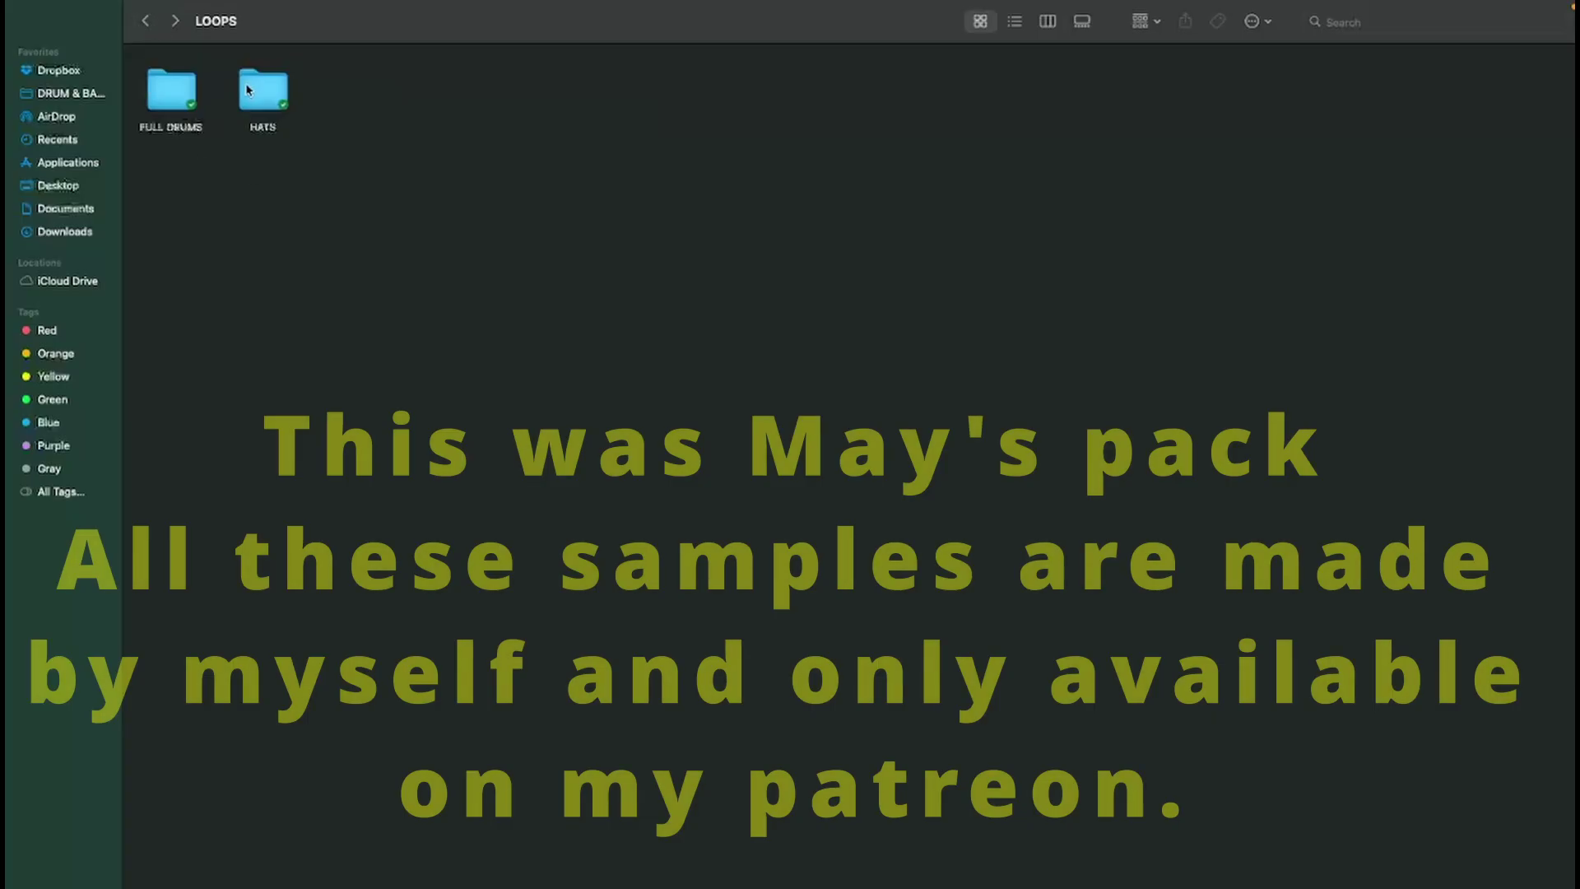
Browse the sample pack's drum folders, covering the loop hats and the kick, hat and snare hits
{"action": "left_click", "coordinate": [145, 21]}
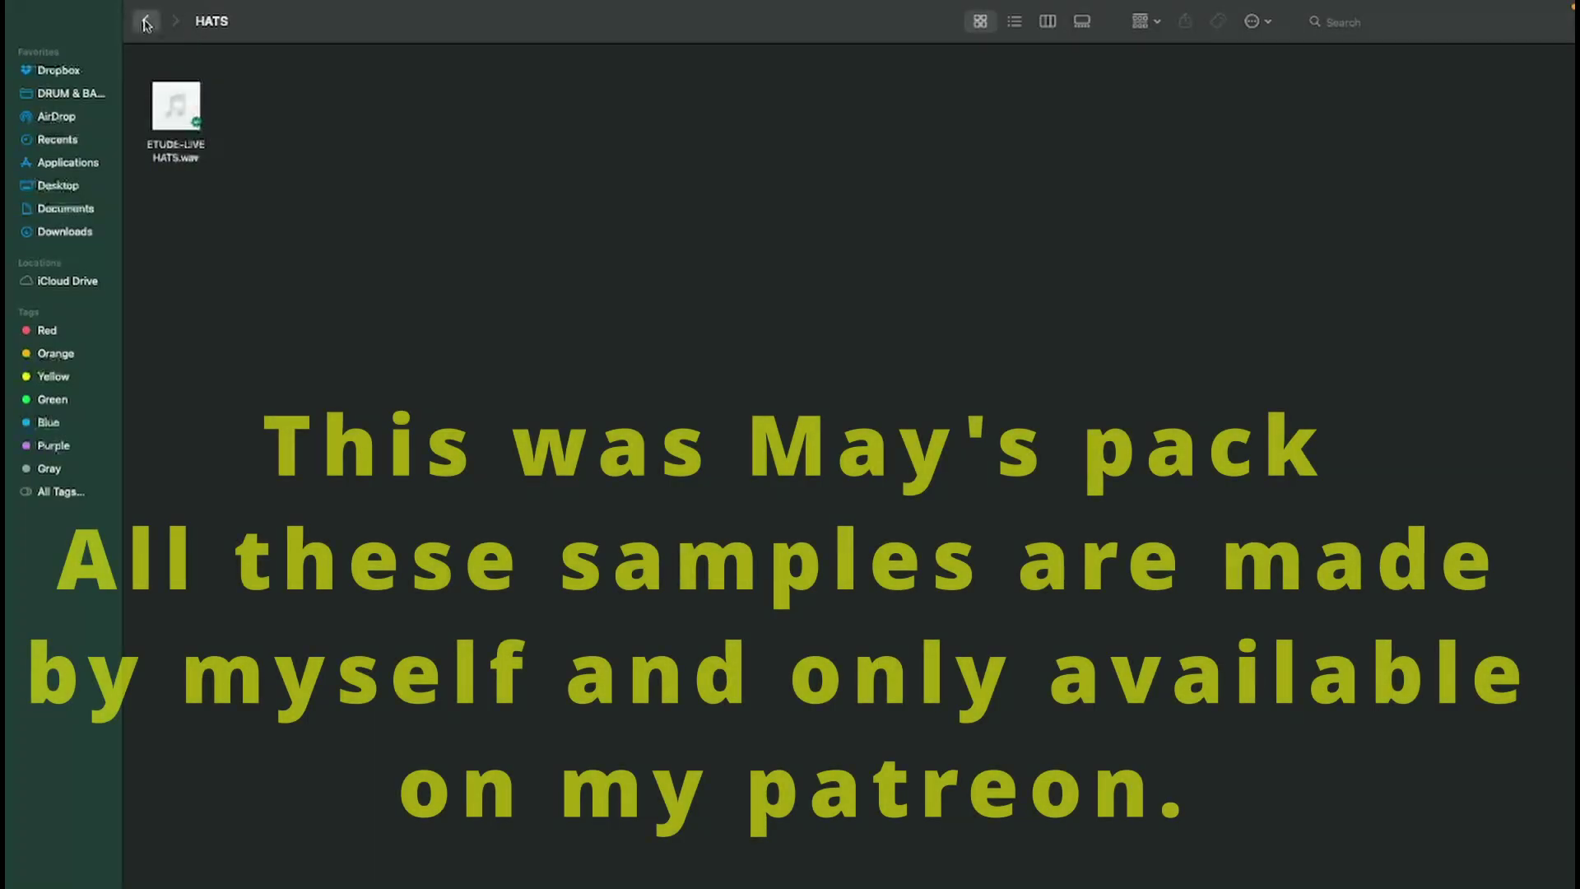
{"action": "left_click", "coordinate": [145, 22]}
{"action": "left_click", "coordinate": [169, 72]}
{"action": "double_click", "coordinate": [170, 71]}
{"action": "double_click", "coordinate": [176, 89]}
{"action": "left_click", "coordinate": [148, 22]}
{"action": "double_click", "coordinate": [344, 84]}
{"action": "left_click", "coordinate": [148, 22]}
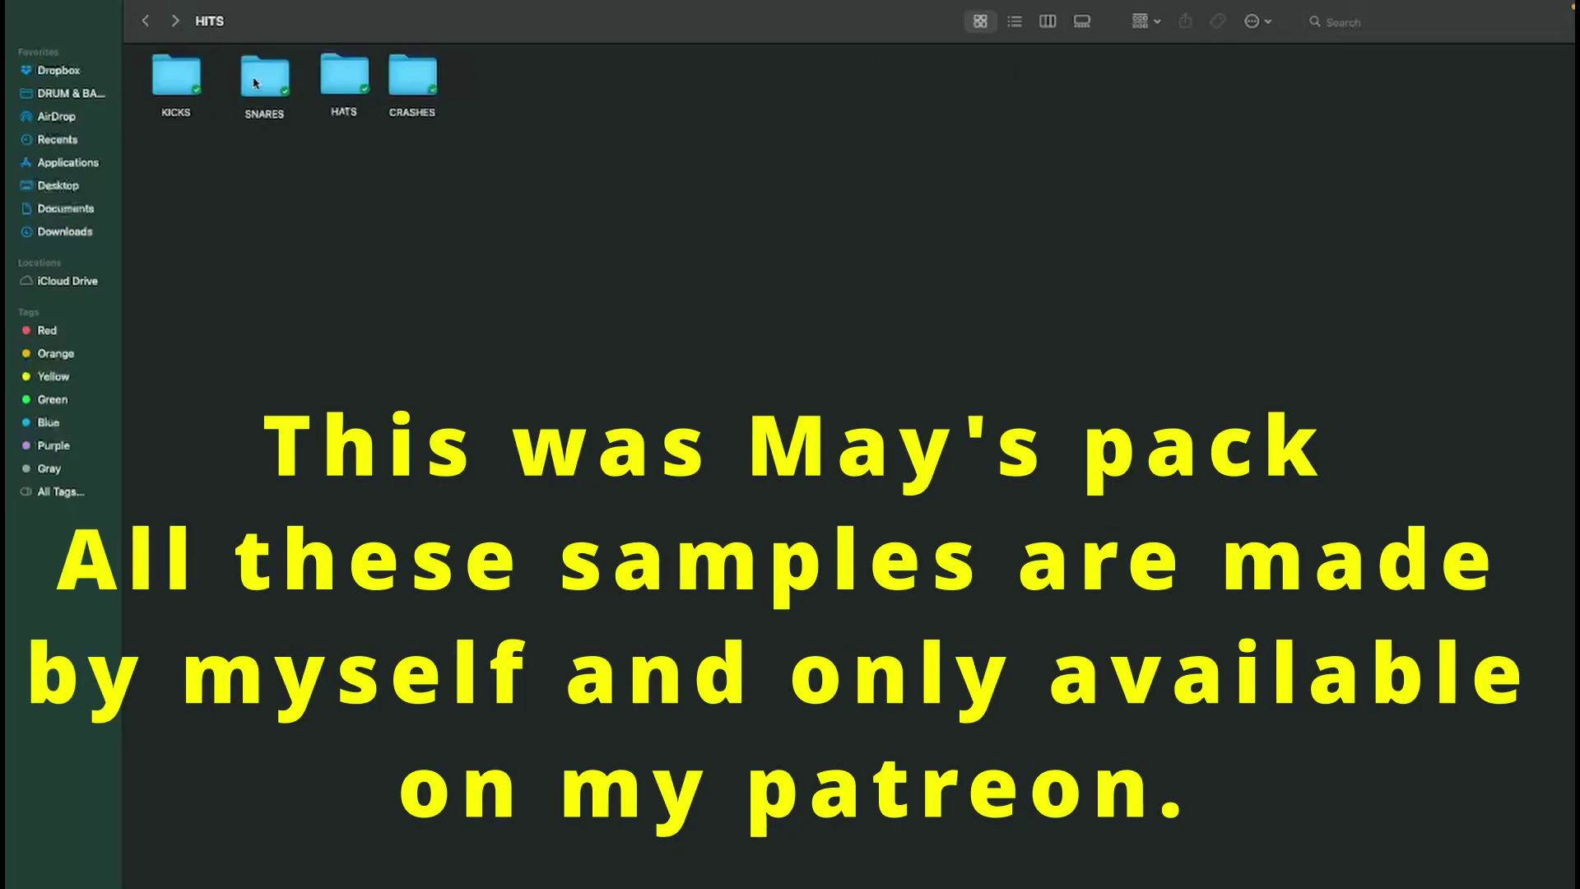
{"action": "double_click", "coordinate": [262, 83]}
{"action": "left_click", "coordinate": [148, 25]}
{"action": "left_click", "coordinate": [148, 23]}
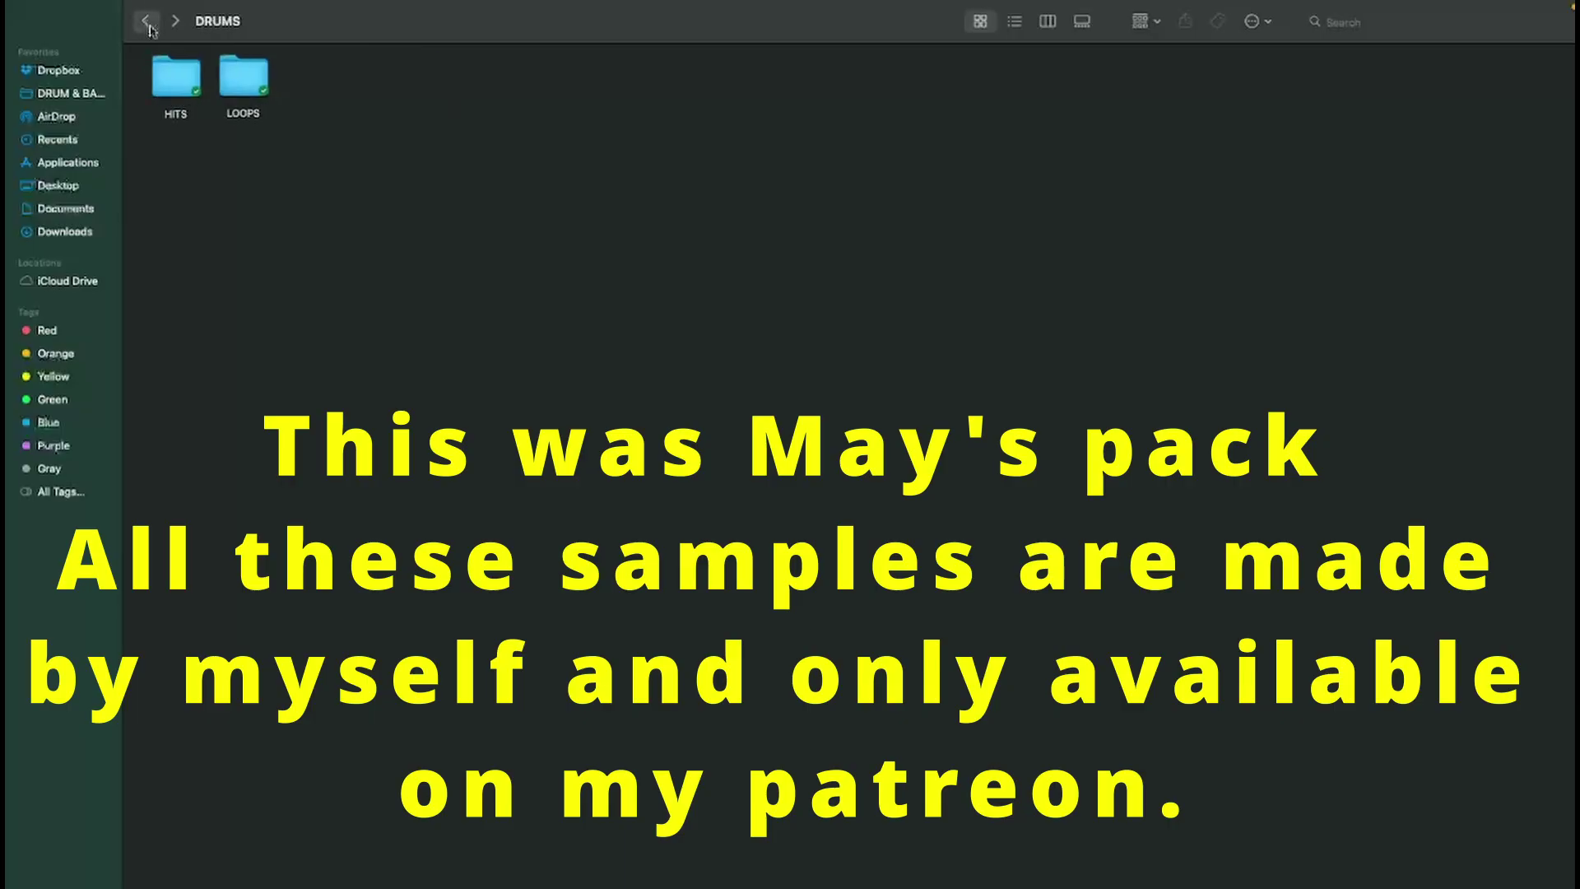
Look through the pack's MUSIC folder, its SHIMMERS subfolder and the RISERS folder
{"action": "left_click", "coordinate": [148, 23]}
{"action": "double_click", "coordinate": [354, 86]}
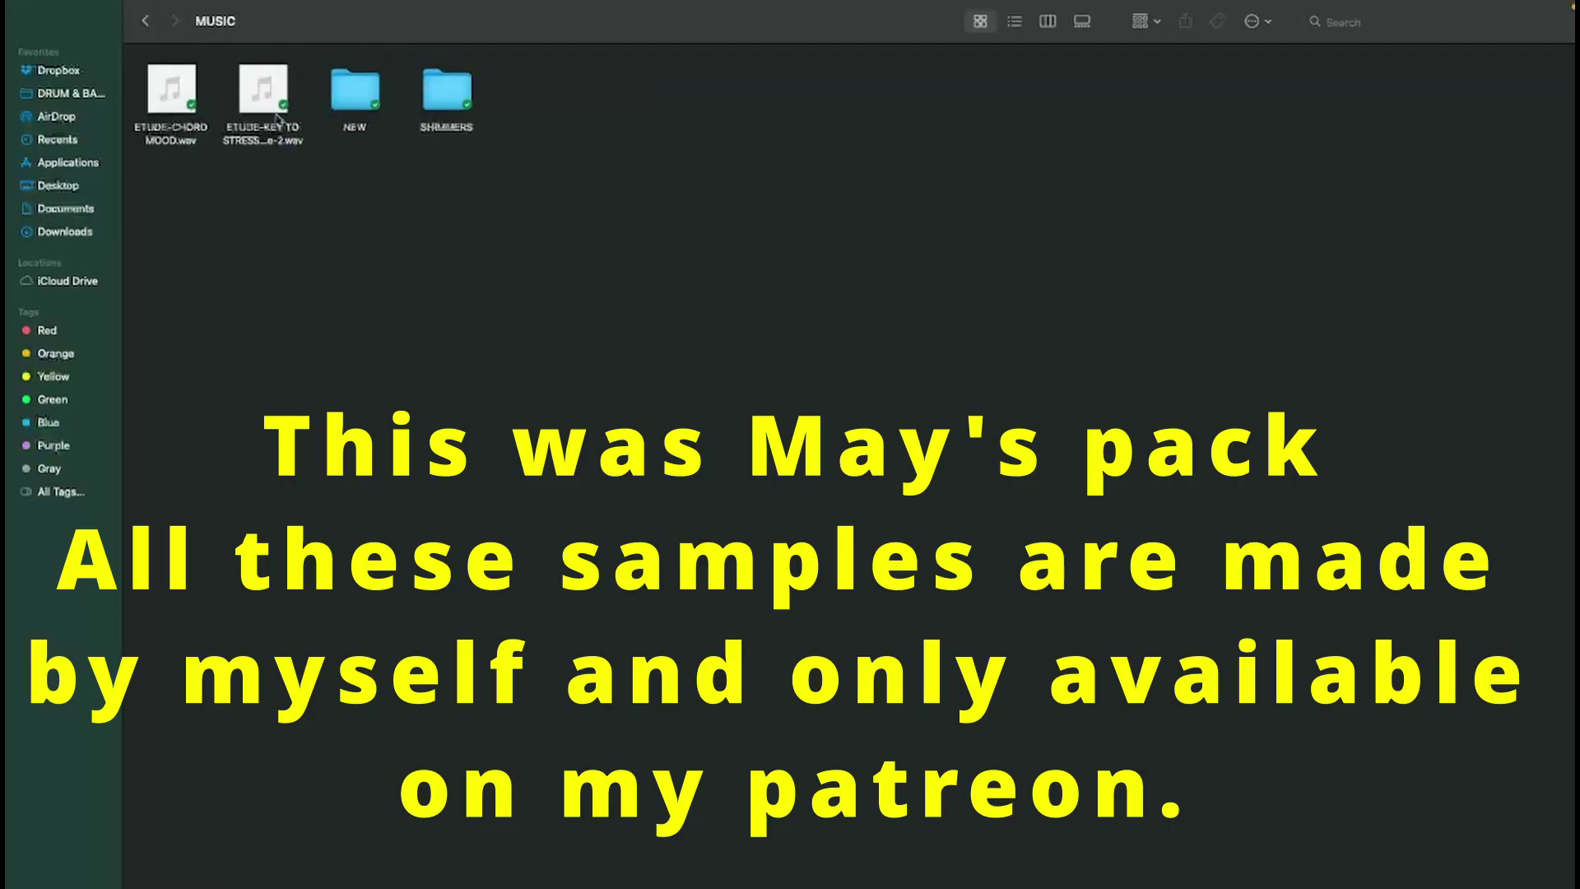
{"action": "double_click", "coordinate": [442, 93]}
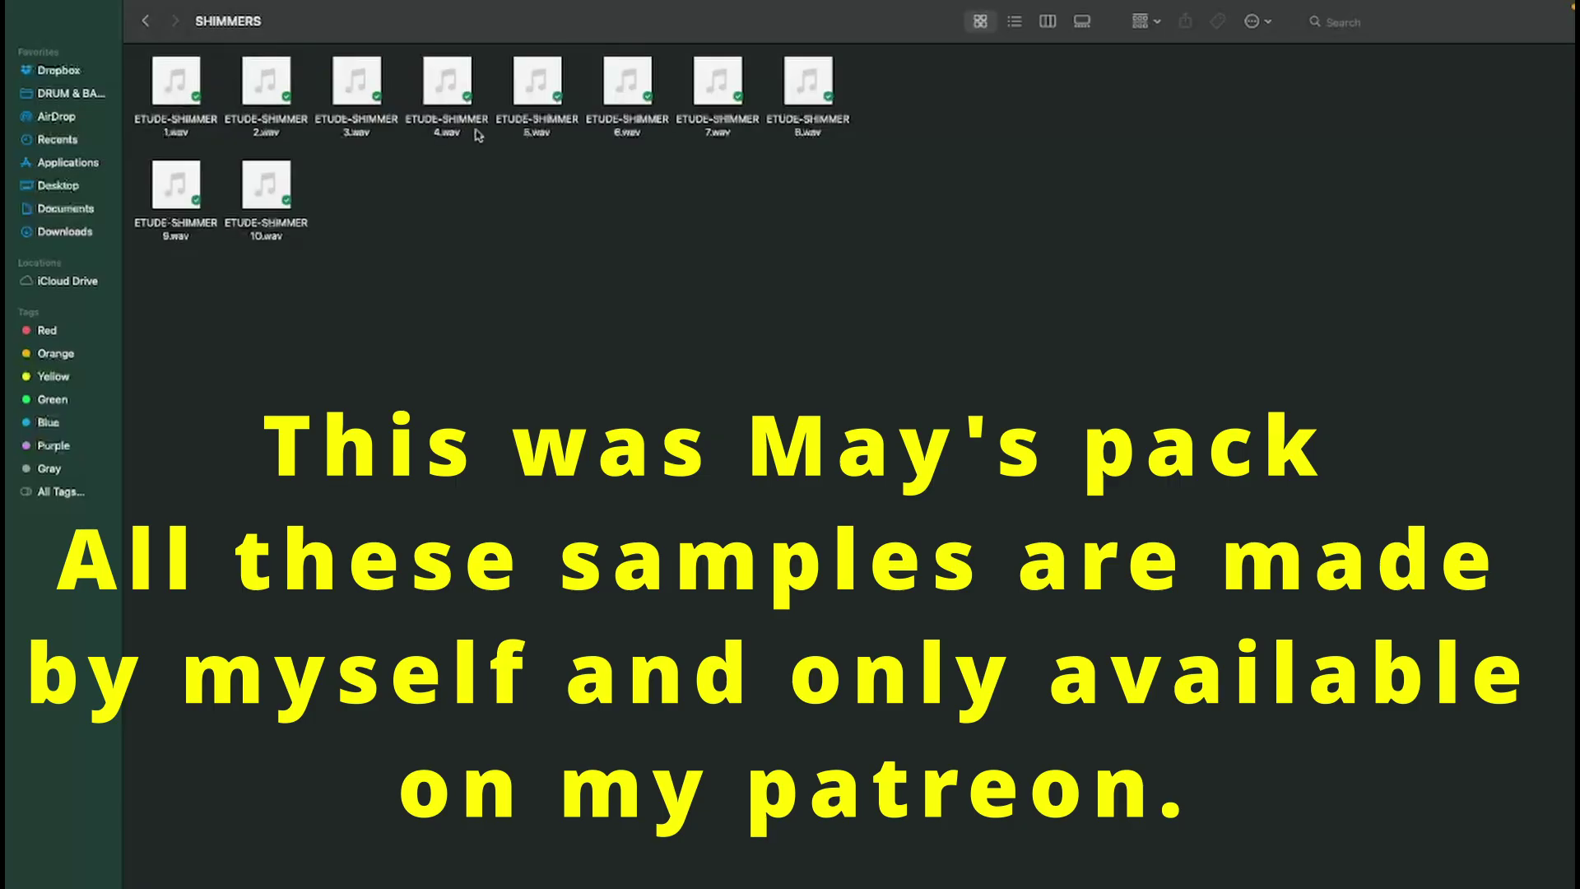
{"action": "left_click", "coordinate": [149, 25]}
{"action": "left_click", "coordinate": [149, 25]}
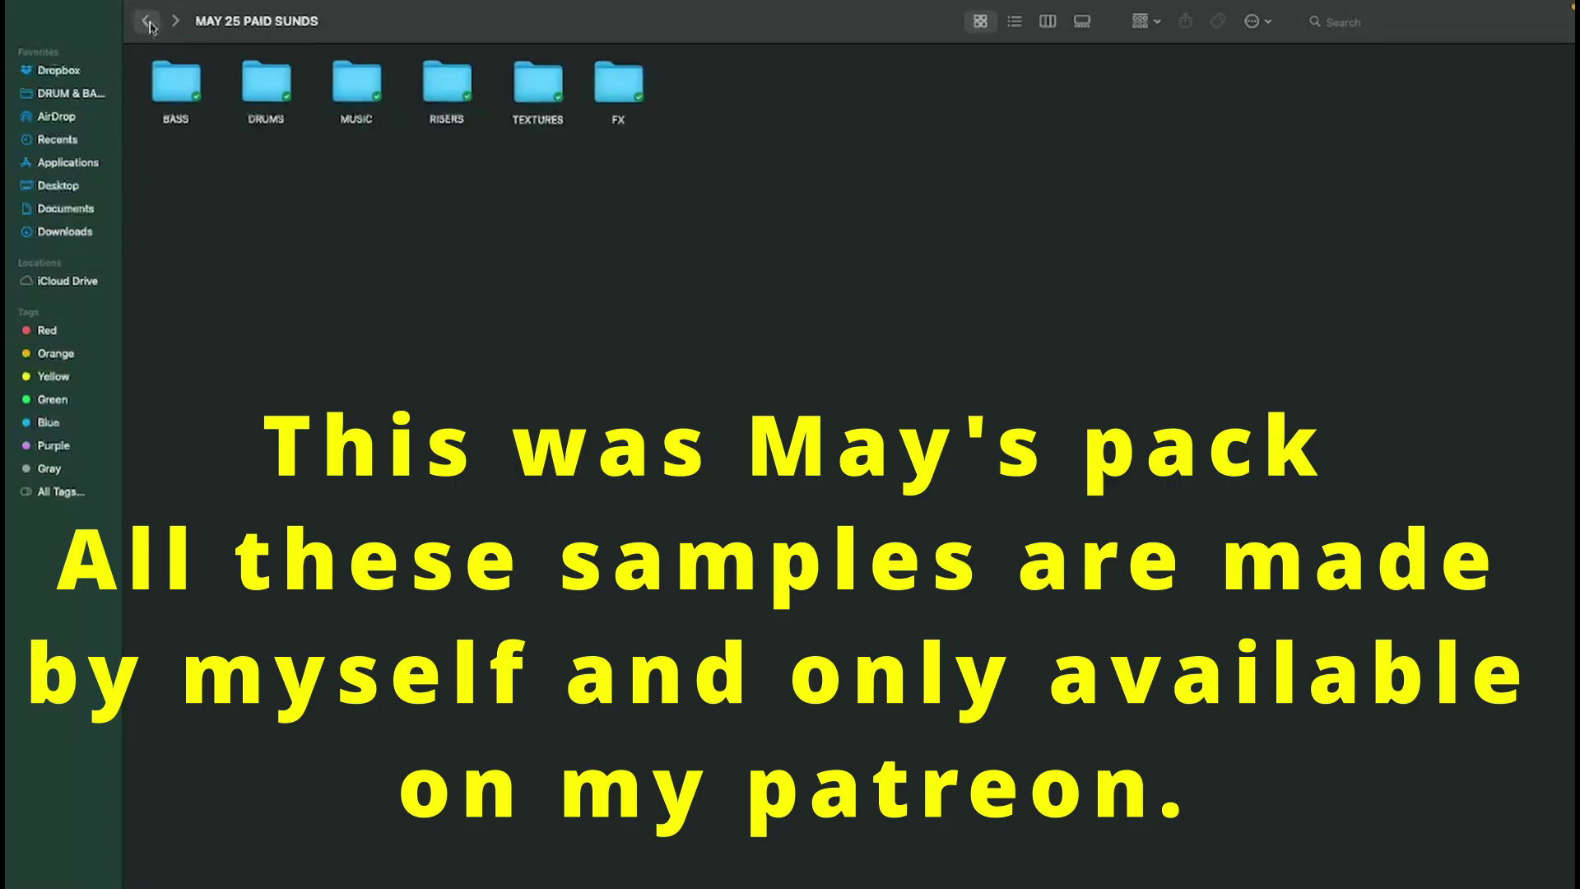
{"action": "double_click", "coordinate": [448, 93]}
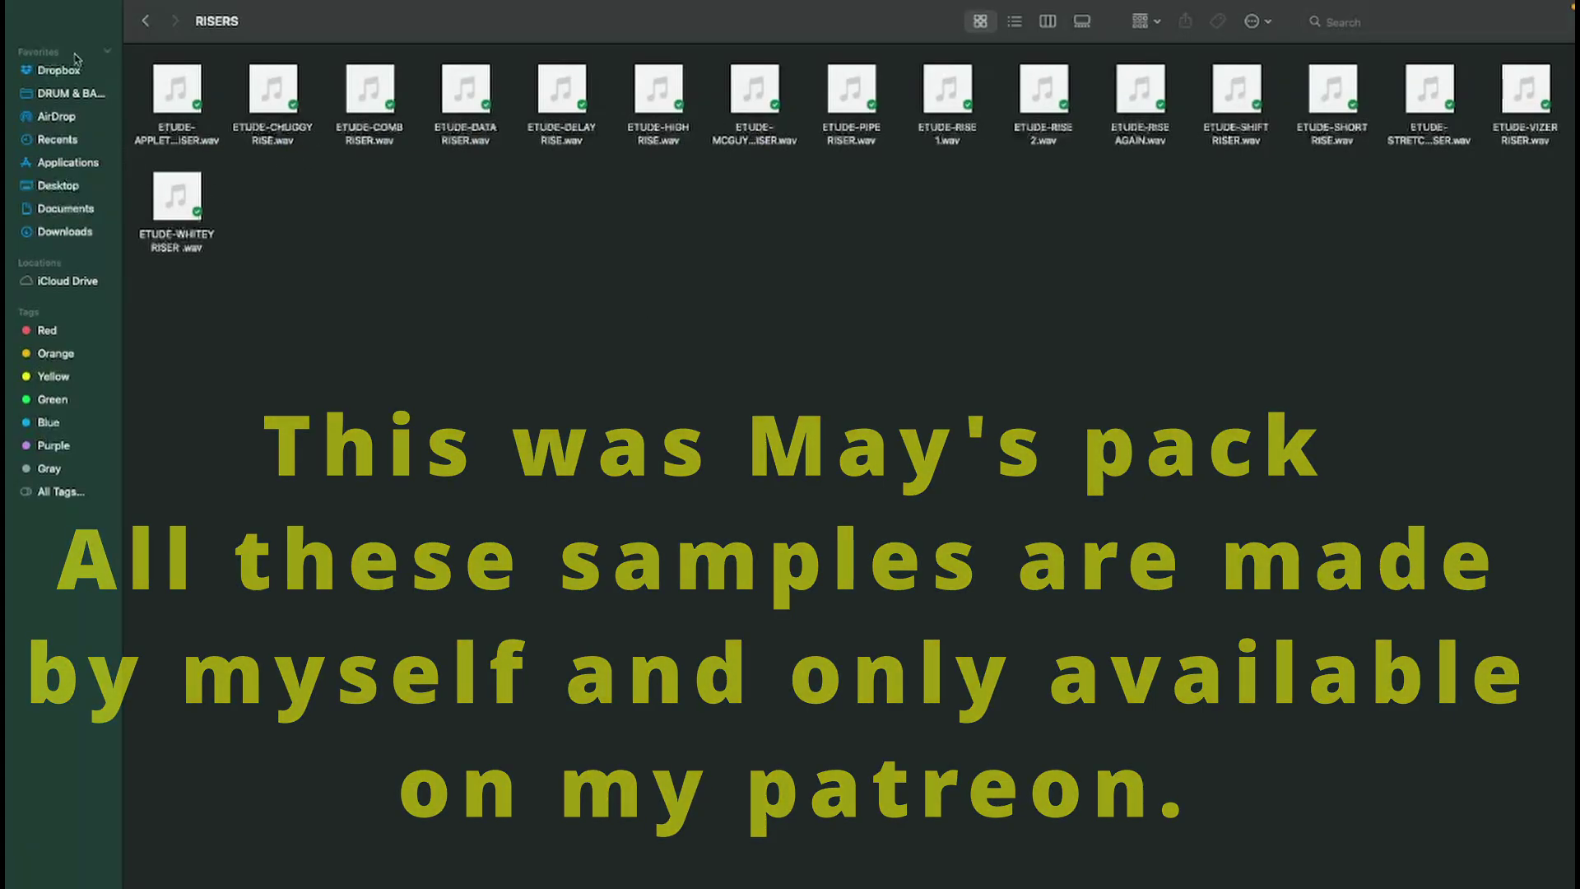
{"action": "left_click", "coordinate": [145, 24]}
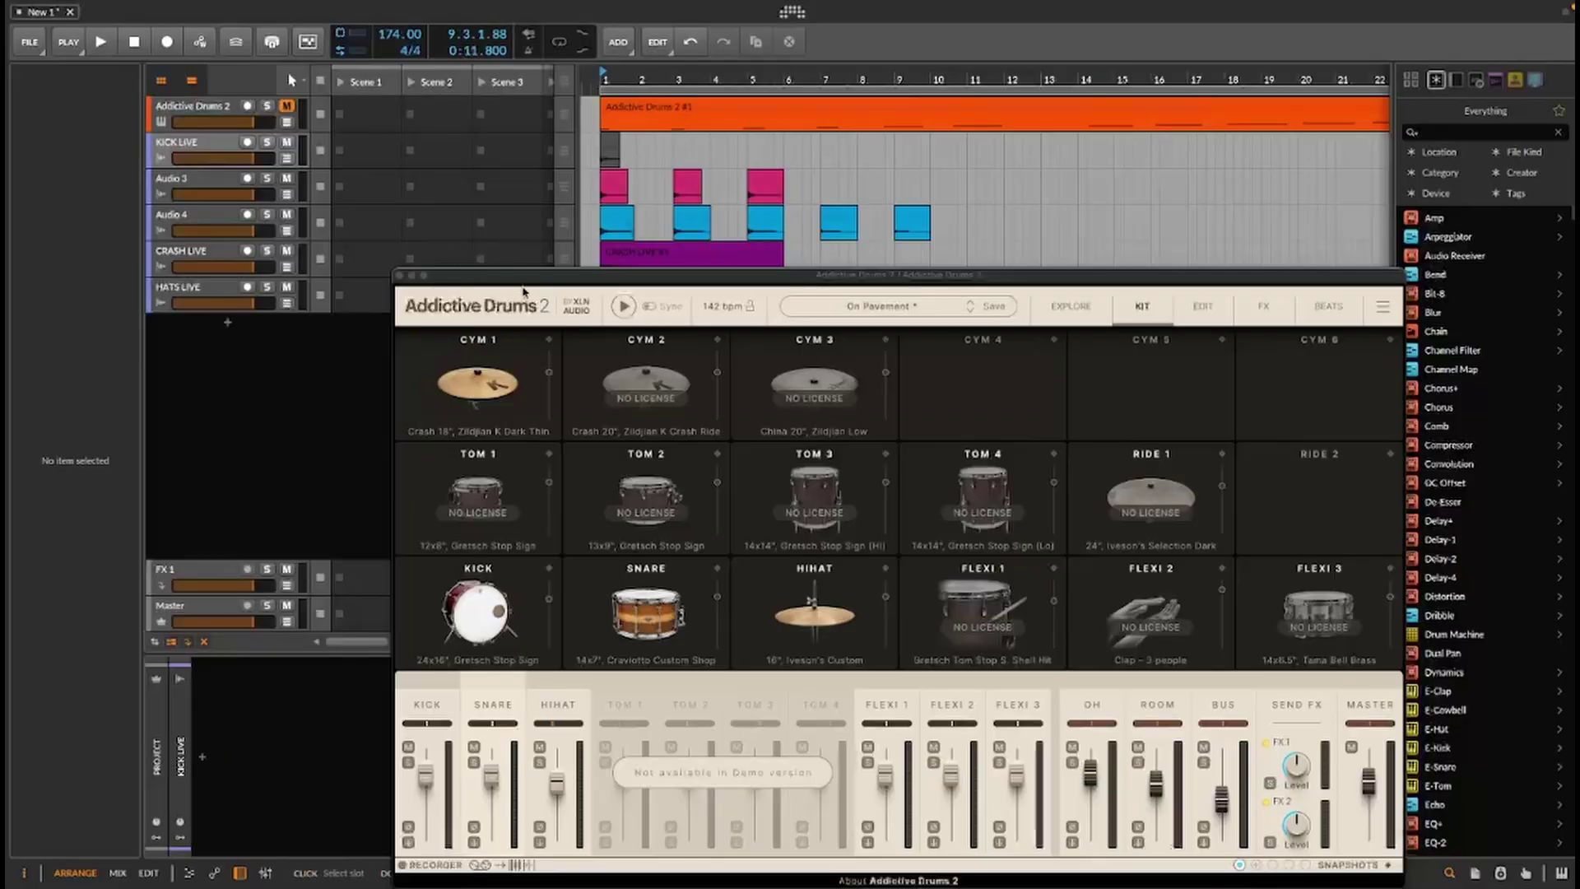
Move the Addictive Drums 2 window higher and view its preset playlist and kit pieces
{"action": "left_click_drag", "start_coordinate": [540, 278], "coordinate": [411, 109]}
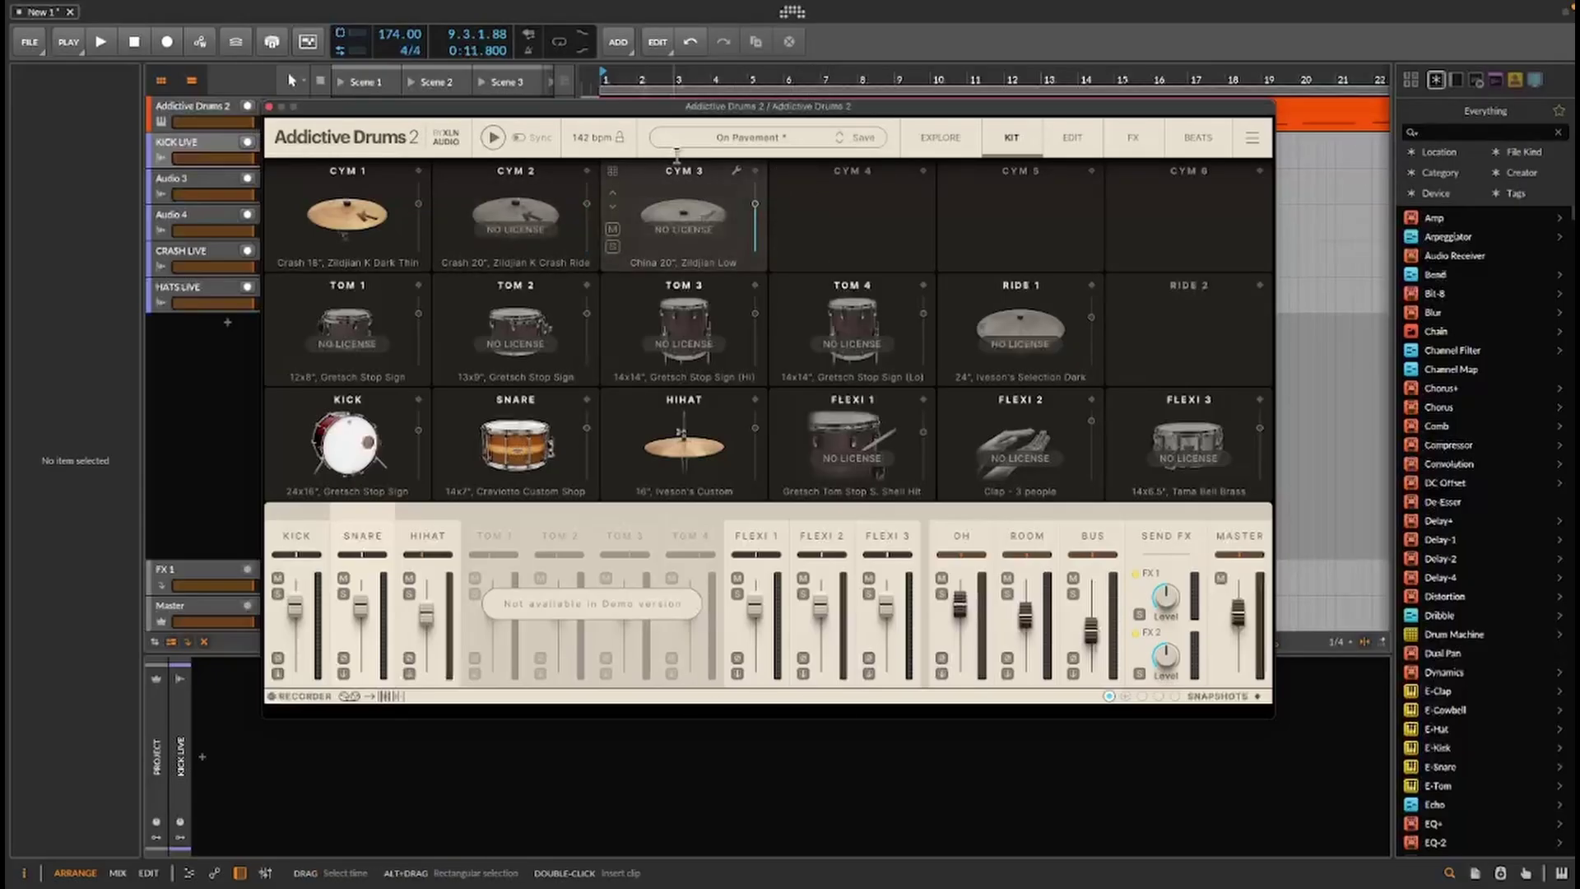
{"action": "left_click", "coordinate": [905, 131]}
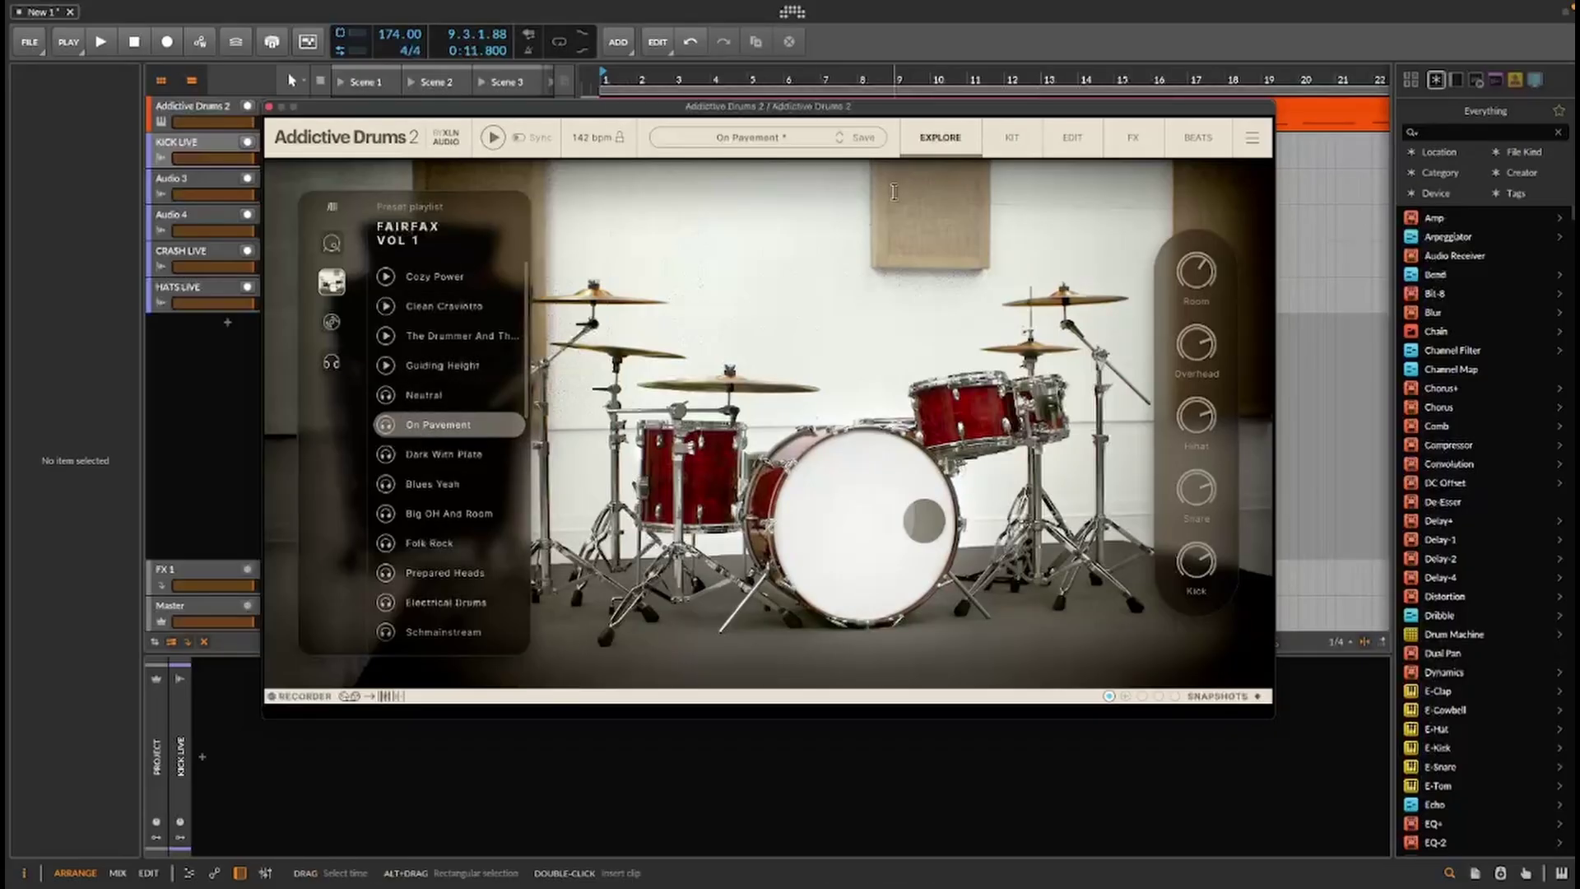
{"action": "left_click", "coordinate": [1016, 140]}
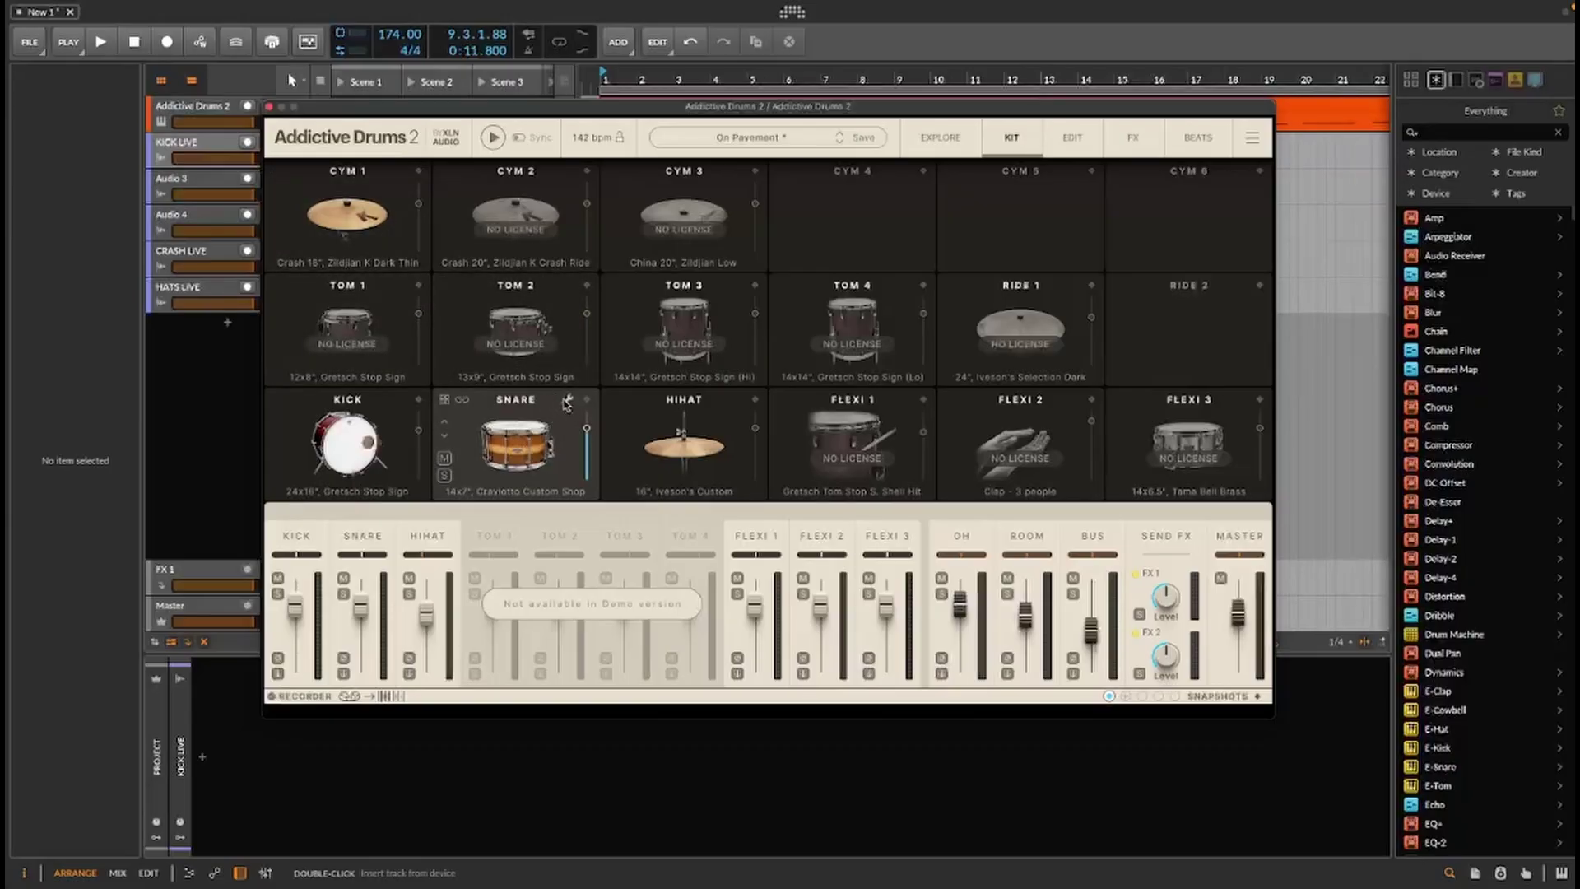
Examine the detailed sound-editing controls of the snare and the kick in the drum kit
{"action": "left_click", "coordinate": [569, 401]}
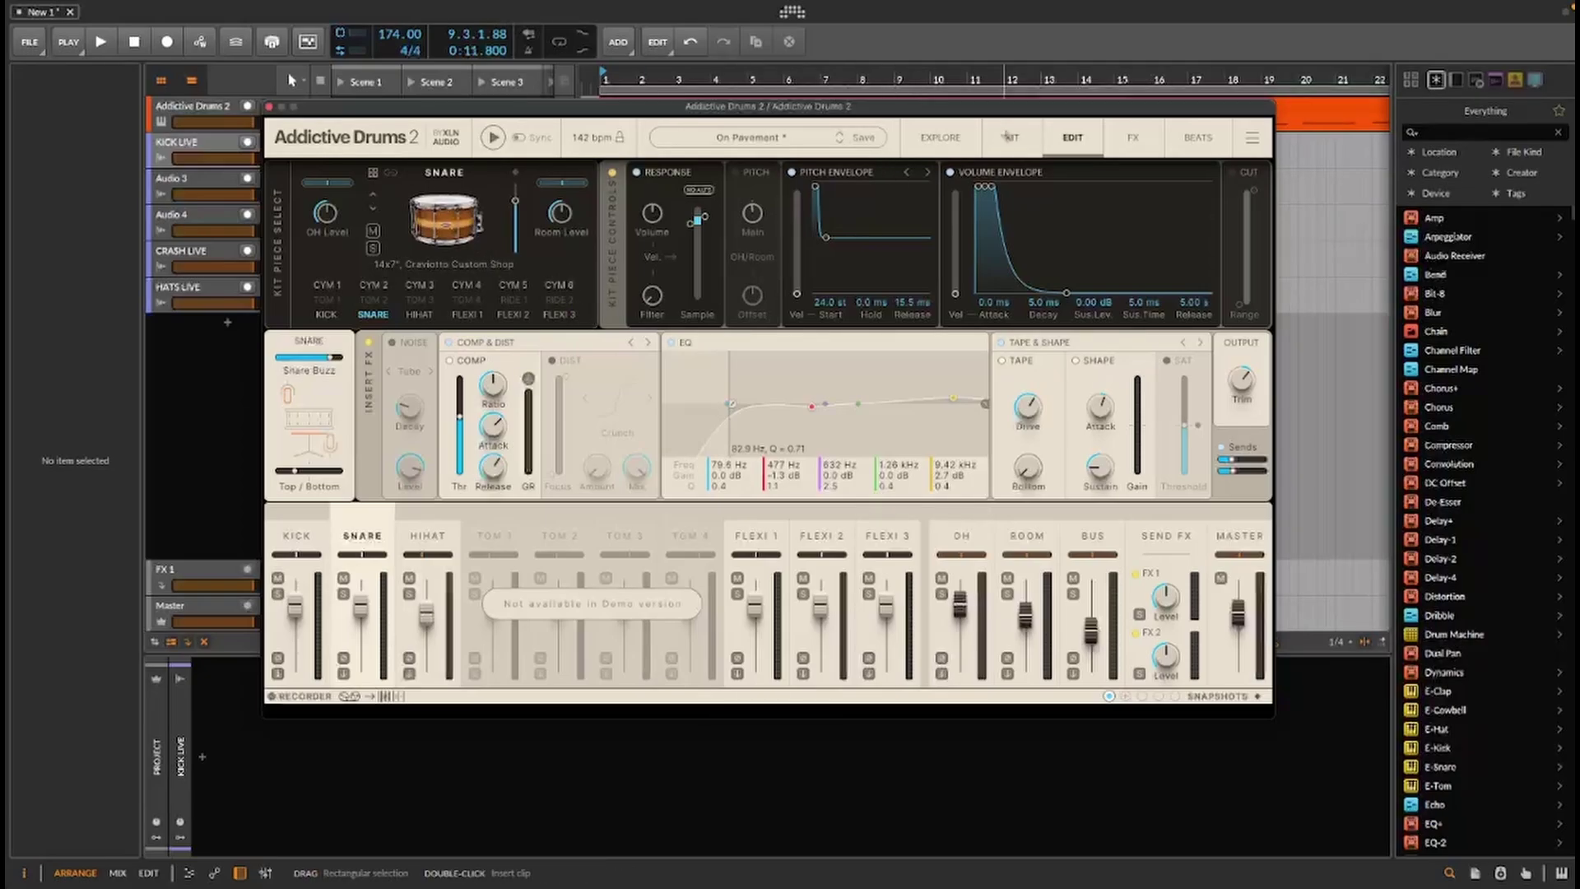
{"action": "left_click", "coordinate": [1005, 136]}
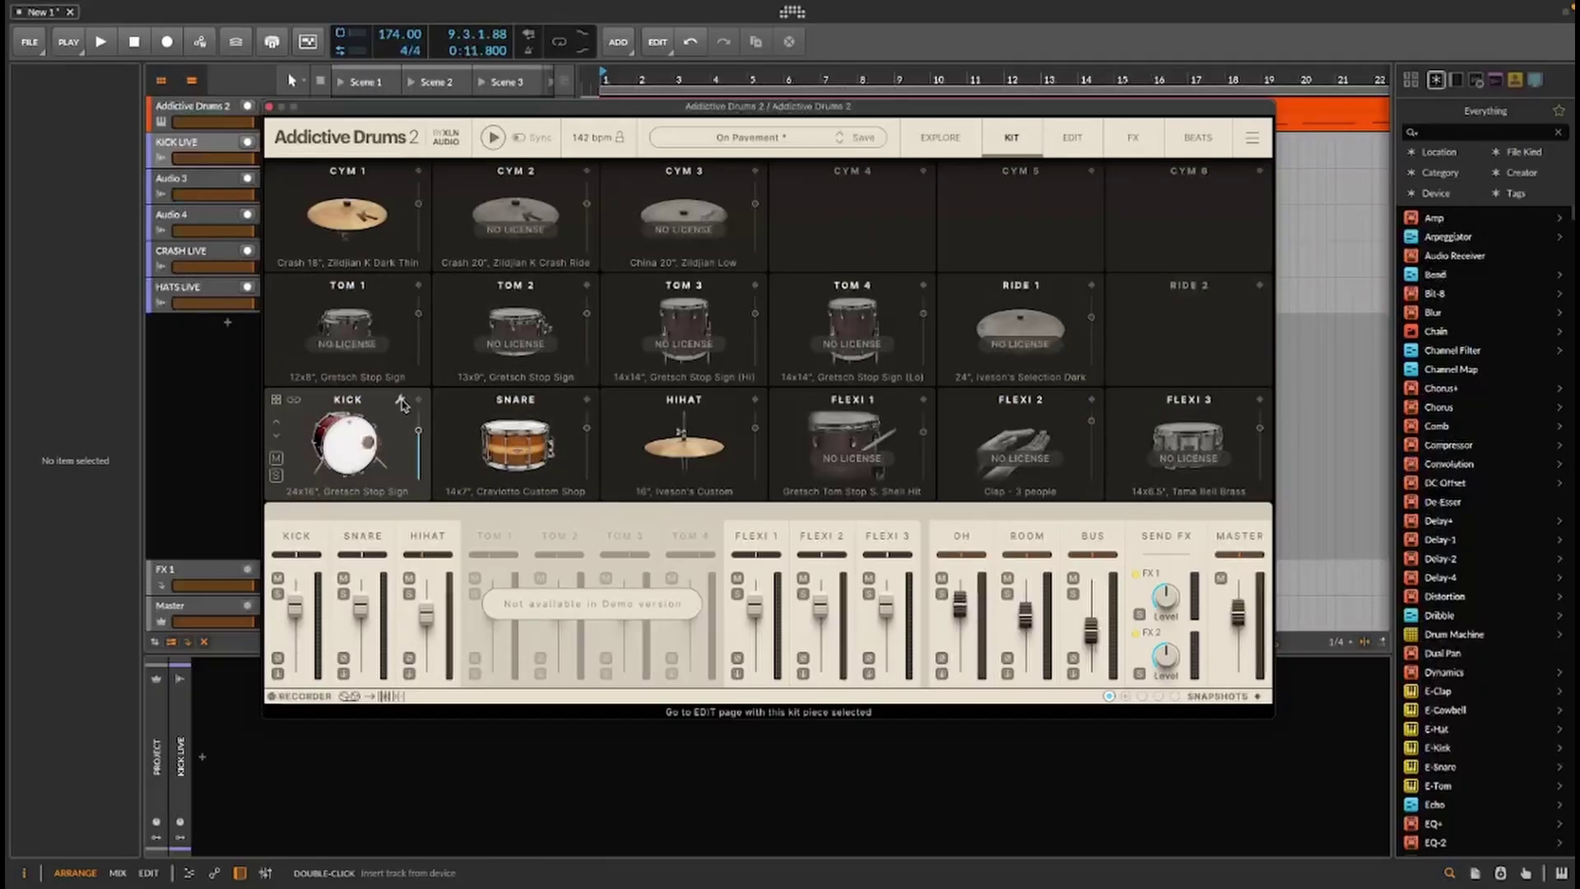
{"action": "left_click", "coordinate": [401, 401]}
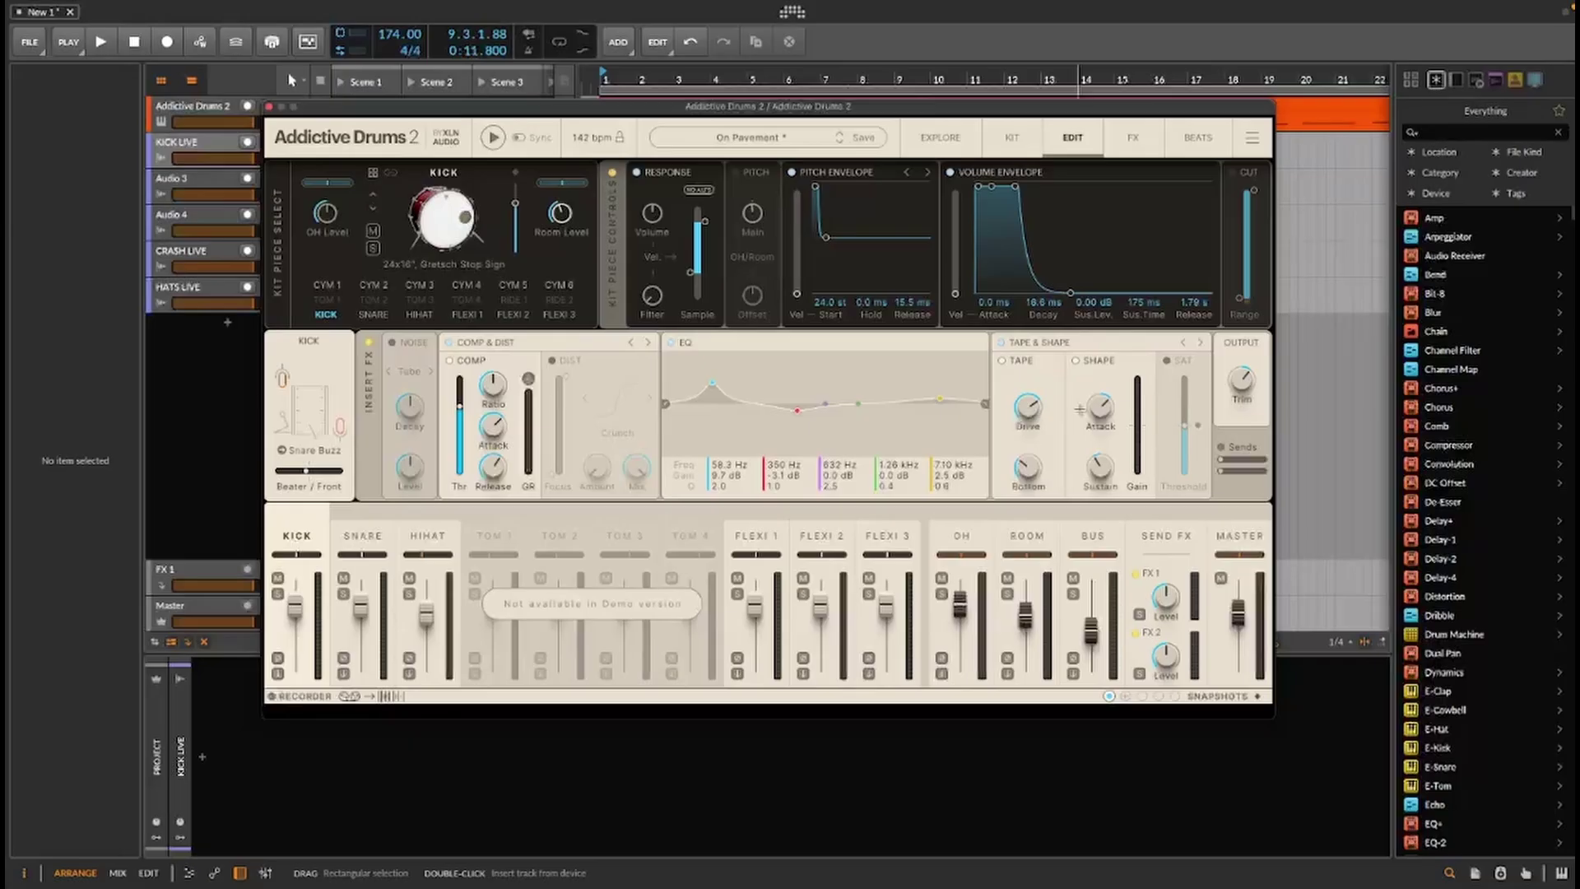
{"action": "left_click_drag", "start_coordinate": [465, 108], "coordinate": [492, 340]}
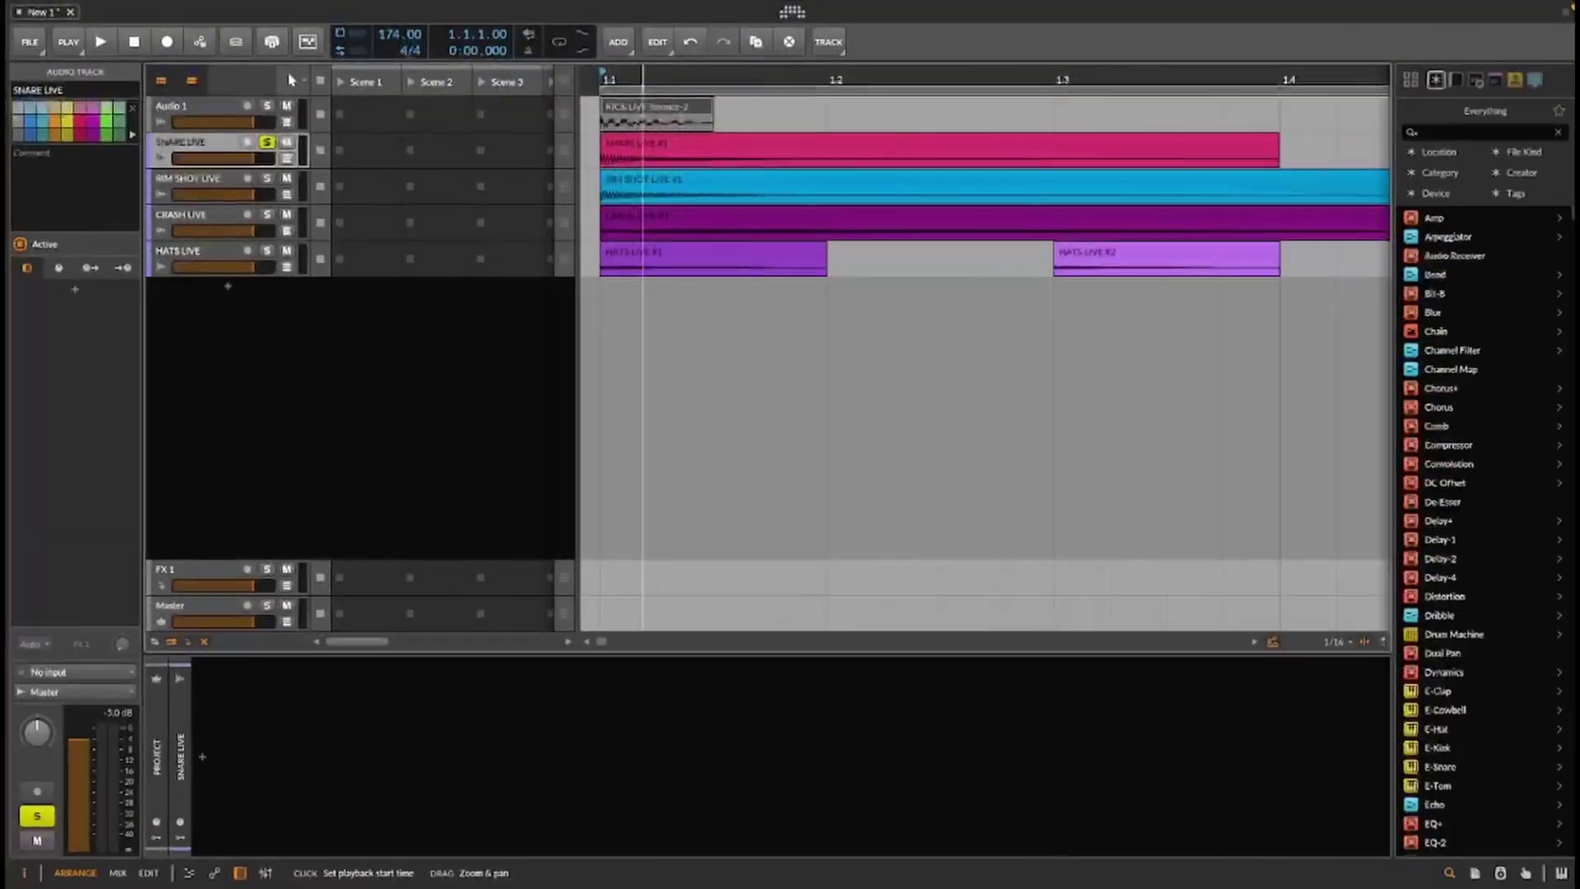
Audition the soloed SNARE LIVE clips at bars 1, 3 and 5 of the arrangement
{"action": "left_click_drag", "start_coordinate": [643, 79], "coordinate": [662, 18]}
{"action": "key", "text": "space"}
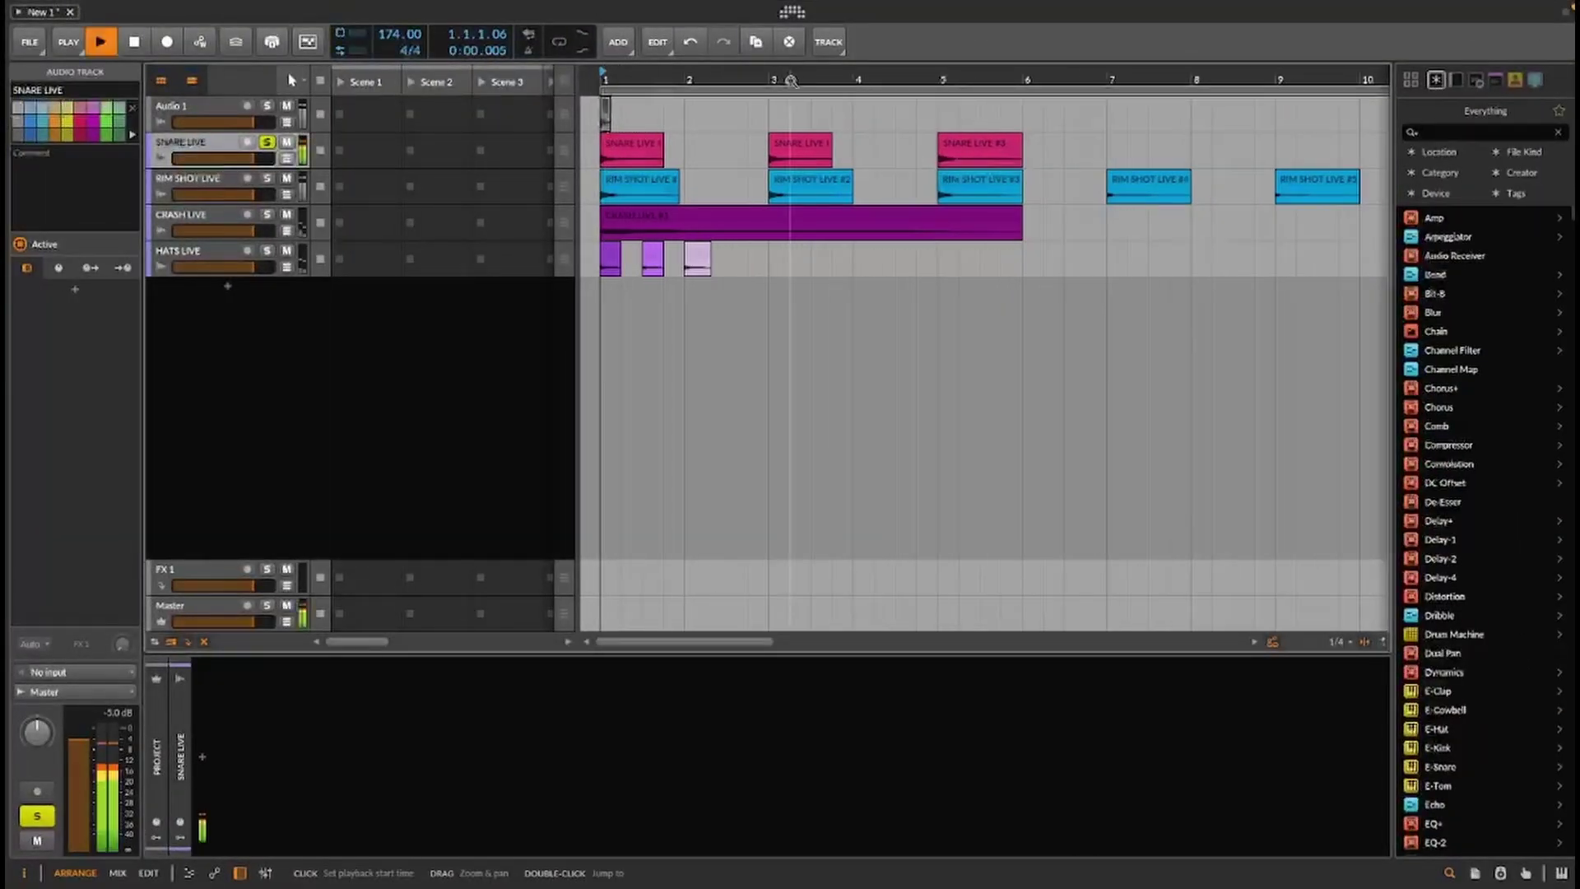
{"action": "key", "text": "space"}
{"action": "left_click", "coordinate": [782, 147]}
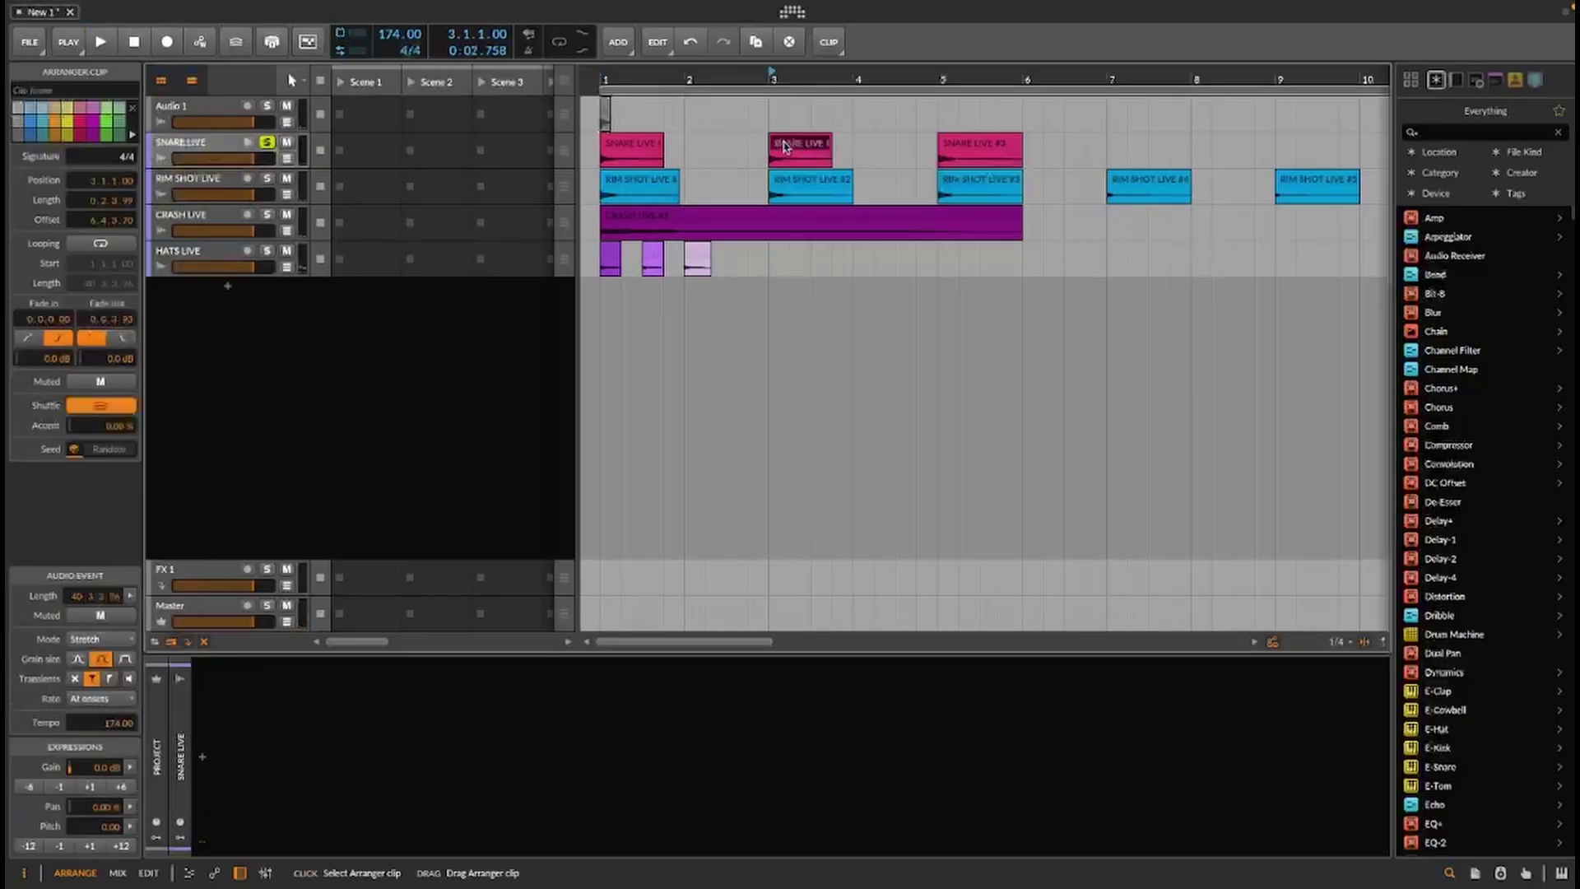
{"action": "left_click", "coordinate": [975, 150]}
{"action": "key", "text": "space"}
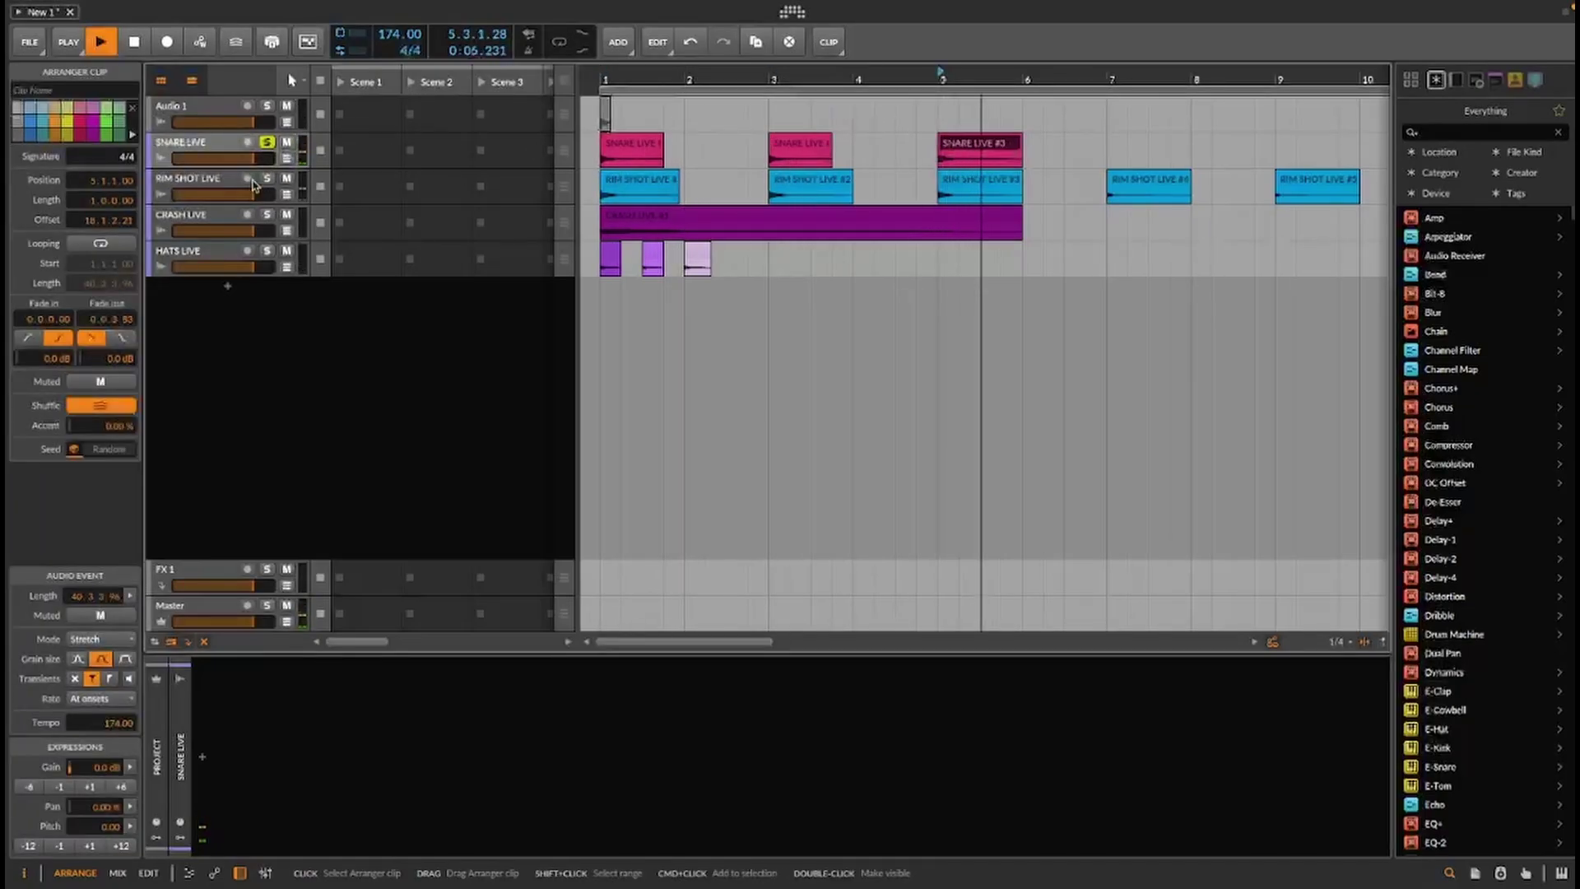
{"action": "key", "text": "space"}
Solo the RIM SHOT LIVE track and audition its five clips one after another
{"action": "left_click", "coordinate": [266, 178]}
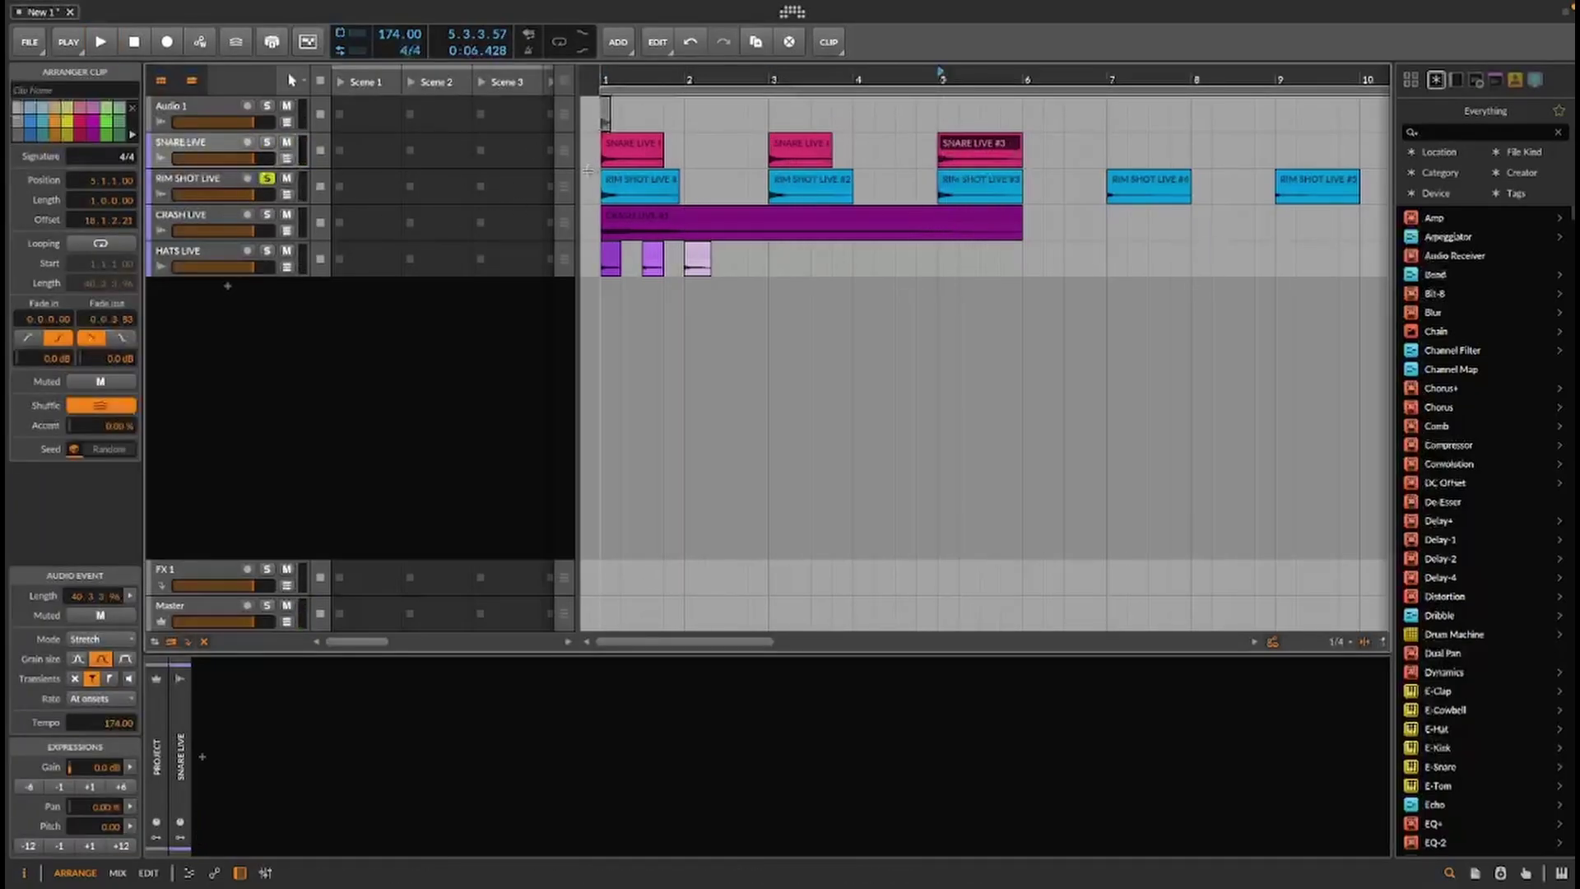
{"action": "left_click", "coordinate": [666, 183]}
{"action": "key", "text": "space"}
{"action": "left_click", "coordinate": [855, 180]}
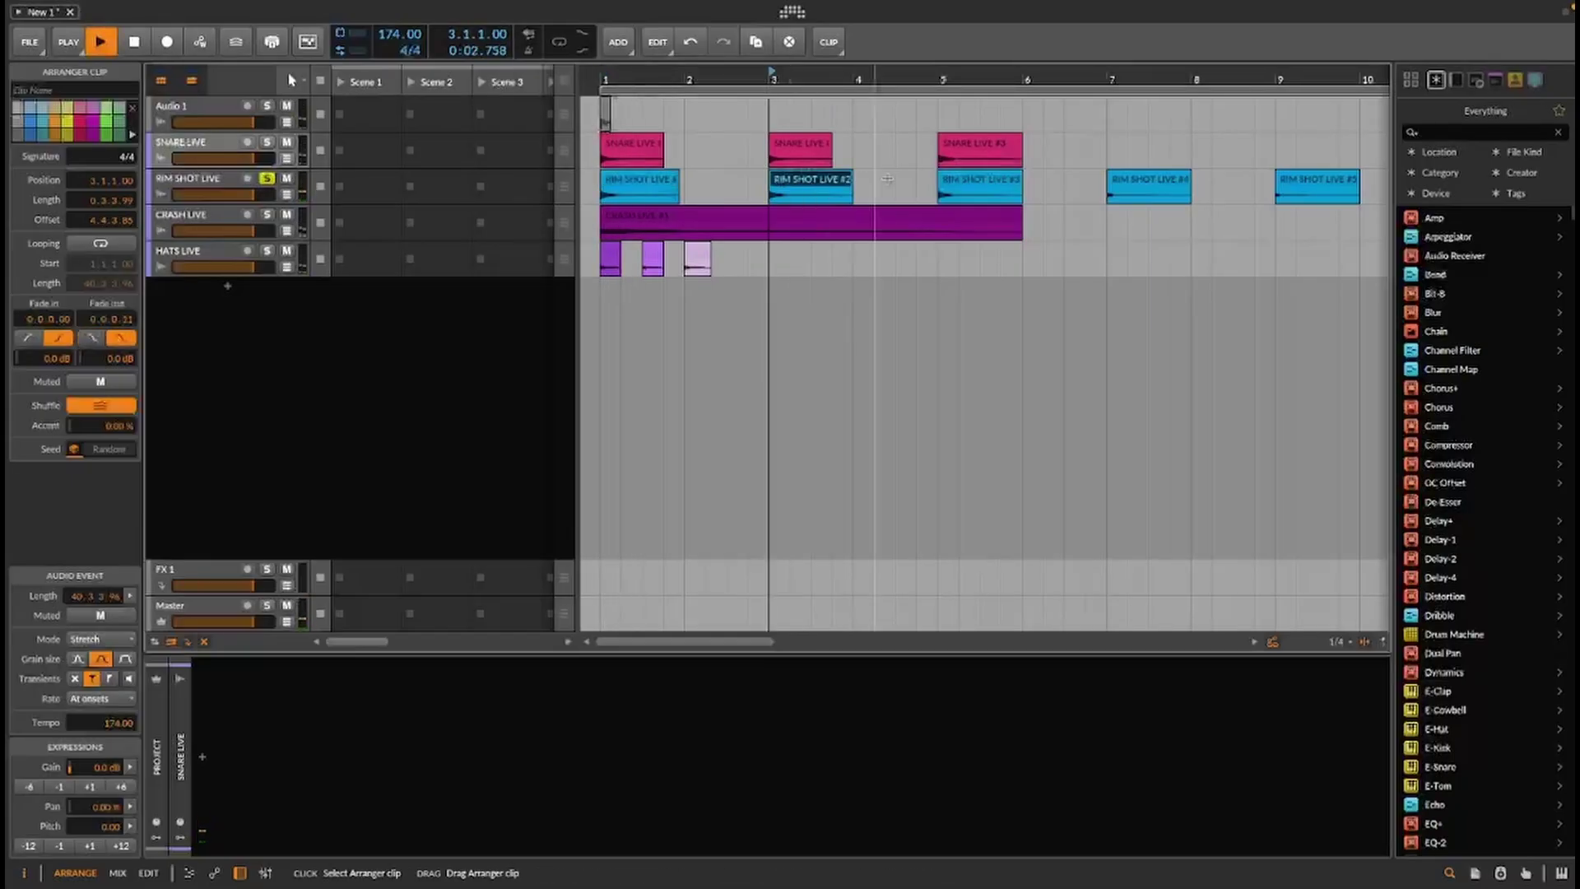
{"action": "left_click", "coordinate": [979, 182]}
{"action": "left_click", "coordinate": [1168, 182]}
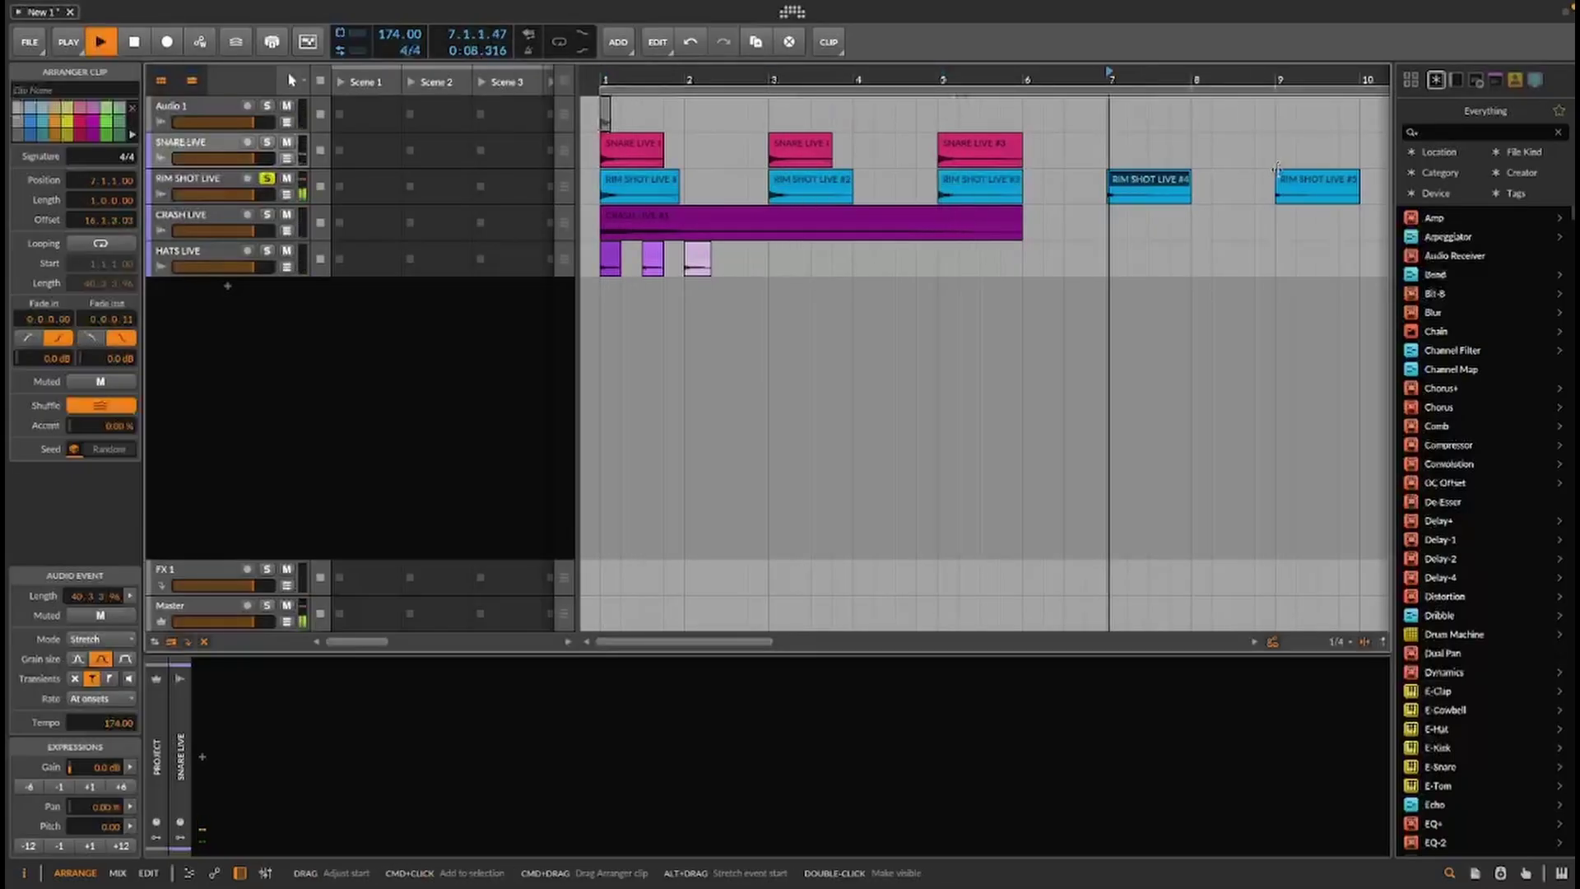
{"action": "left_click", "coordinate": [1277, 176]}
{"action": "key", "text": "space"}
Solo the CRASH LIVE track, play its clip from bar 1, and turn the solo off again
{"action": "left_click", "coordinate": [638, 215]}
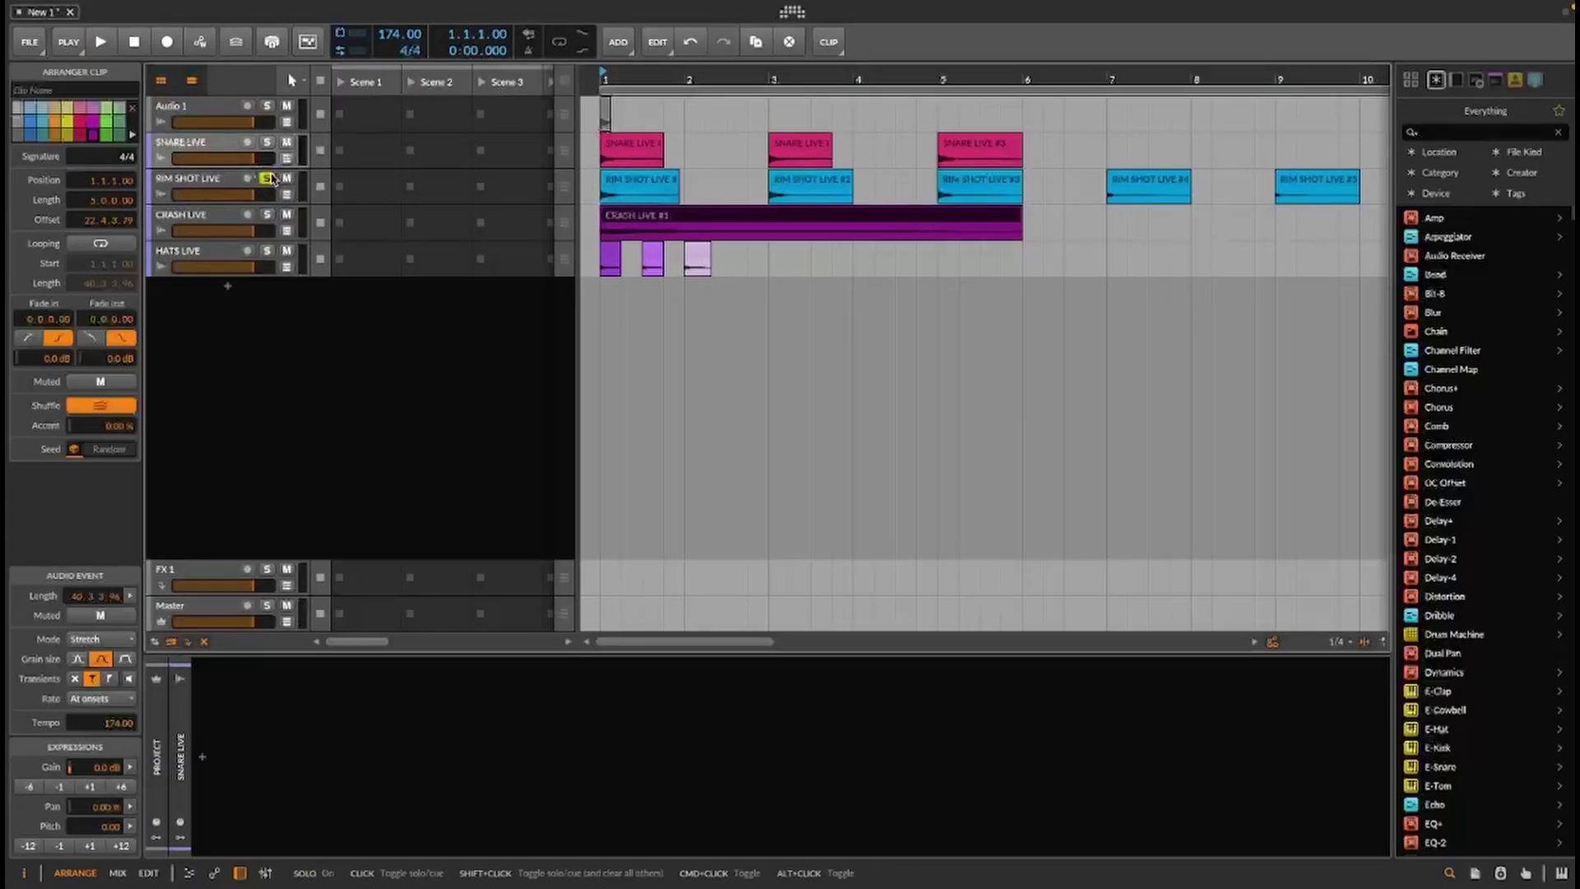
{"action": "left_click", "coordinate": [267, 217]}
{"action": "key", "text": "space"}
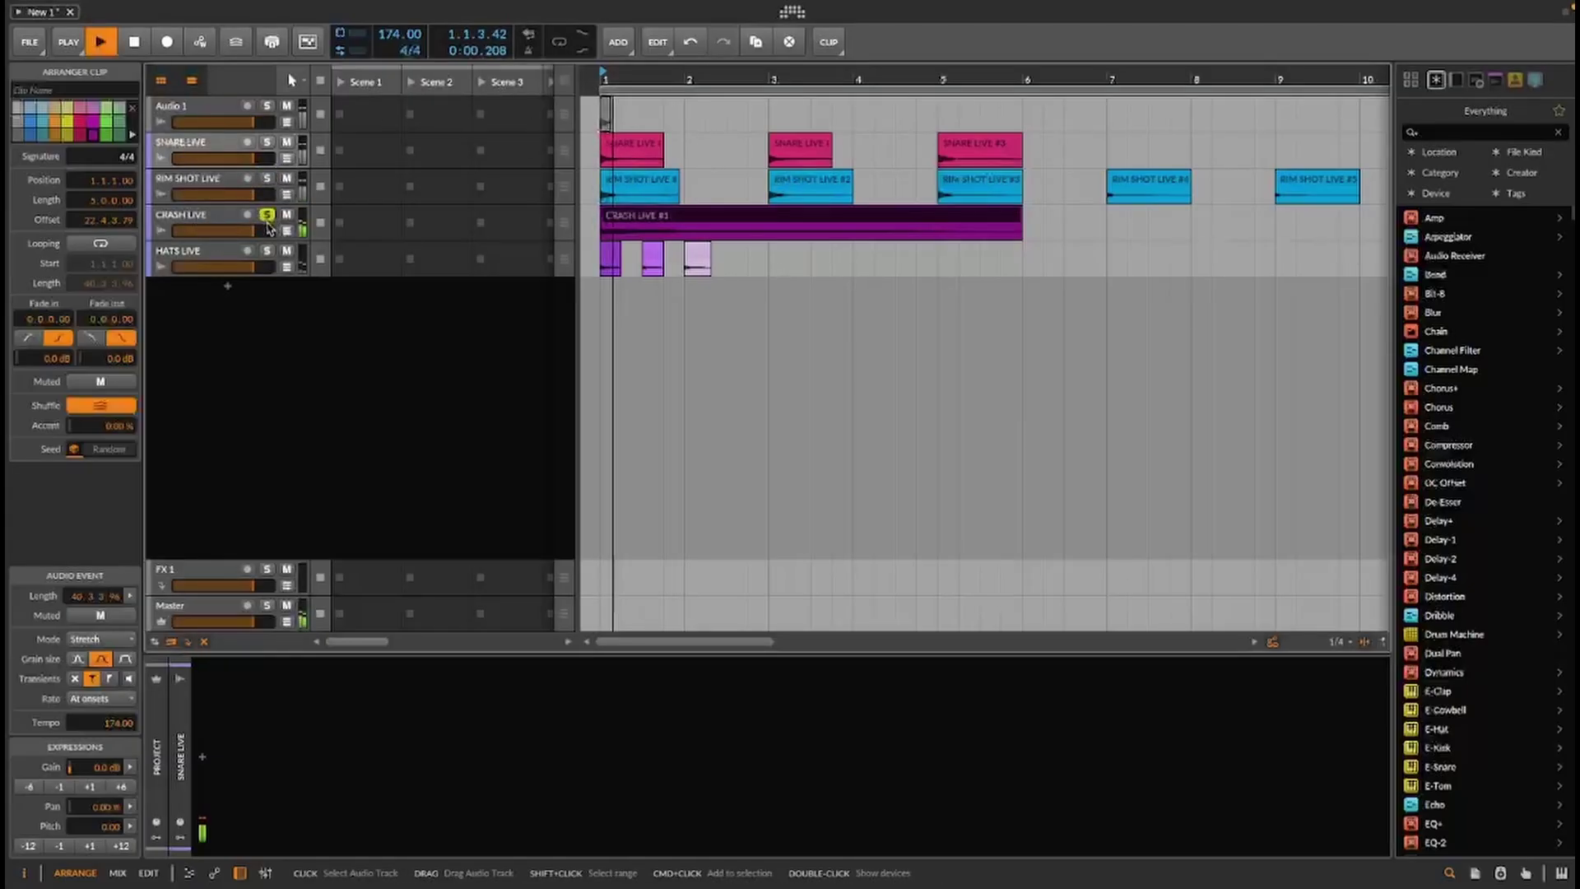
{"action": "key", "text": "space"}
{"action": "left_click", "coordinate": [267, 216]}
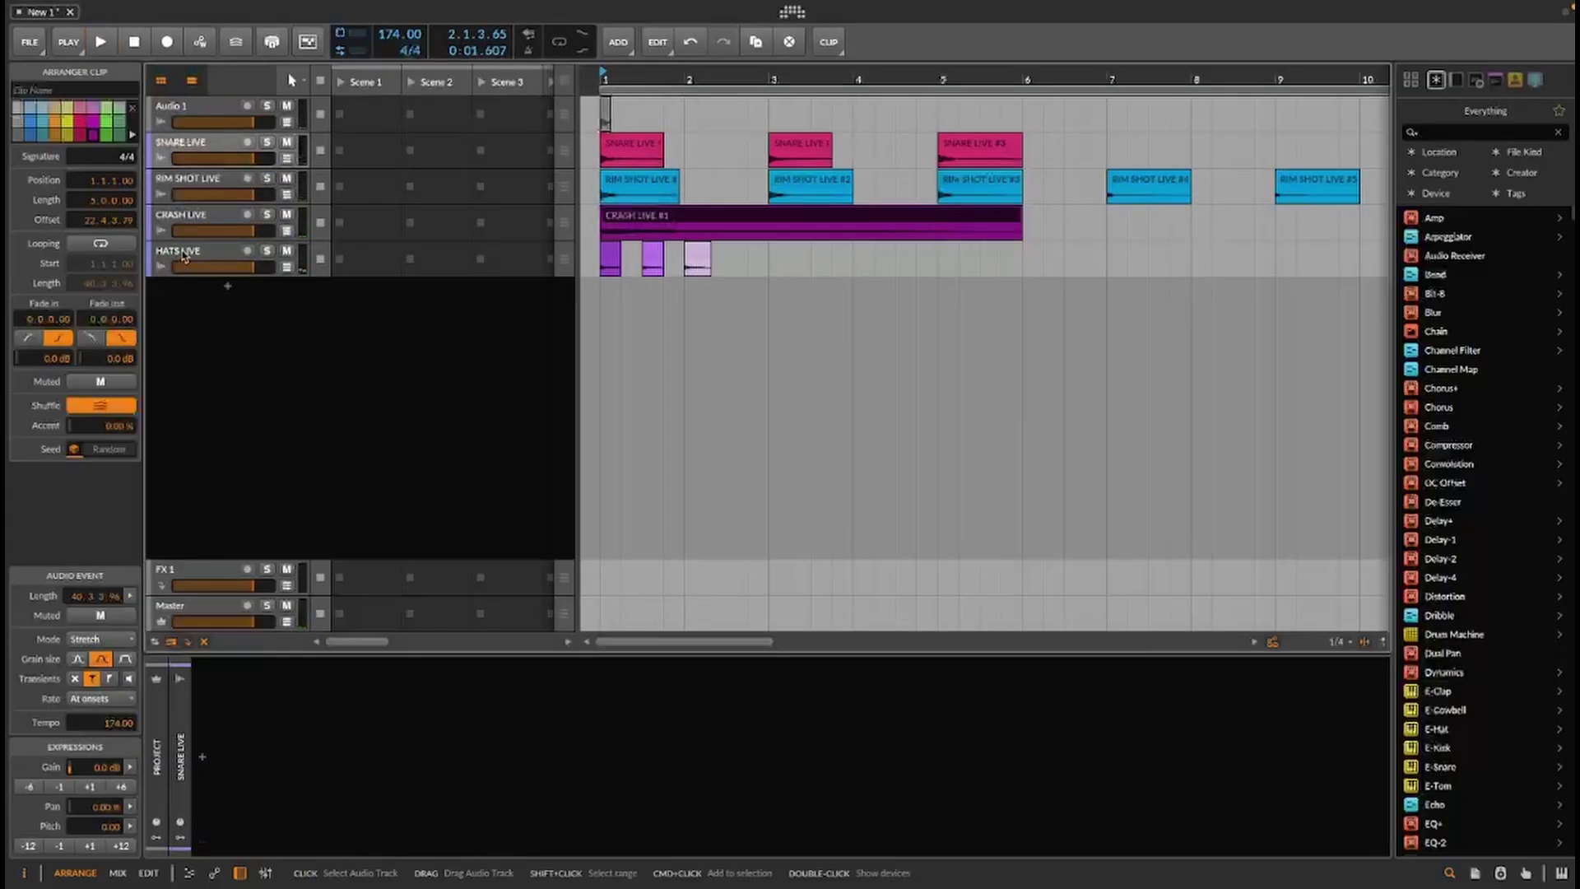
Solo the HATS LIVE track and play its clips from bar 1
{"action": "left_click", "coordinate": [280, 261]}
{"action": "left_click", "coordinate": [266, 250]}
{"action": "key", "text": "space"}
{"action": "key", "text": "space"}
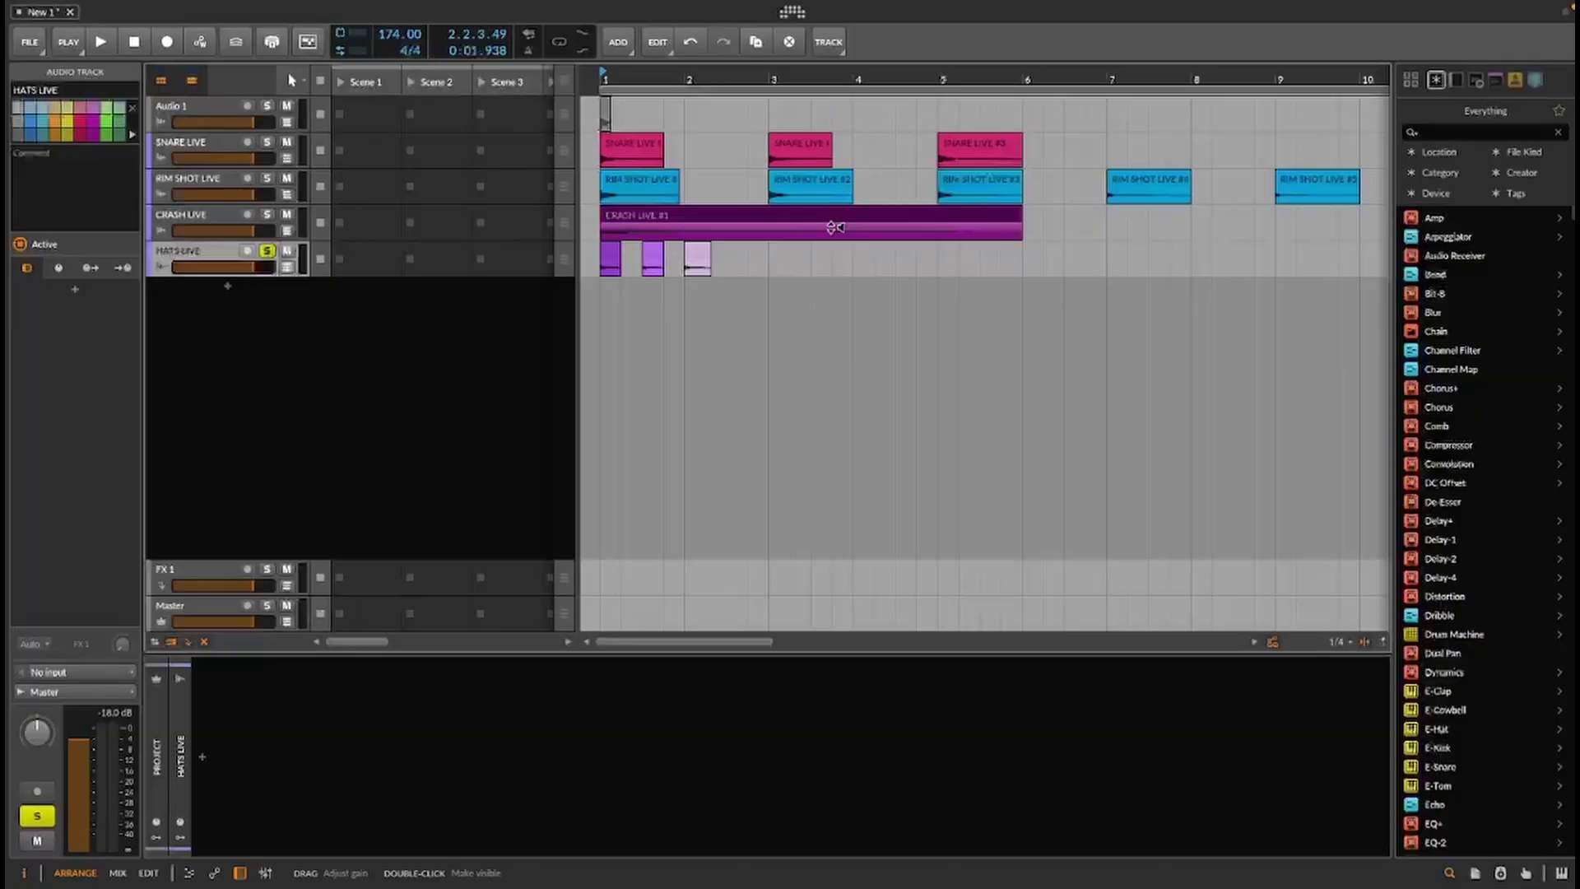
{"action": "left_click", "coordinate": [751, 249]}
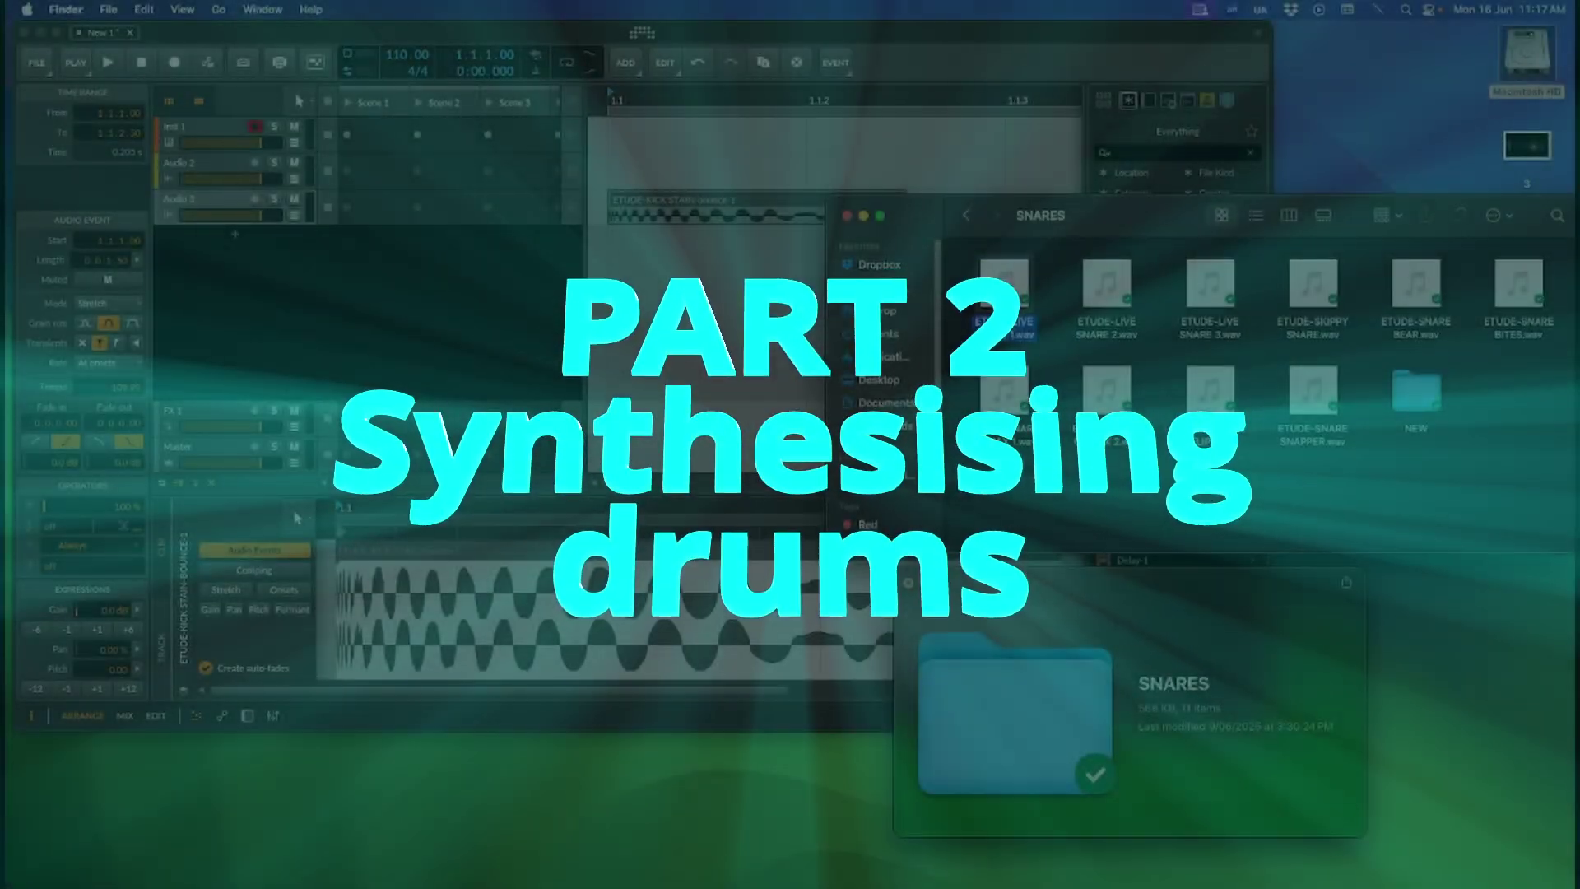
Preview the live snare samples and ETUDE-SKIPPY SNARE.wav in the SNARES folder, then select ETUDE-LIVE SNARE 3.wav
{"action": "left_click", "coordinate": [1005, 308]}
{"action": "left_click", "coordinate": [1111, 311]}
{"action": "left_click", "coordinate": [1216, 317]}
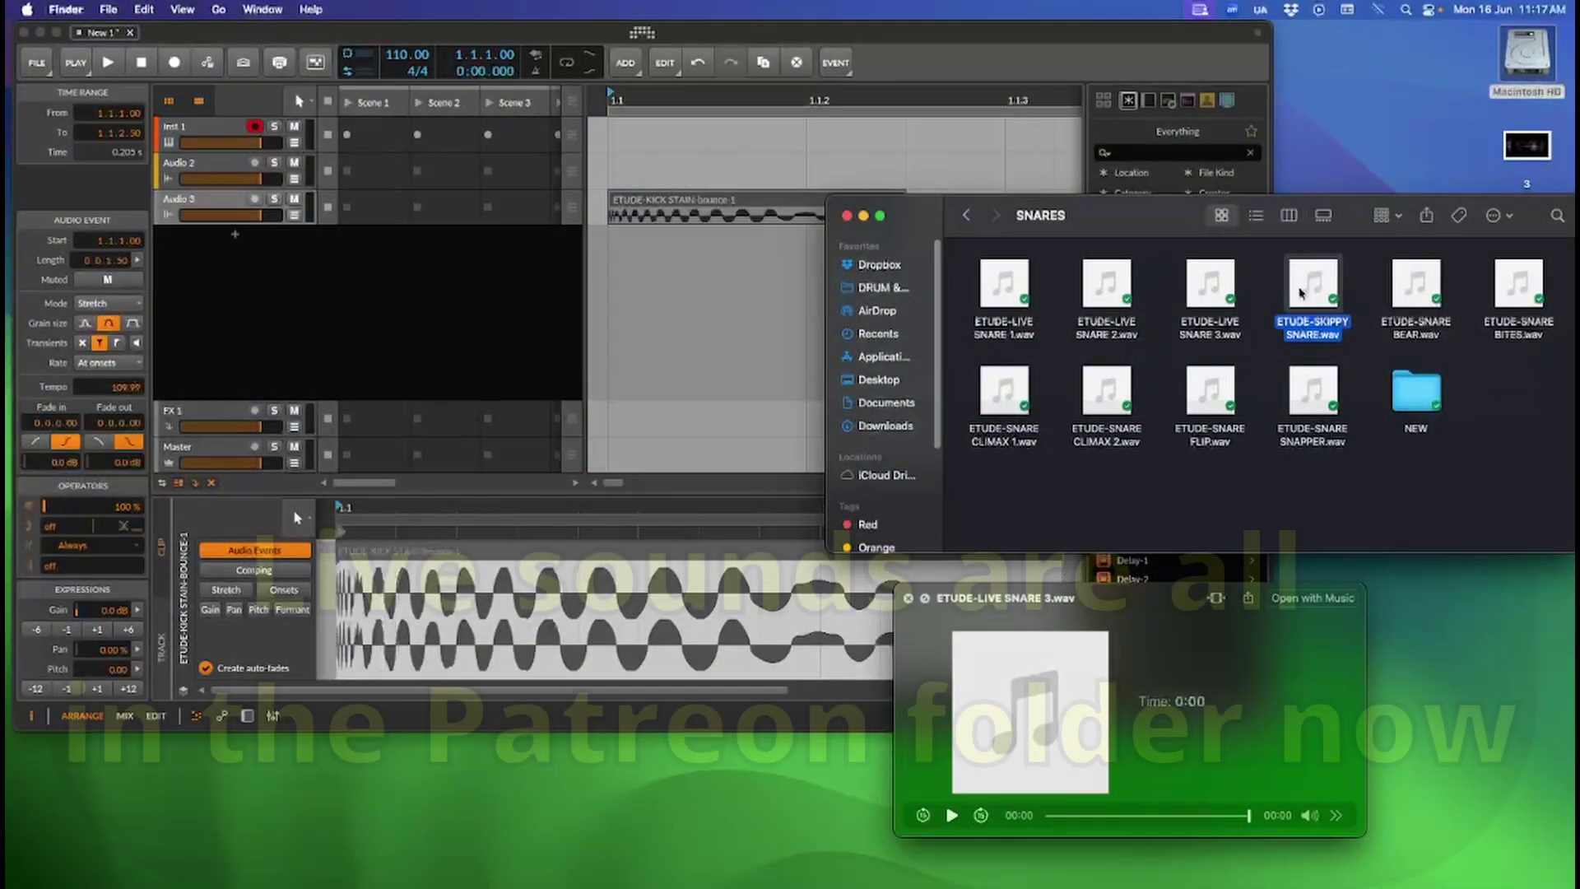
{"action": "key", "text": "Left"}
{"action": "key", "text": "Left"}
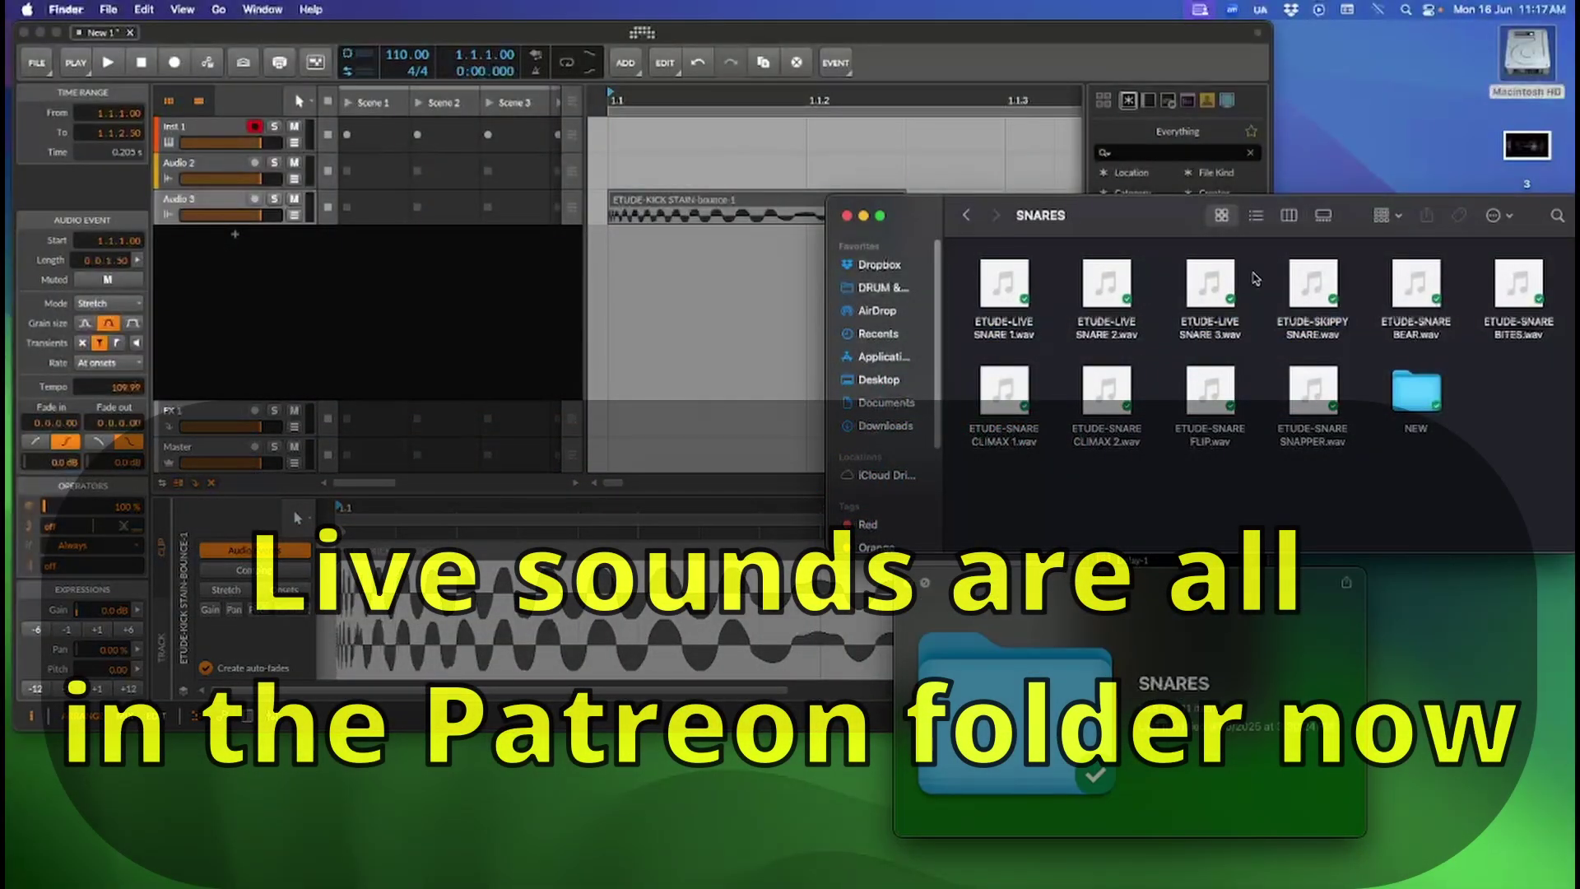
{"action": "left_click", "coordinate": [1189, 280]}
Switch to Bitwig Studio and load ETUDE-LIVE SNARE 3.wav as a sample into oscillator A of Serum 2
{"action": "left_click_drag", "start_coordinate": [915, 217], "coordinate": [1072, 346]}
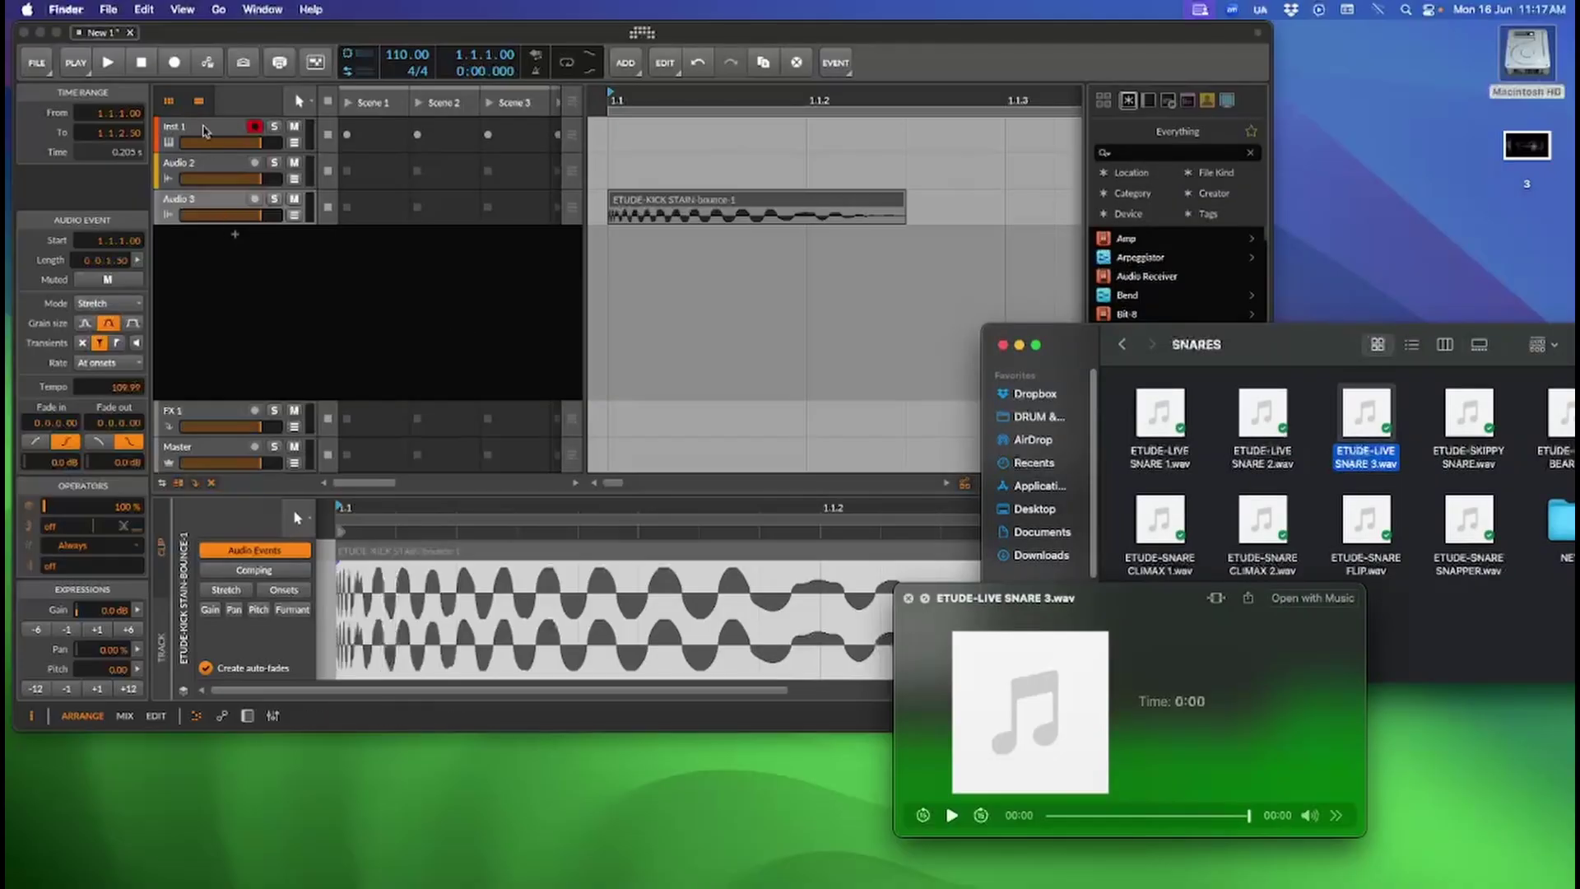
{"action": "left_click", "coordinate": [198, 715]}
{"action": "left_click", "coordinate": [248, 715]}
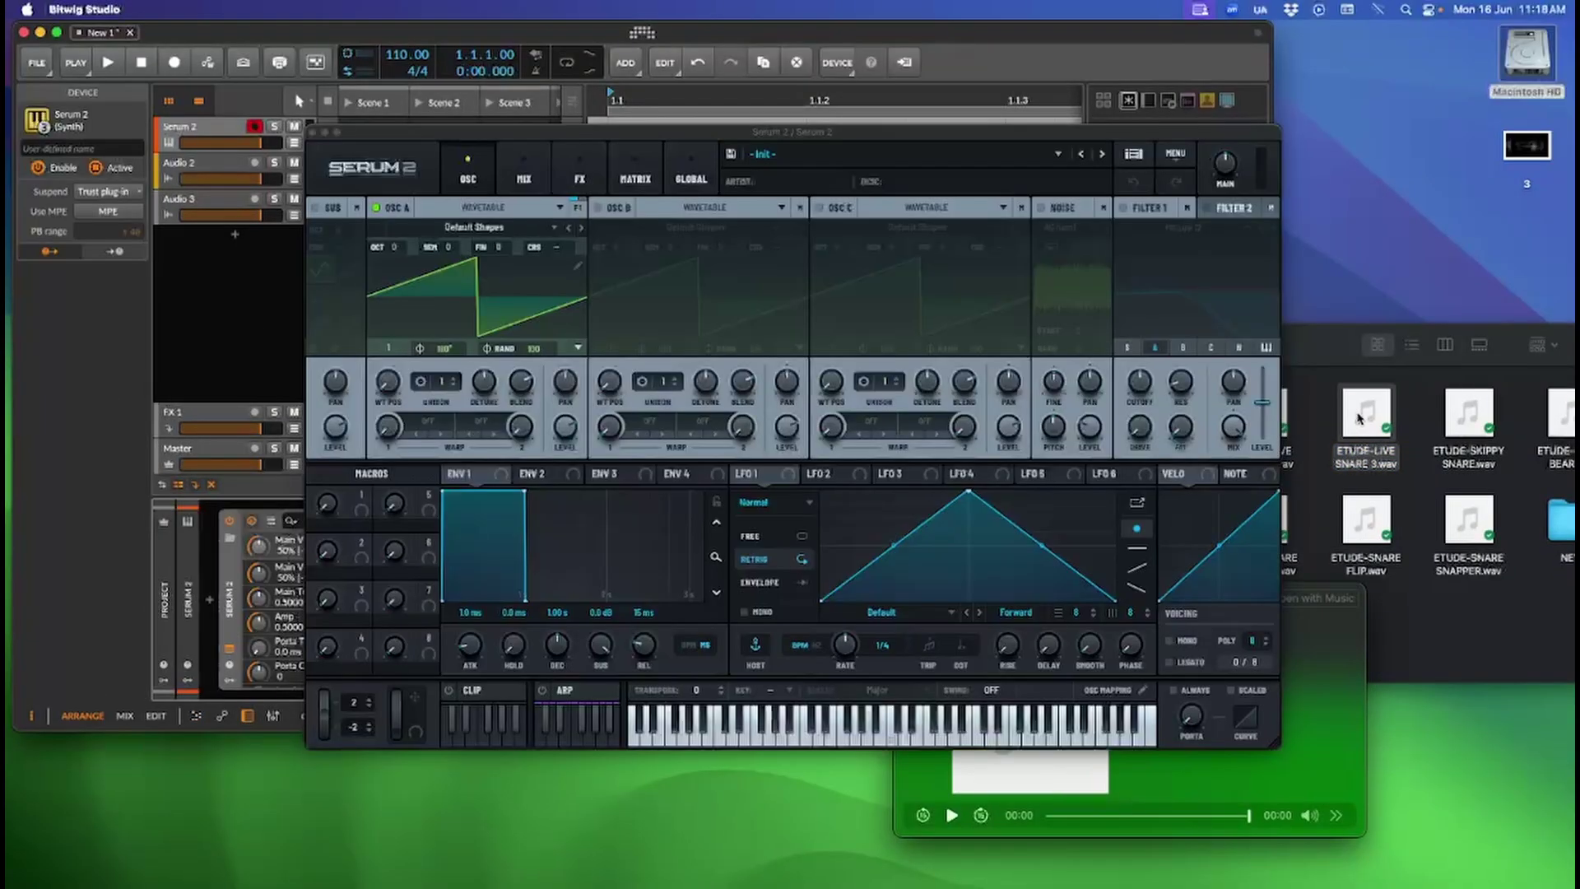
{"action": "left_click_drag", "start_coordinate": [1357, 418], "coordinate": [516, 431]}
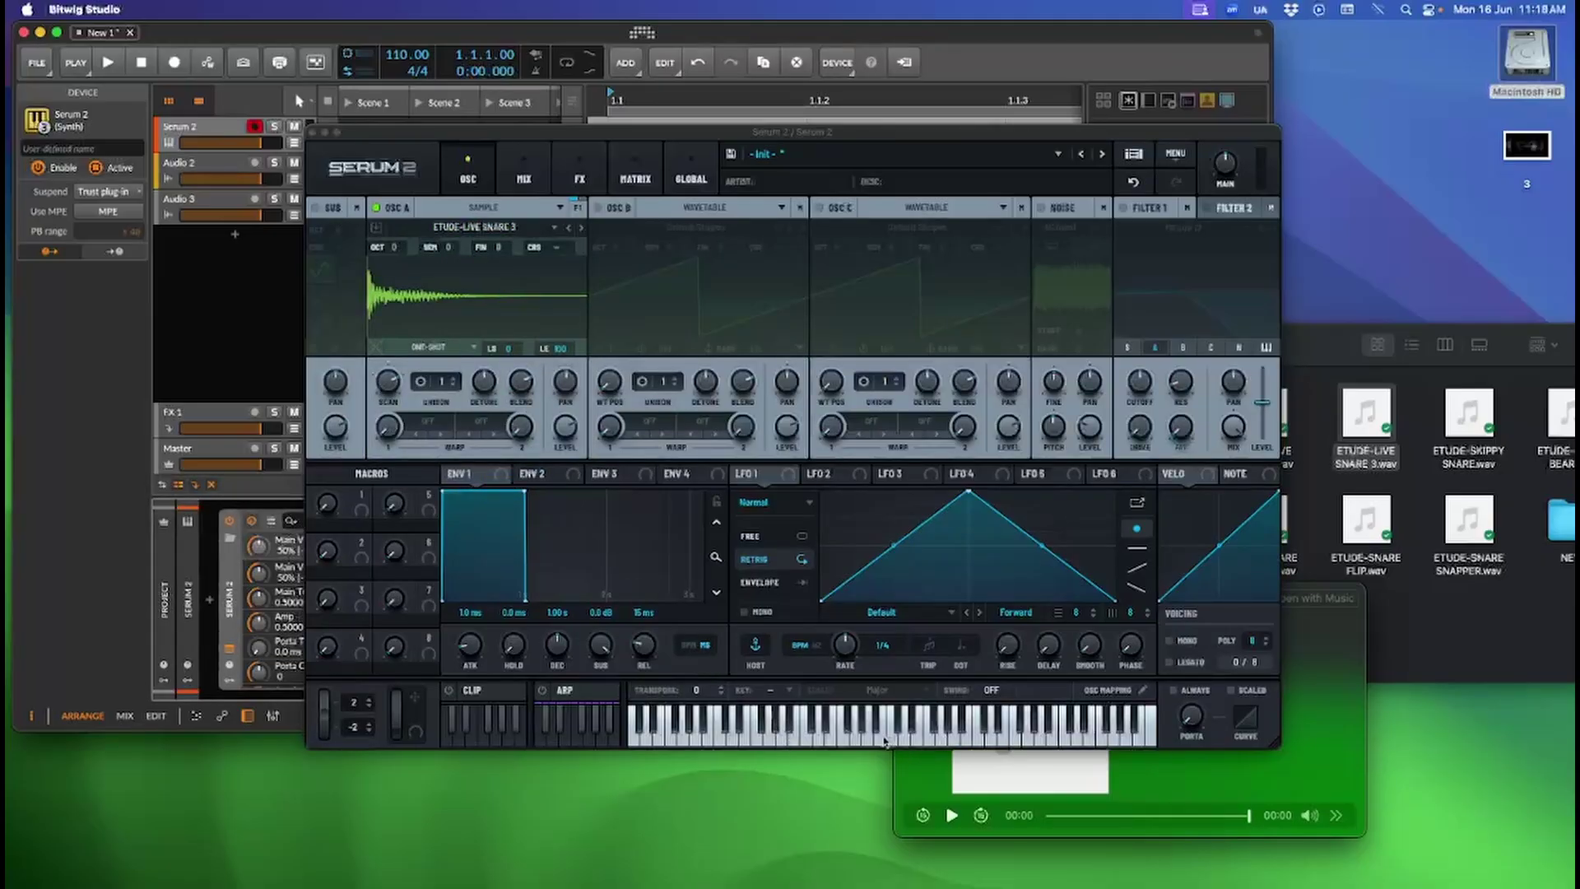
Set oscillator A's level to 83% and the main volume to 84%, playing test notes to check the snare
{"action": "left_click", "coordinate": [888, 738]}
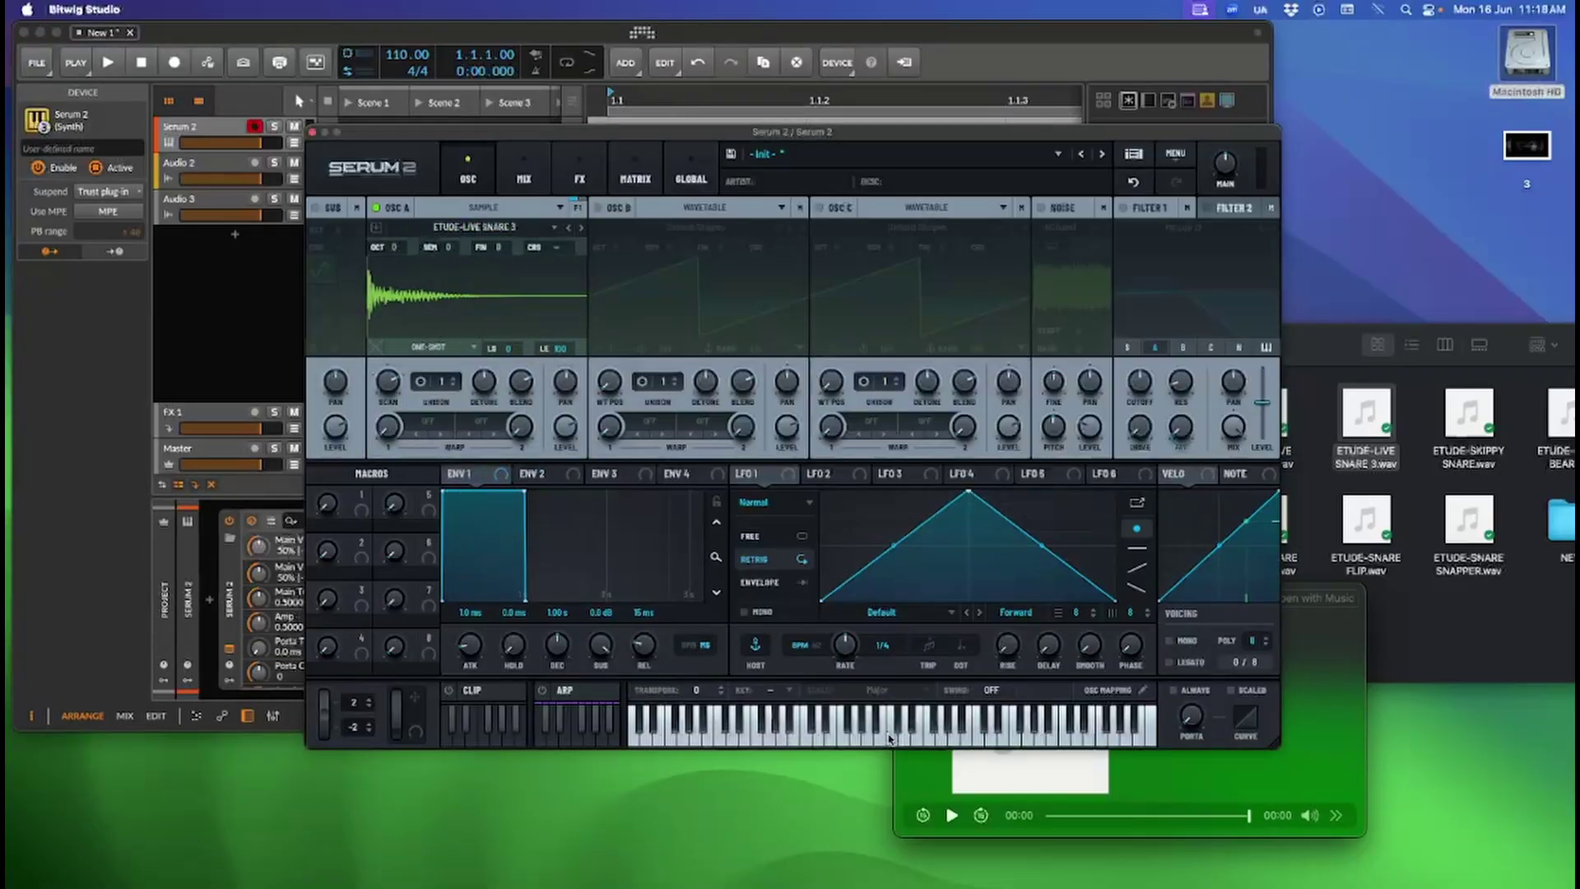
{"action": "left_click", "coordinate": [564, 429]}
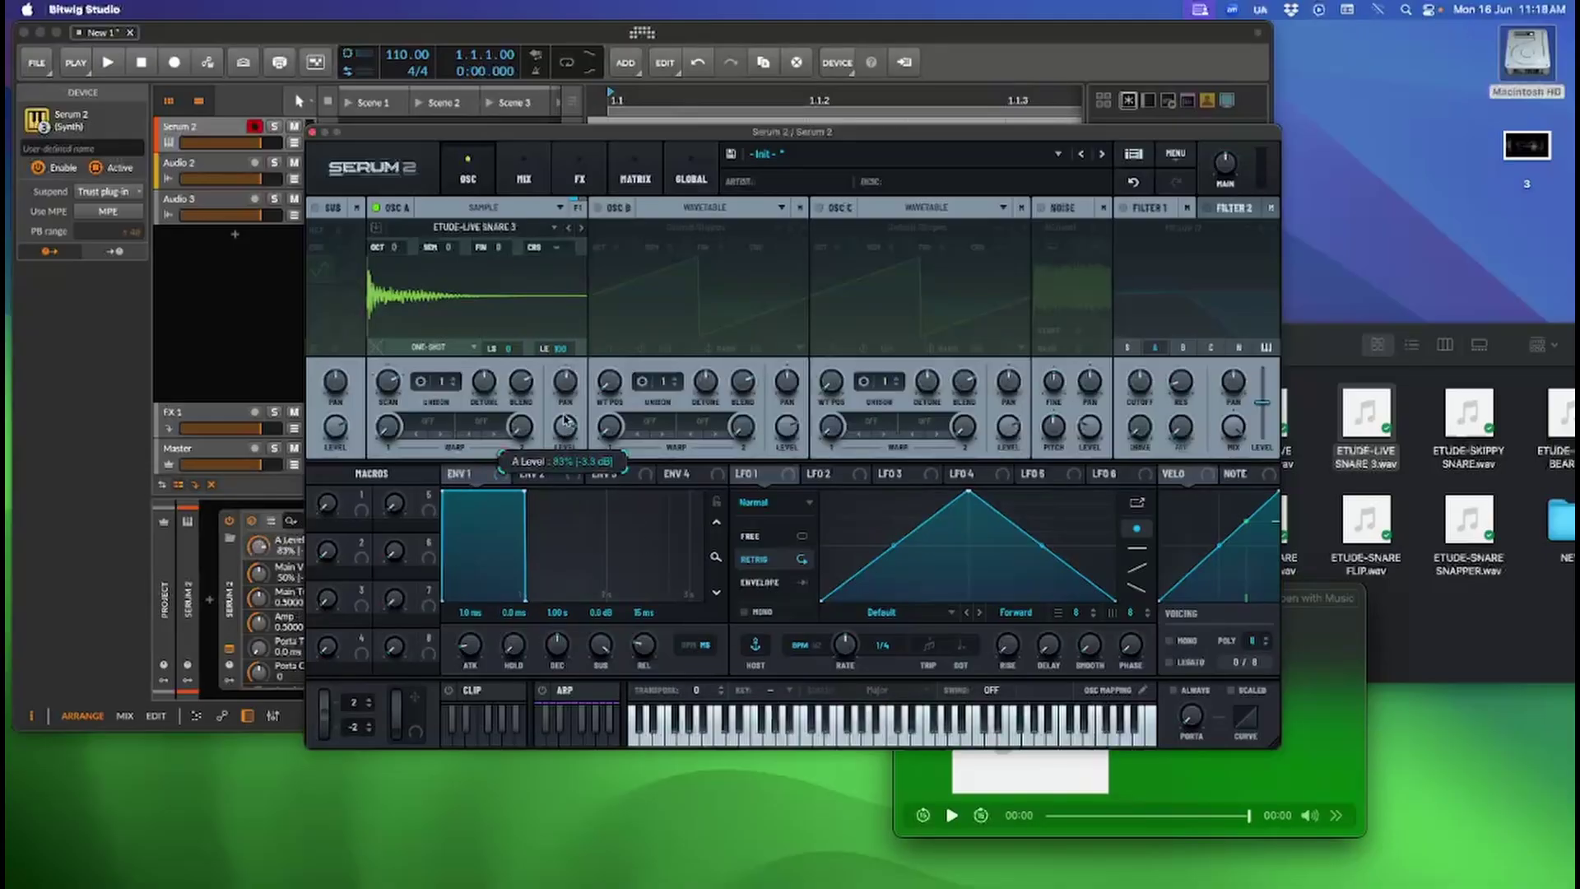
{"action": "left_click", "coordinate": [1225, 164]}
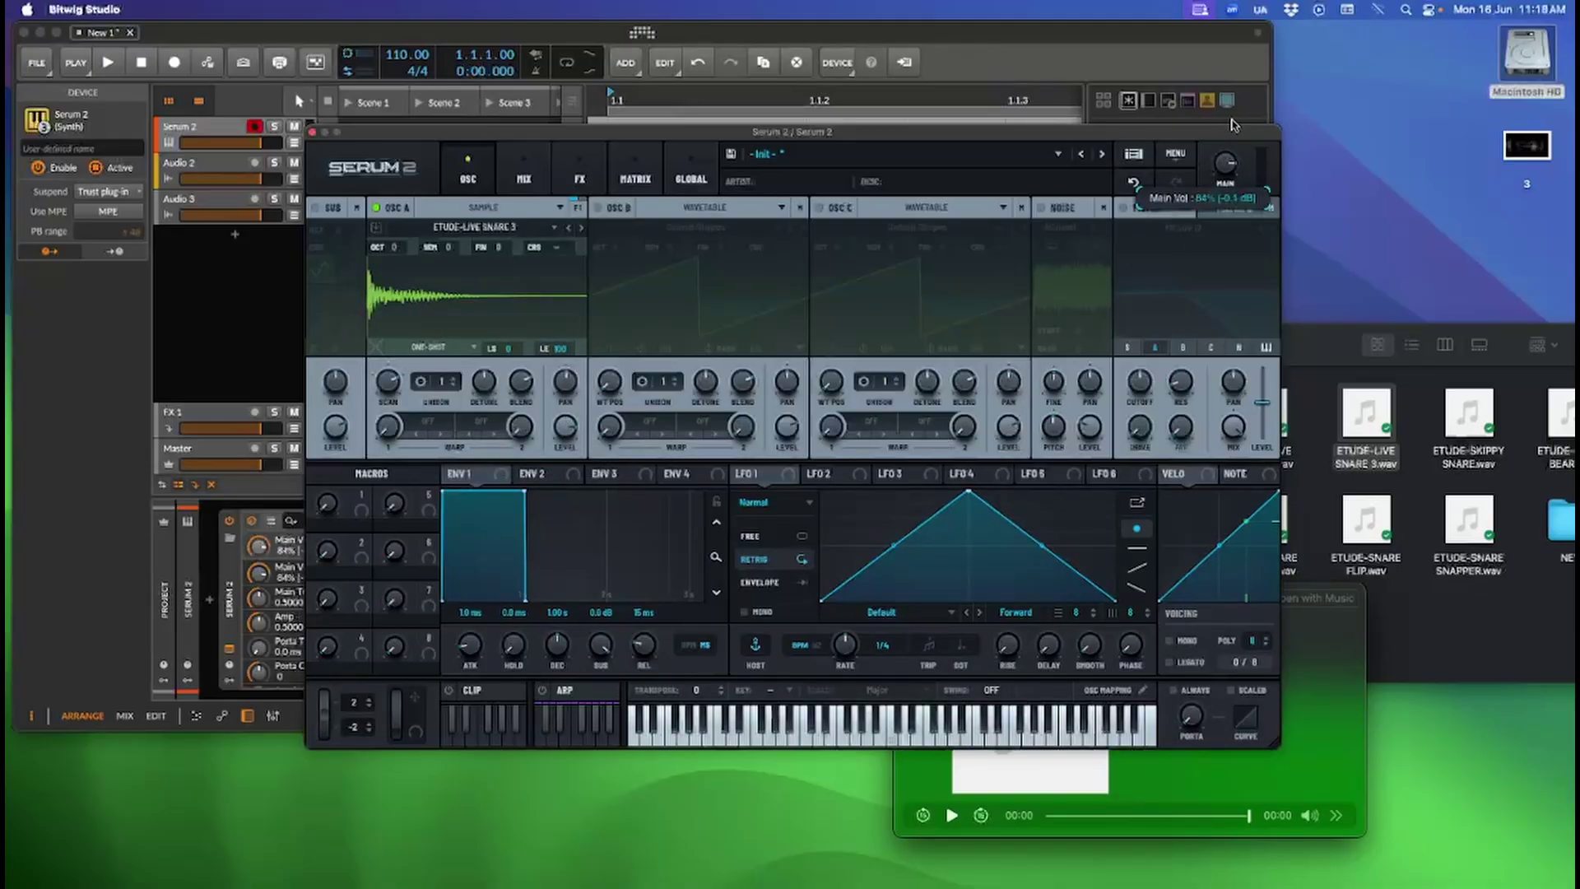
{"action": "left_click", "coordinate": [891, 743]}
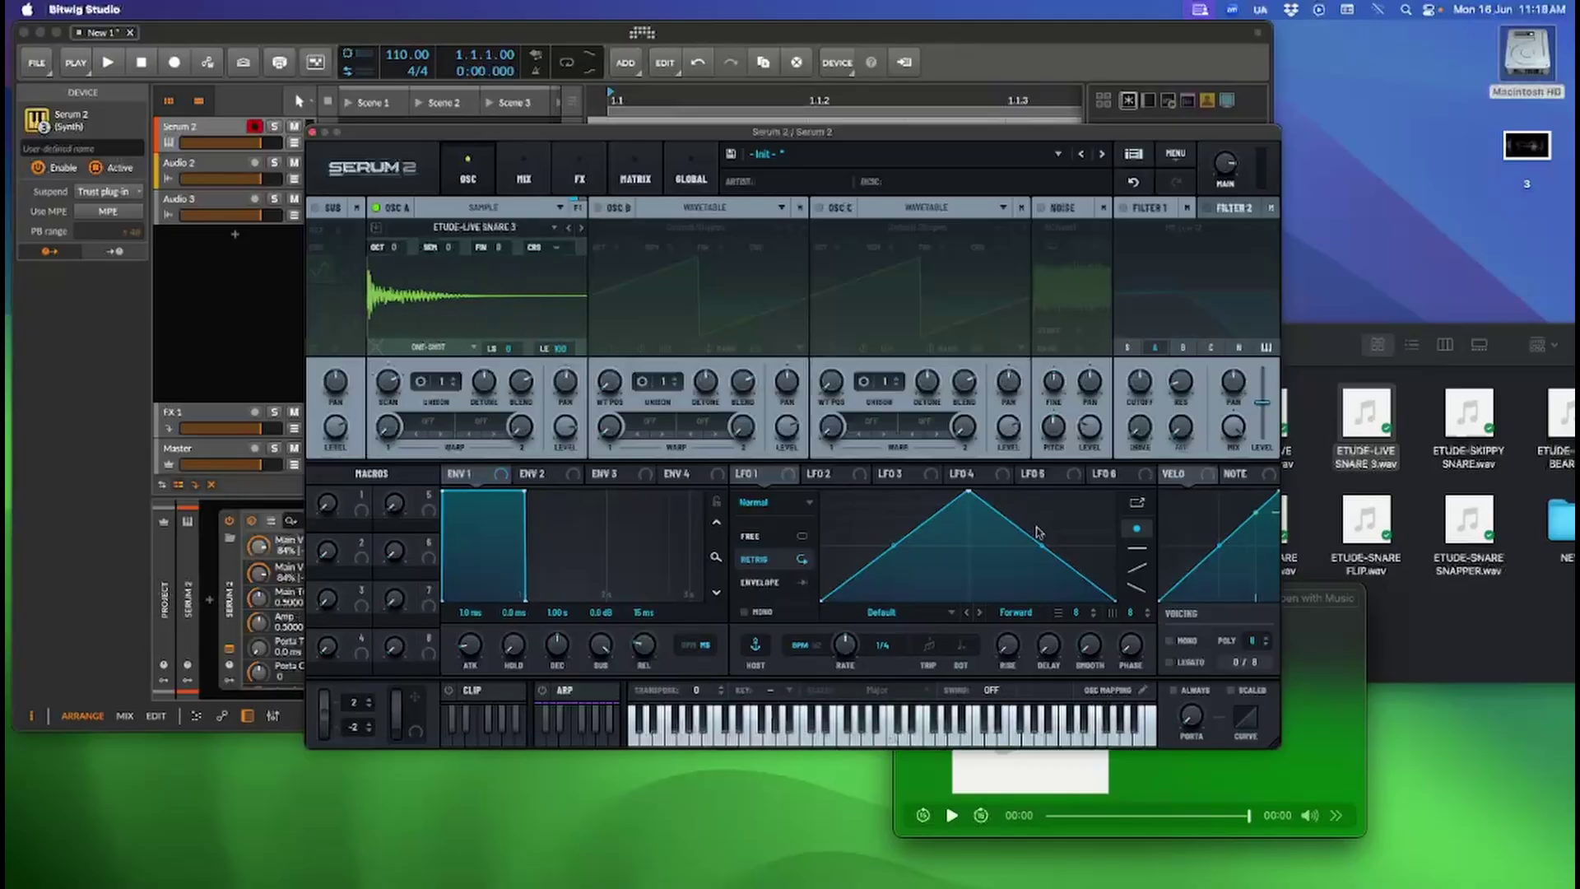
Raise the main volume to 88% and oscillator A's level to 94%, playing test notes to hear the snare
{"action": "left_click_drag", "start_coordinate": [1225, 168], "coordinate": [1223, 165]}
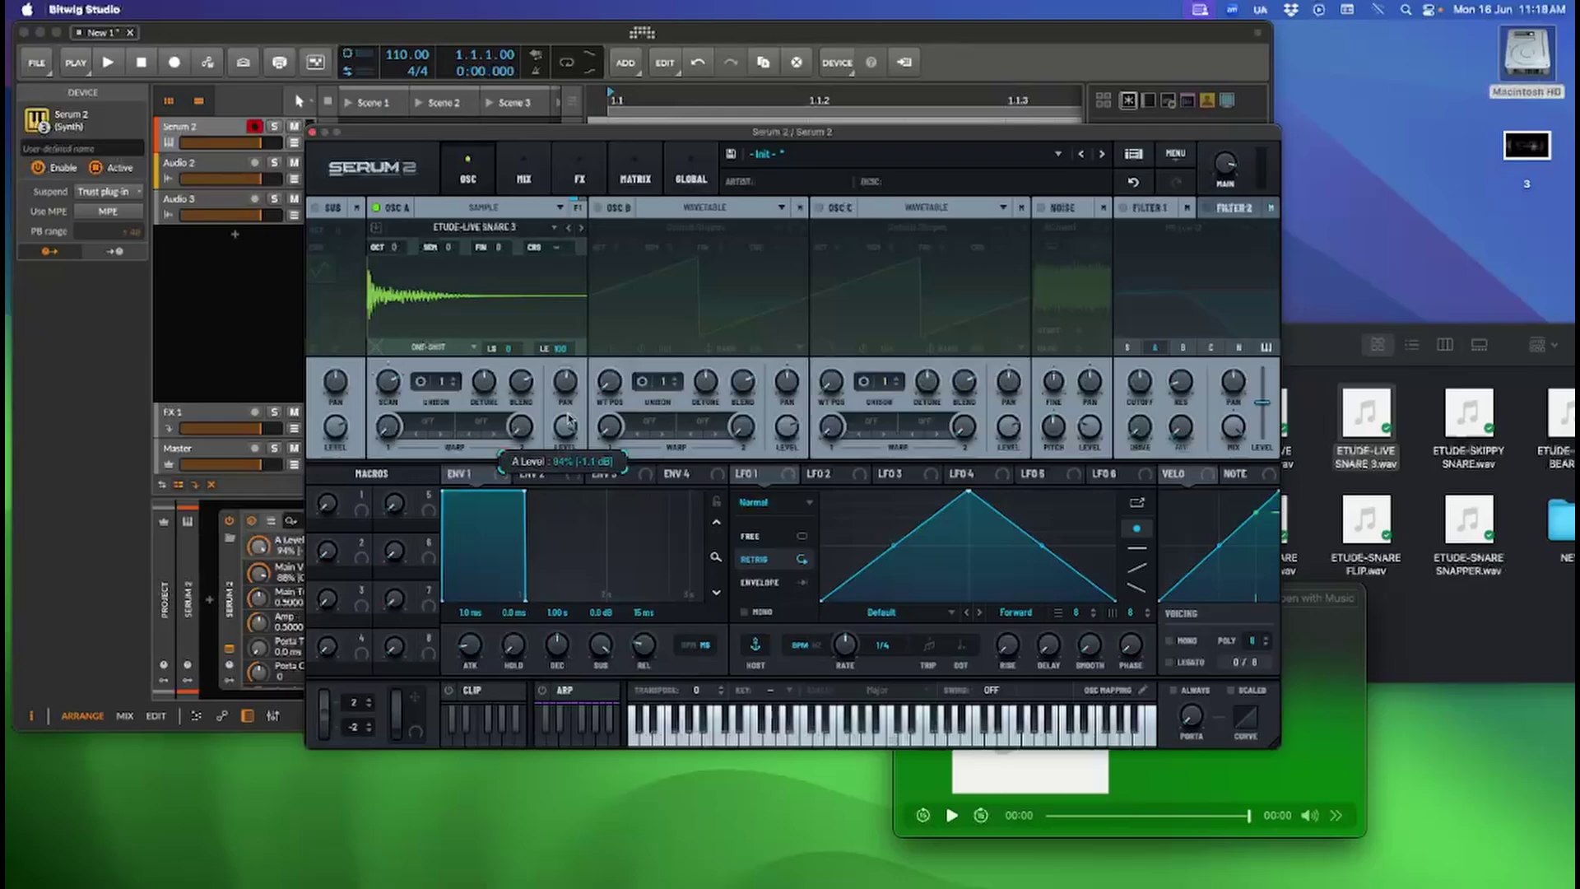
{"action": "left_click", "coordinate": [890, 739]}
{"action": "left_click", "coordinate": [890, 739]}
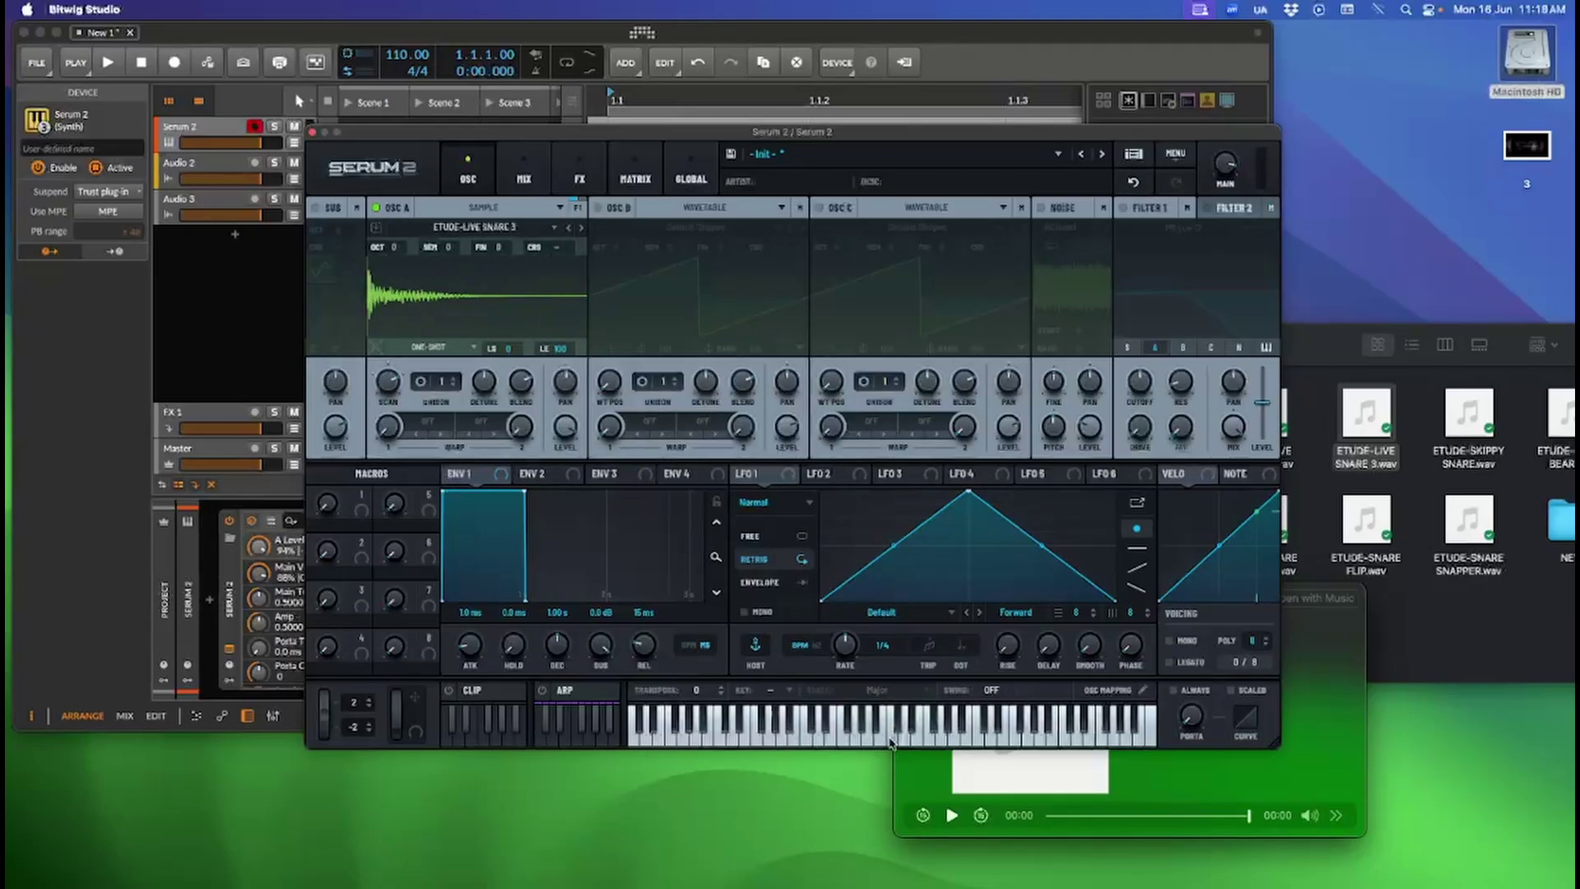
{"action": "left_click", "coordinate": [889, 739]}
Turn on the noise oscillator with its level at 0% and reshape LFO 1 into a straight decay that falls to zero
{"action": "left_click", "coordinate": [1040, 208]}
{"action": "left_click_drag", "start_coordinate": [1089, 426], "coordinate": [1083, 477]}
{"action": "left_click_drag", "start_coordinate": [969, 493], "coordinate": [823, 492]}
{"action": "double_click", "coordinate": [995, 558]}
{"action": "left_click_drag", "start_coordinate": [996, 559], "coordinate": [949, 610]}
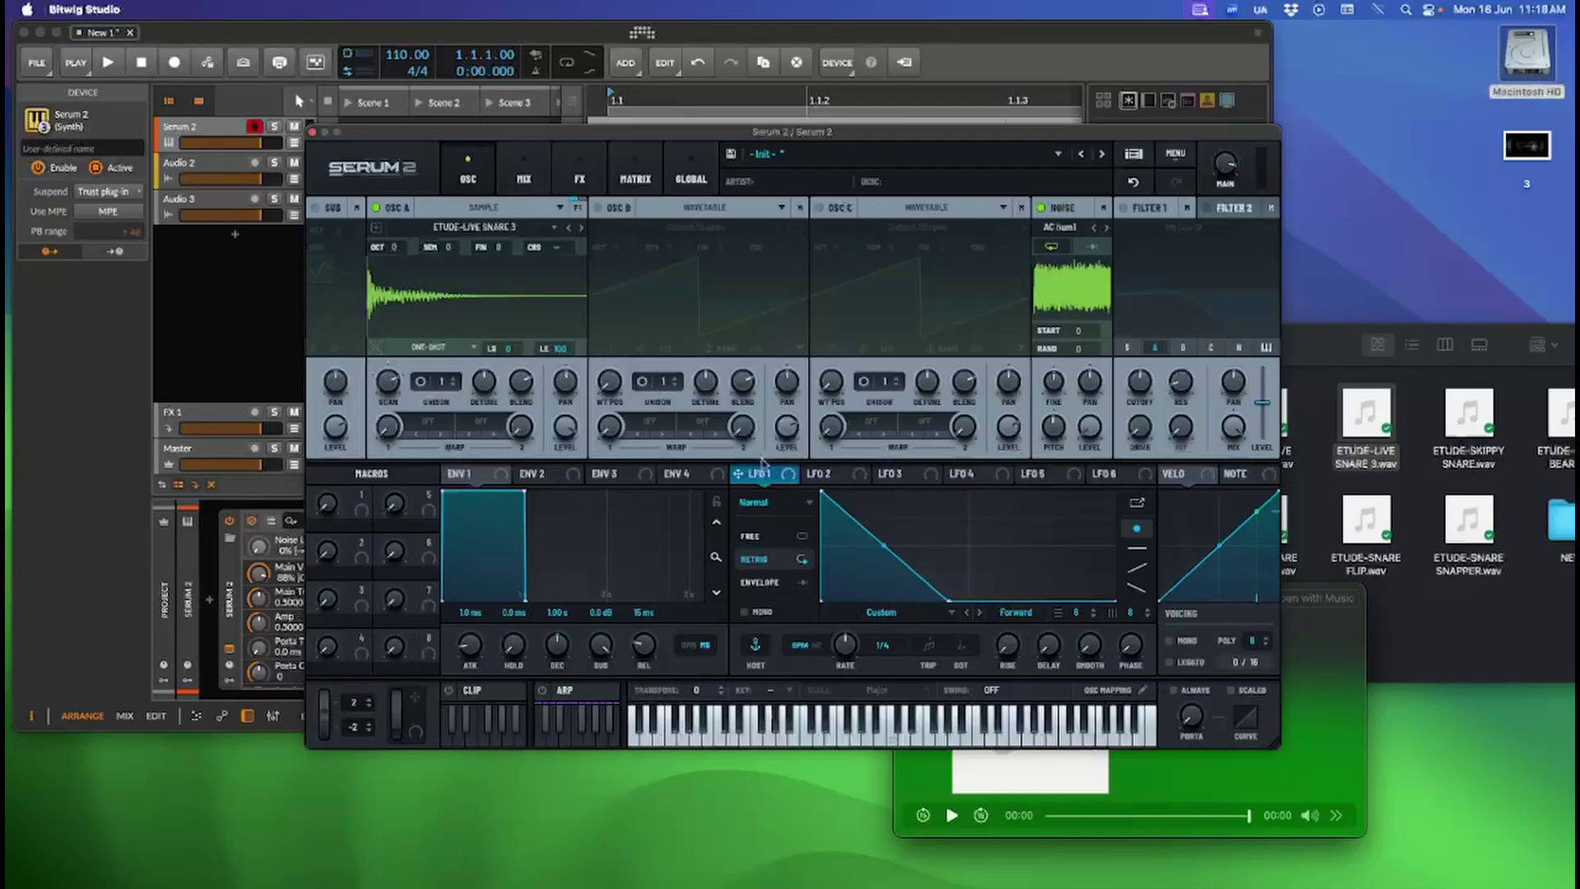
Assign LFO 1 to the noise level with a 20% modulation amount and set the noise pitch to 45%
{"action": "left_click_drag", "start_coordinate": [787, 480], "coordinate": [1089, 427]}
{"action": "mouse_move", "coordinate": [1063, 452]}
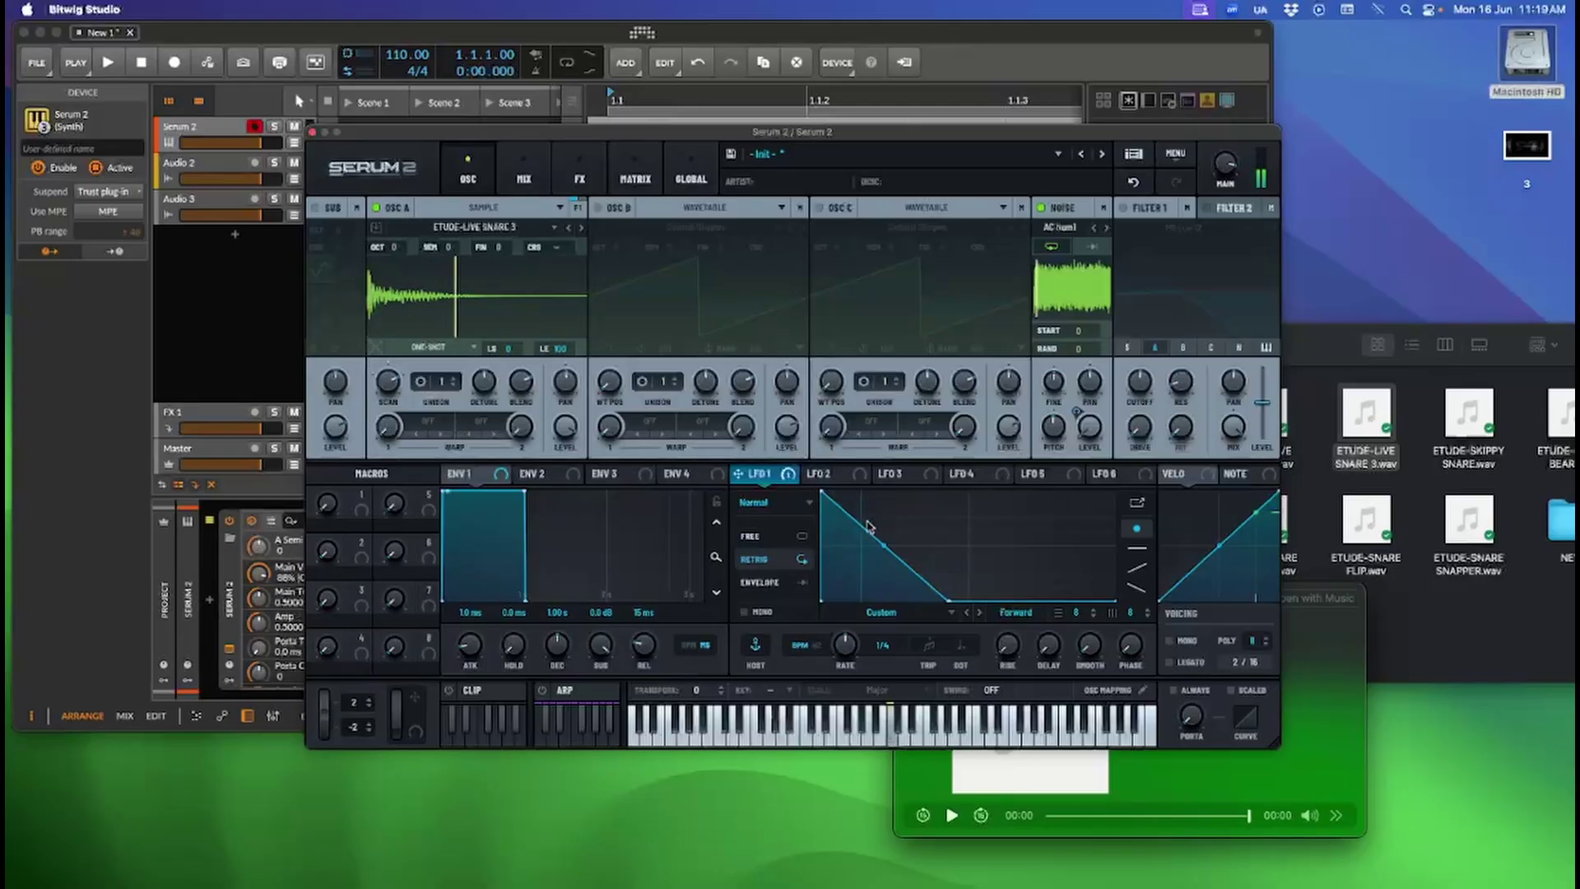
{"action": "left_click_drag", "start_coordinate": [1089, 425], "coordinate": [1101, 317]}
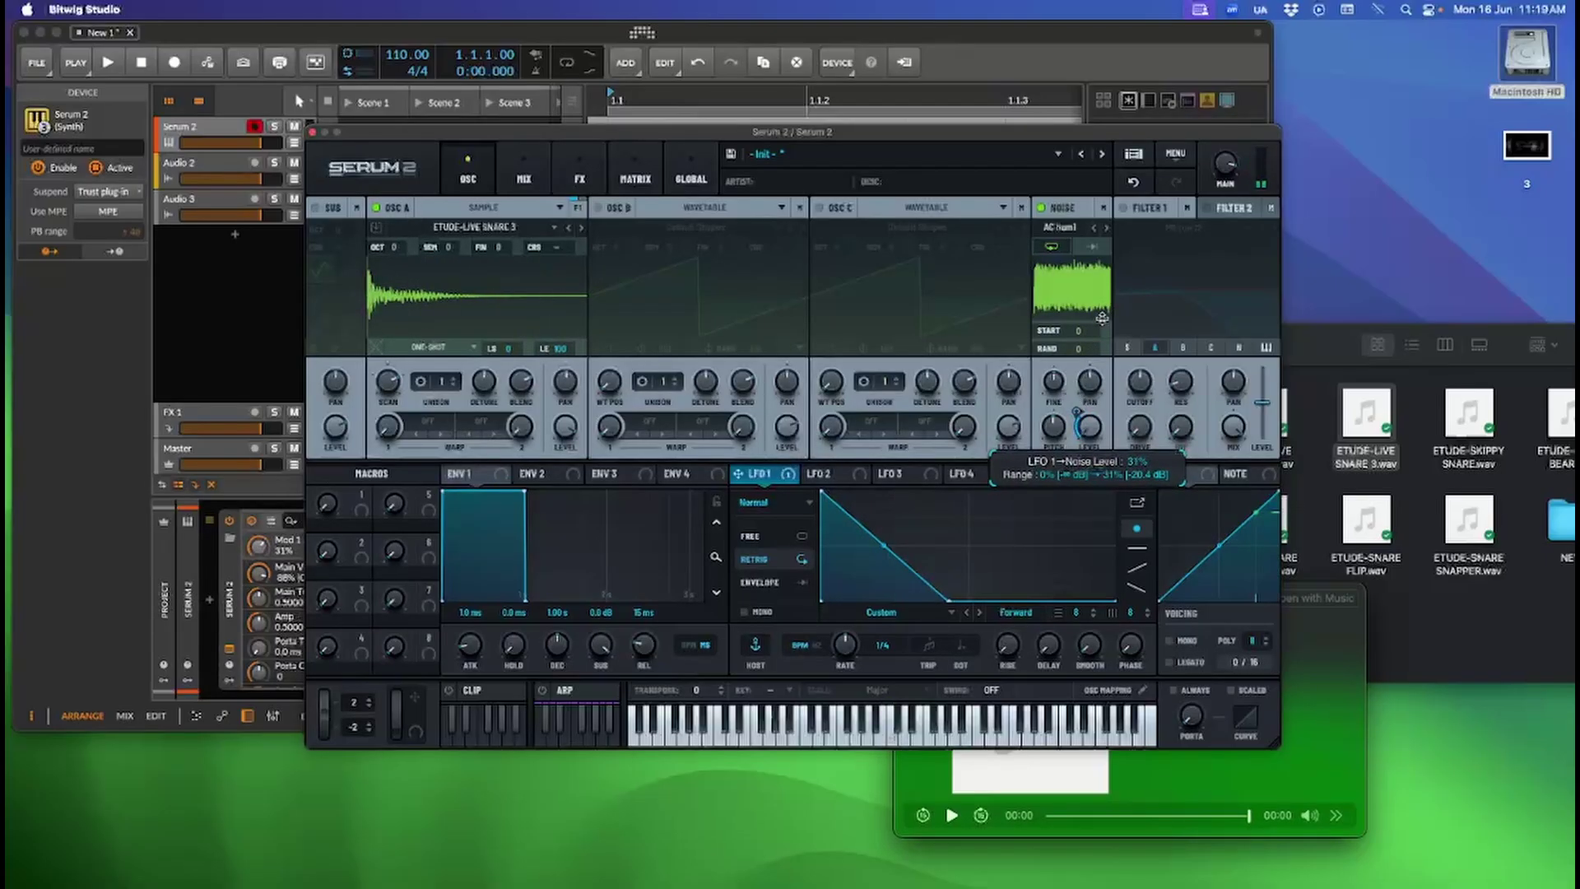
{"action": "left_click", "coordinate": [1054, 426]}
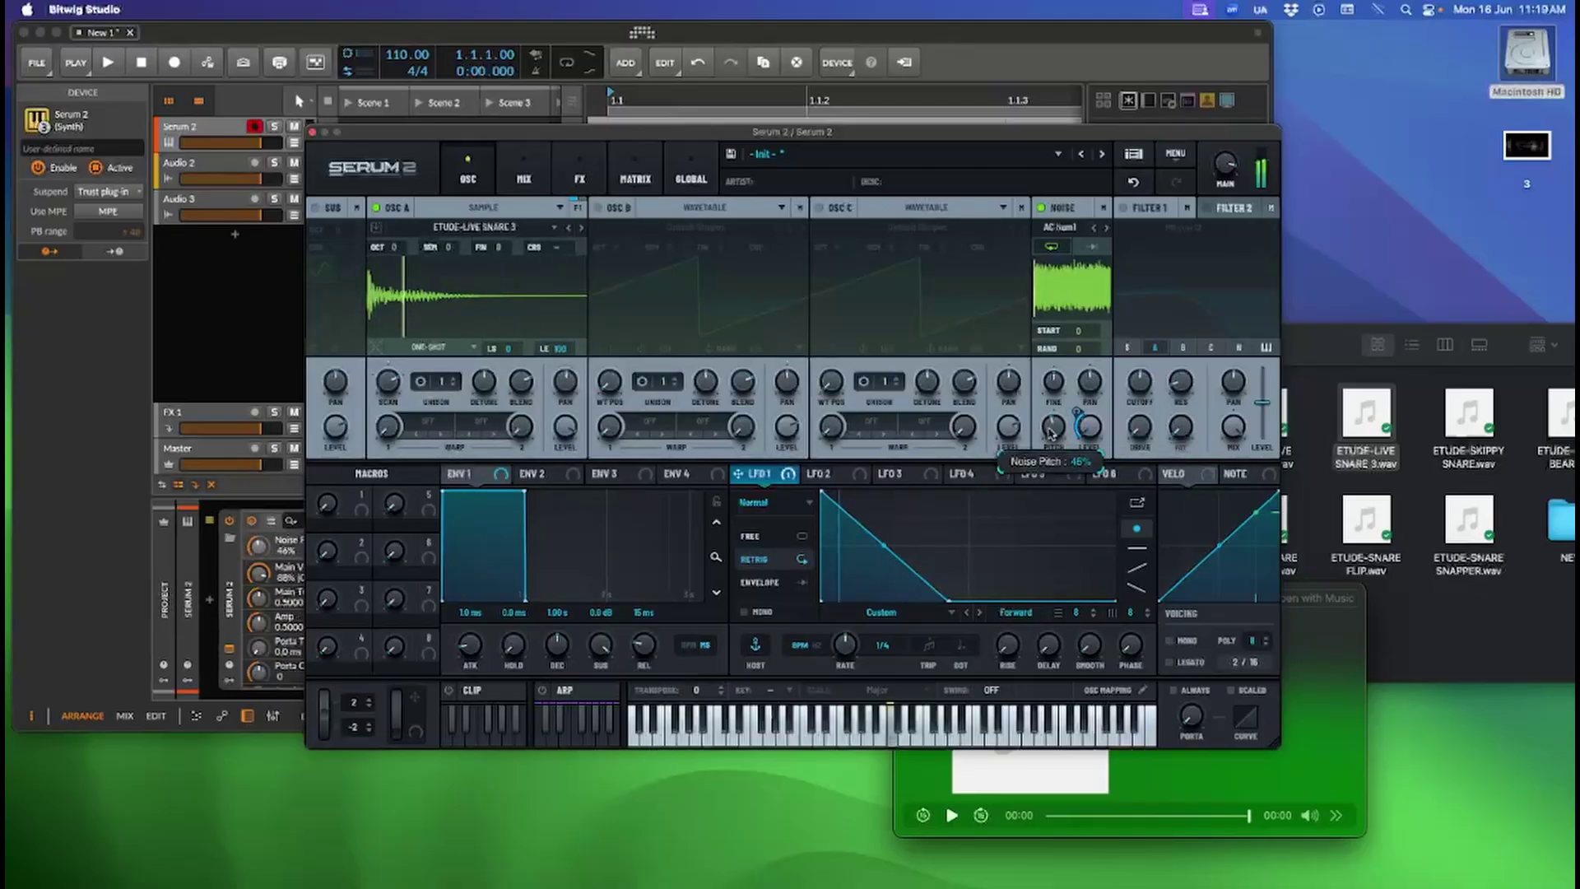
{"action": "left_click", "coordinate": [1079, 404]}
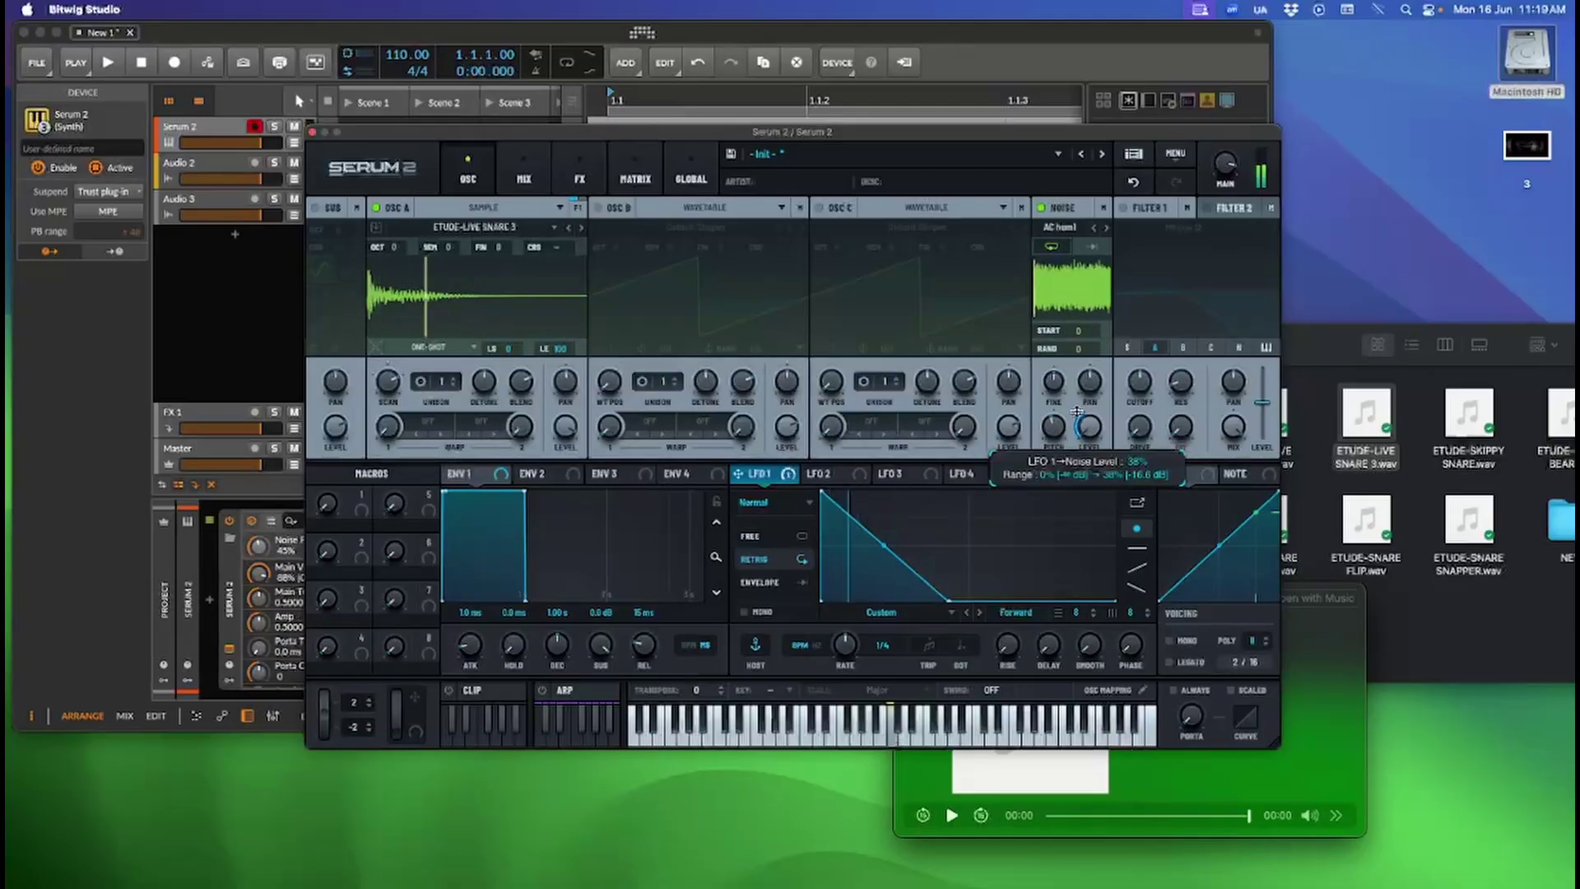
{"action": "left_click_drag", "start_coordinate": [1079, 405], "coordinate": [1067, 400]}
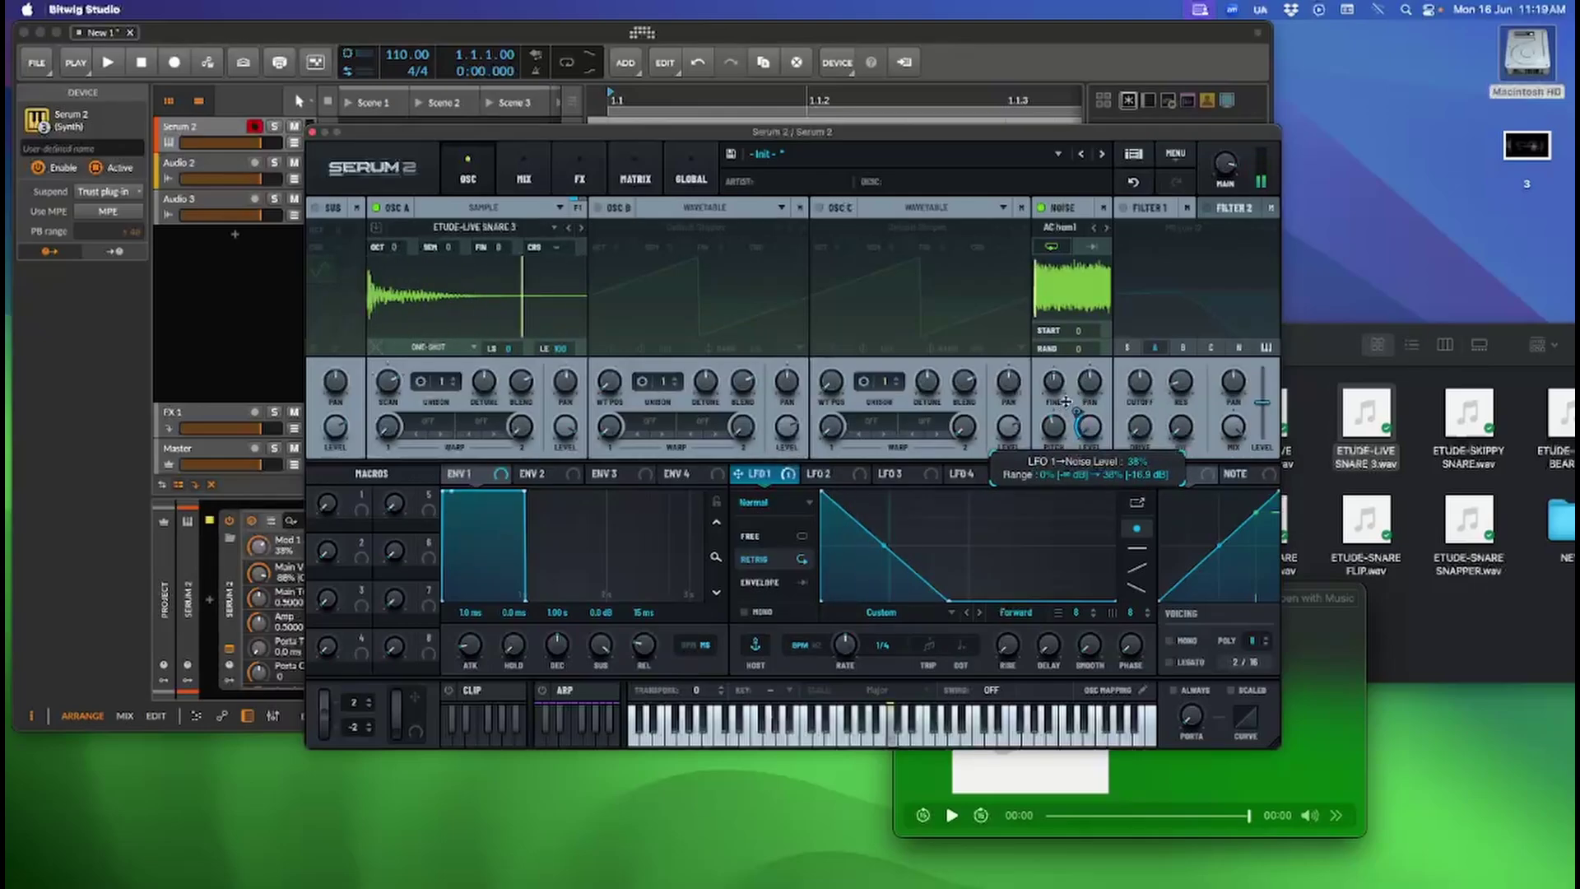
{"action": "left_click_drag", "start_coordinate": [1064, 409], "coordinate": [1058, 417]}
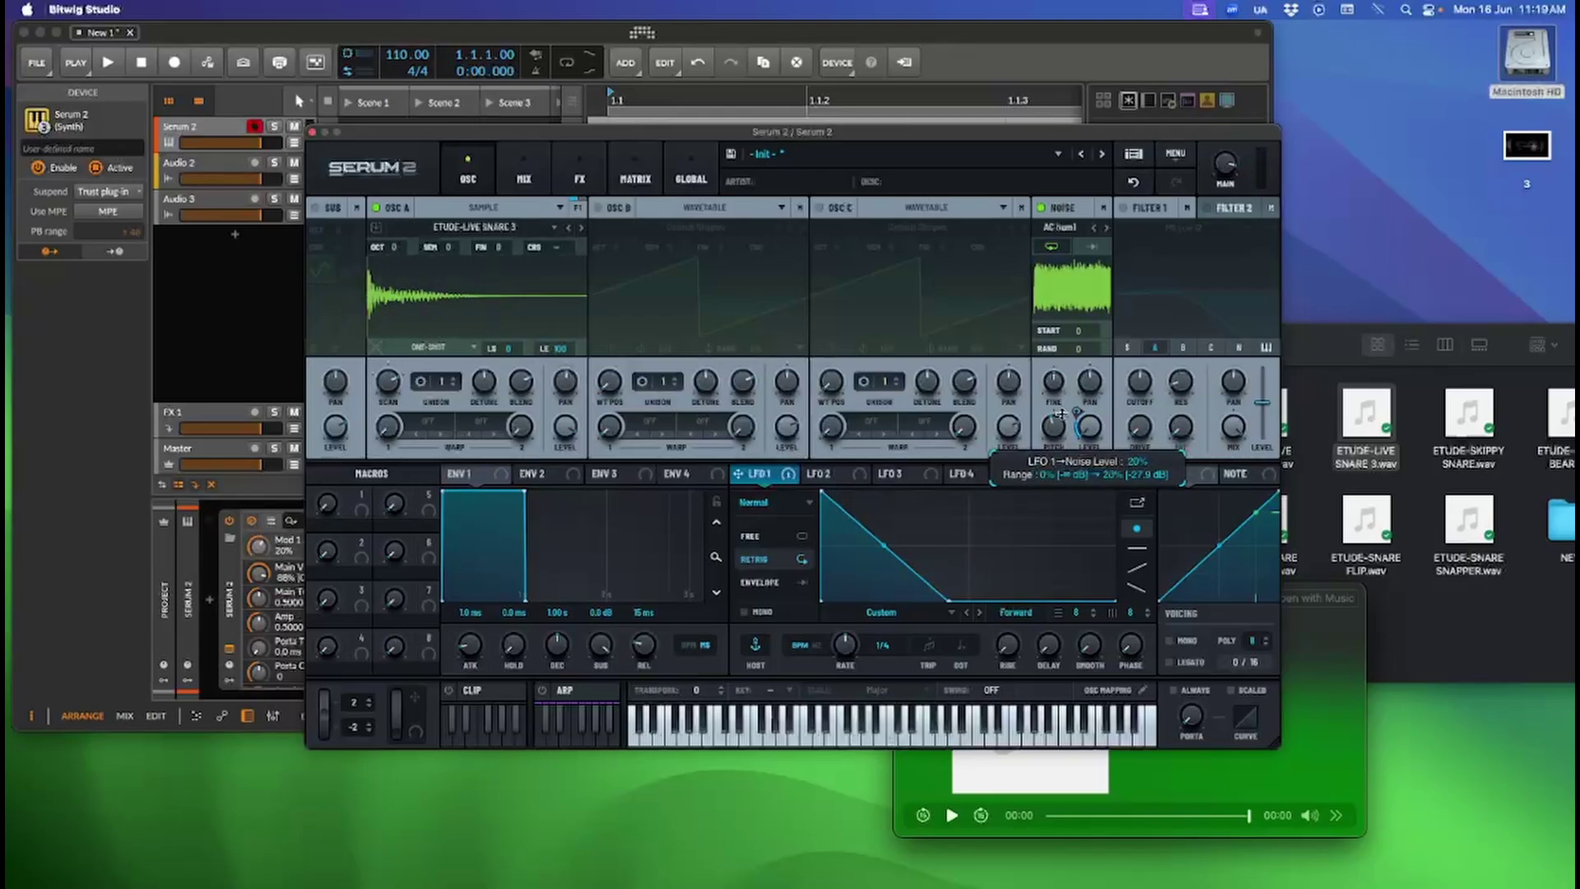
Shorten LFO 1's decay and raise its noise level modulation to 64%
{"action": "left_click_drag", "start_coordinate": [950, 599], "coordinate": [902, 606]}
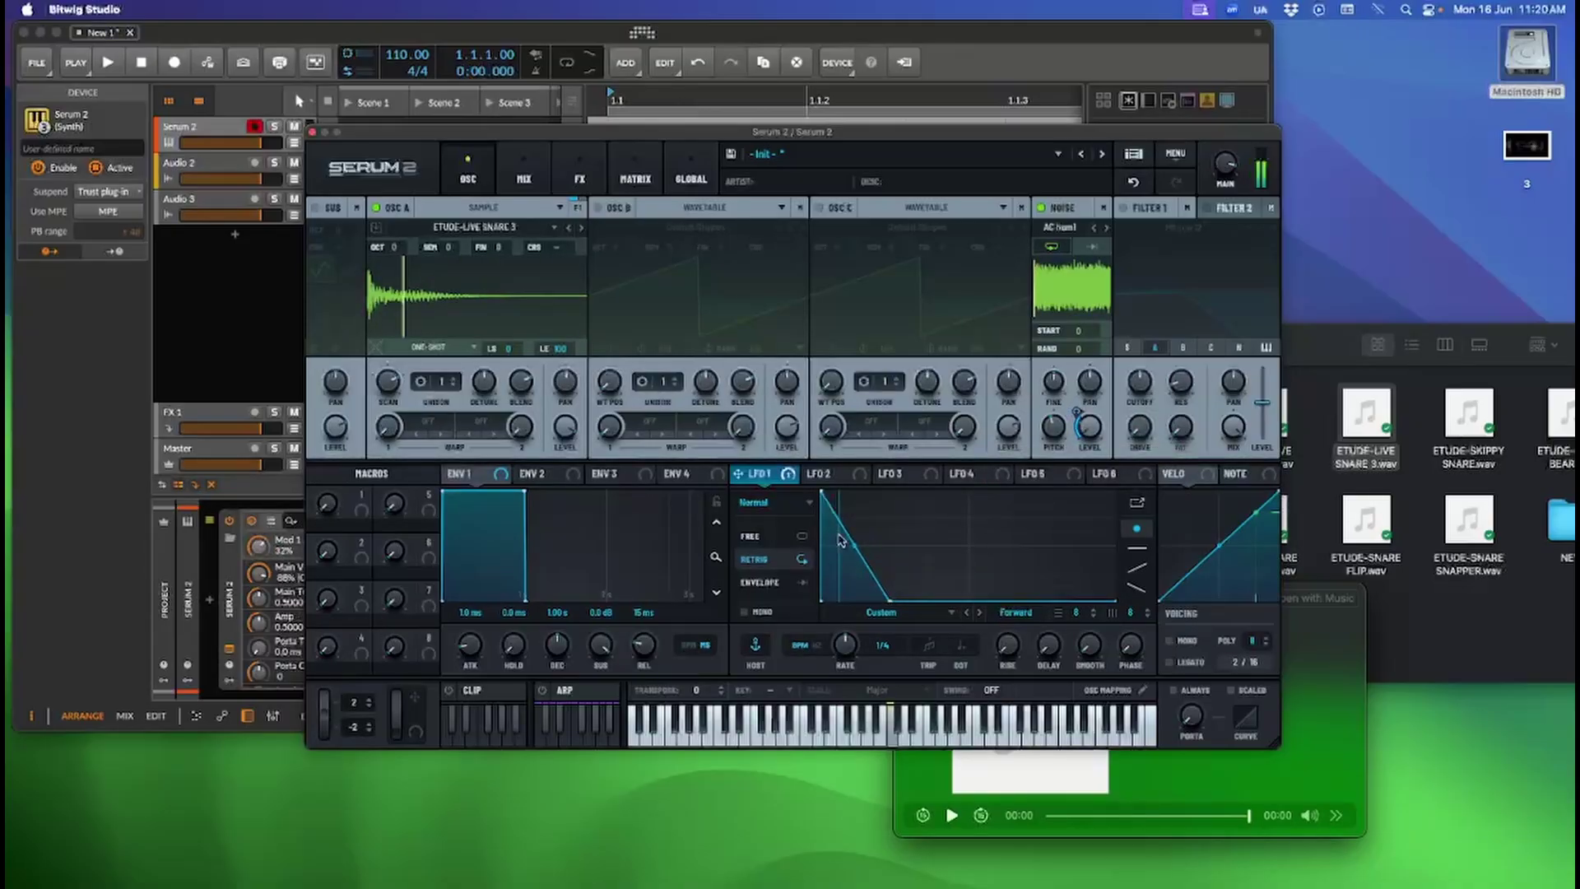
{"action": "left_click_drag", "start_coordinate": [1077, 429], "coordinate": [1081, 383]}
{"action": "mouse_move", "coordinate": [889, 601]}
{"action": "left_mouse_down"}
{"action": "mouse_move", "coordinate": [830, 601]}
{"action": "mouse_move", "coordinate": [858, 600]}
{"action": "left_mouse_up"}
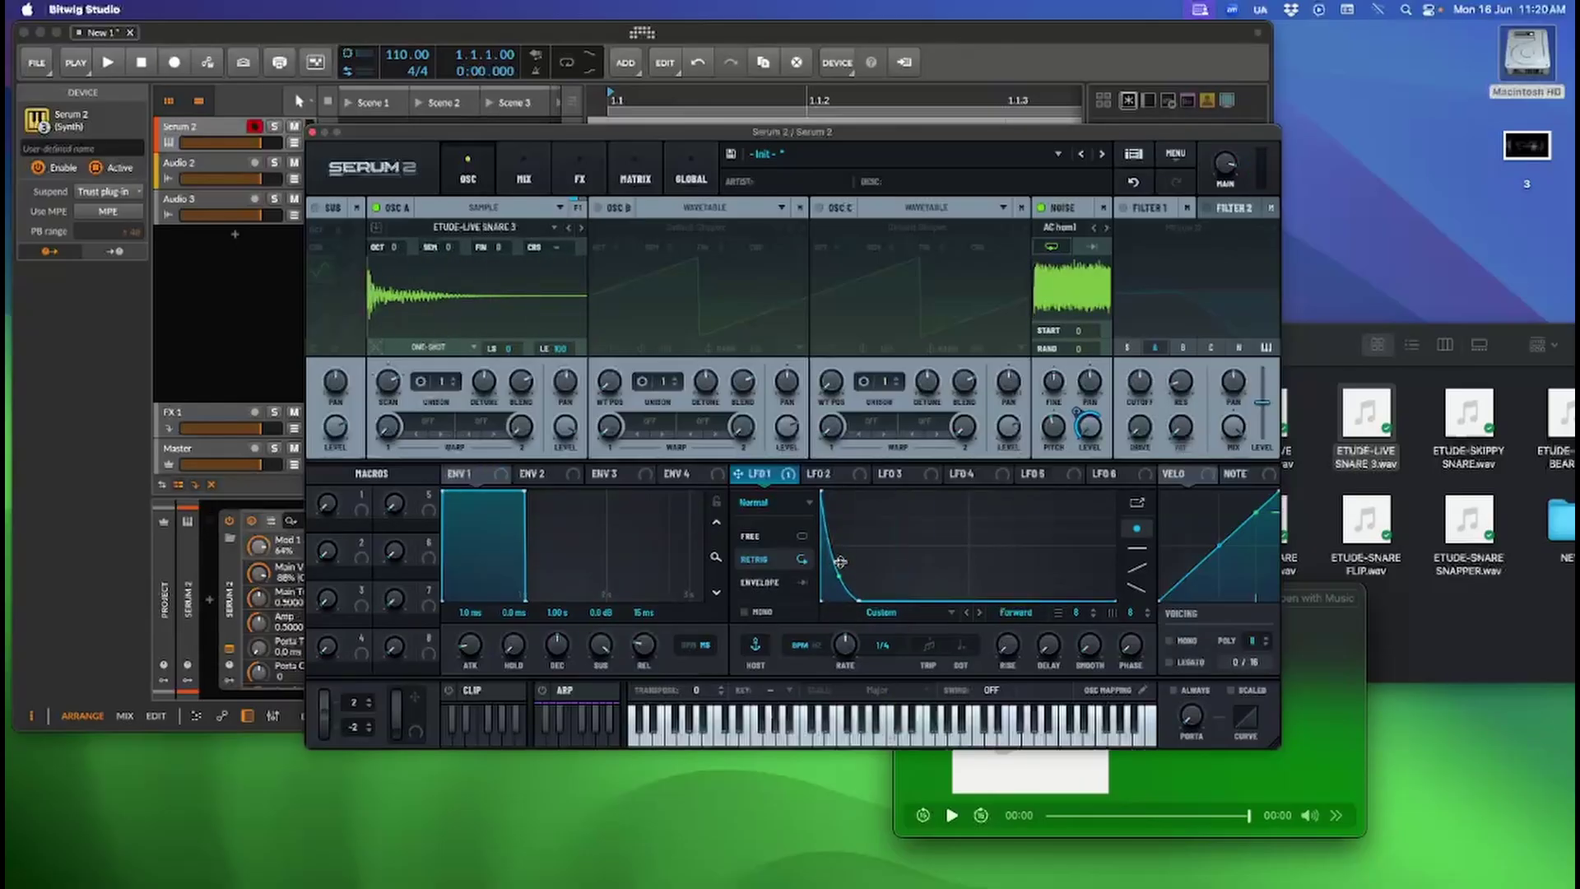
Refine LFO 1's curve into a steep, slightly longer decay and set the noise pitch to 43%
{"action": "mouse_move", "coordinate": [841, 551]}
{"action": "left_mouse_down"}
{"action": "mouse_move", "coordinate": [845, 532]}
{"action": "mouse_move", "coordinate": [841, 545]}
{"action": "left_mouse_up"}
{"action": "left_click_drag", "start_coordinate": [860, 599], "coordinate": [838, 561]}
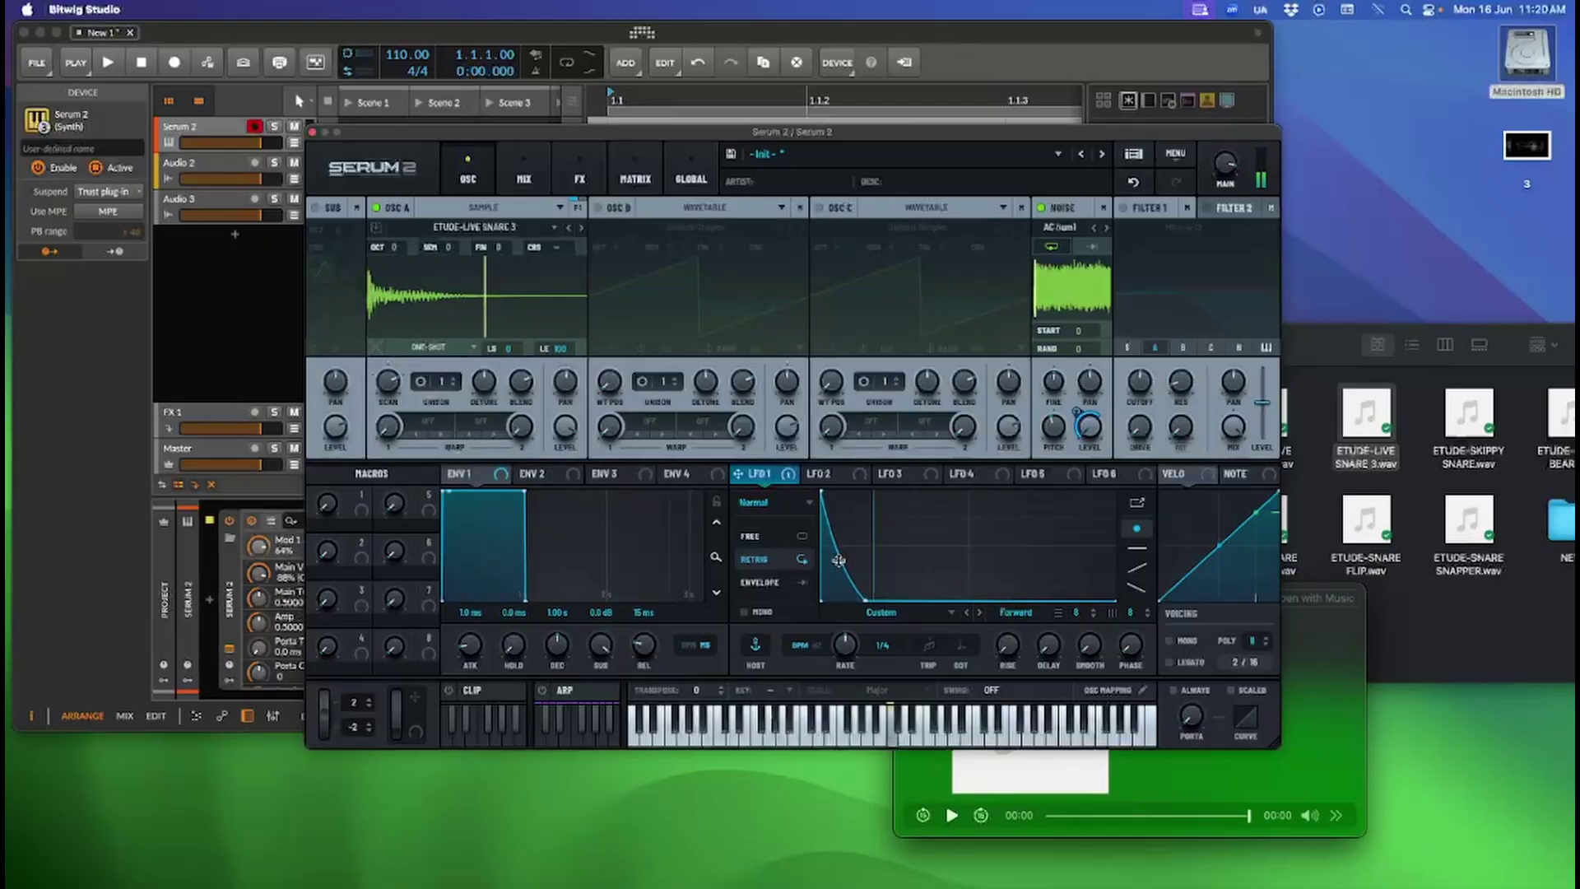
{"action": "double_click", "coordinate": [1058, 426]}
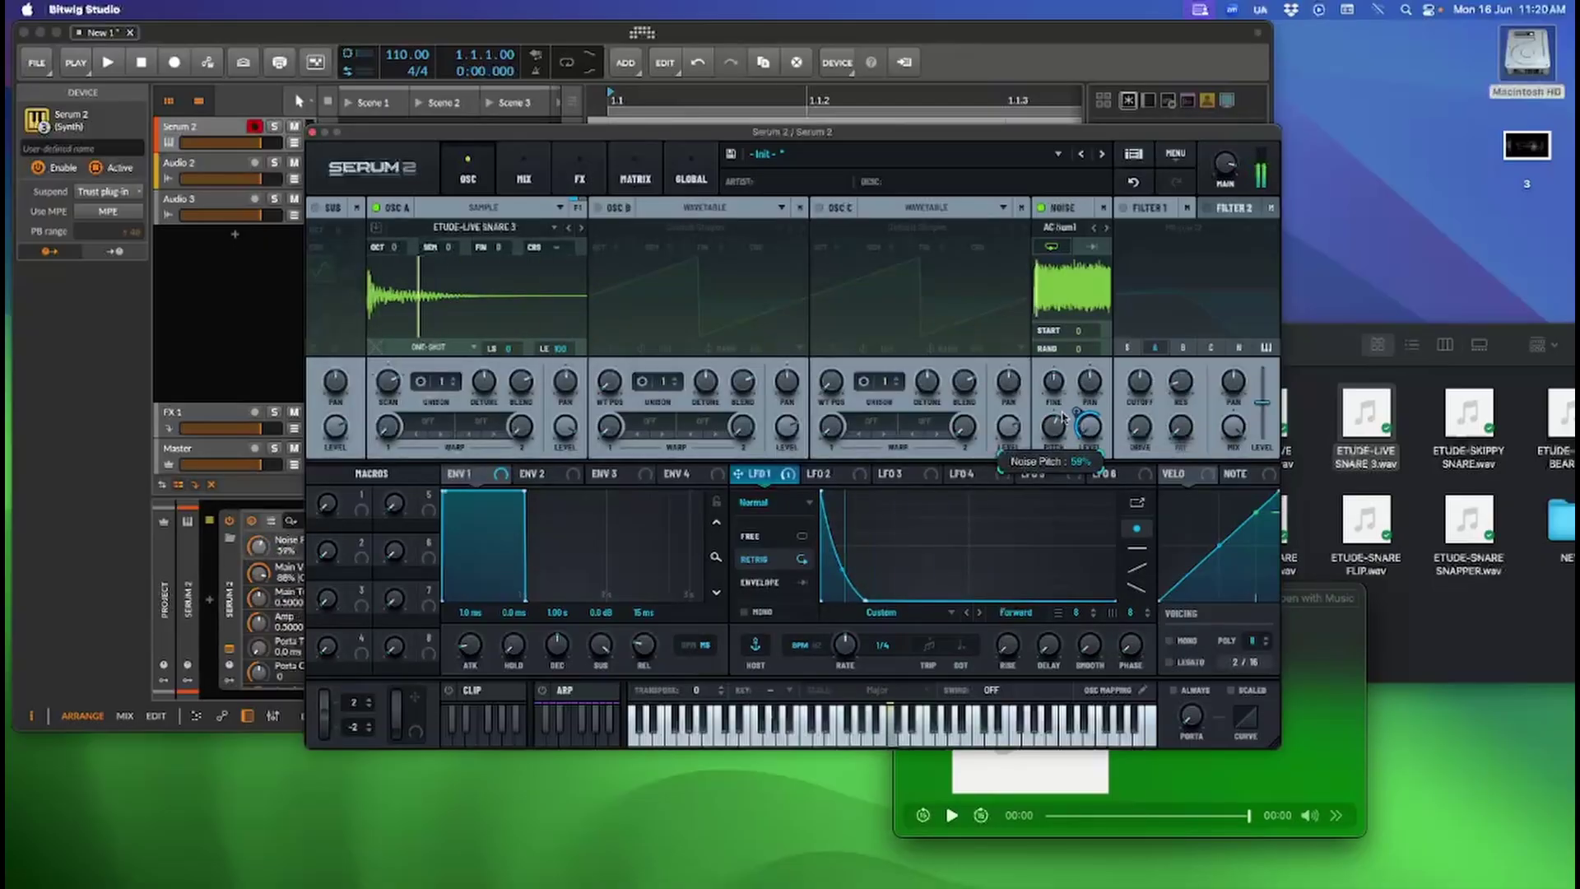
{"action": "left_click_drag", "start_coordinate": [1064, 409], "coordinate": [1061, 418]}
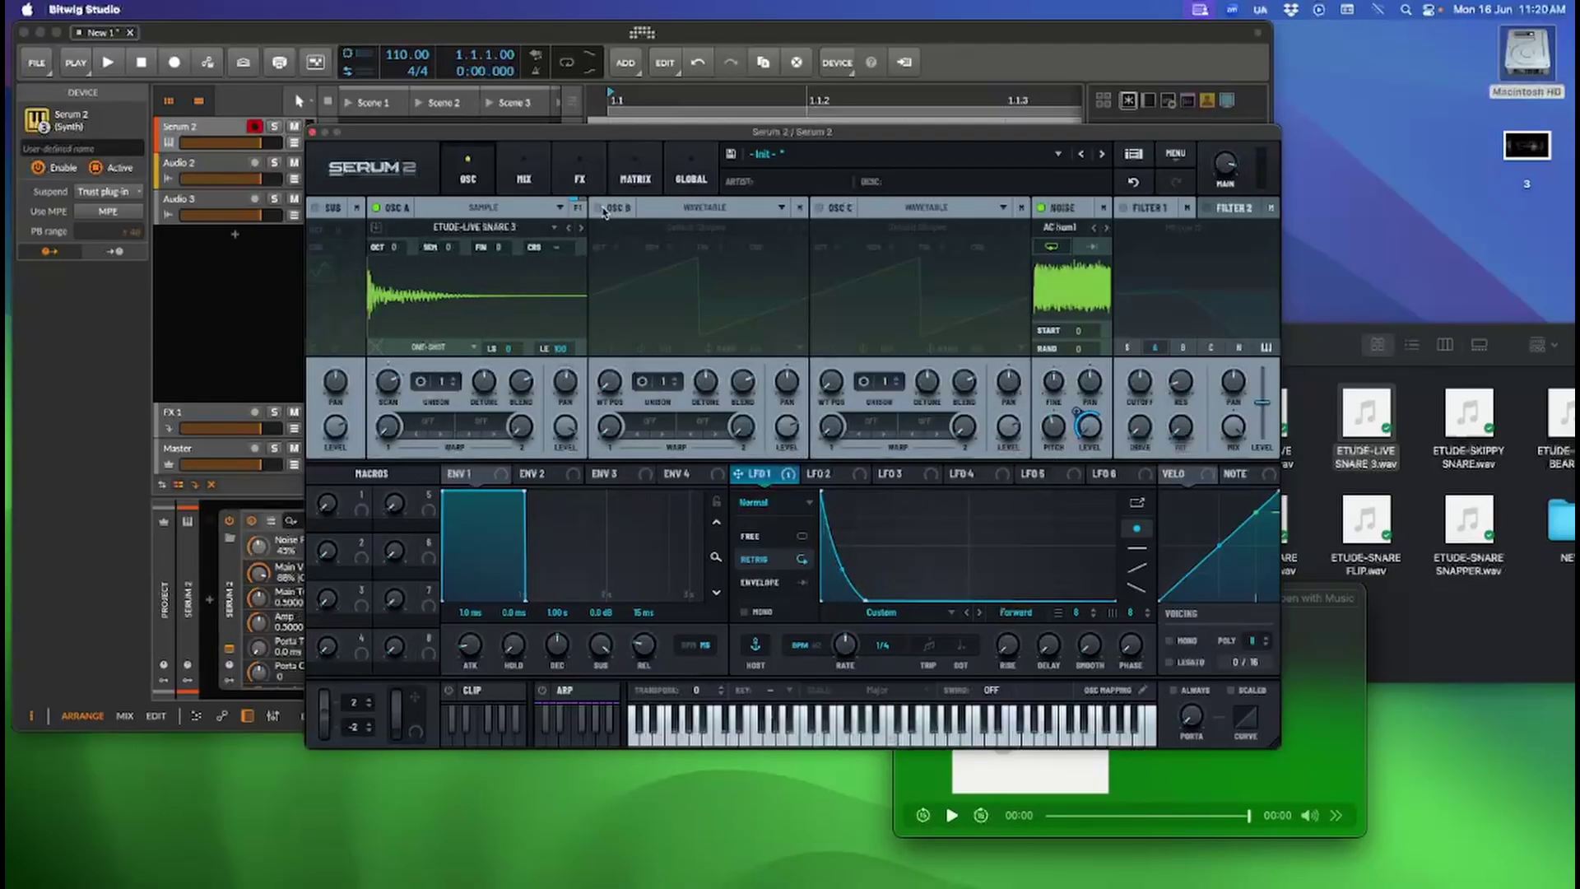
Turn on oscillator B as a sample oscillator and load the factory non-tonal drum sample 505 Clap
{"action": "left_click", "coordinate": [703, 213]}
{"action": "left_click", "coordinate": [706, 262]}
{"action": "left_click", "coordinate": [609, 212]}
{"action": "left_click", "coordinate": [695, 227]}
{"action": "mouse_move", "coordinate": [706, 263]}
{"action": "mouse_move", "coordinate": [844, 265]}
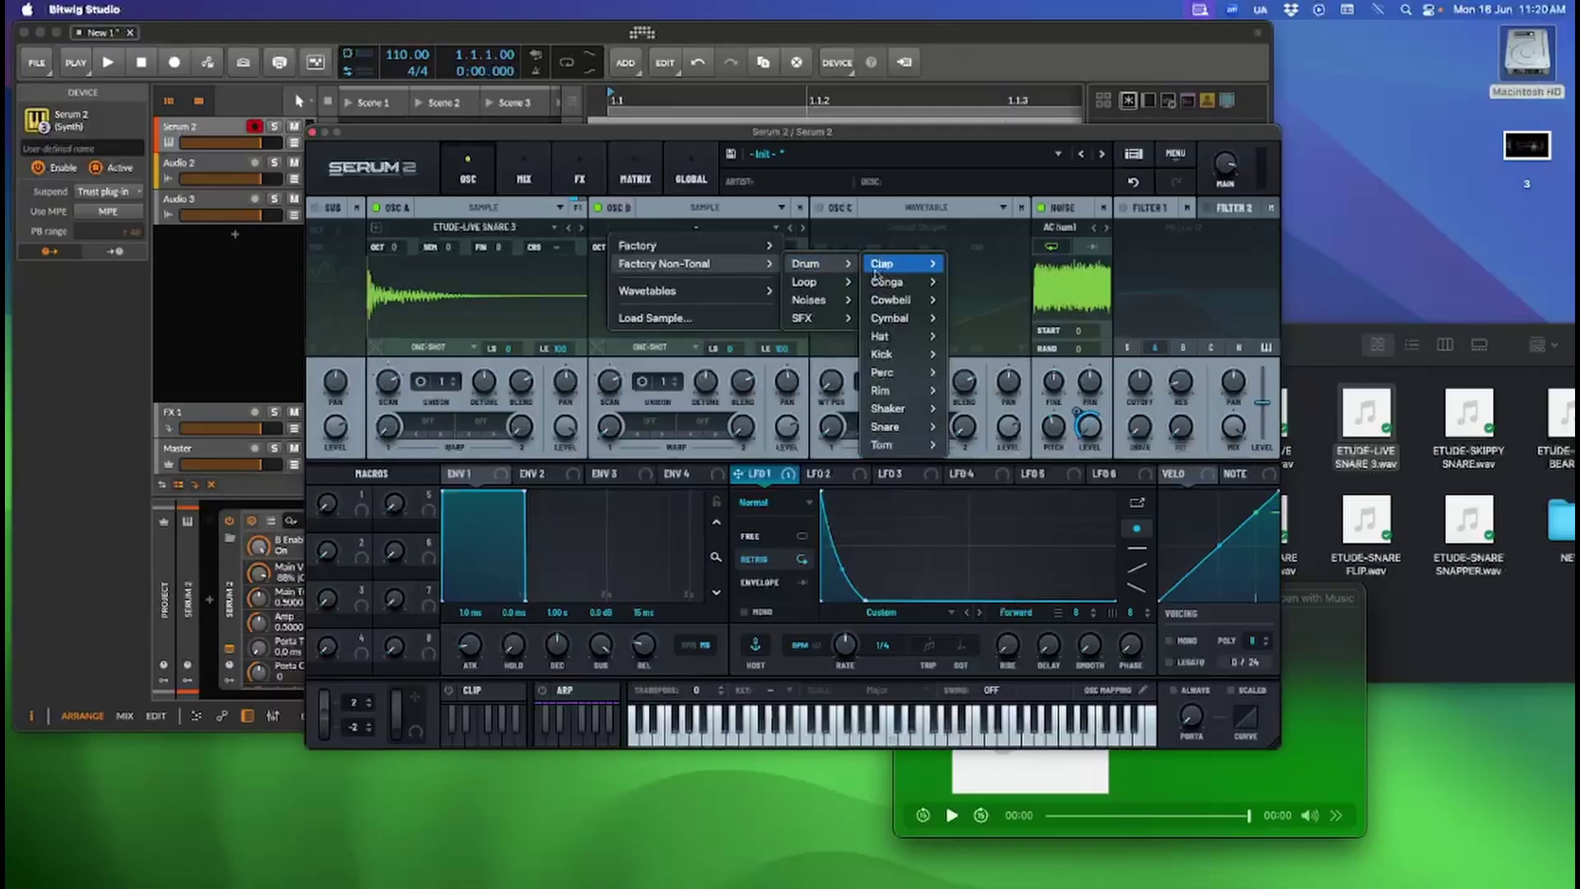
{"action": "mouse_move", "coordinate": [927, 263]}
{"action": "left_click", "coordinate": [979, 263]}
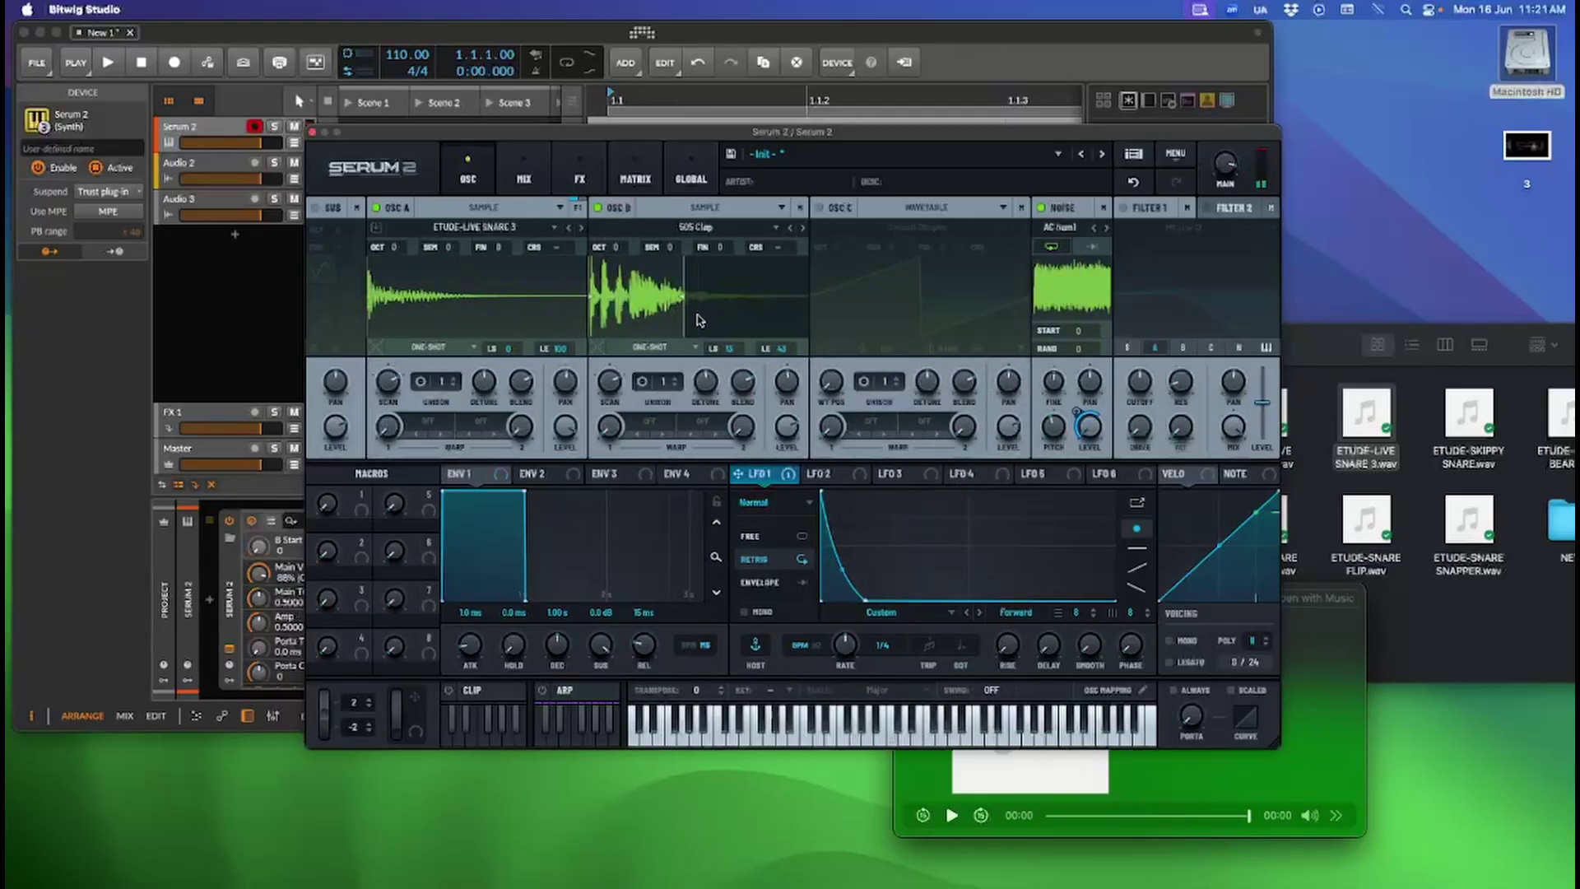
Adjust the clap's sample range and modulate oscillator B's level with LFO 2 at 74%, shaped as a short decay to zero
{"action": "mouse_move", "coordinate": [687, 319]}
{"action": "left_mouse_down"}
{"action": "mouse_move", "coordinate": [608, 315]}
{"action": "mouse_move", "coordinate": [689, 328]}
{"action": "left_mouse_up"}
{"action": "left_click", "coordinate": [833, 475]}
{"action": "left_click_drag", "start_coordinate": [858, 480], "coordinate": [765, 443]}
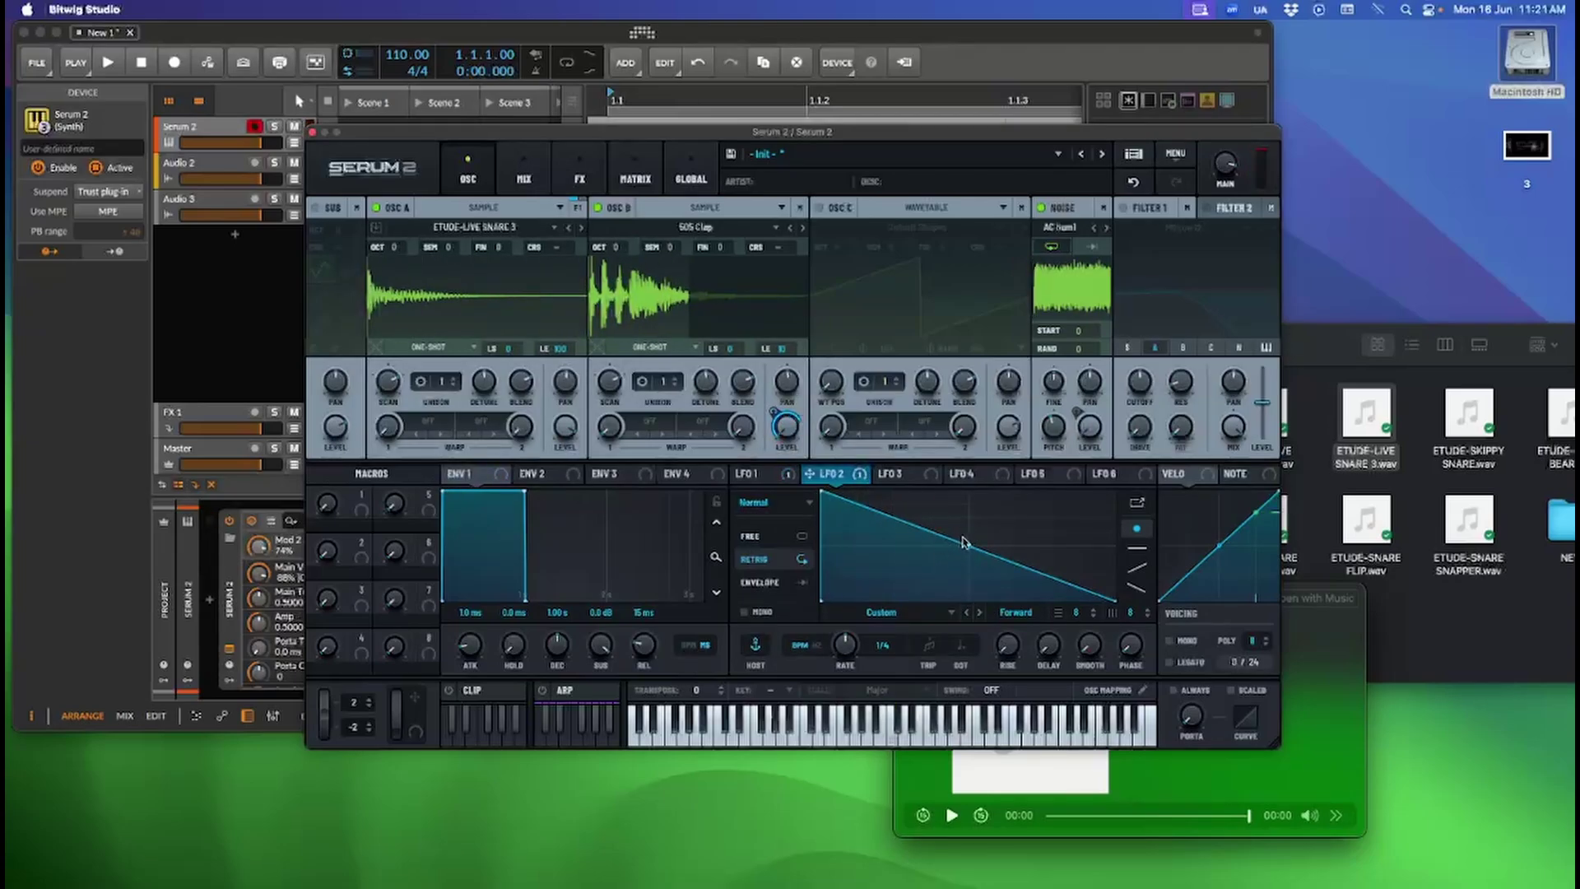
{"action": "left_click_drag", "start_coordinate": [956, 545], "coordinate": [896, 611]}
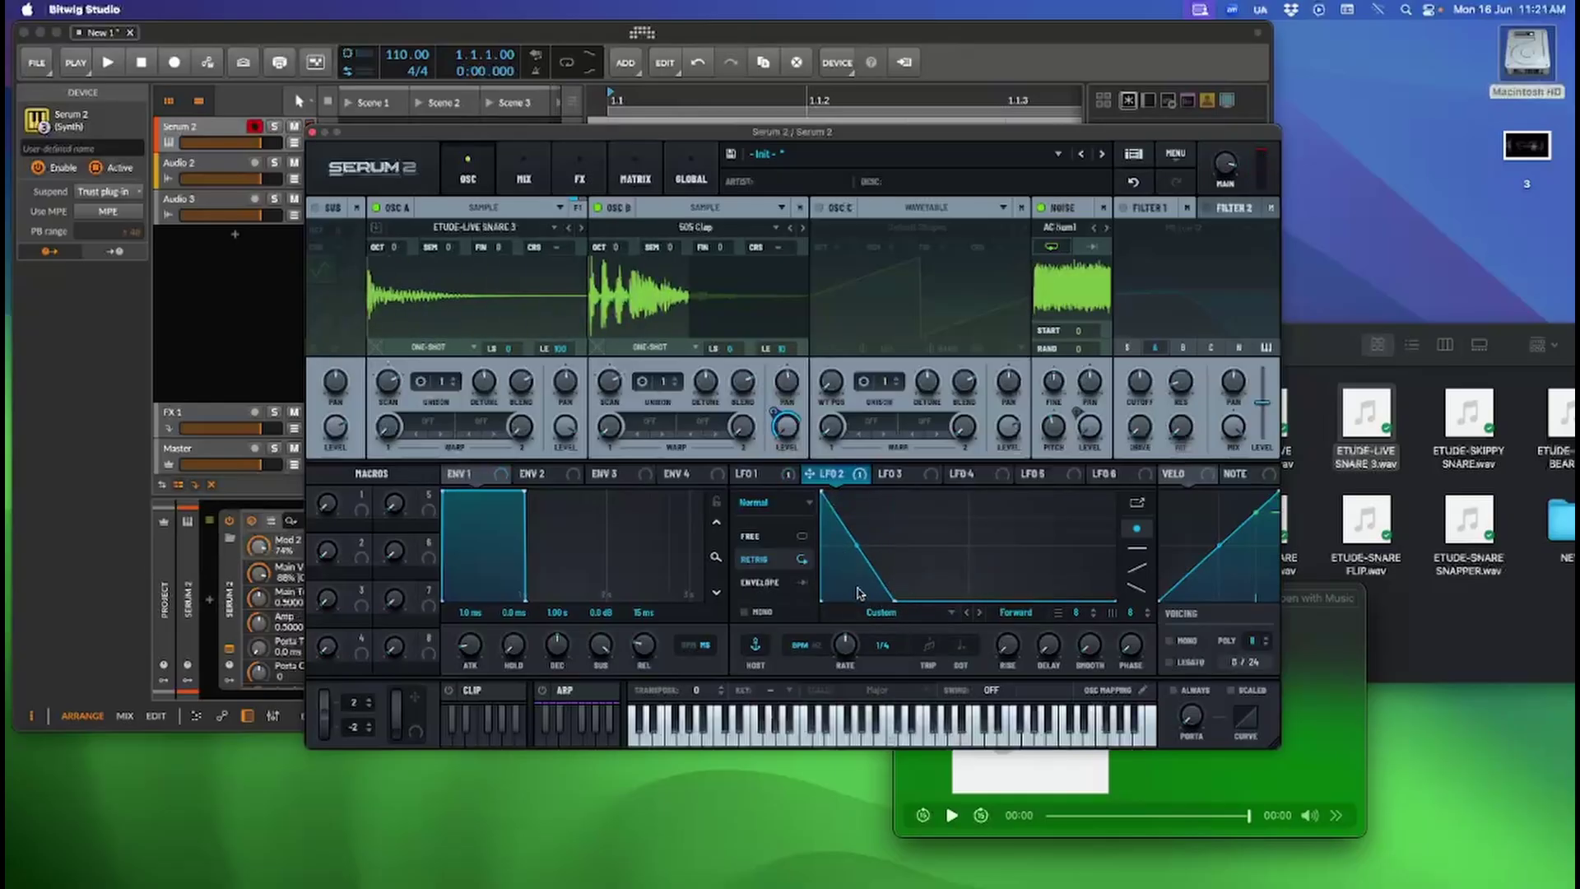
{"action": "mouse_move", "coordinate": [898, 594]}
{"action": "left_mouse_down"}
{"action": "mouse_move", "coordinate": [847, 604]}
{"action": "mouse_move", "coordinate": [877, 601]}
{"action": "left_mouse_up"}
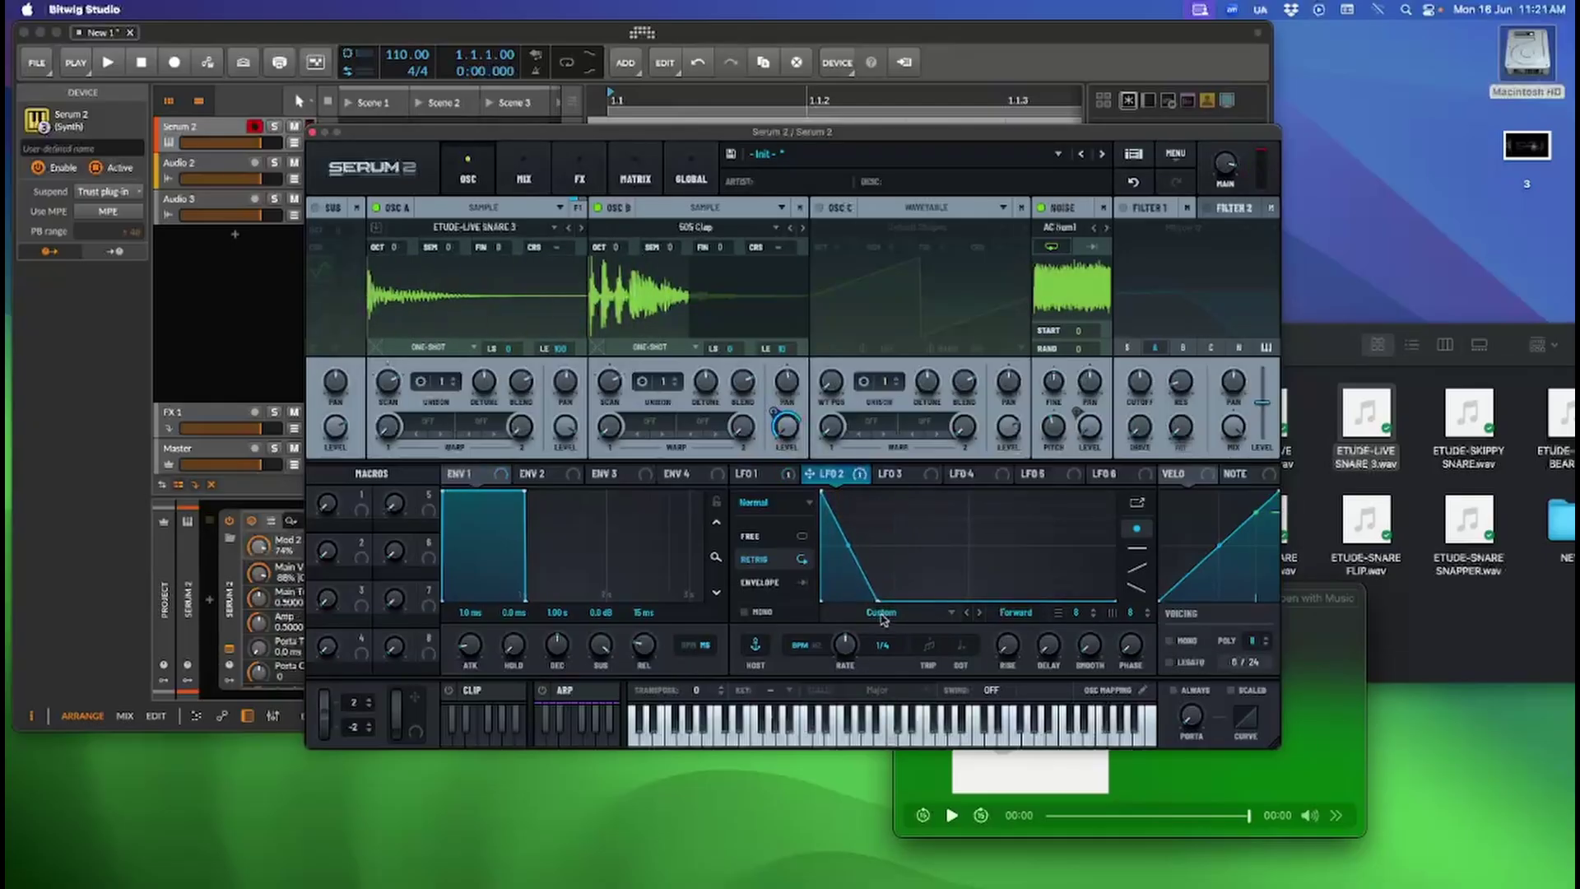
Adjust LFO 2's modulation of oscillator B's level and set the main volume to 84%
{"action": "mouse_move", "coordinate": [774, 411]}
{"action": "left_mouse_down"}
{"action": "mouse_move", "coordinate": [752, 503]}
{"action": "mouse_move", "coordinate": [757, 403]}
{"action": "left_mouse_up"}
{"action": "left_click_drag", "start_coordinate": [1222, 168], "coordinate": [1221, 176]}
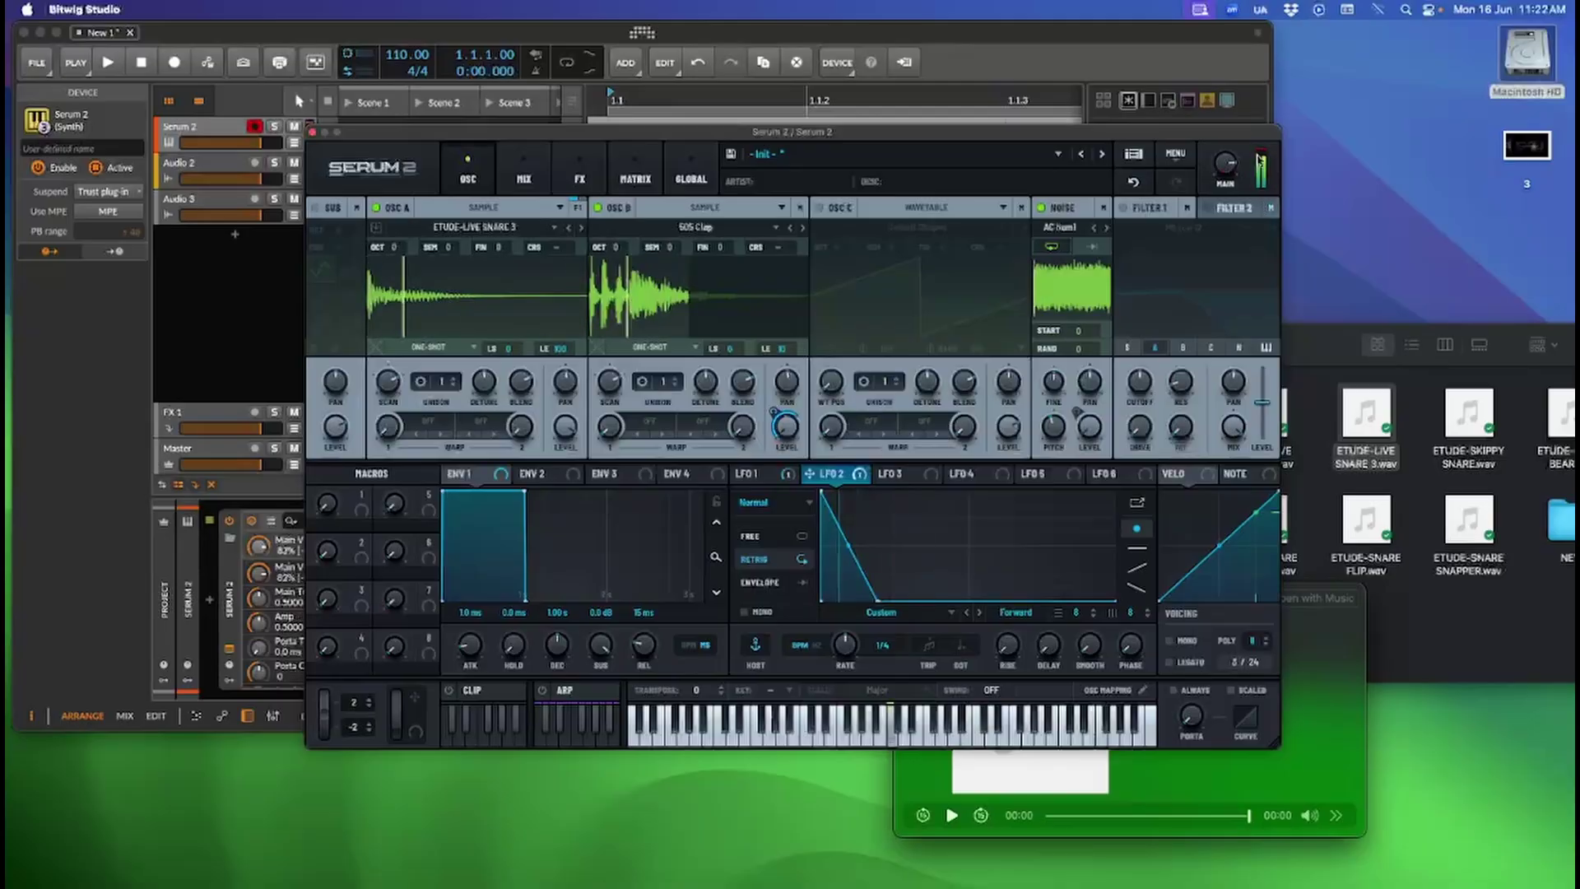
{"action": "left_click_drag", "start_coordinate": [1230, 169], "coordinate": [1231, 167]}
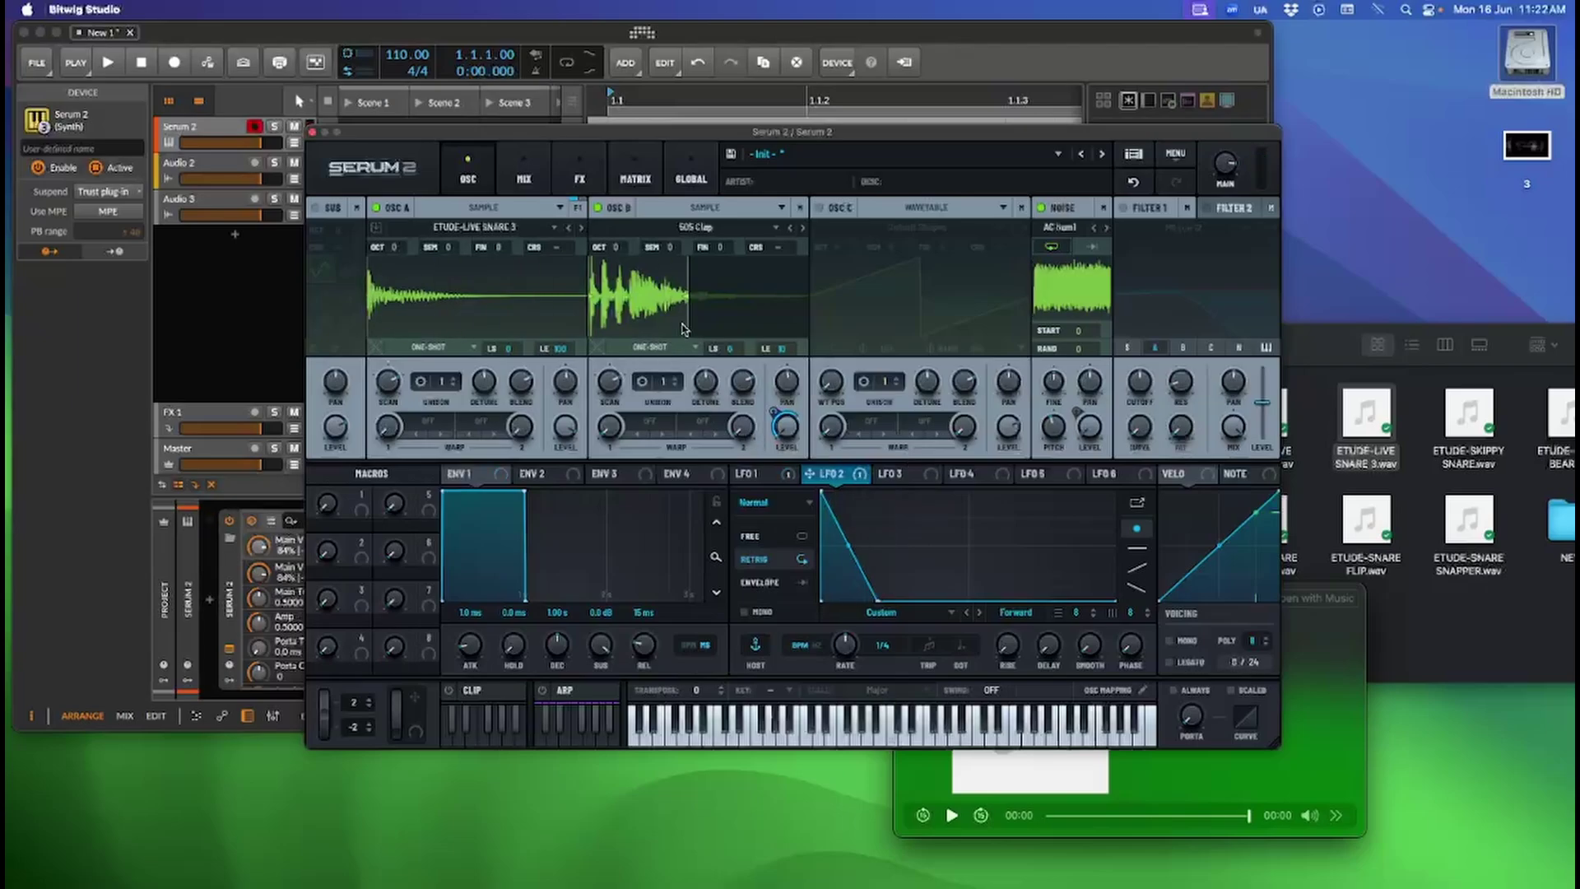
Turn on oscillator C as a sample oscillator, load the factory rim sample LM2 Sidestick and set its octave to +1
{"action": "left_click", "coordinate": [819, 207]}
{"action": "left_click", "coordinate": [922, 227]}
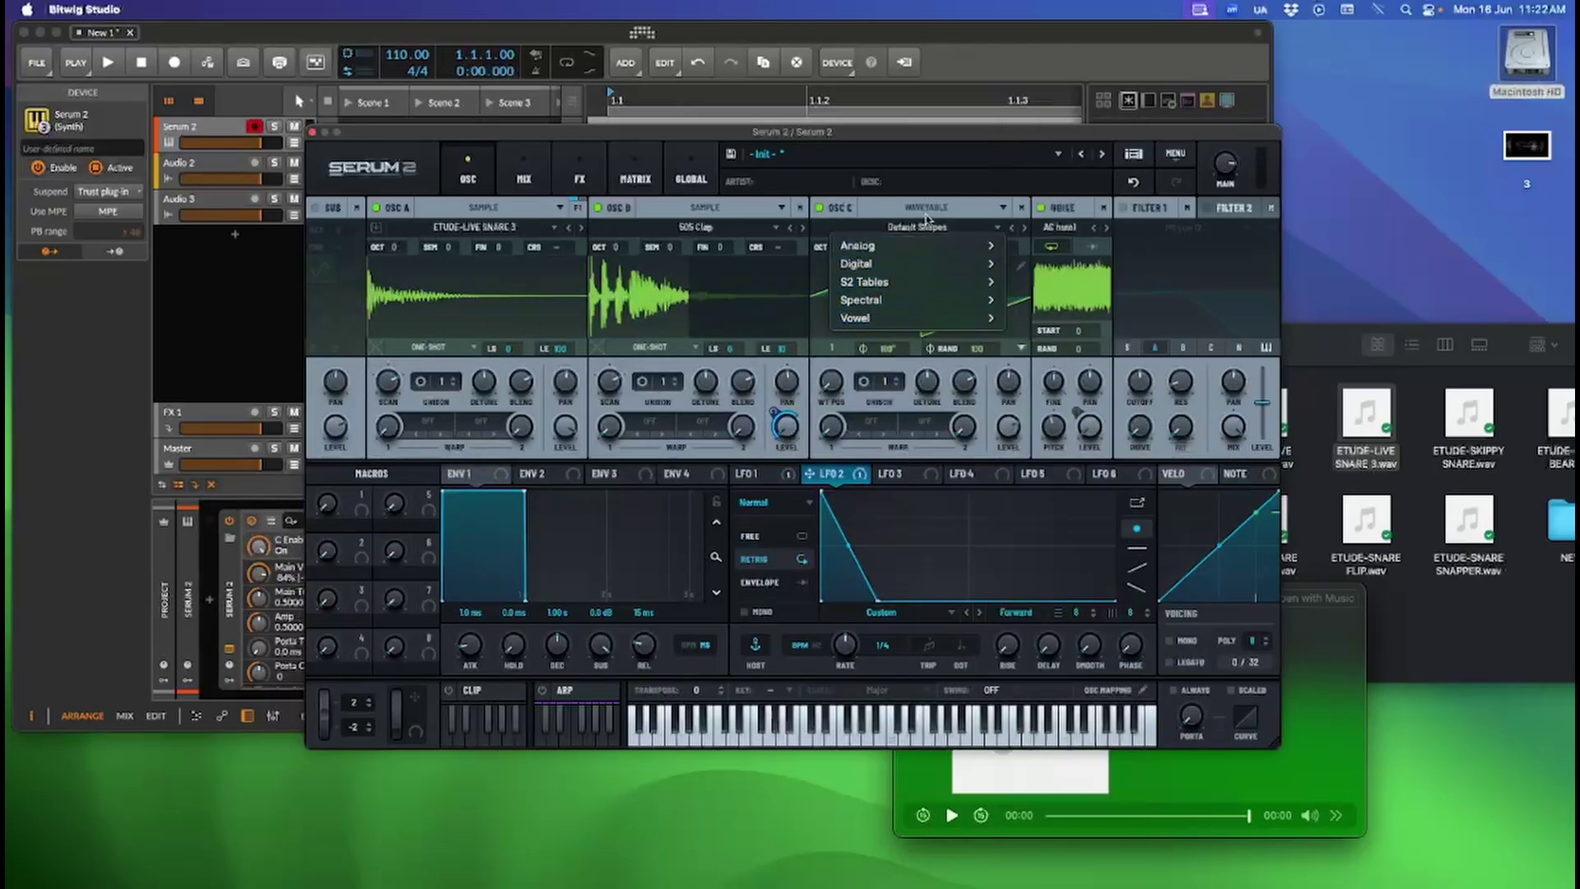
{"action": "left_click", "coordinate": [924, 209]}
{"action": "left_click", "coordinate": [913, 270]}
{"action": "left_click", "coordinate": [935, 232]}
{"action": "mouse_move", "coordinate": [905, 265]}
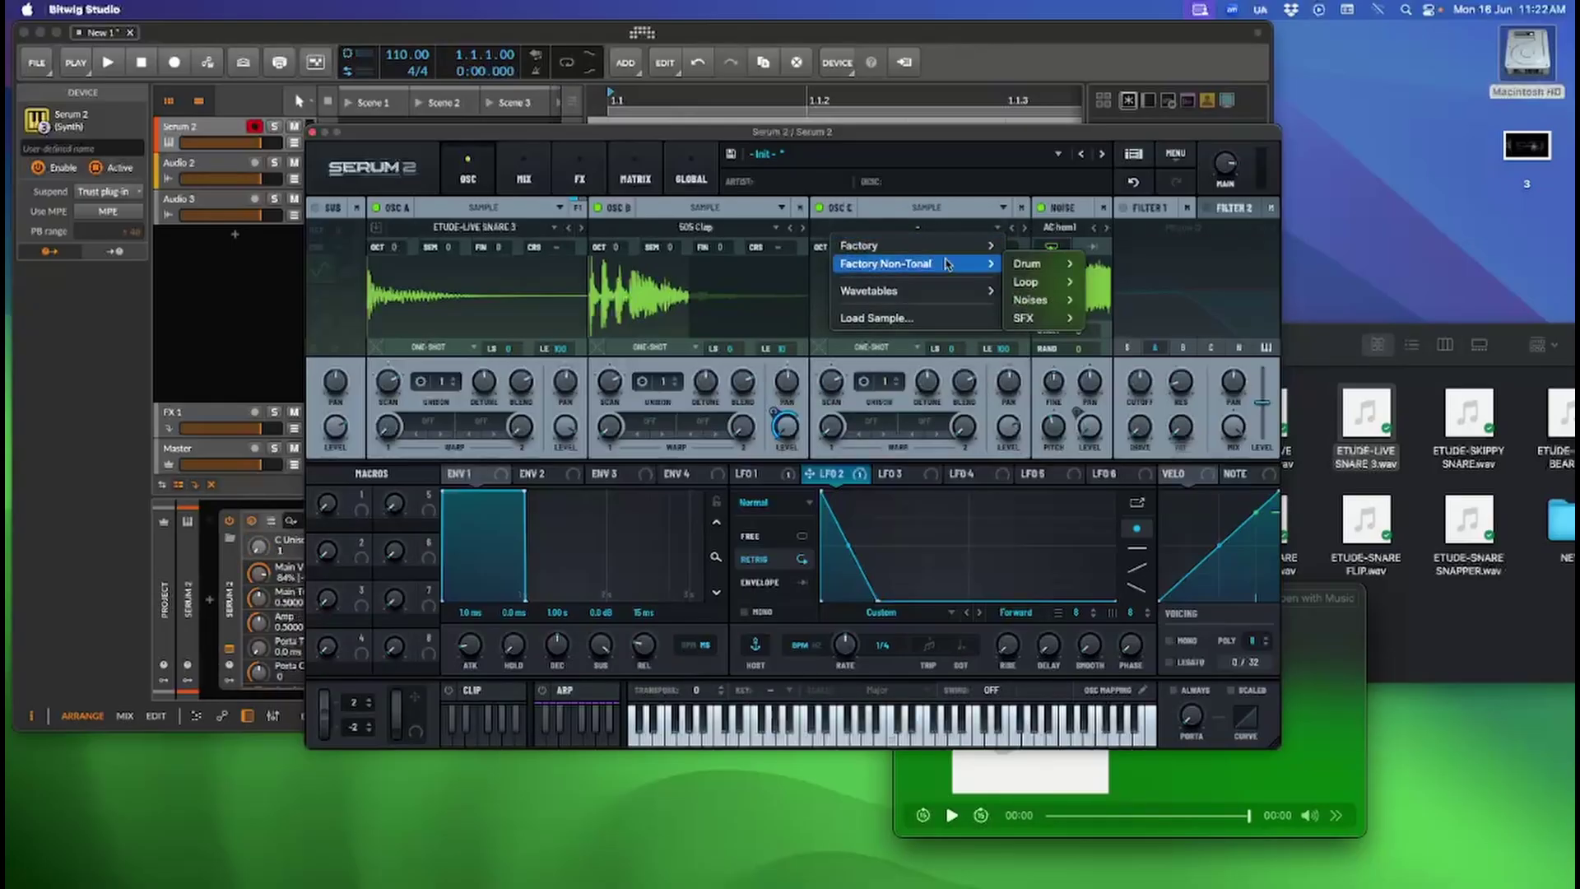
{"action": "mouse_move", "coordinate": [1037, 264]}
{"action": "mouse_move", "coordinate": [1134, 401]}
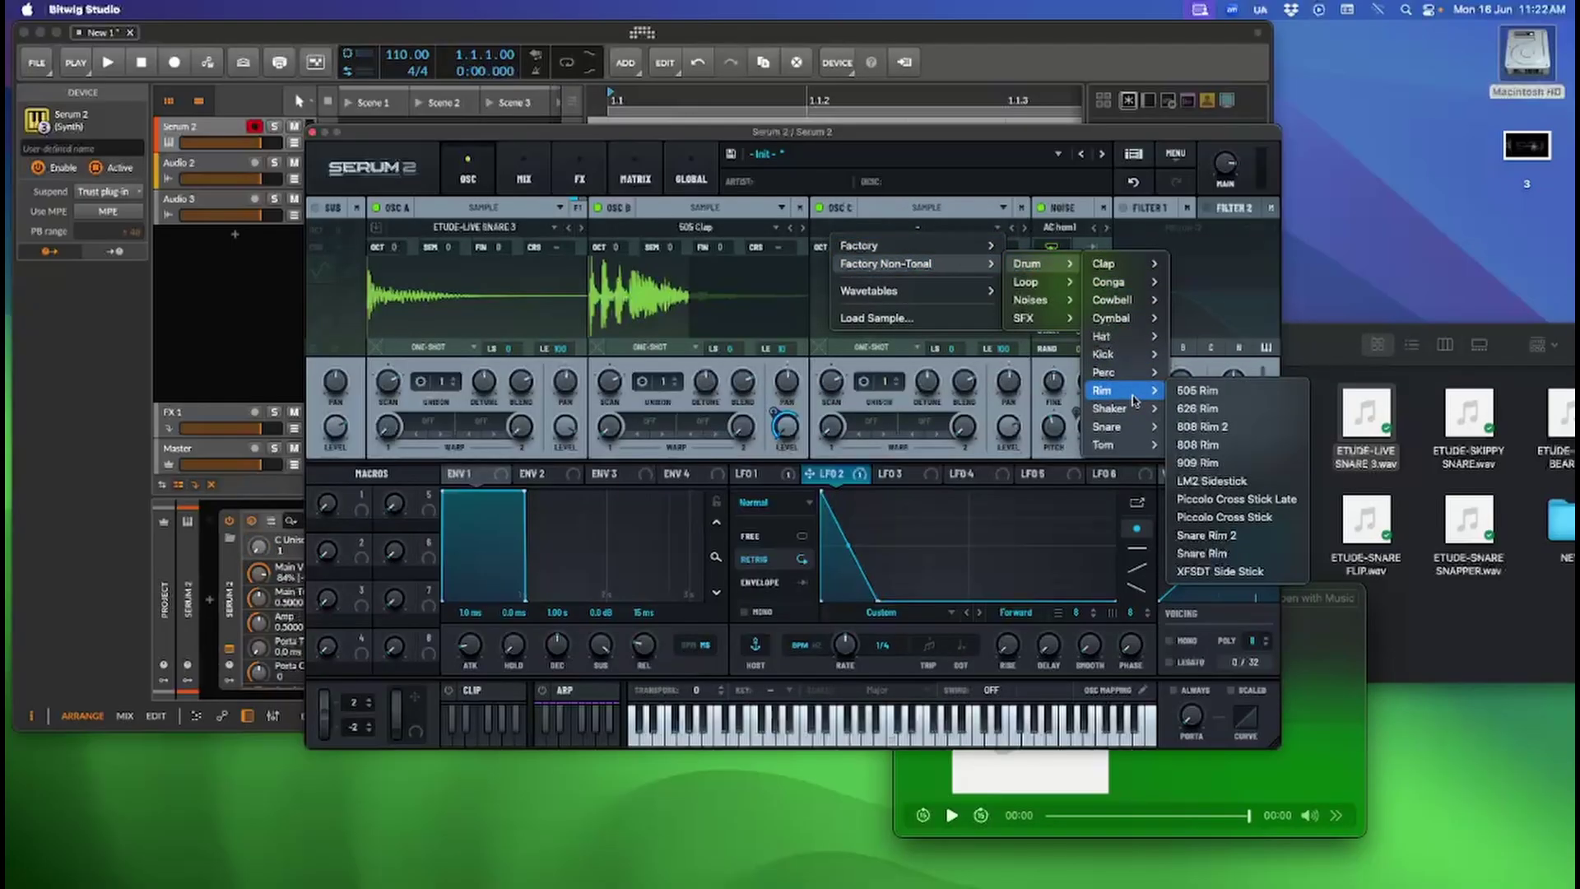
{"action": "left_click", "coordinate": [1212, 481]}
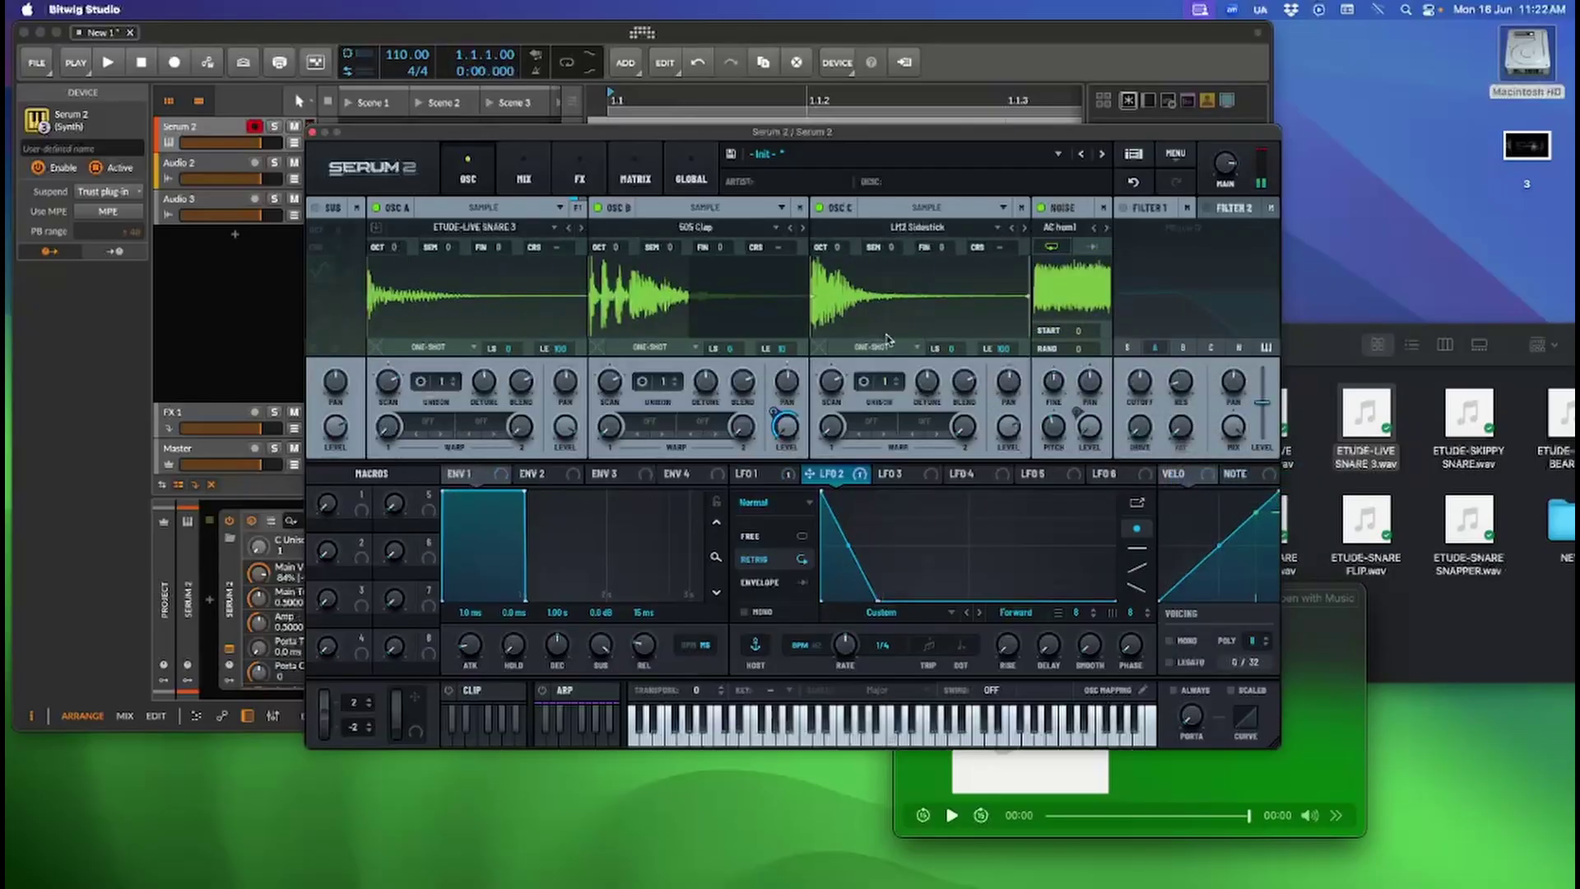
{"action": "left_click_drag", "start_coordinate": [844, 269], "coordinate": [851, 240]}
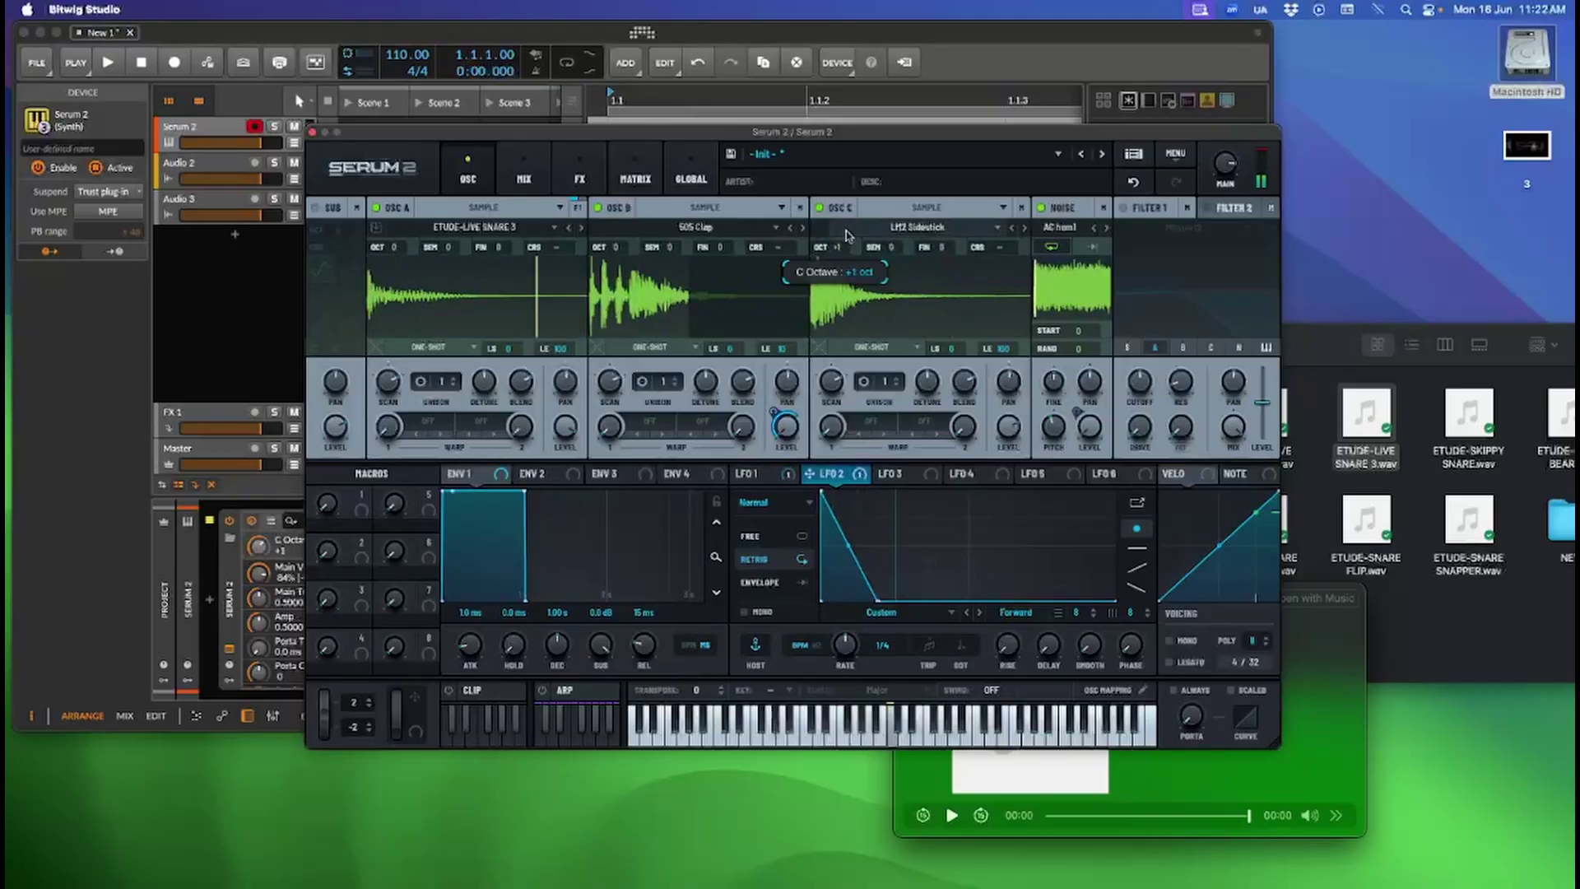
Apply the Tube distortion warp to oscillator A with a warp amount of 28
{"action": "left_click", "coordinate": [426, 422]}
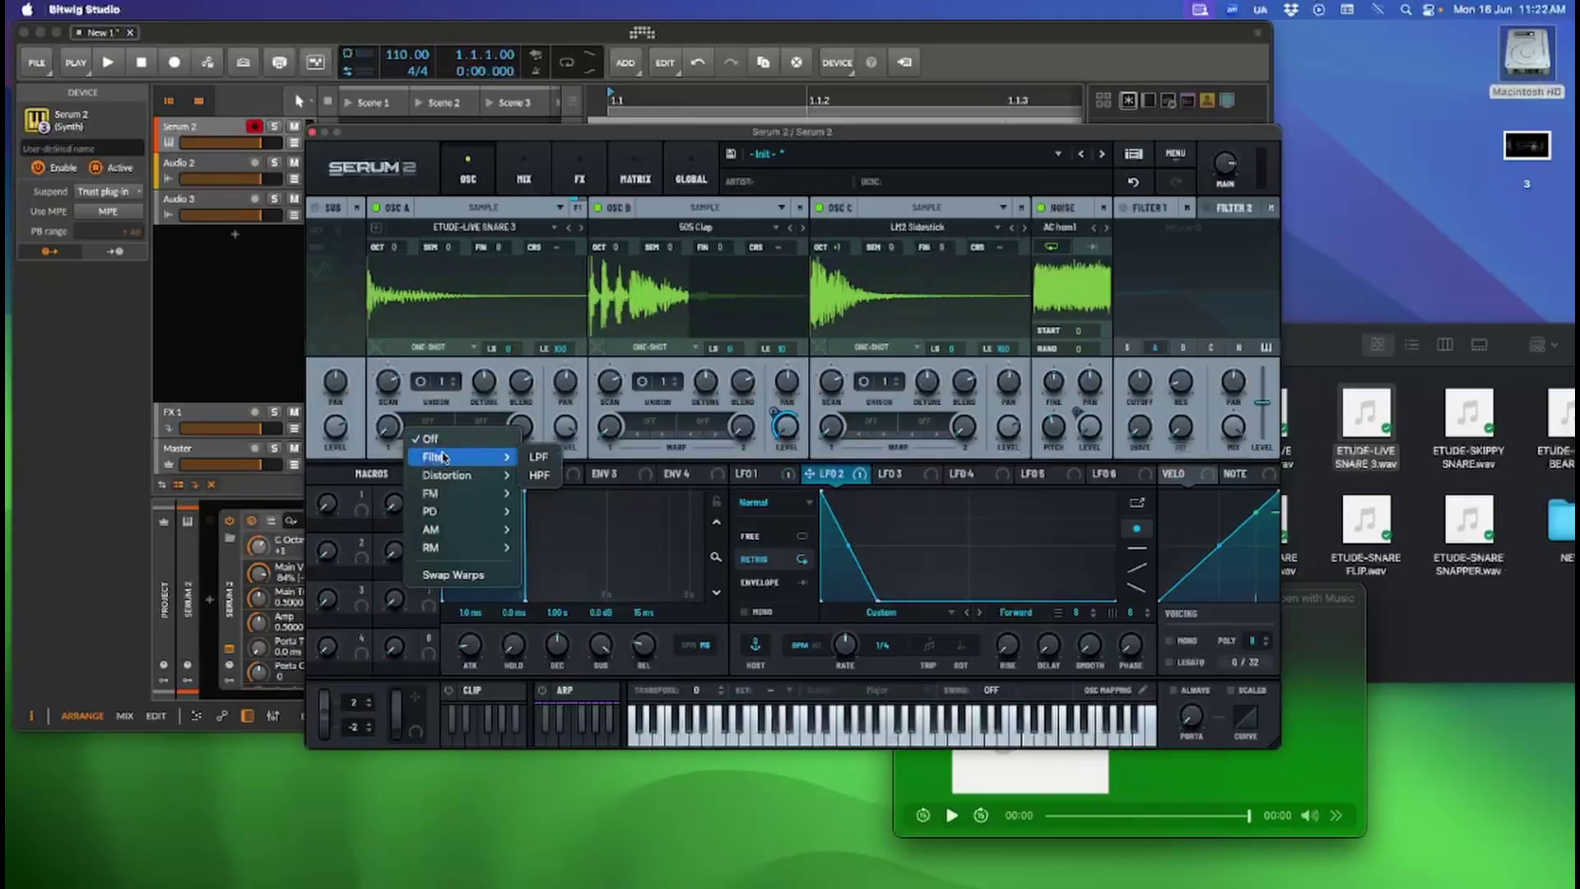
{"action": "mouse_move", "coordinate": [454, 473]}
{"action": "left_click", "coordinate": [553, 476]}
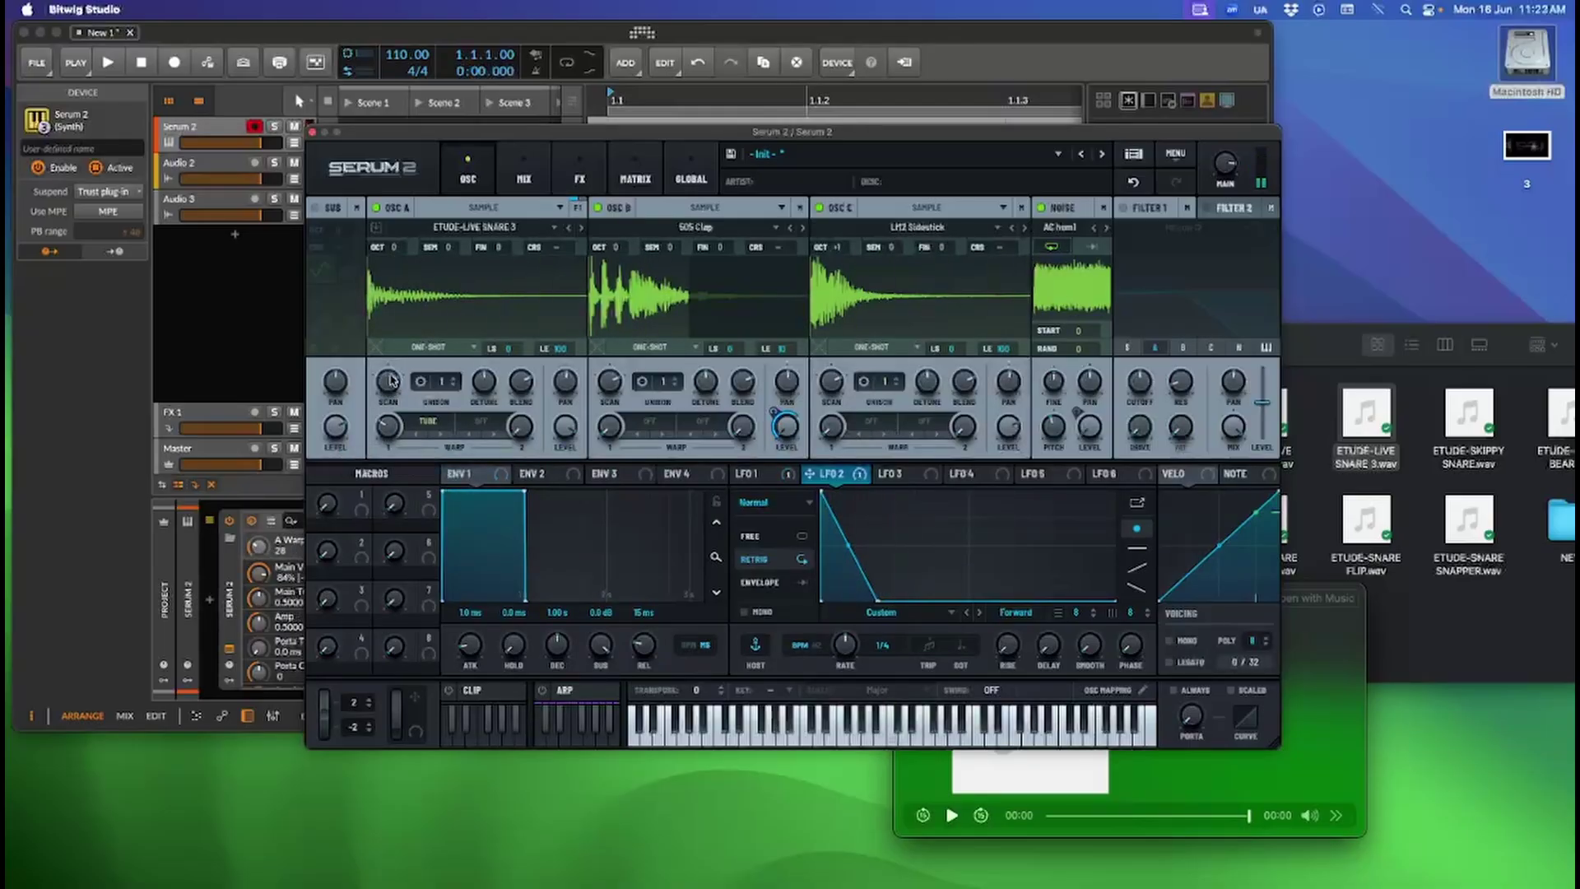
{"action": "scroll", "coordinate": [462, 256], "scroll_direction": "up", "scroll_amount": 1}
Tune oscillator A up by 10 semitones and lower its level to 79%
{"action": "left_click_drag", "start_coordinate": [460, 251], "coordinate": [460, 236]}
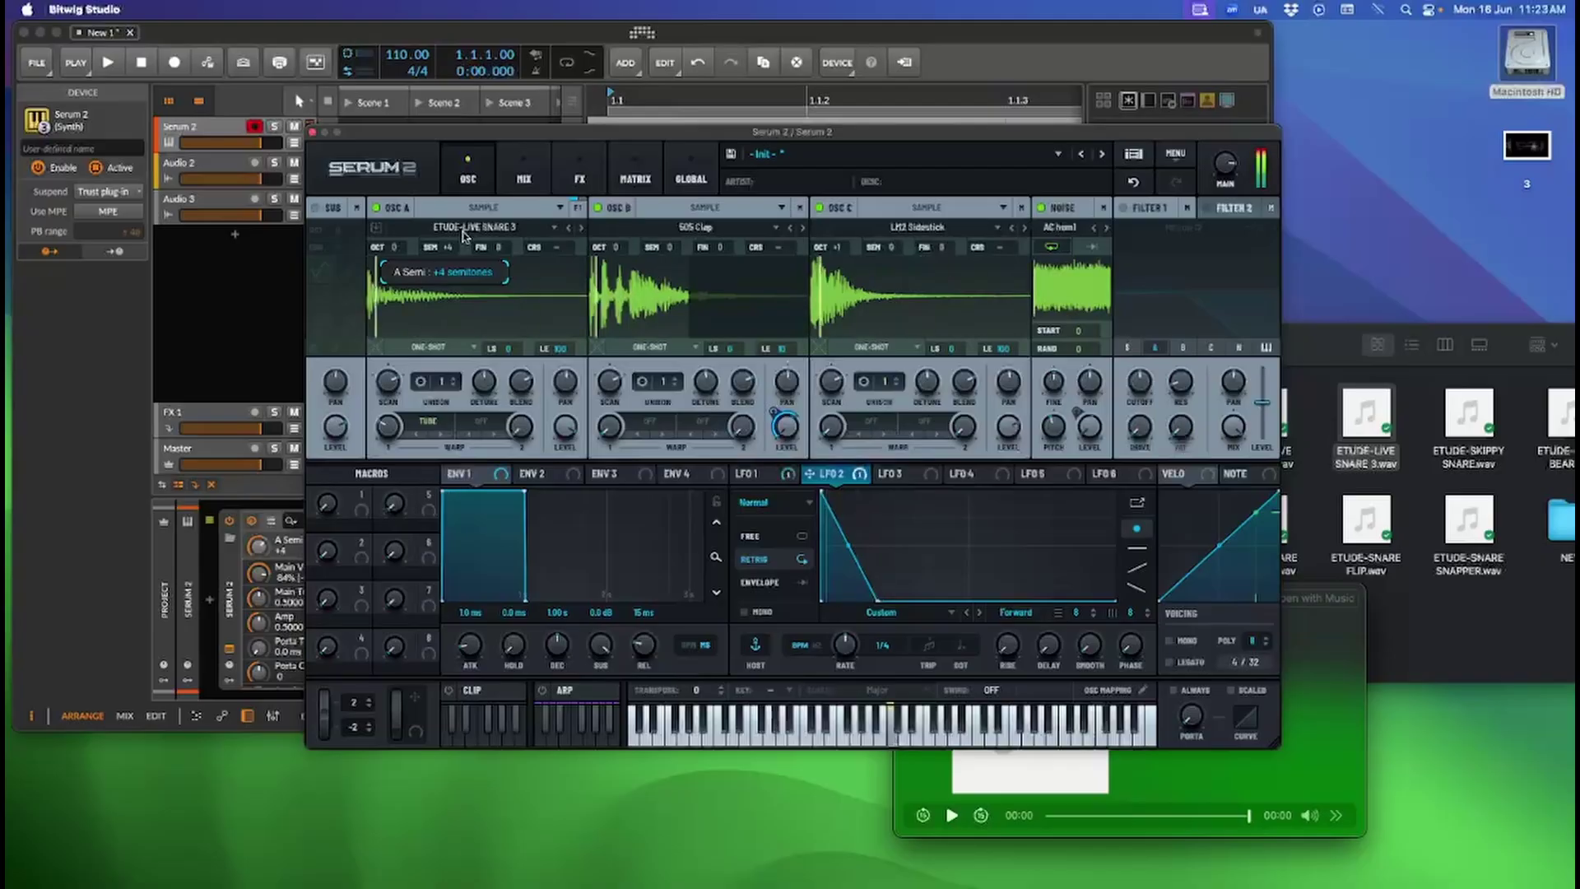
{"action": "scroll", "coordinate": [459, 242], "scroll_direction": "up", "scroll_amount": 2}
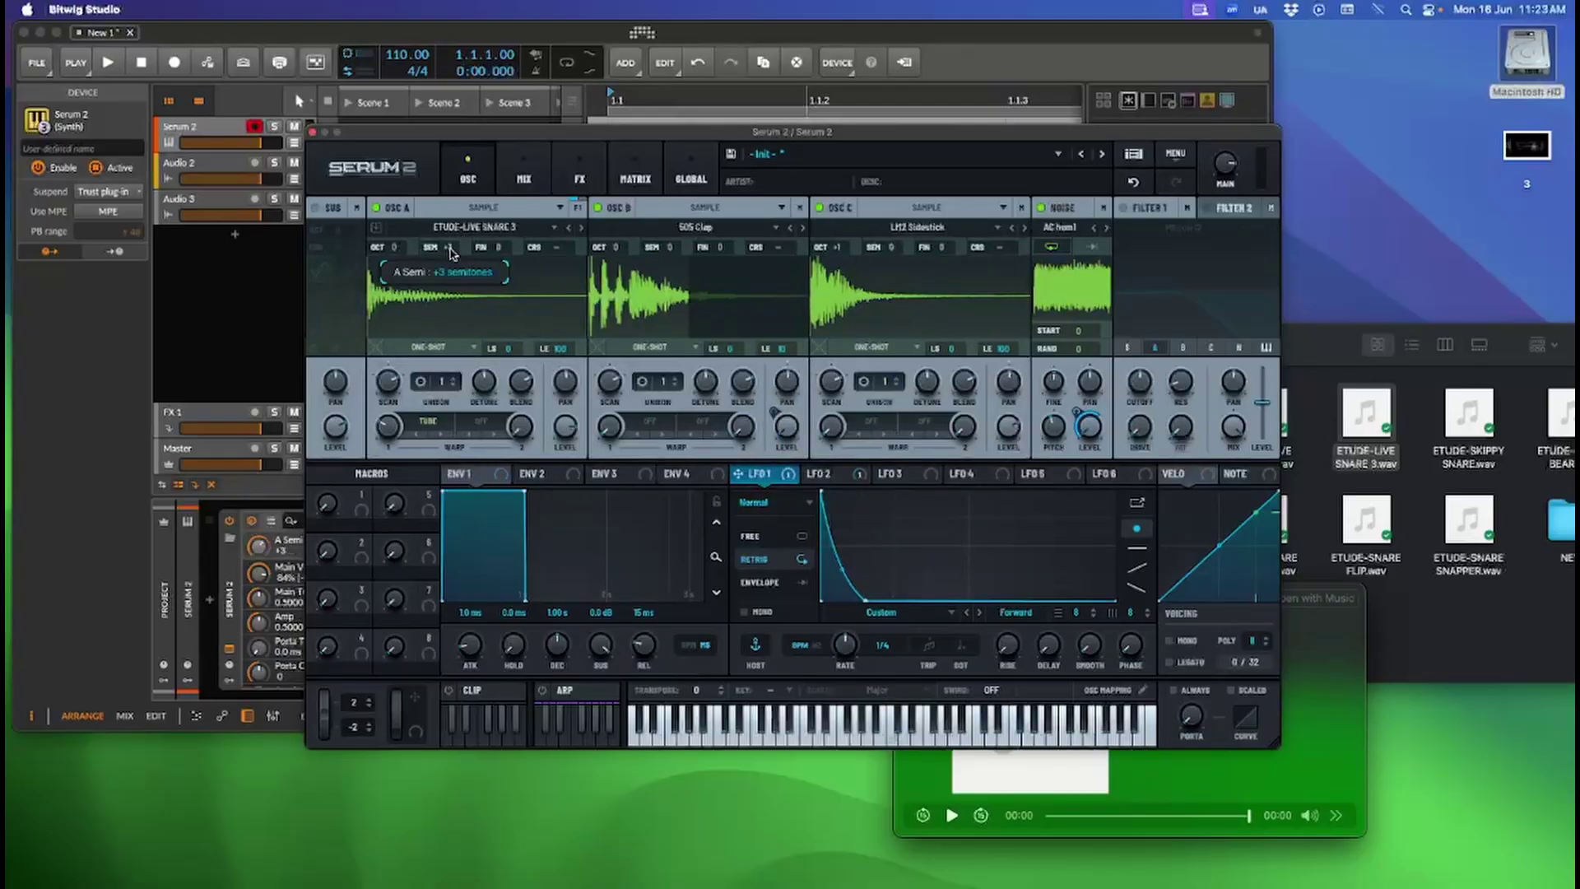
{"action": "left_click_drag", "start_coordinate": [454, 243], "coordinate": [464, 215]}
{"action": "left_click_drag", "start_coordinate": [565, 427], "coordinate": [547, 477]}
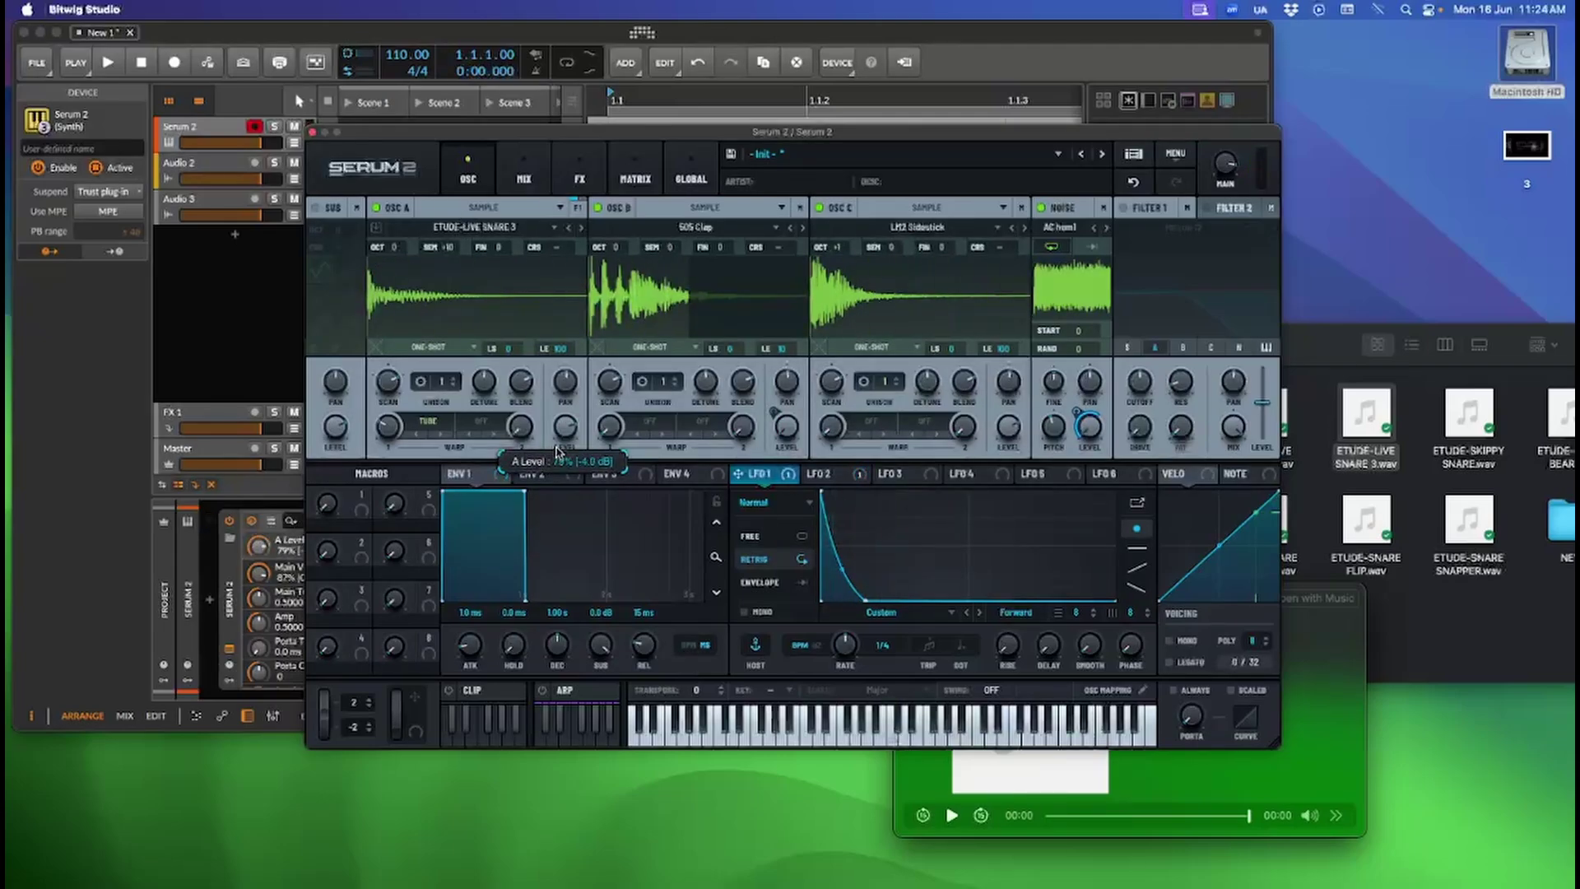
{"action": "left_click_drag", "start_coordinate": [557, 448], "coordinate": [559, 450]}
Add an Equalizer effect with peak boosts of about 8.8 dB near 1959 Hz and 6.3 dB near 926 Hz
{"action": "left_click", "coordinate": [527, 181]}
{"action": "left_click", "coordinate": [579, 176]}
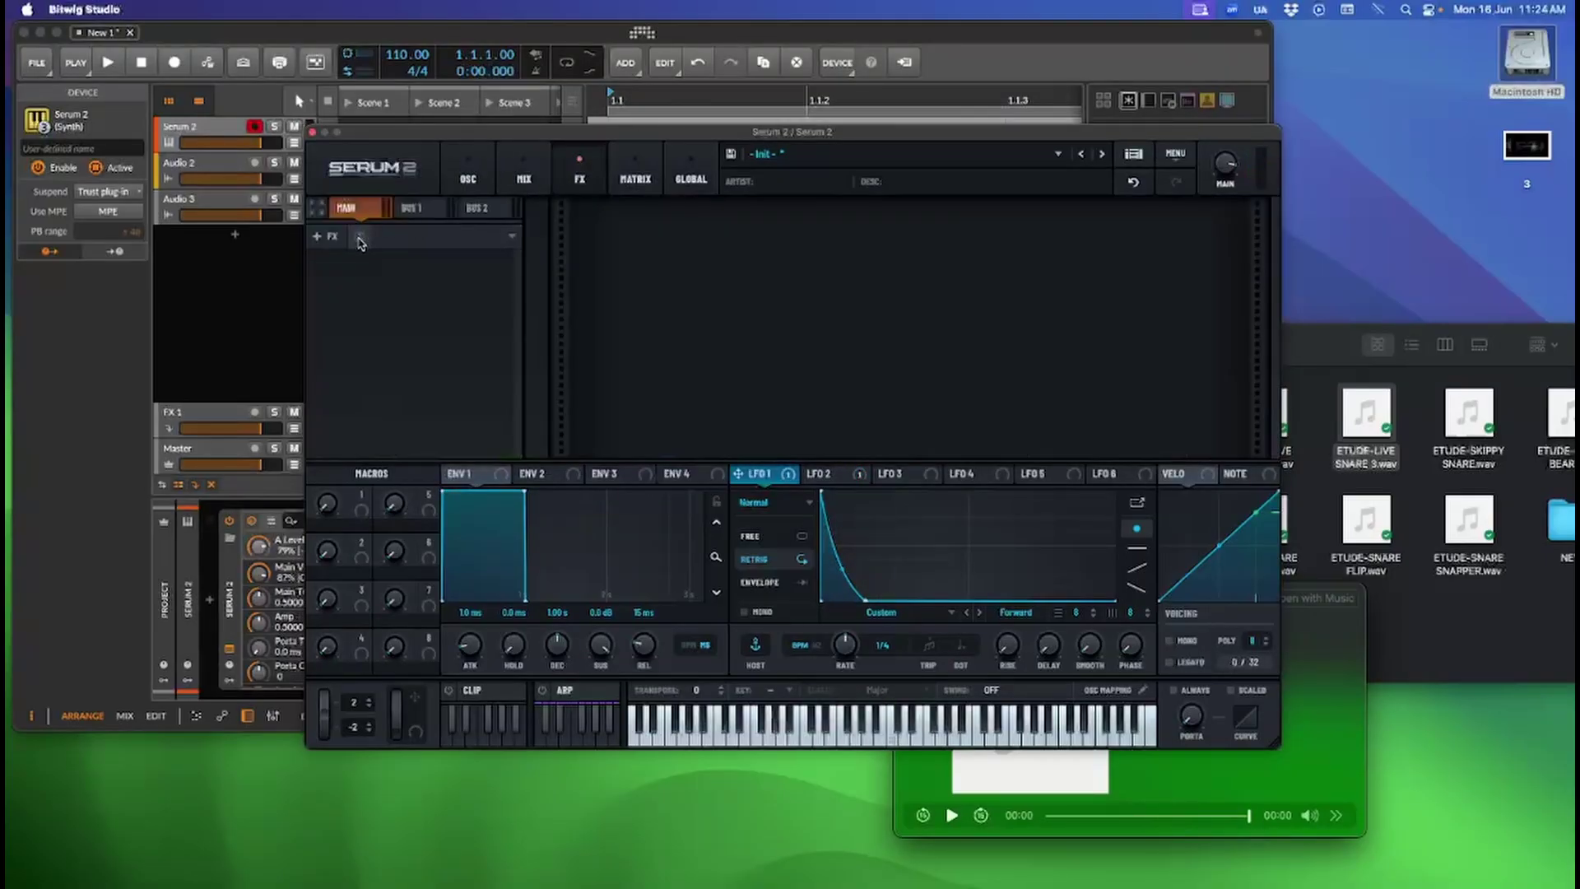
{"action": "left_click", "coordinate": [331, 237]}
{"action": "left_click", "coordinate": [350, 365]}
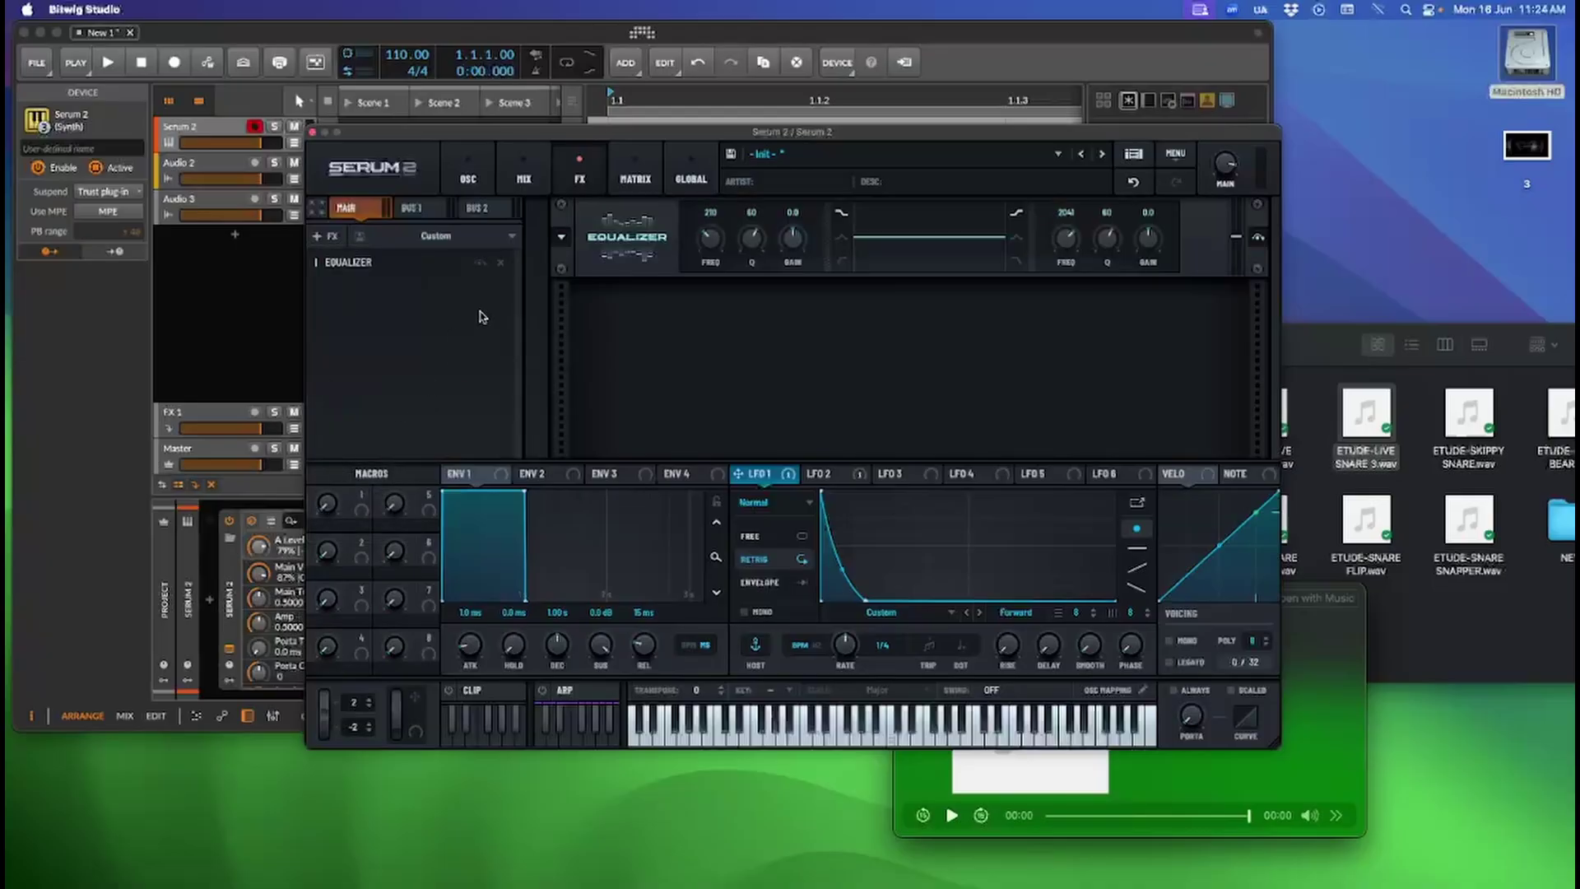
{"action": "left_click_drag", "start_coordinate": [1148, 240], "coordinate": [1058, 250]}
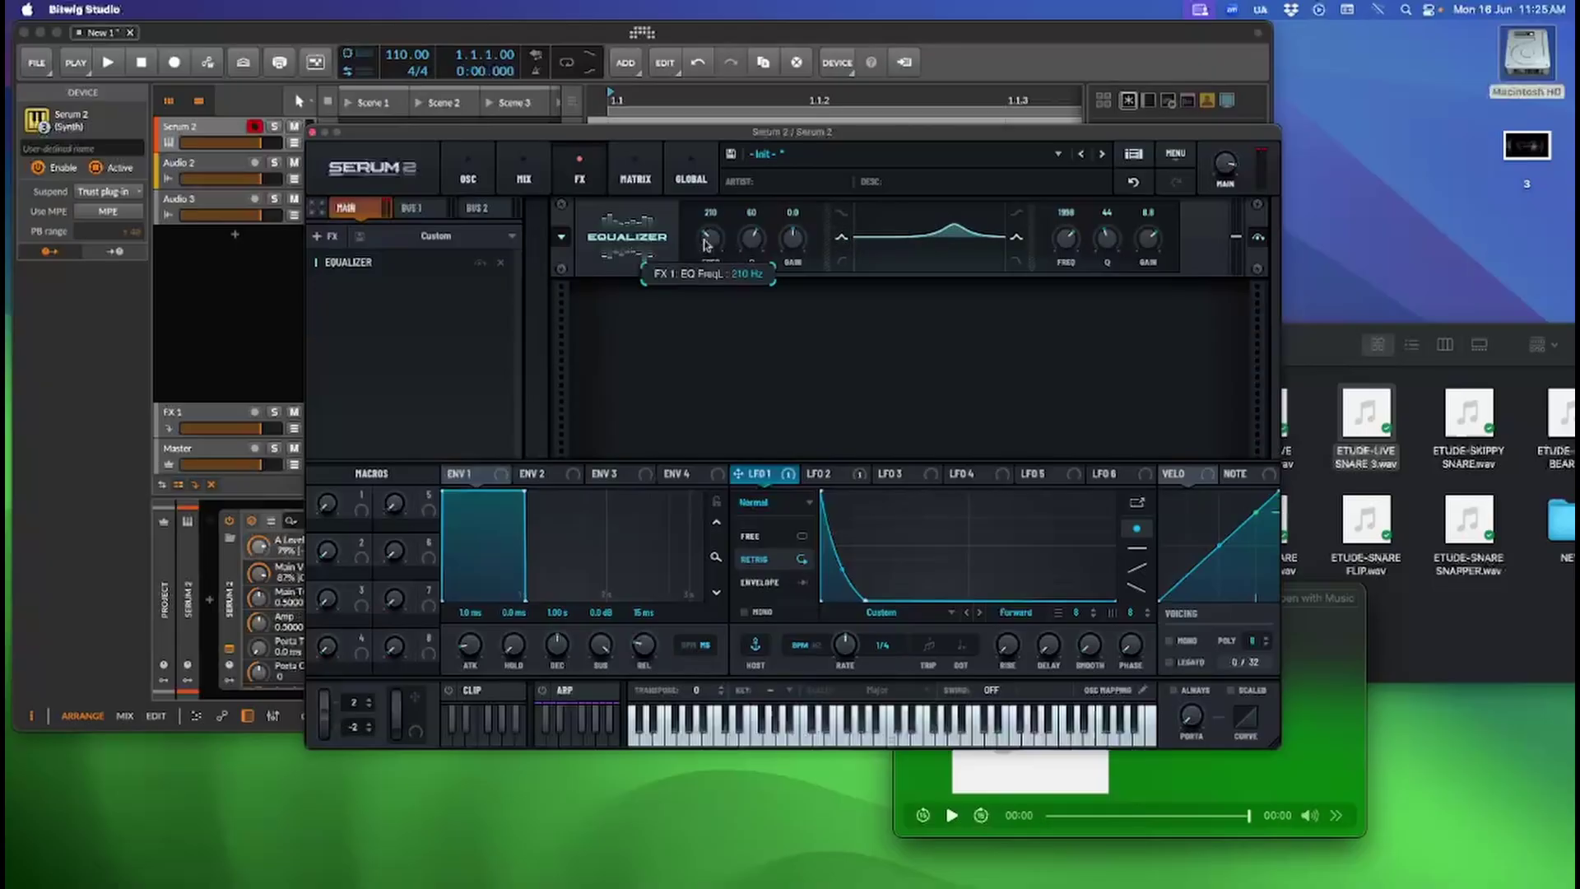
{"action": "left_click_drag", "start_coordinate": [795, 230], "coordinate": [798, 224]}
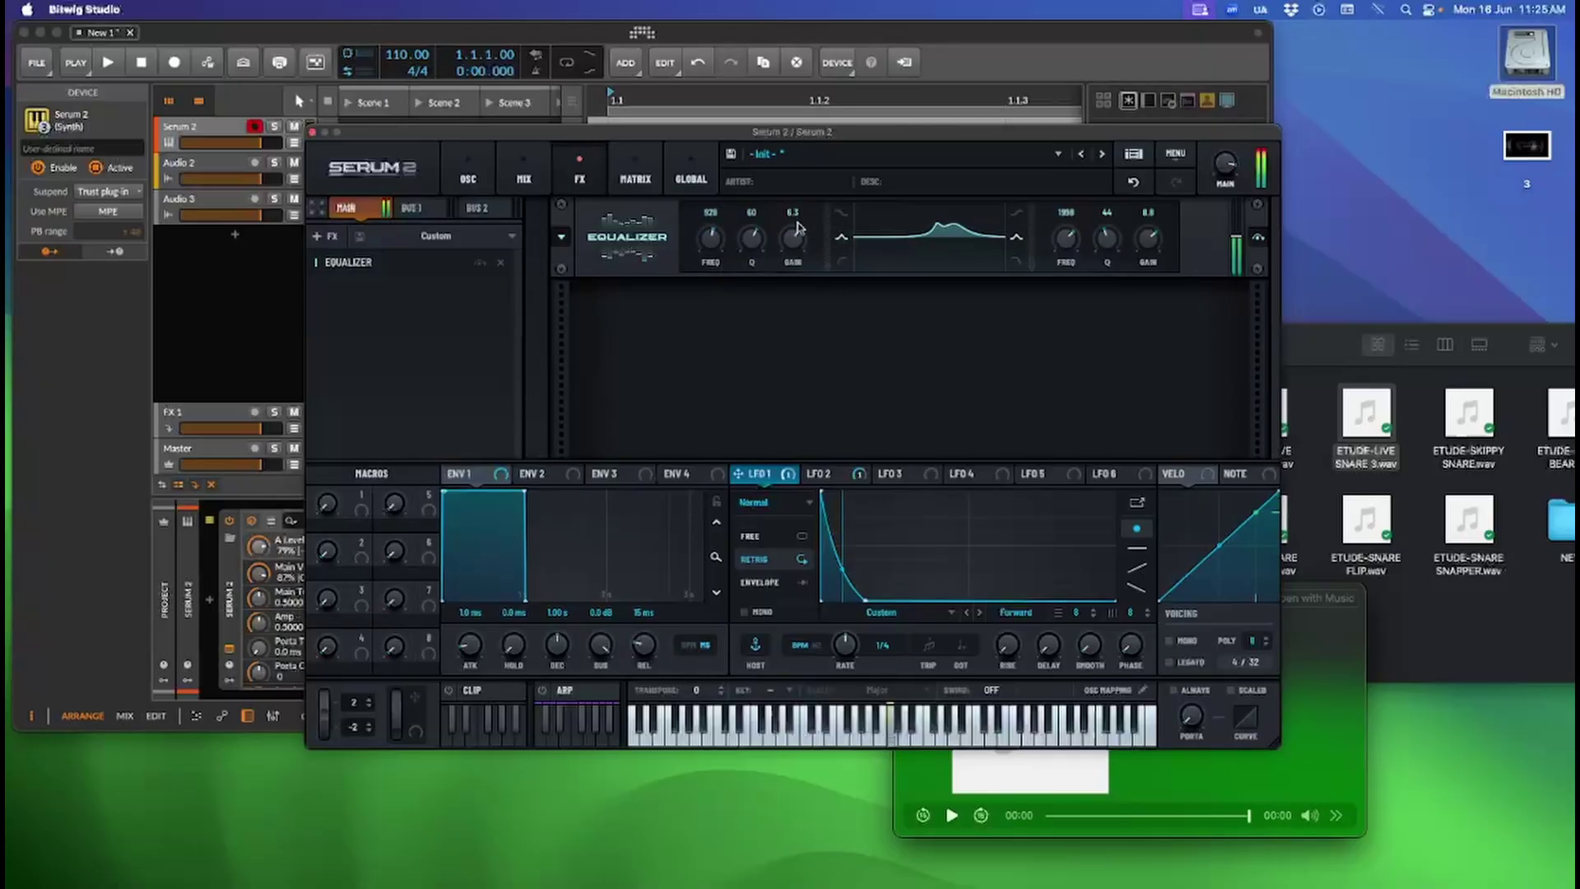
Assign LFO 2 as a modulator of both band frequencies in the Equalizer effect
{"action": "left_click_drag", "start_coordinate": [717, 241], "coordinate": [732, 296]}
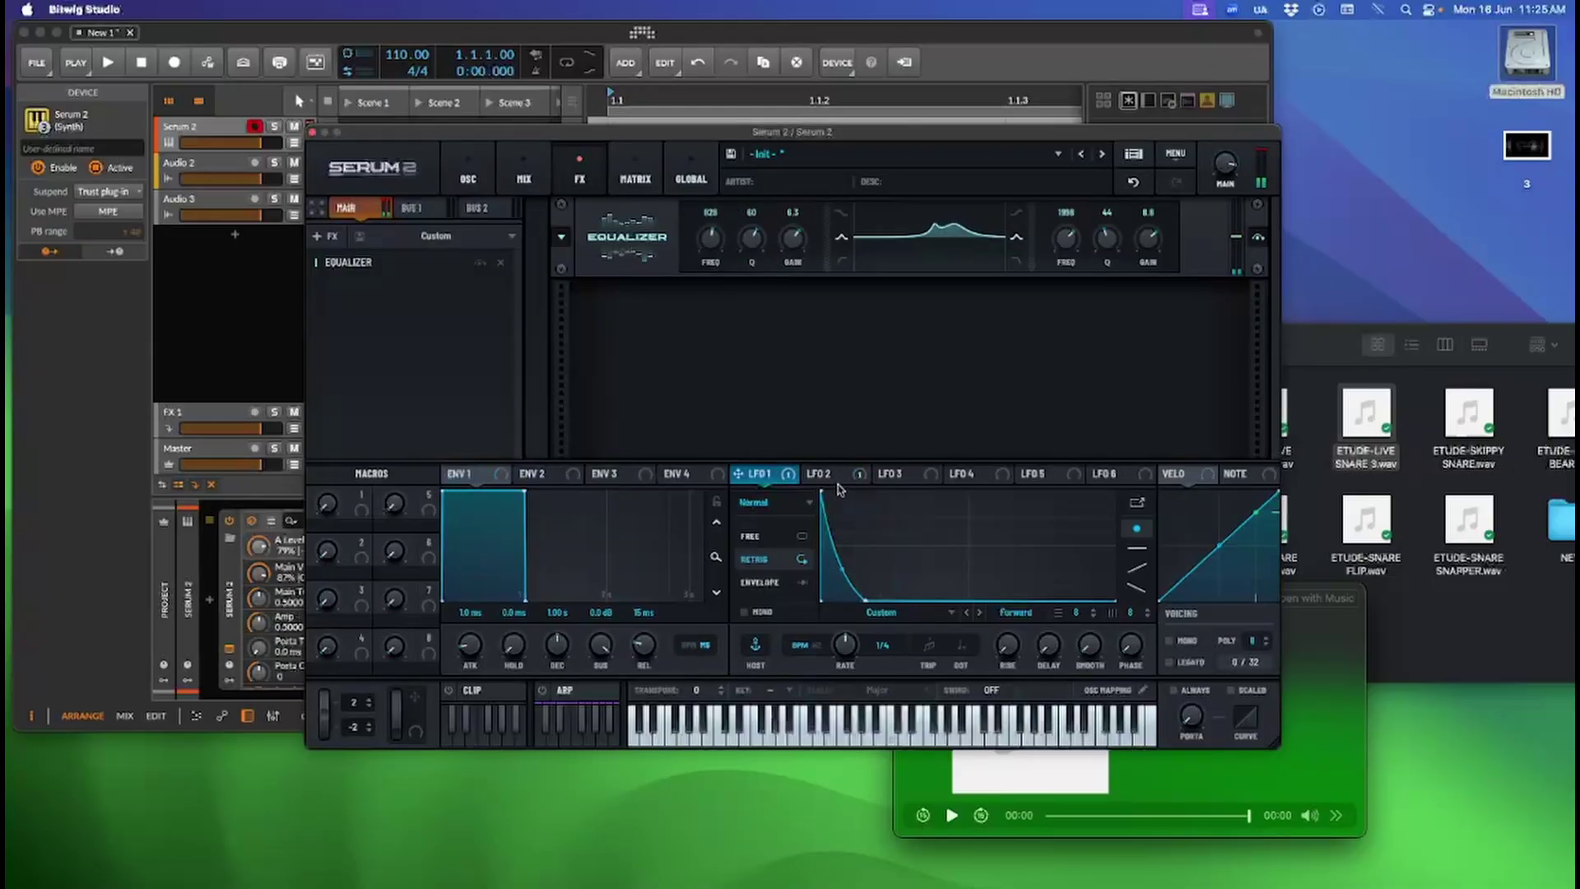
{"action": "left_click", "coordinate": [826, 474]}
{"action": "left_click_drag", "start_coordinate": [839, 477], "coordinate": [687, 261]}
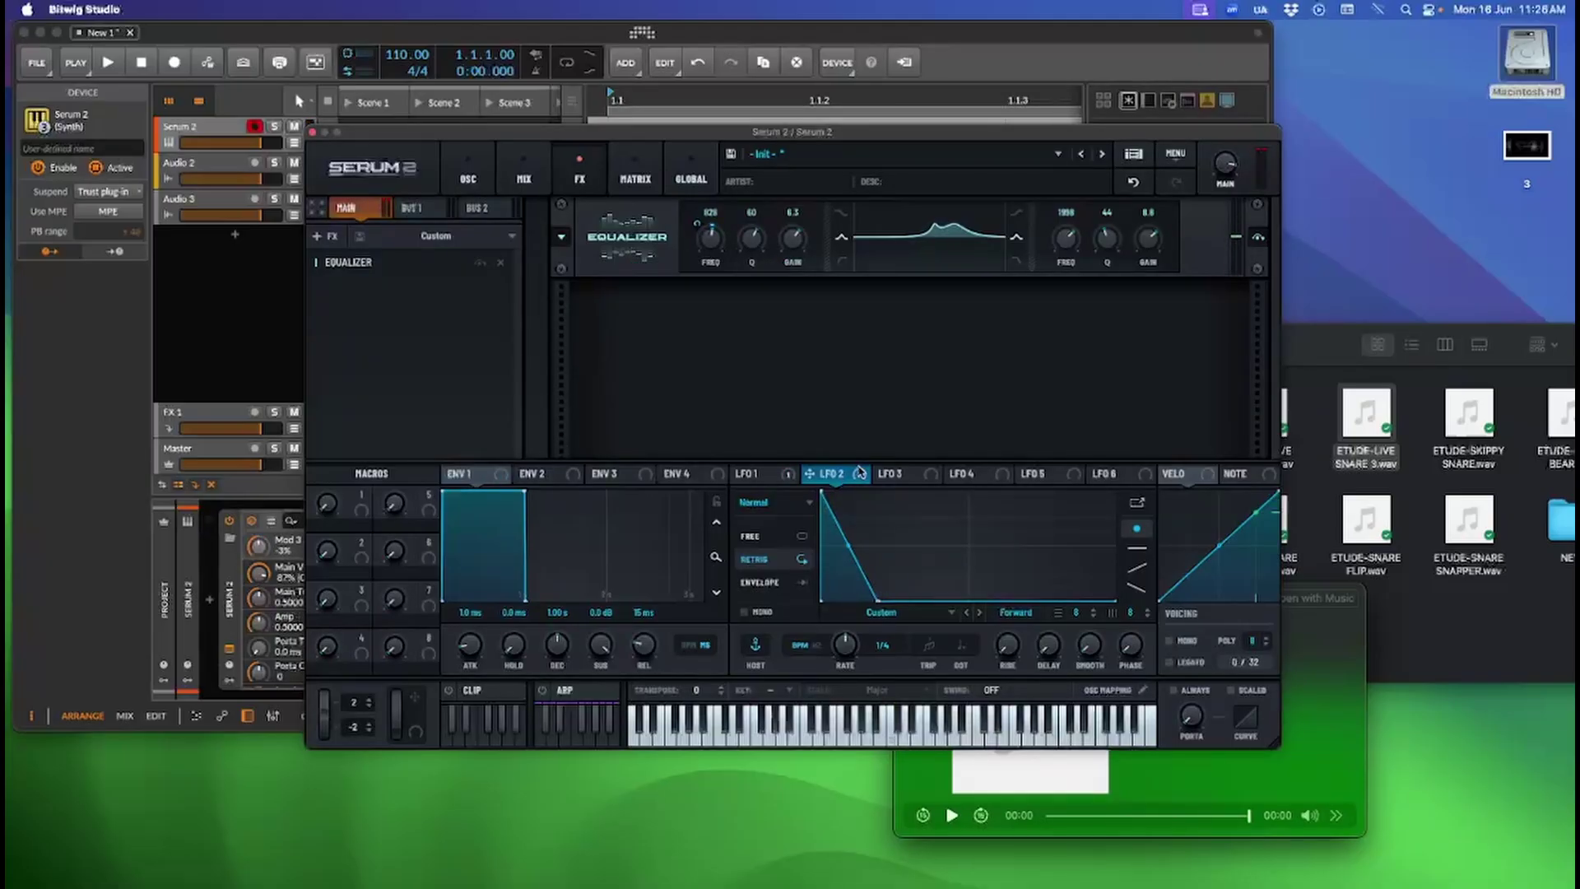
{"action": "left_click_drag", "start_coordinate": [842, 477], "coordinate": [1045, 243]}
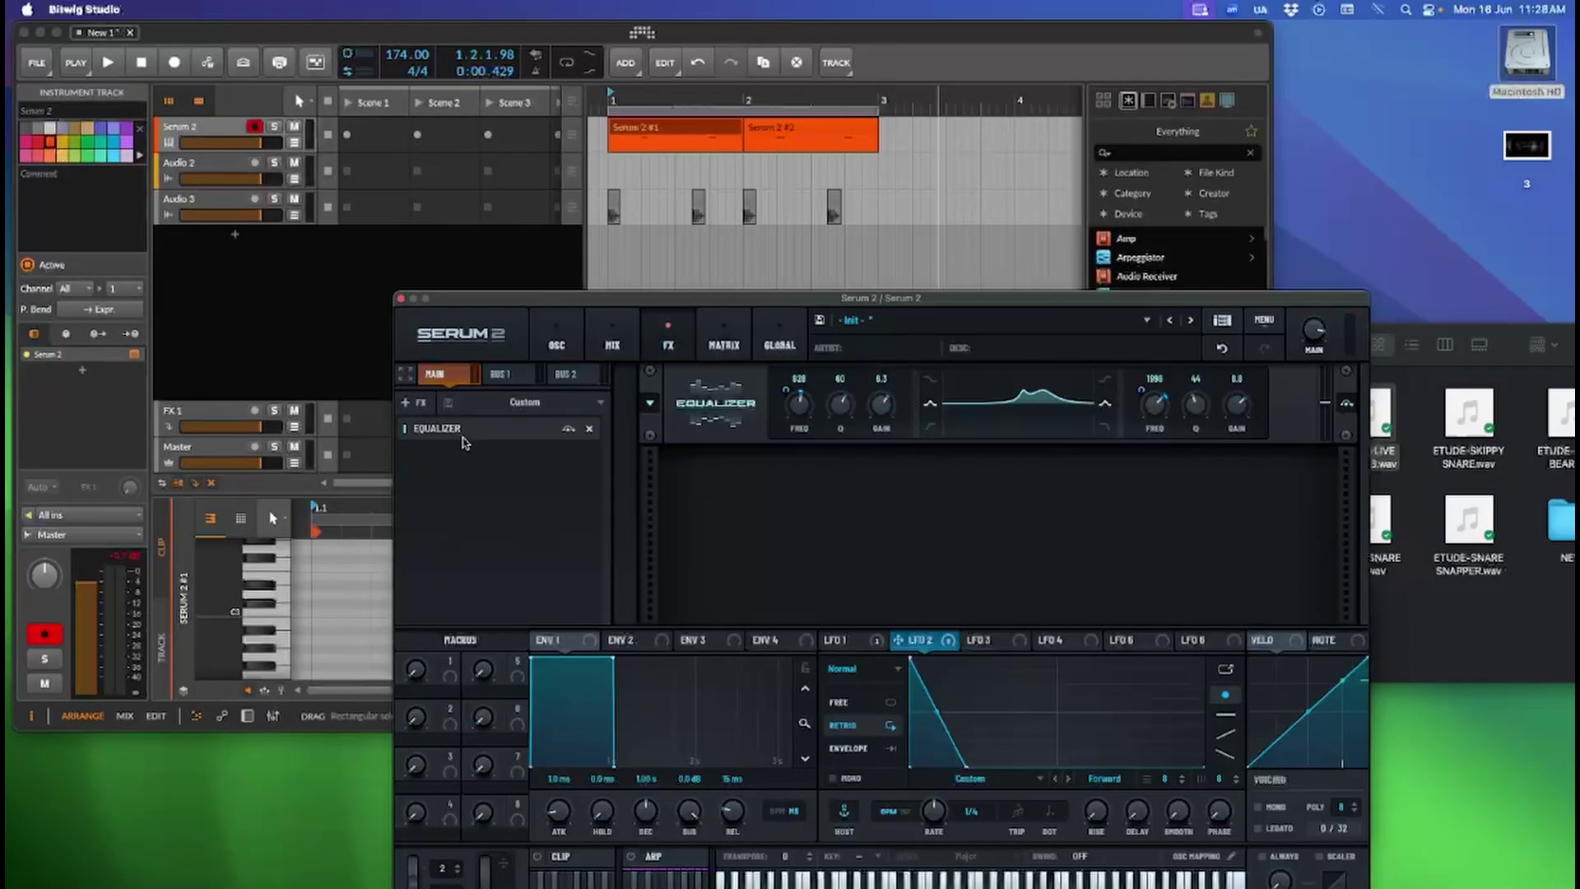
Add a Distortion effect in Tube mode and set its drive to about 81% while auditioning the loop
{"action": "left_click", "coordinate": [415, 407]}
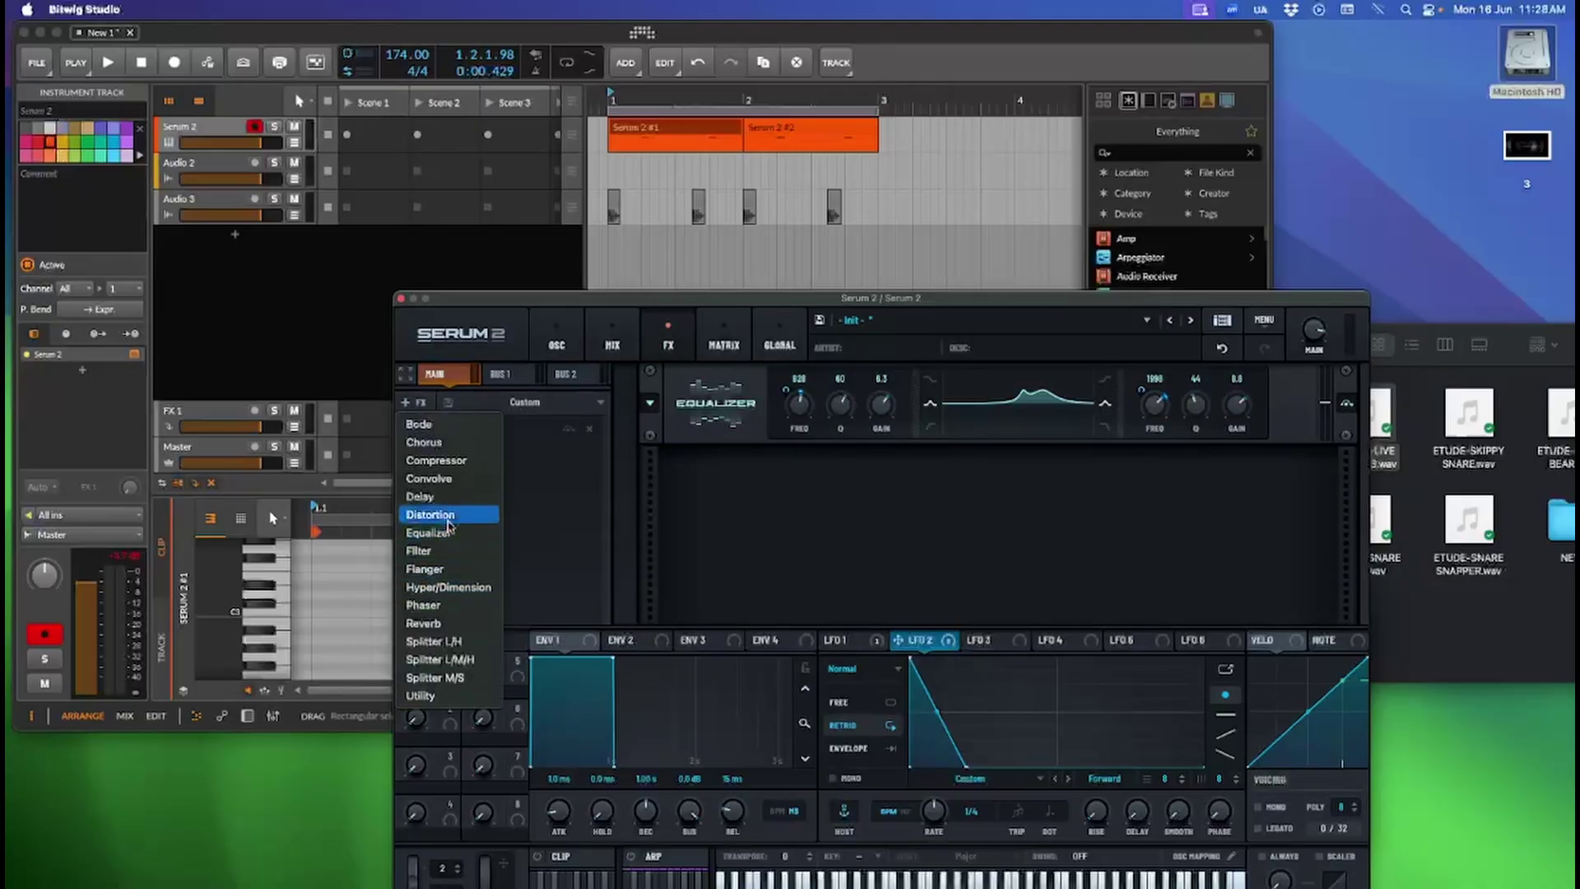
{"action": "left_click", "coordinate": [448, 514]}
{"action": "key", "text": "space"}
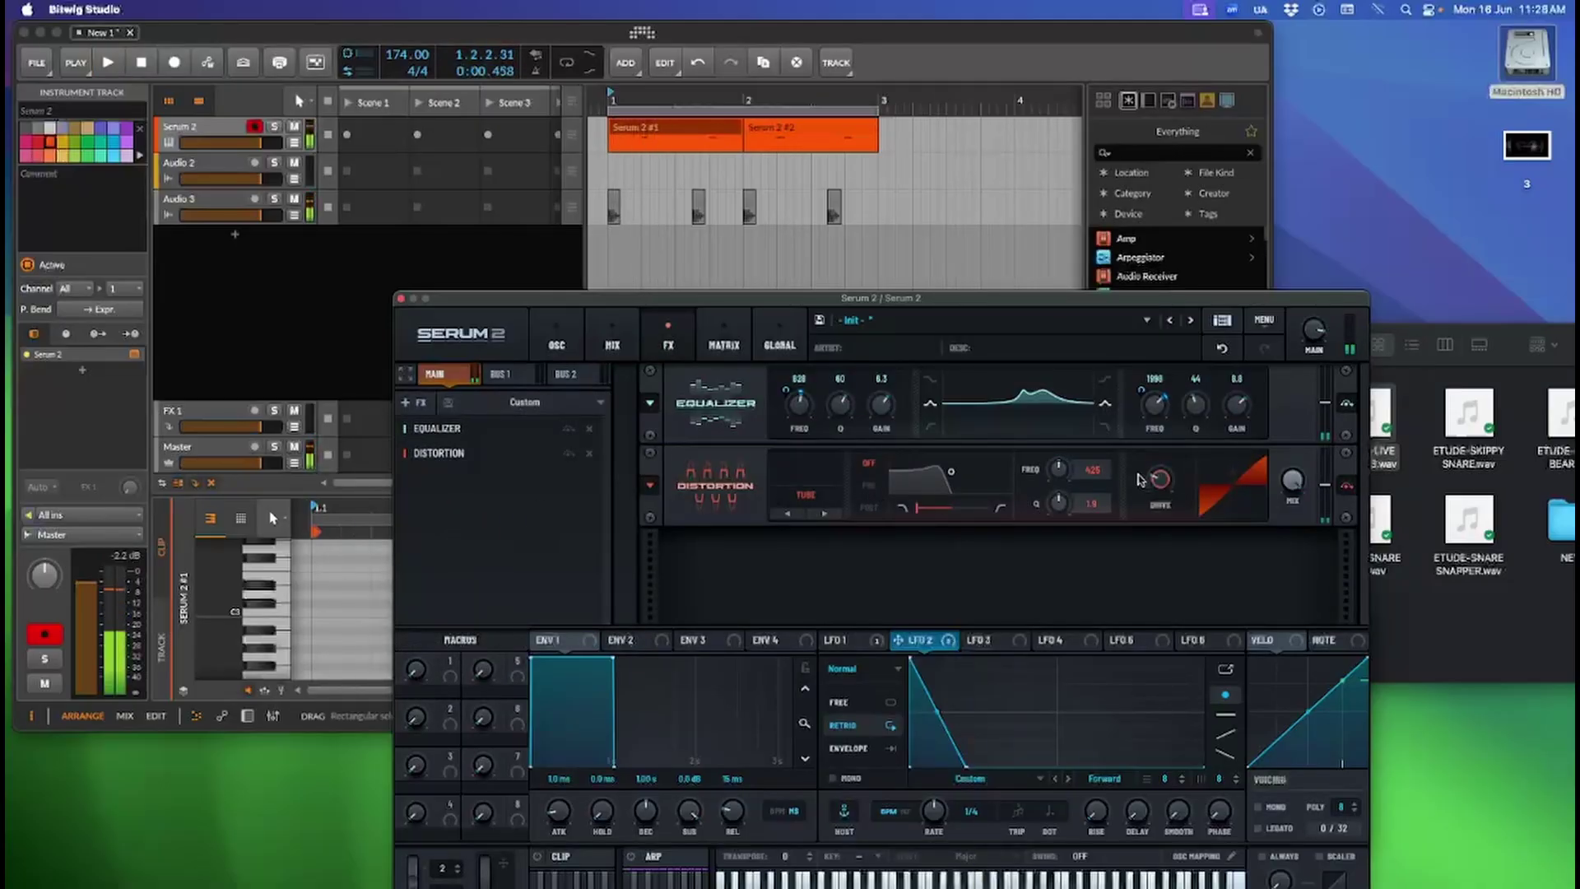
{"action": "left_click_drag", "start_coordinate": [1156, 479], "coordinate": [1182, 393]}
{"action": "key", "text": "space"}
{"action": "key", "text": "space"}
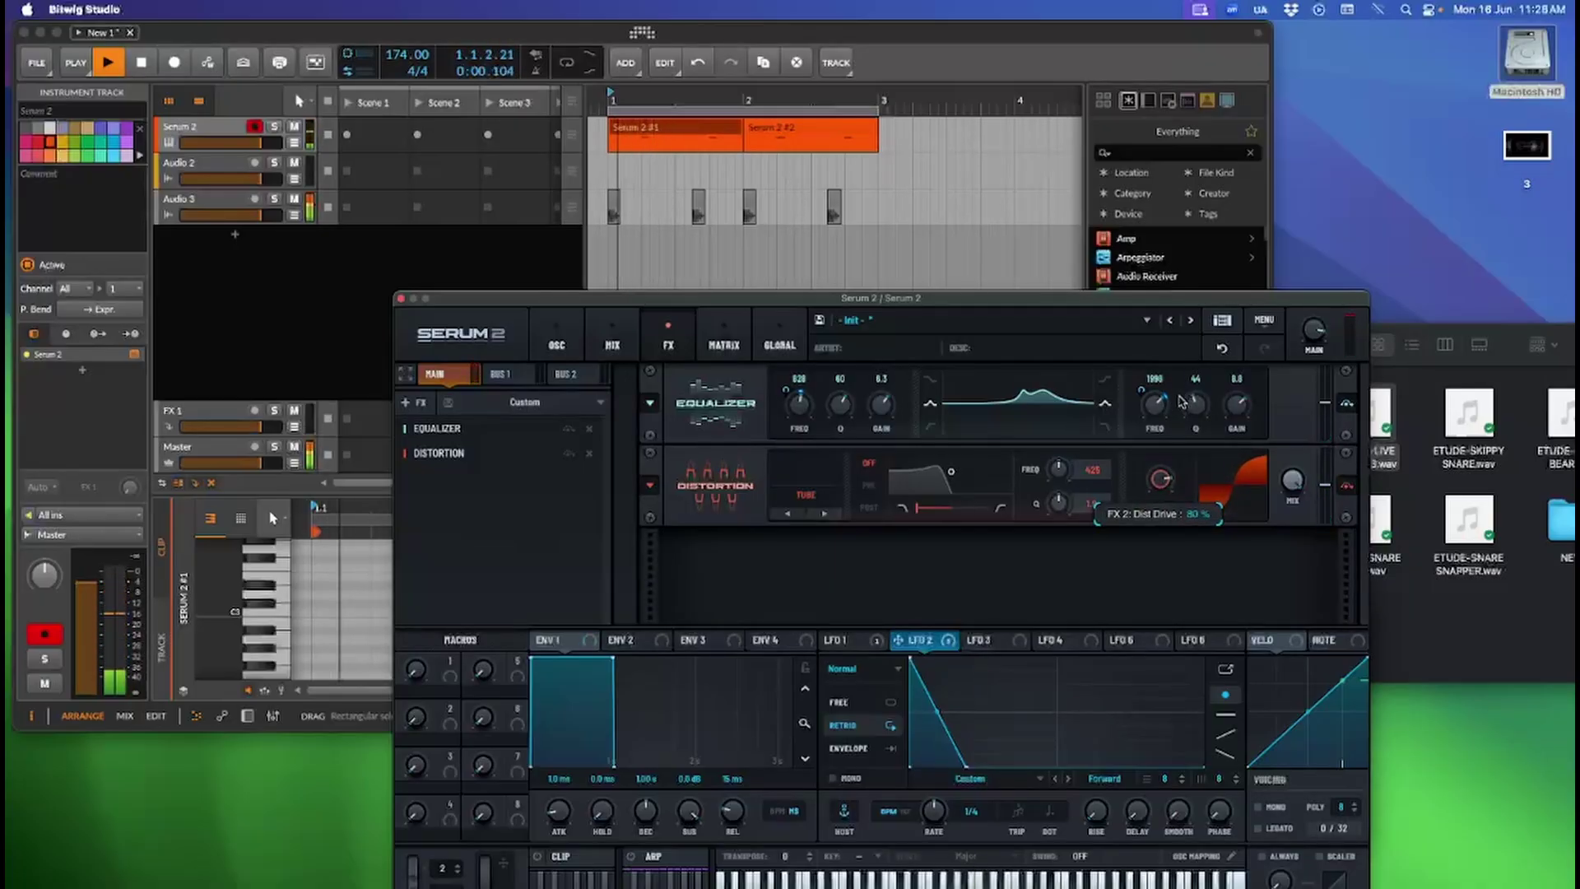
{"action": "key", "text": "space"}
{"action": "key", "text": "space"}
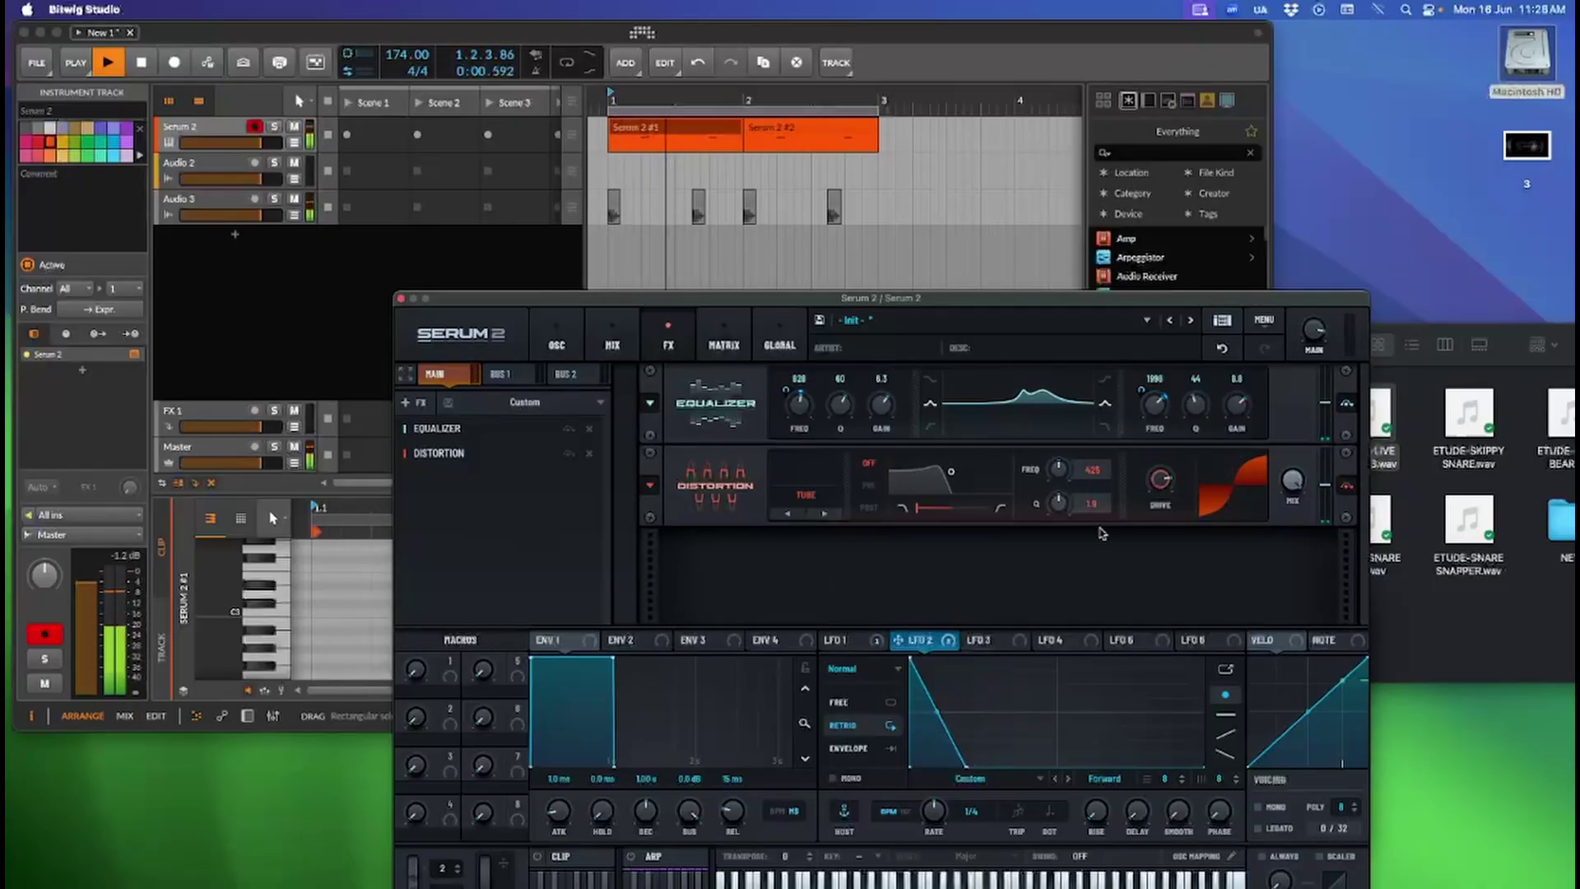
{"action": "mouse_move", "coordinate": [1156, 485]}
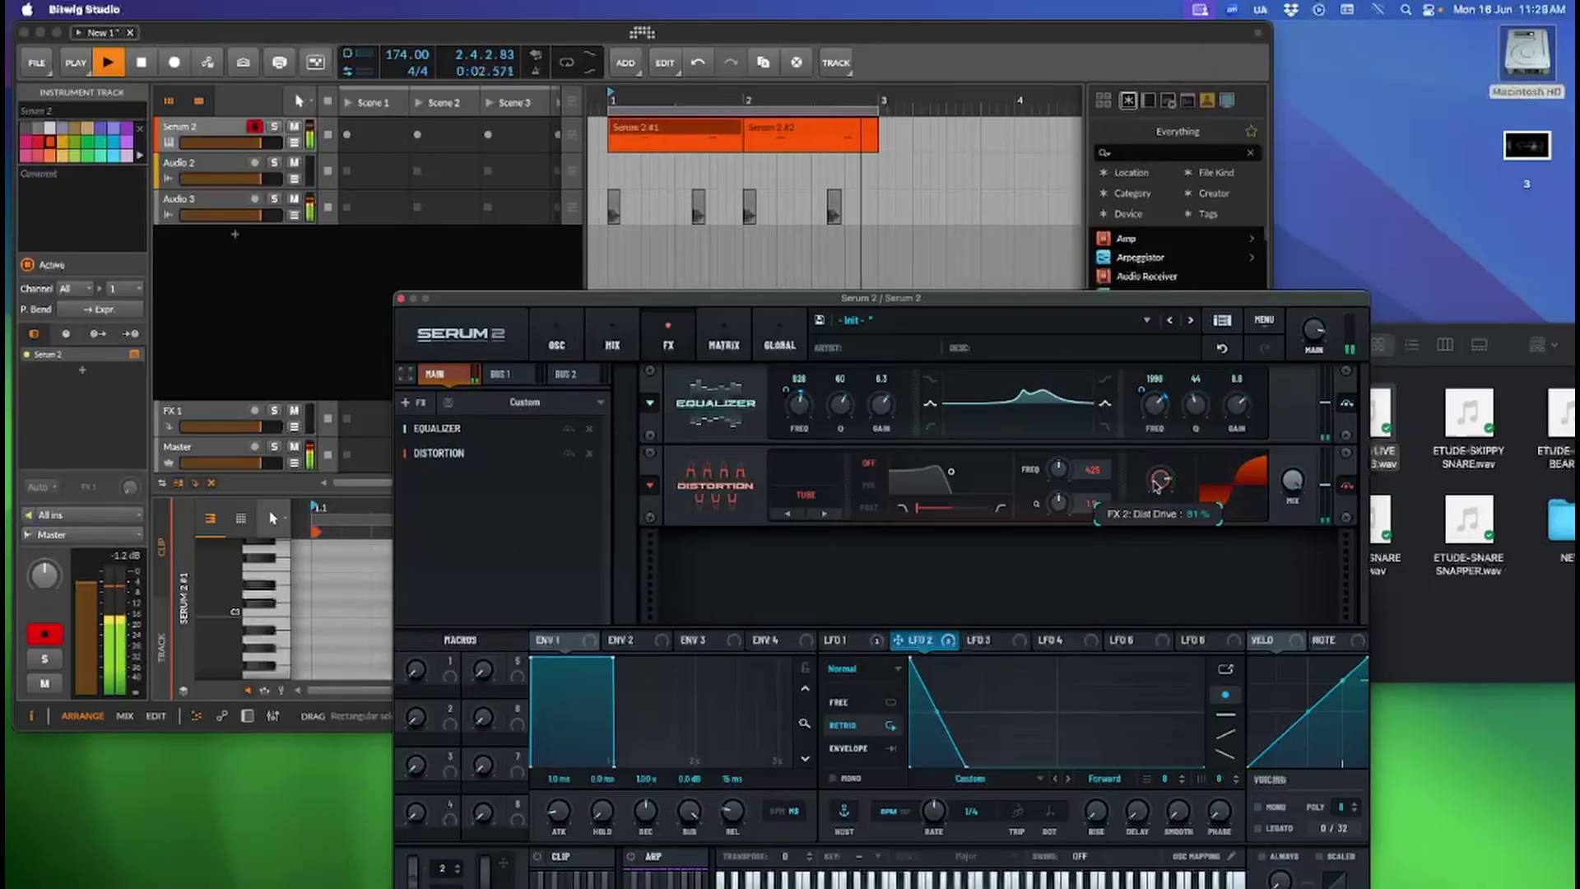
{"action": "key", "text": "space"}
Modulate the Distortion drive with LFO 1 and adjust the modulation depth while playing the loop
{"action": "left_click_drag", "start_coordinate": [853, 647], "coordinate": [1162, 481]}
{"action": "key", "text": "space"}
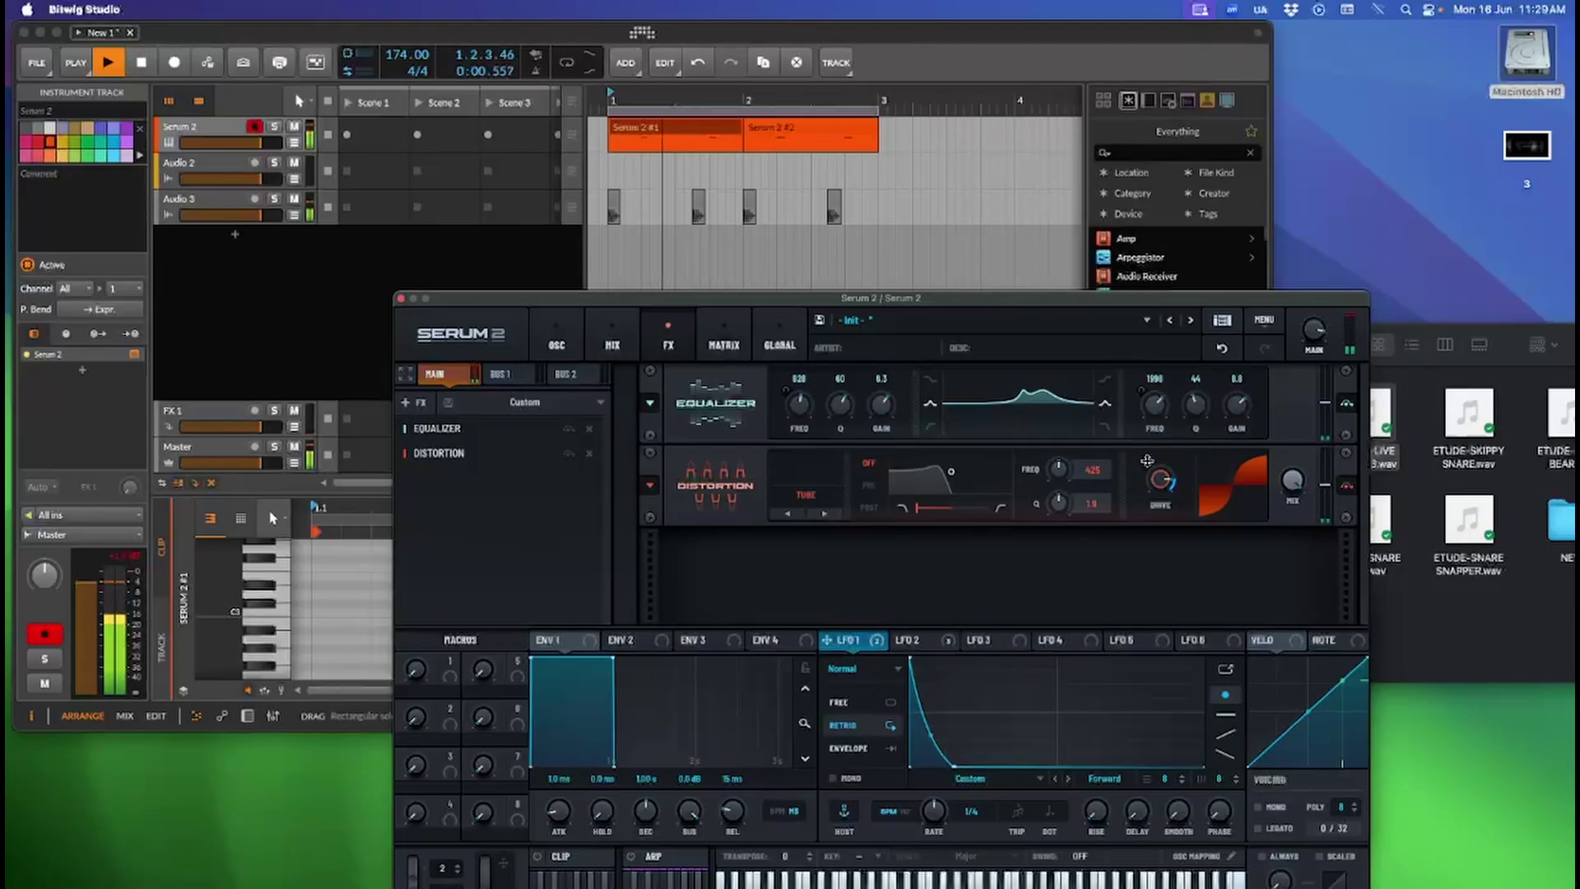
{"action": "mouse_move", "coordinate": [1144, 470]}
{"action": "left_click_drag", "start_coordinate": [1144, 469], "coordinate": [1141, 469]}
{"action": "key", "text": "space"}
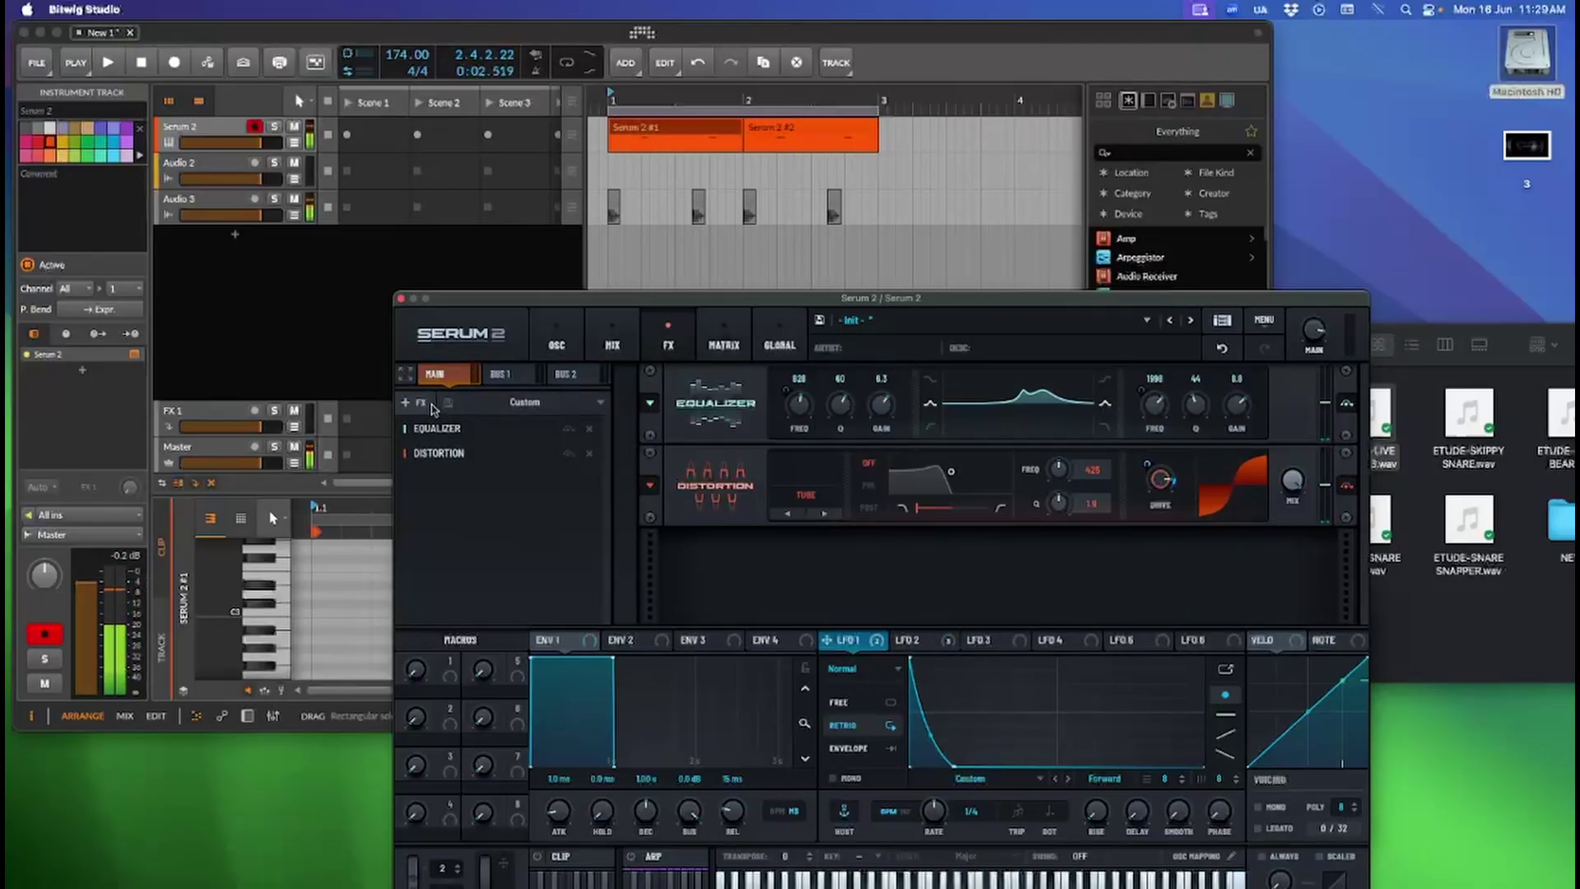
Add a Convolve effect using the Electric Guitar Cab 1 impulse and audition it with the loop
{"action": "left_click", "coordinate": [406, 403]}
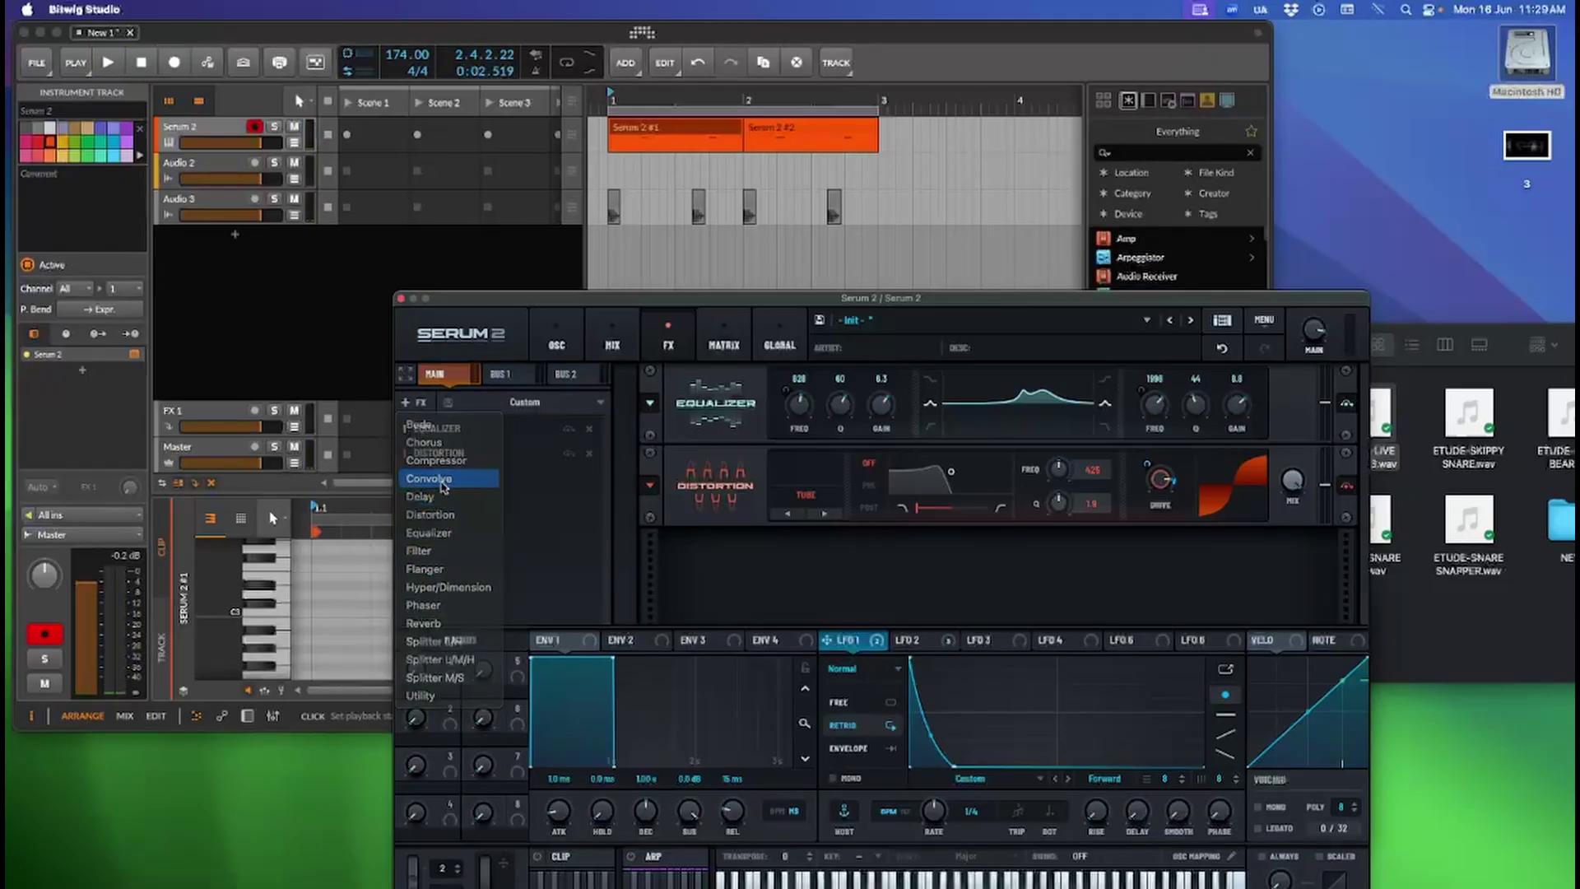
{"action": "left_click", "coordinate": [443, 481]}
{"action": "key", "text": "space"}
{"action": "left_click", "coordinate": [863, 595]}
{"action": "key", "text": "space"}
{"action": "key", "text": "space"}
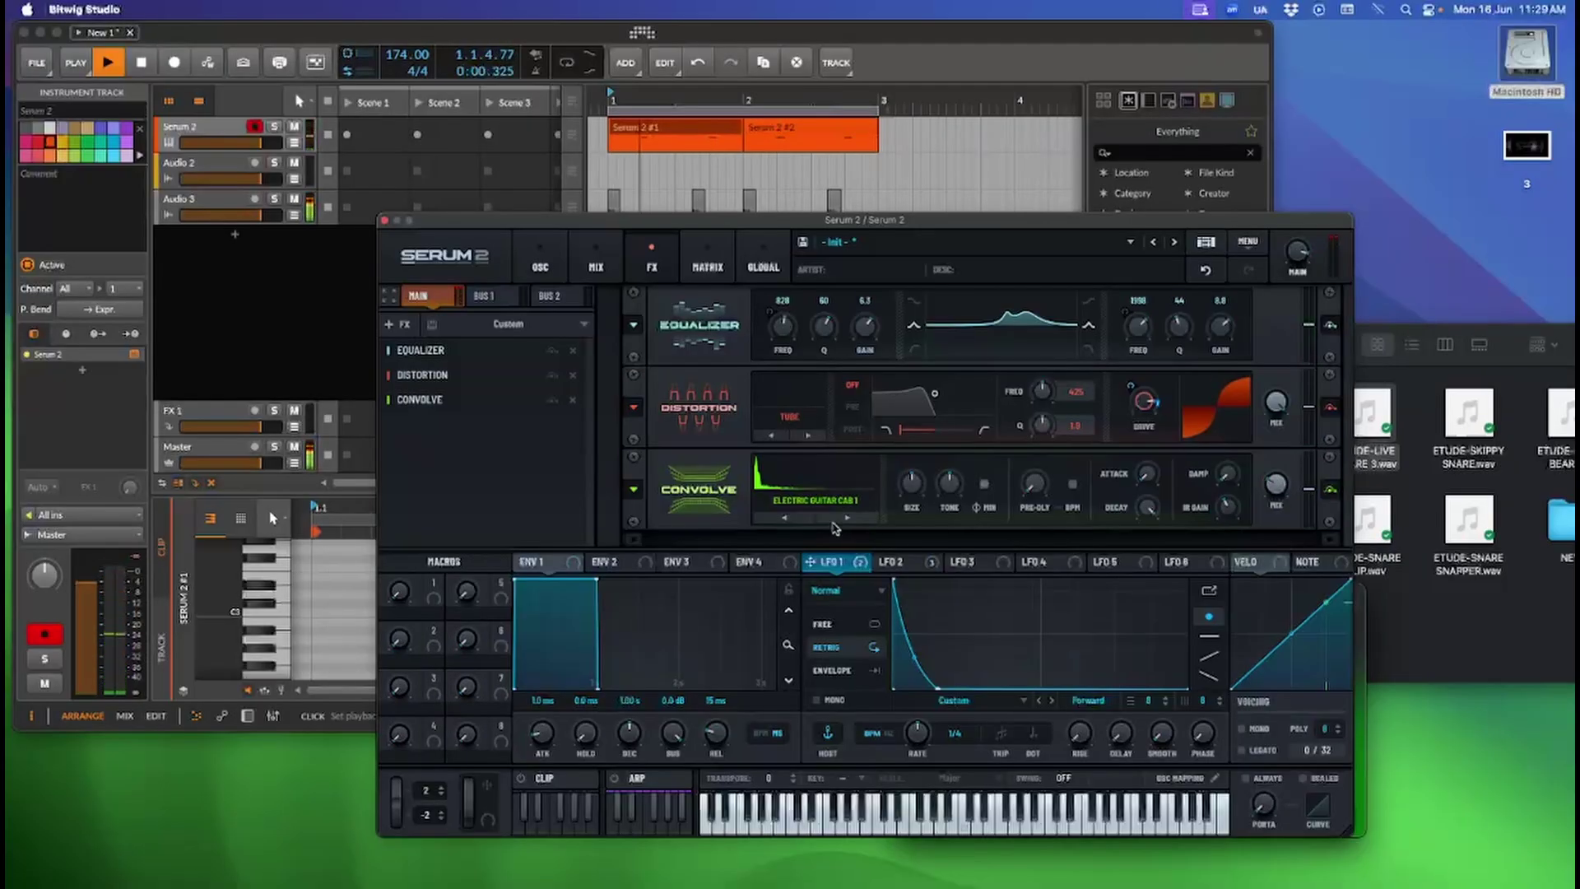
Try the Electric Guitar Cab 2 impulse in Convolve with the wet mix at about 18%
{"action": "left_click", "coordinate": [844, 519]}
{"action": "key", "text": "space"}
{"action": "key", "text": "space"}
{"action": "mouse_move", "coordinate": [1273, 494]}
{"action": "left_click_drag", "start_coordinate": [1258, 507], "coordinate": [1257, 522]}
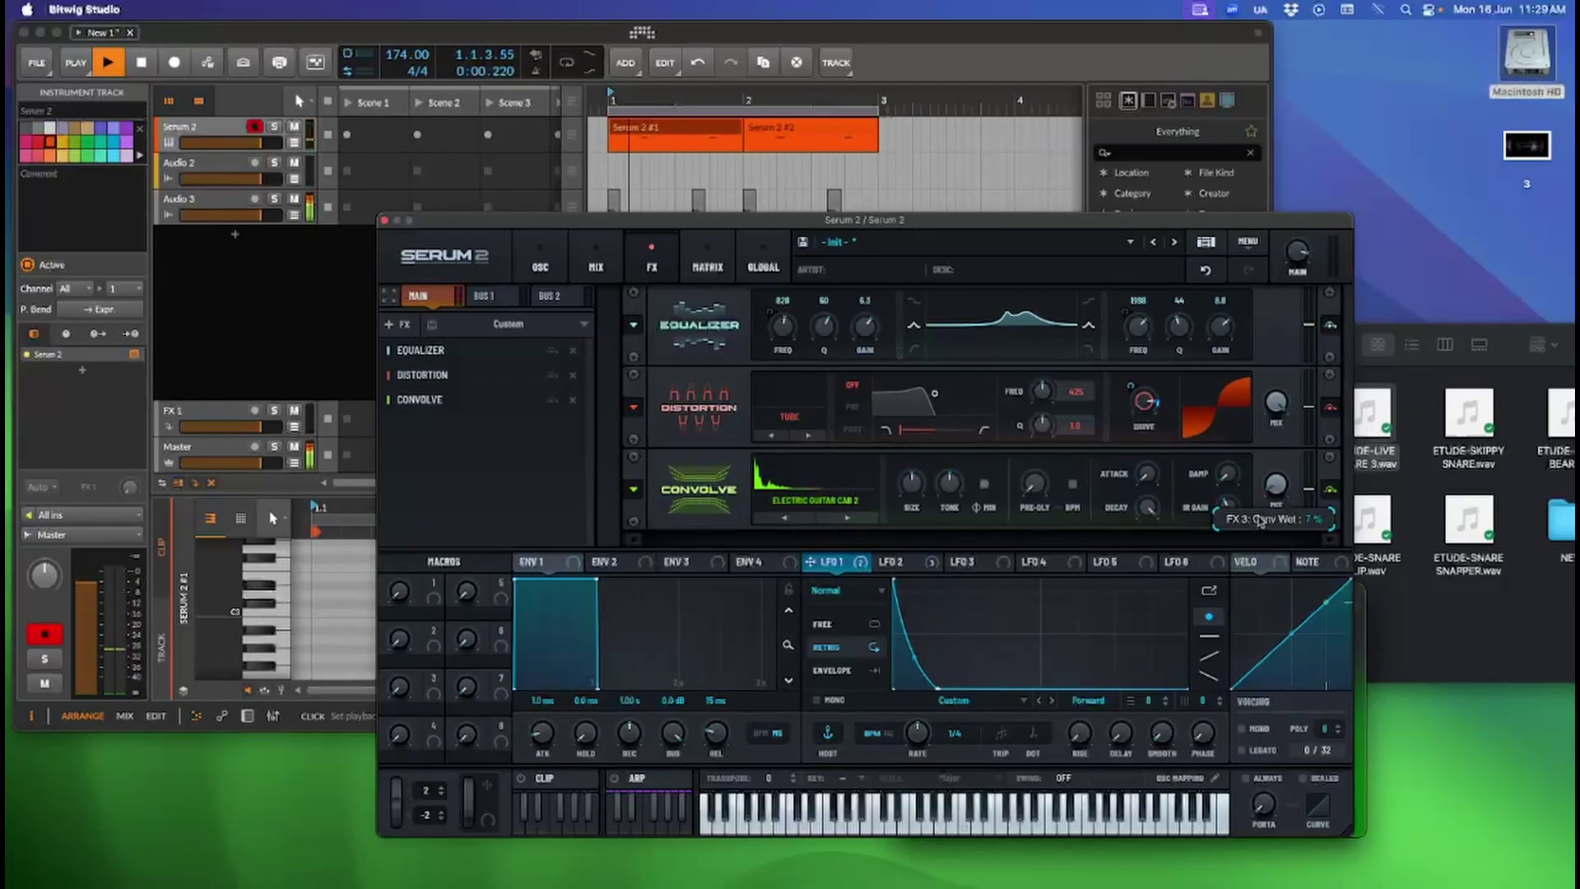
{"action": "left_click_drag", "start_coordinate": [1264, 497], "coordinate": [1262, 501]}
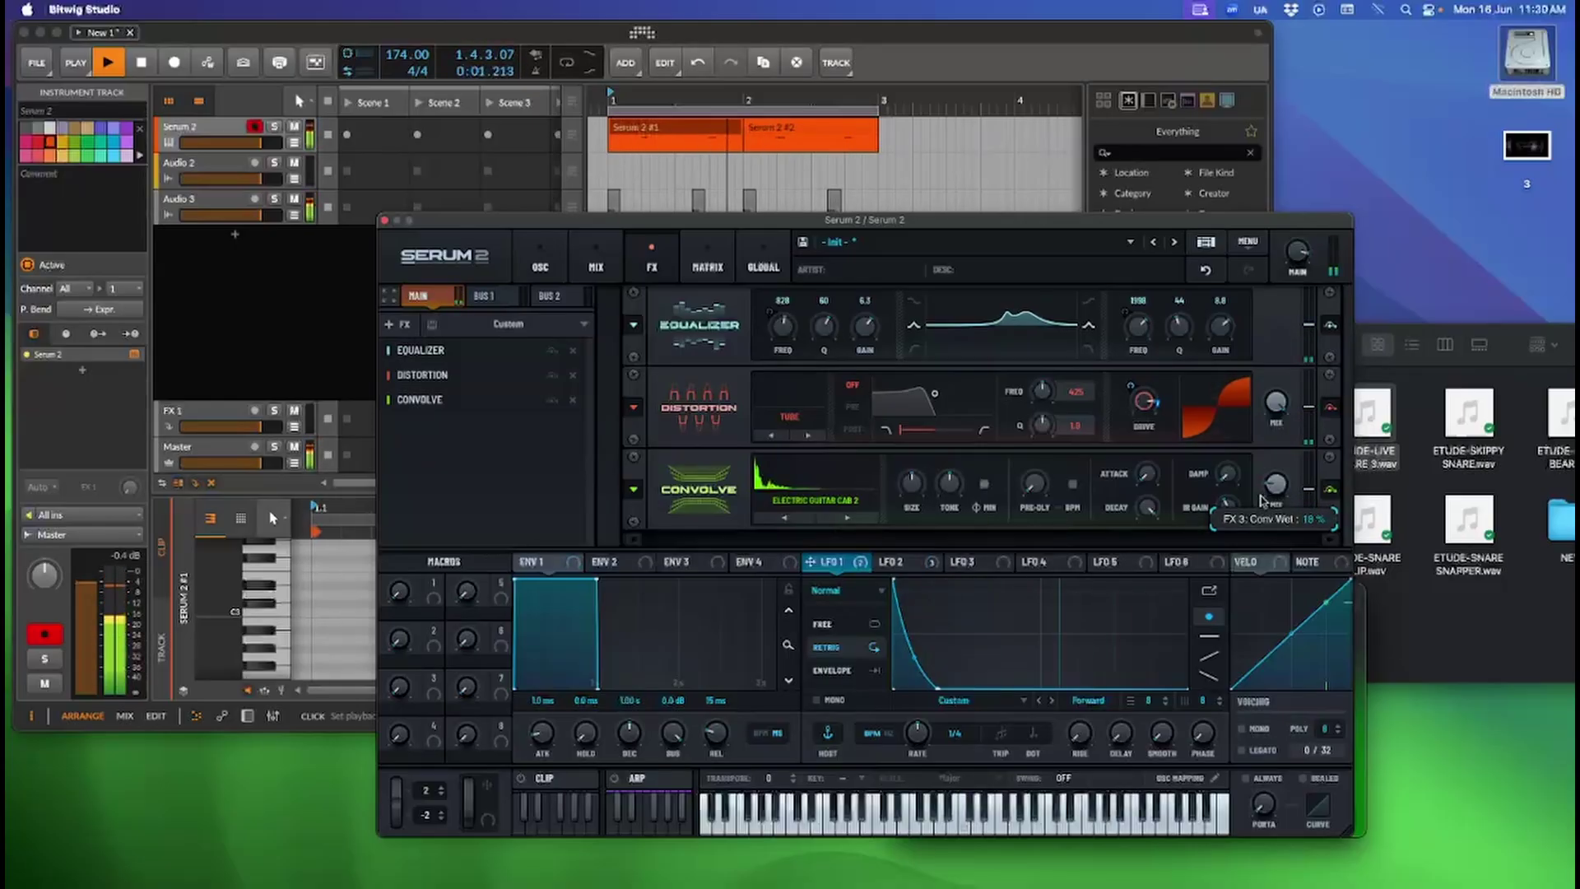
Switch the Convolve impulse to Growlish and set its wet mix to about 11%
{"action": "left_click", "coordinate": [852, 518]}
{"action": "left_click", "coordinate": [850, 518]}
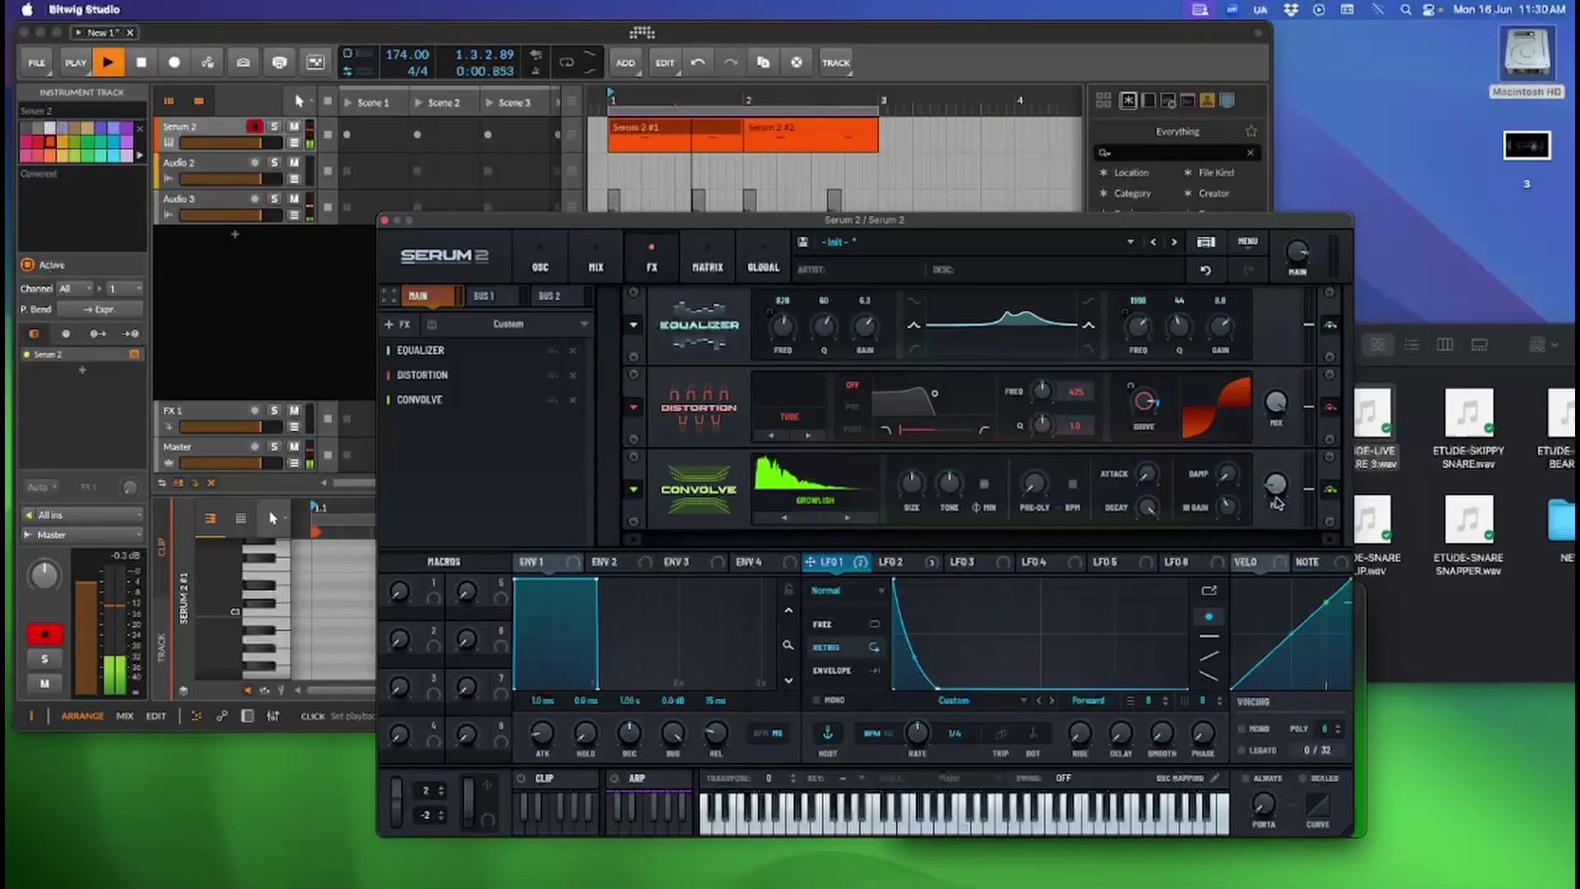
{"action": "mouse_move", "coordinate": [1277, 497]}
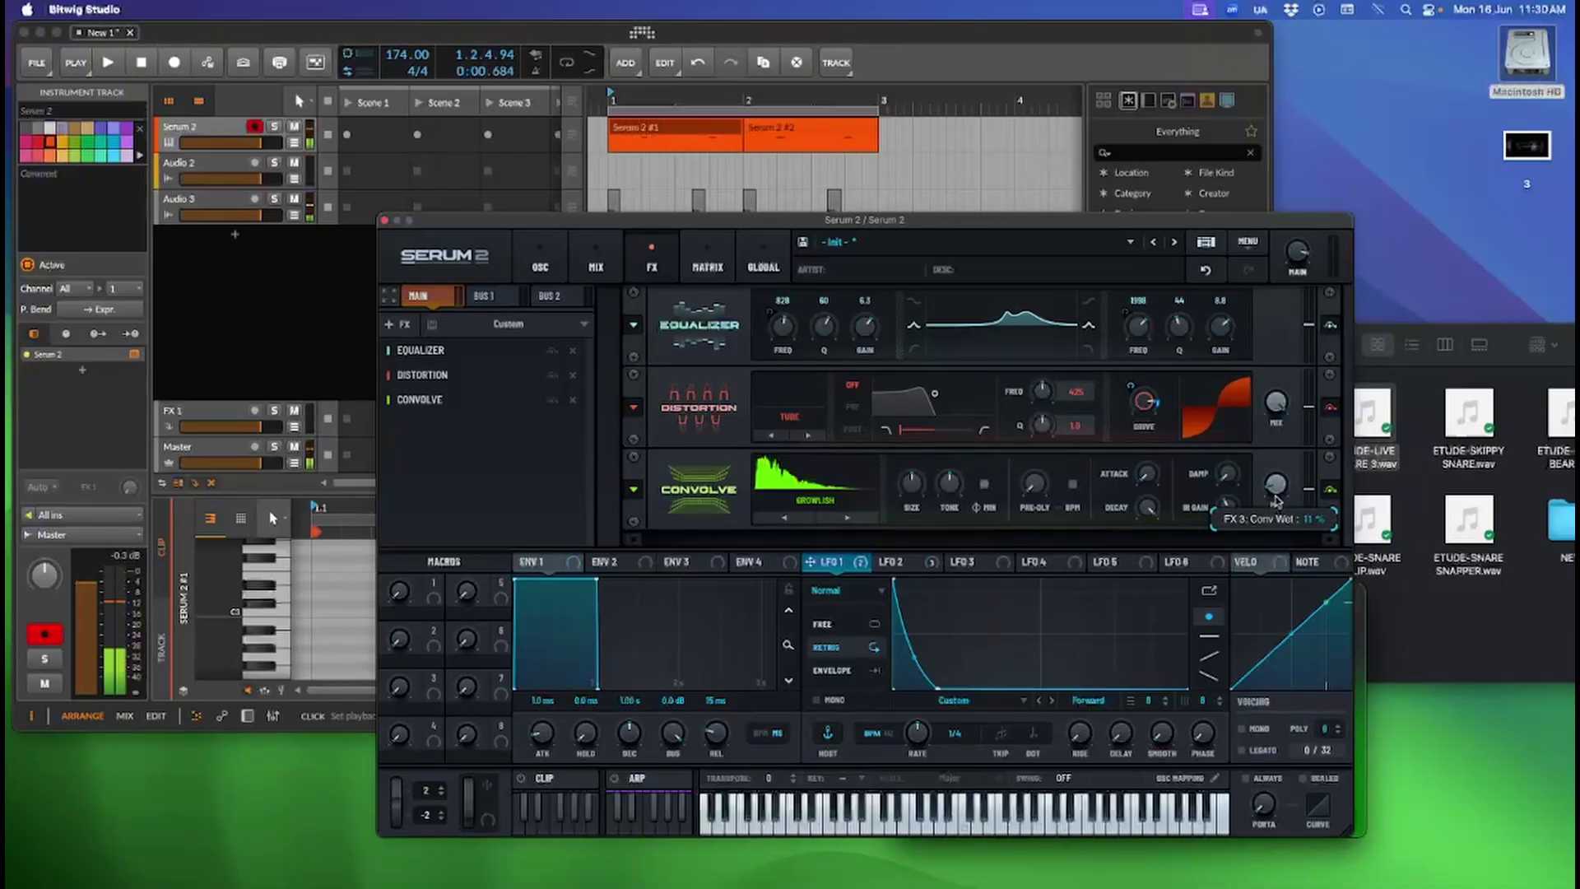
{"action": "key", "text": "space"}
Add a Compressor effect, try multiband mode, and return it to Single mode with a threshold of about -4.2 dB
{"action": "left_click", "coordinate": [394, 323]}
{"action": "left_click", "coordinate": [444, 382]}
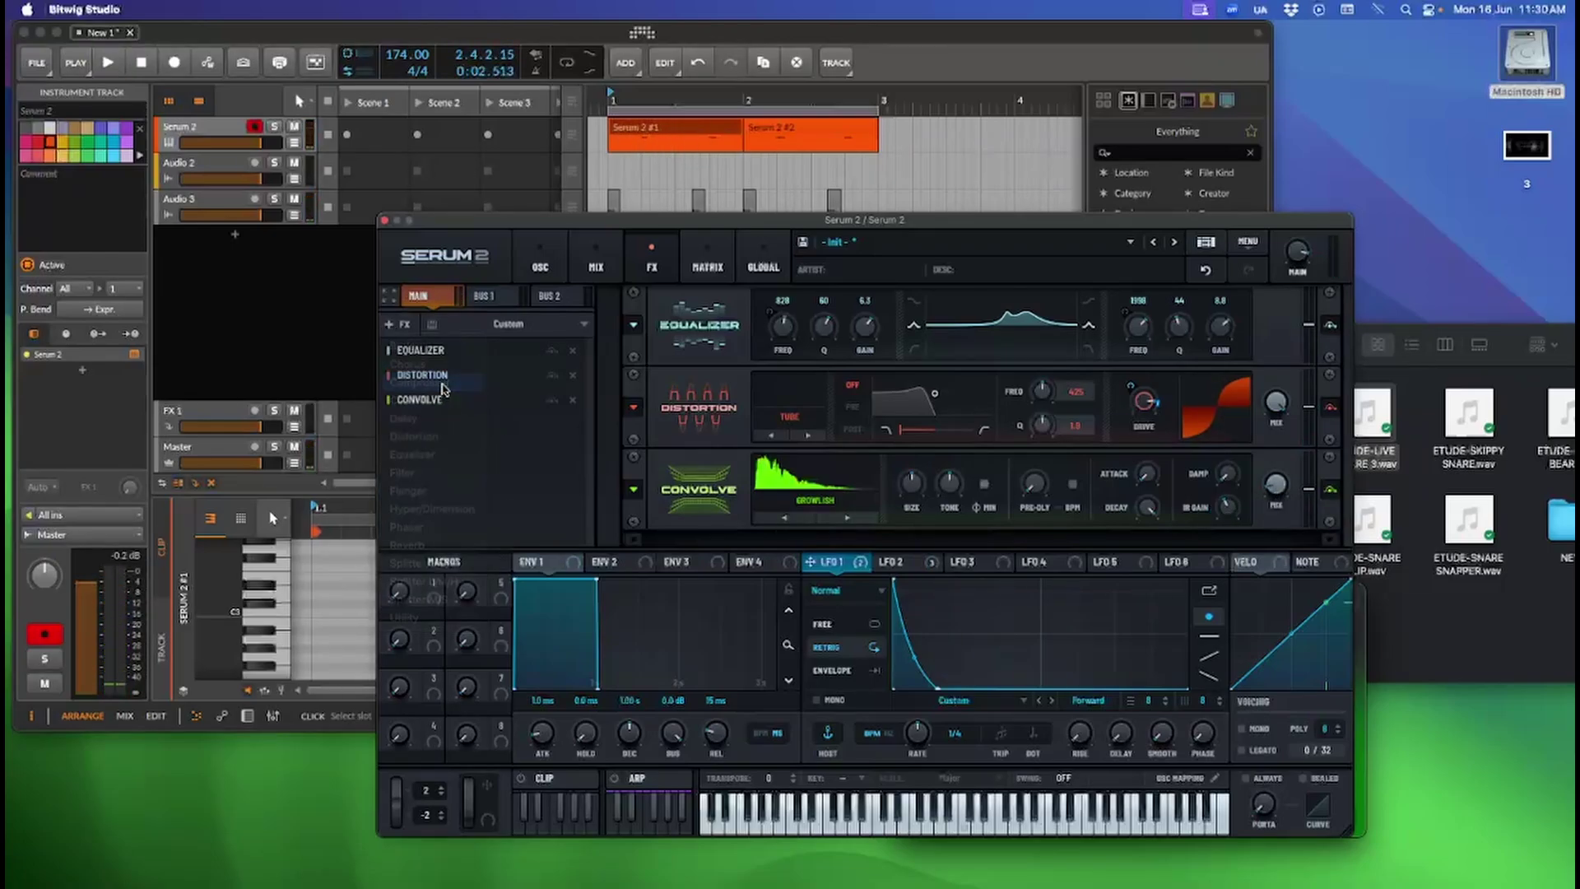
{"action": "left_click", "coordinate": [778, 532]}
{"action": "key", "text": "space"}
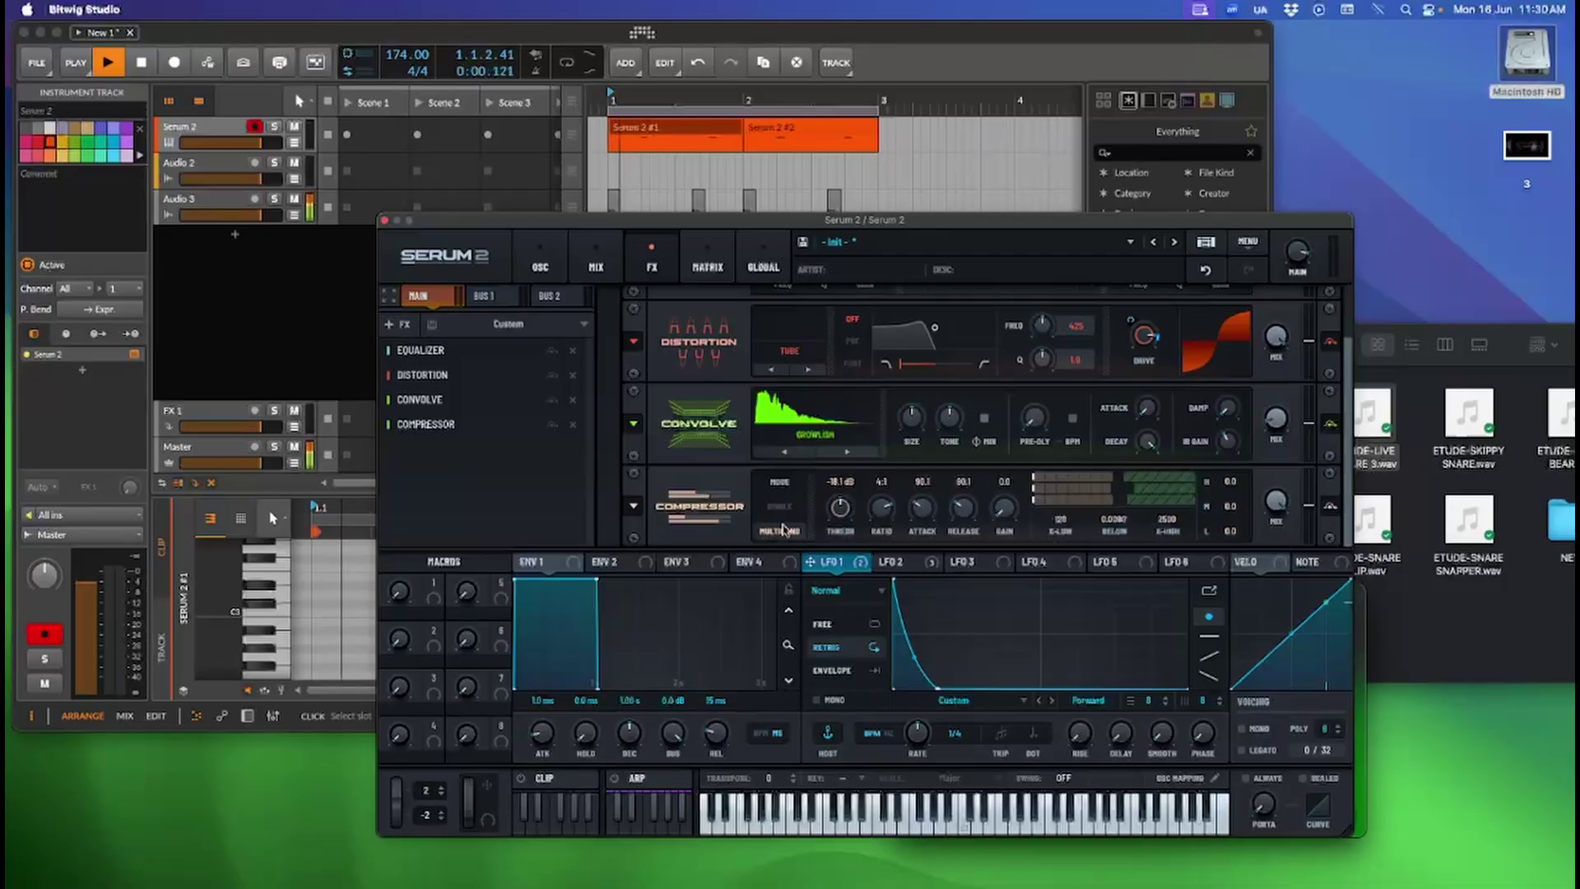
{"action": "mouse_move", "coordinate": [835, 510]}
{"action": "left_mouse_down"}
{"action": "mouse_move", "coordinate": [828, 547]}
{"action": "mouse_move", "coordinate": [848, 517]}
{"action": "left_mouse_up"}
{"action": "left_click", "coordinate": [778, 505]}
{"action": "key", "text": "space"}
{"action": "key", "text": "space"}
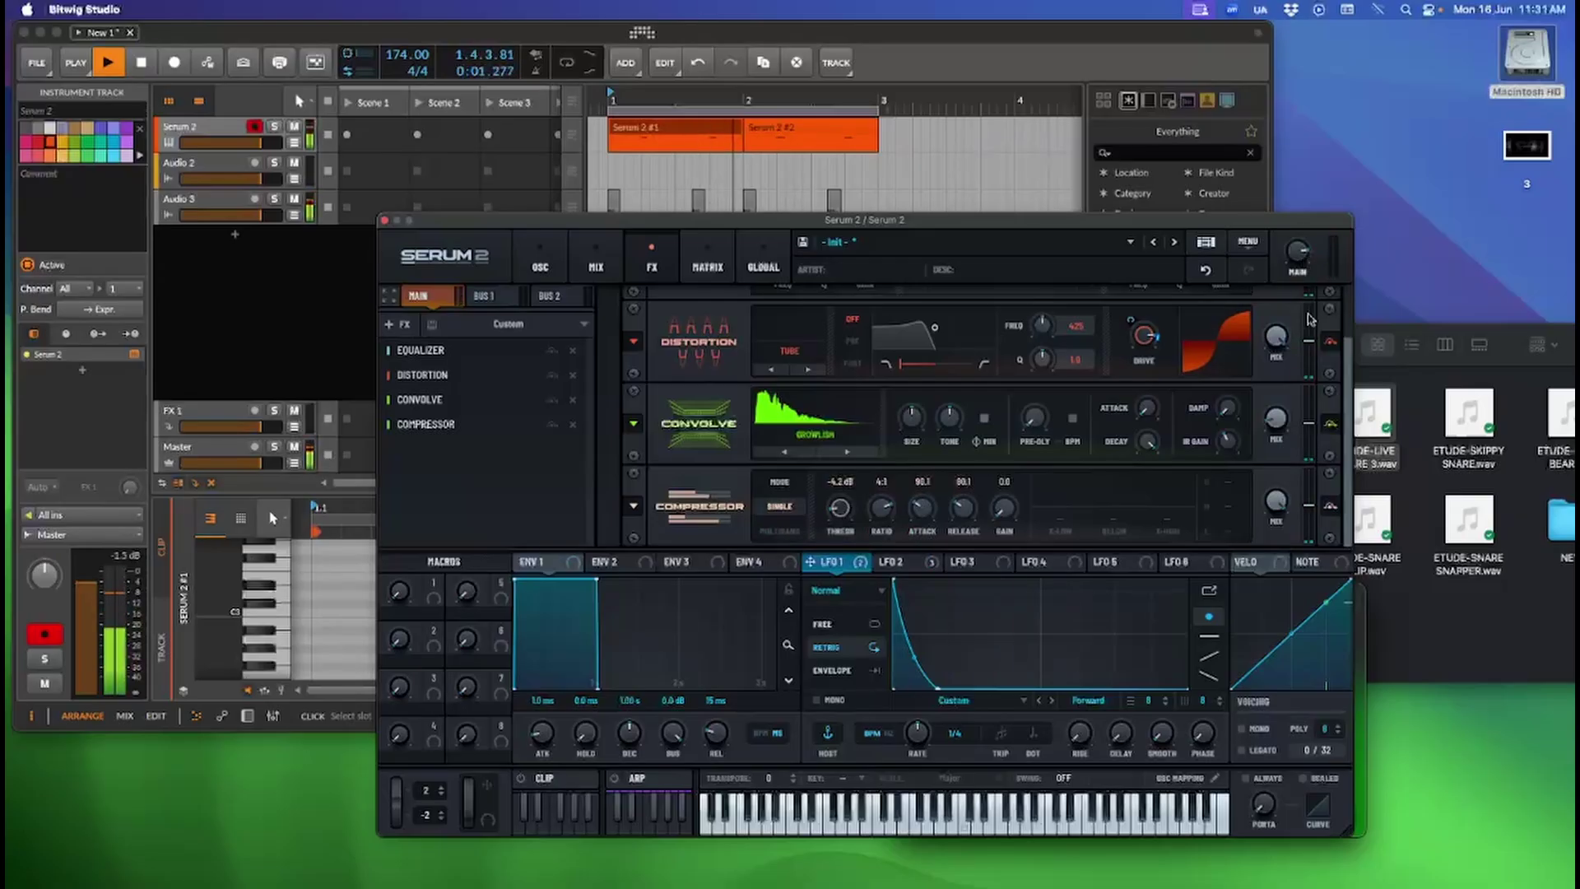
Set the Compressor threshold to about -13.1 dB and its gain to 1.3 while auditioning the loop
{"action": "key", "text": "space"}
{"action": "key", "text": "space"}
{"action": "left_click_drag", "start_coordinate": [839, 507], "coordinate": [838, 507]}
{"action": "key", "text": "space"}
{"action": "key", "text": "space"}
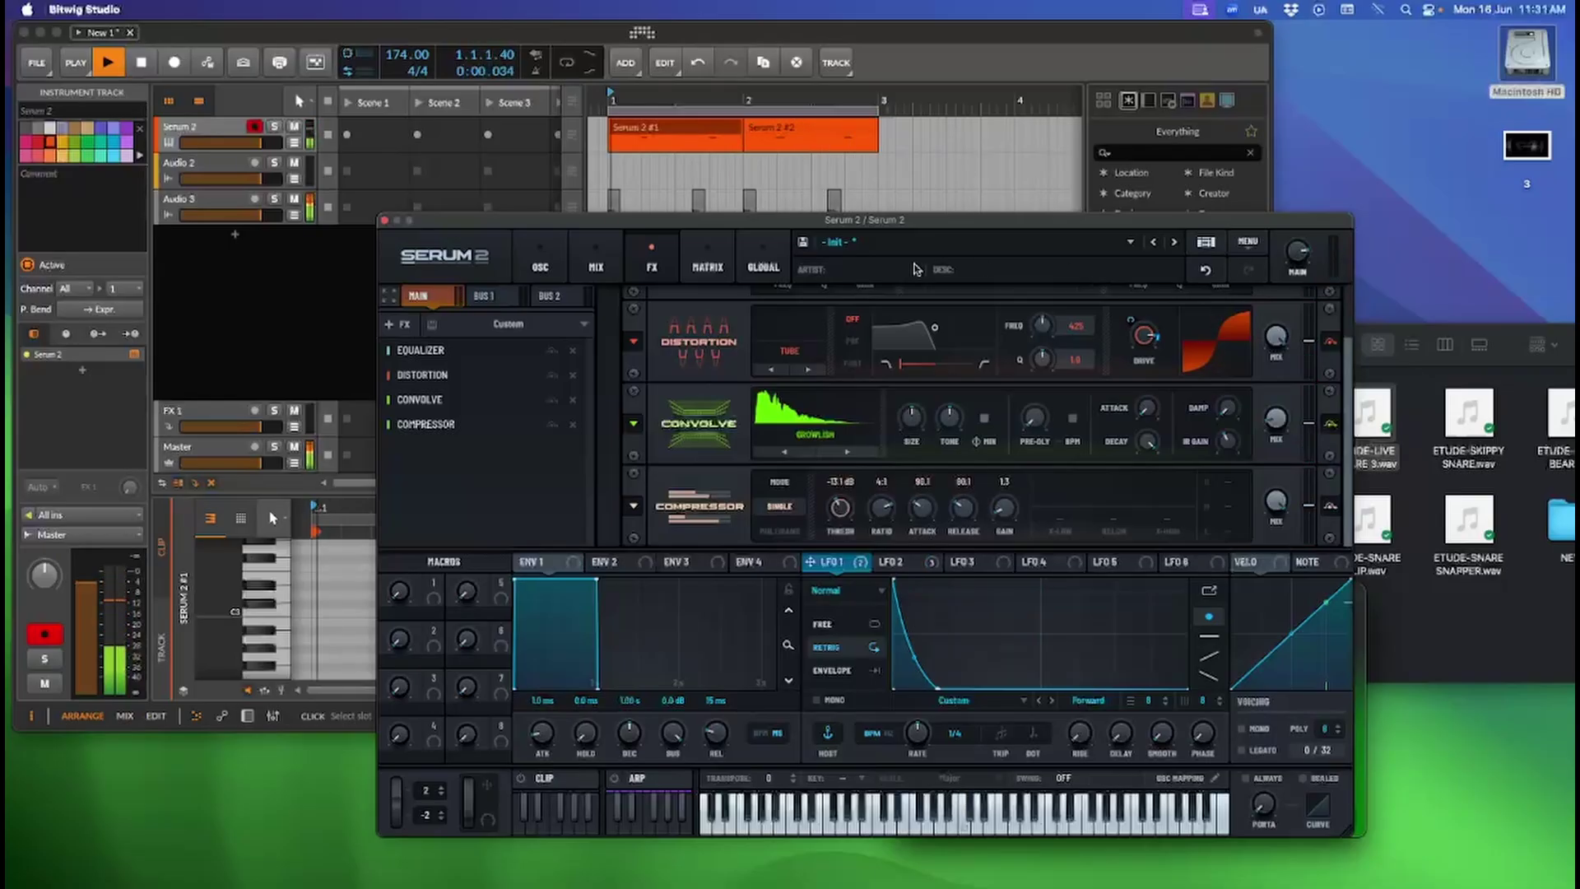
Enter ETUDE as the preset's artist and start saving the preset
{"action": "left_click", "coordinate": [540, 262]}
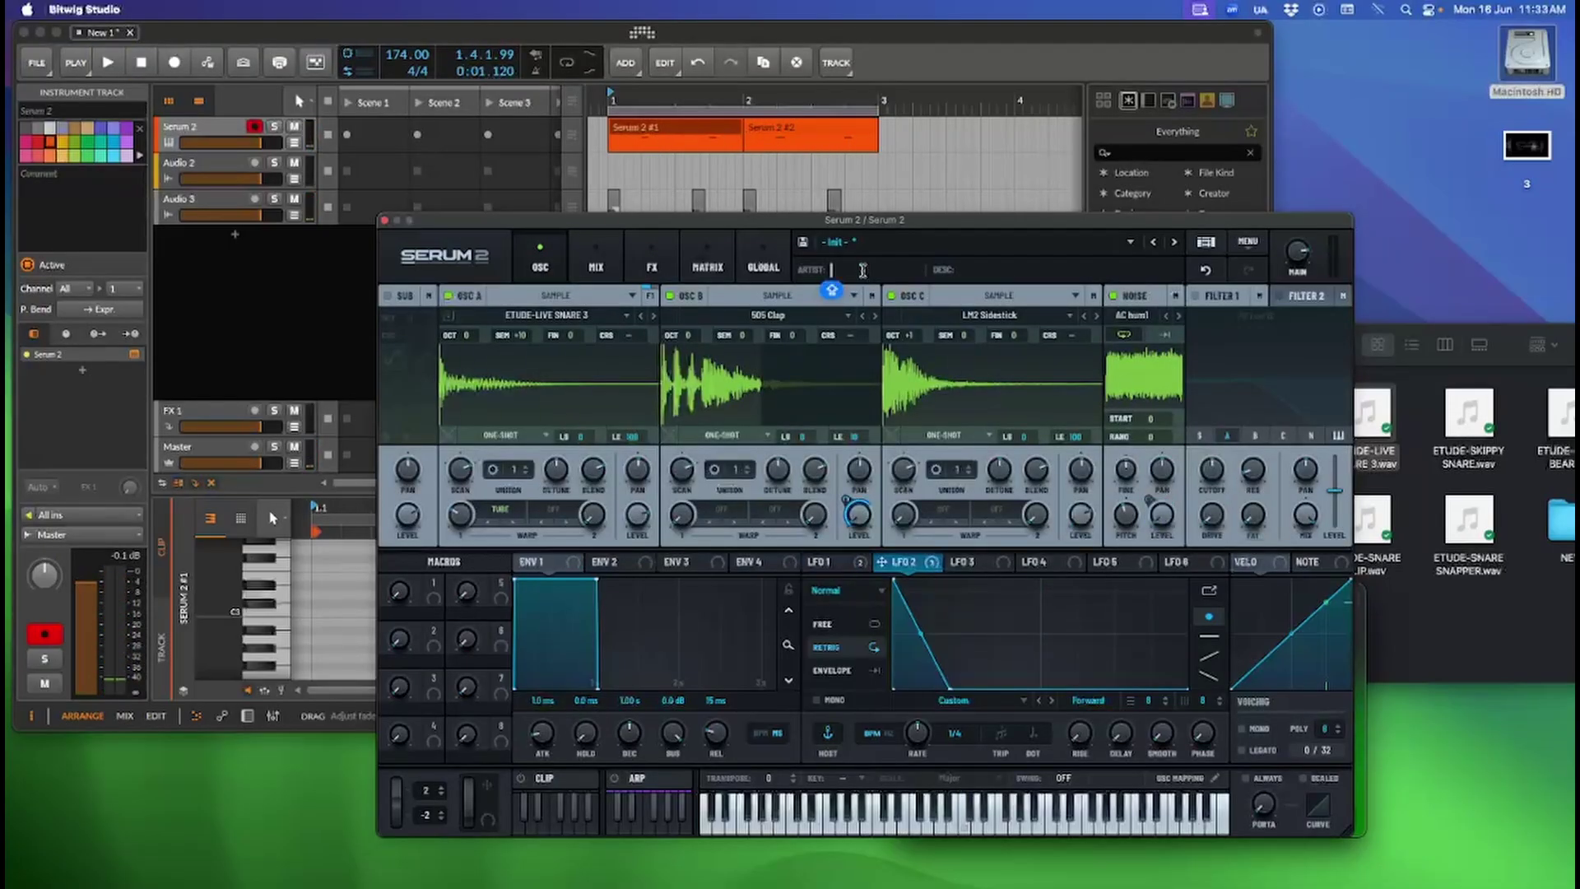
{"action": "type", "text": "ETUDE"}
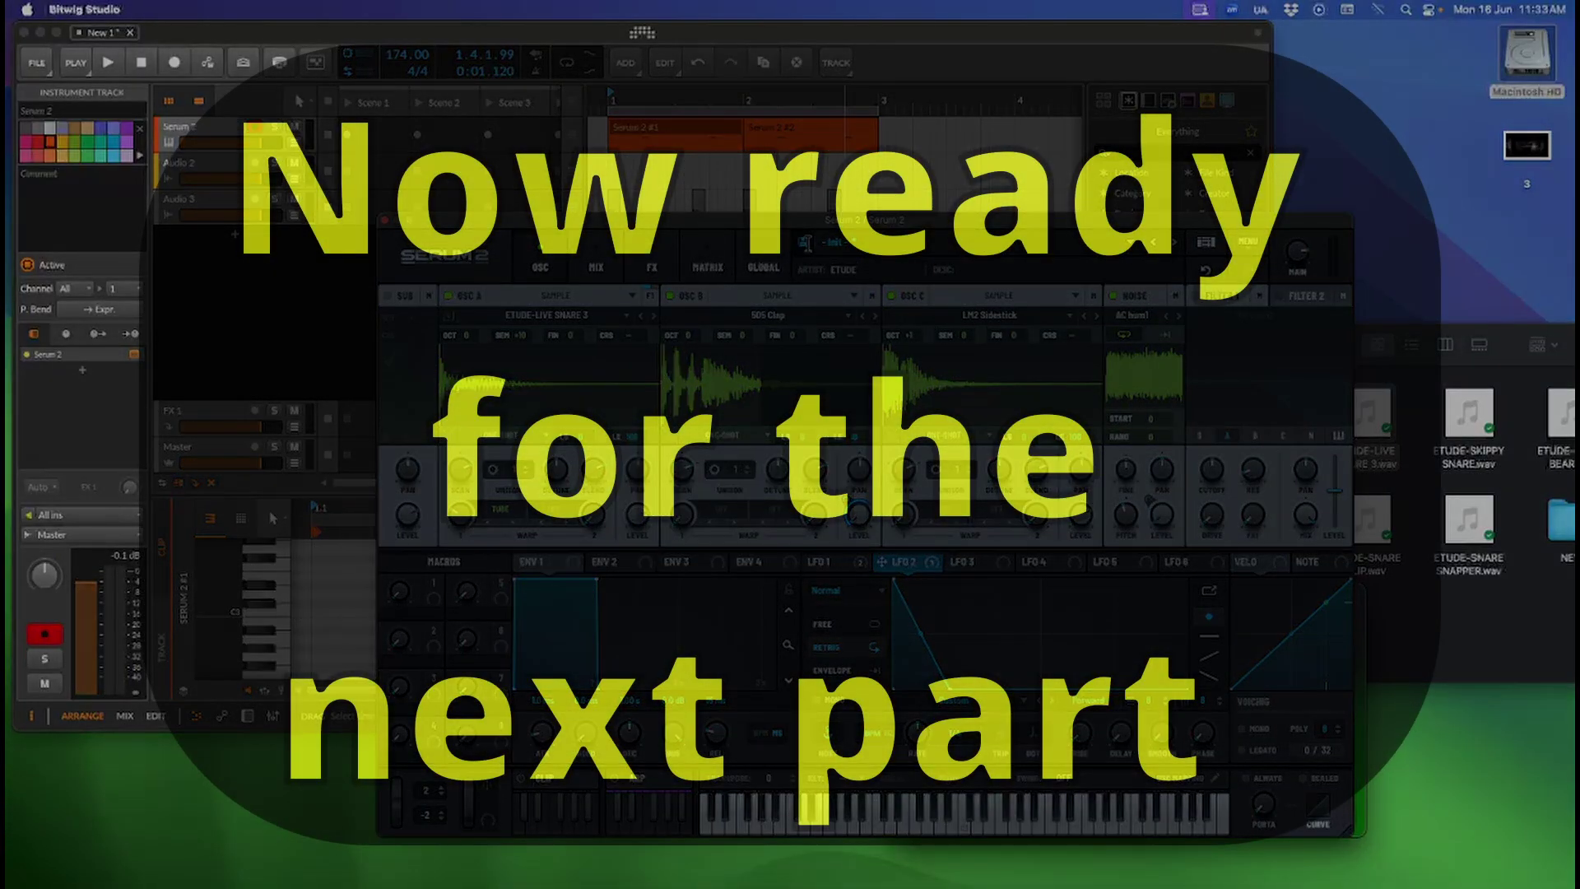
{"action": "left_click", "coordinate": [804, 242]}
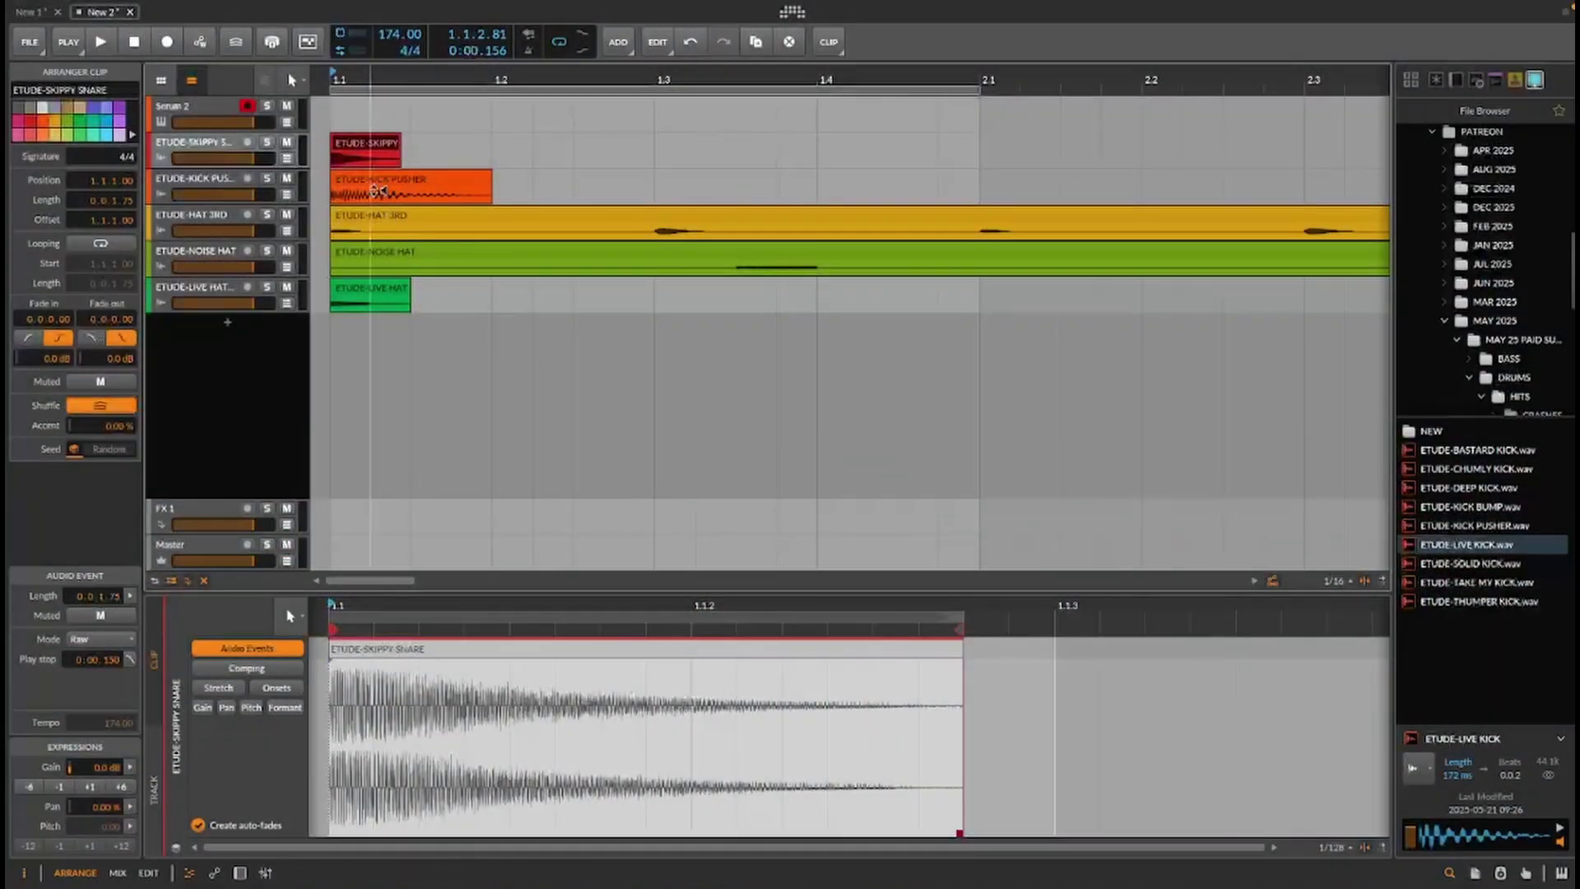
Switch to Finder and open the HITS folder inside DRUMS
{"action": "left_click", "coordinate": [48, 33]}
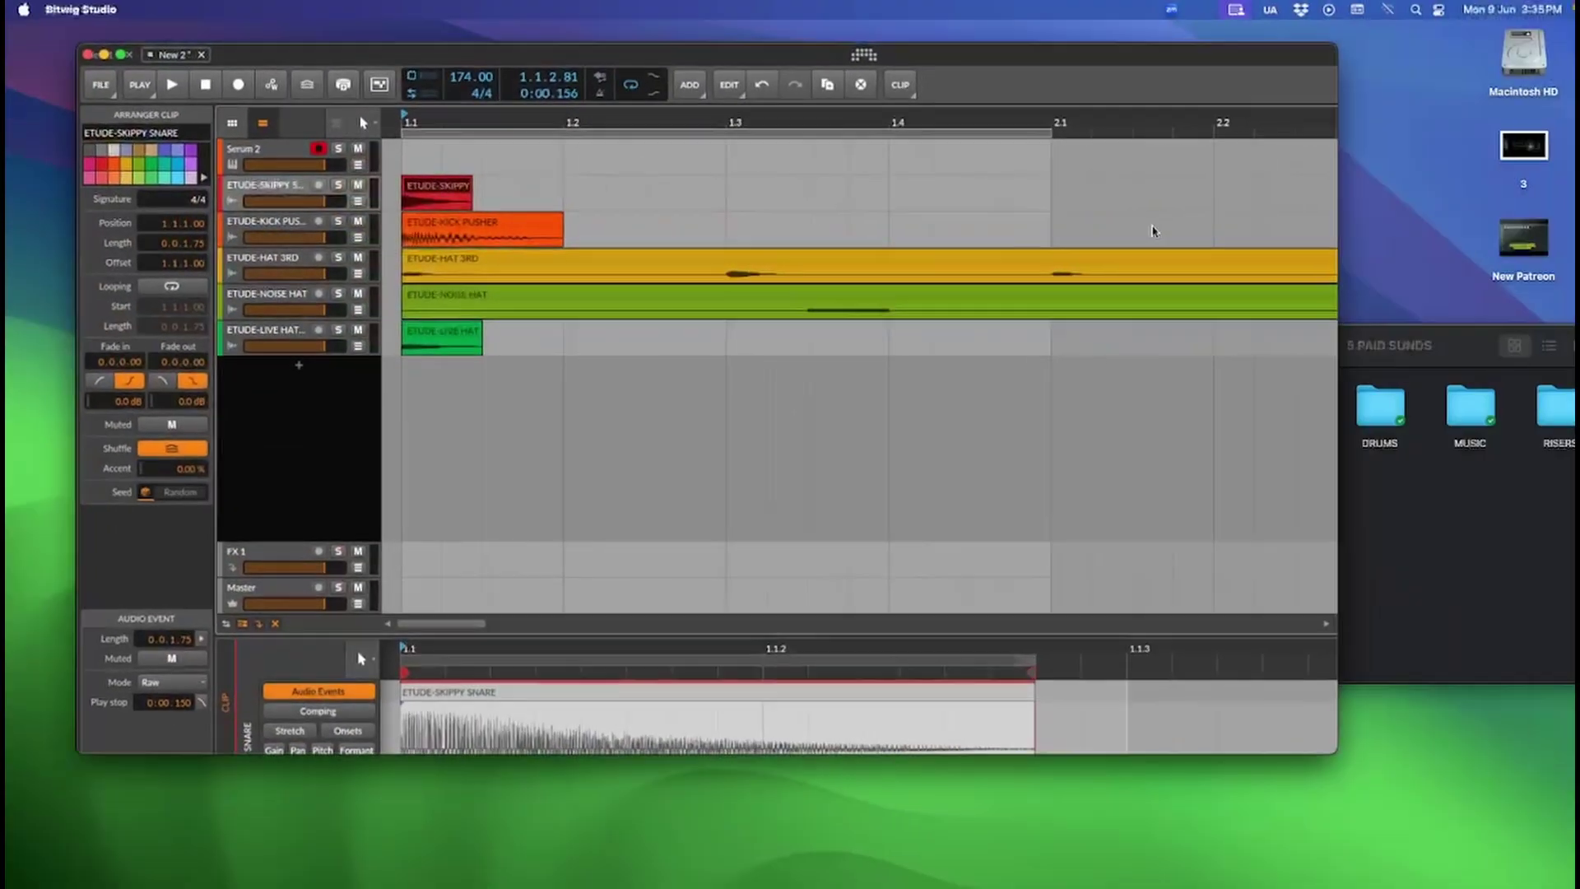
{"action": "left_click_drag", "start_coordinate": [1534, 354], "coordinate": [980, 167]}
{"action": "double_click", "coordinate": [911, 216]}
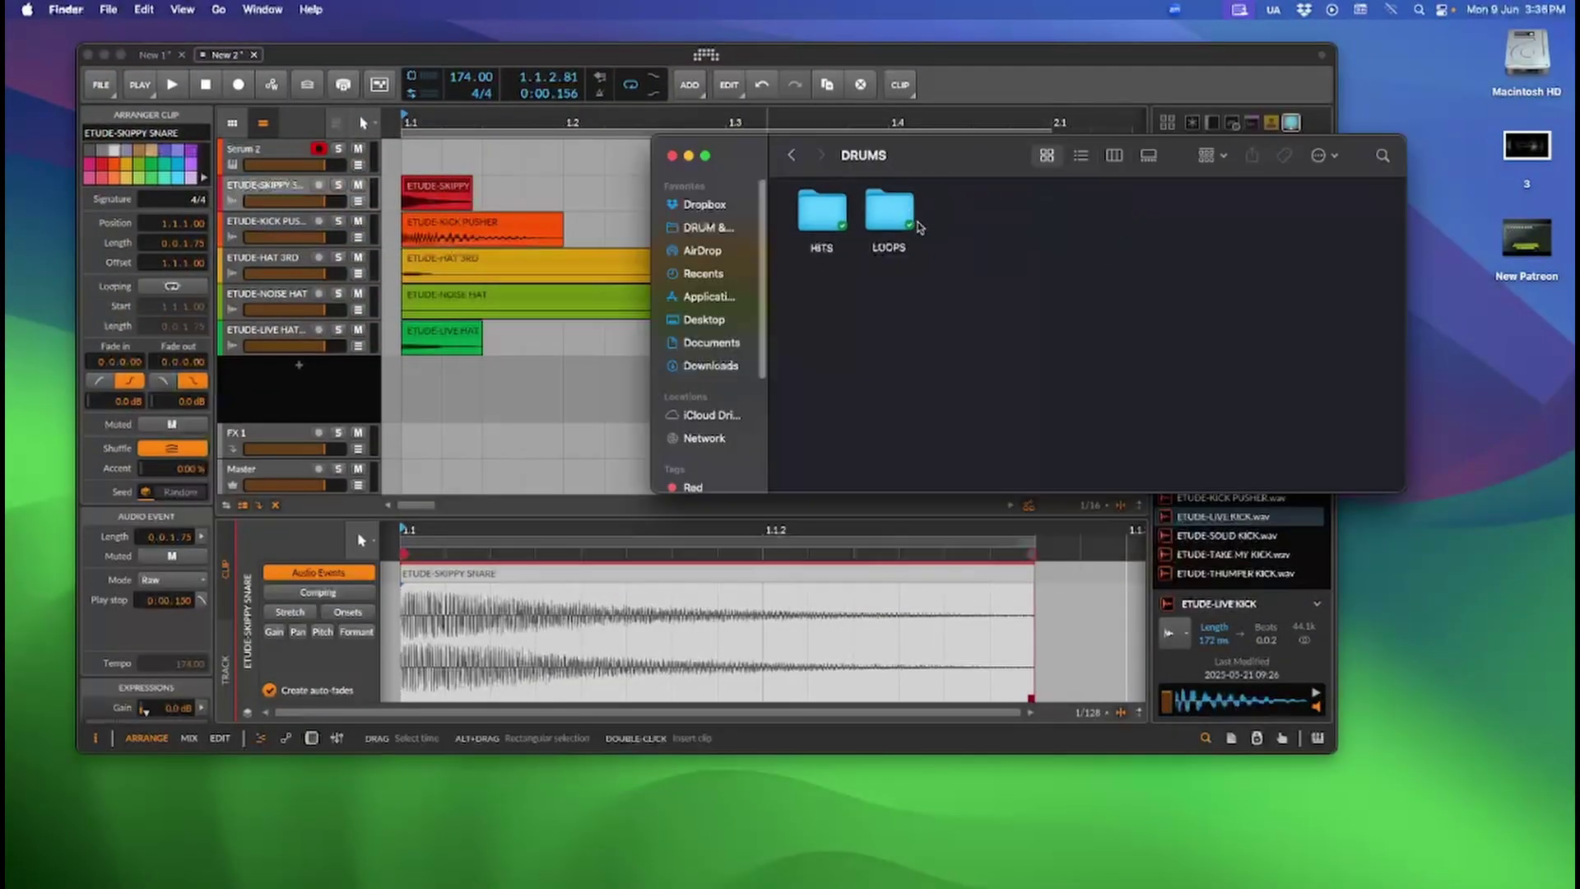
{"action": "double_click", "coordinate": [821, 221]}
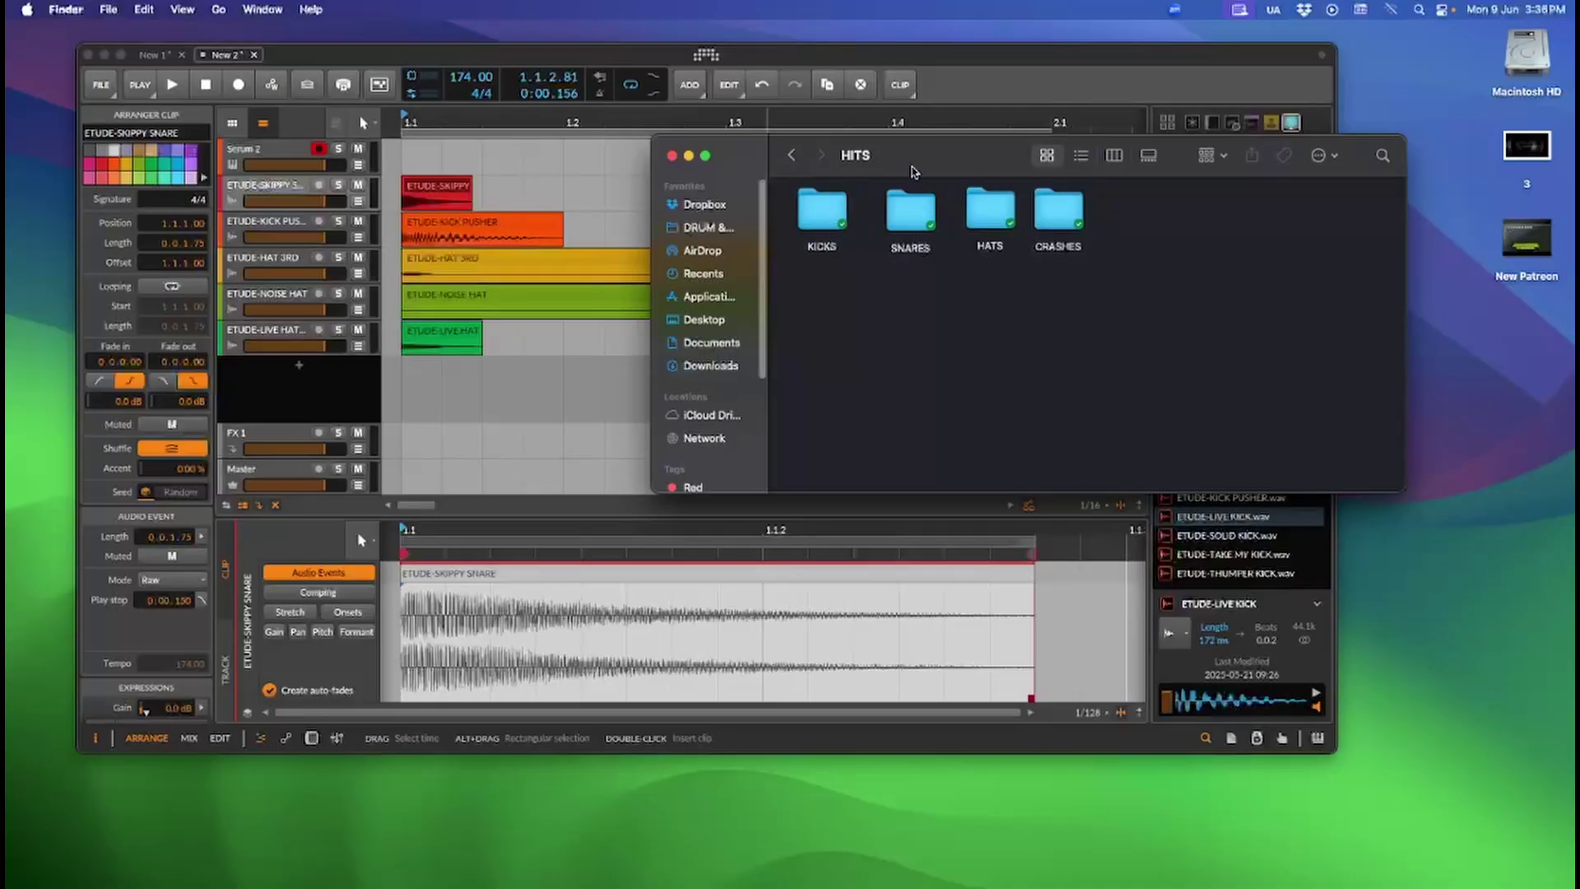
Look through the SNARES, KICKS, HATS and CRASHES sample folders, then minimise the Finder window
{"action": "double_click", "coordinate": [910, 211]}
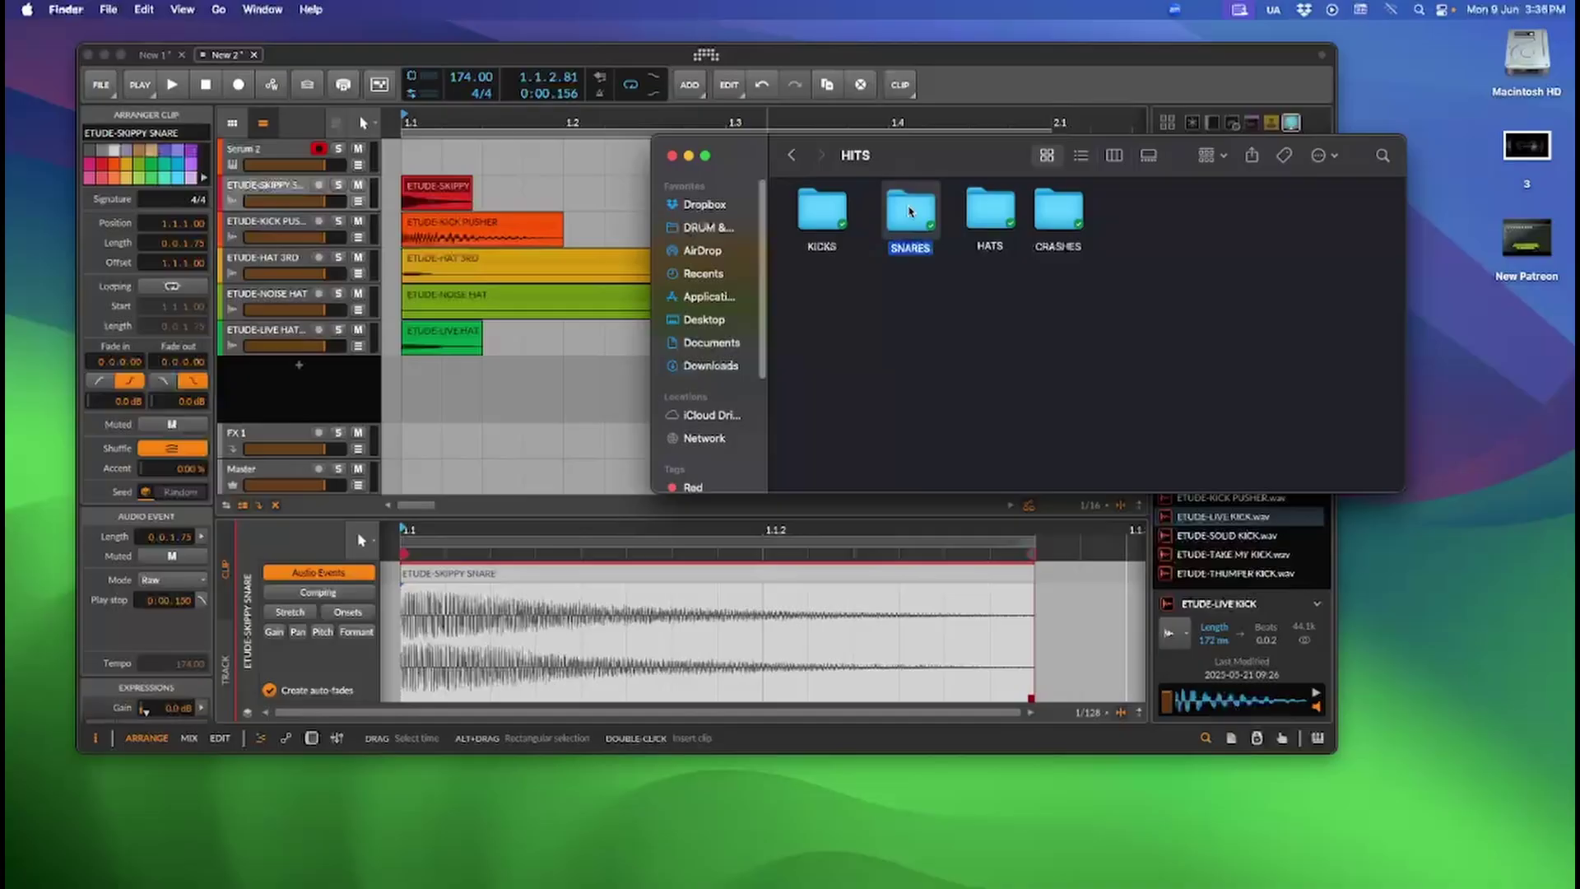
{"action": "key", "text": "super+bracketleft"}
{"action": "double_click", "coordinate": [833, 213]}
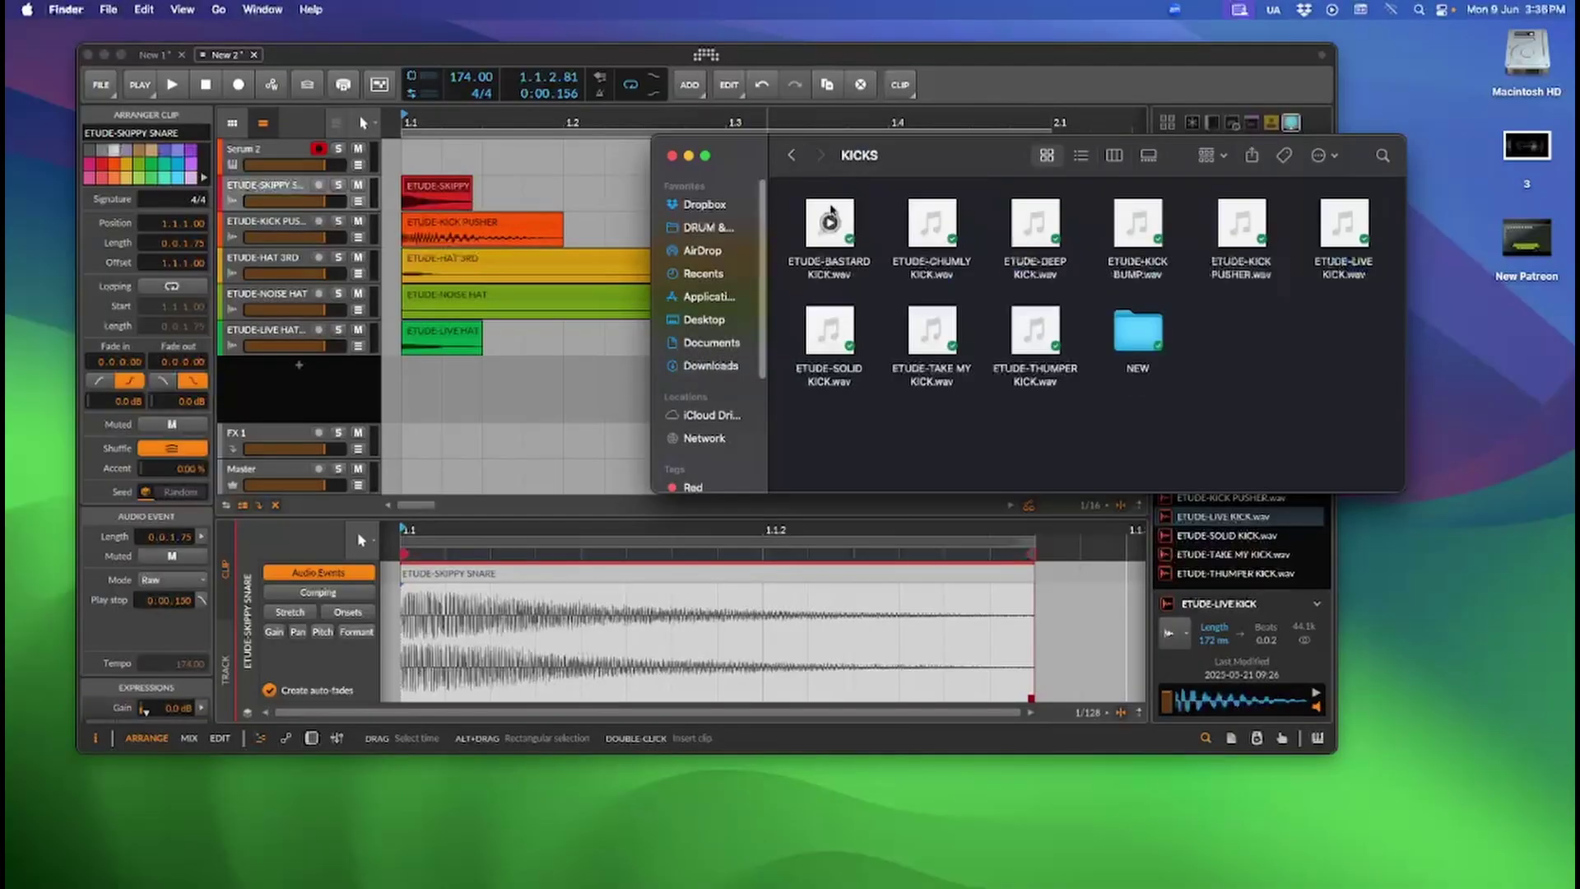
{"action": "left_click", "coordinate": [787, 154]}
{"action": "double_click", "coordinate": [987, 221]}
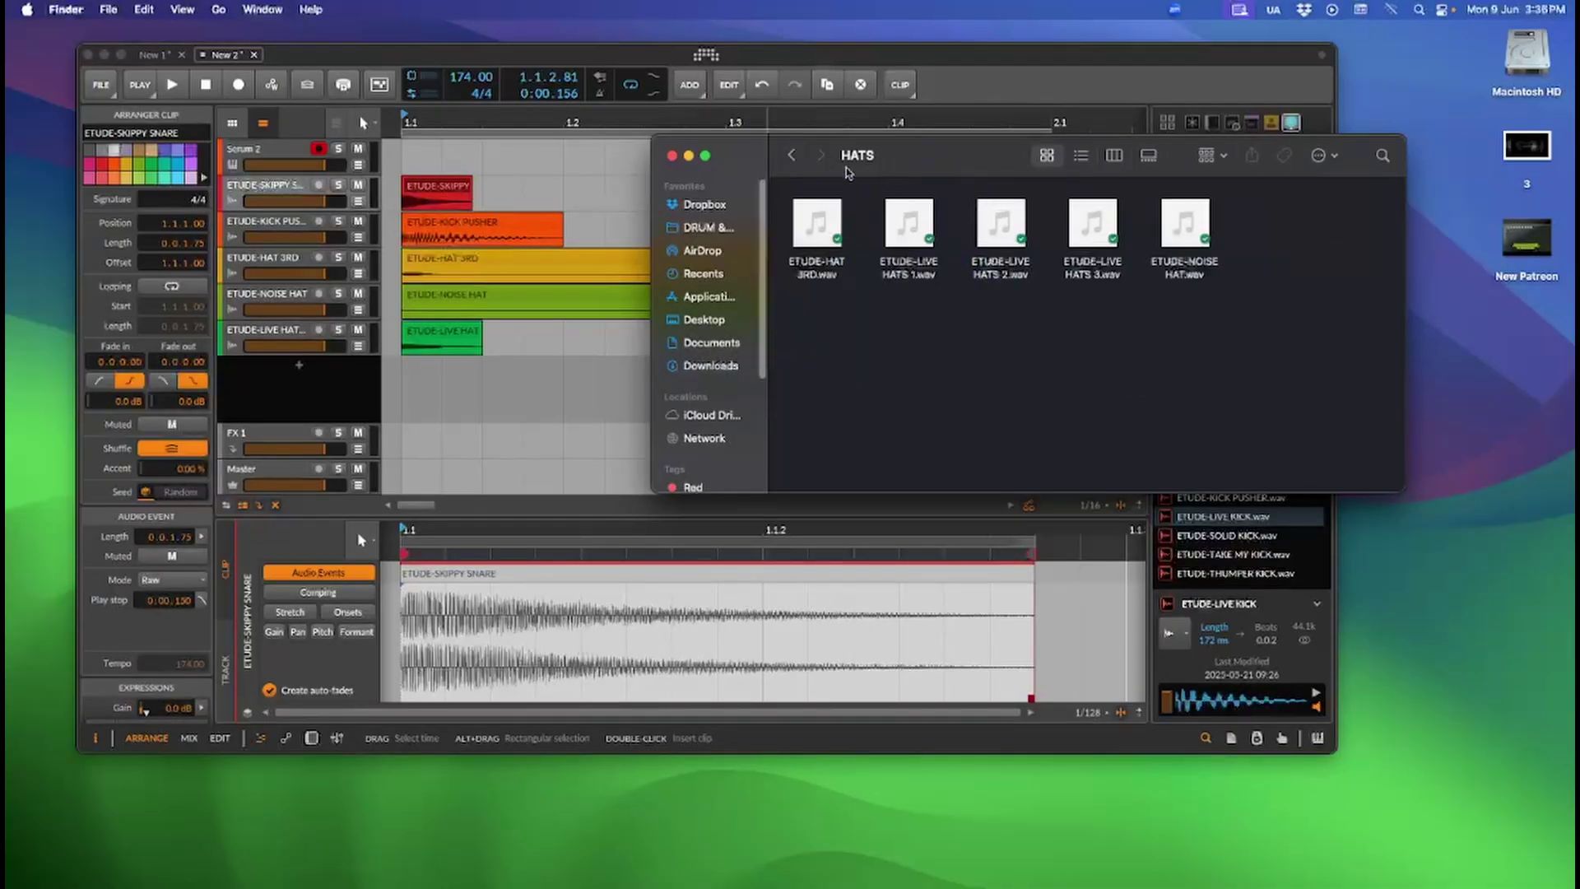
{"action": "left_click", "coordinate": [795, 154]}
{"action": "double_click", "coordinate": [1049, 224]}
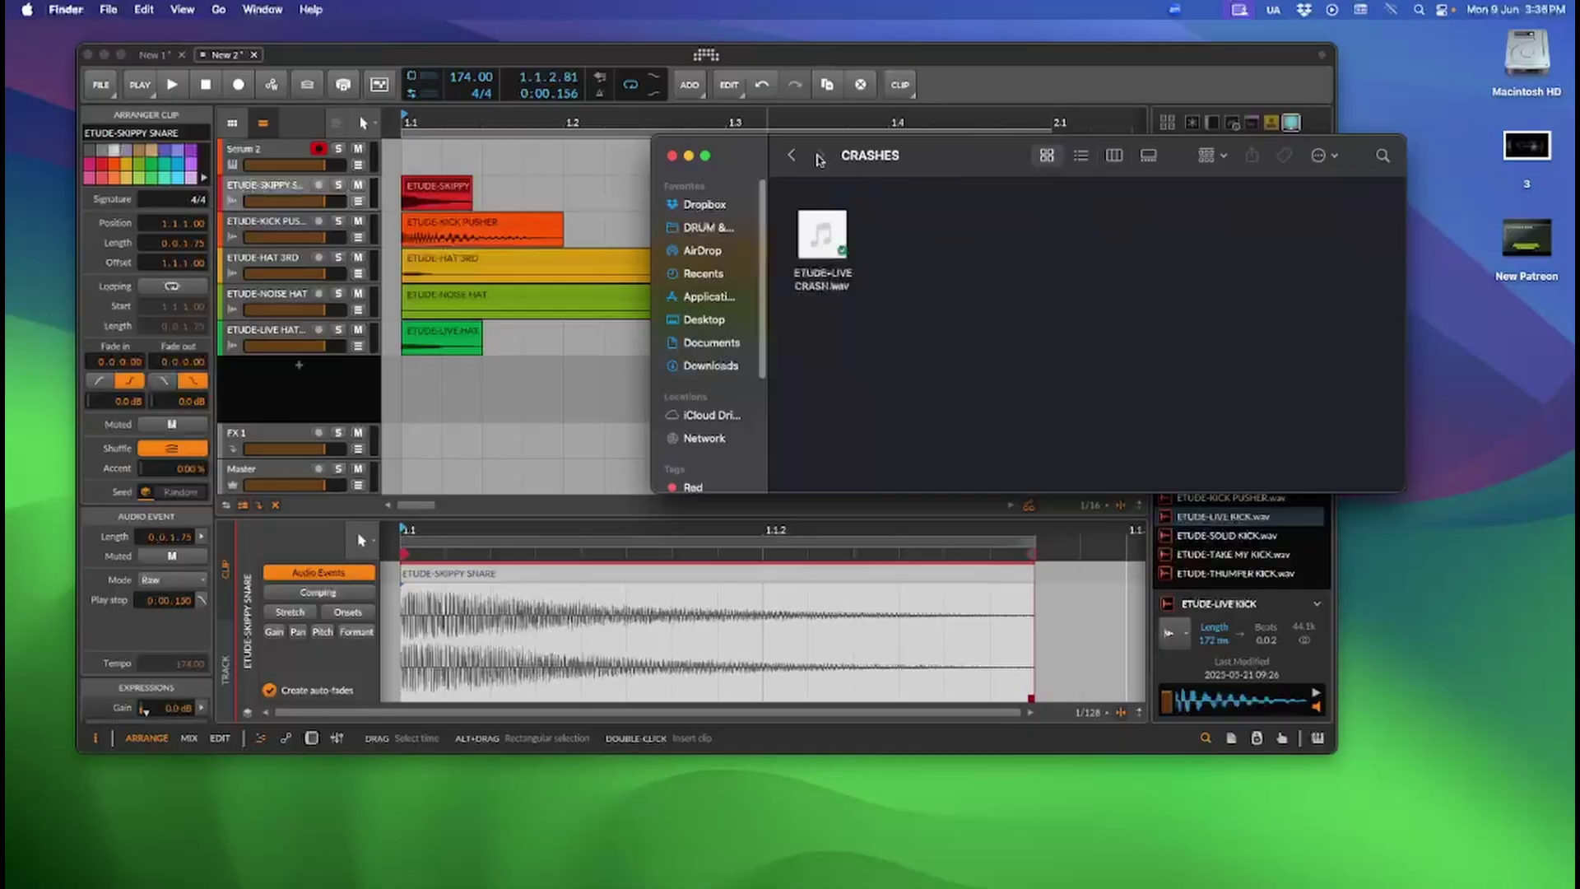
{"action": "left_click", "coordinate": [791, 157]}
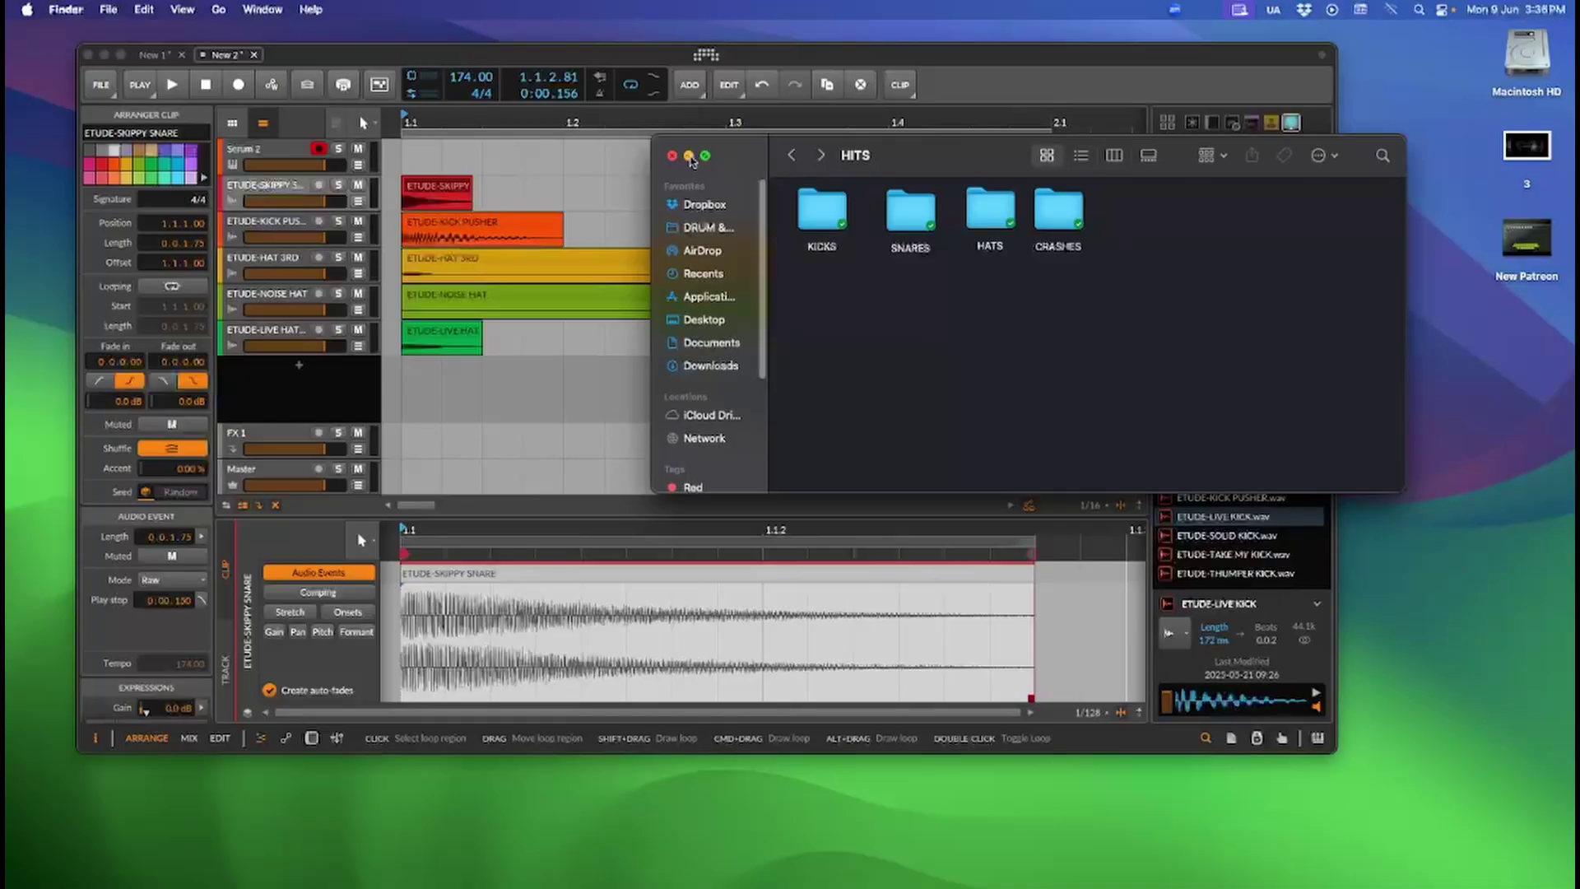
{"action": "left_click", "coordinate": [690, 156]}
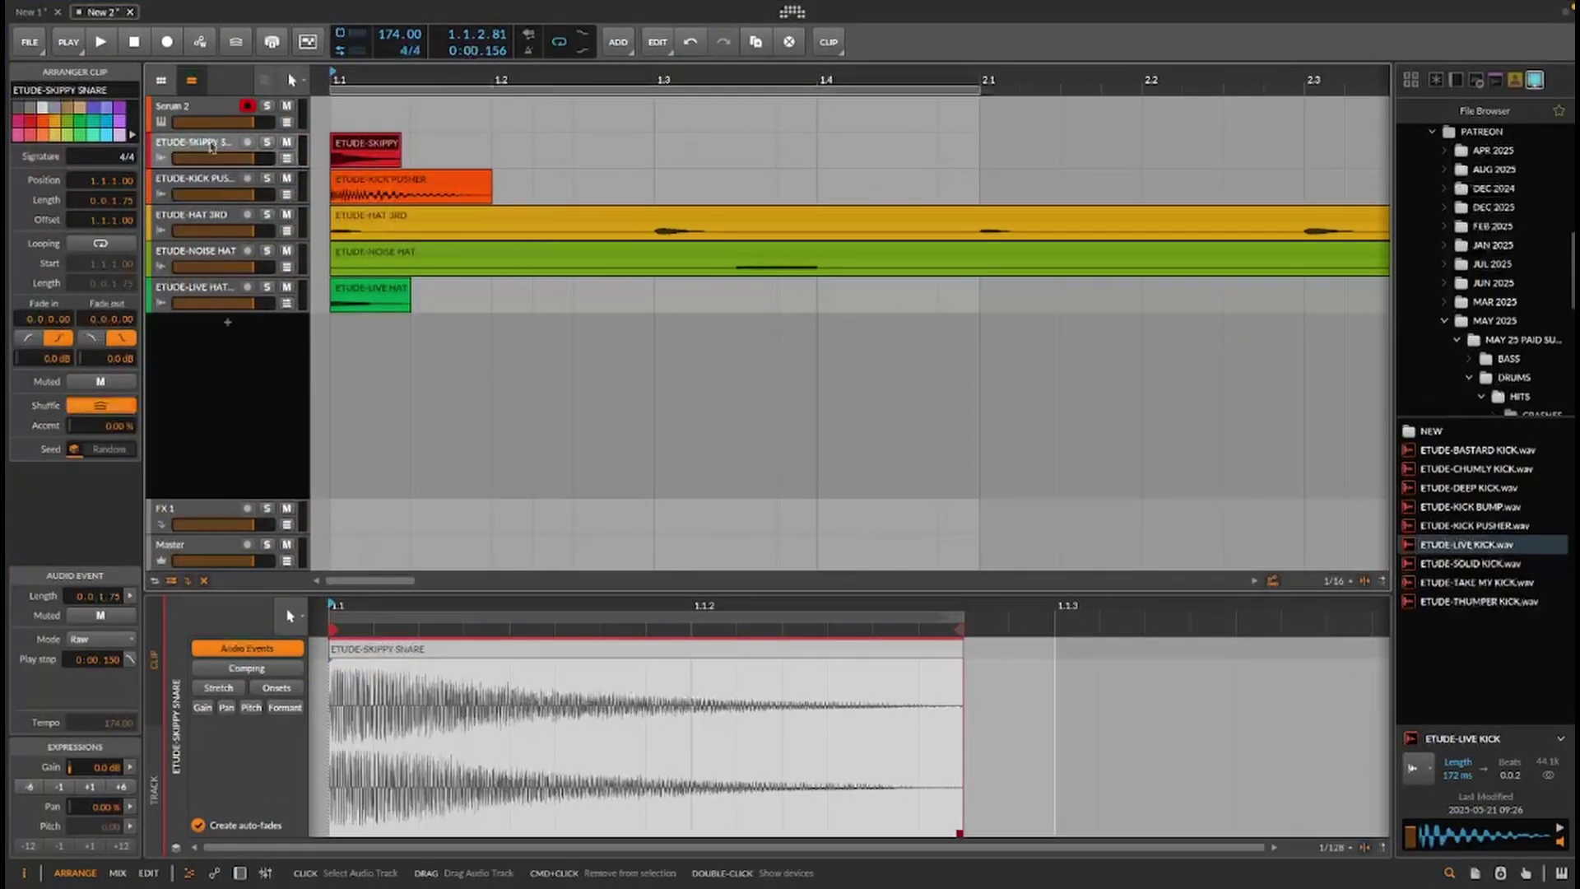
Move the ETUDE-KICK PUSHER track above the ETUDE-SKIPPY SNARE track in the Bitwig arrangement
{"action": "left_click", "coordinate": [206, 153]}
{"action": "left_click", "coordinate": [199, 182]}
{"action": "left_click_drag", "start_coordinate": [199, 162], "coordinate": [199, 144]}
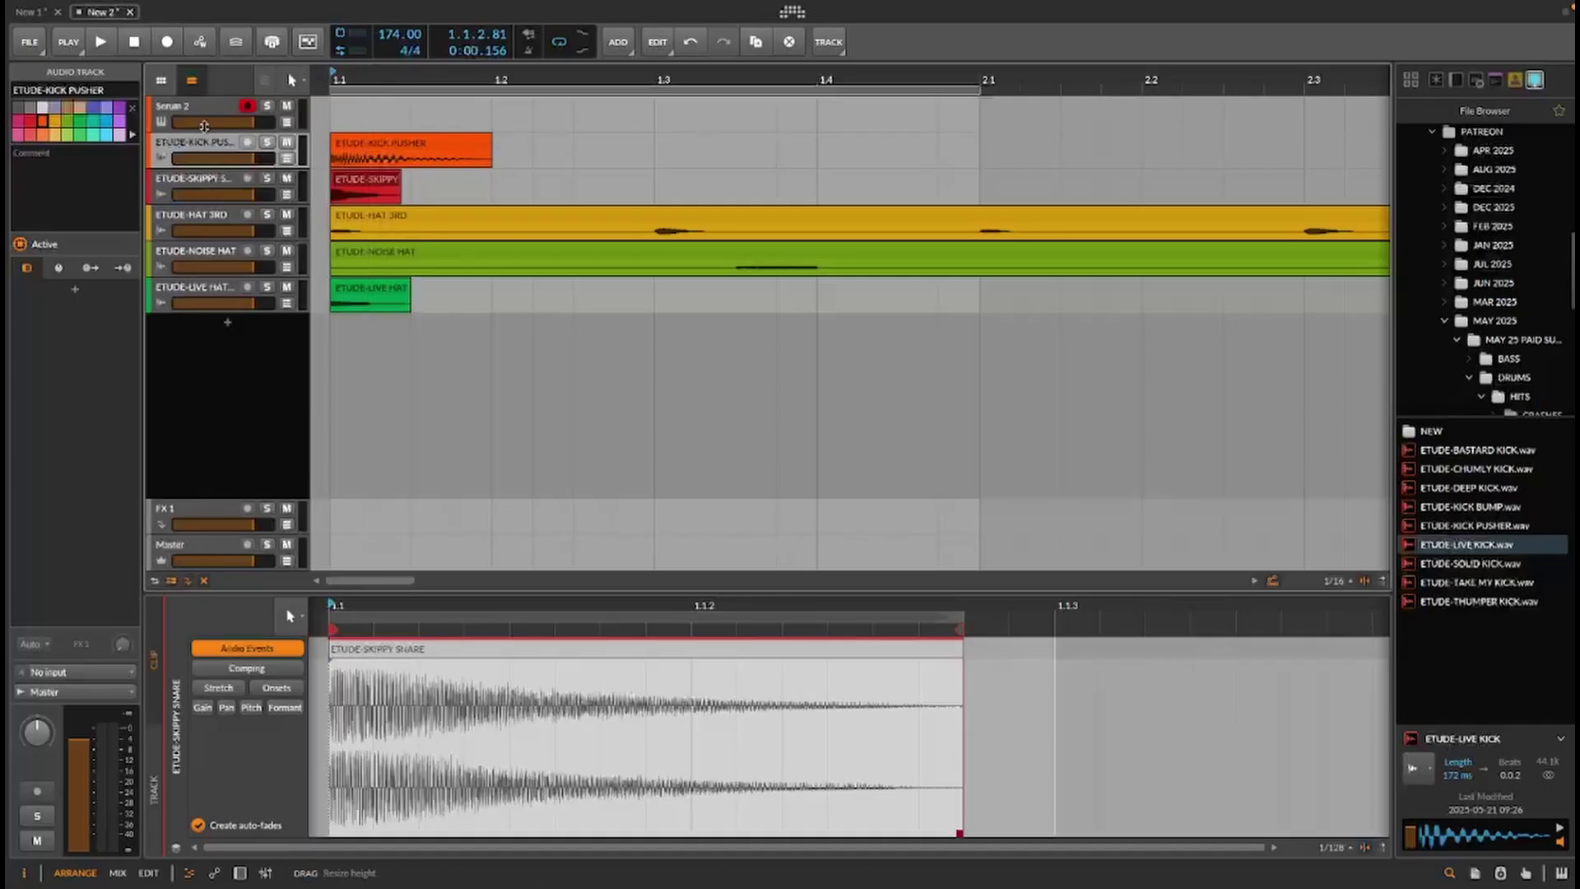
Solo and play the ETUDE-KICK PUSHER track, followed by the ETUDE-SKIPPY SNARE track, clearing each solo after listening
{"action": "left_click", "coordinate": [267, 142]}
{"action": "key", "text": "space"}
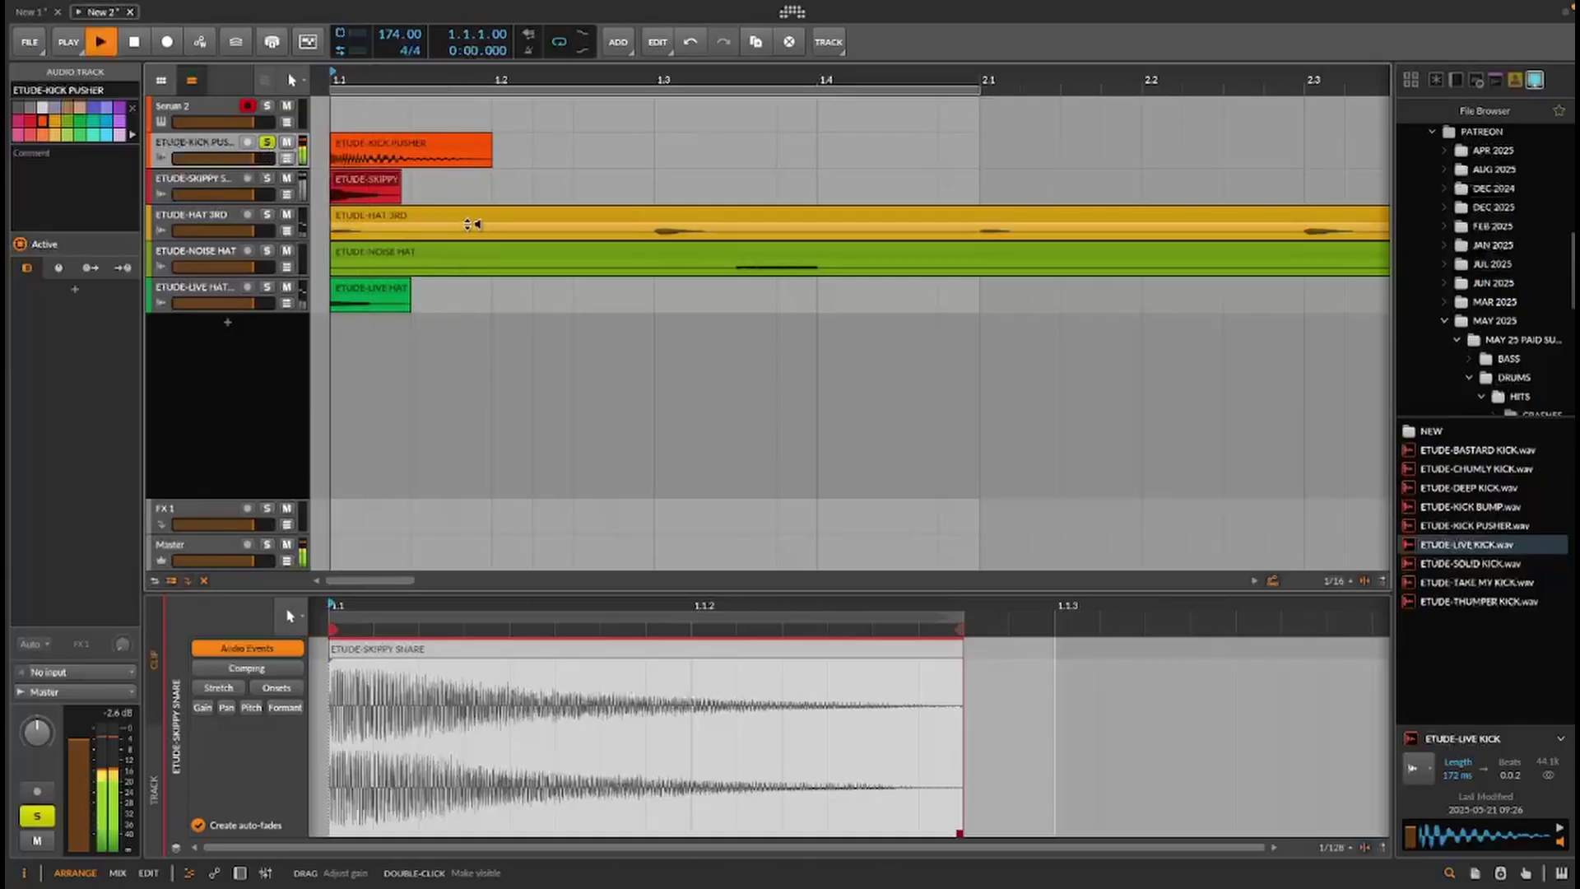
{"action": "key", "text": "space"}
{"action": "left_click", "coordinate": [267, 143]}
{"action": "left_click", "coordinate": [267, 178]}
{"action": "key", "text": "space"}
{"action": "key", "text": "space"}
{"action": "left_click", "coordinate": [266, 177]}
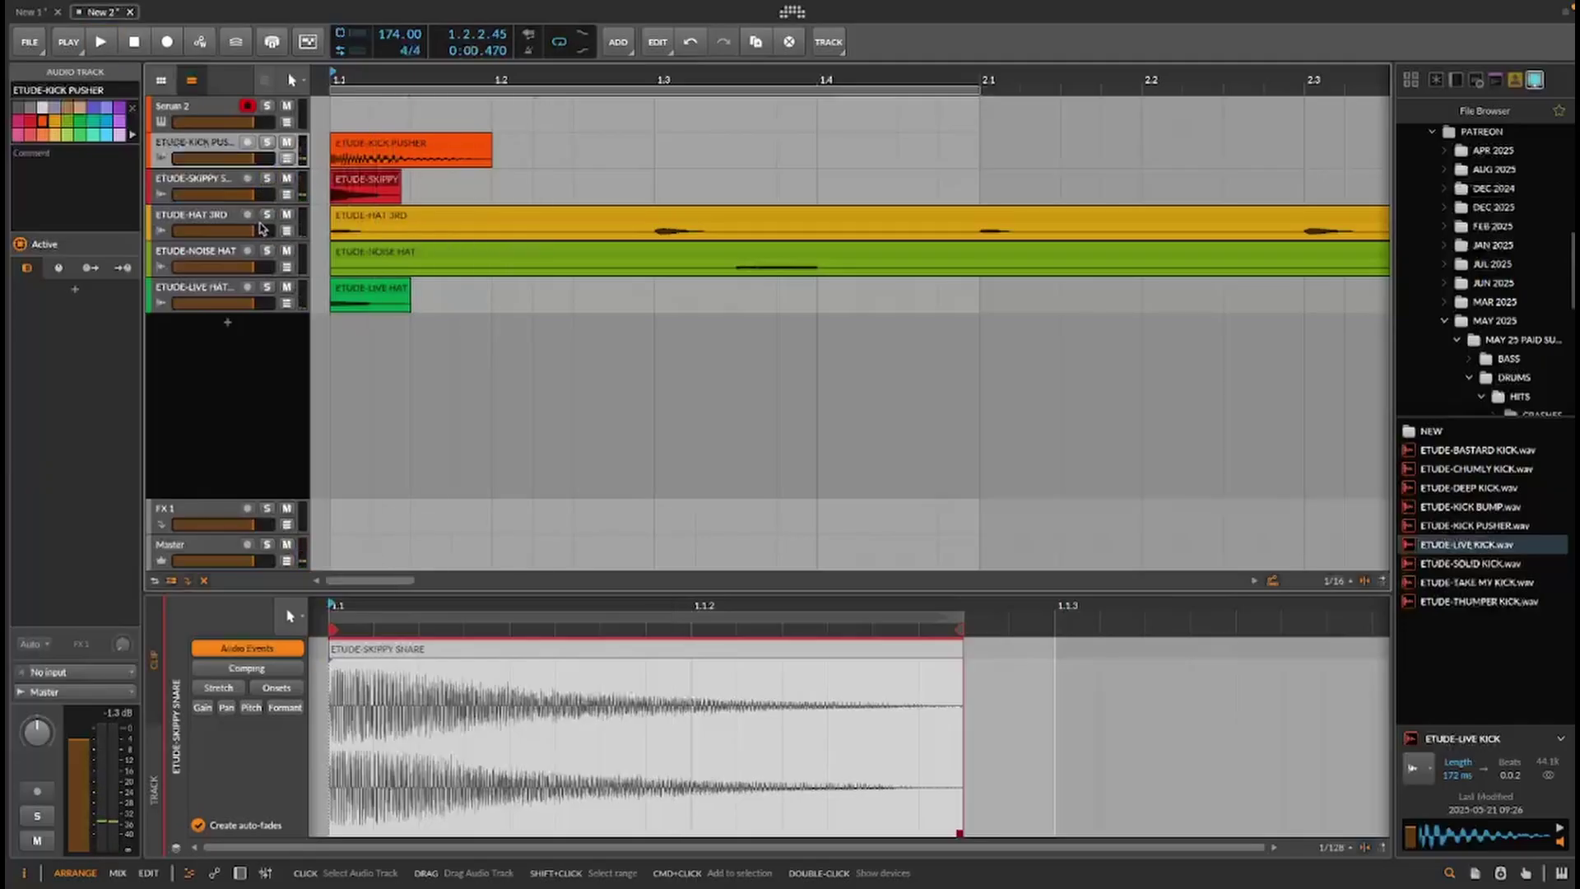
Solo and play the ETUDE-HAT 3RD track, clearing its solo after listening
{"action": "left_click", "coordinate": [267, 214]}
{"action": "key", "text": "space"}
{"action": "key", "text": "space"}
{"action": "key", "text": "space"}
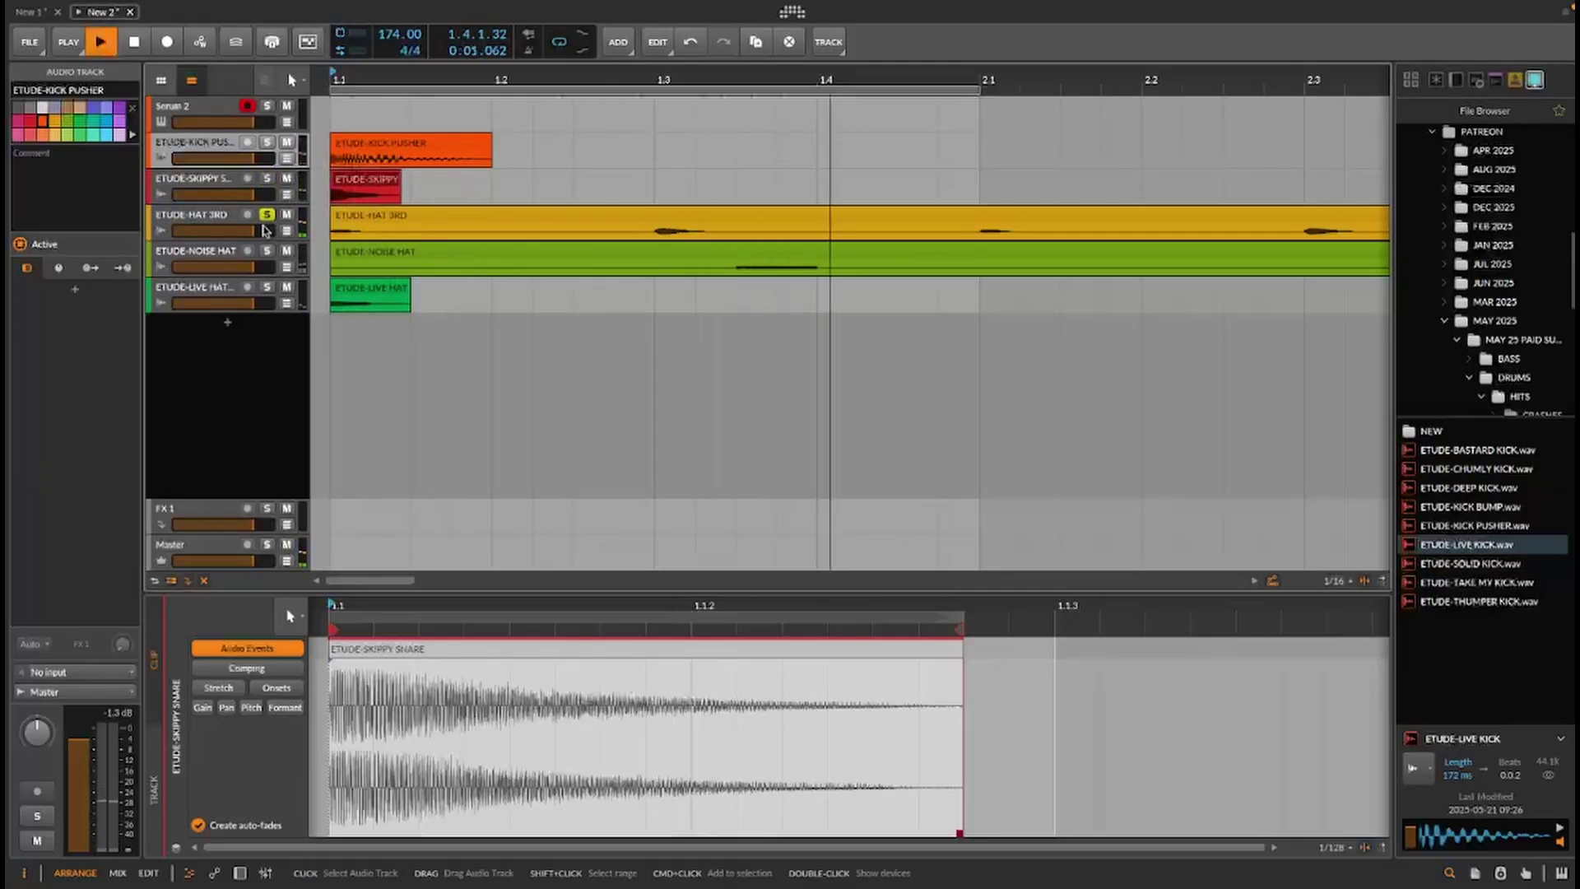
{"action": "key", "text": "space"}
{"action": "left_click", "coordinate": [266, 215]}
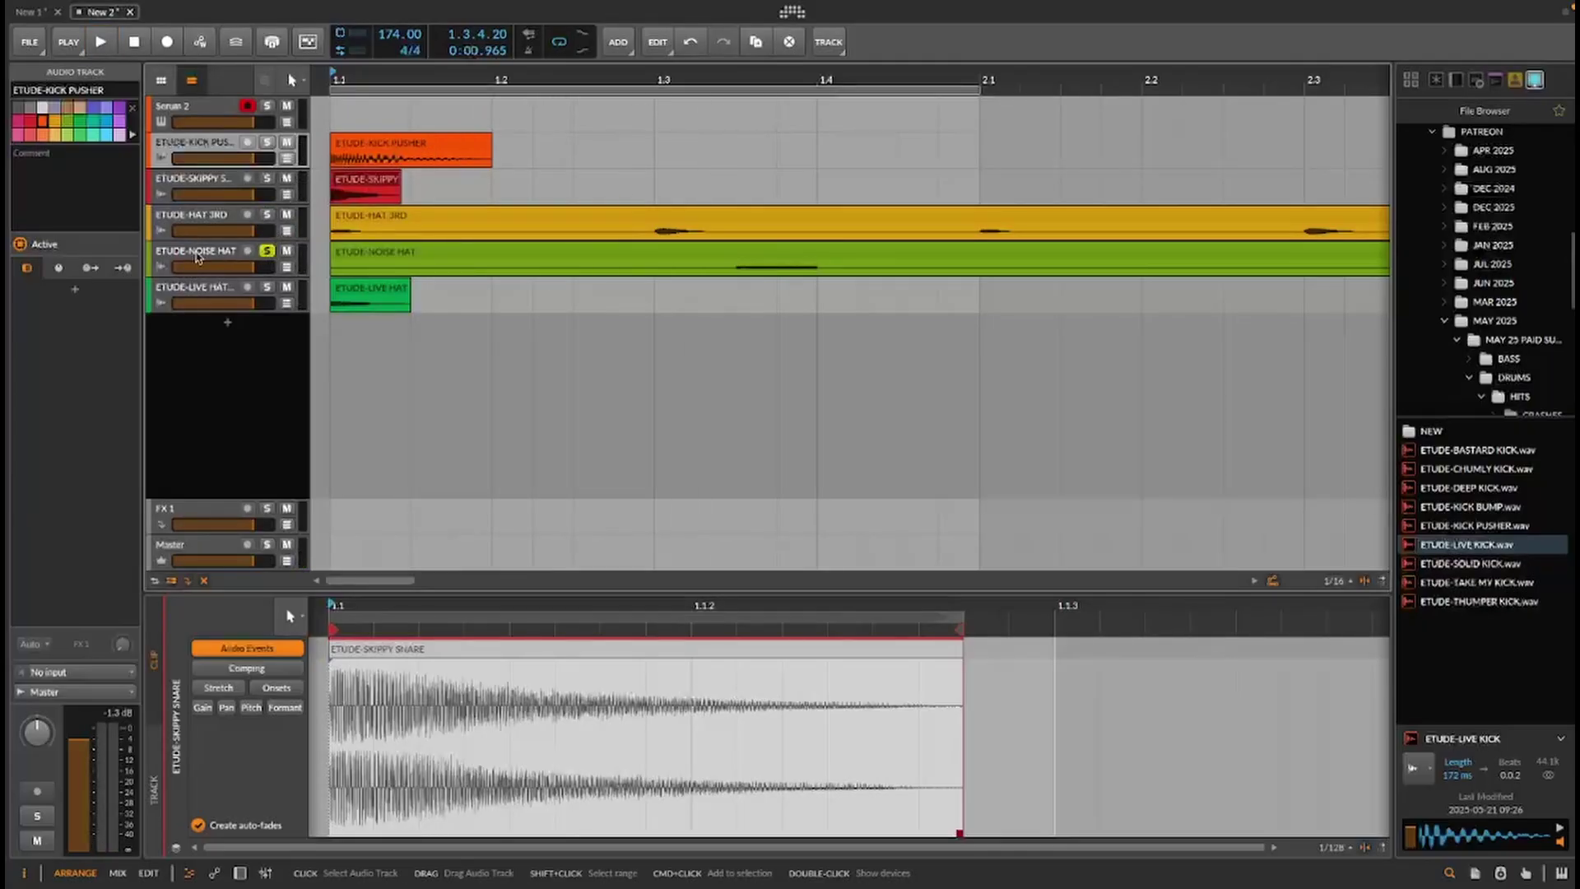
Solo and play the ETUDE-NOISE HAT track
{"action": "left_click", "coordinate": [266, 251]}
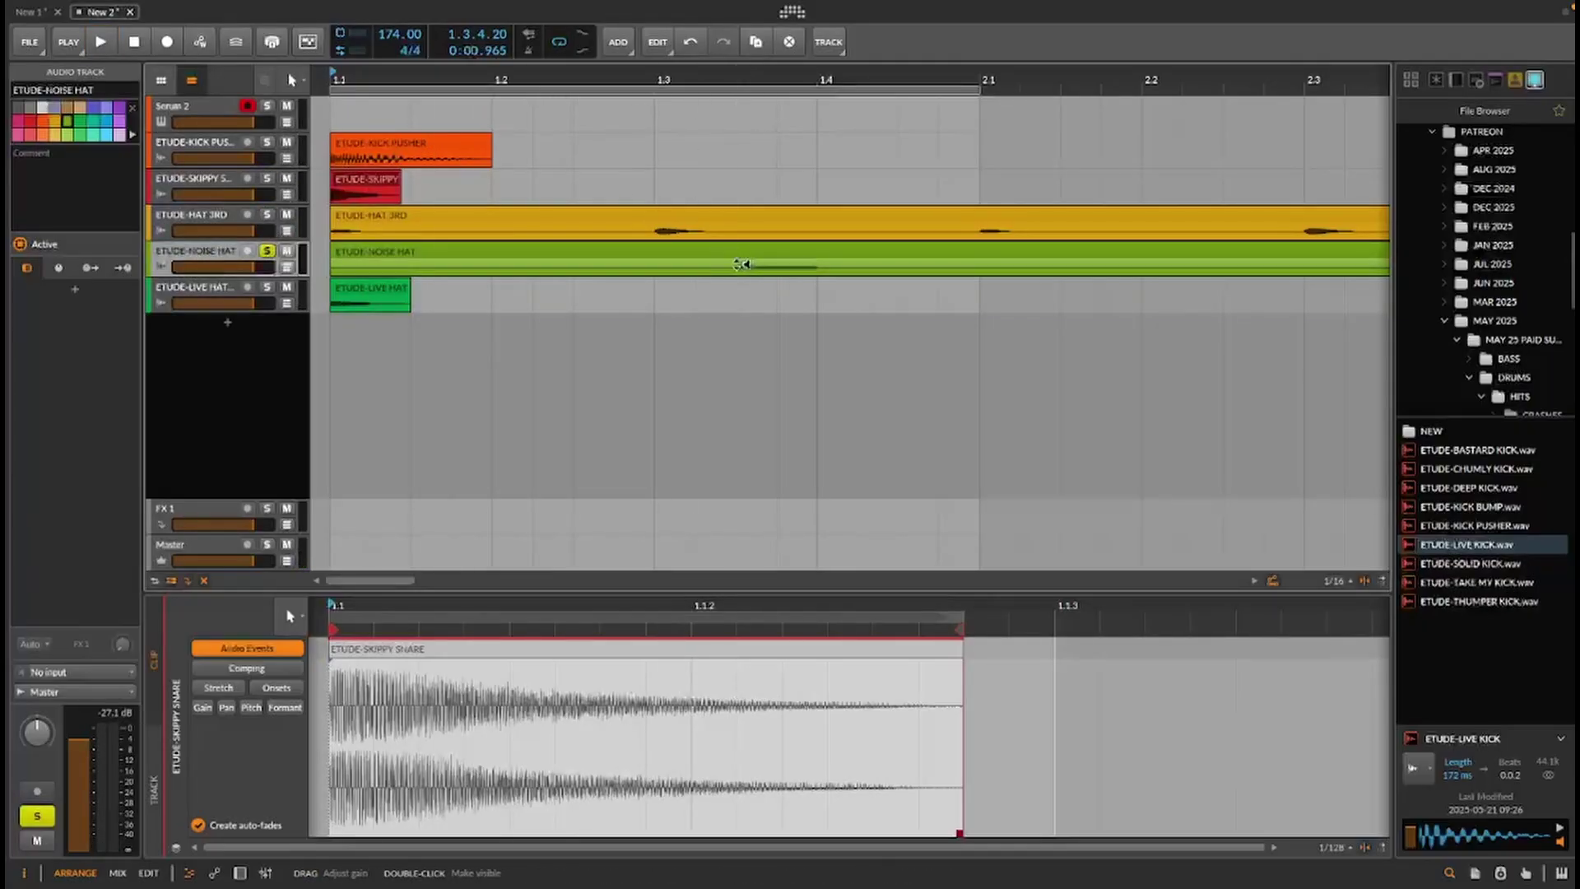
{"action": "key", "text": "space"}
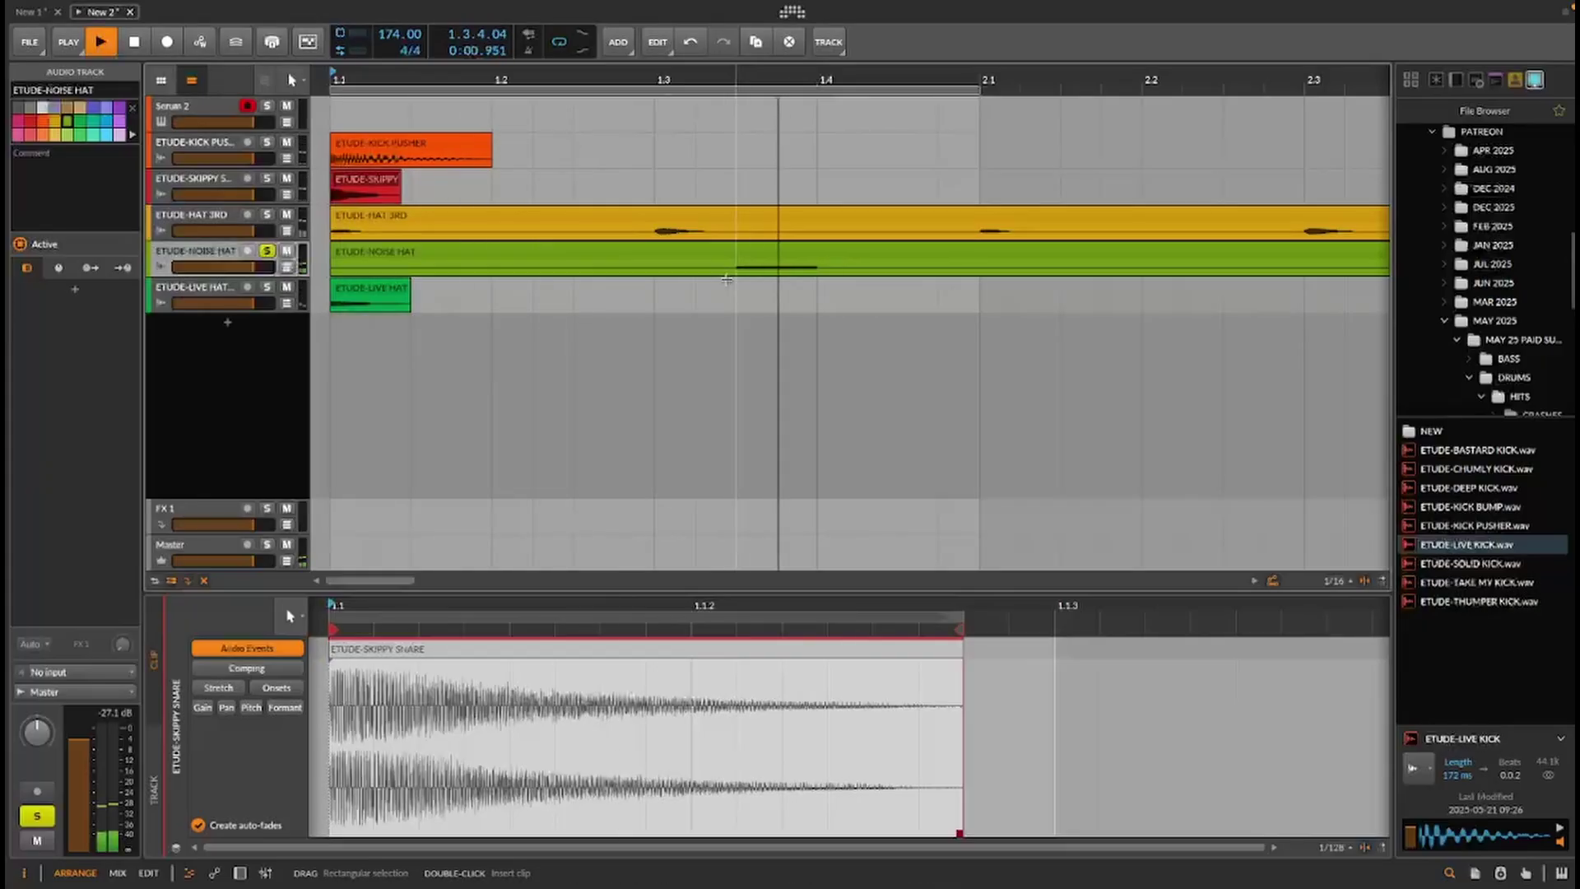
{"action": "key", "text": "space"}
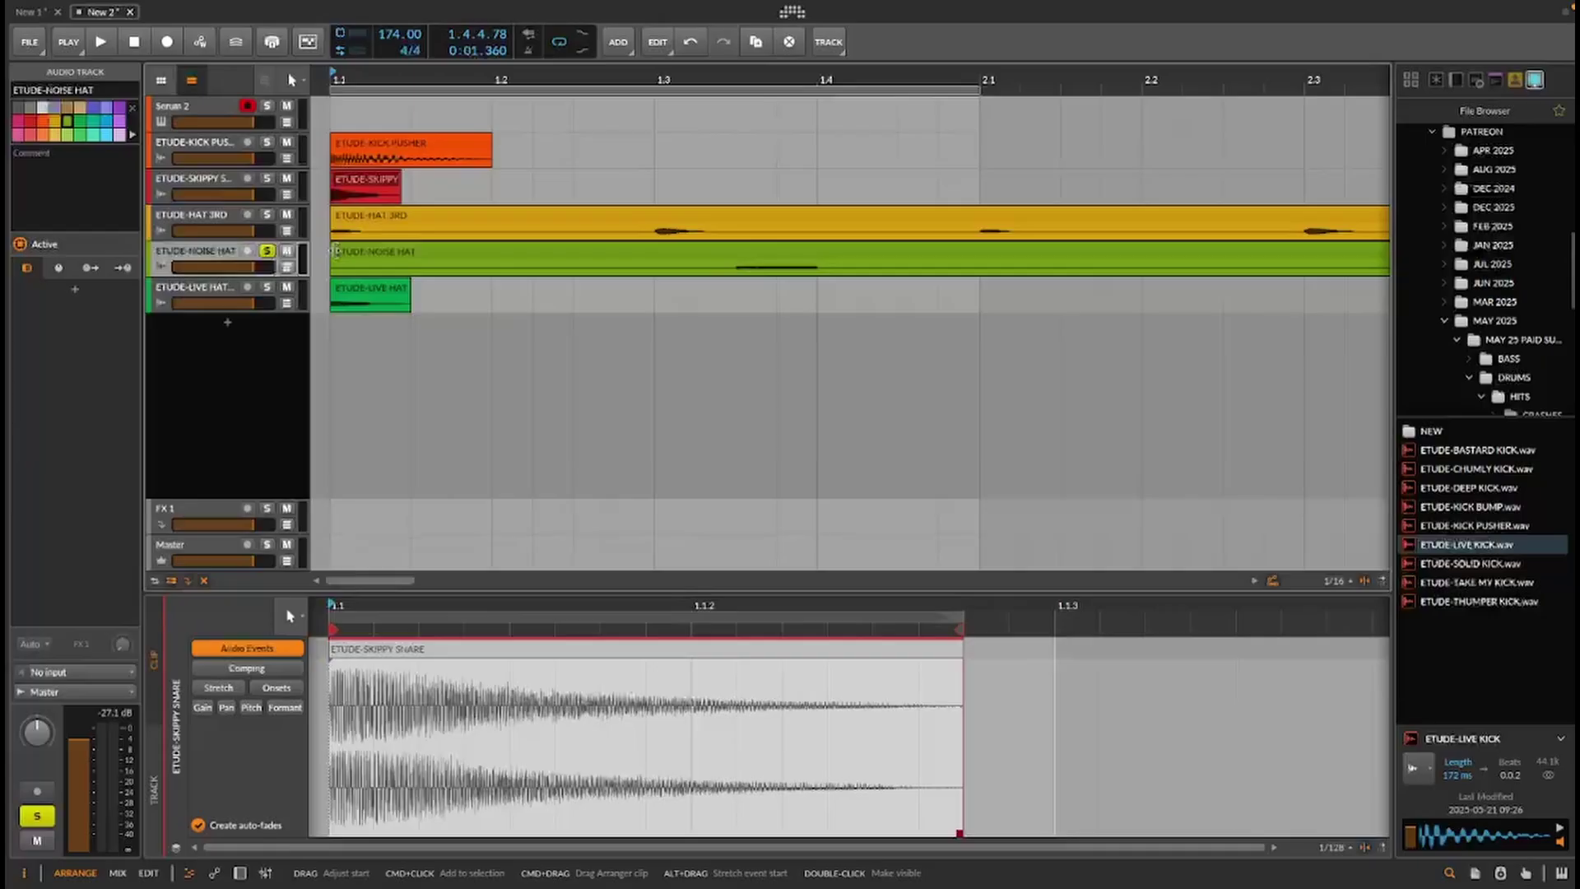
Solo the ETUDE-LIVE HATS 1 track in place of ETUDE-NOISE HAT and play it
{"action": "left_click", "coordinate": [368, 290]}
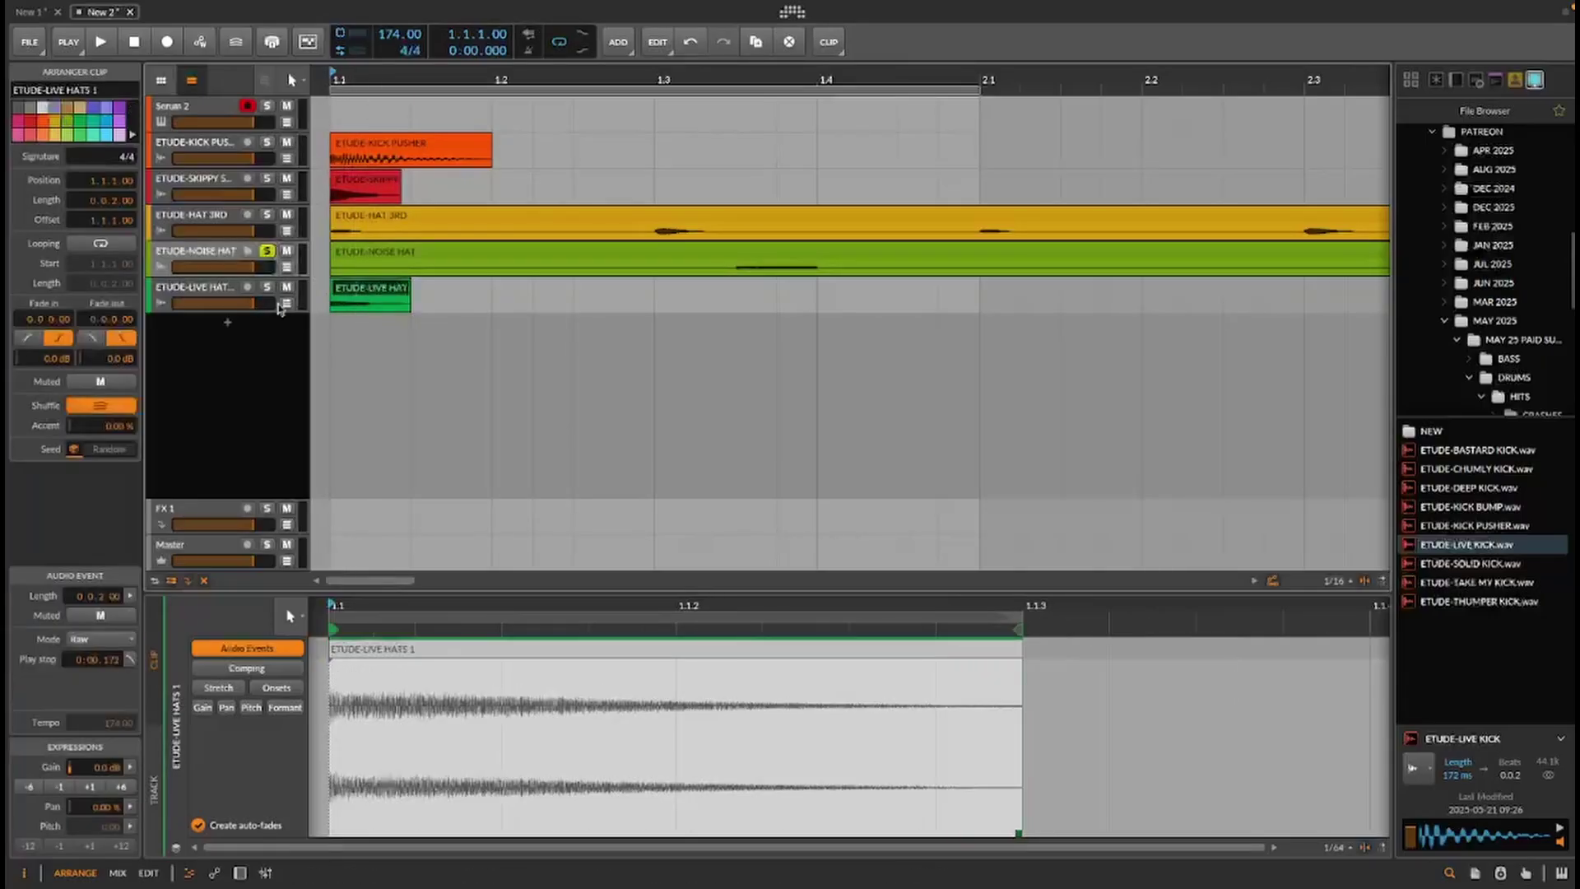
{"action": "left_click", "coordinate": [266, 287]}
{"action": "left_click", "coordinate": [267, 250]}
{"action": "key", "text": "space"}
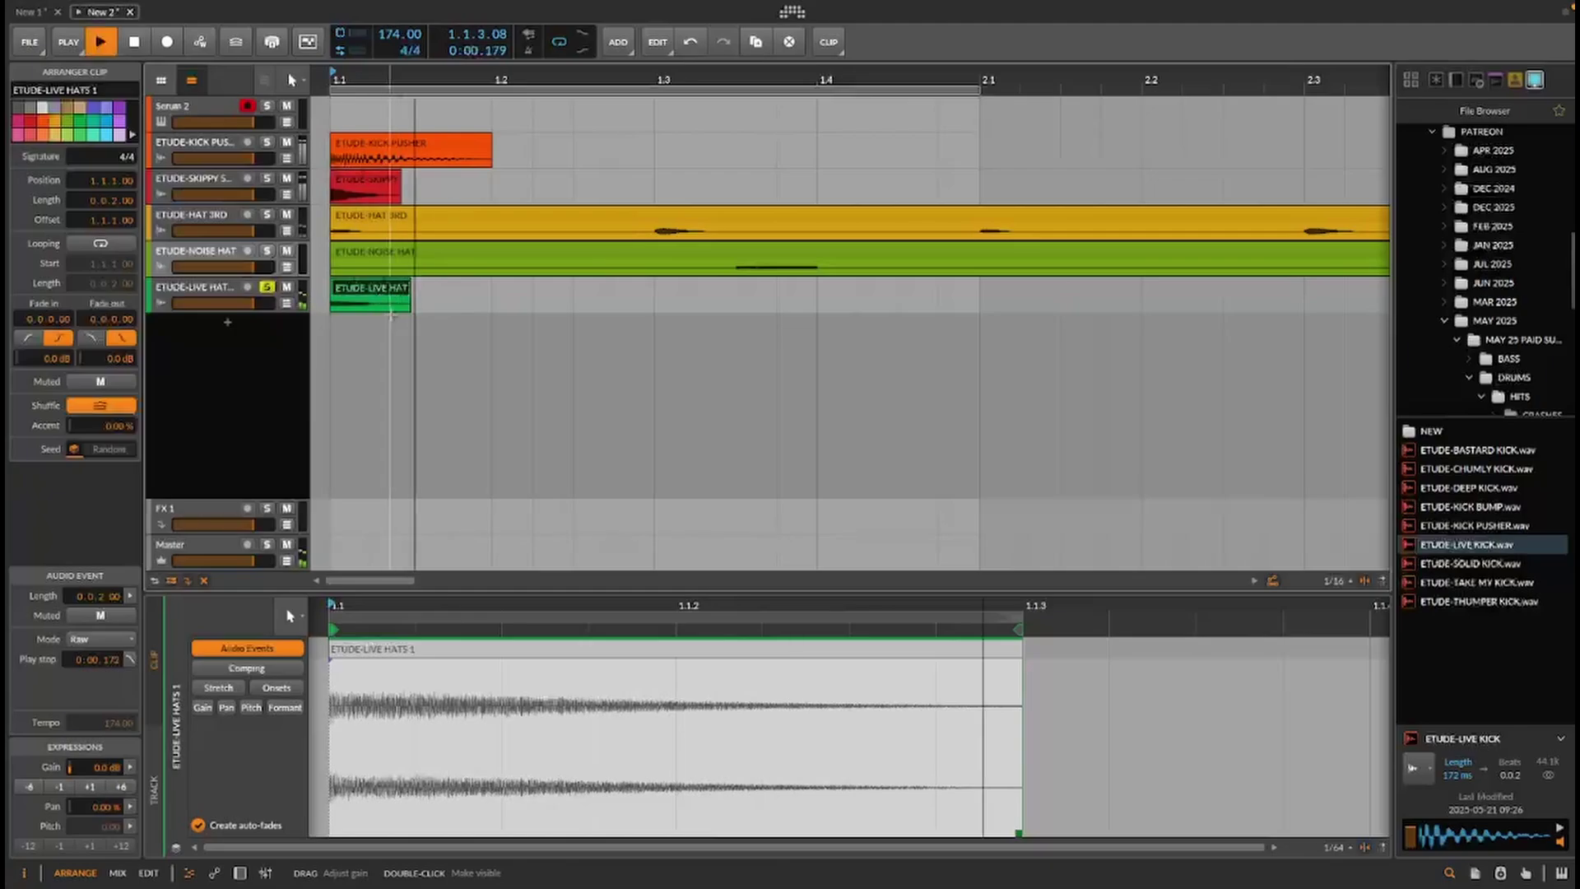
{"action": "key", "text": "space"}
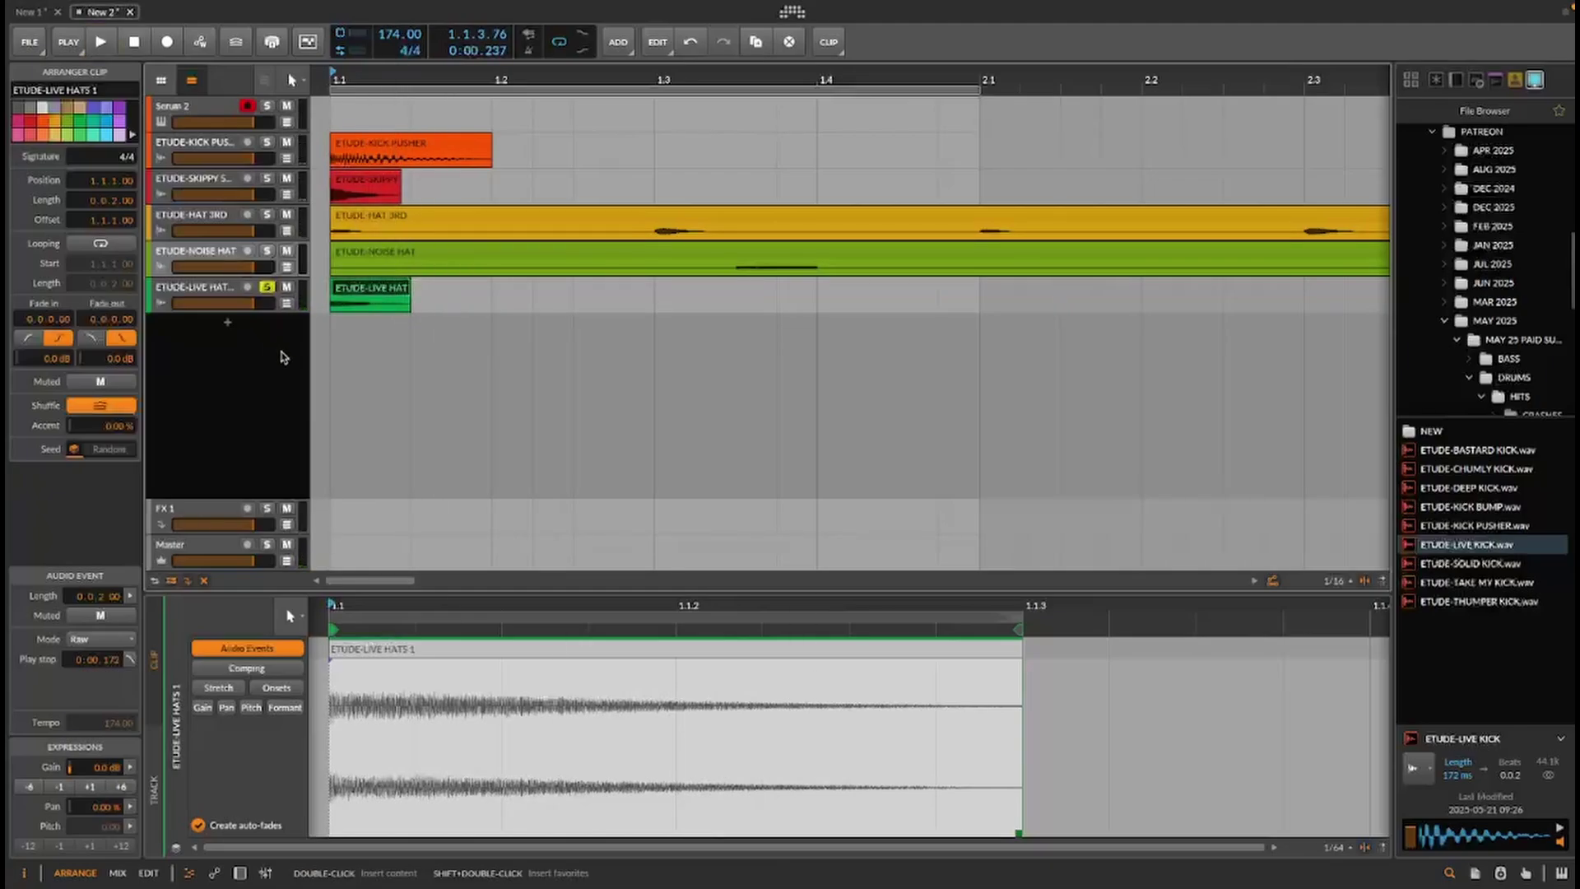
Shorten the ETUDE-LIVE HATS 1 clip from its end to a length of 0.0.0.73 with a short fade-out, and play it
{"action": "left_click_drag", "start_coordinate": [371, 80], "coordinate": [371, 197]}
{"action": "mouse_move", "coordinate": [596, 308]}
{"action": "left_mouse_down"}
{"action": "mouse_move", "coordinate": [356, 304]}
{"action": "mouse_move", "coordinate": [443, 308]}
{"action": "mouse_move", "coordinate": [408, 307]}
{"action": "left_mouse_up"}
{"action": "key", "text": "space"}
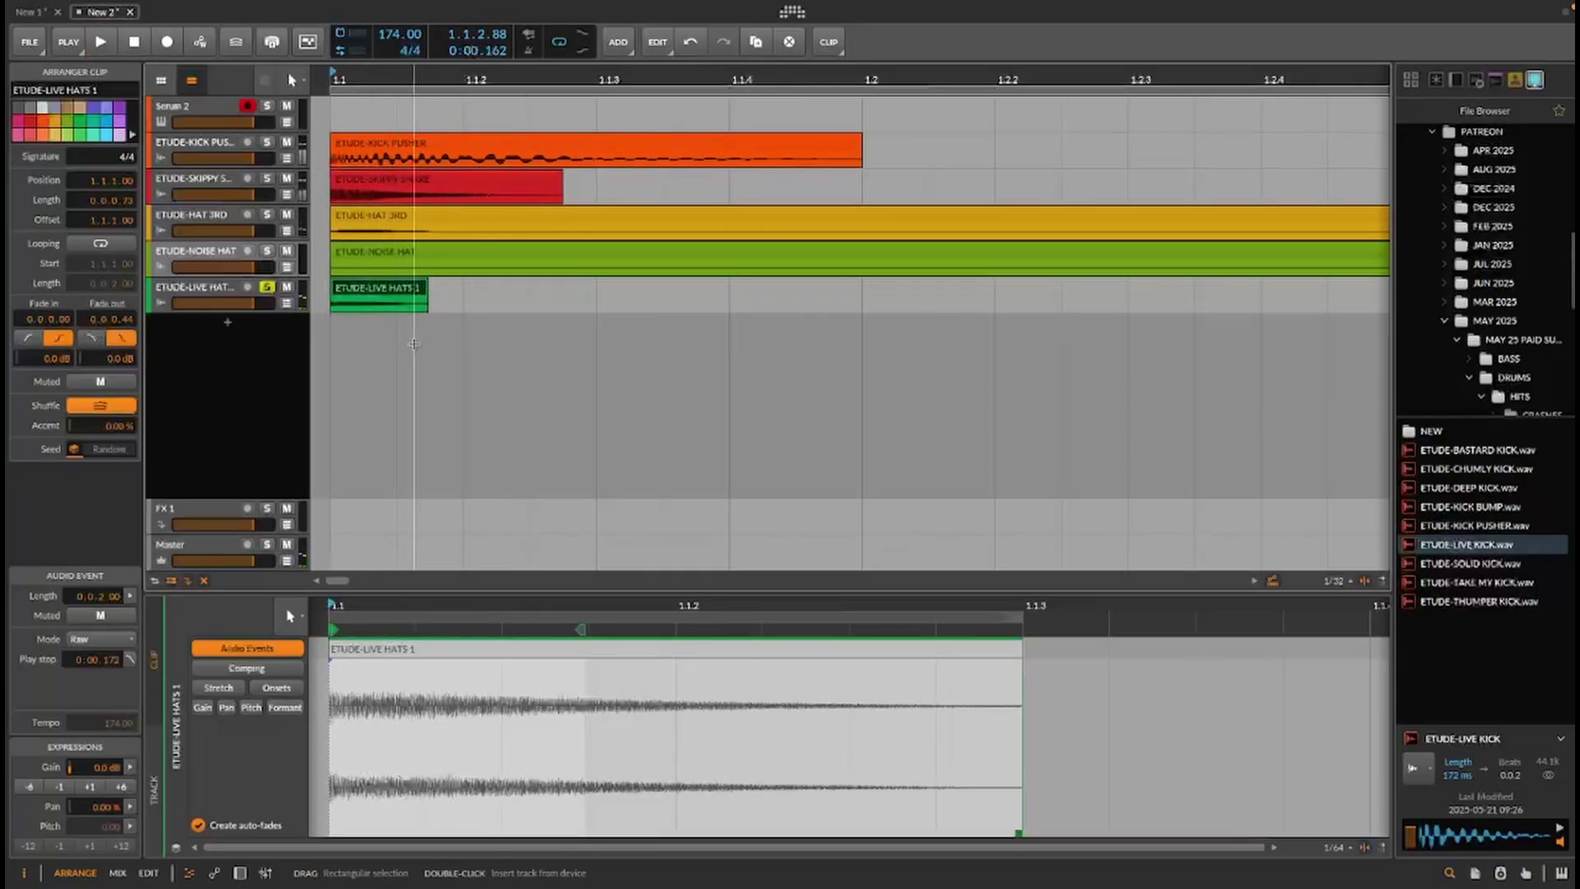
{"action": "key", "text": "space"}
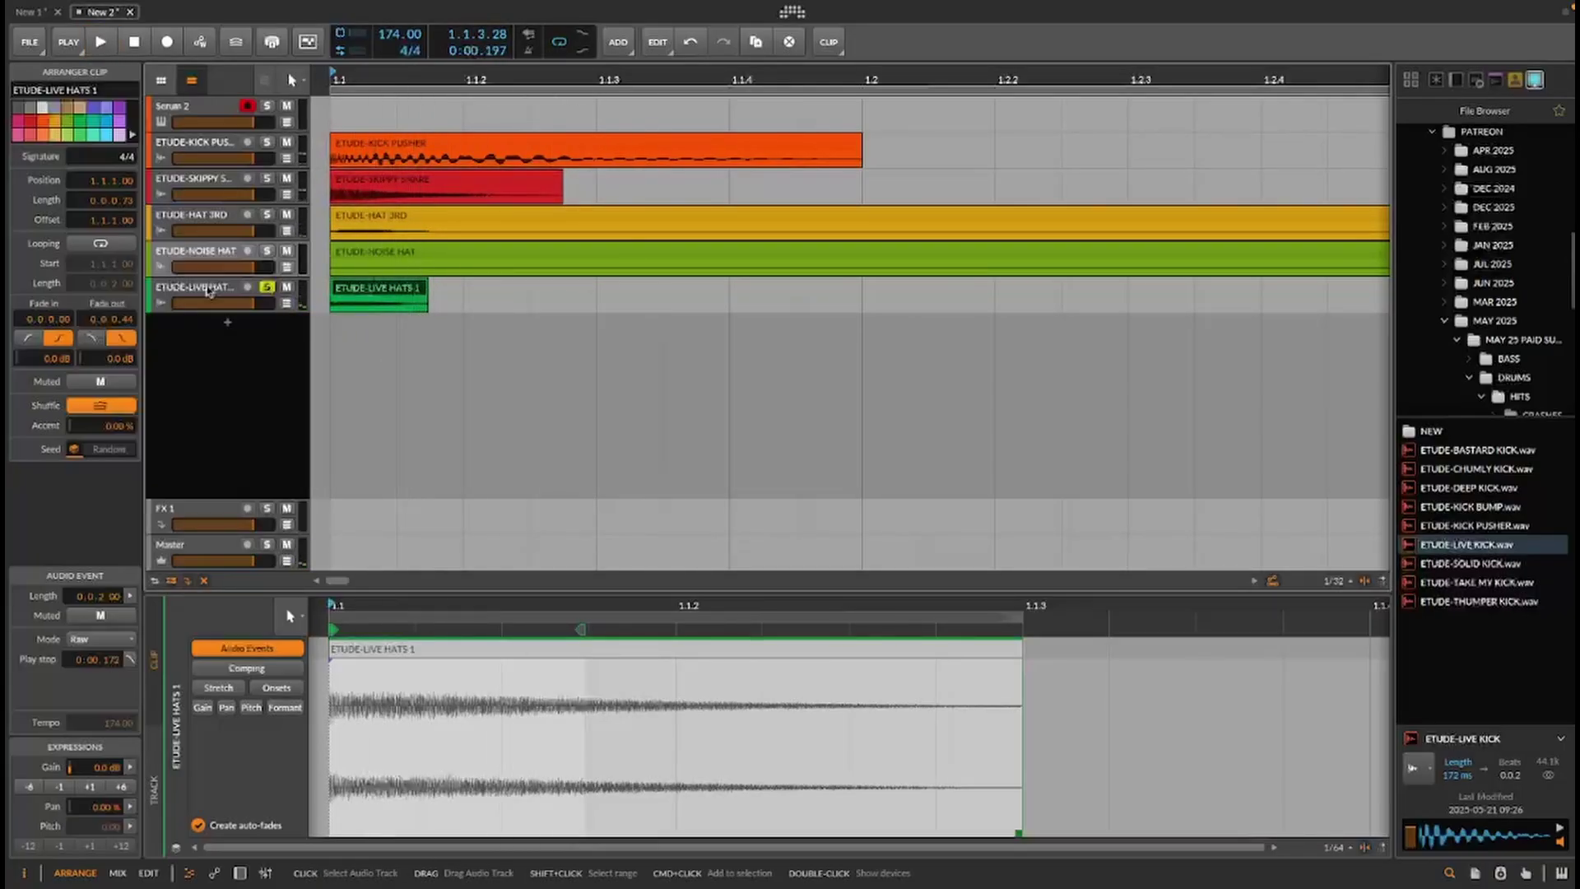
{"action": "left_click", "coordinate": [215, 288]}
{"action": "left_click", "coordinate": [375, 289]}
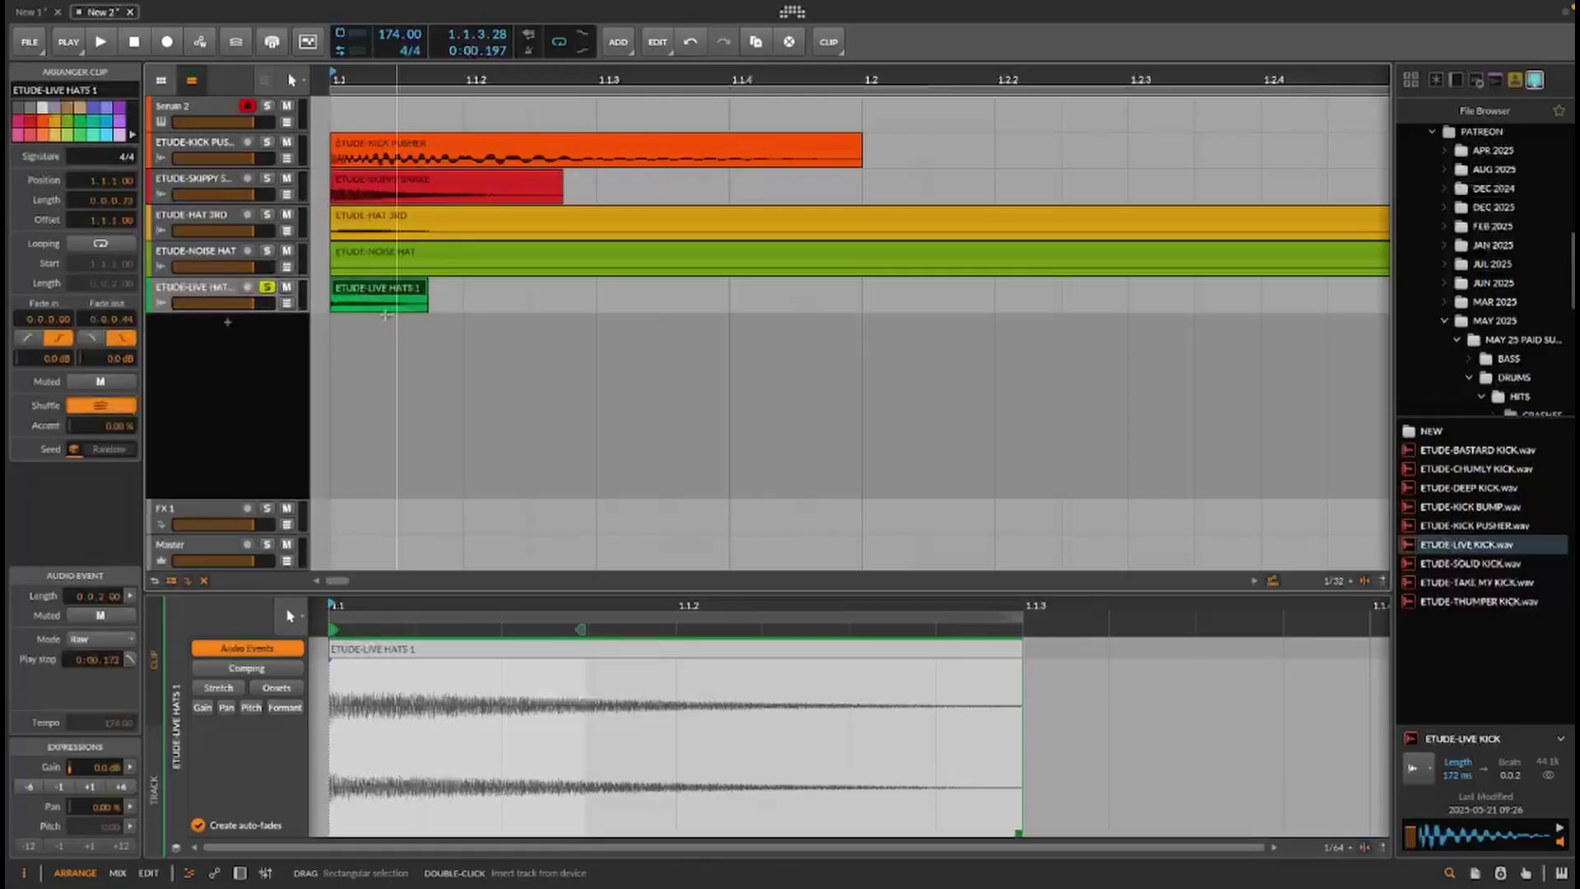
With the kick track soloed, copy the kick clip to 1.3.3, then place snare clips at 1.2.1 and 1.4.1
{"action": "left_click_drag", "start_coordinate": [400, 80], "coordinate": [401, 31]}
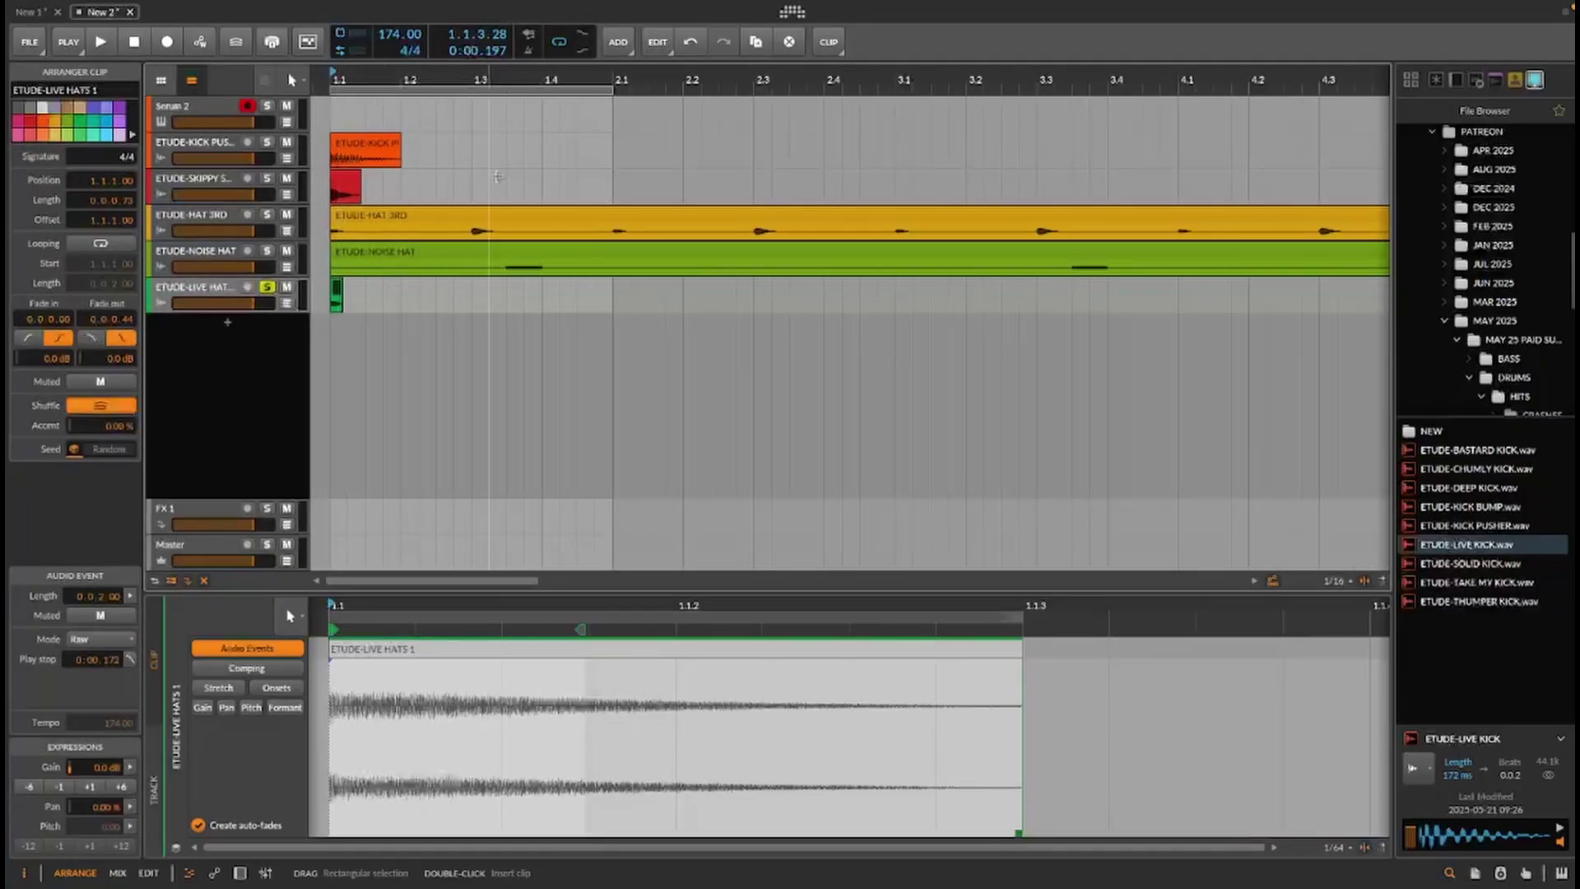
{"action": "left_click", "coordinate": [349, 147]}
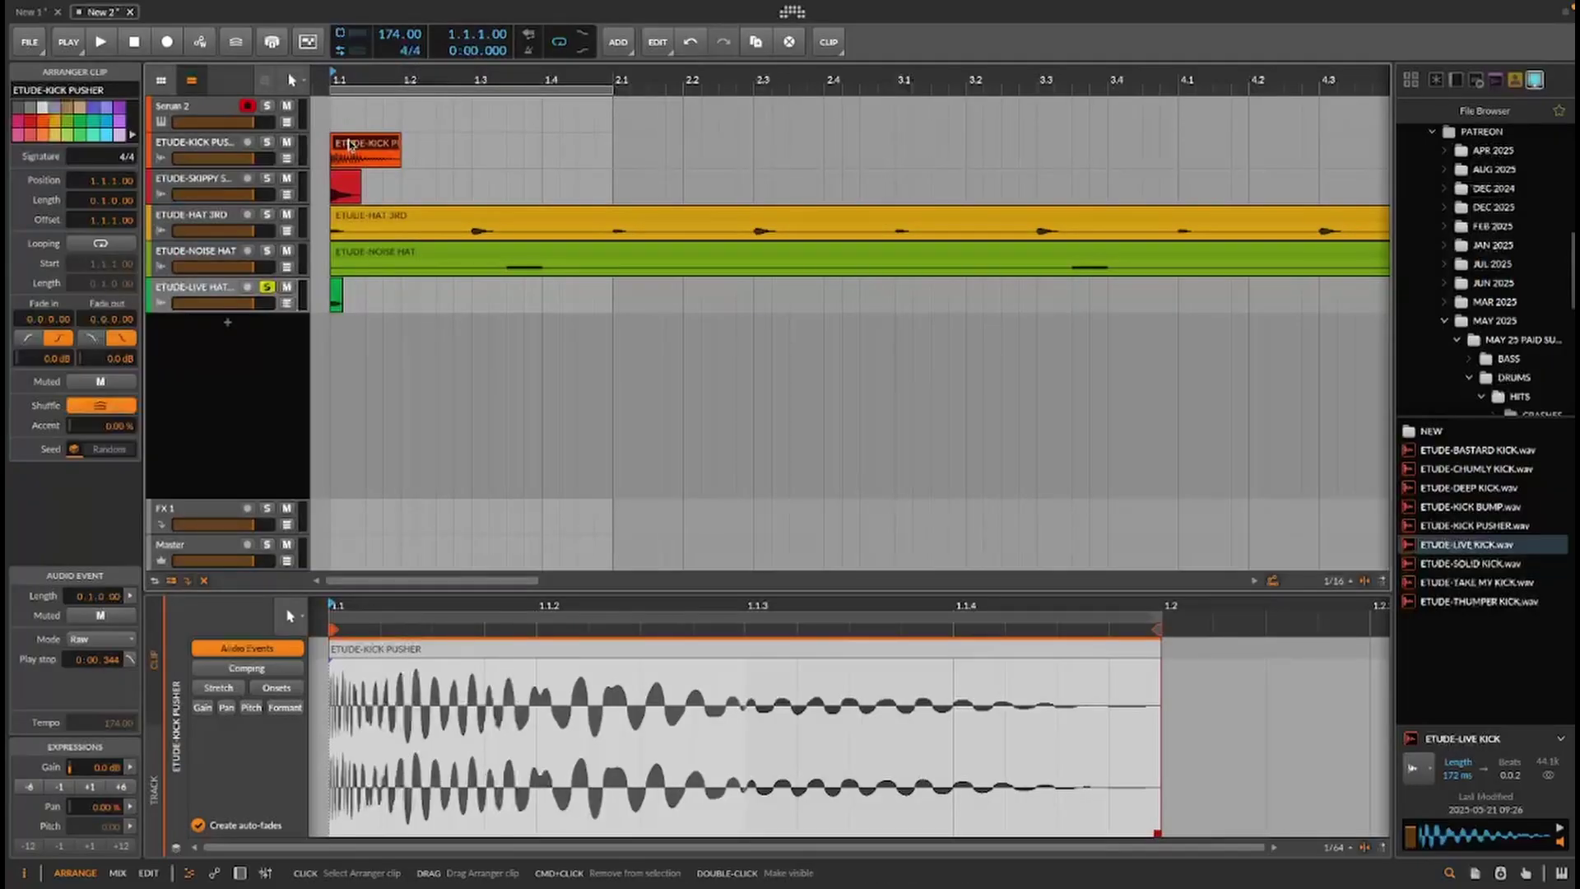
{"action": "key", "text": "space"}
{"action": "left_click", "coordinate": [266, 142]}
{"action": "left_click_drag", "start_coordinate": [360, 148], "coordinate": [536, 153]}
{"action": "left_click_drag", "start_coordinate": [348, 179], "coordinate": [559, 181]}
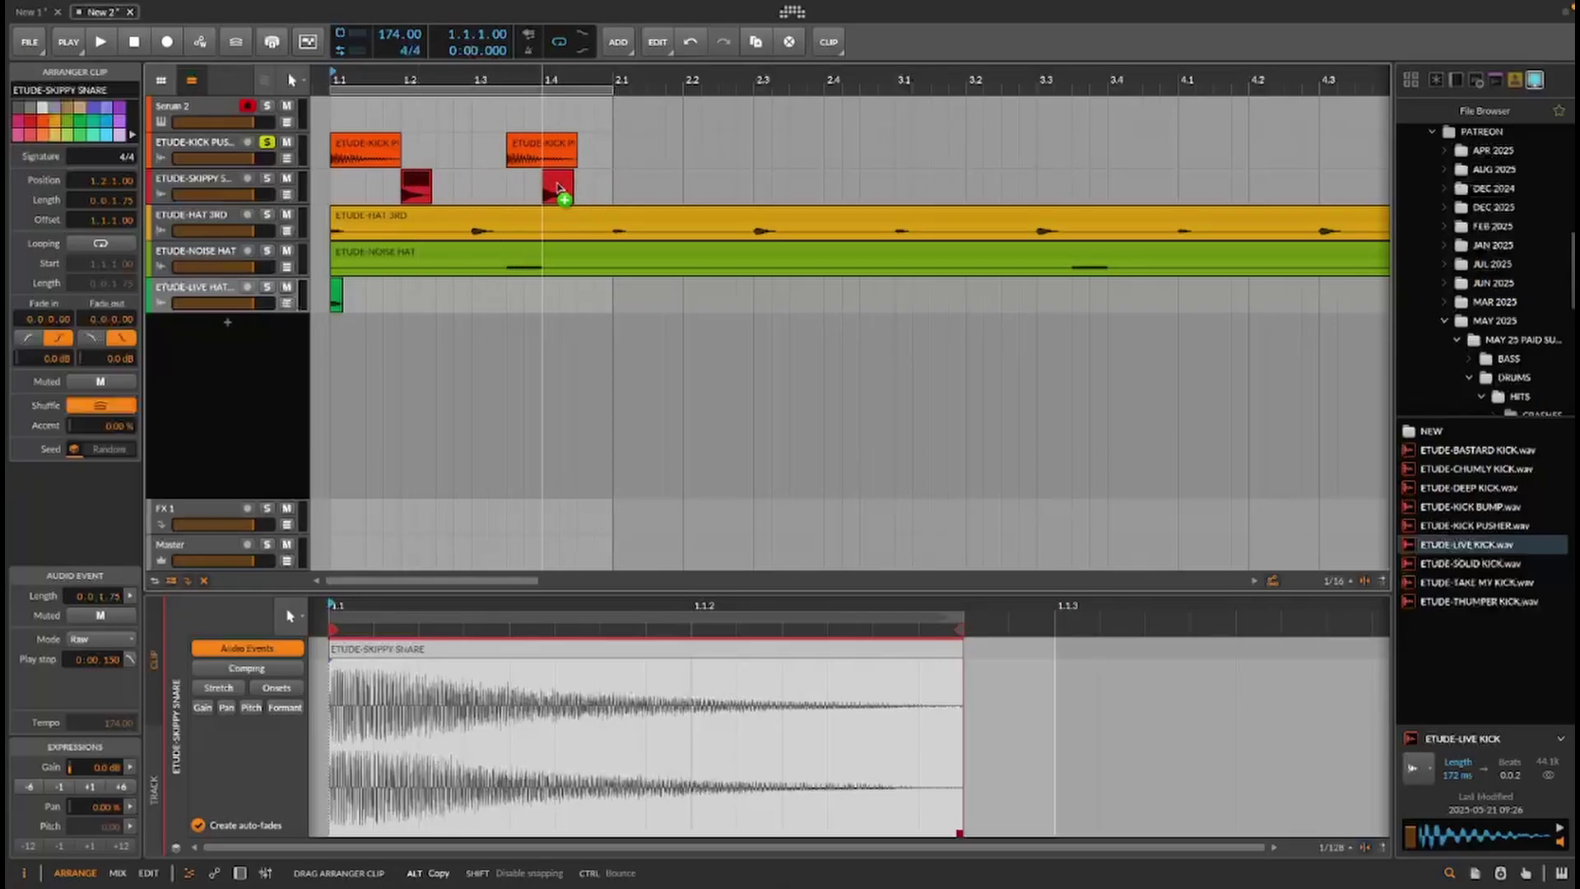
Solo the snare track alongside the kick and play the one-bar pattern from the start
{"action": "left_click", "coordinate": [346, 154]}
{"action": "key", "text": "space"}
{"action": "left_click", "coordinate": [266, 177]}
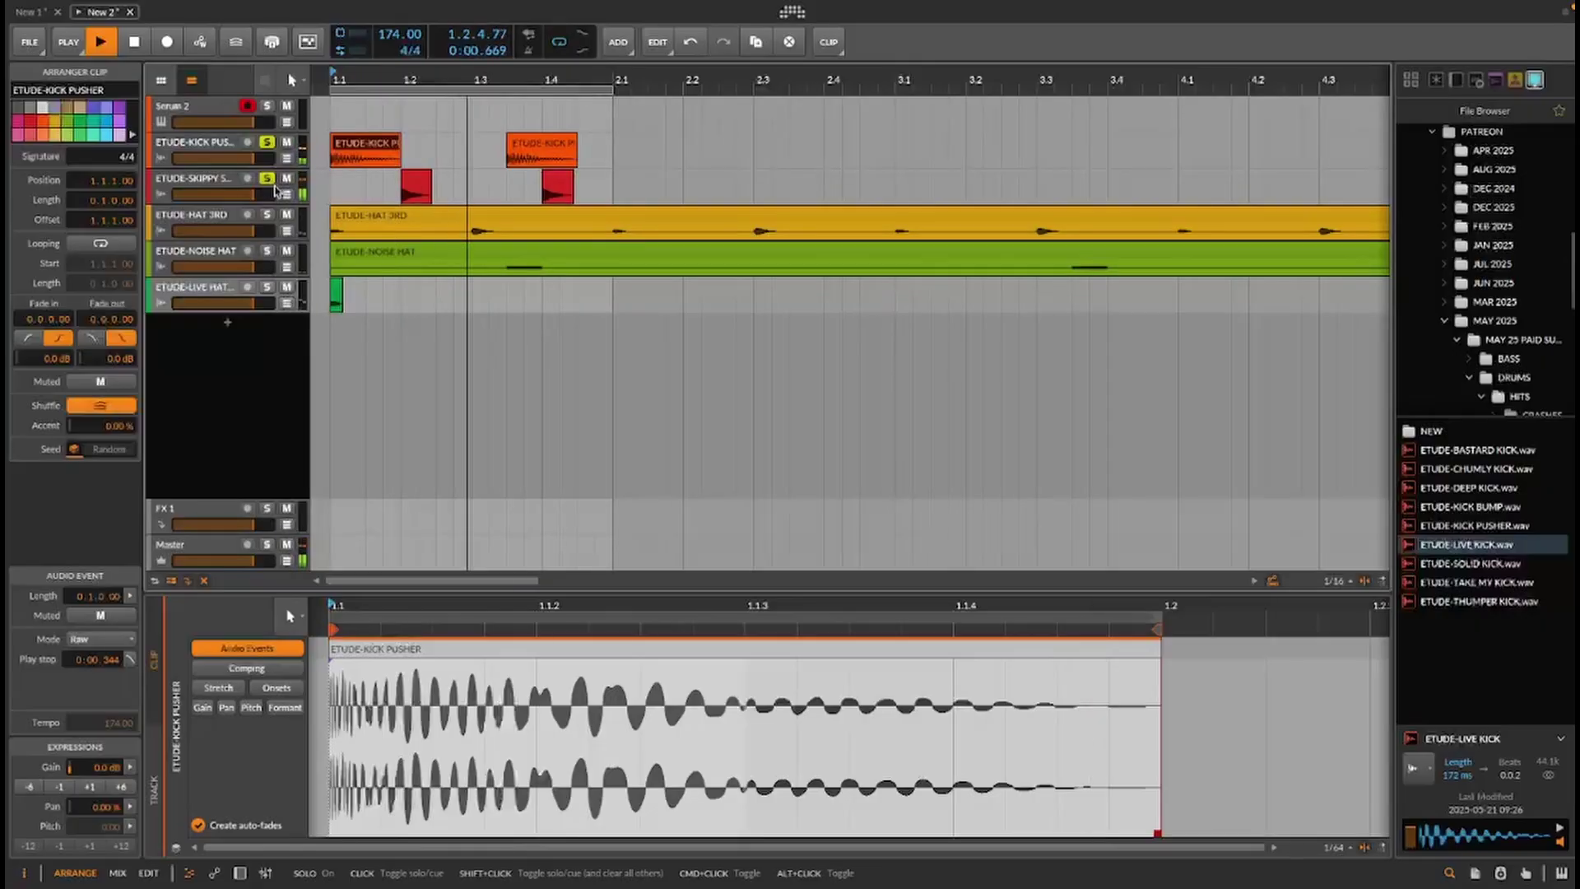
{"action": "key", "text": "space"}
Shorten the second kick clip to a length of 0.0.2.00 with a short fade-out, and play the pattern
{"action": "left_click_drag", "start_coordinate": [576, 150], "coordinate": [541, 154]}
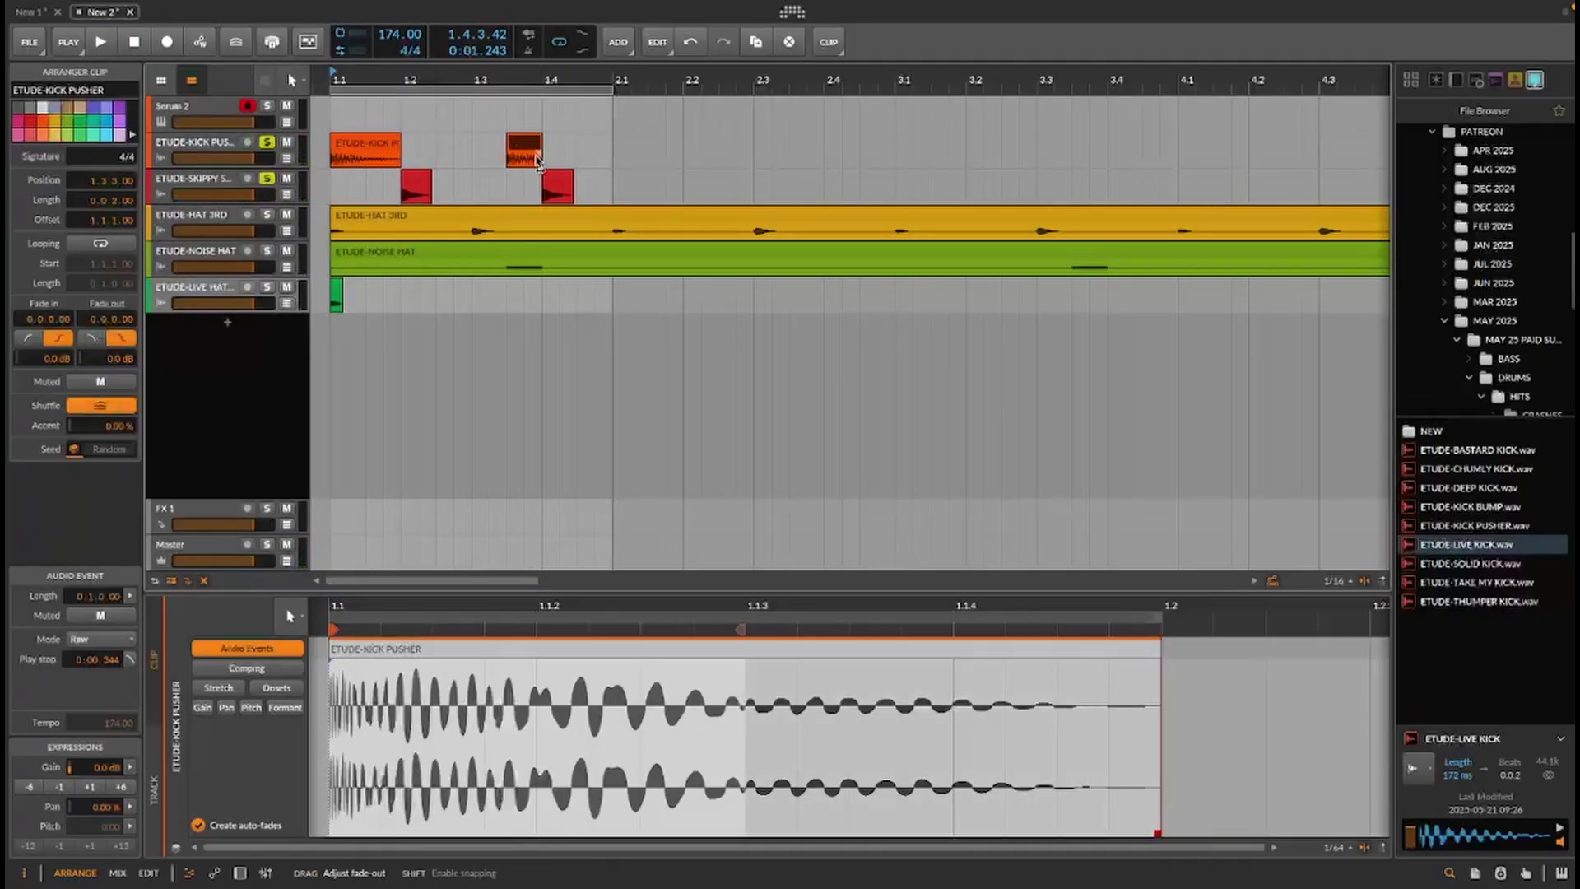
{"action": "key", "text": "space"}
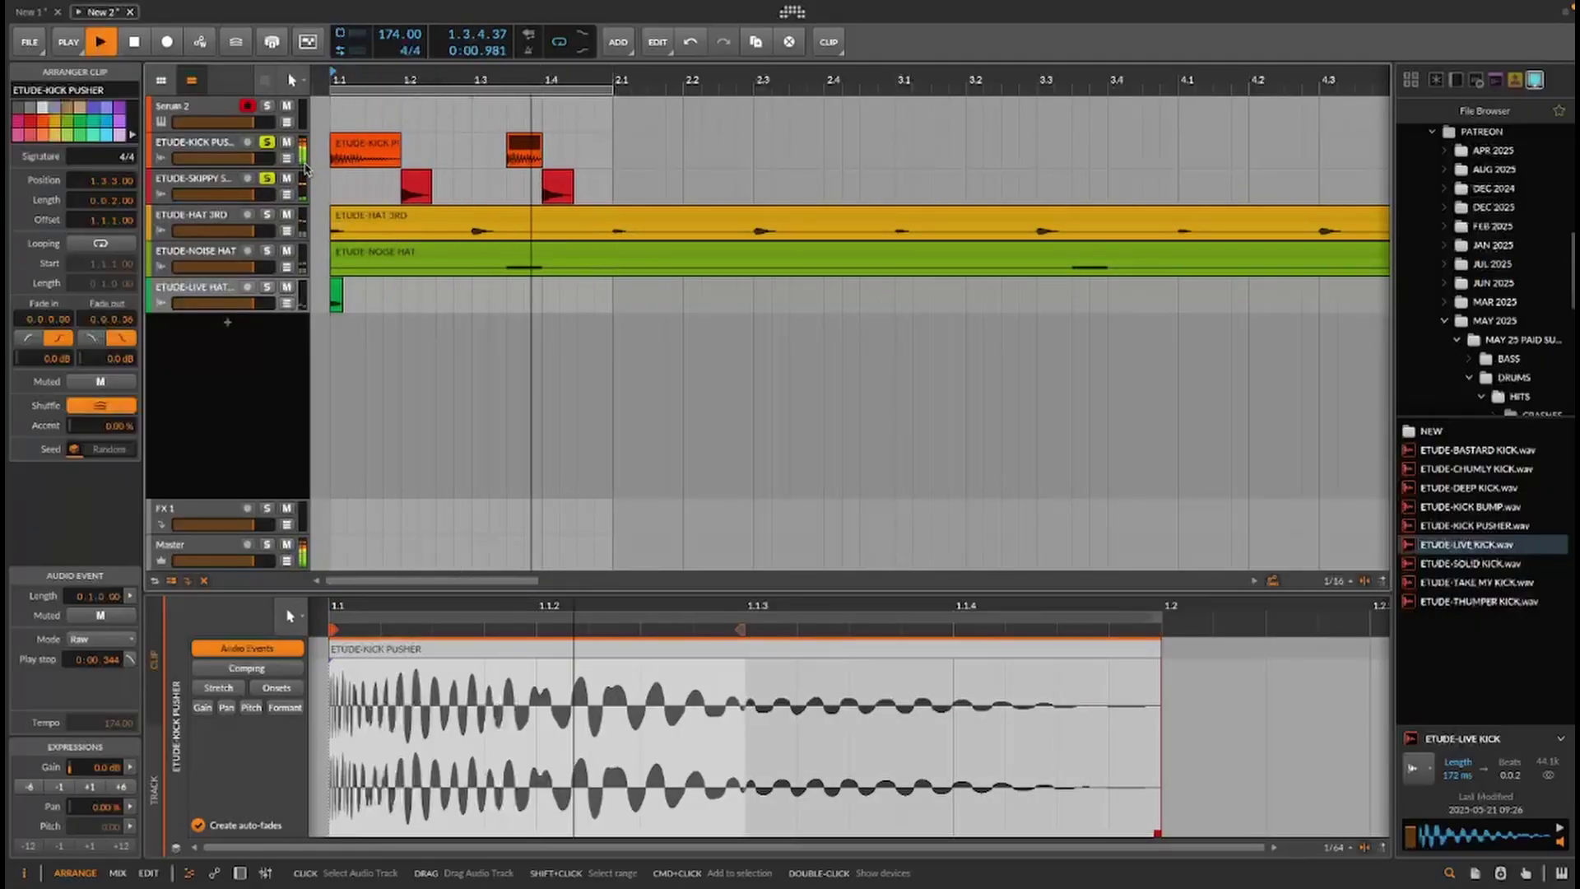
{"action": "key", "text": "space"}
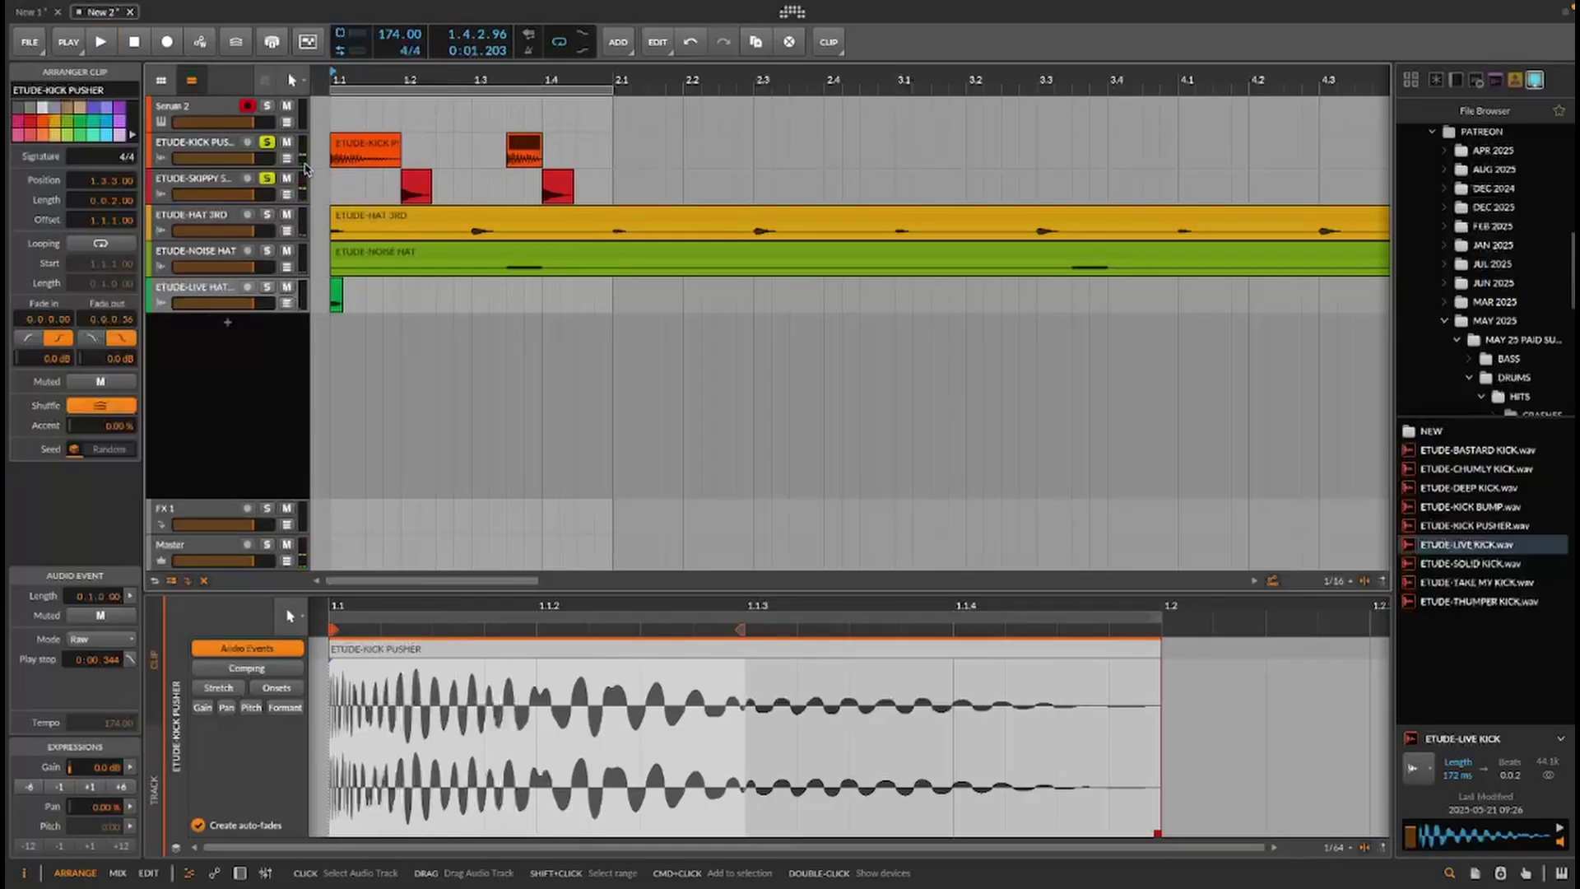
Duplicate the one-bar kick and snare pattern three times, extend the loop region to four bars and play it
{"action": "left_click_drag", "start_coordinate": [613, 152], "coordinate": [337, 172]}
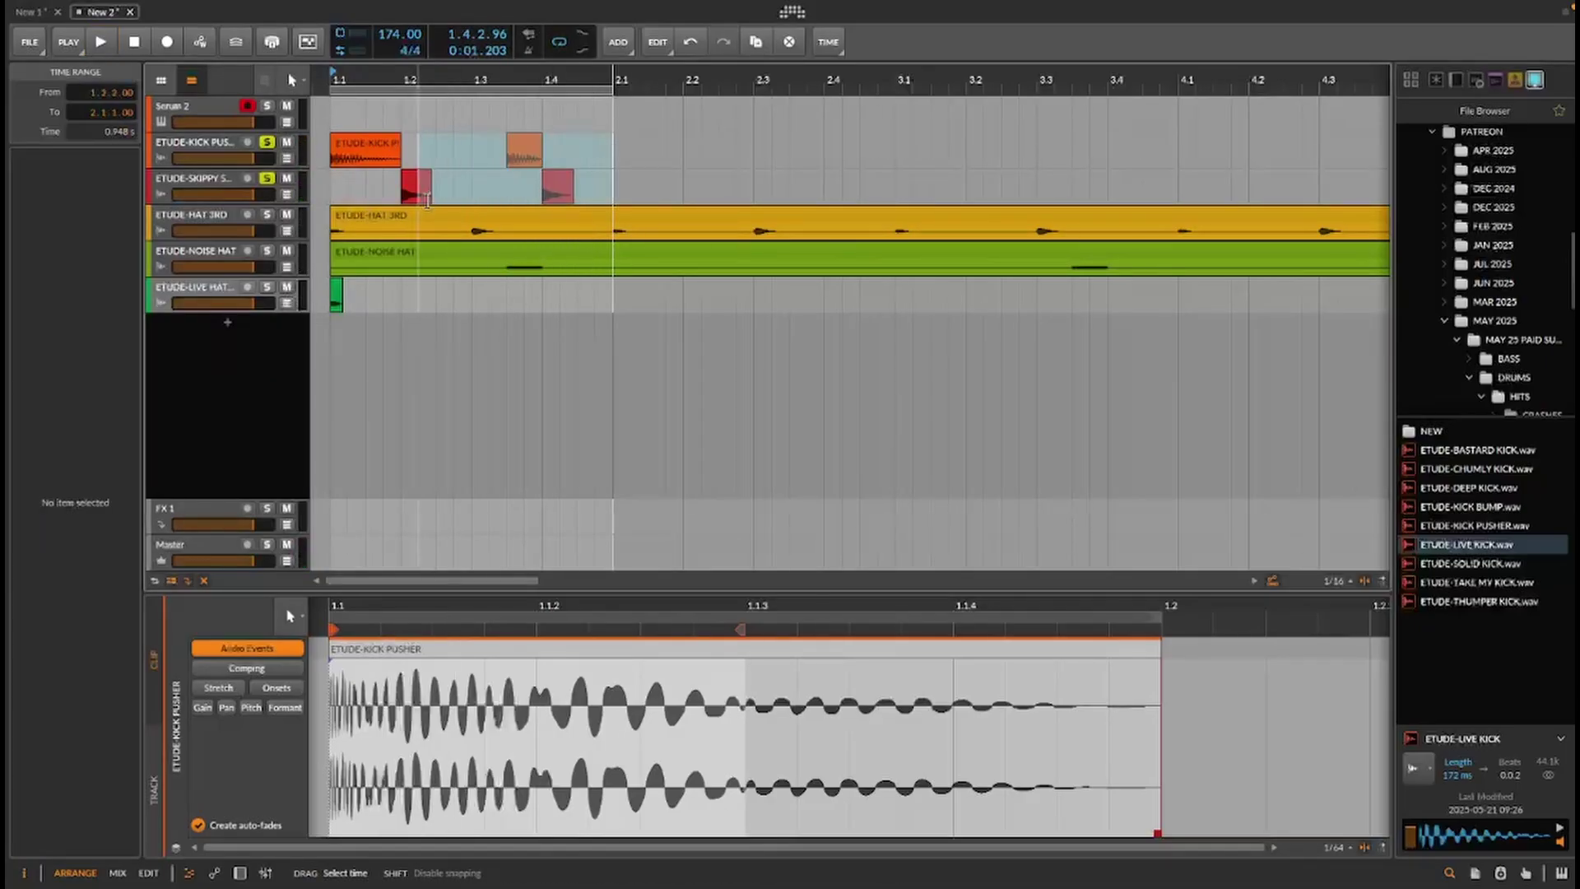
{"action": "key", "text": "ctrl+d"}
{"action": "key", "text": "ctrl+d"}
{"action": "key", "text": "ctrl+d"}
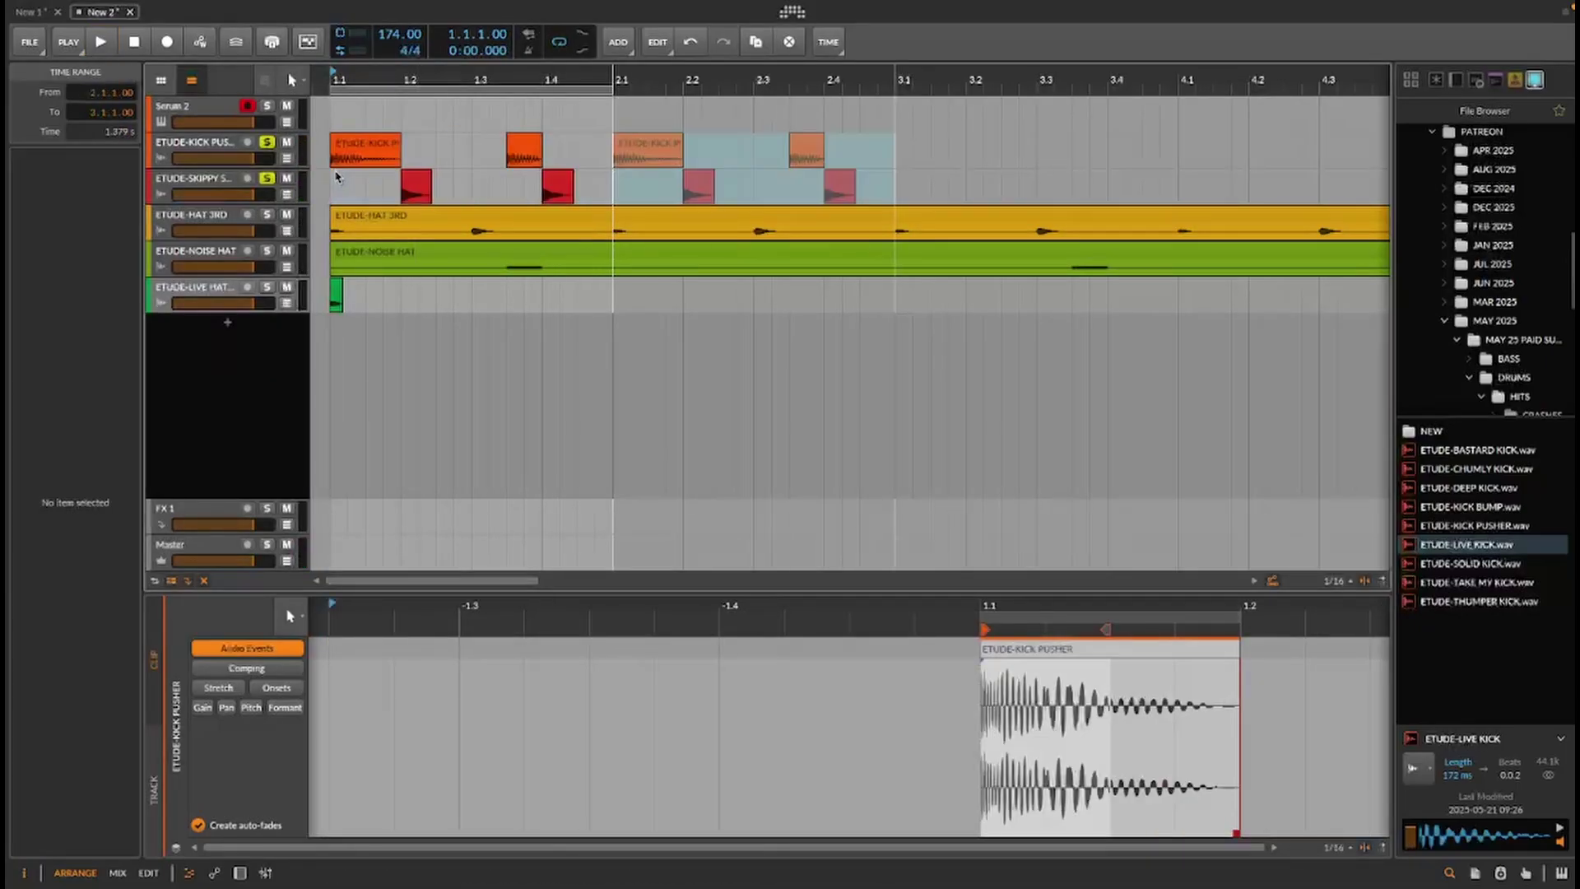
{"action": "scroll", "coordinate": [506, 86], "scroll_direction": "down", "scroll_amount": 5}
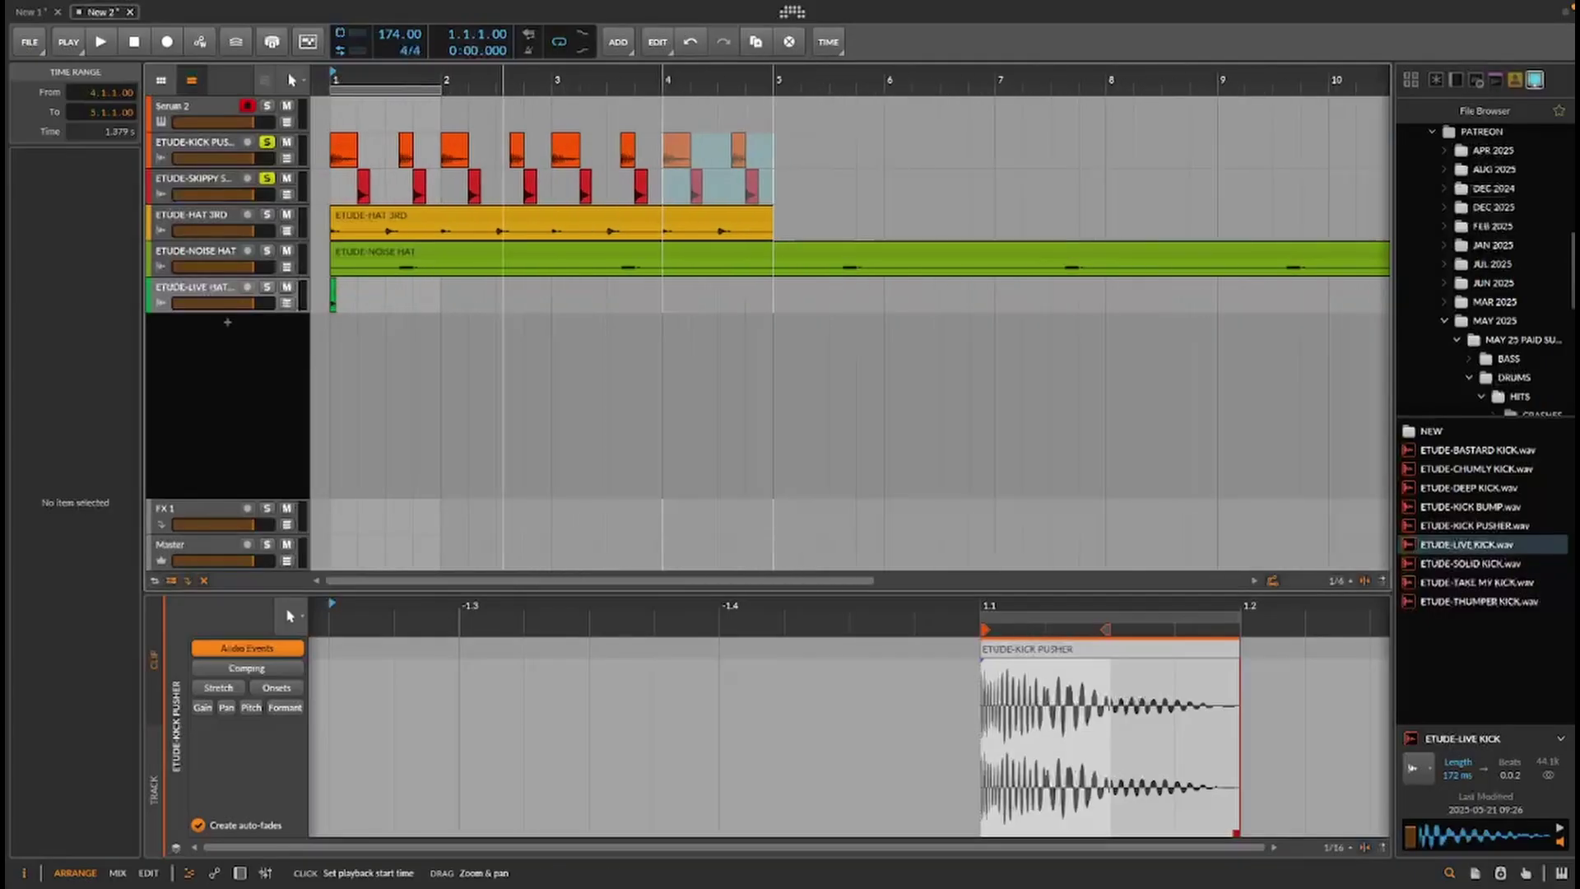
{"action": "left_click_drag", "start_coordinate": [433, 89], "coordinate": [734, 125]}
{"action": "key", "text": "space"}
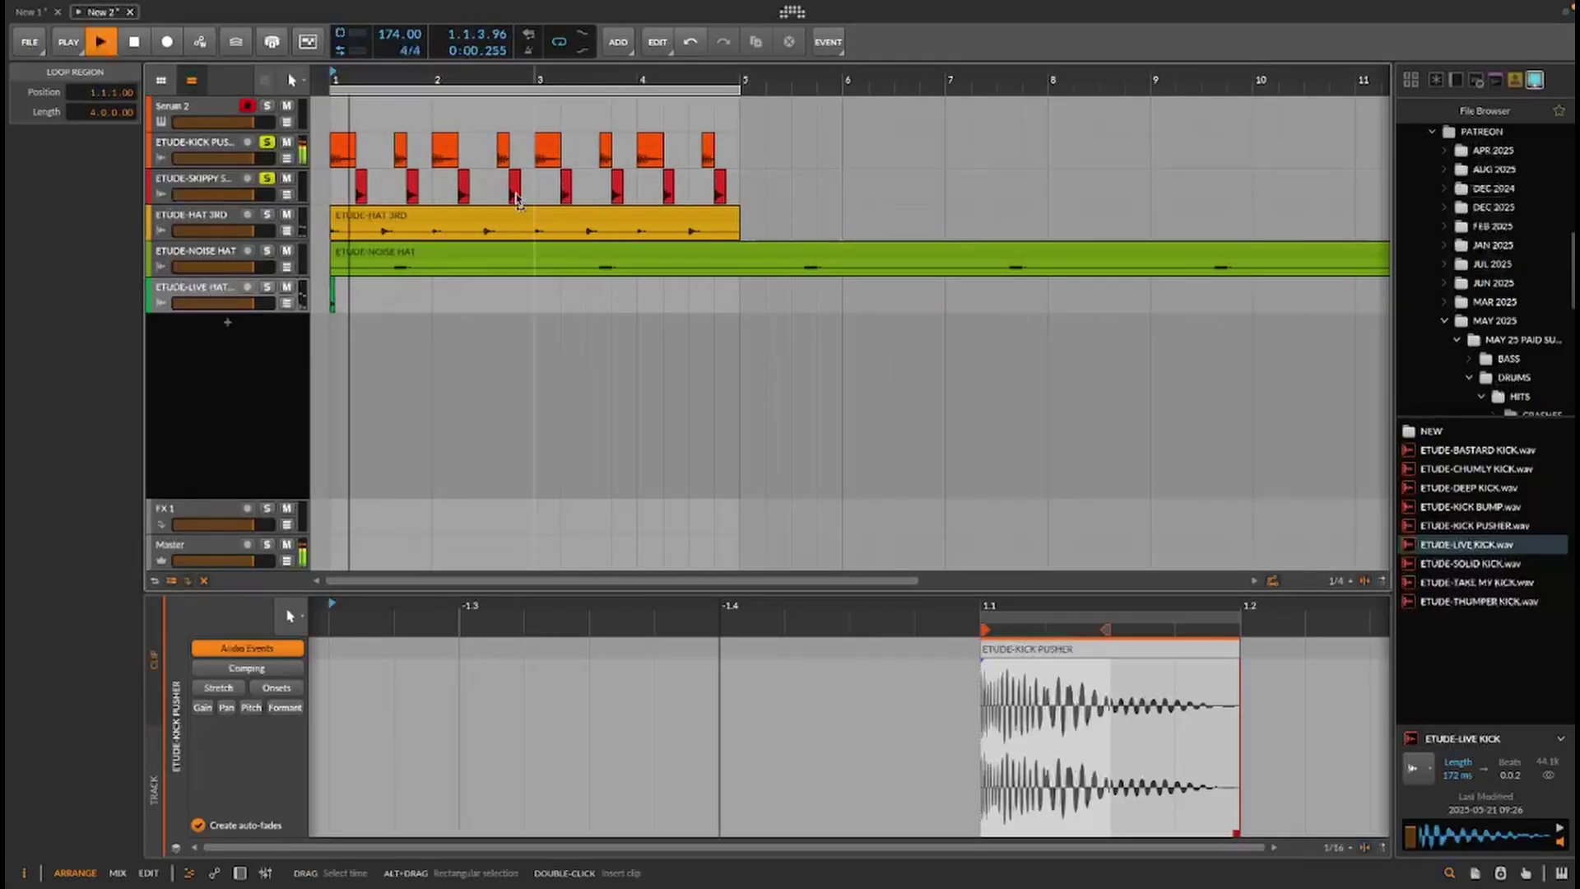
Copy the last short kick clip to 4.4.2 and play the end of bar 4
{"action": "left_click_drag", "start_coordinate": [721, 74], "coordinate": [940, 157]}
{"action": "left_click", "coordinate": [803, 145]}
{"action": "key", "text": "space"}
{"action": "key", "text": "space"}
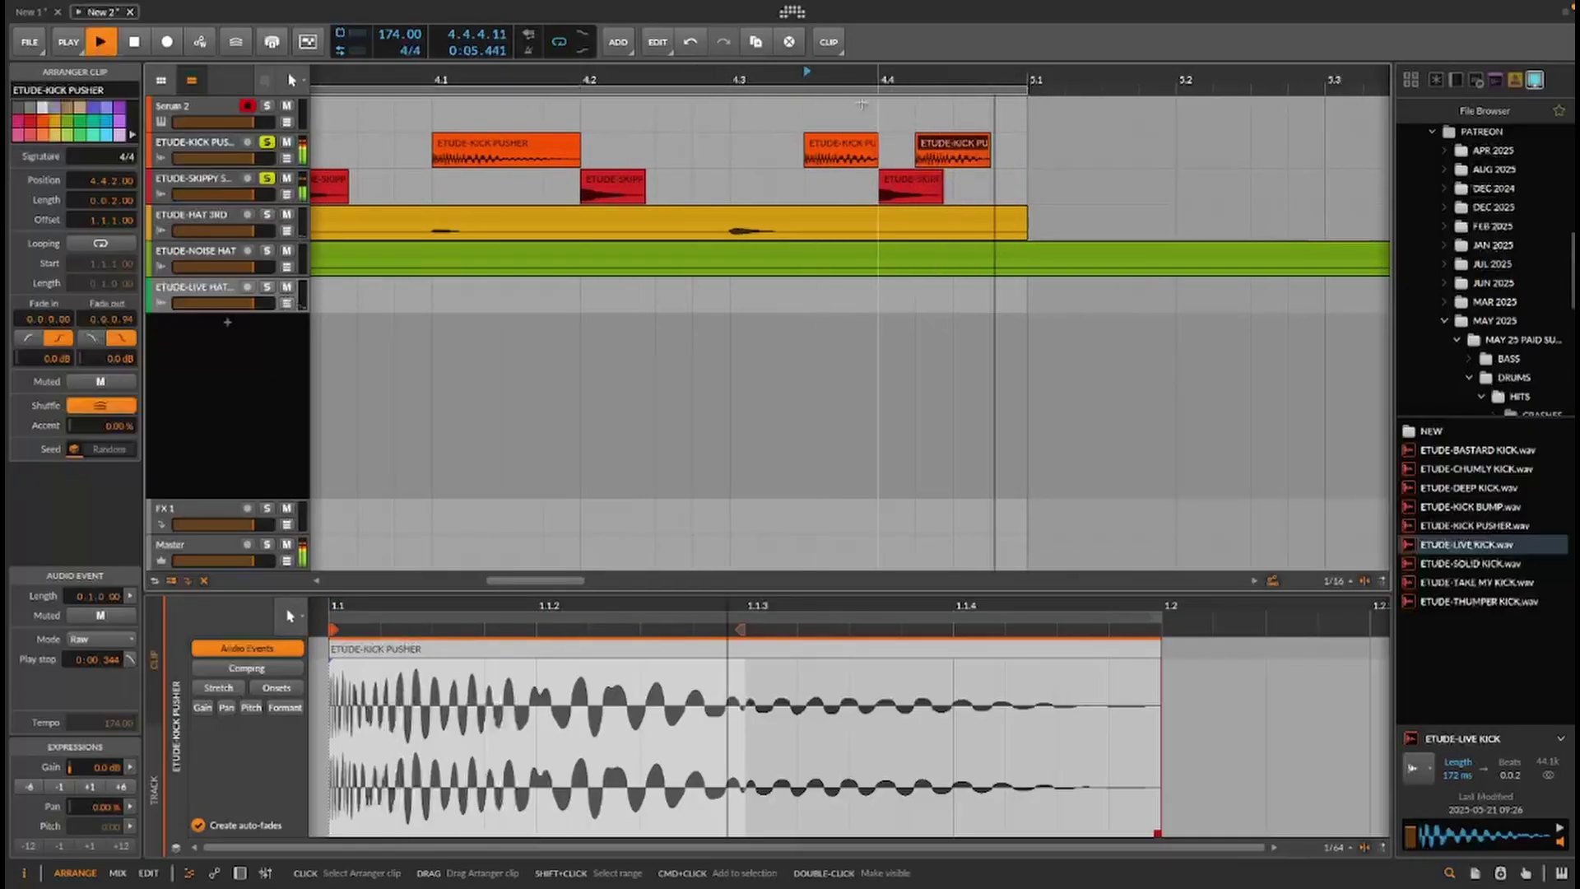
{"action": "key", "text": "space"}
{"action": "left_click_drag", "start_coordinate": [752, 74], "coordinate": [626, 75]}
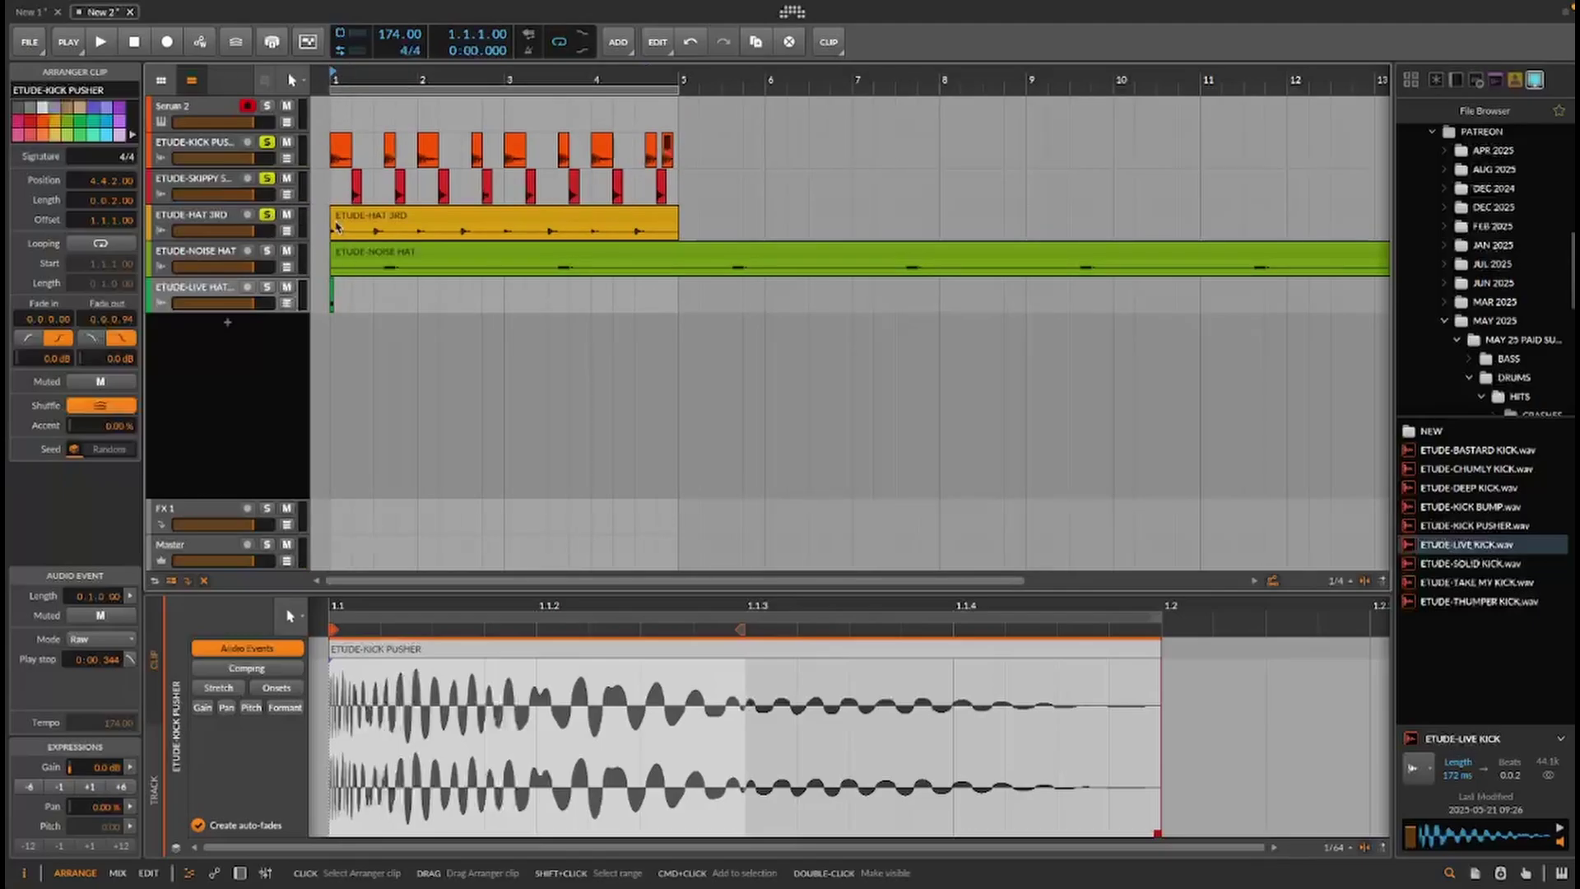
Trim the ETUDE-HAT 3RD clip to two beats starting at 1.2.1, and copy it to beat 2 of bars 2, 3 and 4
{"action": "left_click_drag", "start_coordinate": [329, 221], "coordinate": [355, 221]}
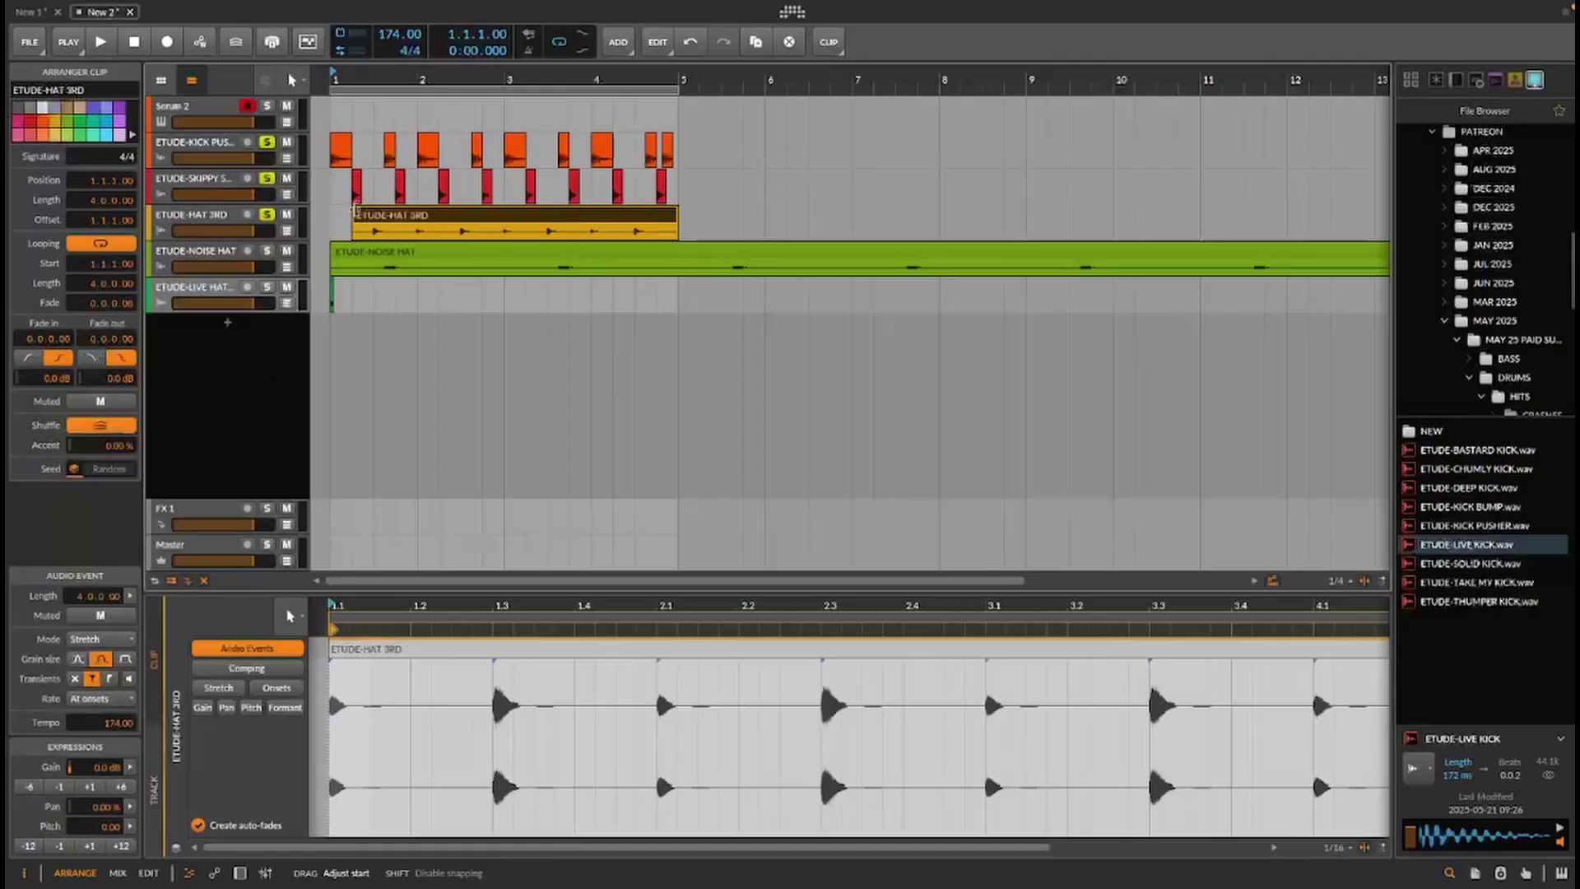
{"action": "left_click_drag", "start_coordinate": [676, 232], "coordinate": [522, 245]}
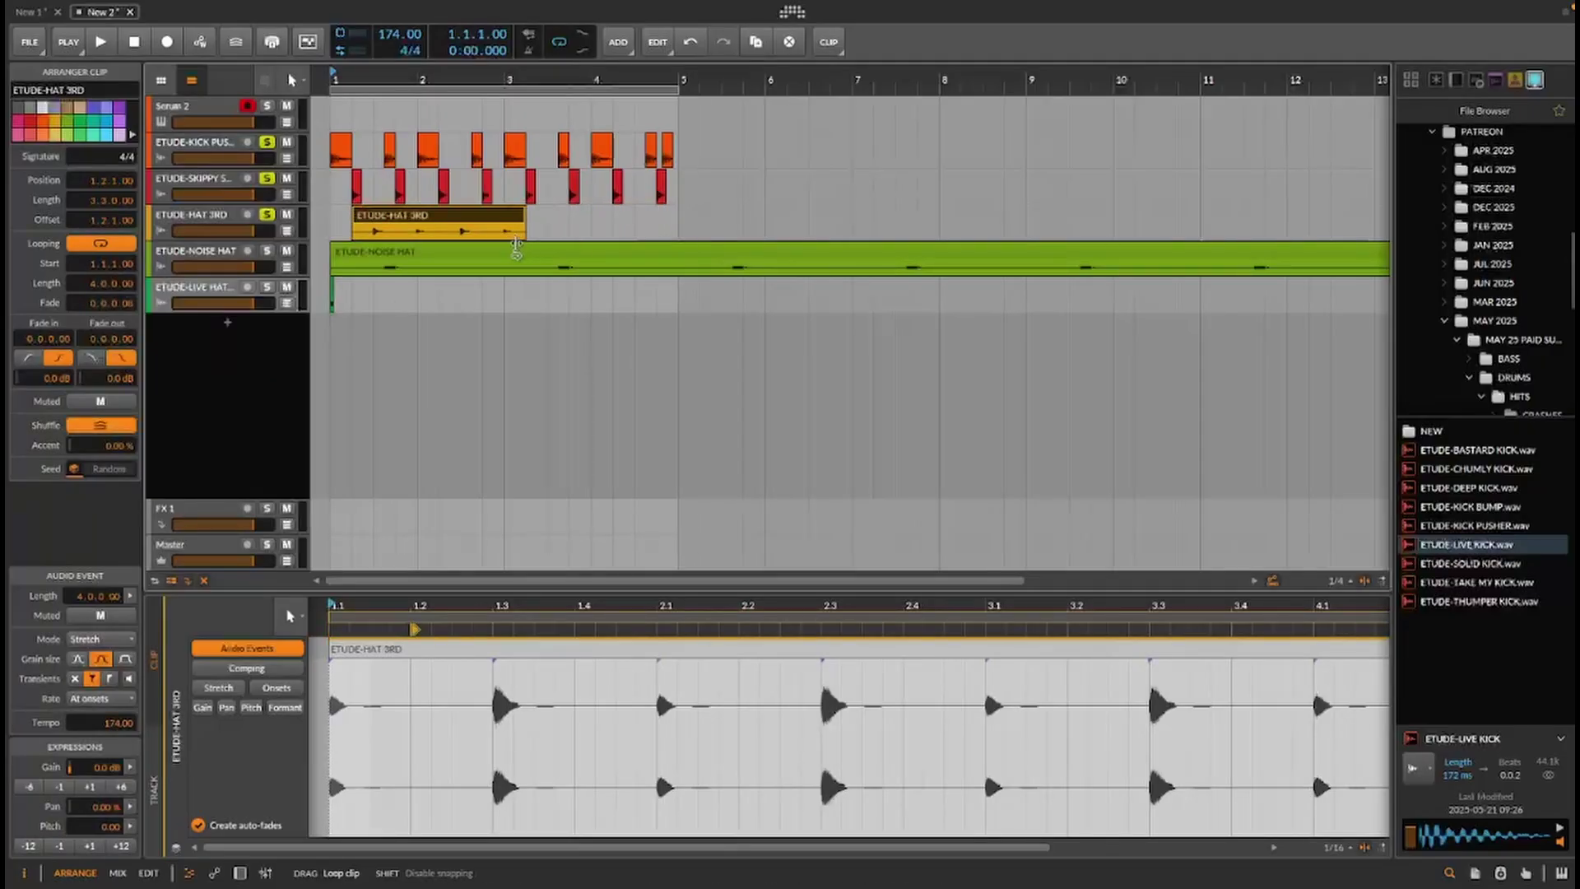
{"action": "left_click_drag", "start_coordinate": [367, 263], "coordinate": [416, 236]}
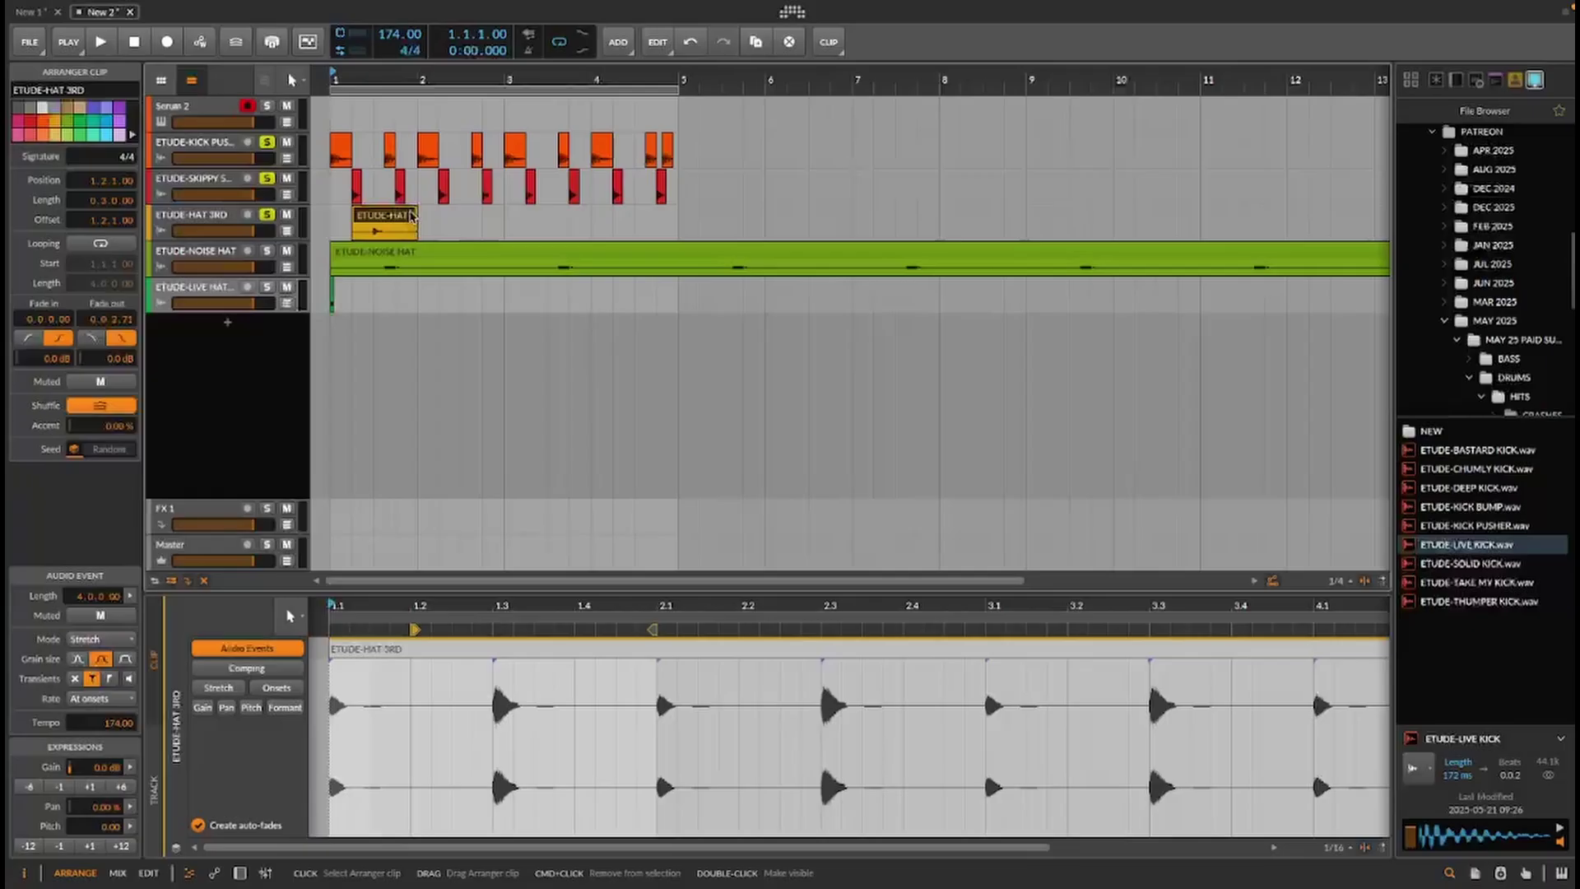
{"action": "left_click_drag", "start_coordinate": [415, 220], "coordinate": [394, 224]}
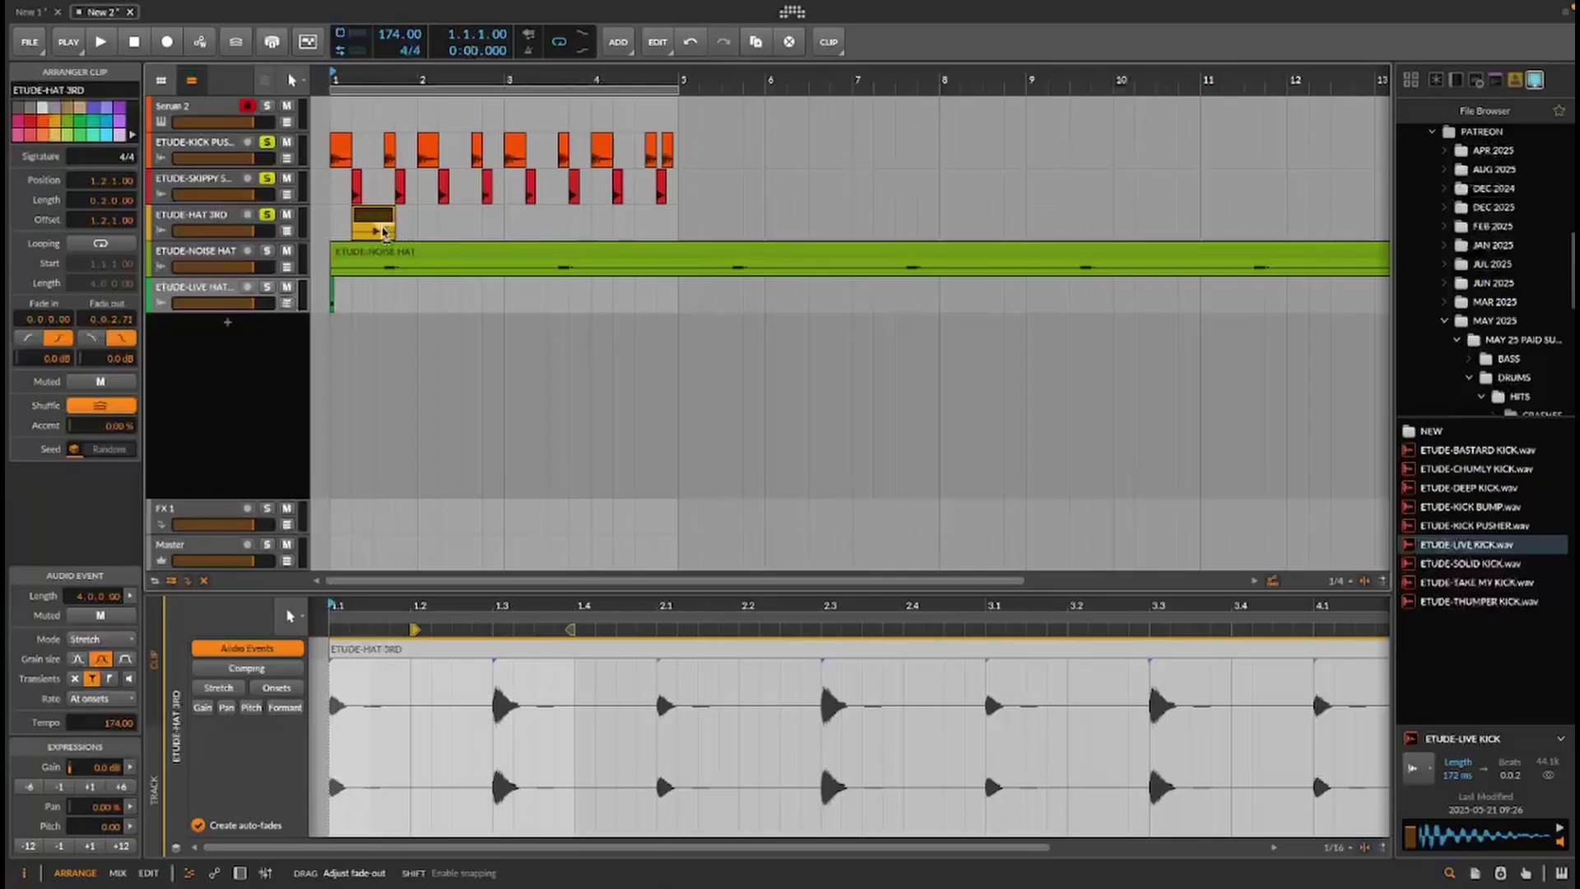
{"action": "left_click_drag", "start_coordinate": [368, 216], "coordinate": [619, 242]}
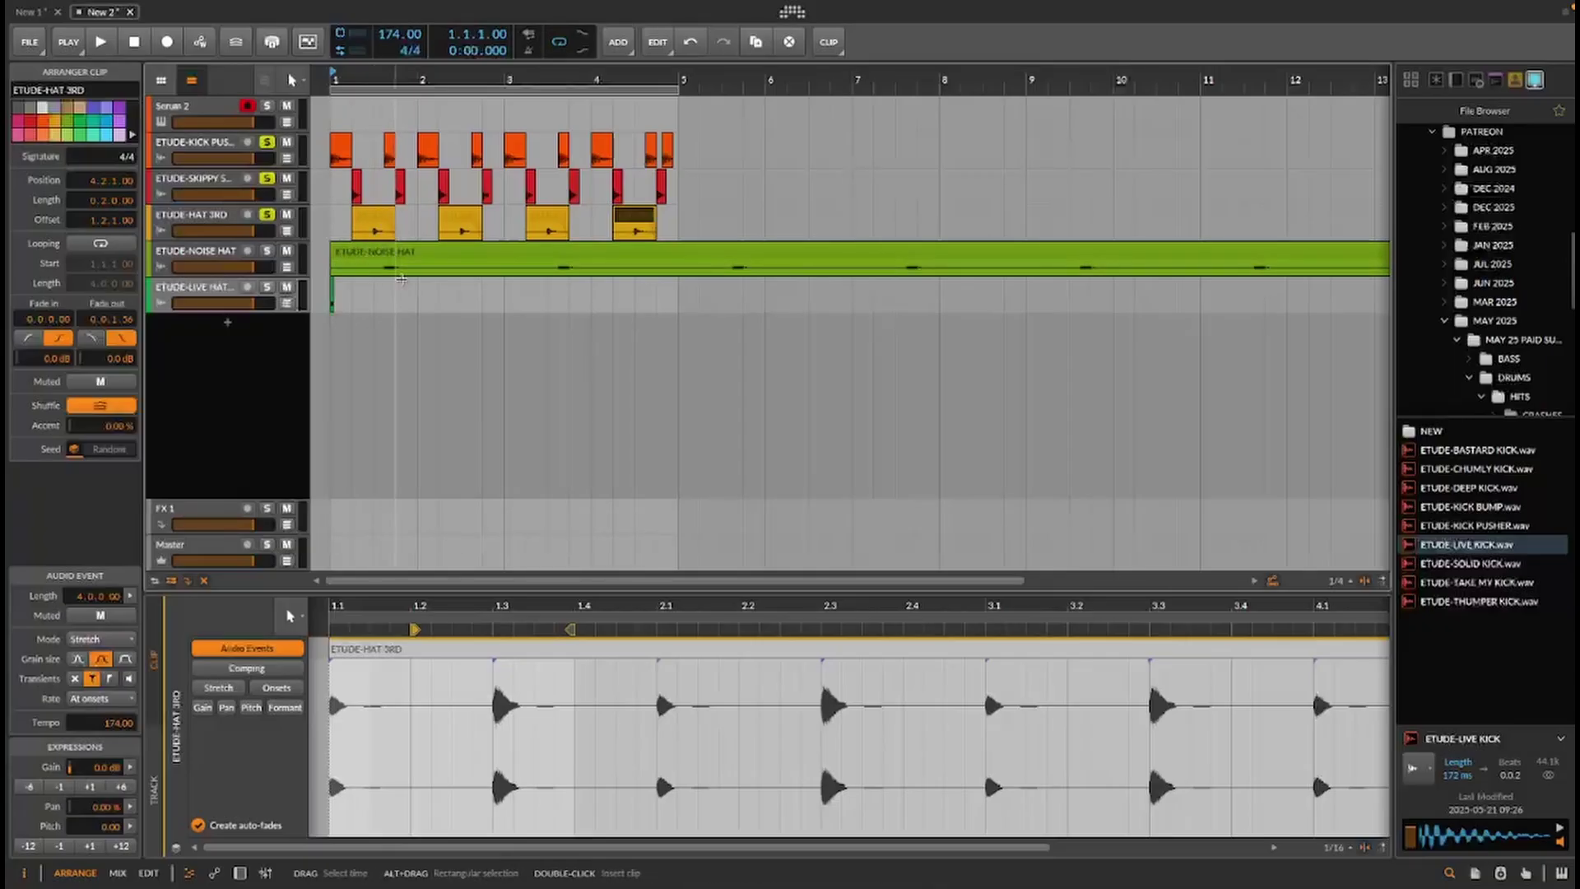
Trim the ETUDE-NOISE HAT clip to two beats starting at 1.3.1, and copy it to beat 3 of bars 2, 3 and 4
{"action": "left_click", "coordinate": [431, 241]}
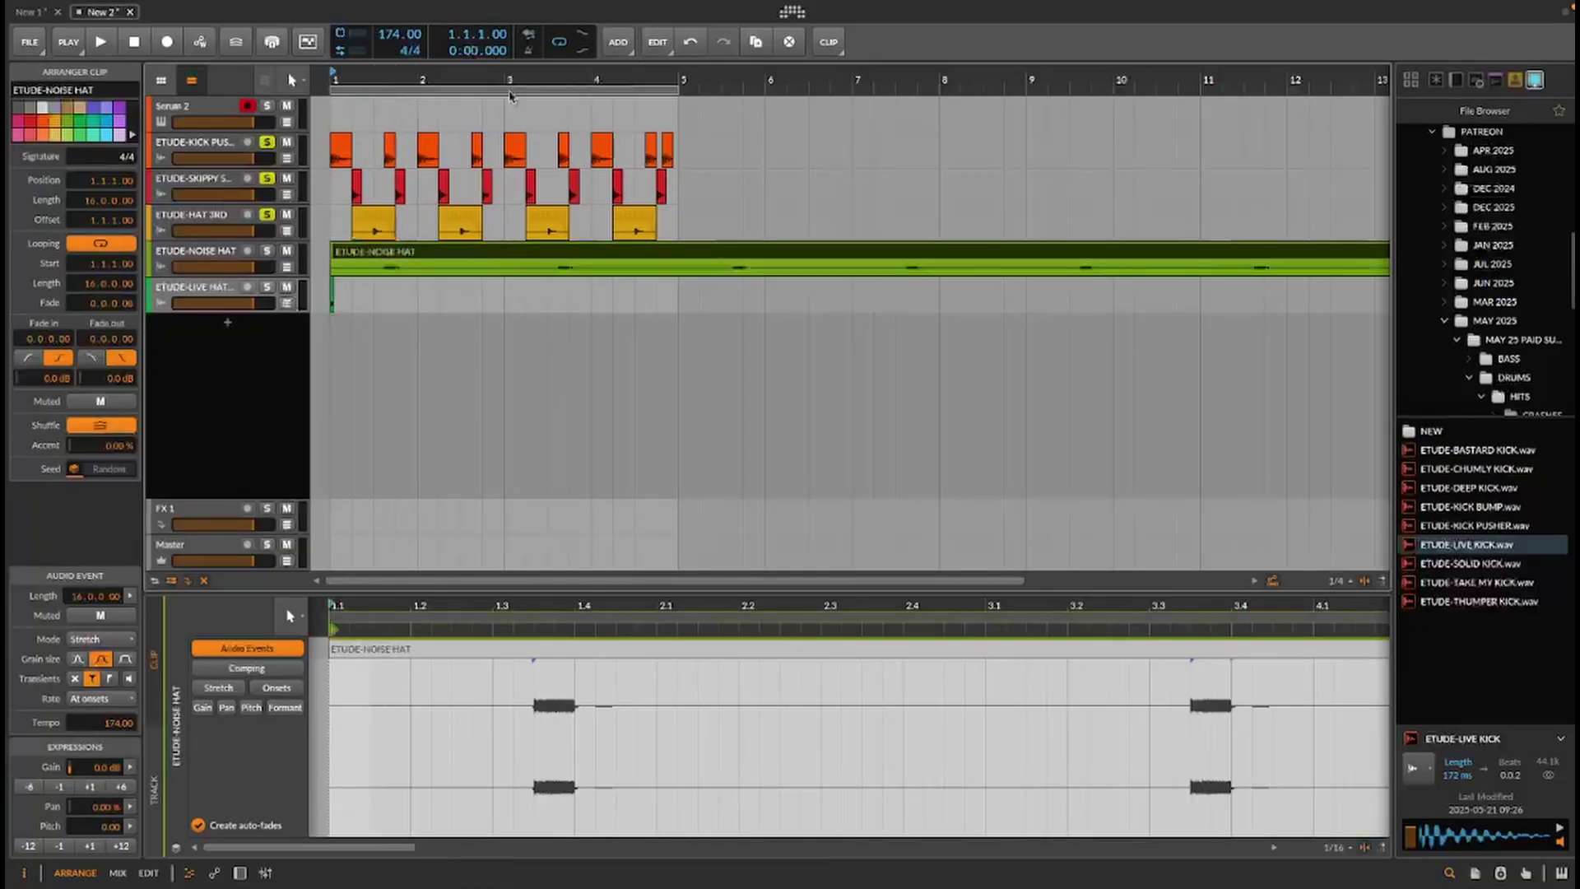
{"action": "left_click_drag", "start_coordinate": [524, 72], "coordinate": [493, 49]}
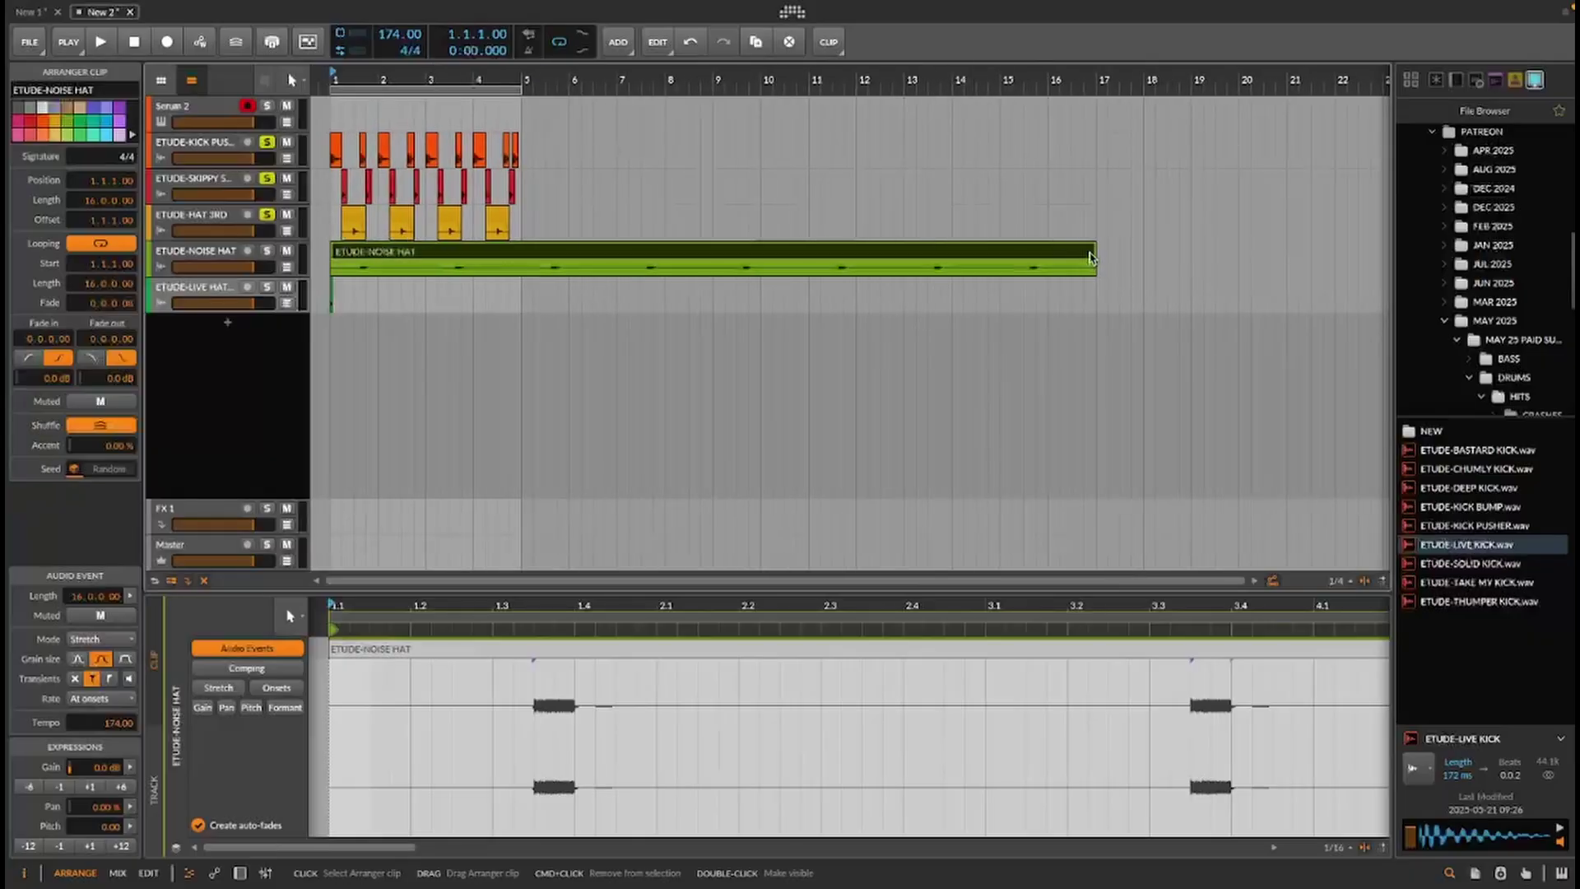
{"action": "left_click_drag", "start_coordinate": [1046, 257], "coordinate": [410, 288]}
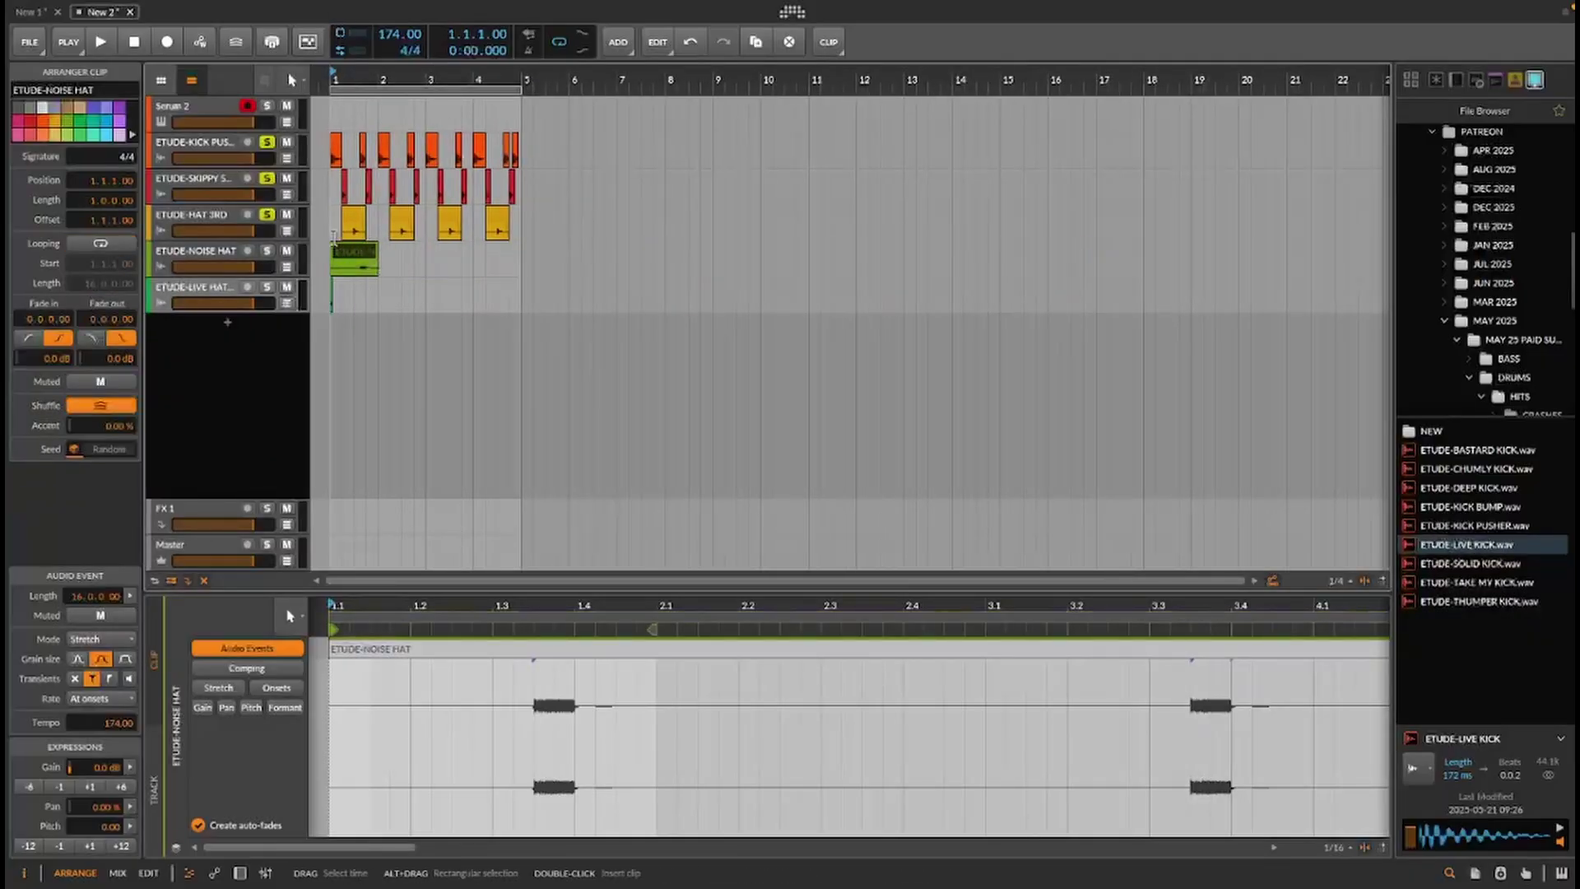
{"action": "left_click_drag", "start_coordinate": [348, 250], "coordinate": [508, 259]}
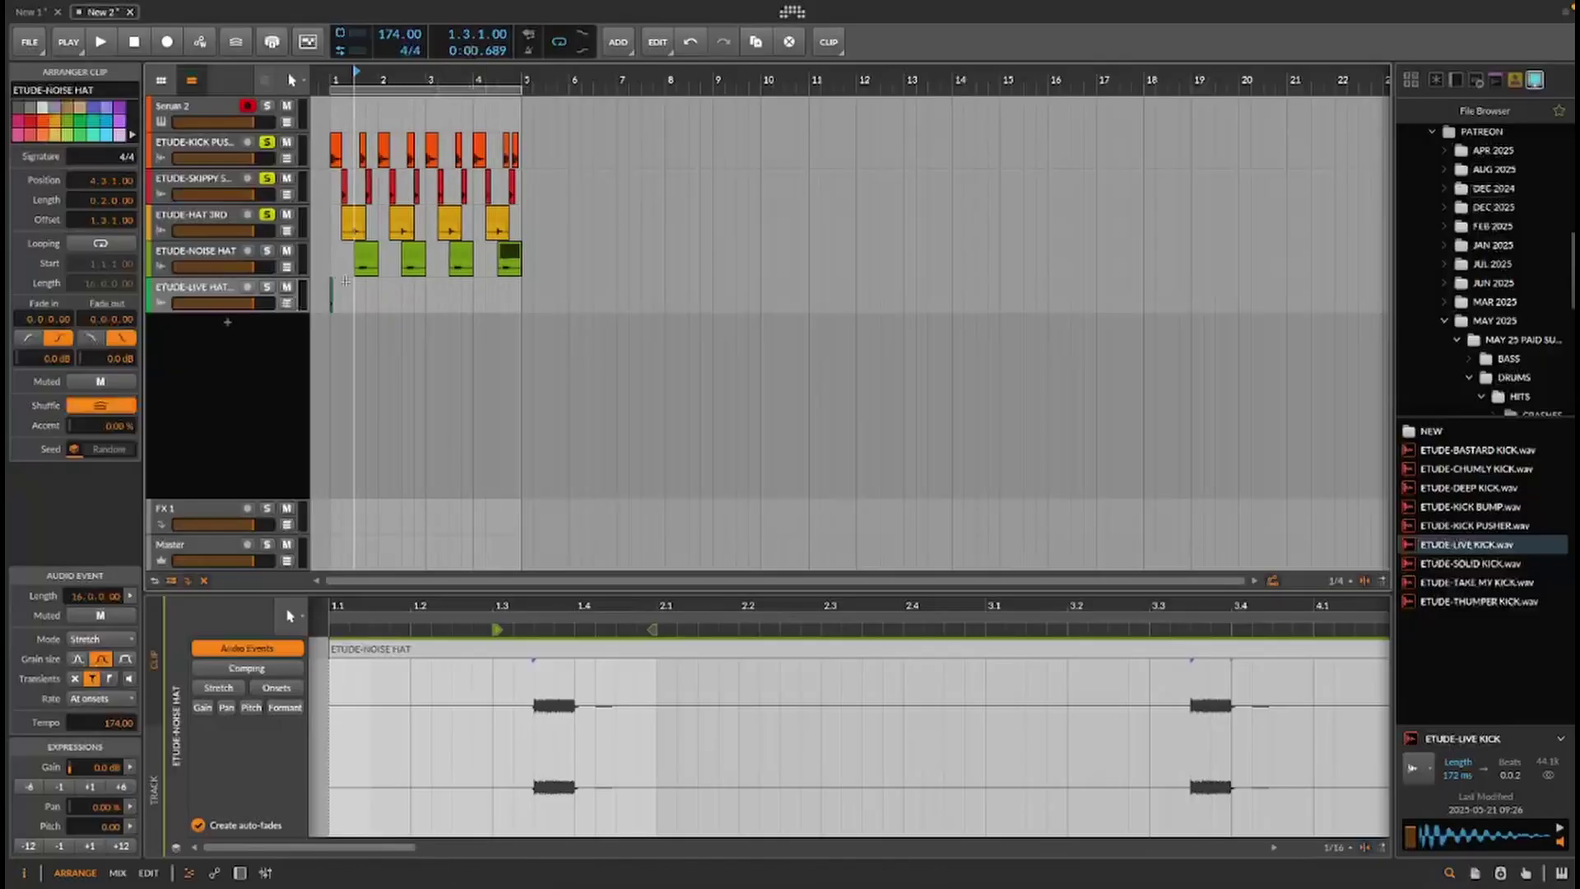
Copy the ETUDE-LIVE HATS 1 clip to beats 1 and 3 of all four bars, and play the loop with both lower hat tracks soloed
{"action": "scroll", "coordinate": [338, 254], "scroll_direction": "up", "scroll_amount": 4}
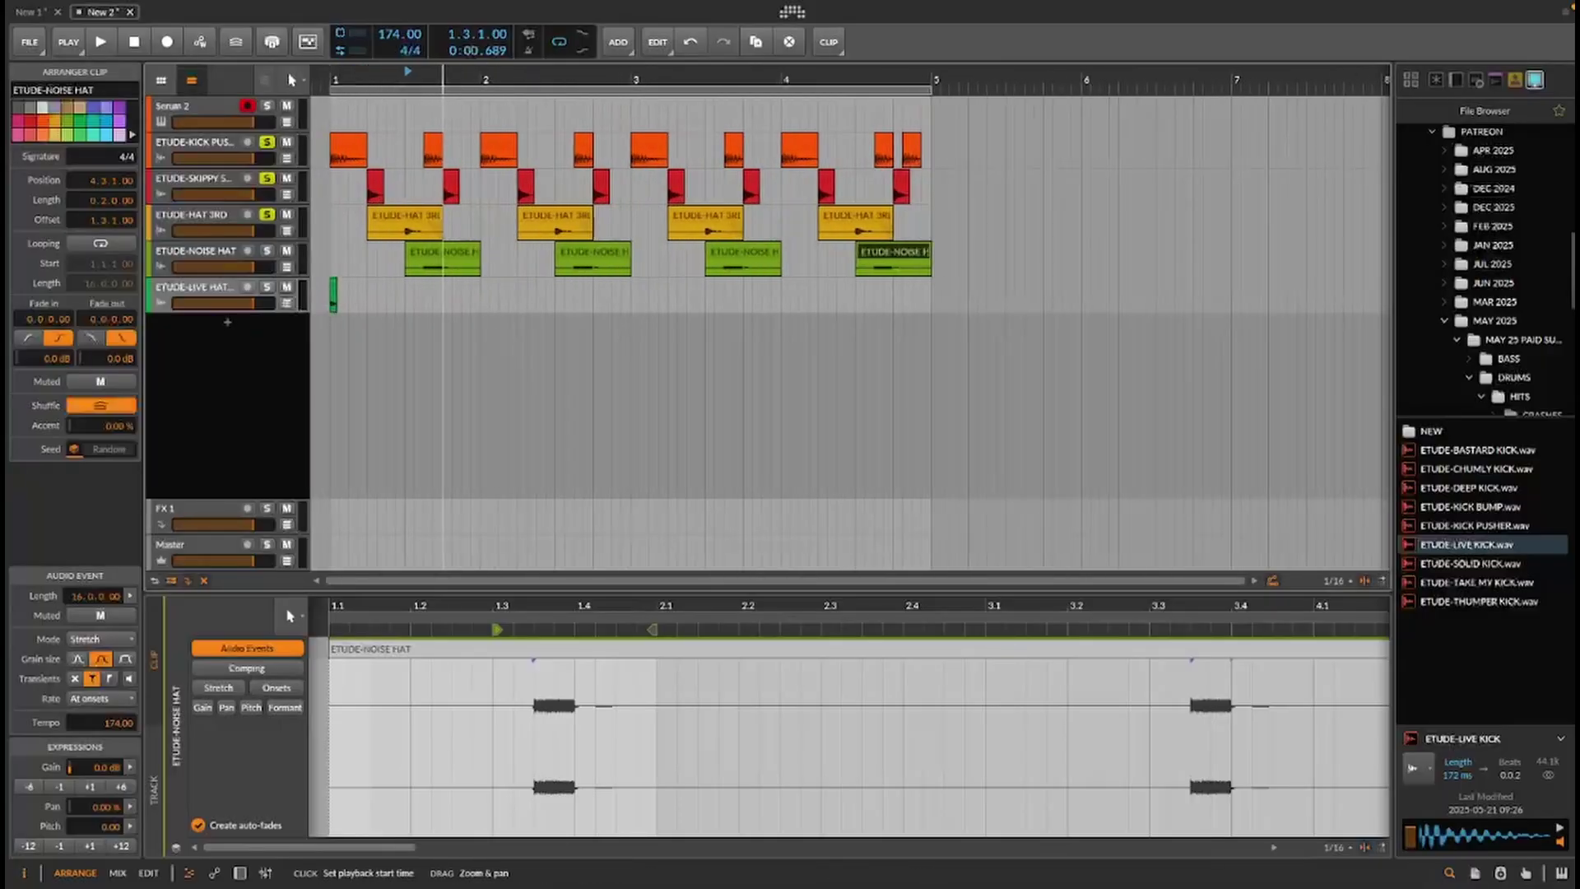
{"action": "left_click", "coordinate": [334, 290]}
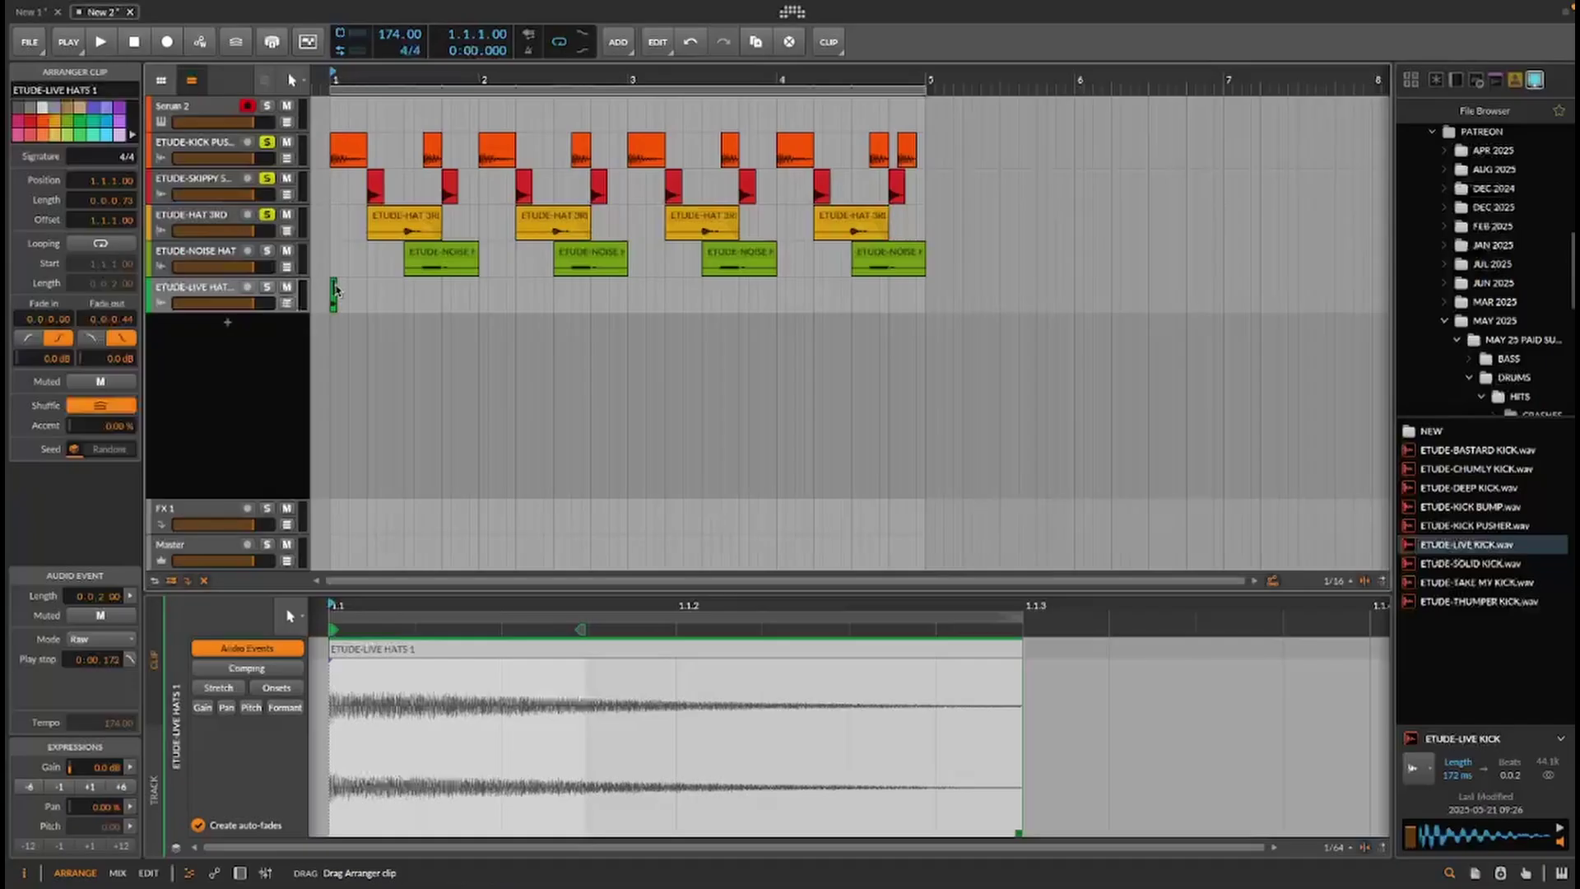
{"action": "mouse_move", "coordinate": [334, 289]}
{"action": "left_mouse_down"}
{"action": "mouse_move", "coordinate": [437, 300]}
{"action": "mouse_move", "coordinate": [317, 297]}
{"action": "left_mouse_up"}
{"action": "key", "text": "ctrl+d"}
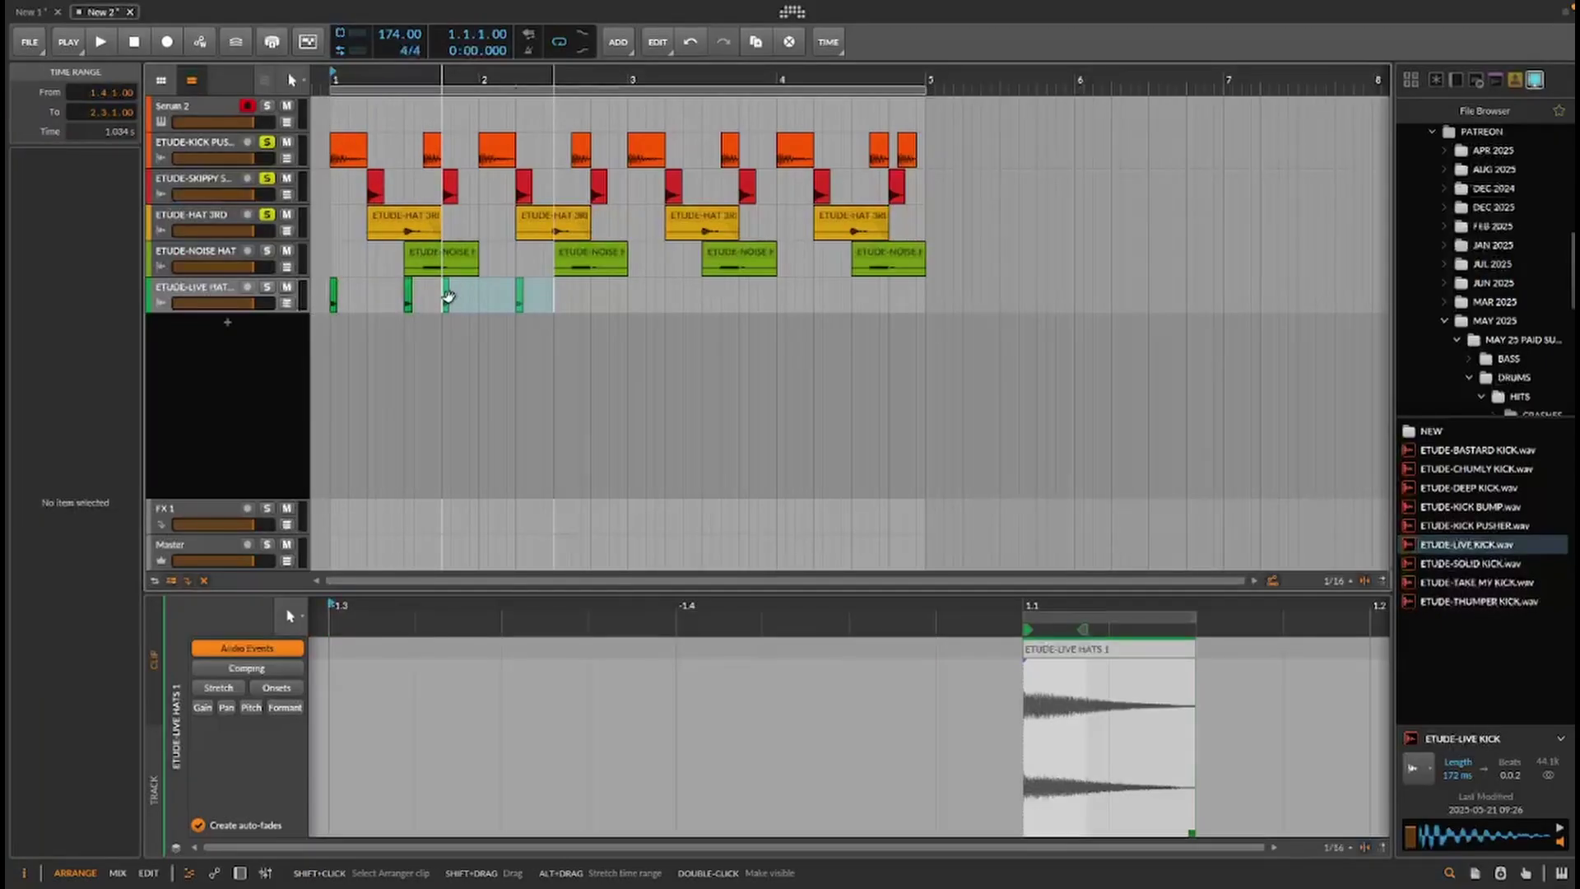
{"action": "mouse_move", "coordinate": [461, 303]}
{"action": "left_mouse_down"}
{"action": "mouse_move", "coordinate": [542, 289]}
{"action": "mouse_move", "coordinate": [480, 305]}
{"action": "left_mouse_up"}
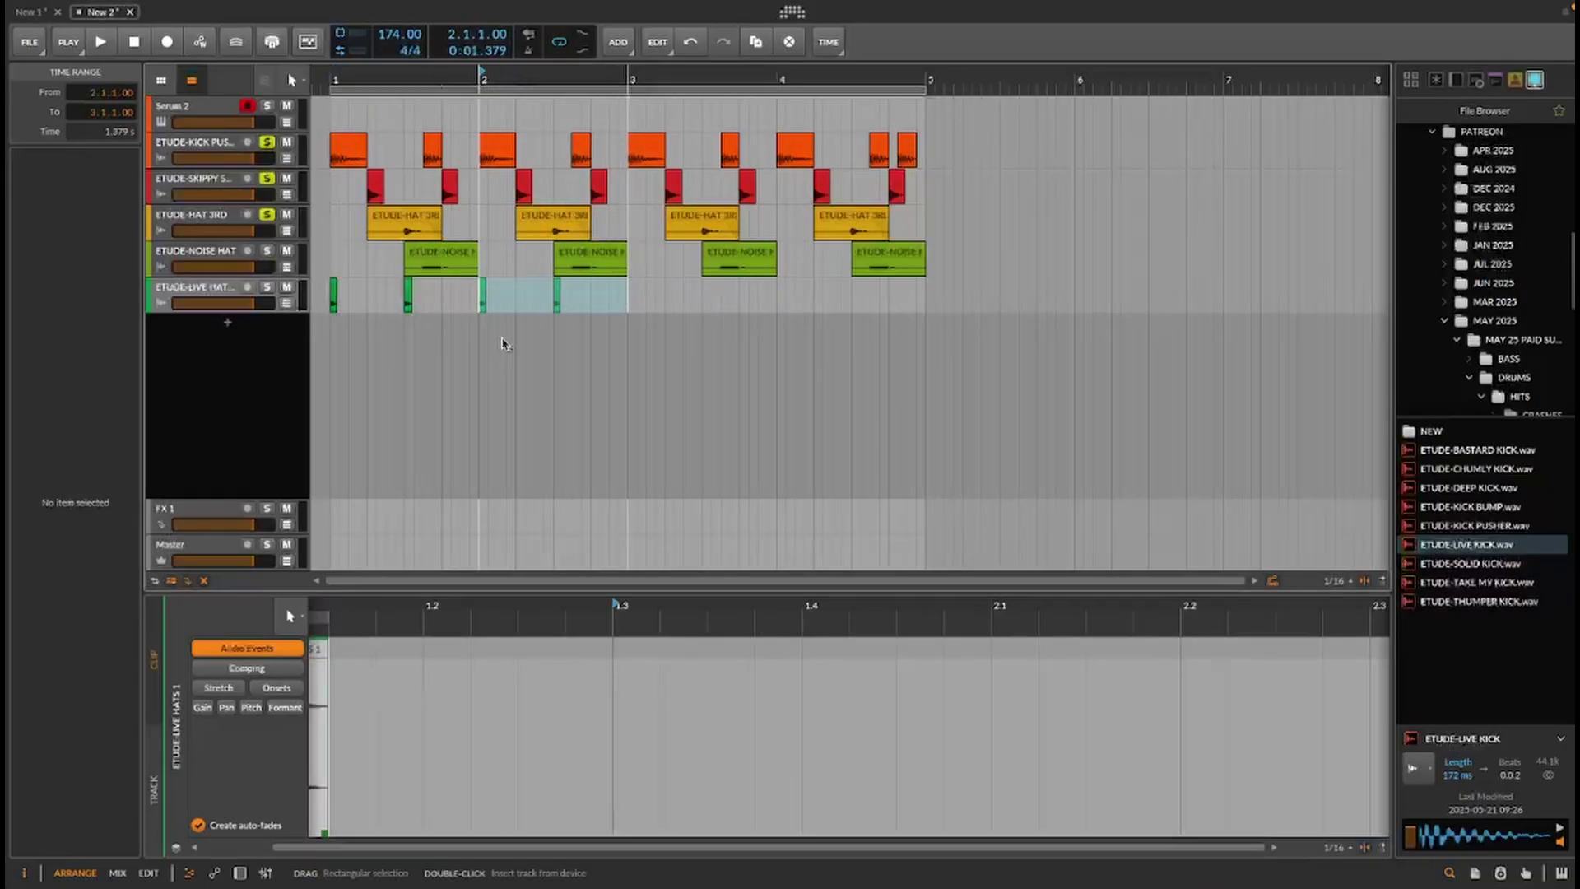
{"action": "key", "text": "ctrl+d"}
{"action": "key", "text": "ctrl+d"}
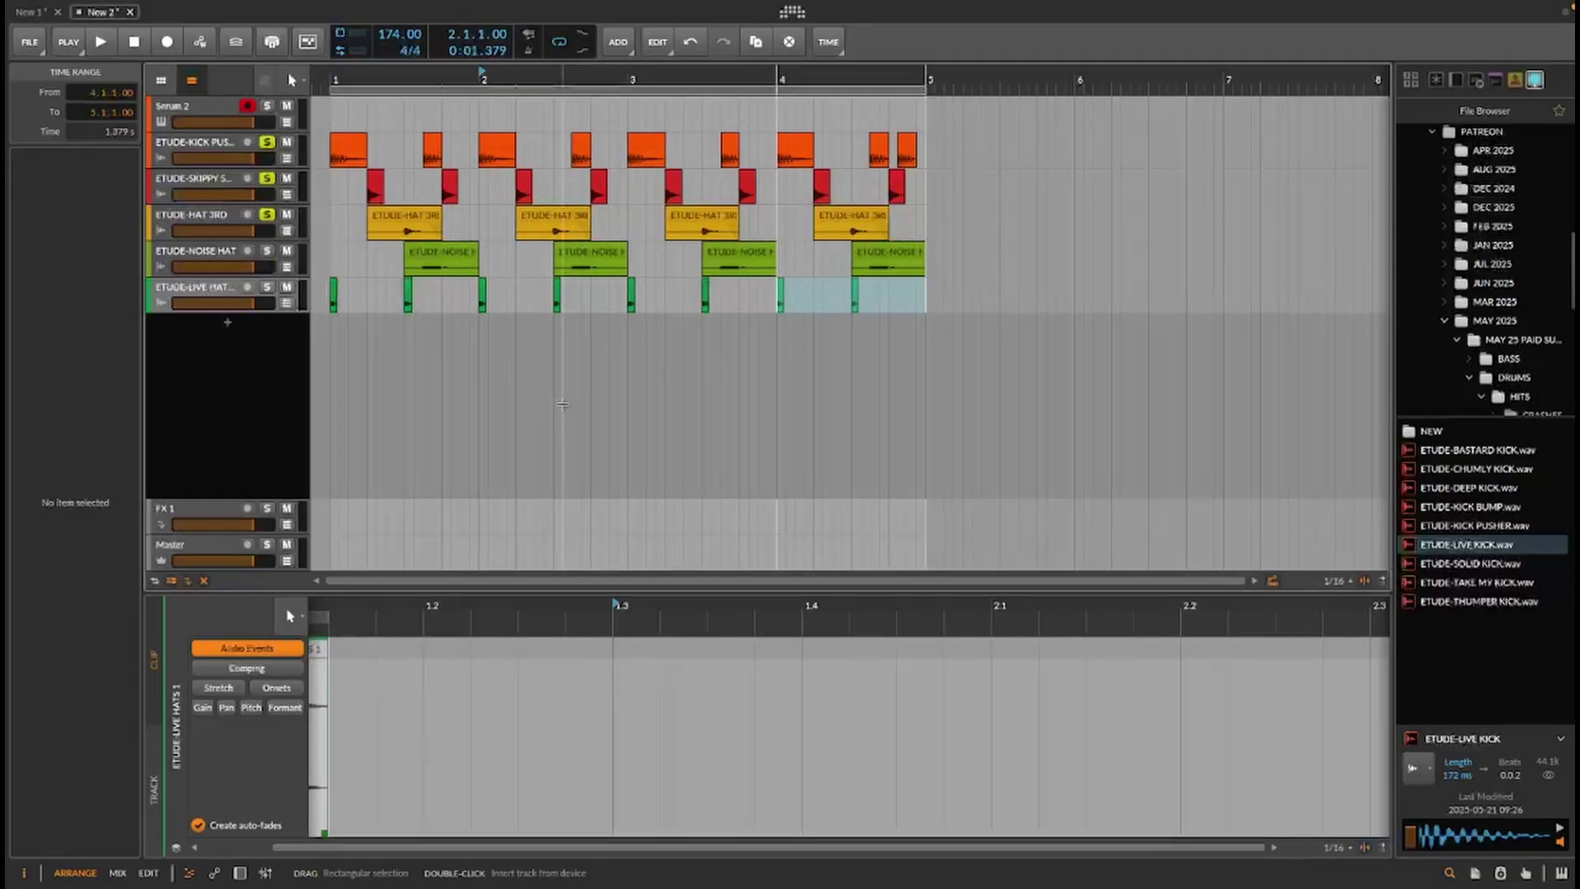
{"action": "left_click", "coordinate": [266, 250]}
{"action": "key", "text": "space"}
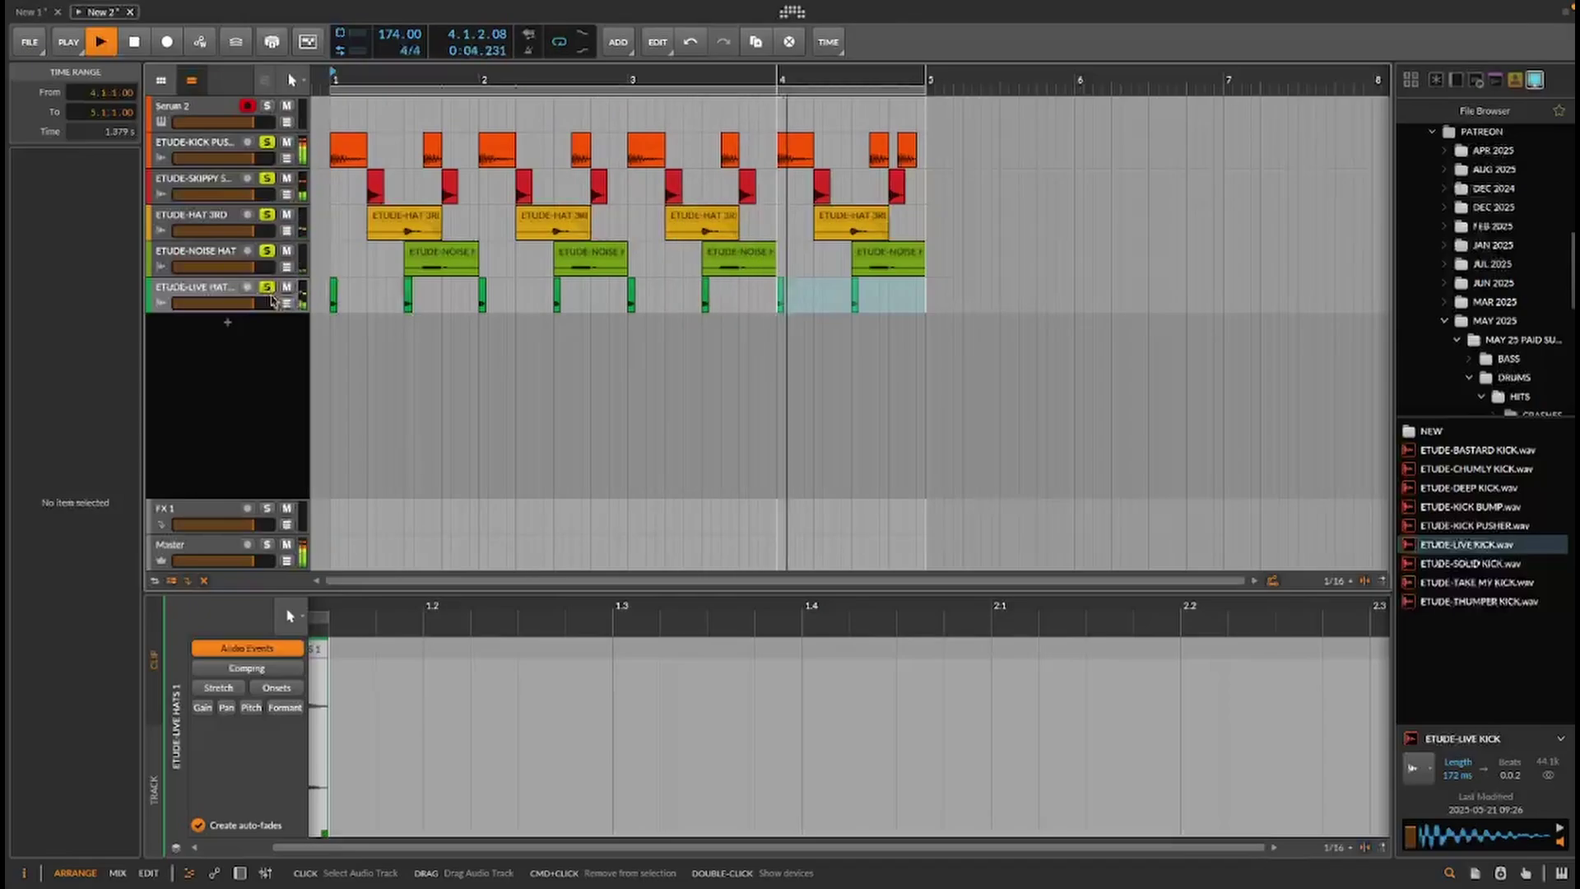
Delete the ETUDE-NOISE HAT clips in bars 2 and 4
{"action": "mouse_move", "coordinate": [476, 256]}
{"action": "left_mouse_down"}
{"action": "mouse_move", "coordinate": [393, 257]}
{"action": "mouse_move", "coordinate": [557, 257]}
{"action": "mouse_move", "coordinate": [463, 255]}
{"action": "mouse_move", "coordinate": [478, 252]}
{"action": "left_mouse_up"}
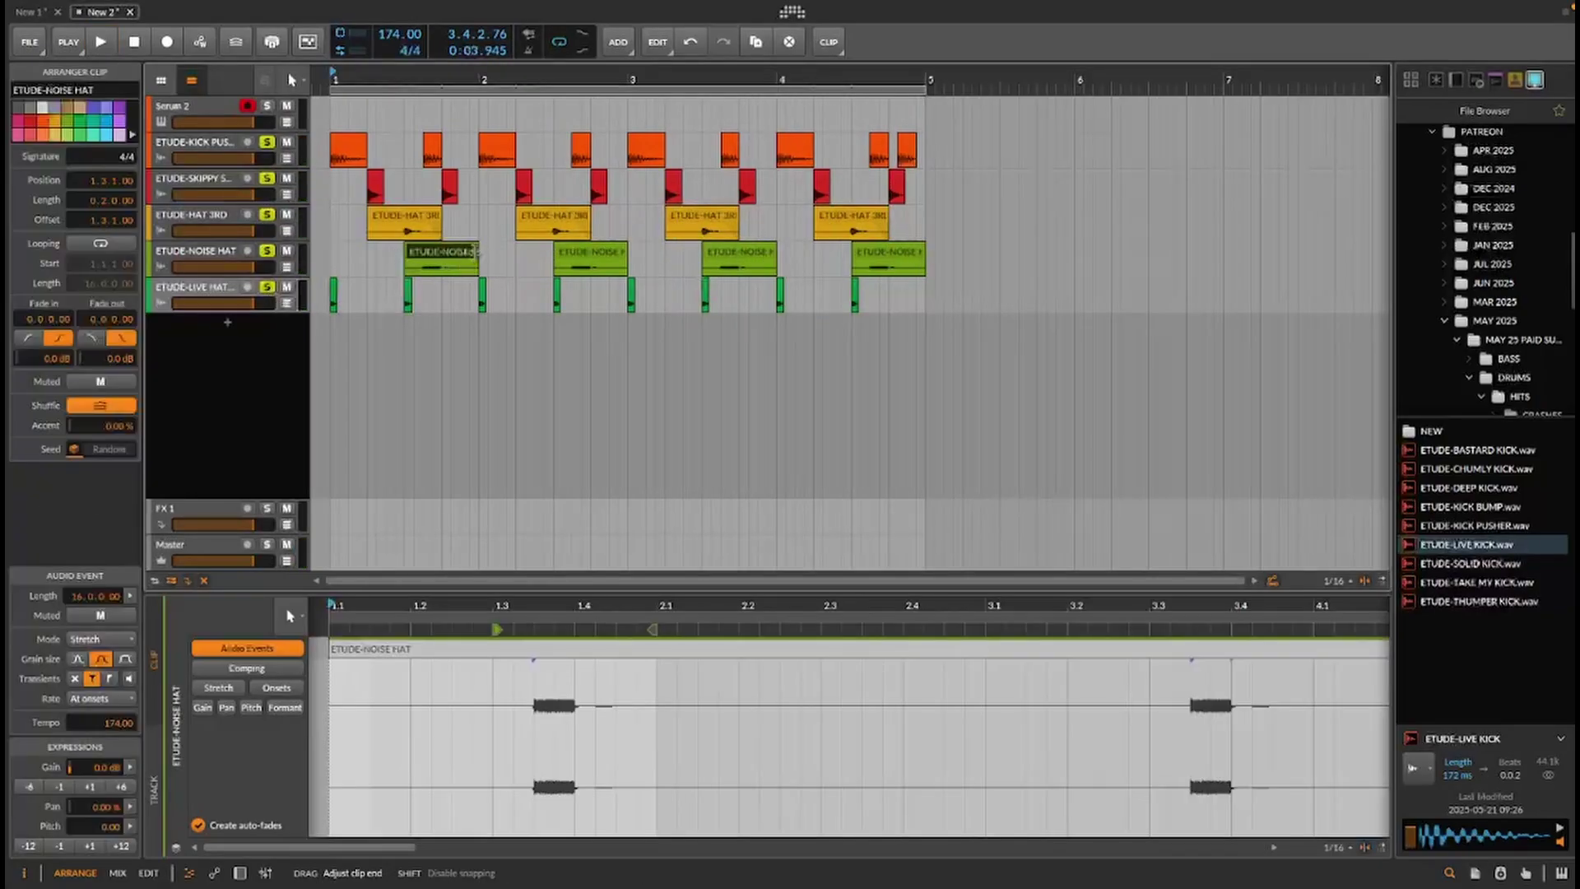
{"action": "left_click", "coordinate": [598, 251]}
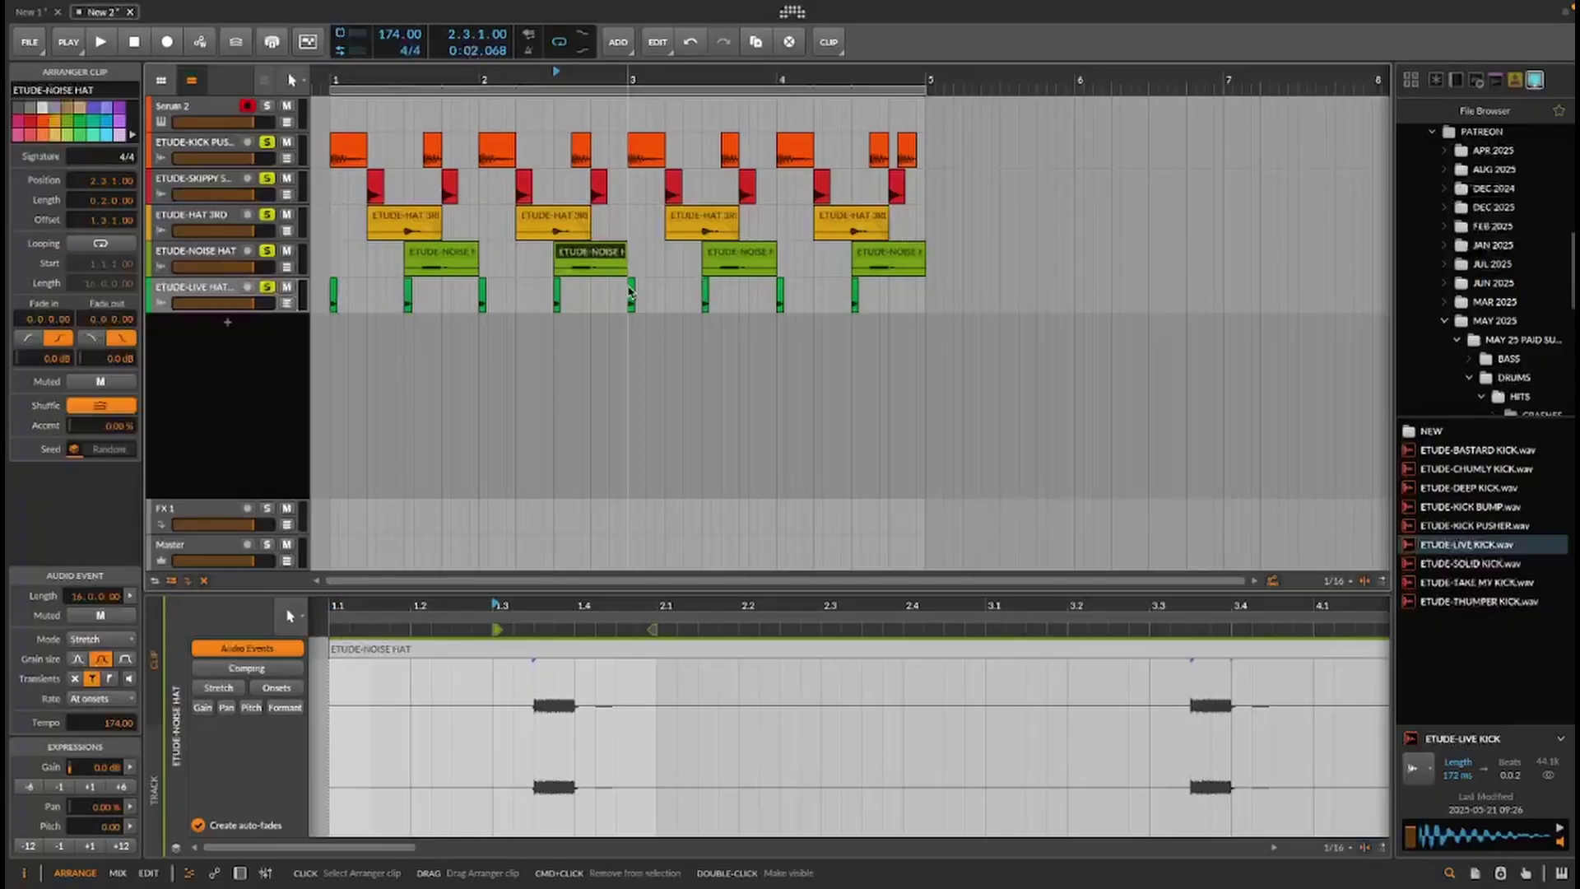
{"action": "key", "text": "Delete"}
{"action": "left_click", "coordinate": [890, 259]}
{"action": "key", "text": "Delete"}
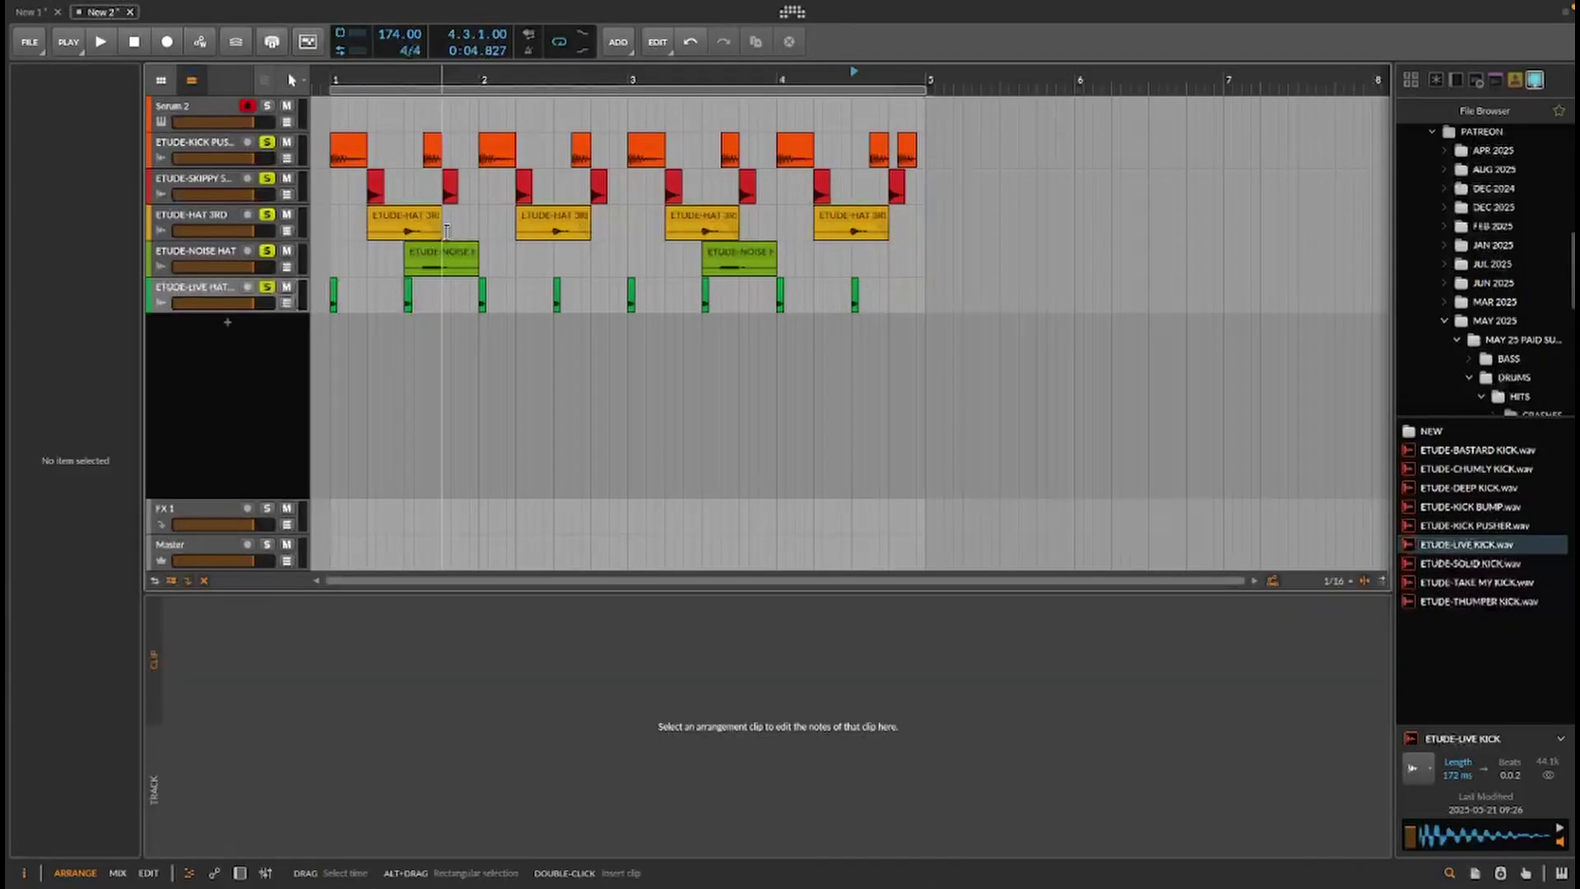
Play the loop from bar 1 and extend the last kick clip at 4.4.2 to the end of bar 4
{"action": "left_click", "coordinate": [333, 83]}
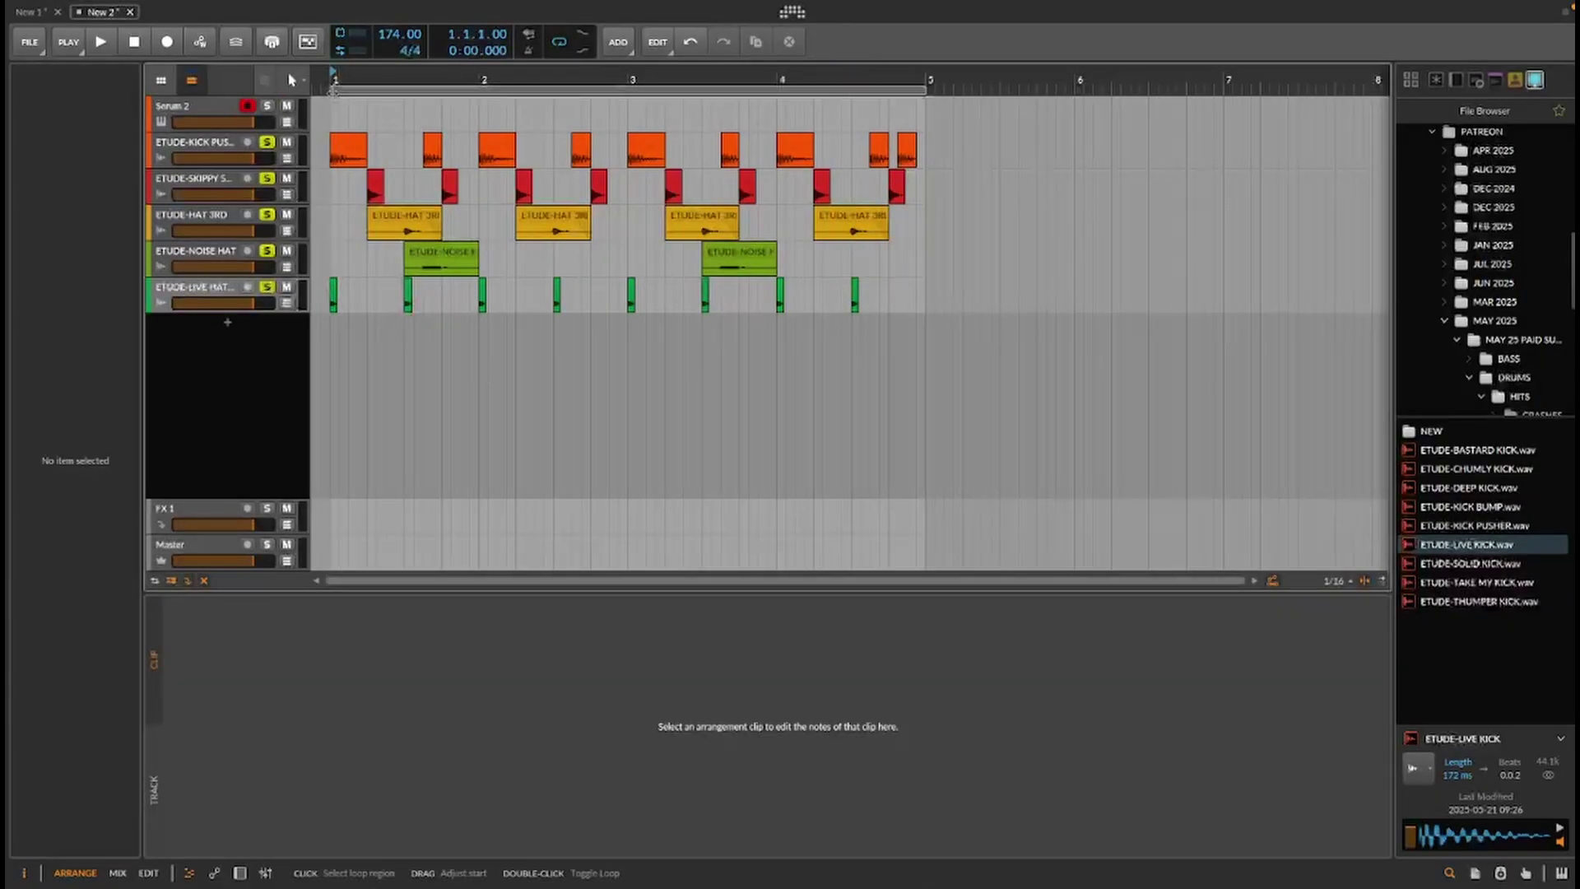
{"action": "key", "text": "space"}
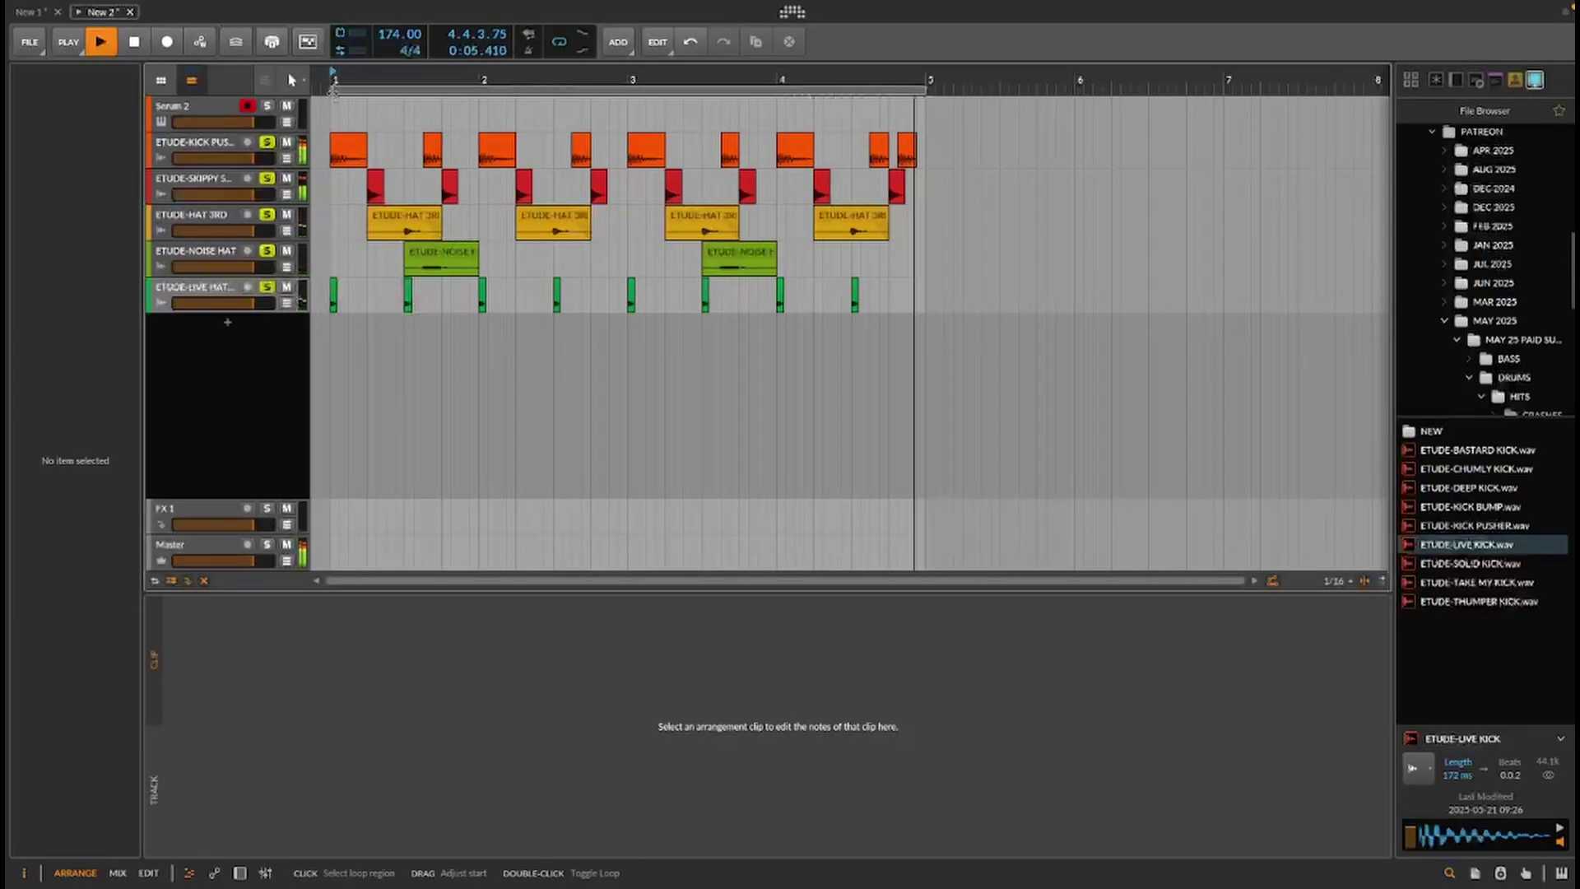
{"action": "left_click", "coordinate": [909, 148]}
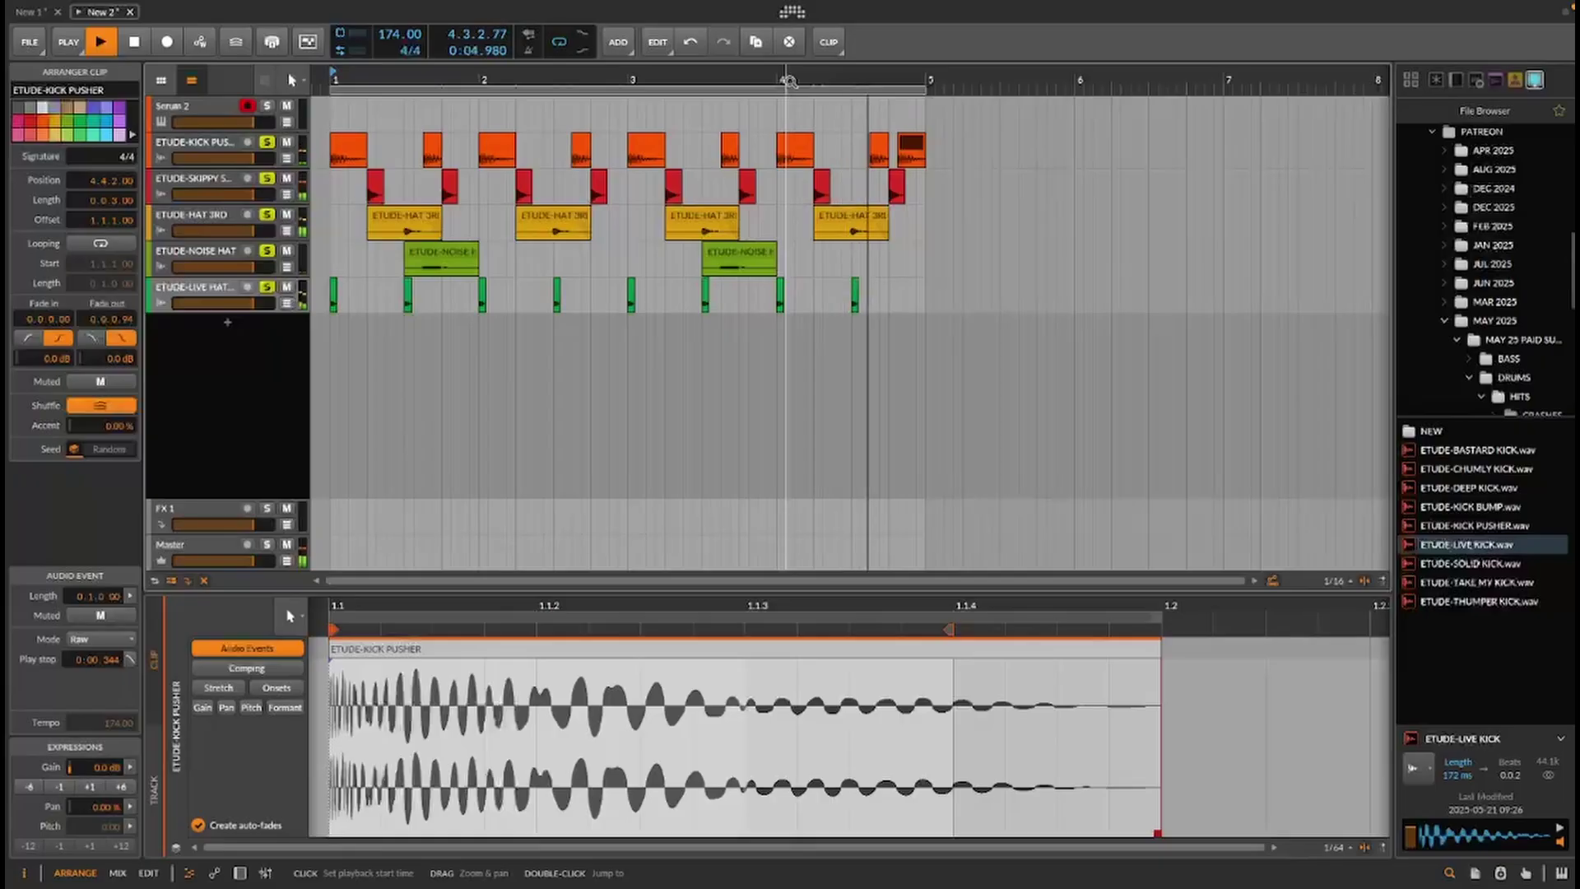
{"action": "key", "text": "space"}
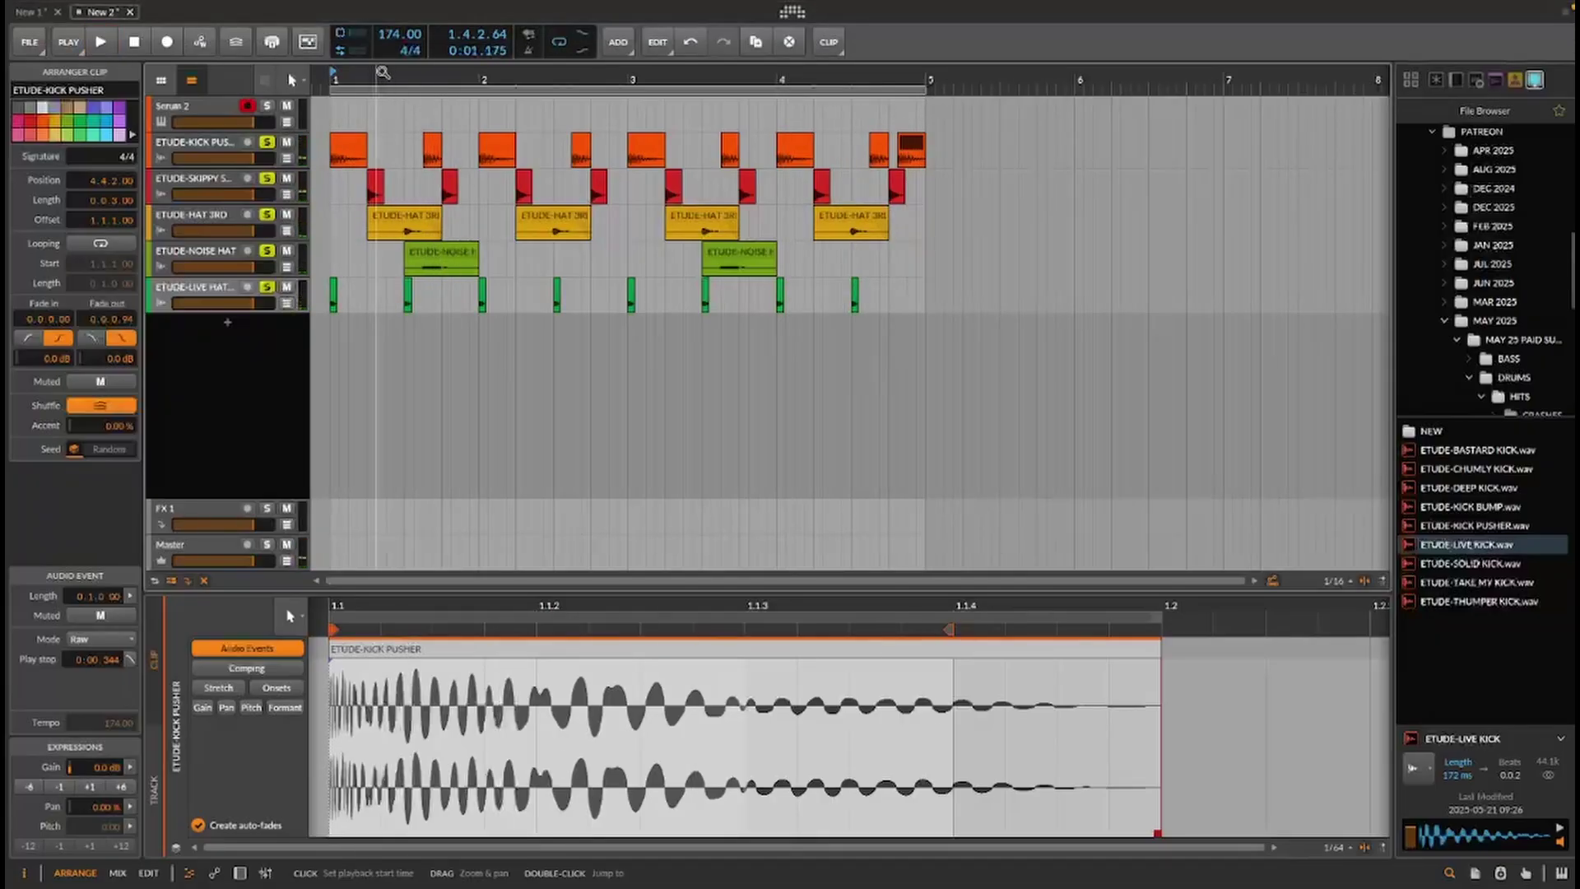
Group the five ETUDE kick, snare and hat tracks and name the group DRUMS
{"action": "left_click_drag", "start_coordinate": [376, 75], "coordinate": [352, 50]}
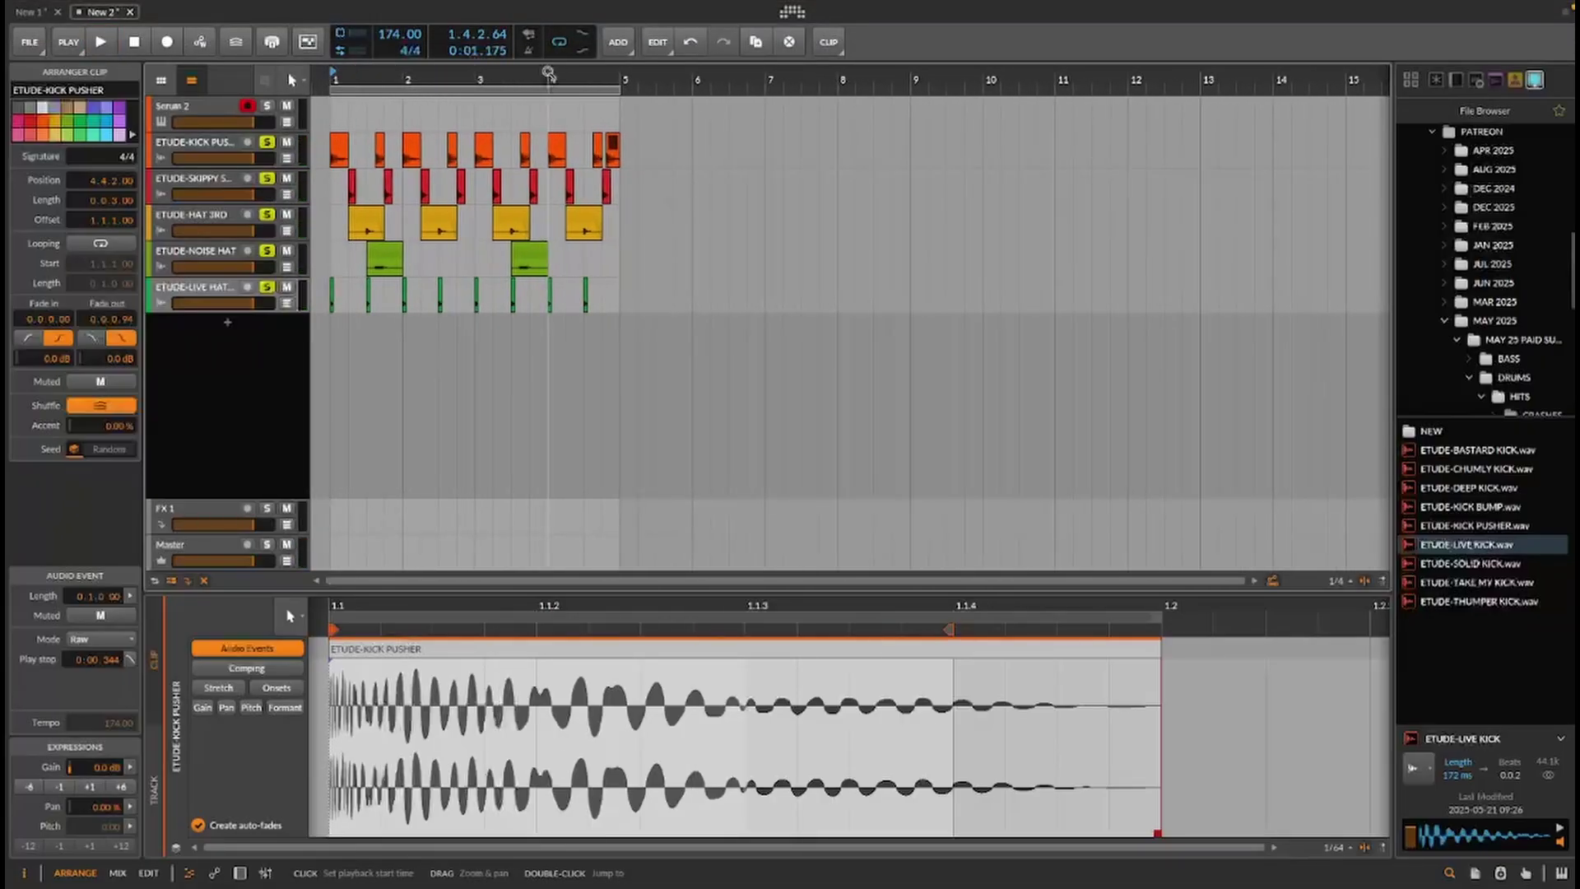
{"action": "left_click", "coordinate": [195, 148]}
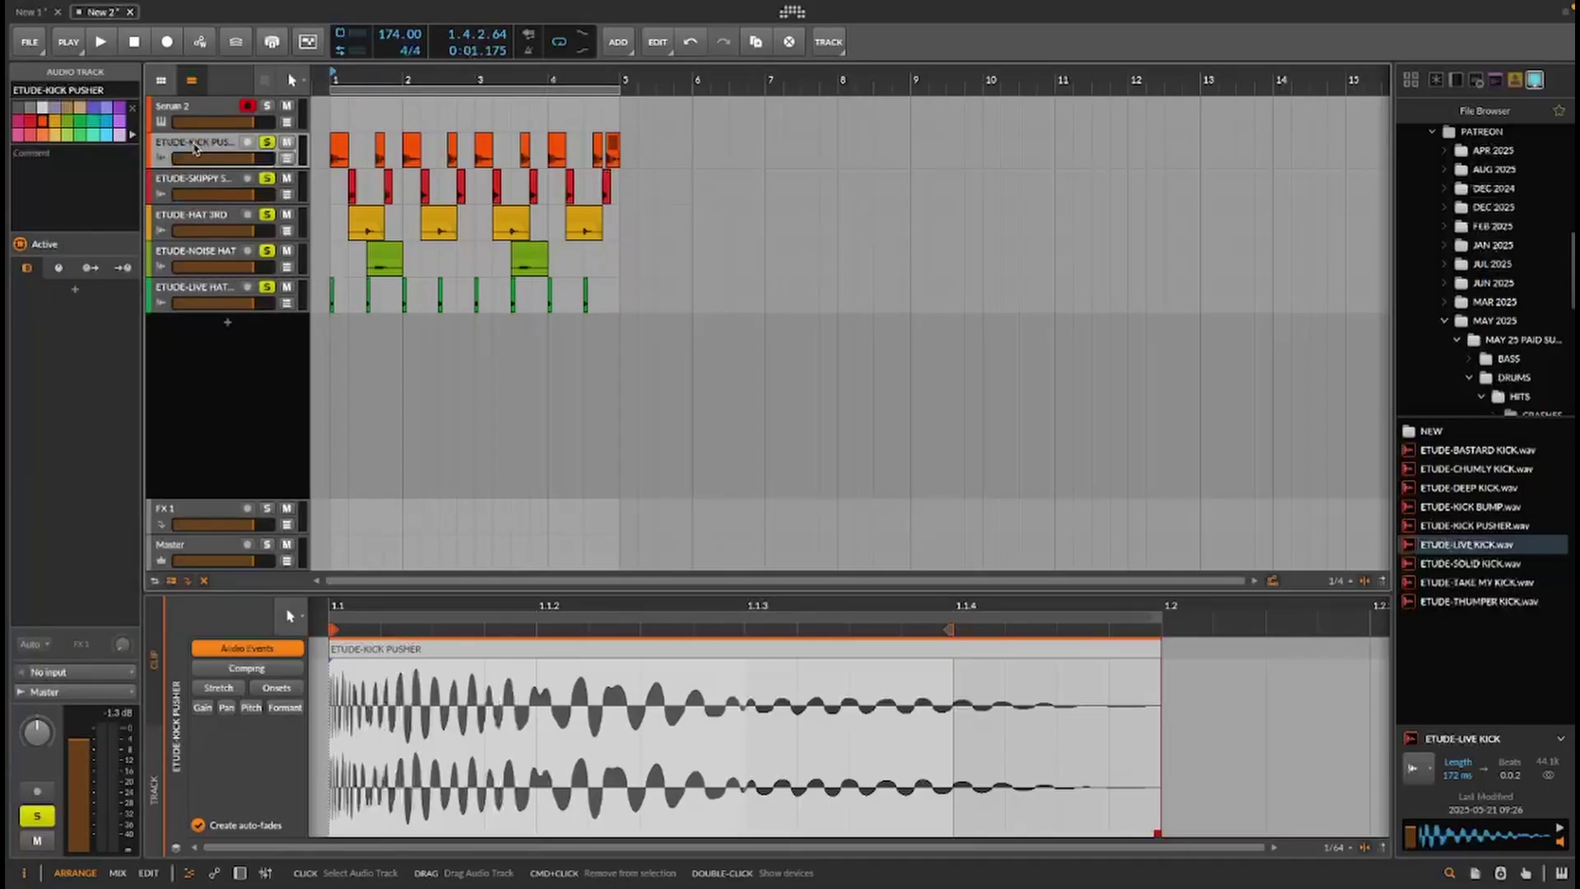
{"action": "left_click", "coordinate": [191, 292], "text": "shift"}
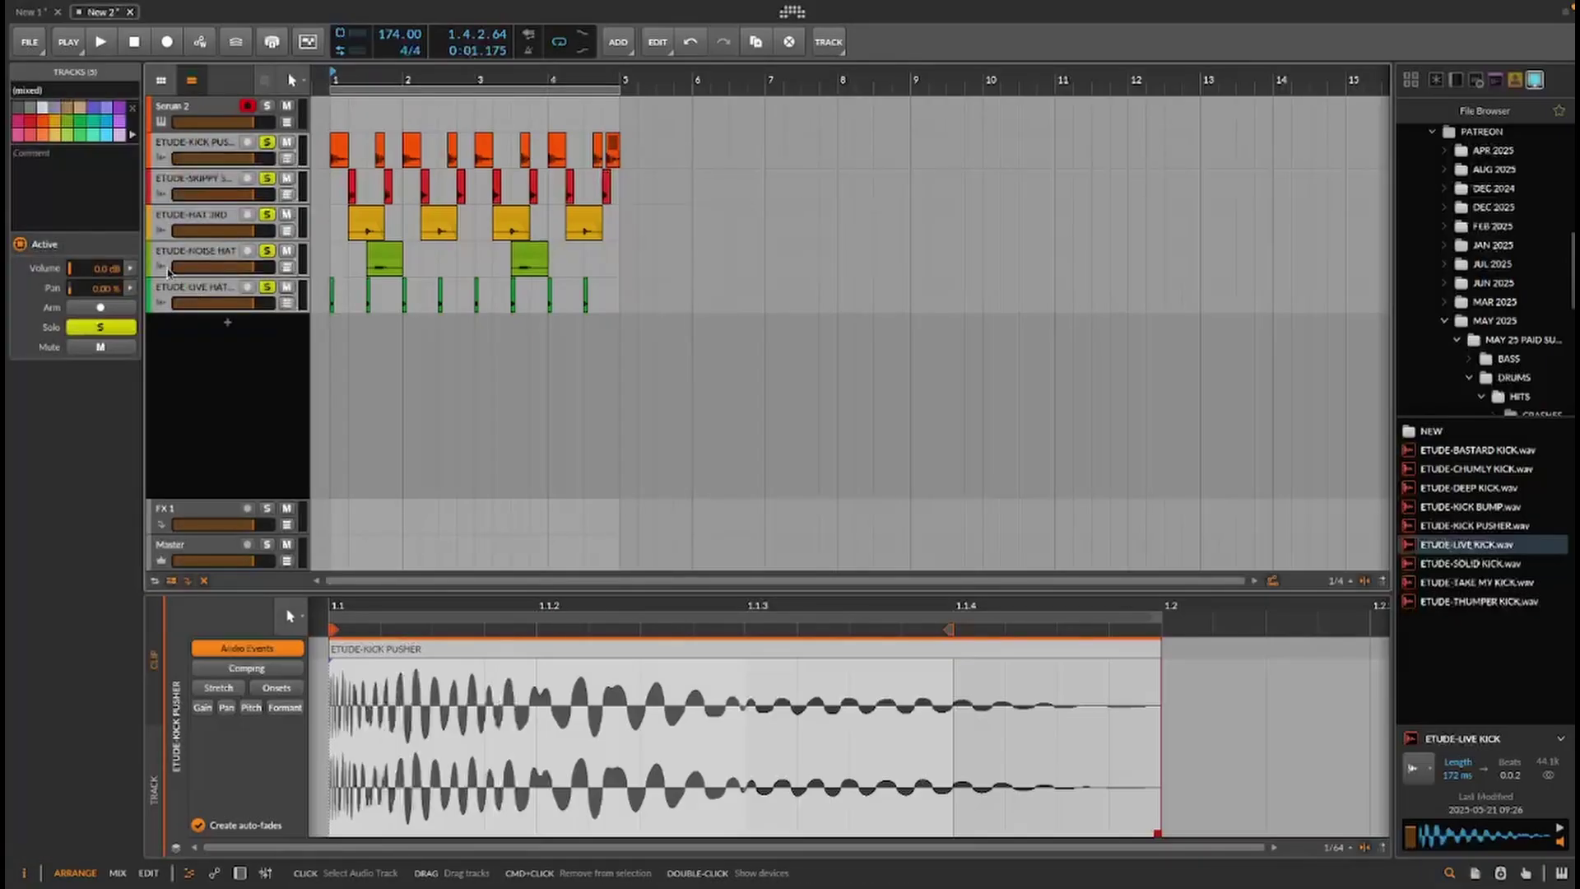
{"action": "key", "text": "ctrl+g"}
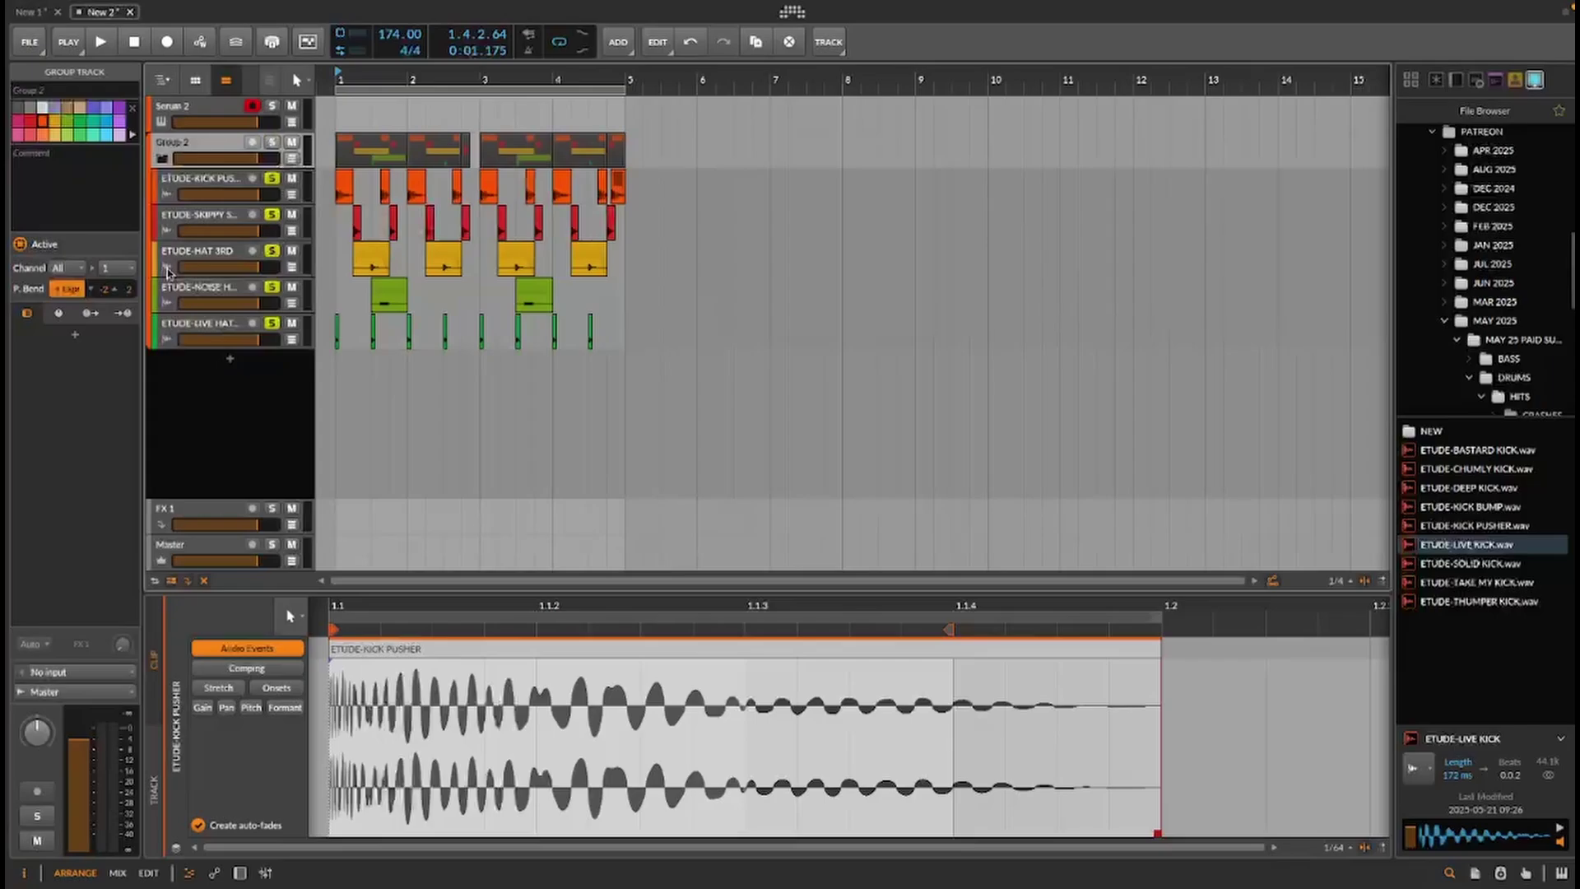
{"action": "left_click", "coordinate": [60, 87]}
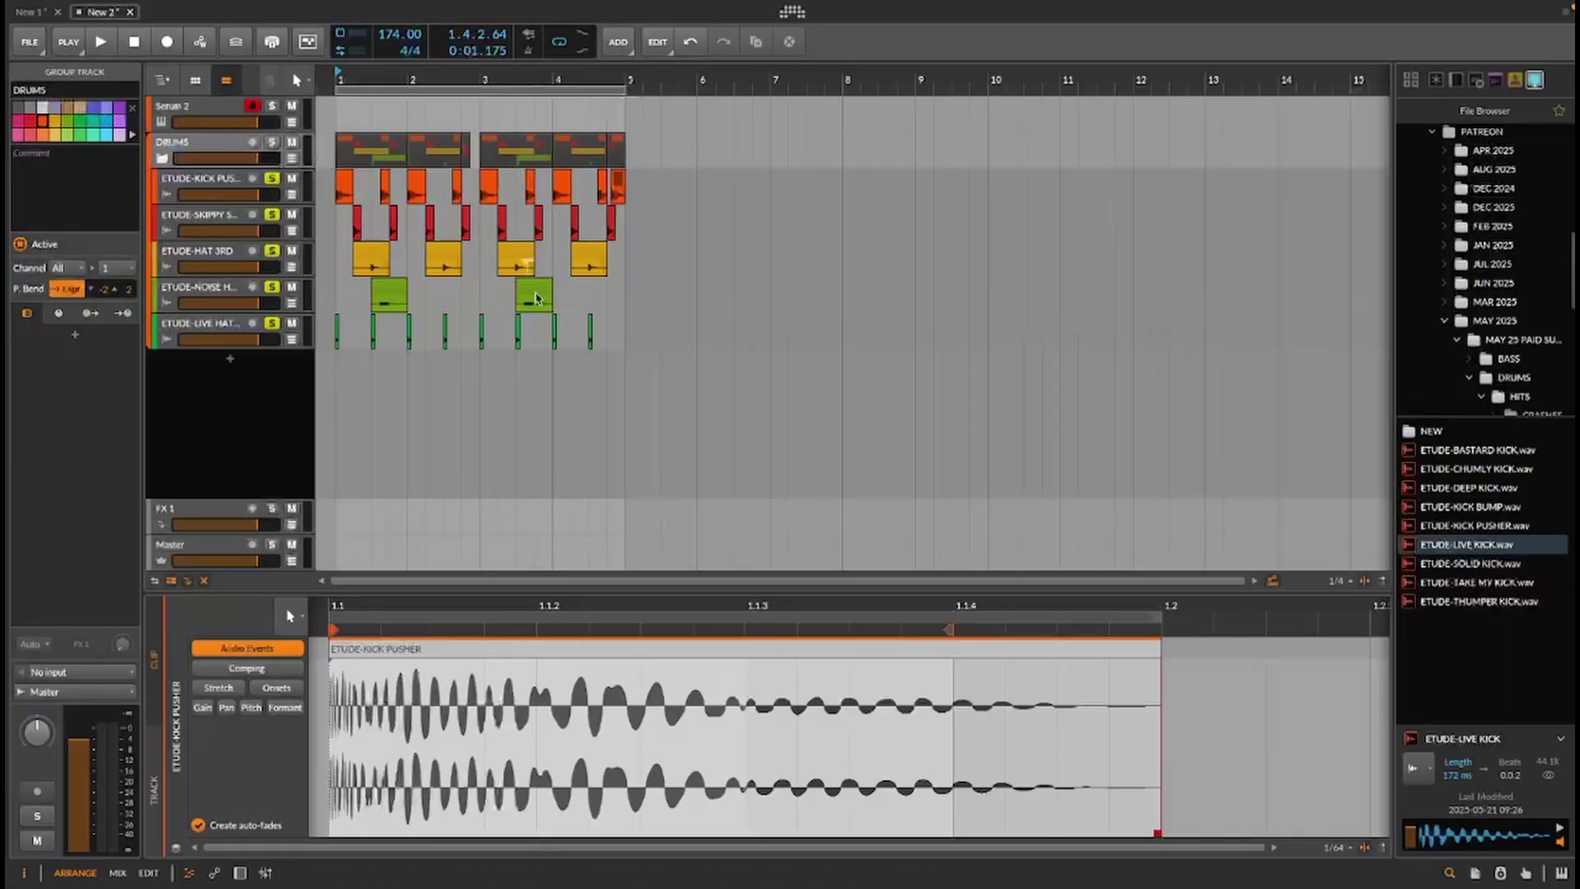
{"action": "left_click", "coordinate": [807, 389]}
Collapse and re-expand the DRUMS group, and play the grouped pattern from bar 1
{"action": "left_click", "coordinate": [163, 158]}
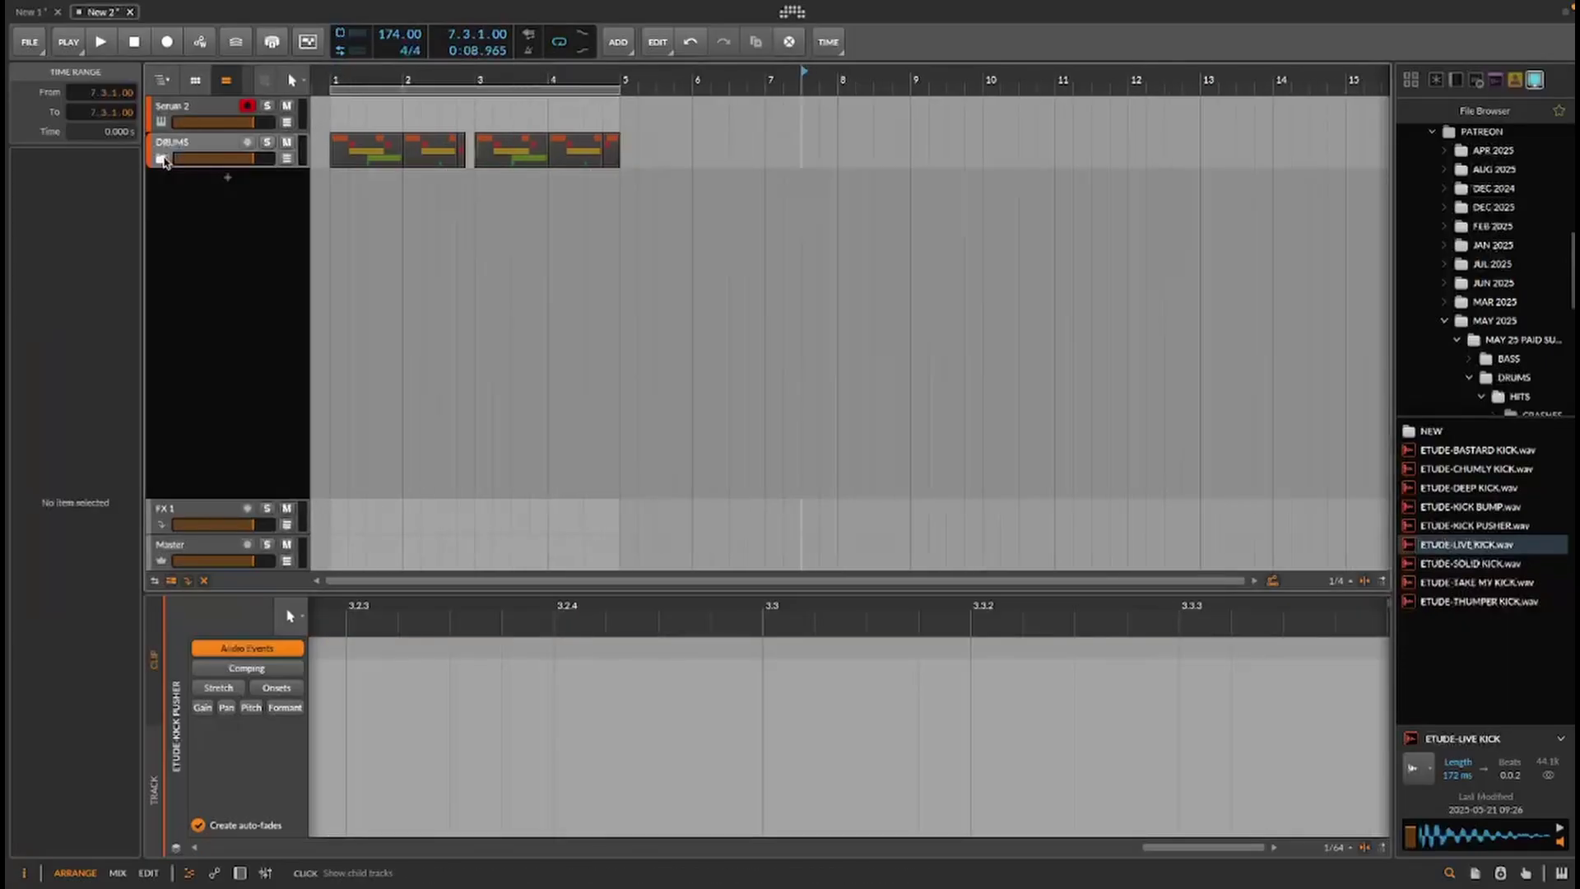
{"action": "left_click", "coordinate": [163, 158]}
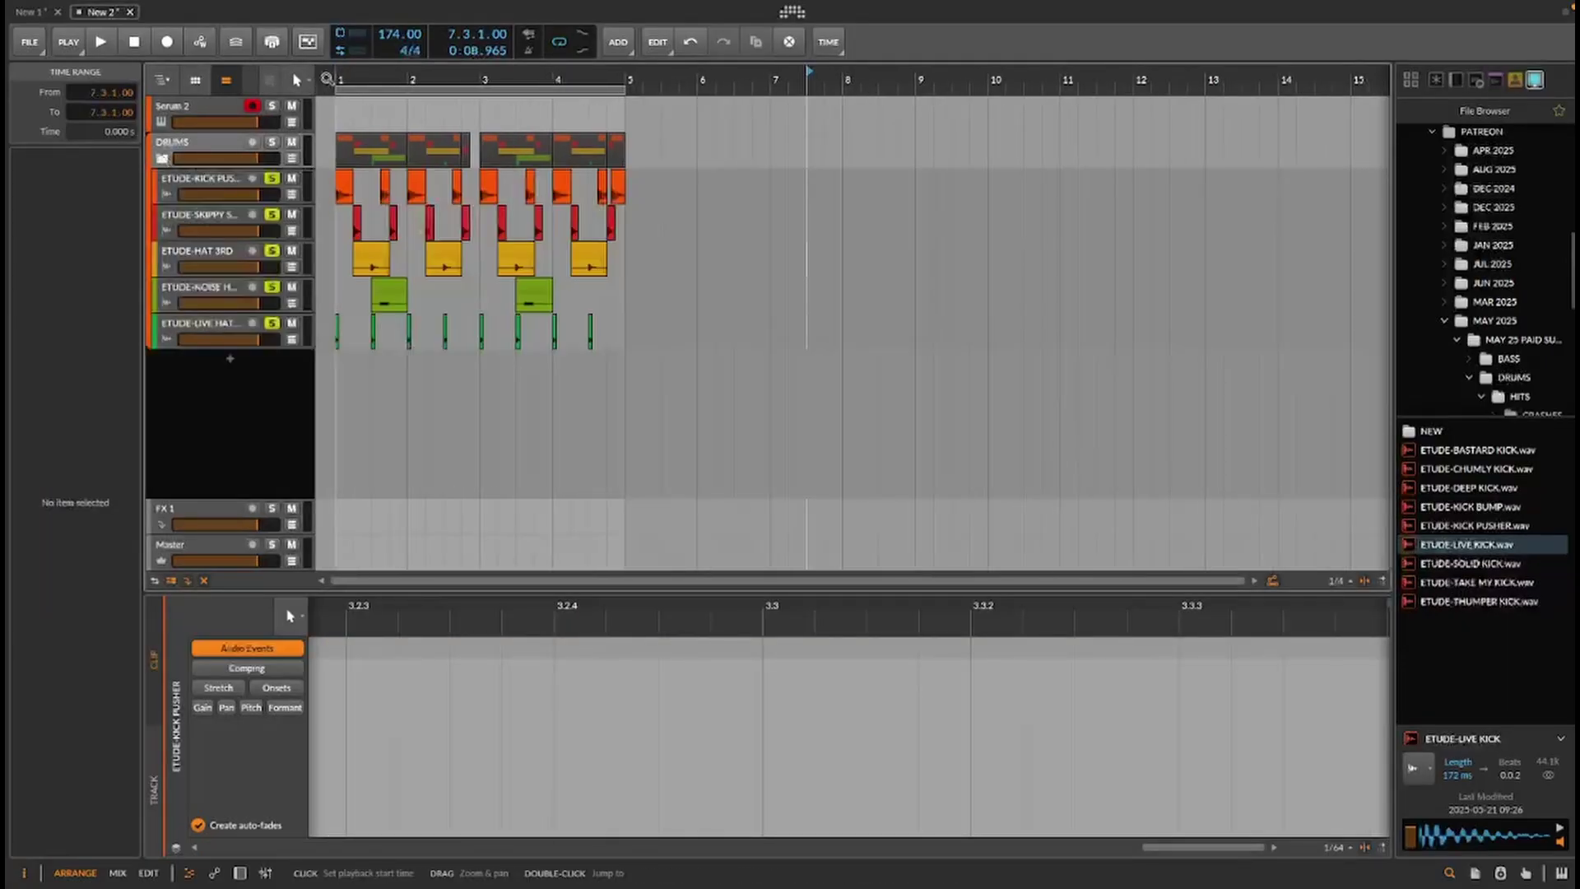
{"action": "key", "text": "space"}
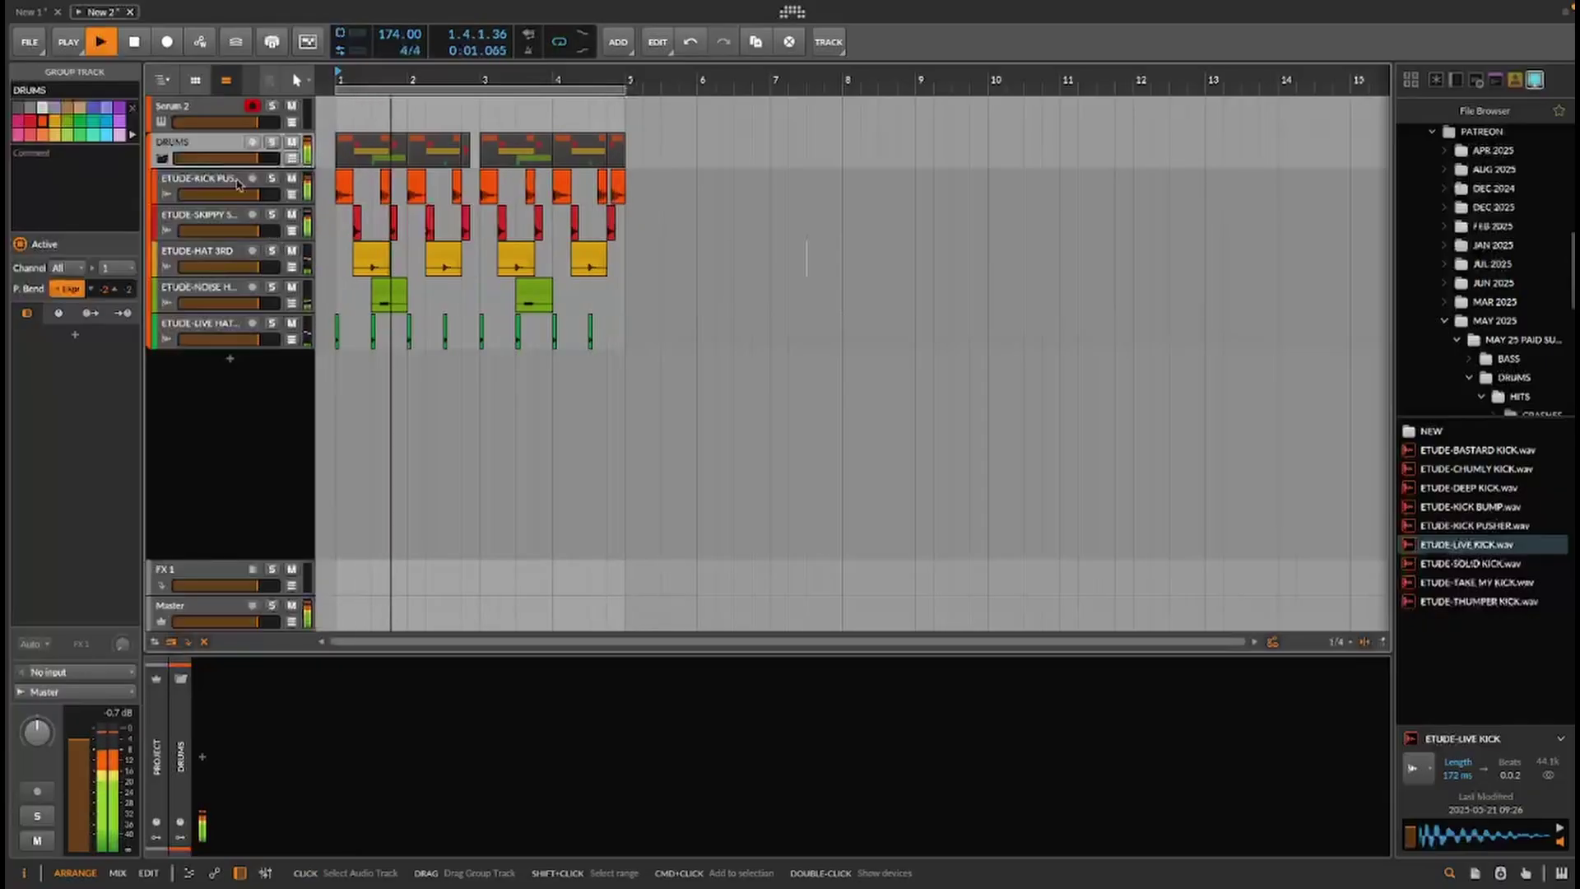
{"action": "key", "text": "space"}
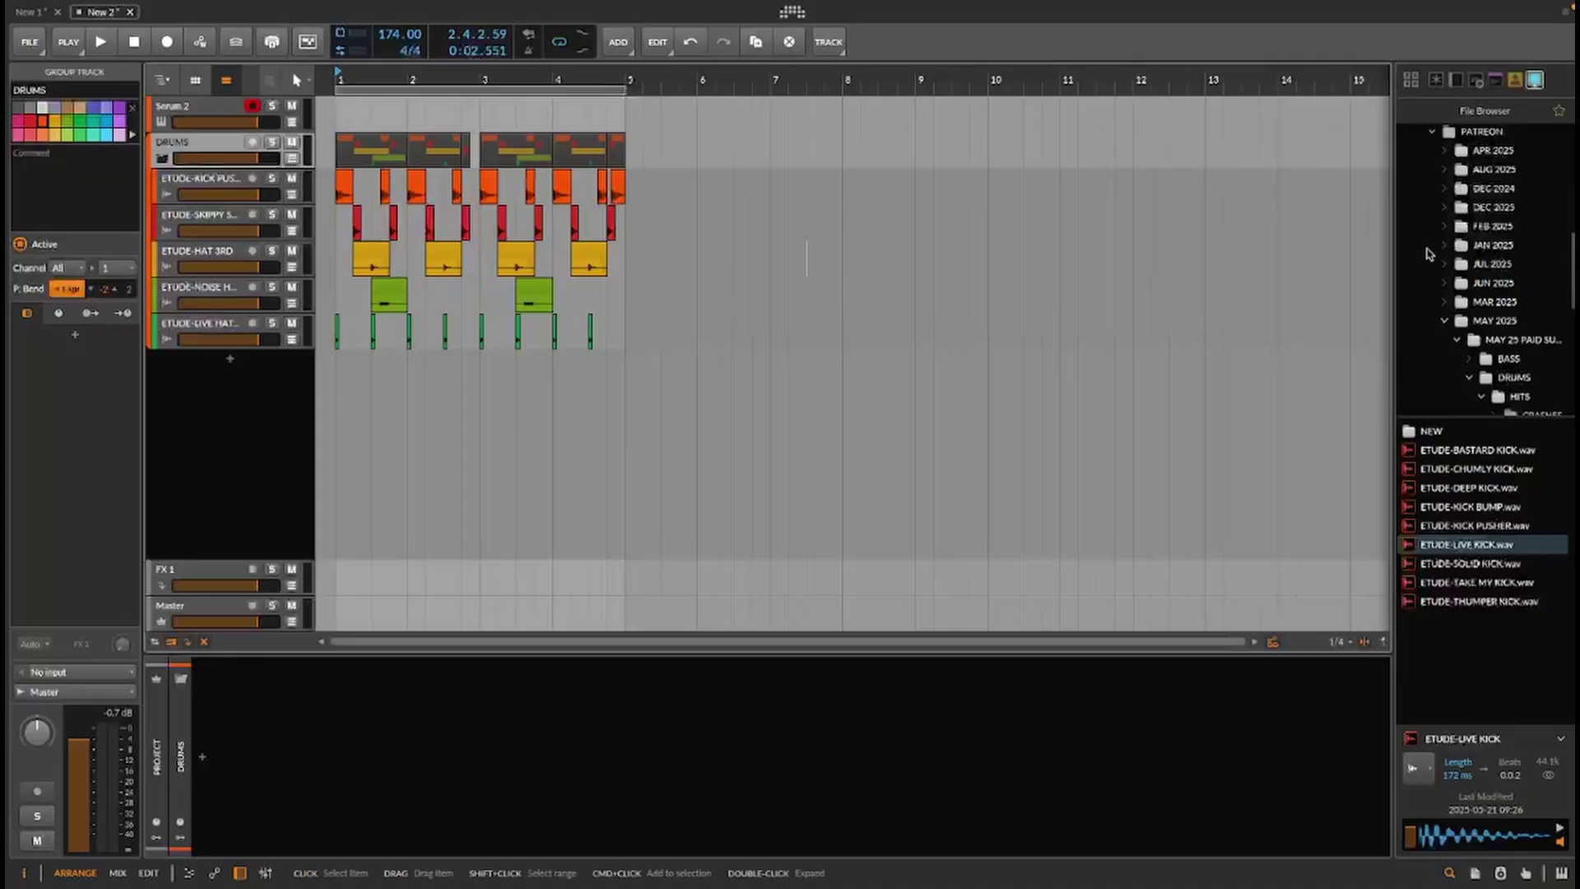
Search the sample library for KICK, limited to samples, and place Kick from Tony's Breaks on a new track at bar 1
{"action": "left_click", "coordinate": [1495, 80]}
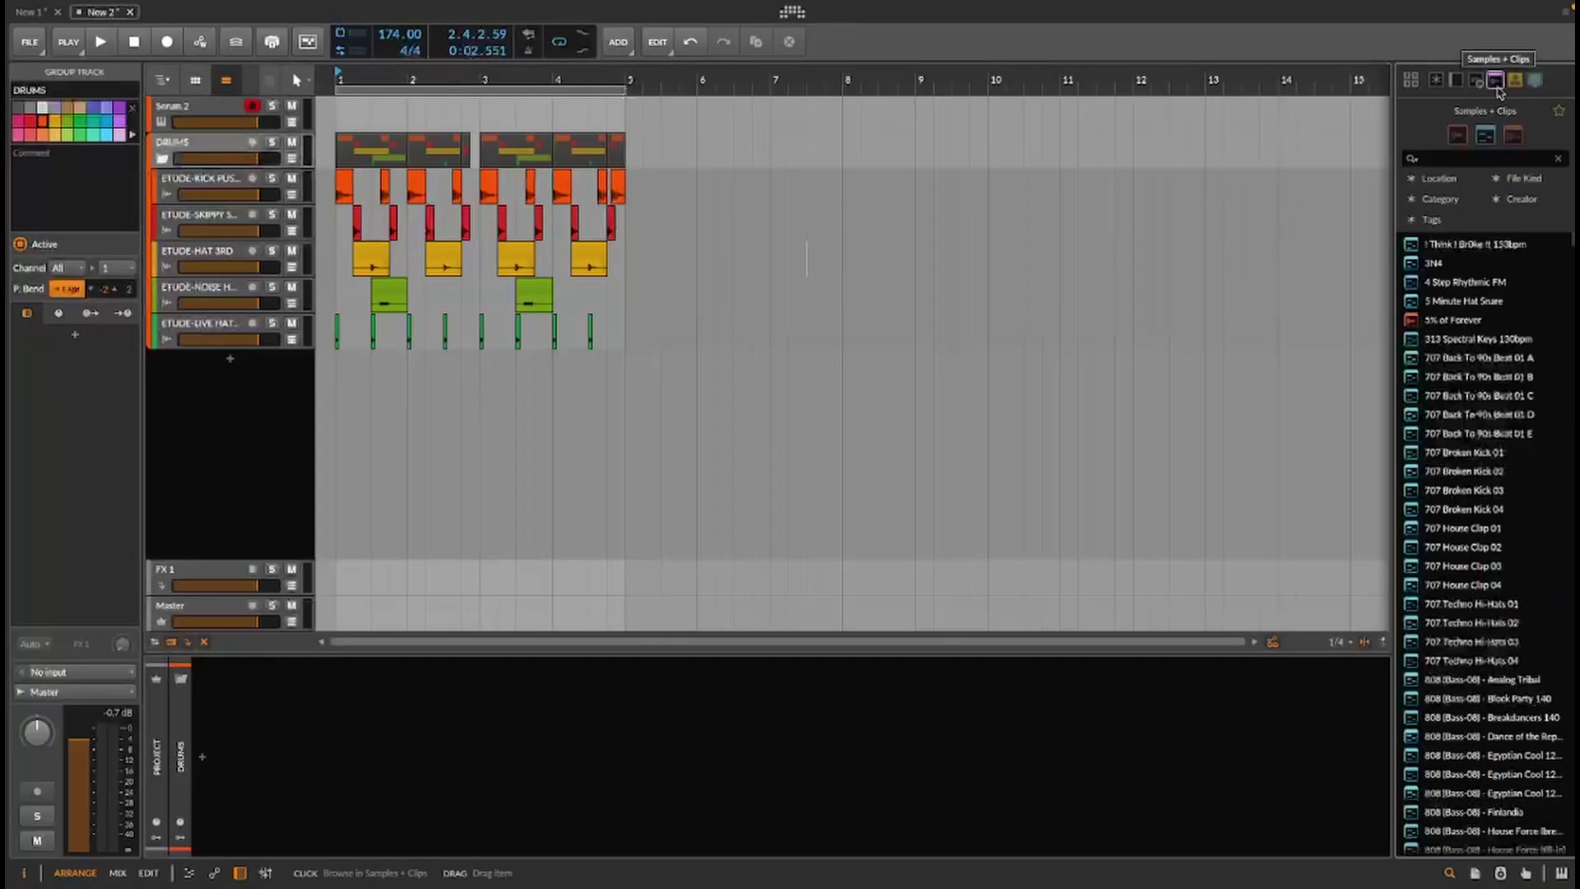
{"action": "left_click", "coordinate": [1451, 161]}
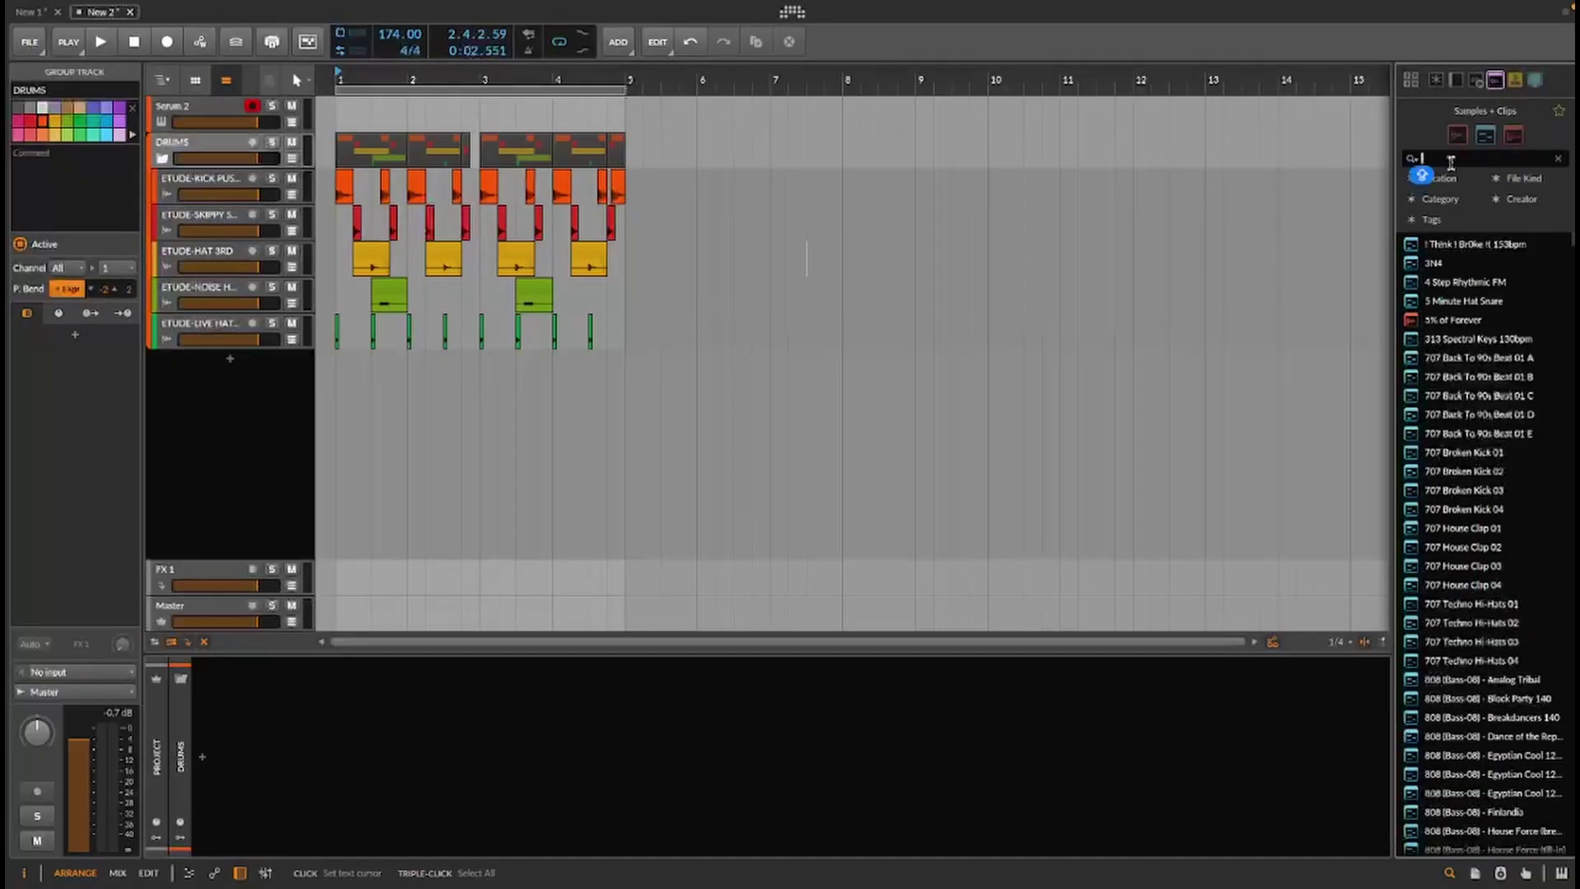
{"action": "type", "text": "KICK"}
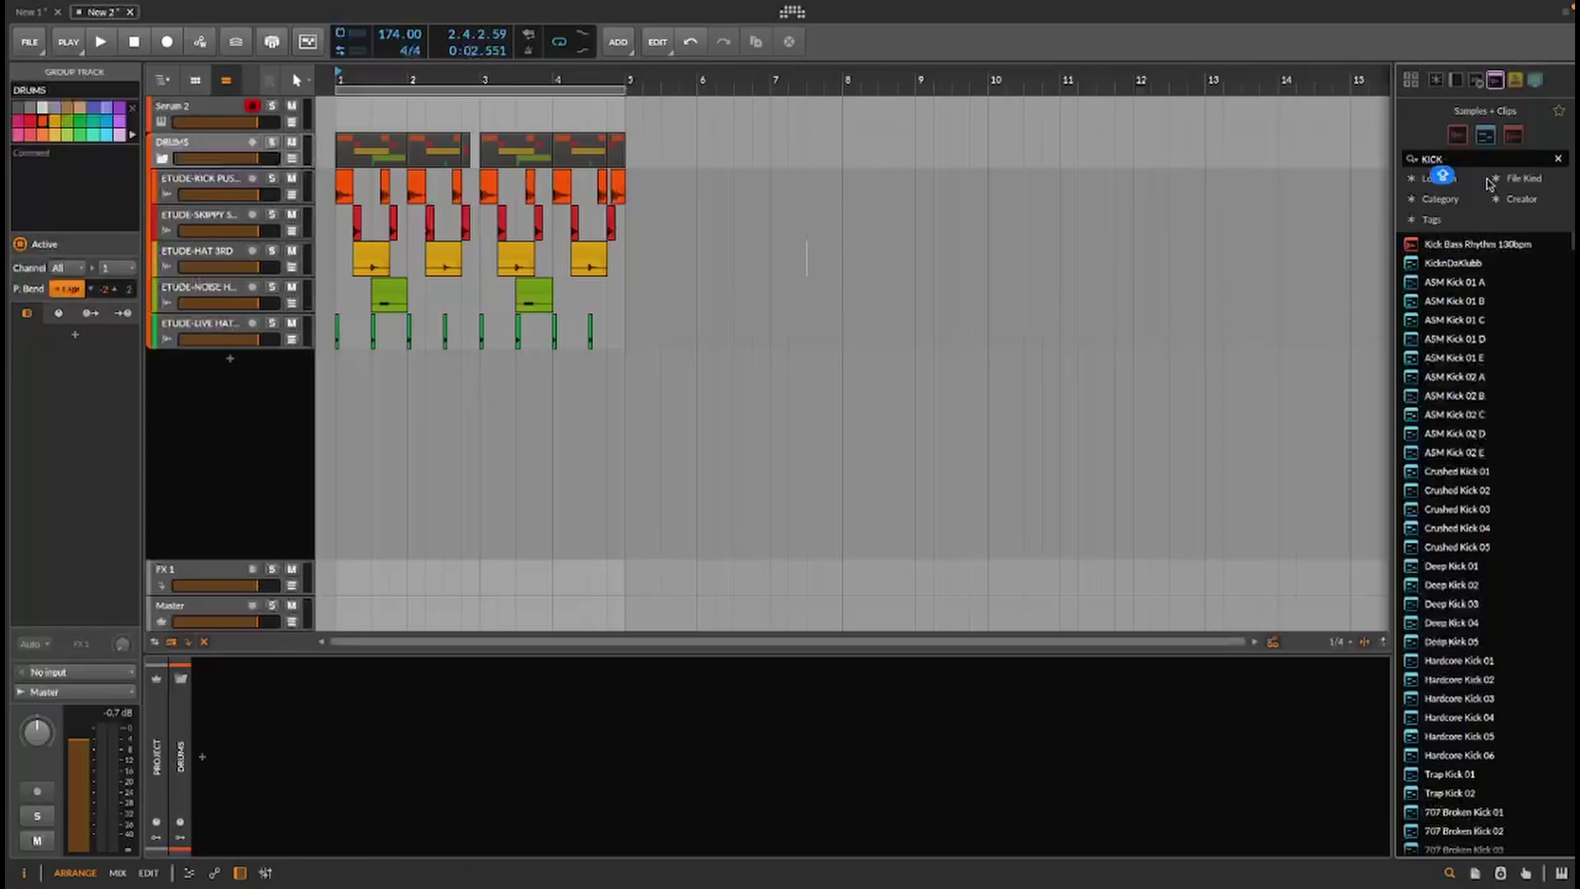
{"action": "left_click", "coordinate": [1456, 136]}
{"action": "scroll", "coordinate": [1441, 229], "scroll_direction": "down", "scroll_amount": 15}
{"action": "left_click_drag", "start_coordinate": [1472, 250], "coordinate": [342, 392]}
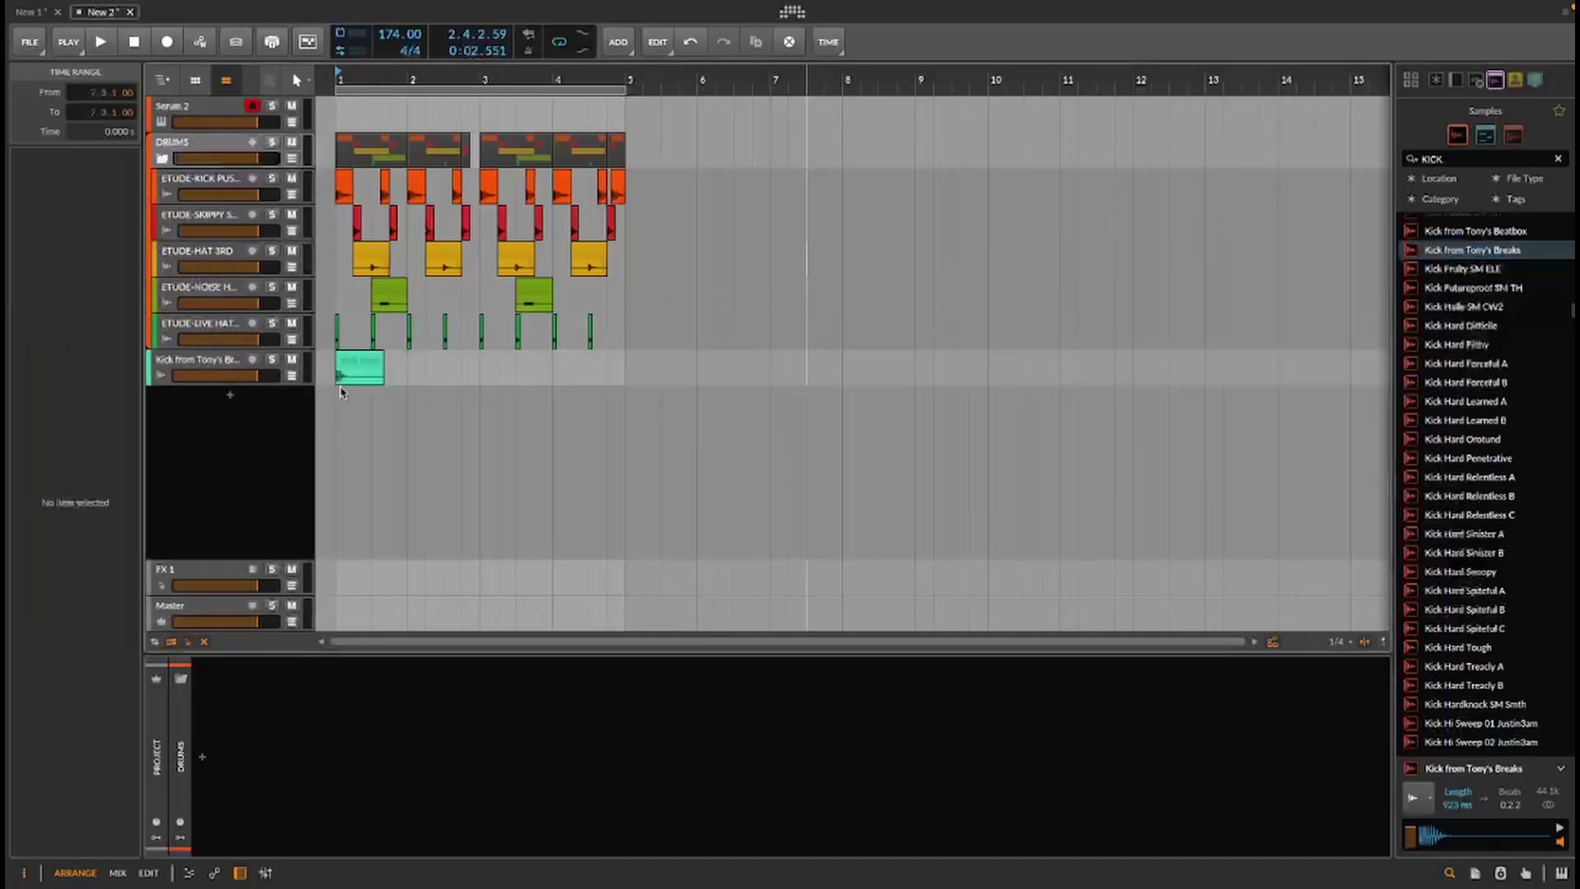
Search the samples for SNARE and place Rimshot Piccolo S 3 B on another new track at bar 1
{"action": "left_click", "coordinate": [1432, 160]}
{"action": "type", "text": "SNARE"}
{"action": "left_click_drag", "start_coordinate": [1467, 555], "coordinate": [339, 440]}
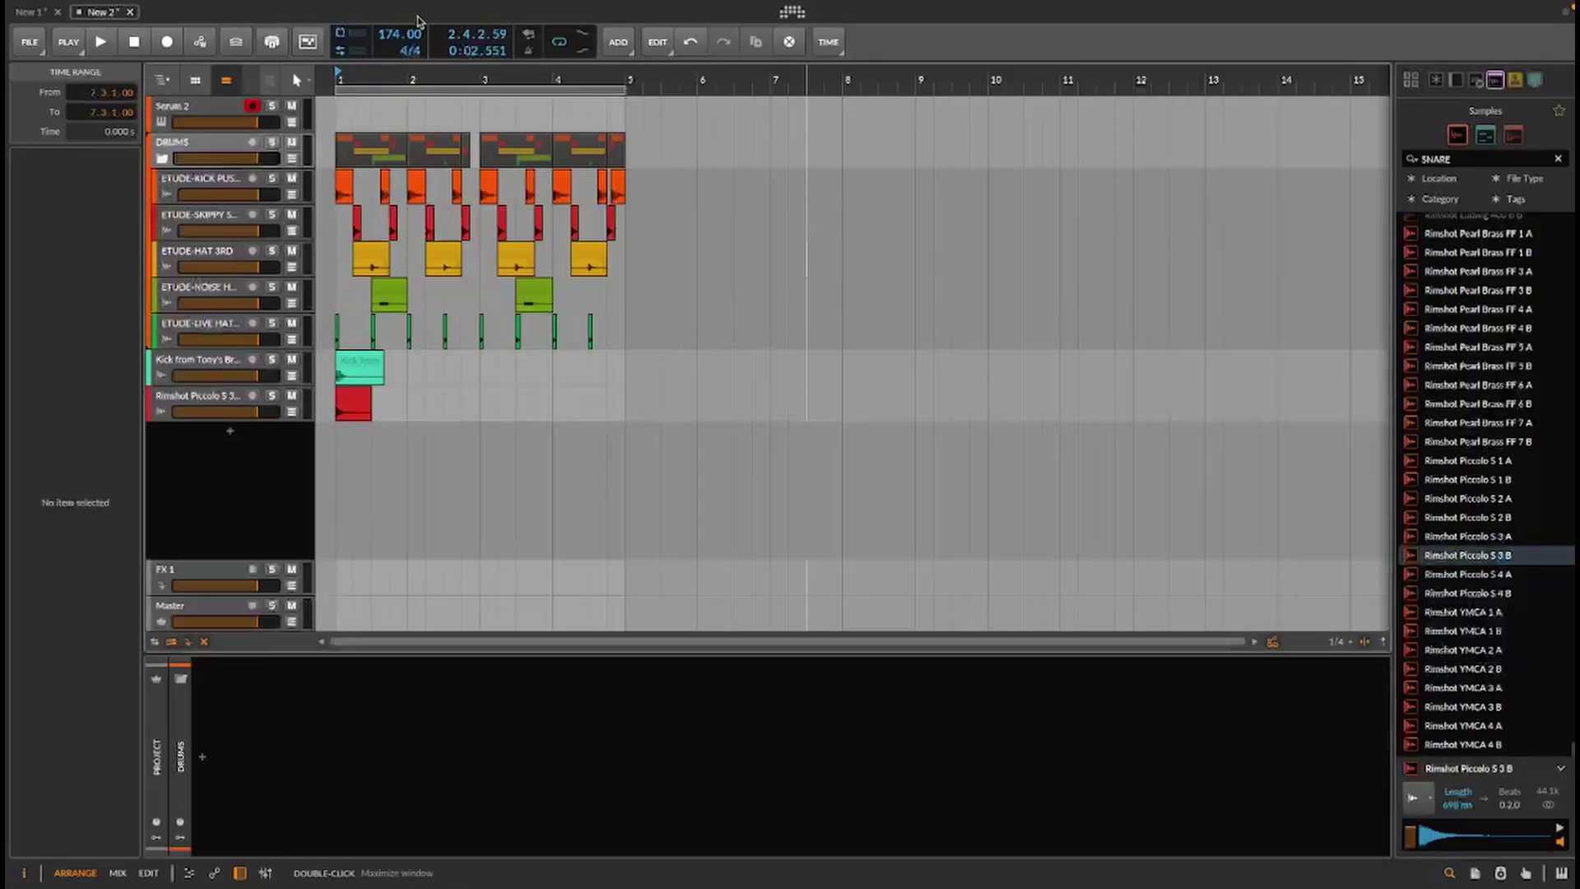
Move the Kick from Tony's Breaks track below the ETUDE kick and the Rimshot Piccolo track below the ETUDE snare inside DRUMS
{"action": "left_click_drag", "start_coordinate": [370, 79], "coordinate": [354, 283]}
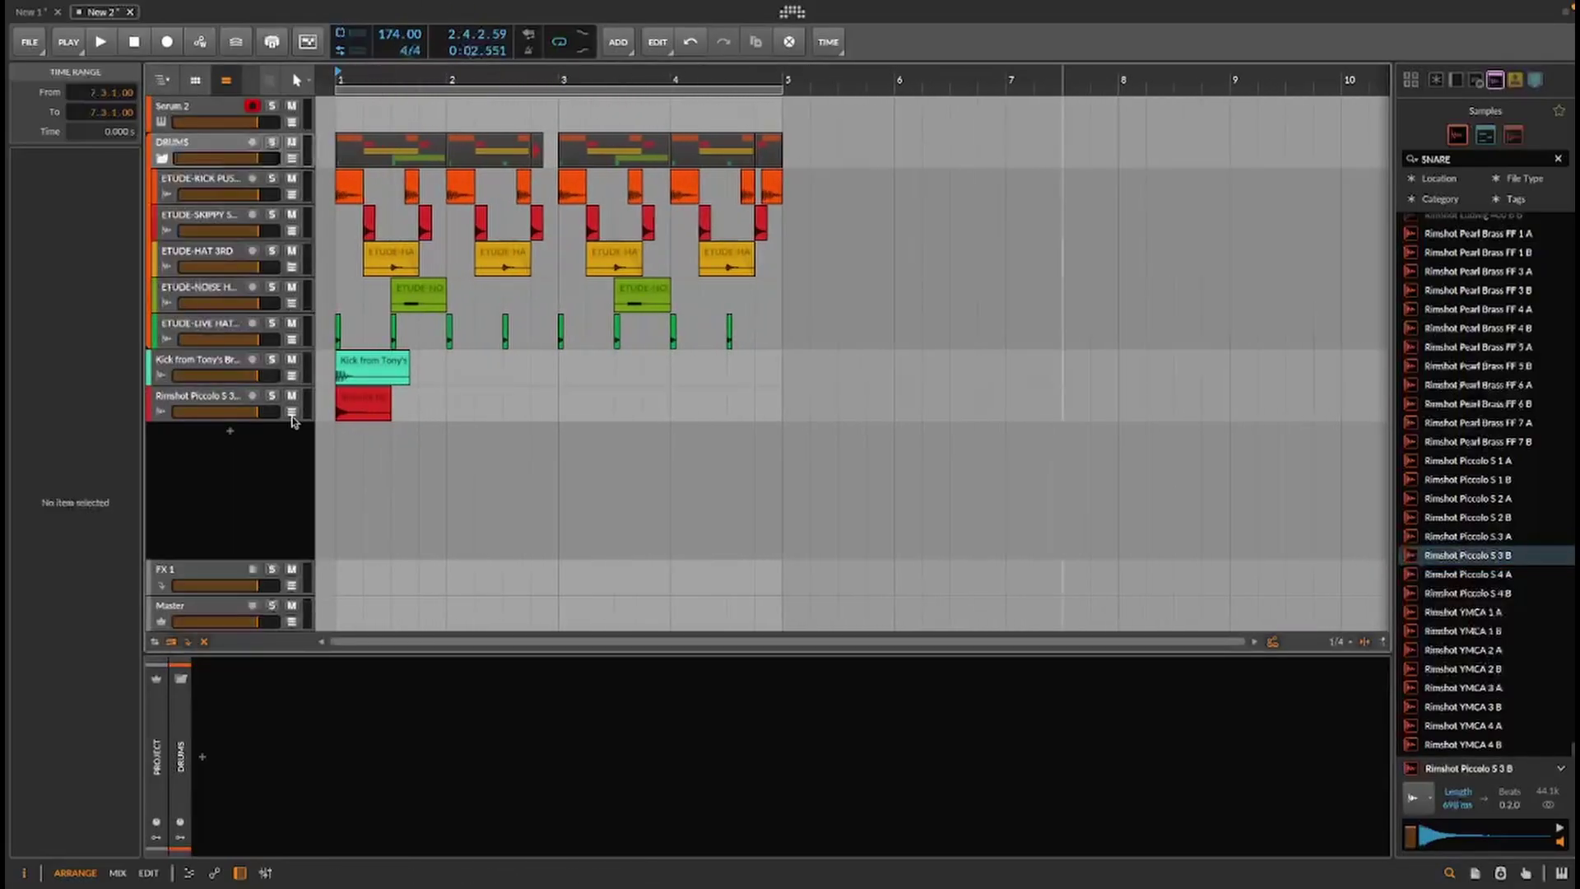
{"action": "left_click", "coordinate": [226, 365]}
{"action": "left_click_drag", "start_coordinate": [228, 226], "coordinate": [227, 220]}
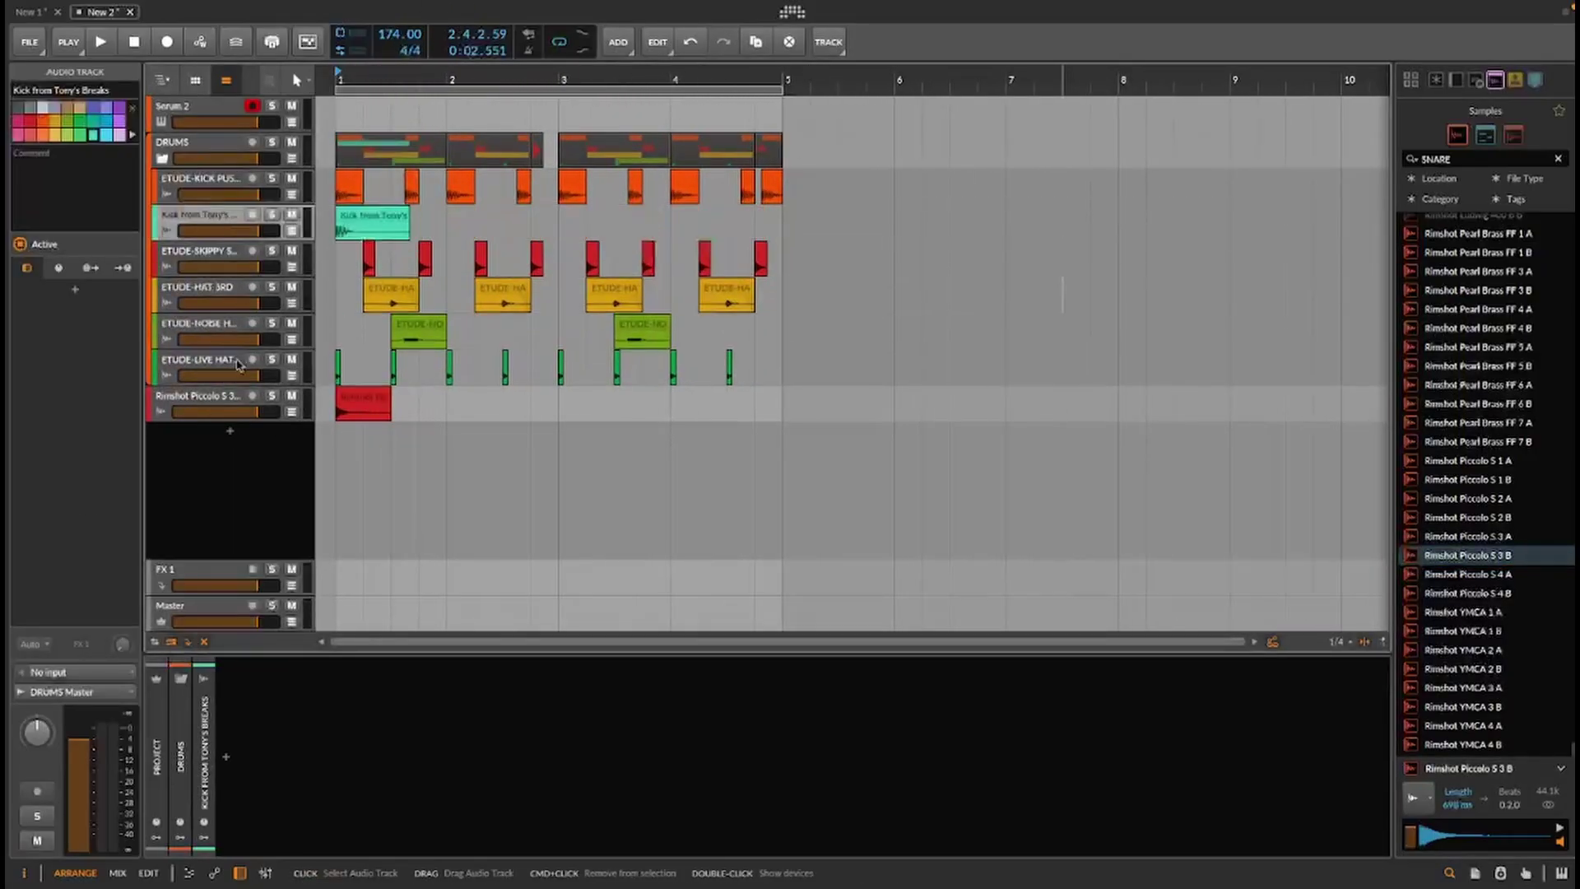
{"action": "left_click_drag", "start_coordinate": [201, 403], "coordinate": [212, 273]}
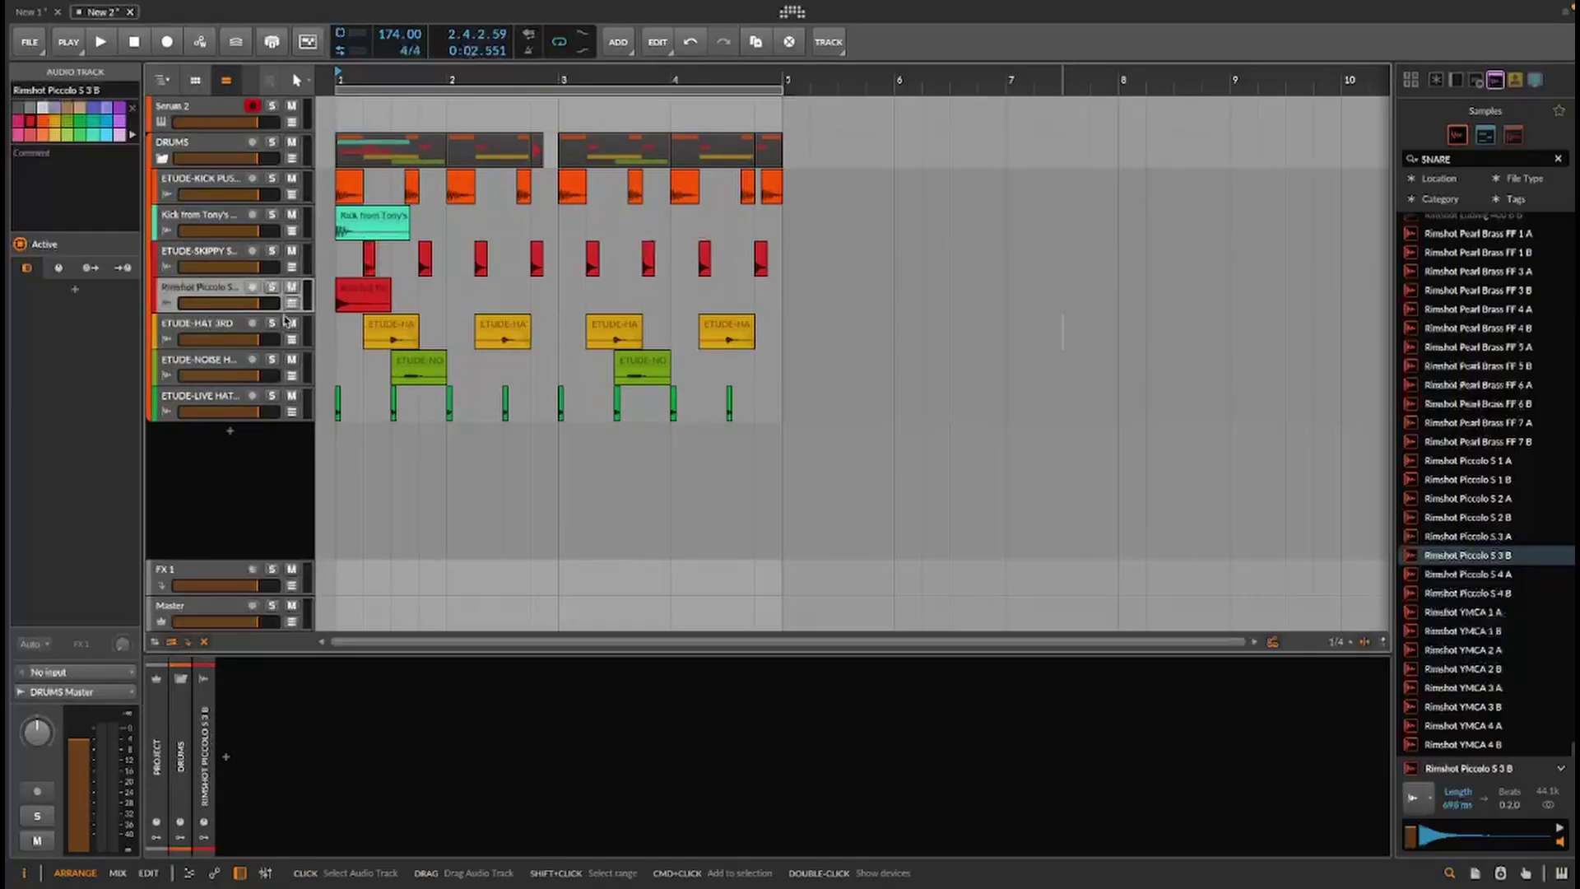
Copy the new kick and rimshot clips to every kick and snare hit across four bars, and mute the ETUDE kick and snare tracks
{"action": "left_click_drag", "start_coordinate": [352, 295], "coordinate": [380, 298]}
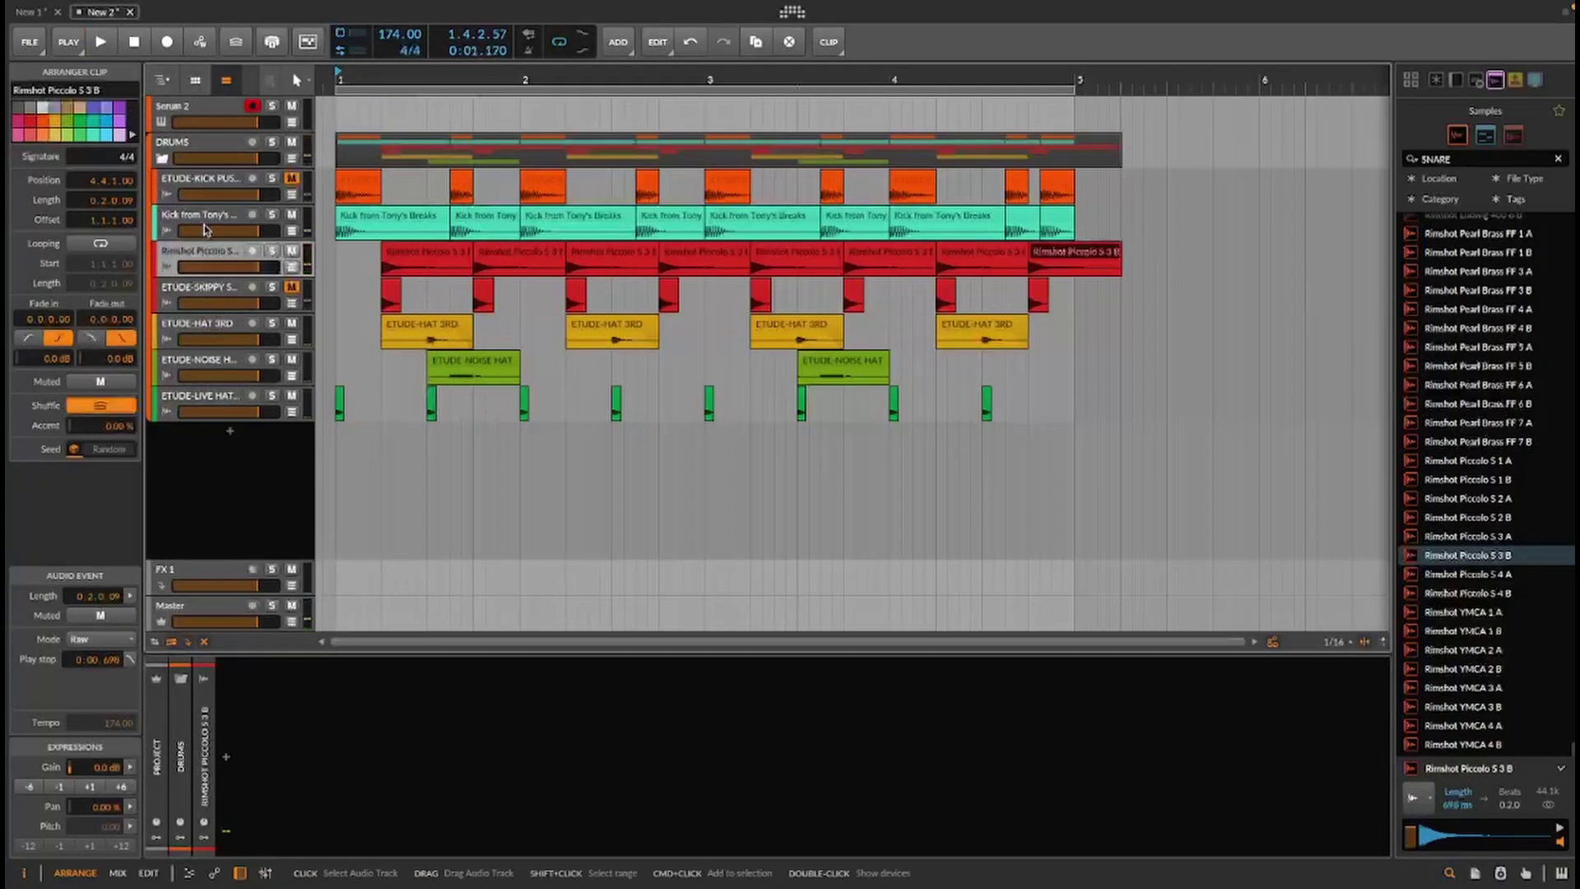
Group the Kick from Tony's Breaks and Rimshot Piccolo S 3 B tracks inside DRUMS and collapse the new group
{"action": "left_click", "coordinate": [206, 222]}
{"action": "key", "text": "ctrl+g"}
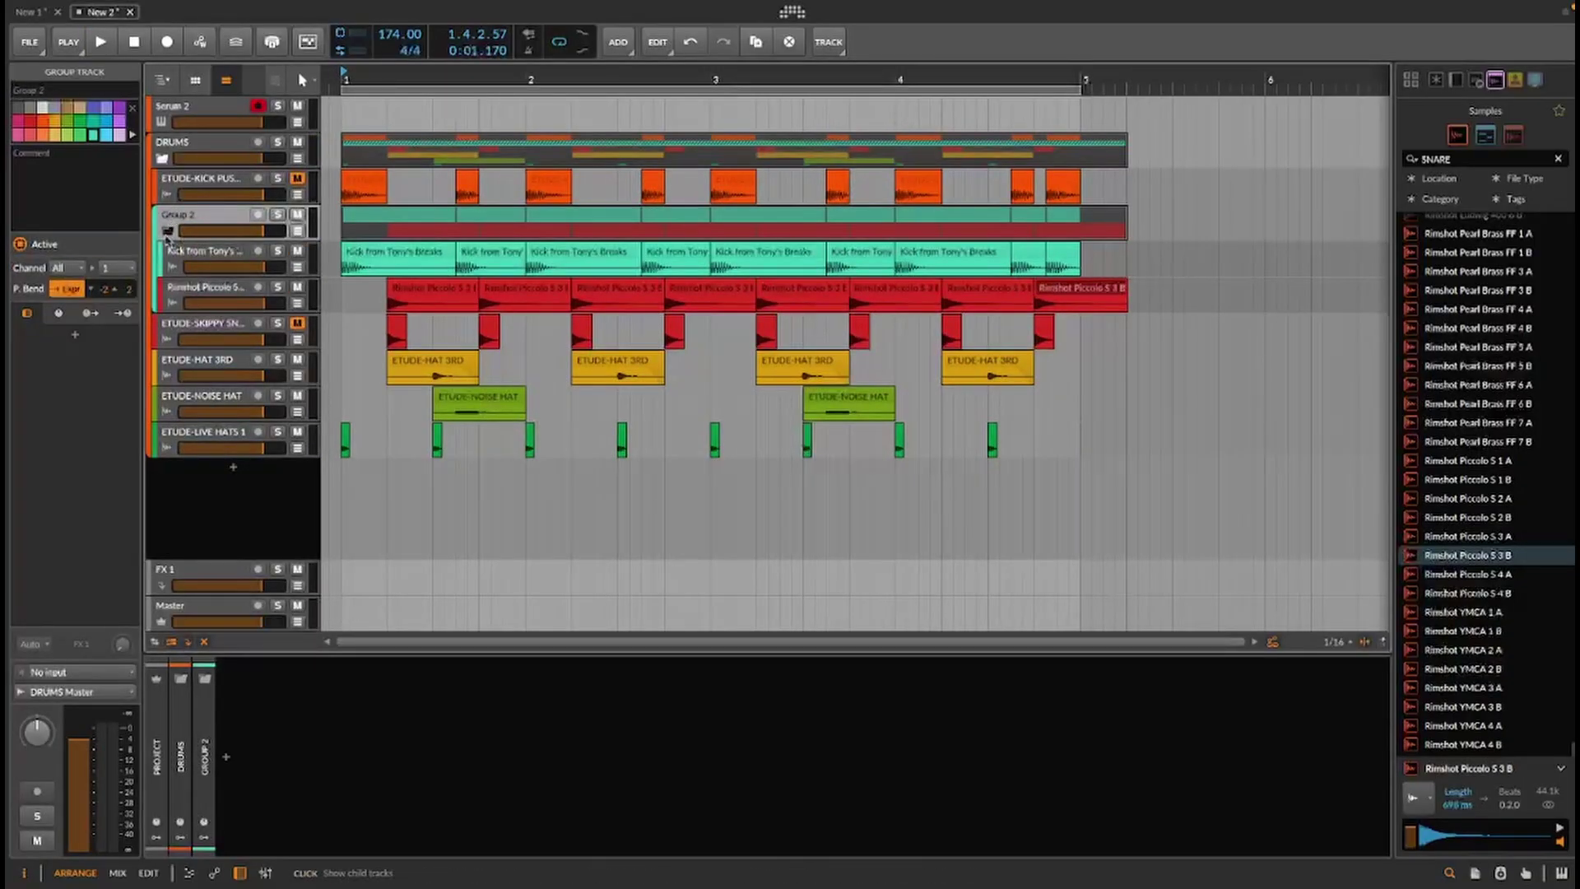
{"action": "left_click", "coordinate": [246, 207]}
Mute the new kick and rimshot group, unmute the ETUDE kick and snare tracks, and play the loop
{"action": "left_click", "coordinate": [292, 214]}
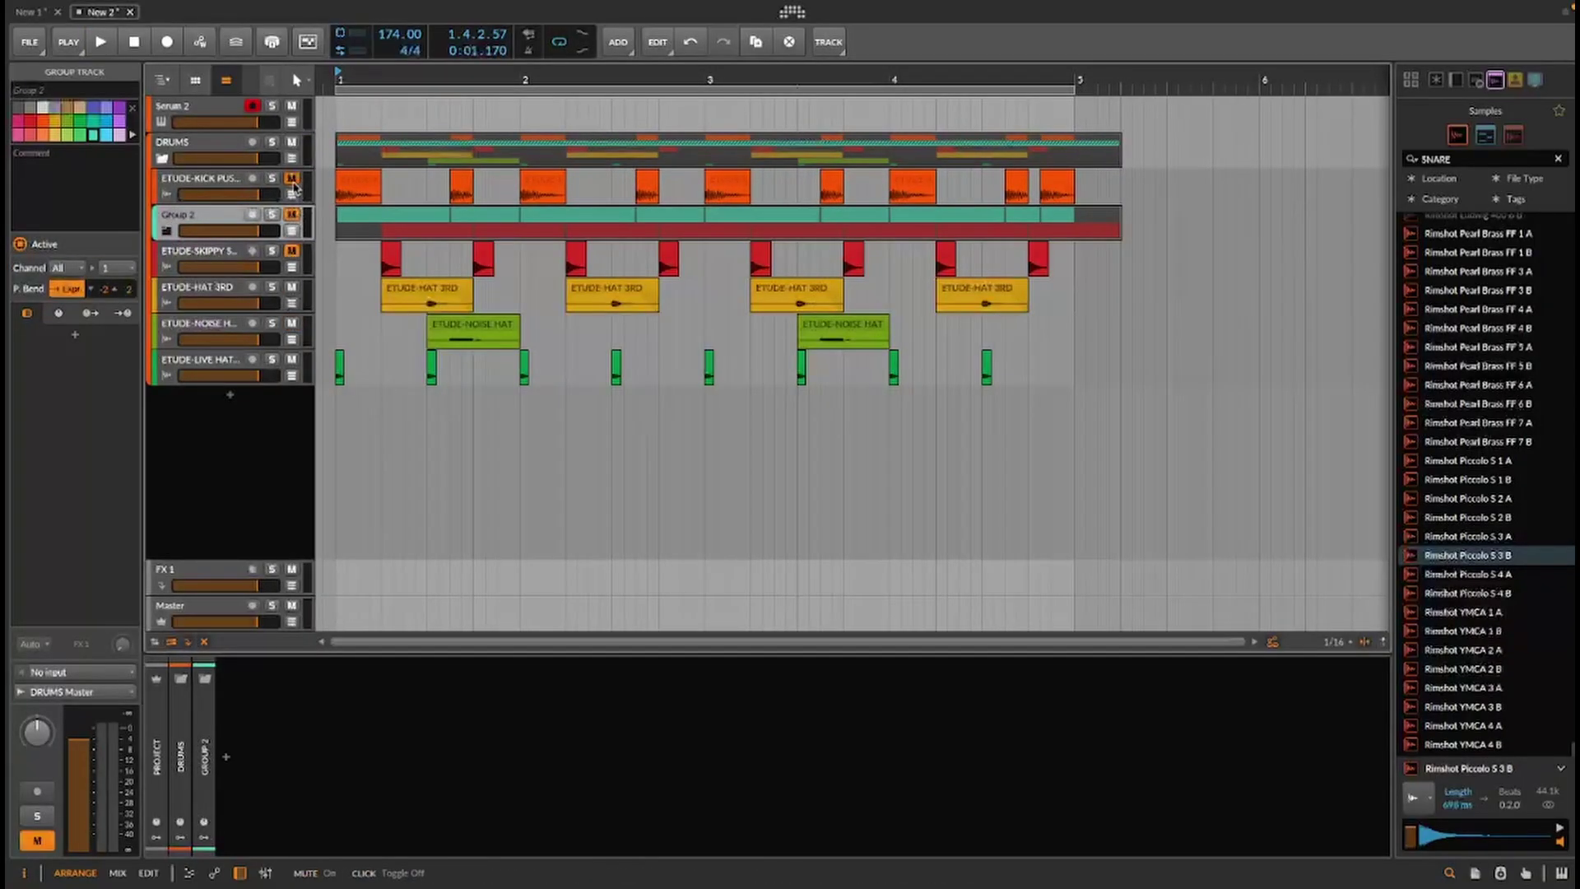
{"action": "key", "text": "space"}
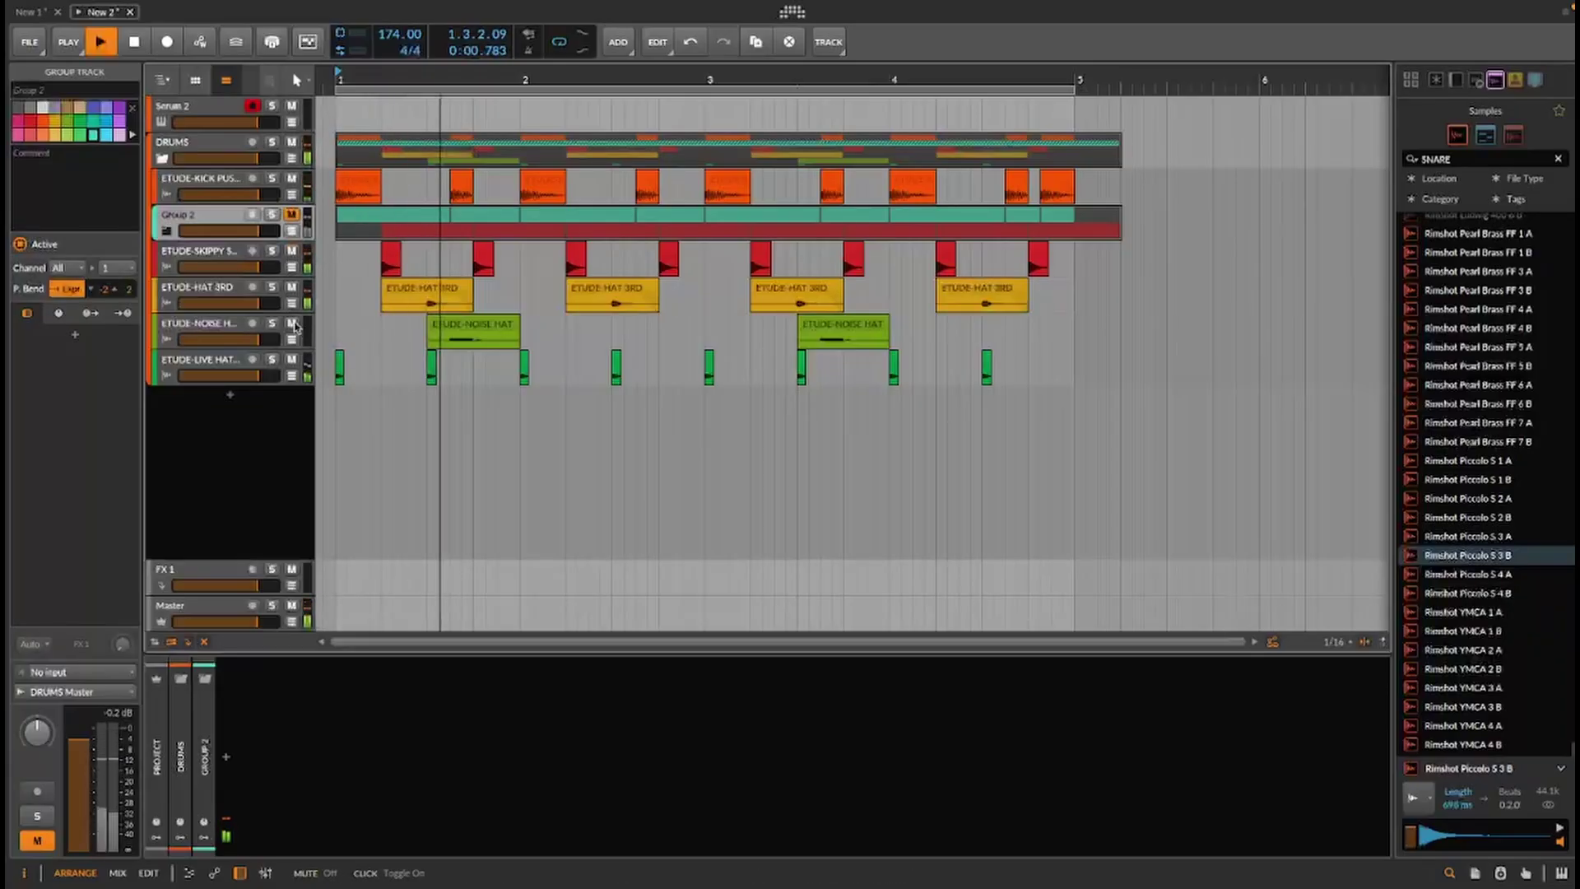
{"action": "left_click", "coordinate": [292, 251]}
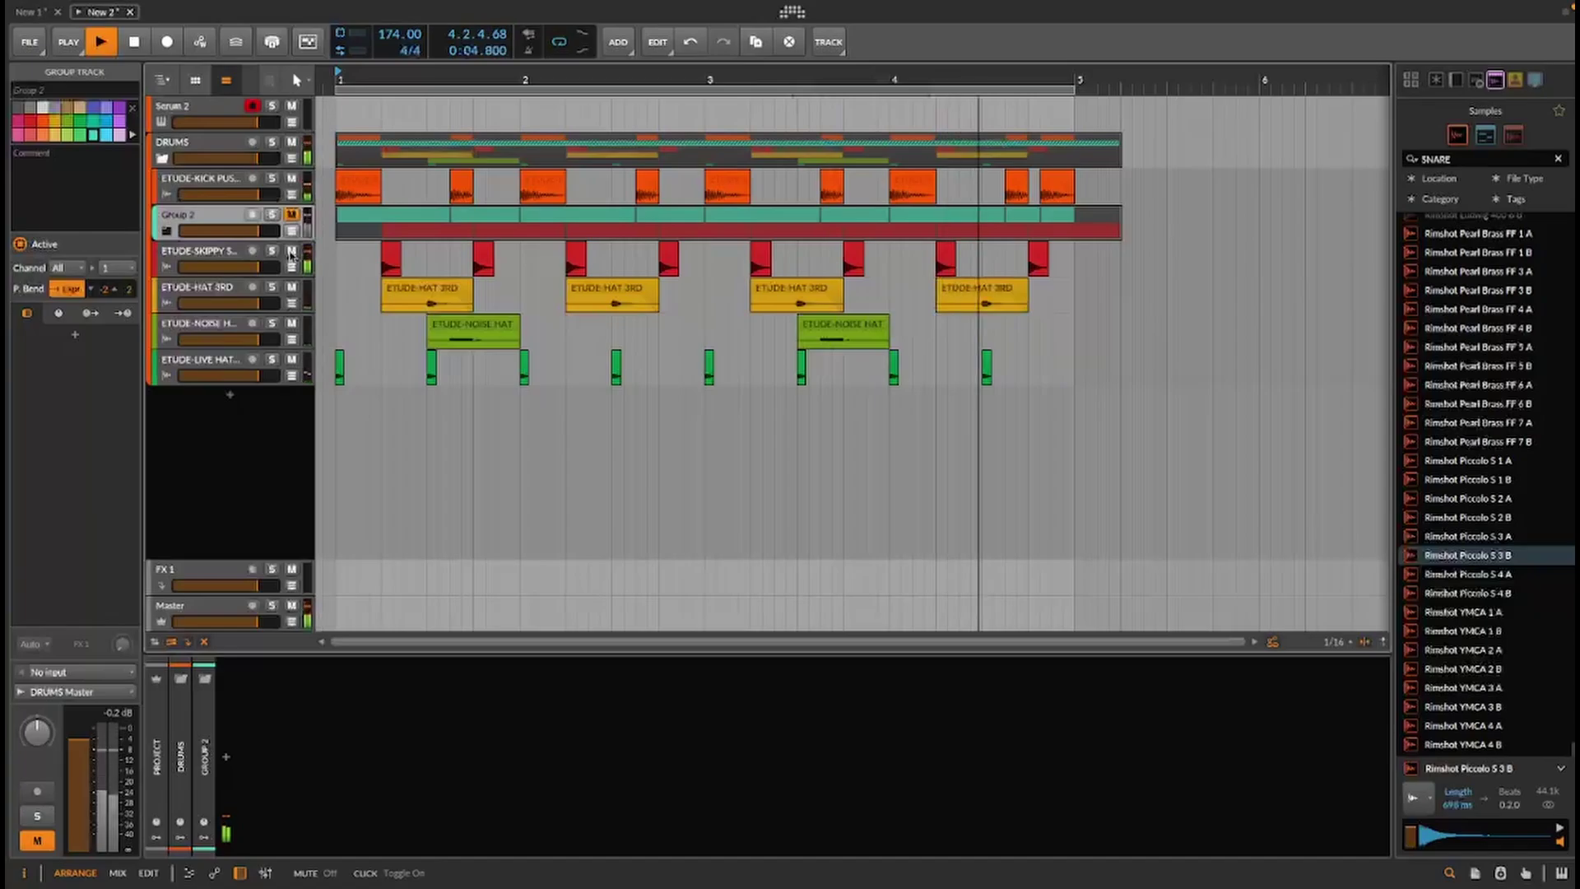
Play the loop with the new kick and rimshot group replacing the muted ETUDE kick and snare, and again with both layers unmuted
{"action": "key", "text": "space"}
{"action": "left_click", "coordinate": [291, 183]}
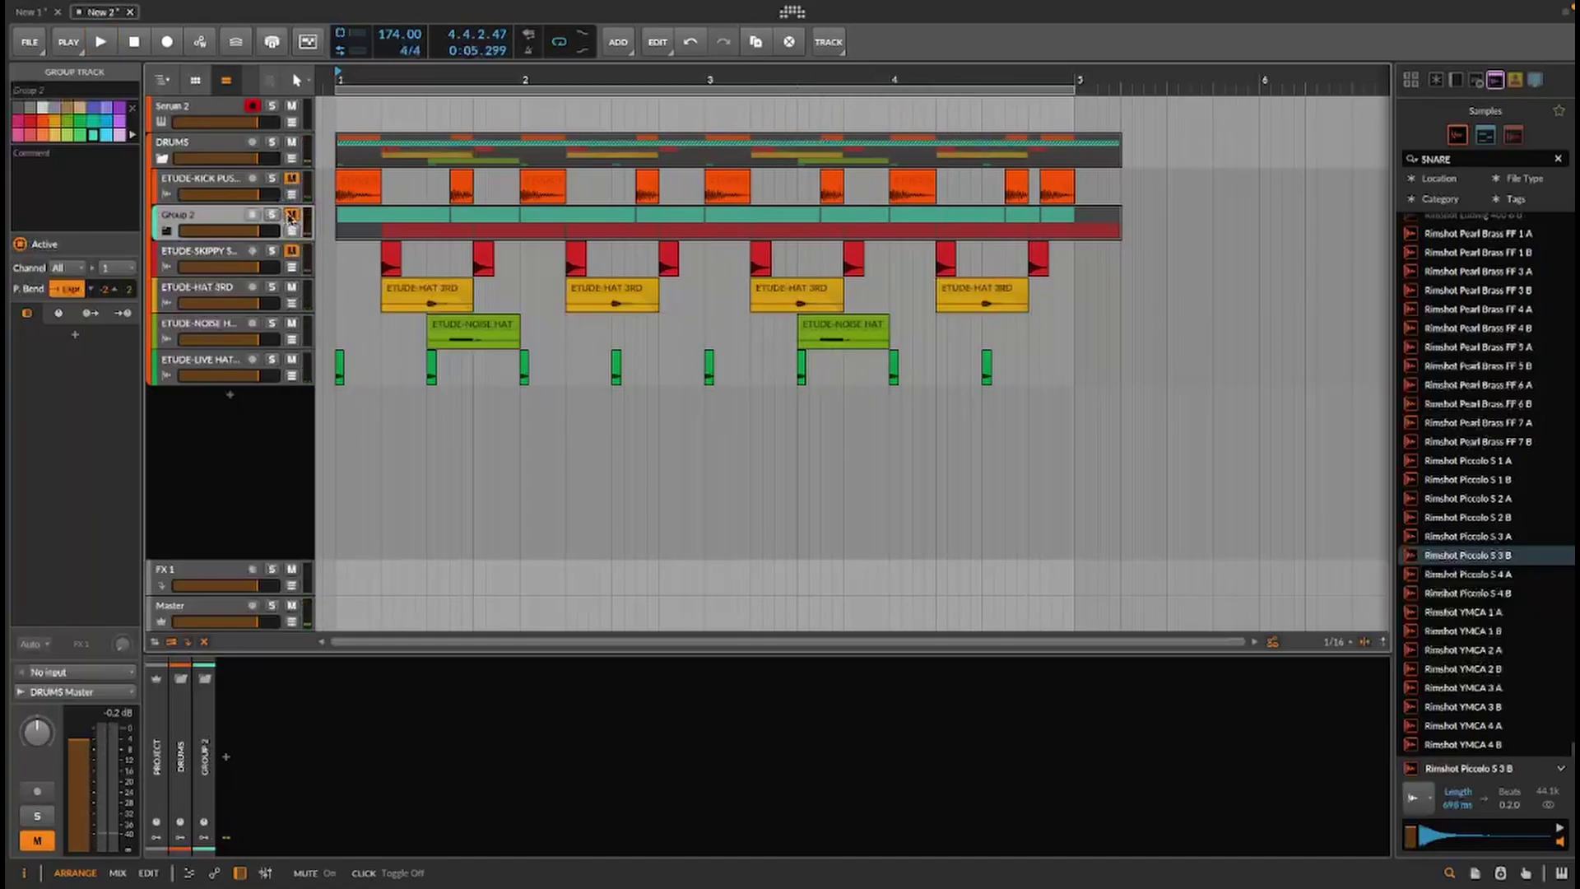
{"action": "left_click", "coordinate": [291, 216]}
{"action": "key", "text": "space"}
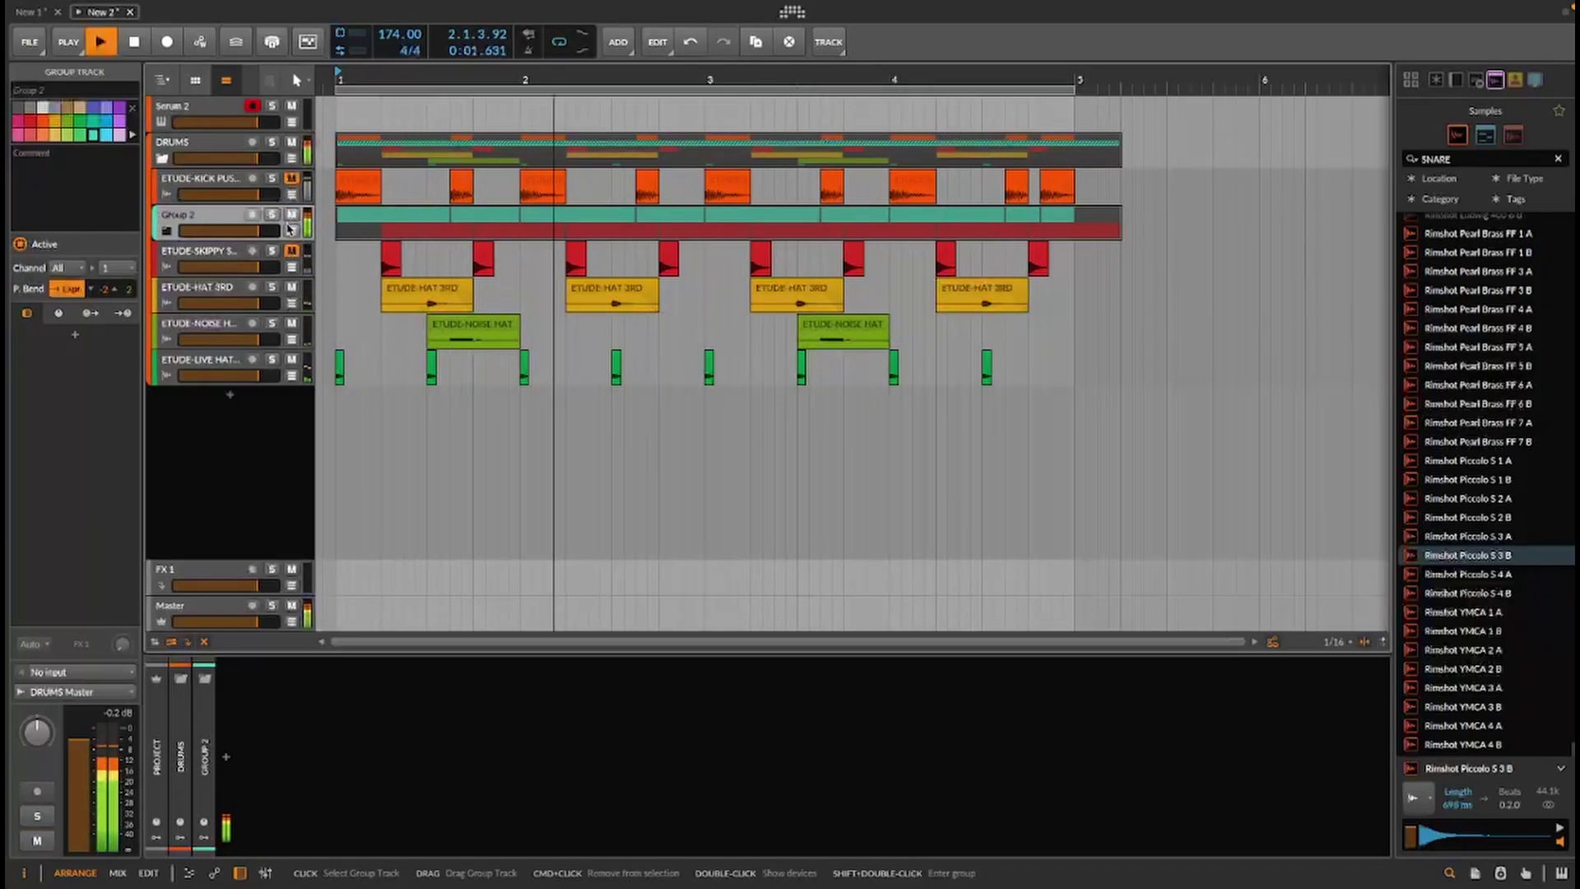
{"action": "key", "text": "space"}
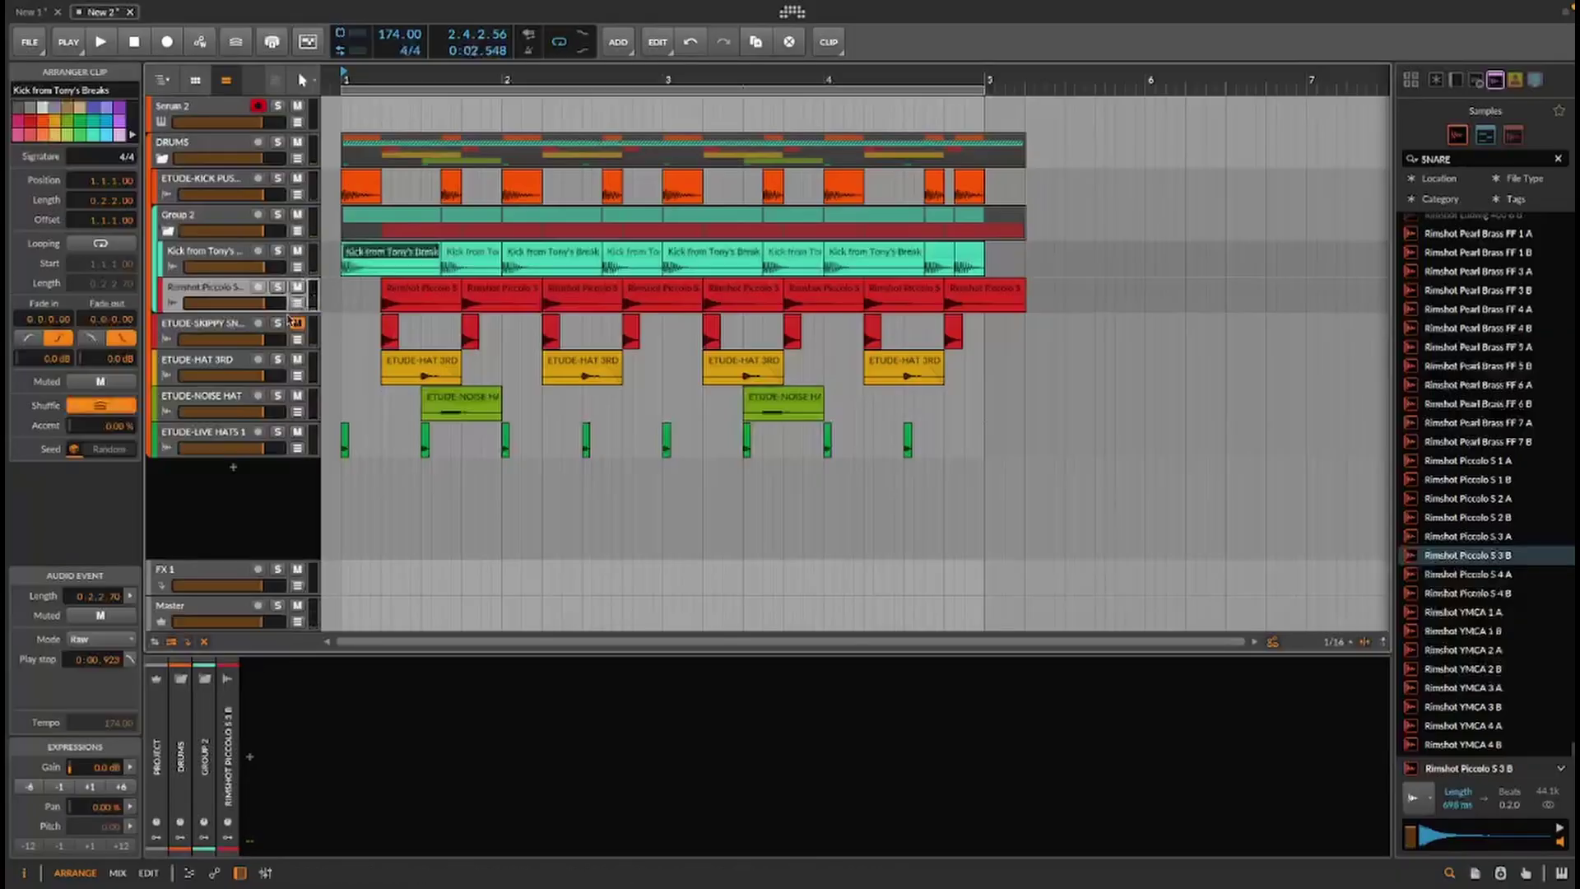
{"action": "key", "text": "space"}
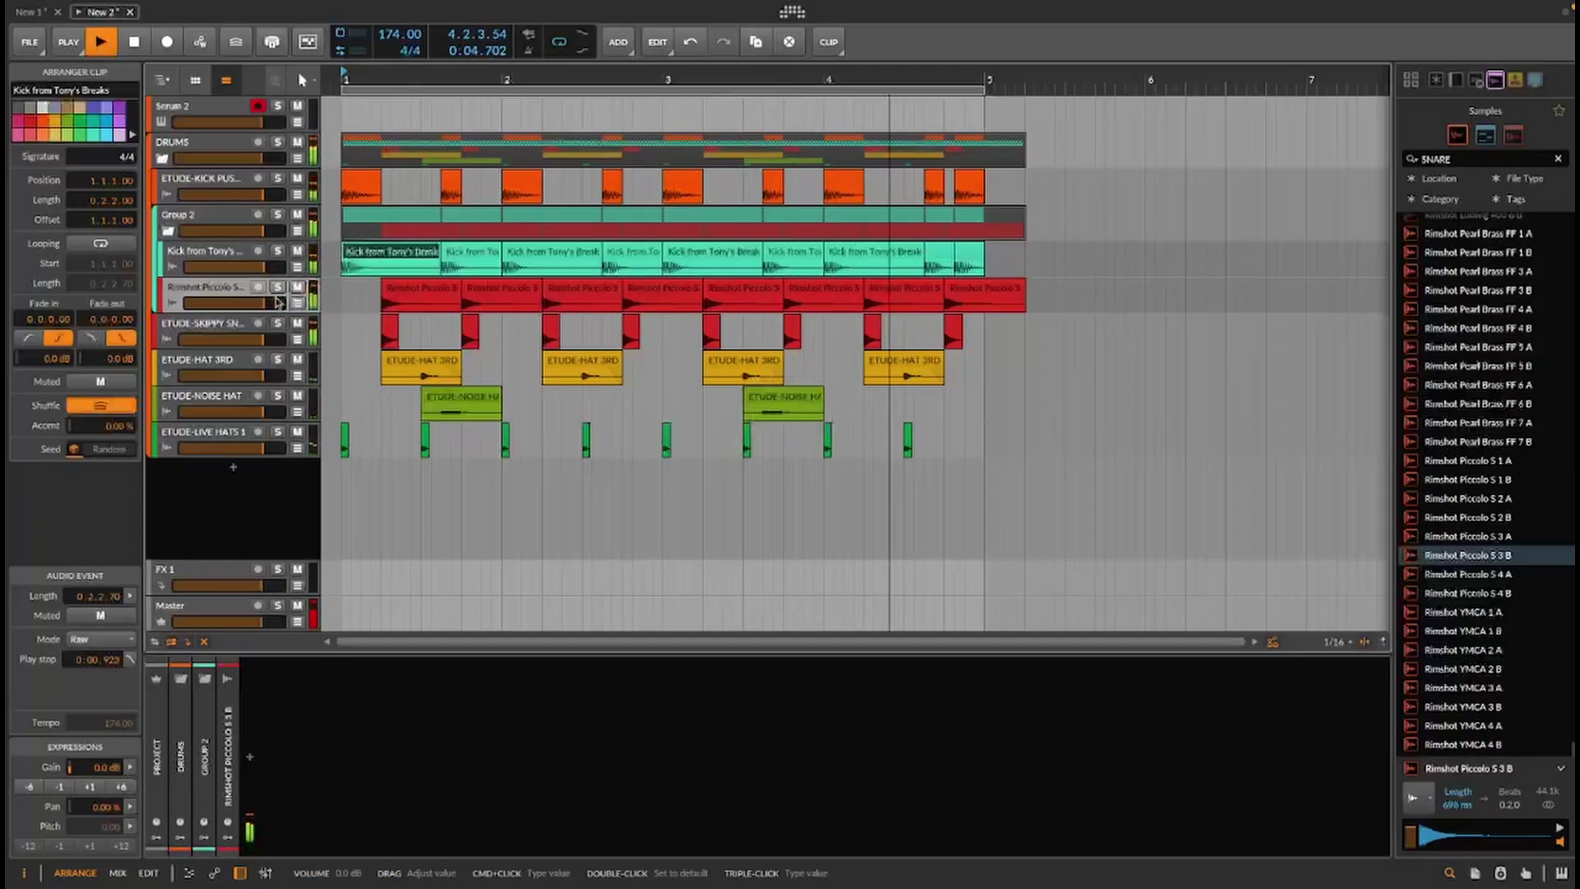
{"action": "key", "text": "space"}
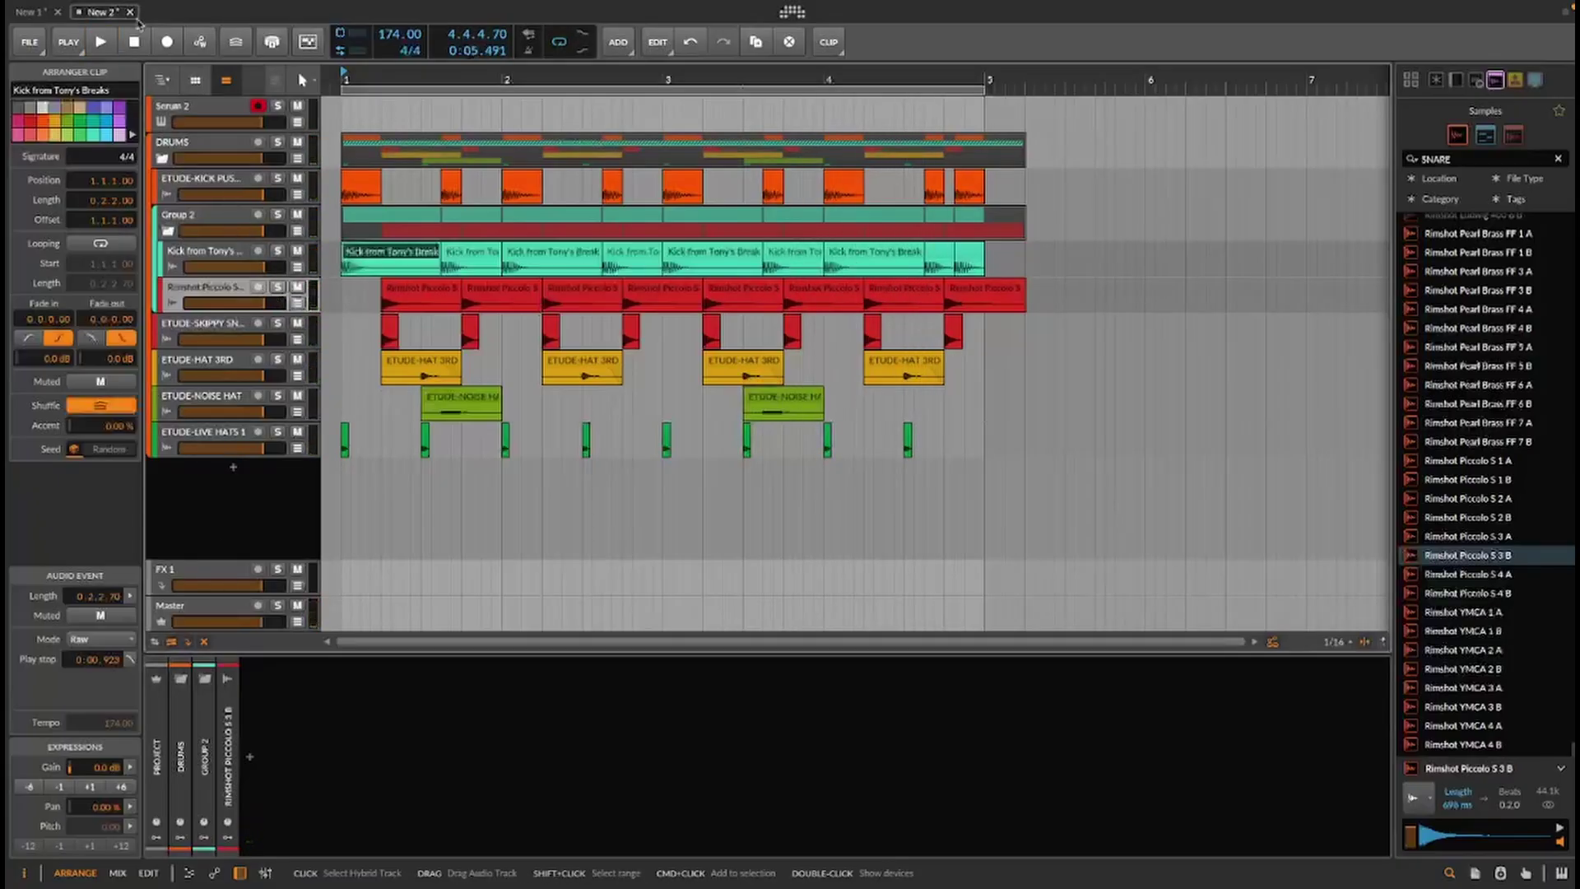
Mute the ETUDE kick and snare tracks and play the loop, then unmute the ETUDE snare and play again
{"action": "left_click", "coordinate": [298, 179]}
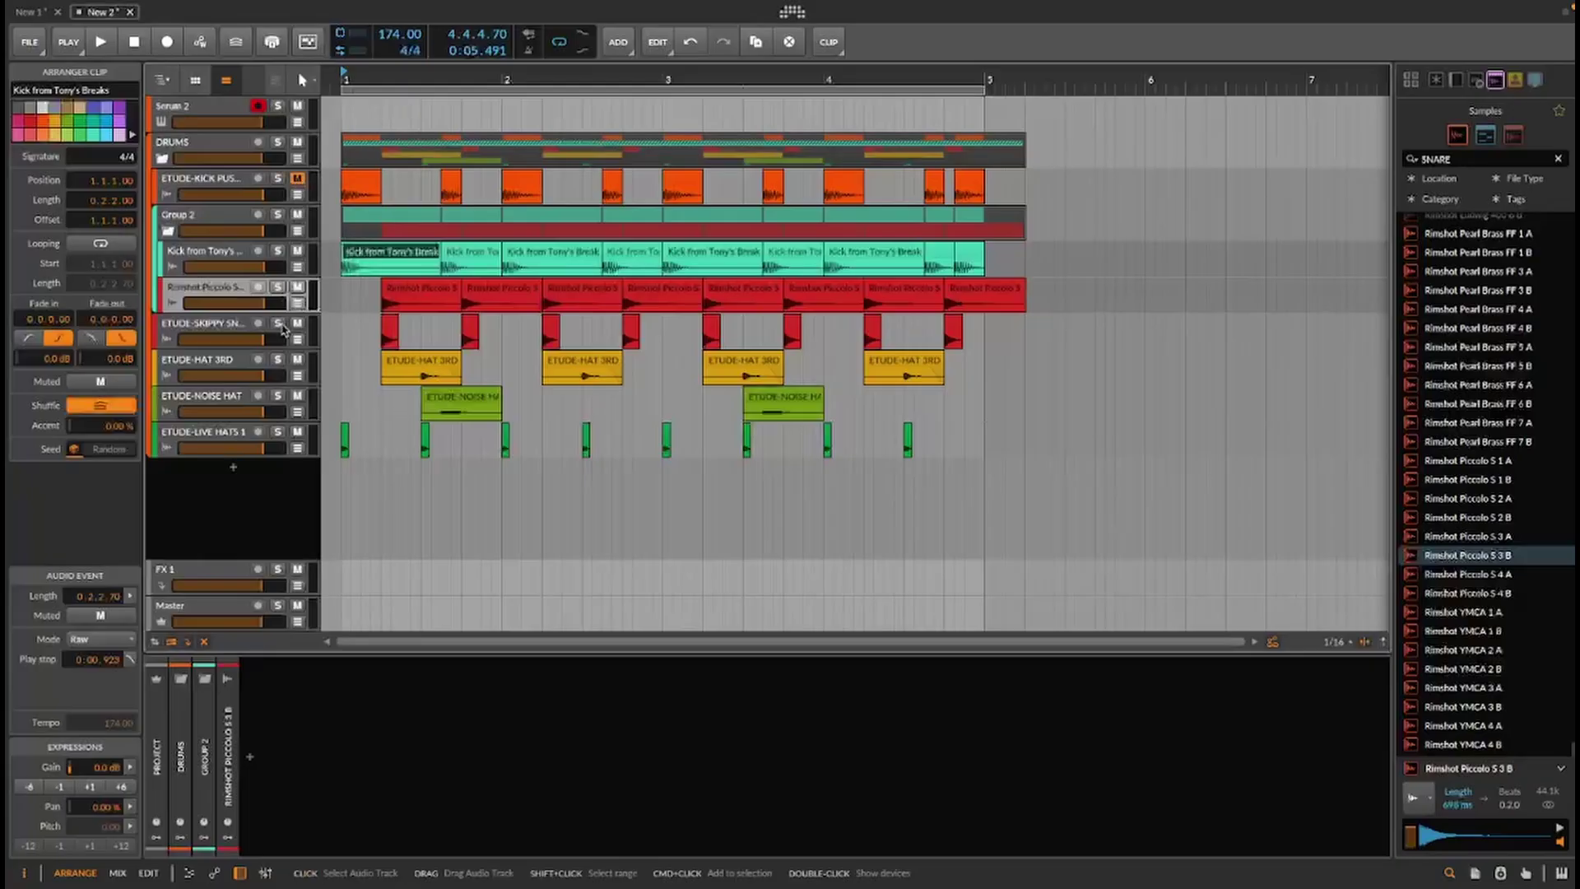
{"action": "left_click", "coordinate": [297, 323]}
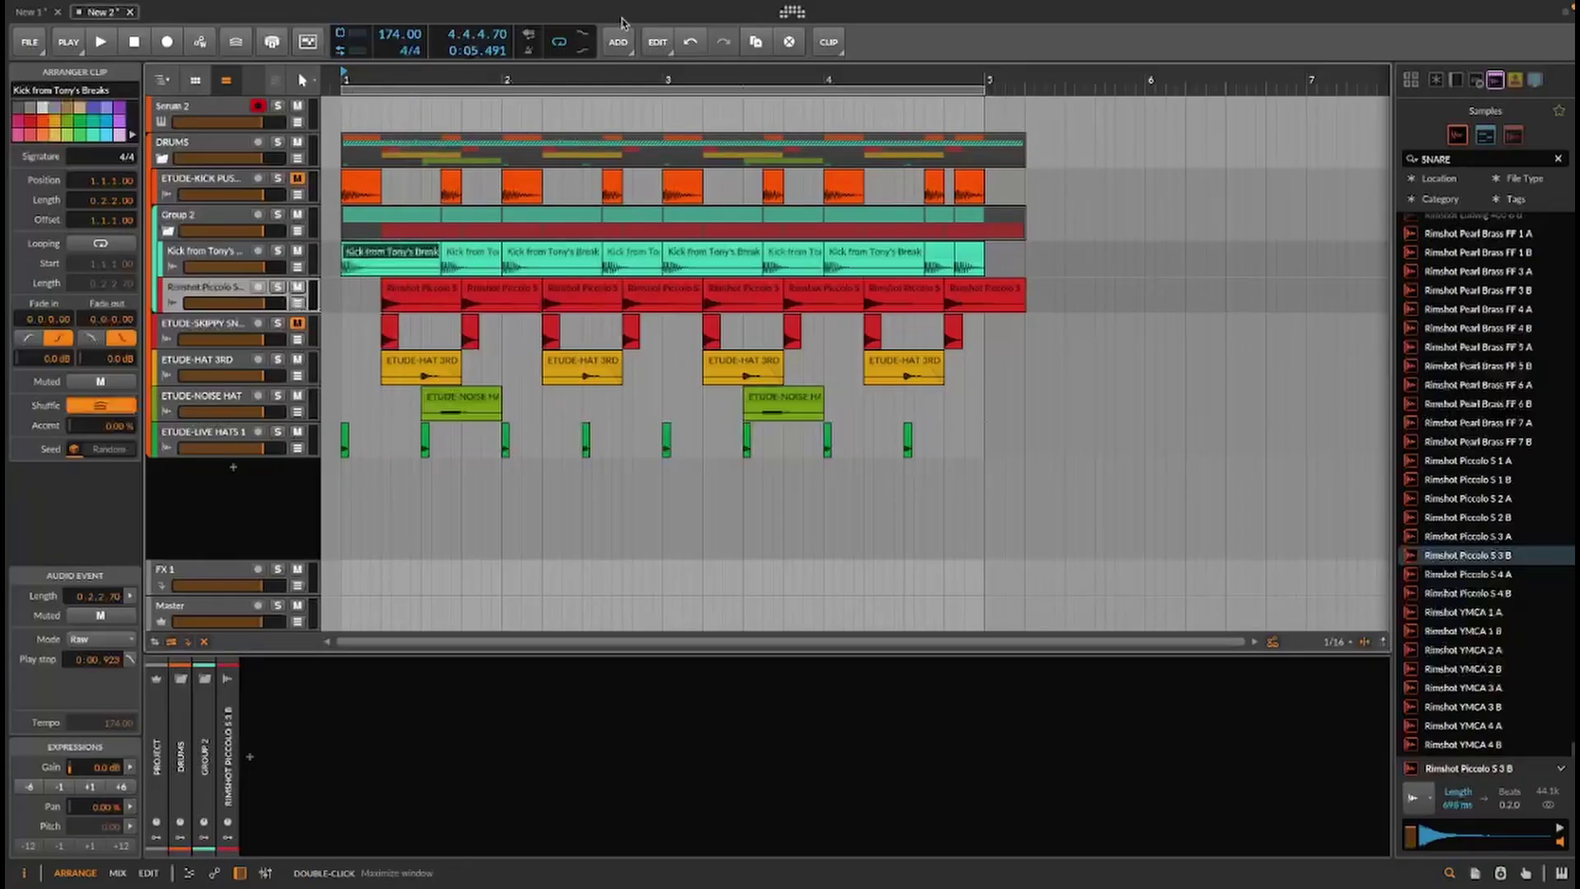
{"action": "key", "text": "space"}
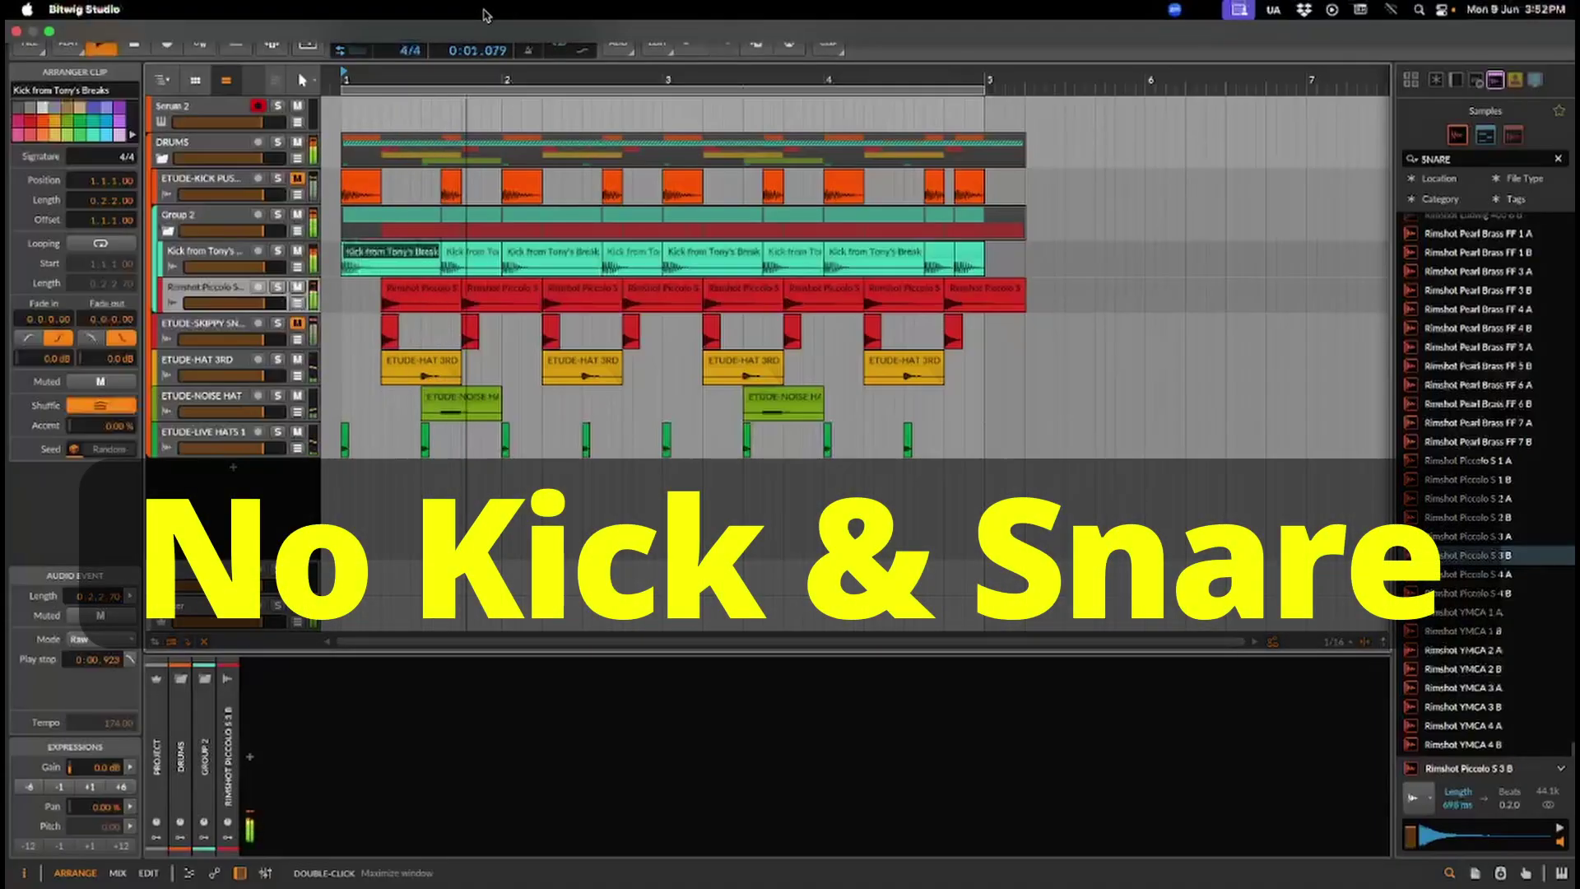
{"action": "key", "text": "space"}
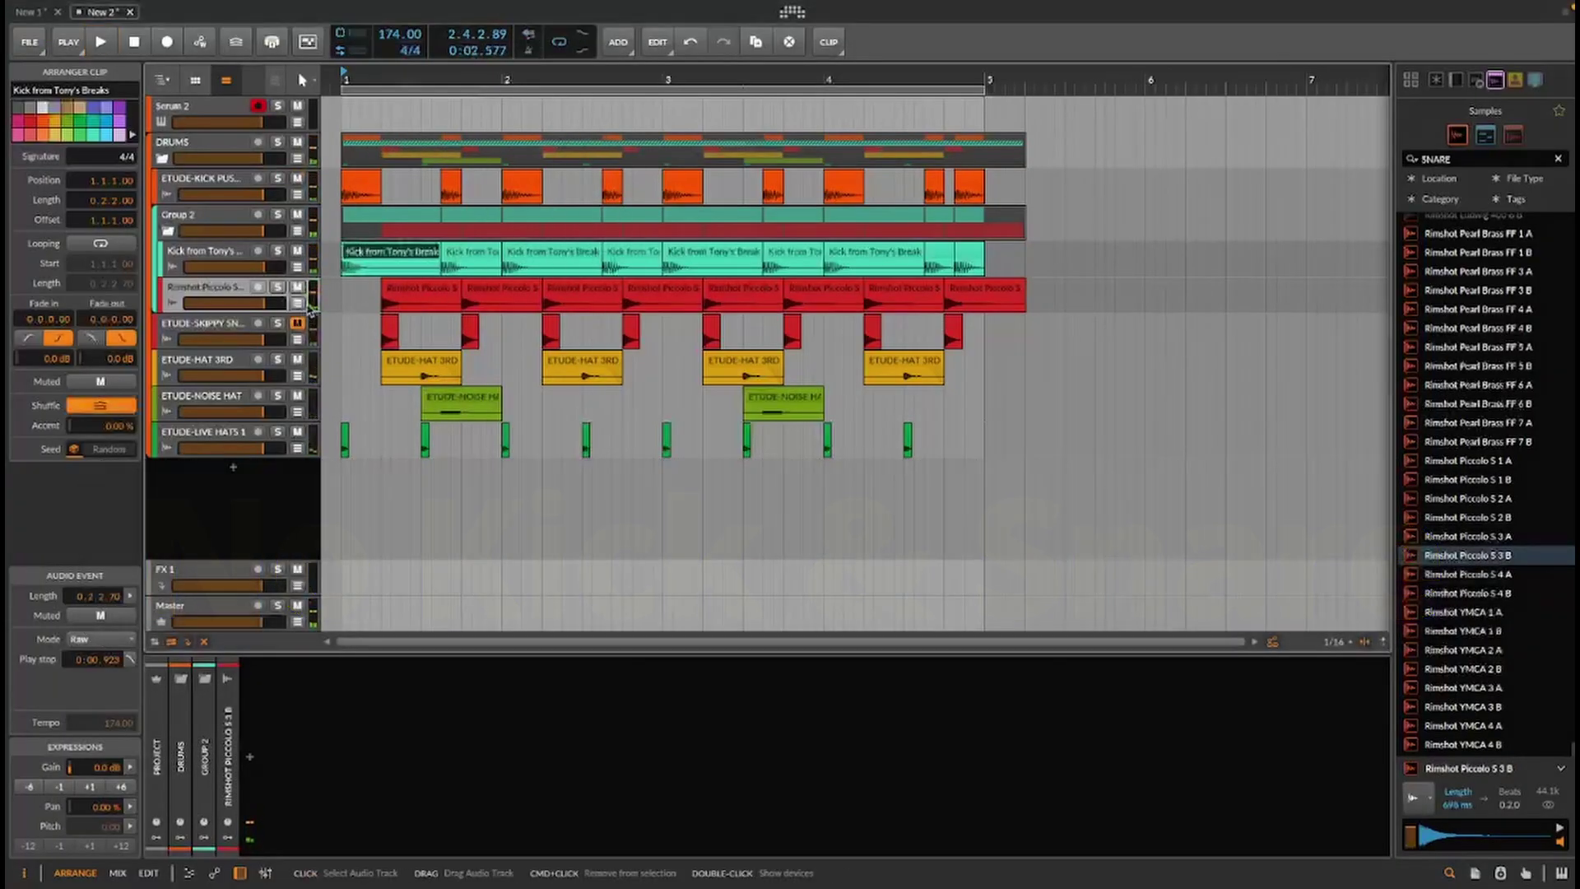
{"action": "left_click", "coordinate": [297, 324]}
{"action": "key", "text": "space"}
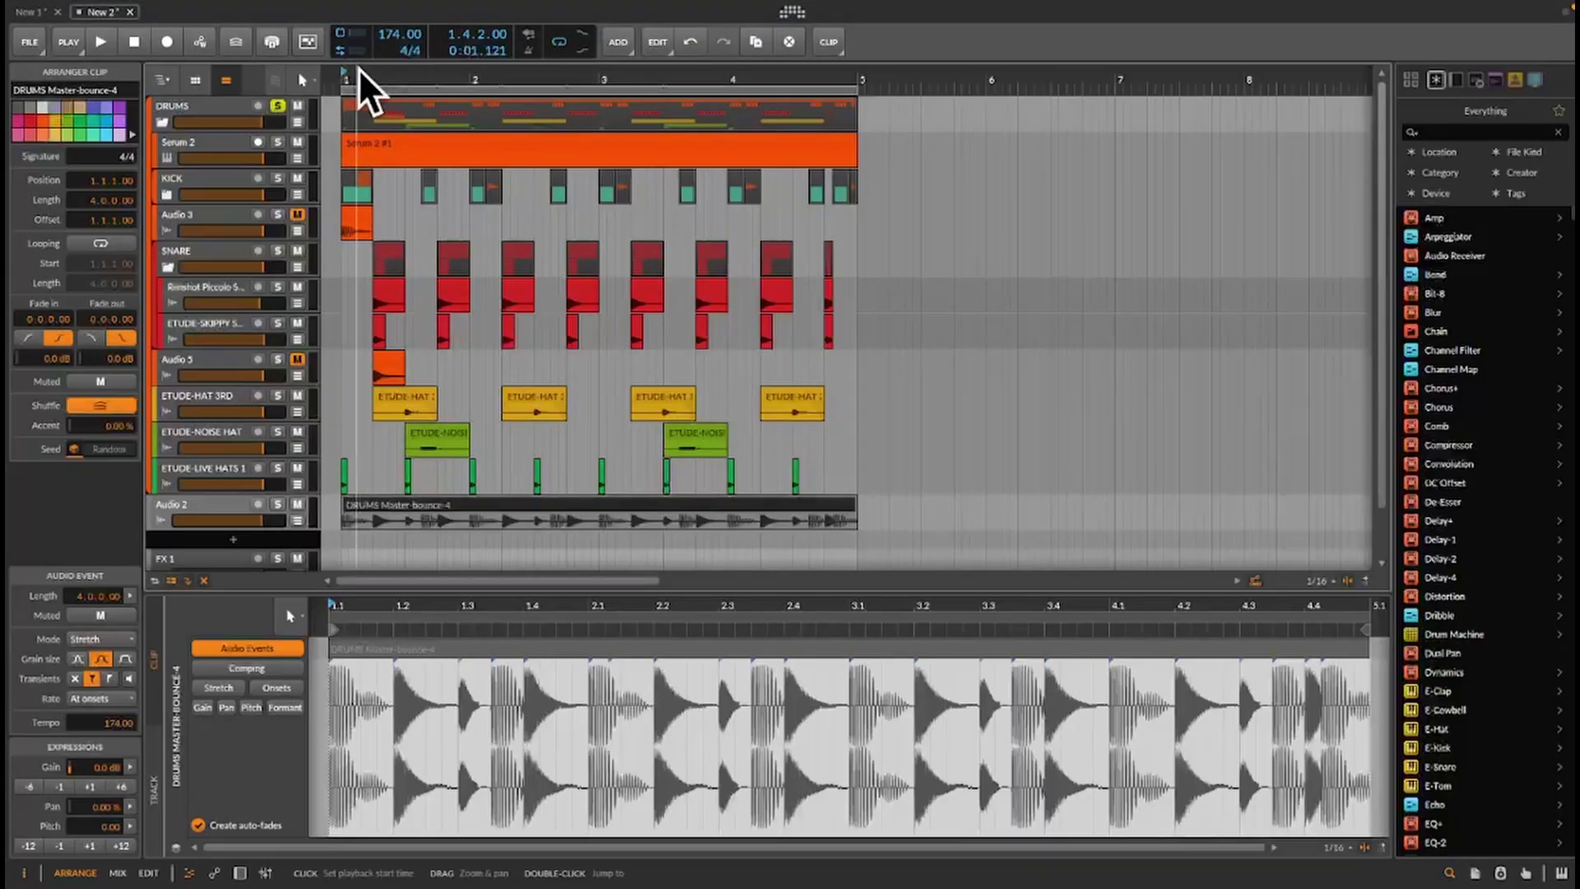
Examine how closely the snare and hat clip starts line up with the grid at beats 1.2, 2.2, 2.4 and 3.4
{"action": "left_click_drag", "start_coordinate": [359, 77], "coordinate": [288, 349]}
{"action": "left_click_drag", "start_coordinate": [811, 86], "coordinate": [1209, 155]}
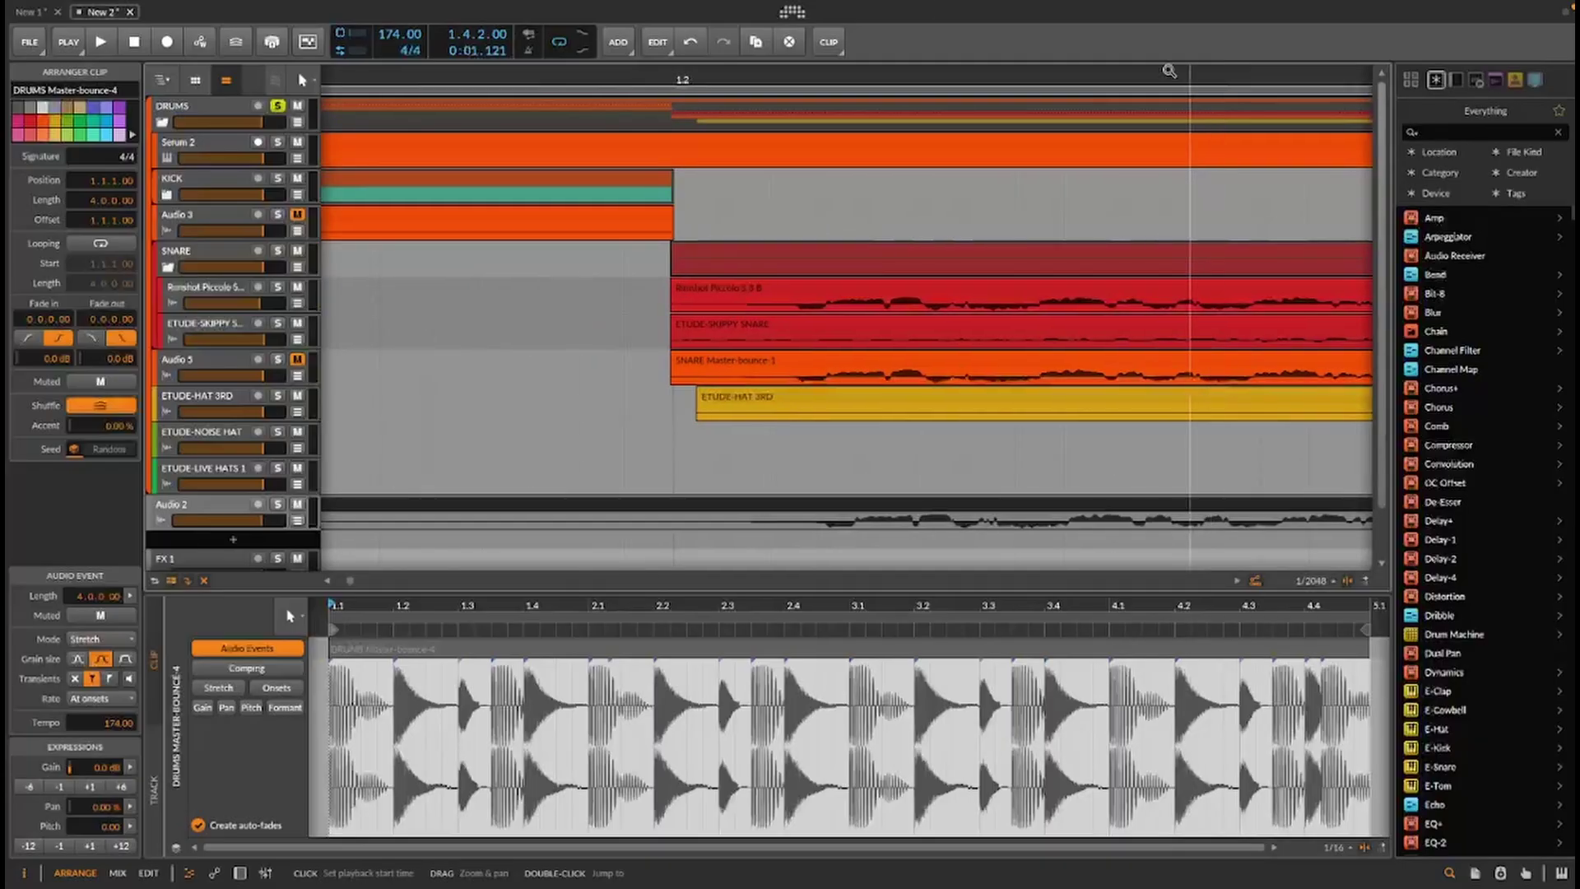
{"action": "left_click_drag", "start_coordinate": [662, 64], "coordinate": [569, 80]}
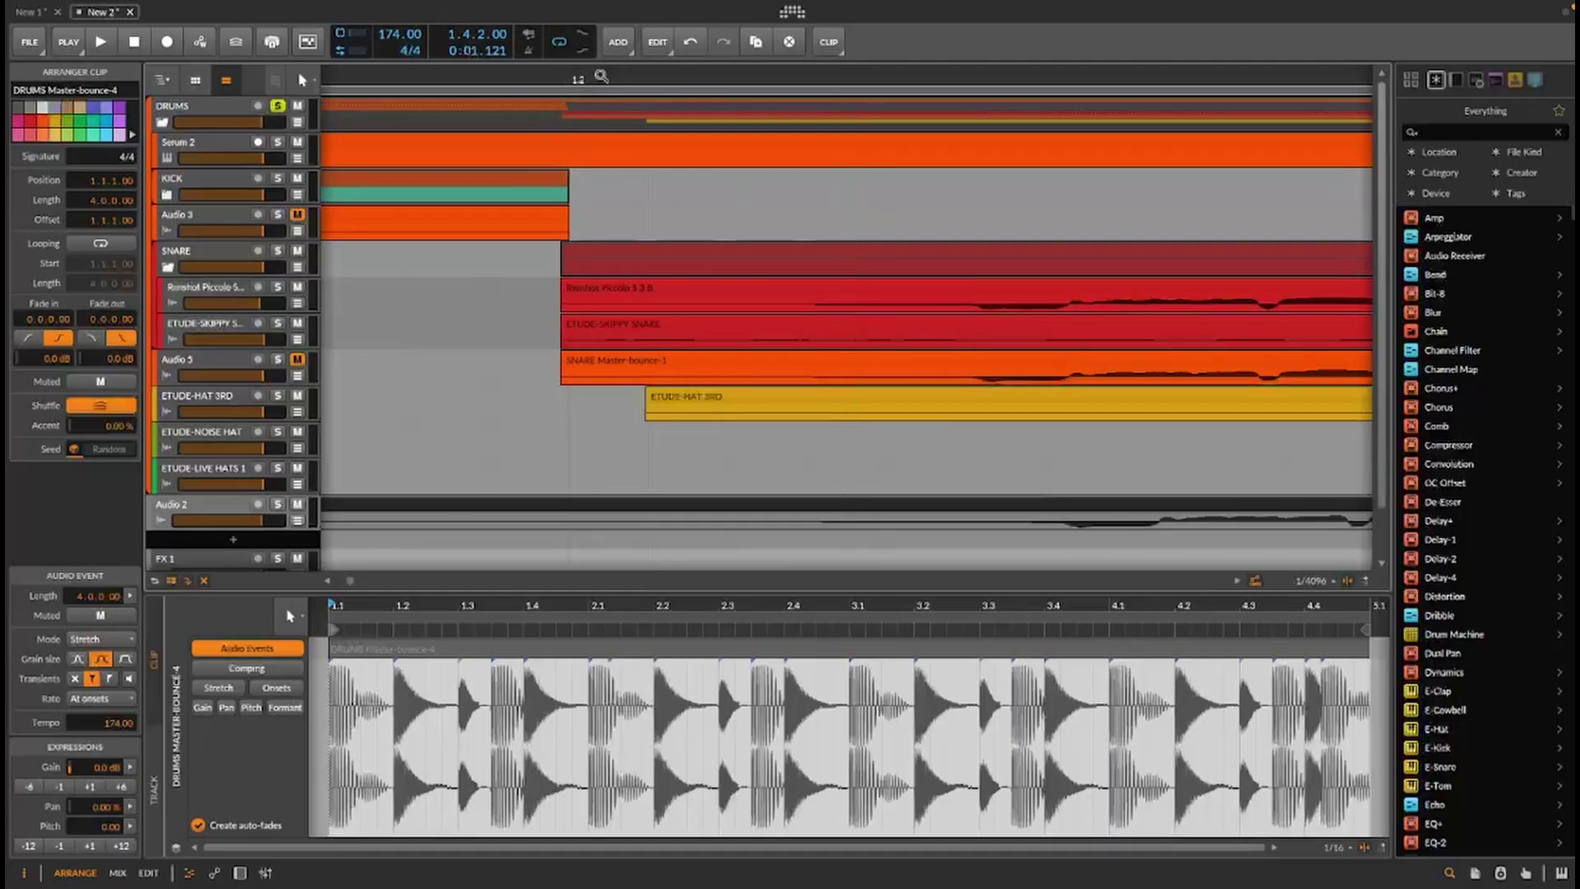
{"action": "left_click_drag", "start_coordinate": [655, 71], "coordinate": [504, 71]}
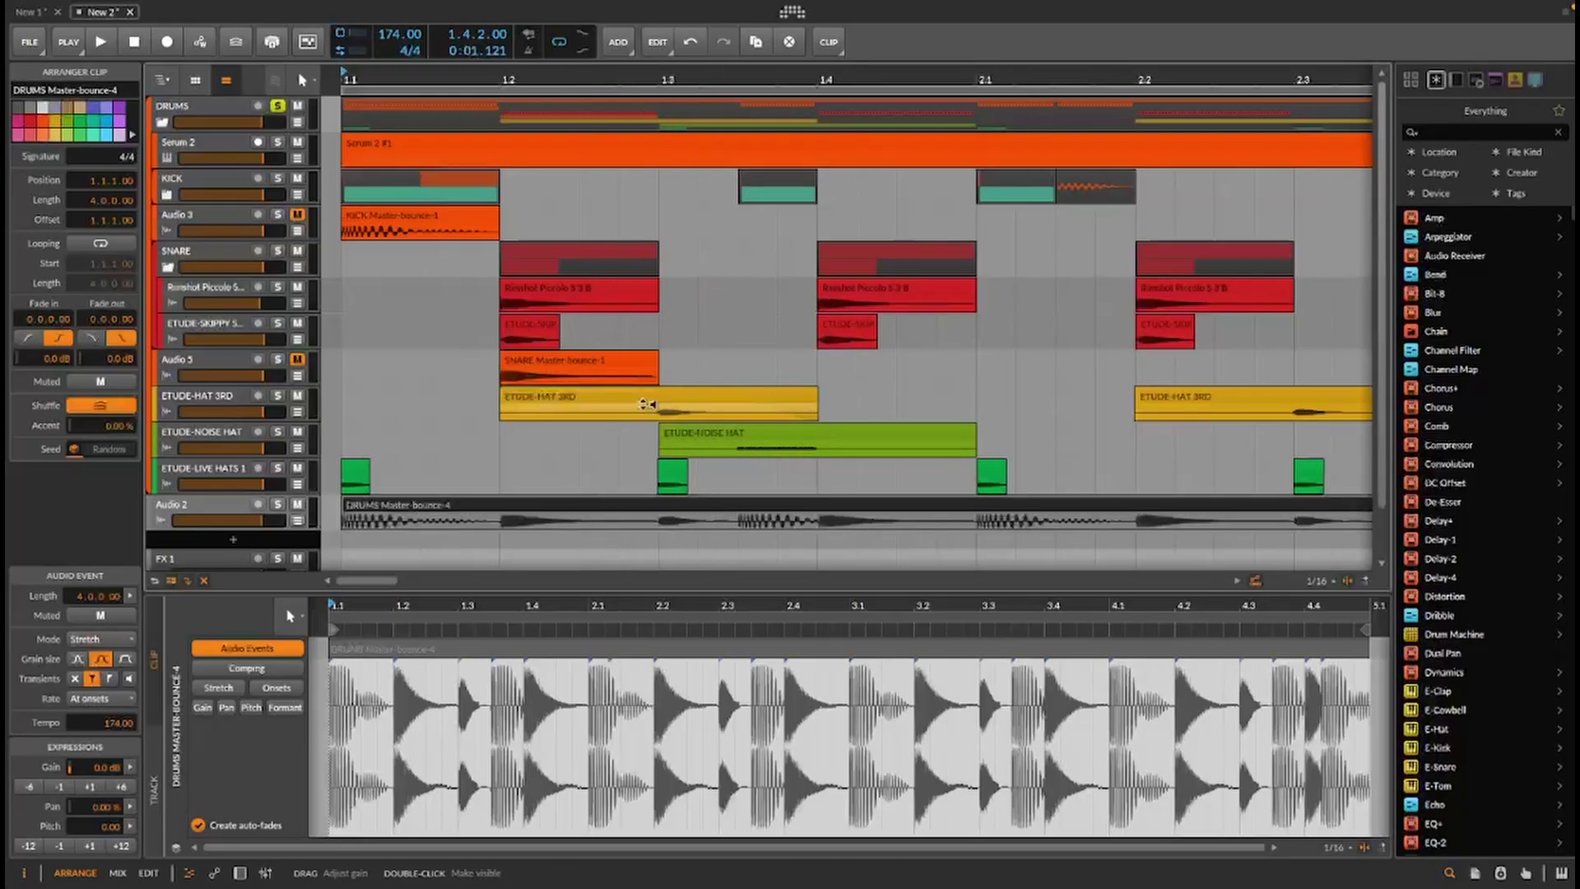
{"action": "mouse_move", "coordinate": [1176, 72]}
{"action": "left_mouse_down"}
{"action": "mouse_move", "coordinate": [1127, 72]}
{"action": "mouse_move", "coordinate": [1177, 73]}
{"action": "left_mouse_up"}
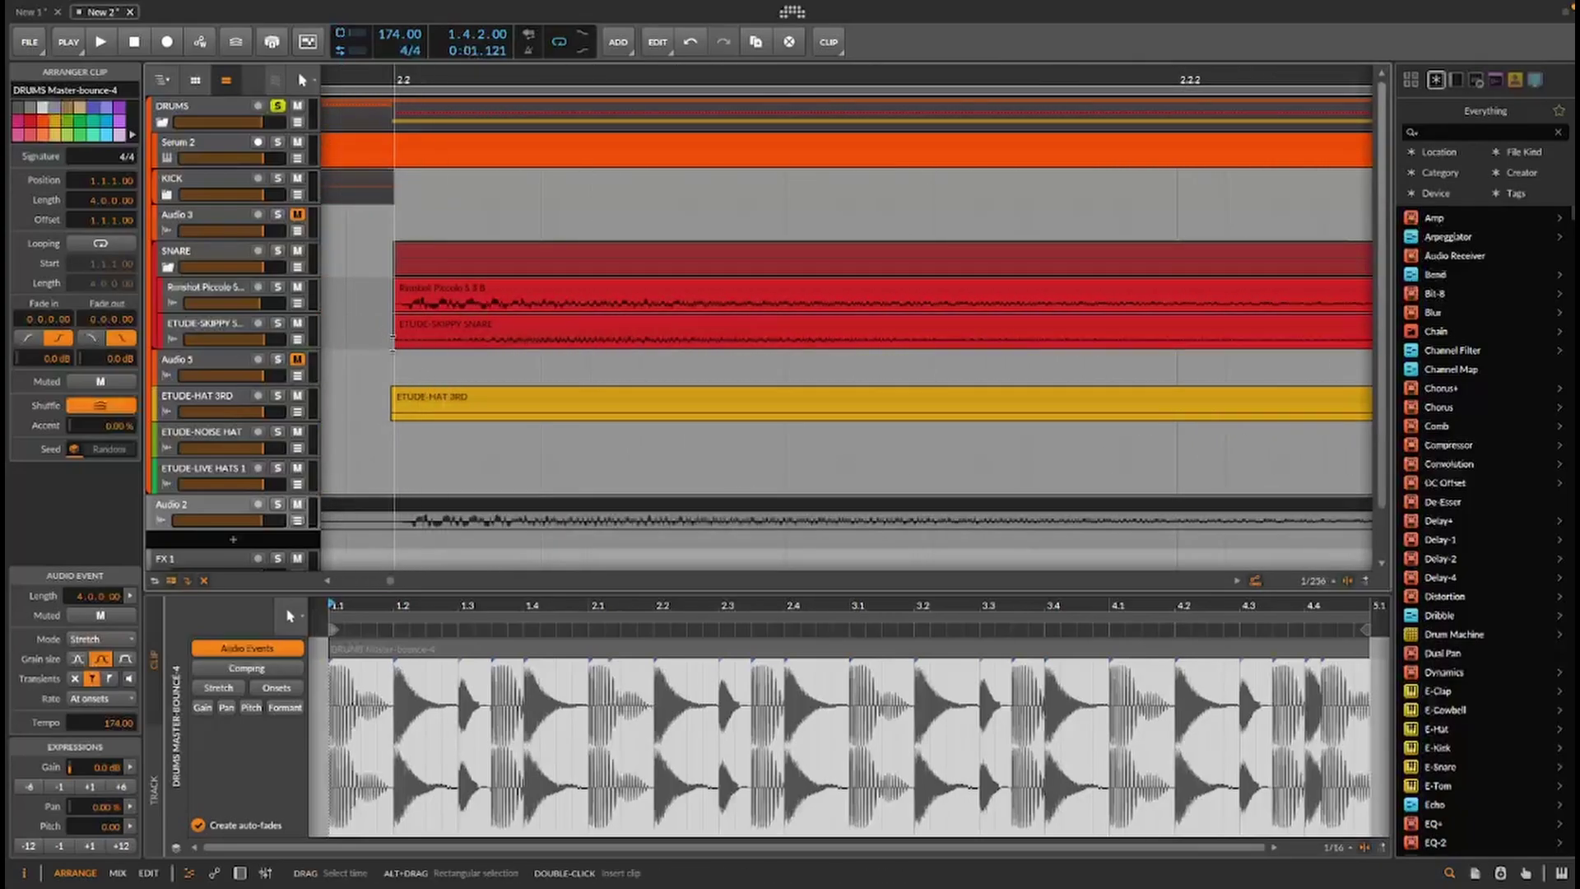
{"action": "left_click_drag", "start_coordinate": [647, 74], "coordinate": [375, 29]}
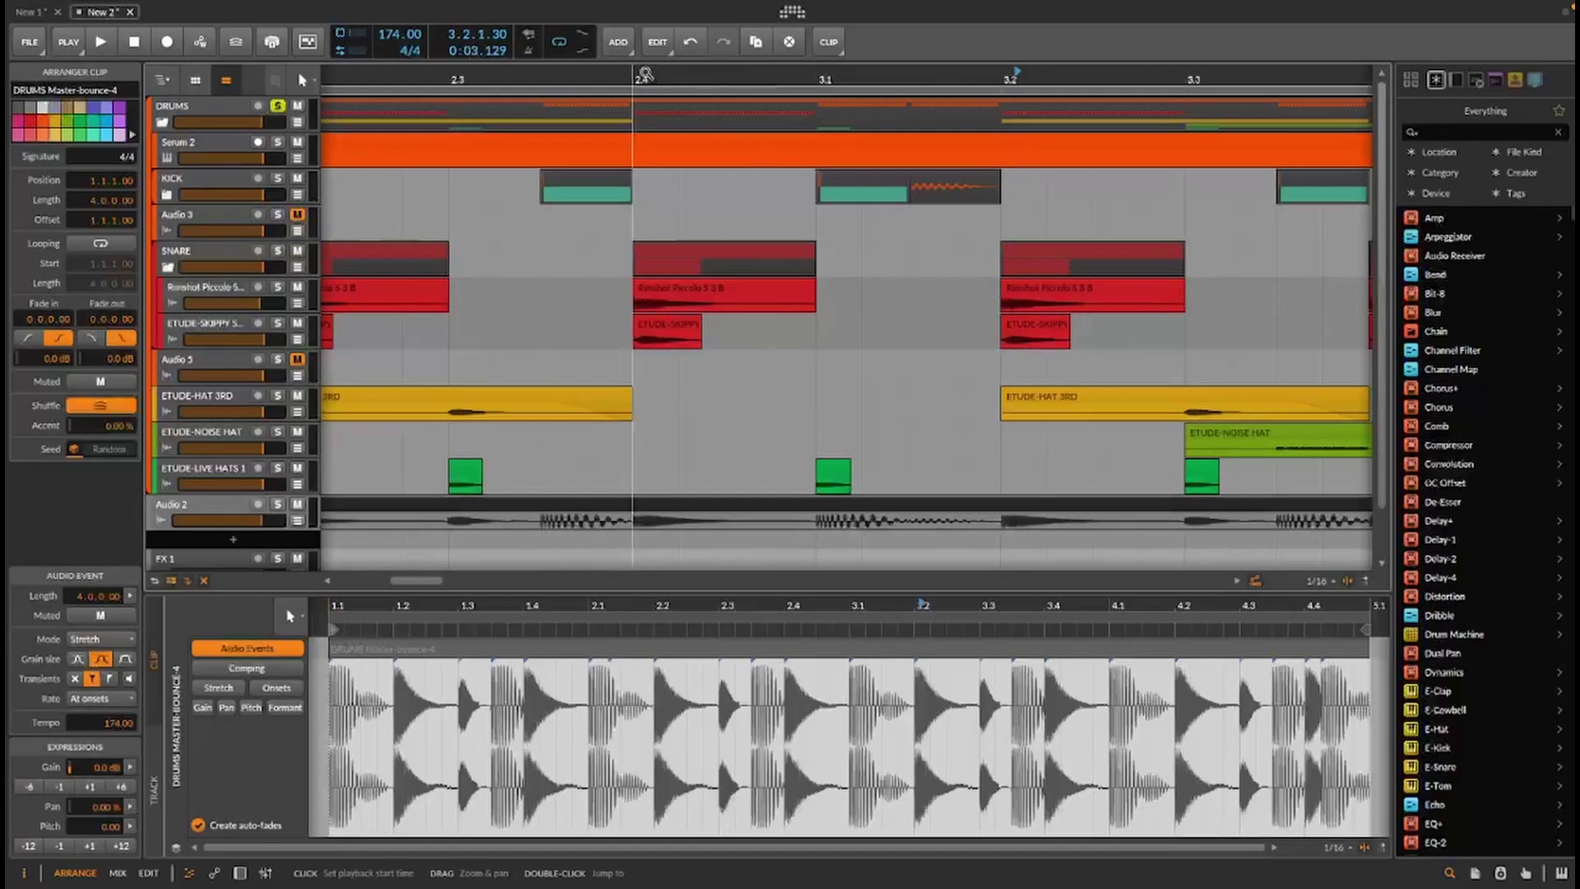
{"action": "left_click_drag", "start_coordinate": [650, 72], "coordinate": [607, 109]}
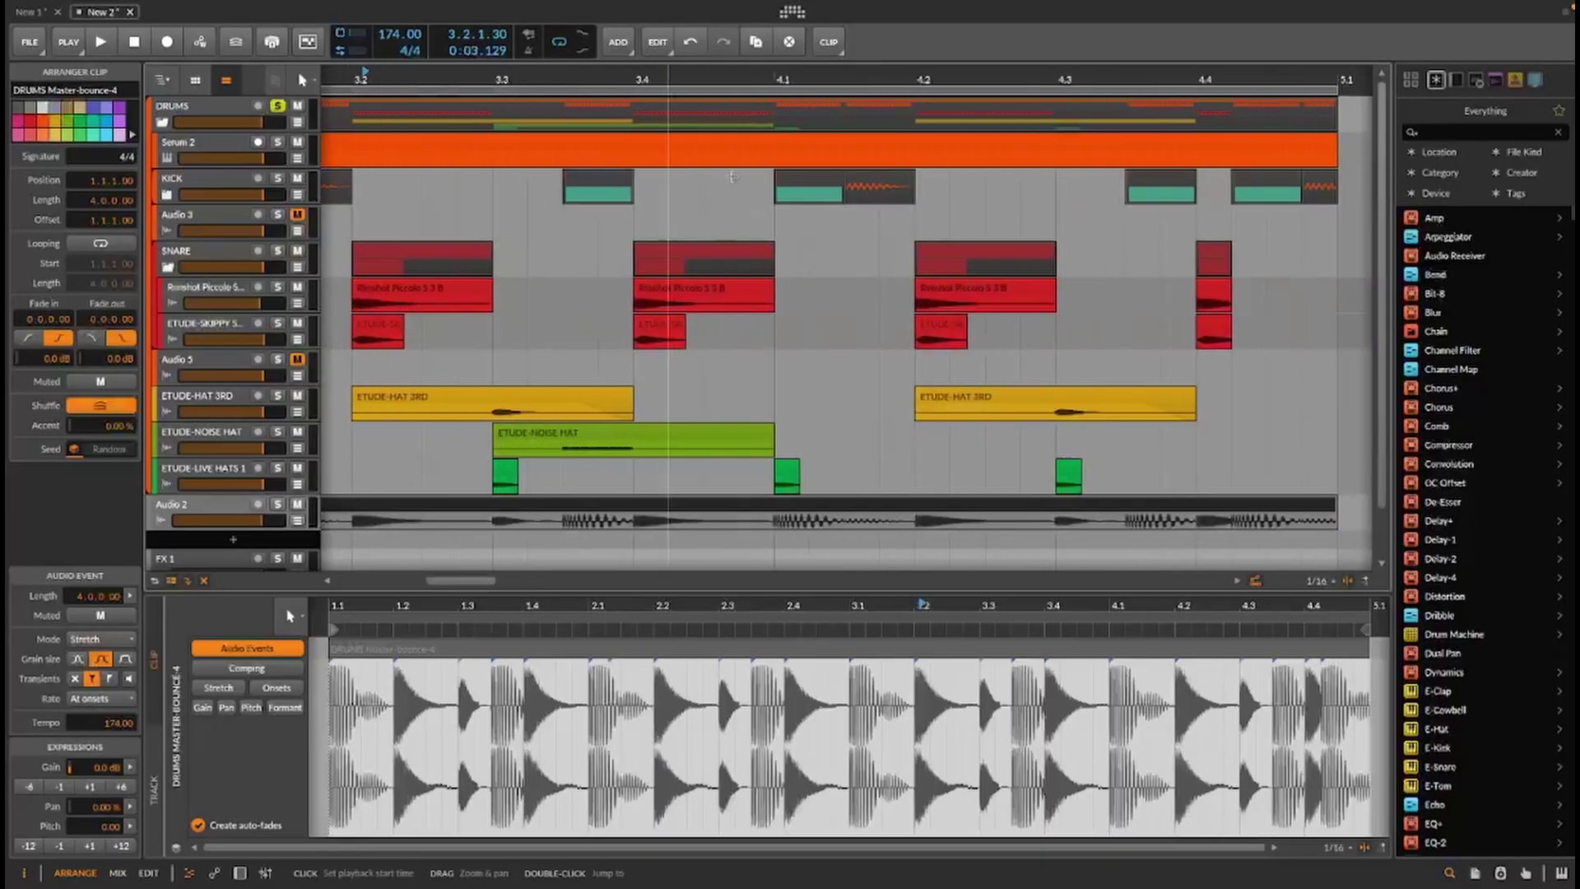
{"action": "left_click_drag", "start_coordinate": [919, 80], "coordinate": [823, 74]}
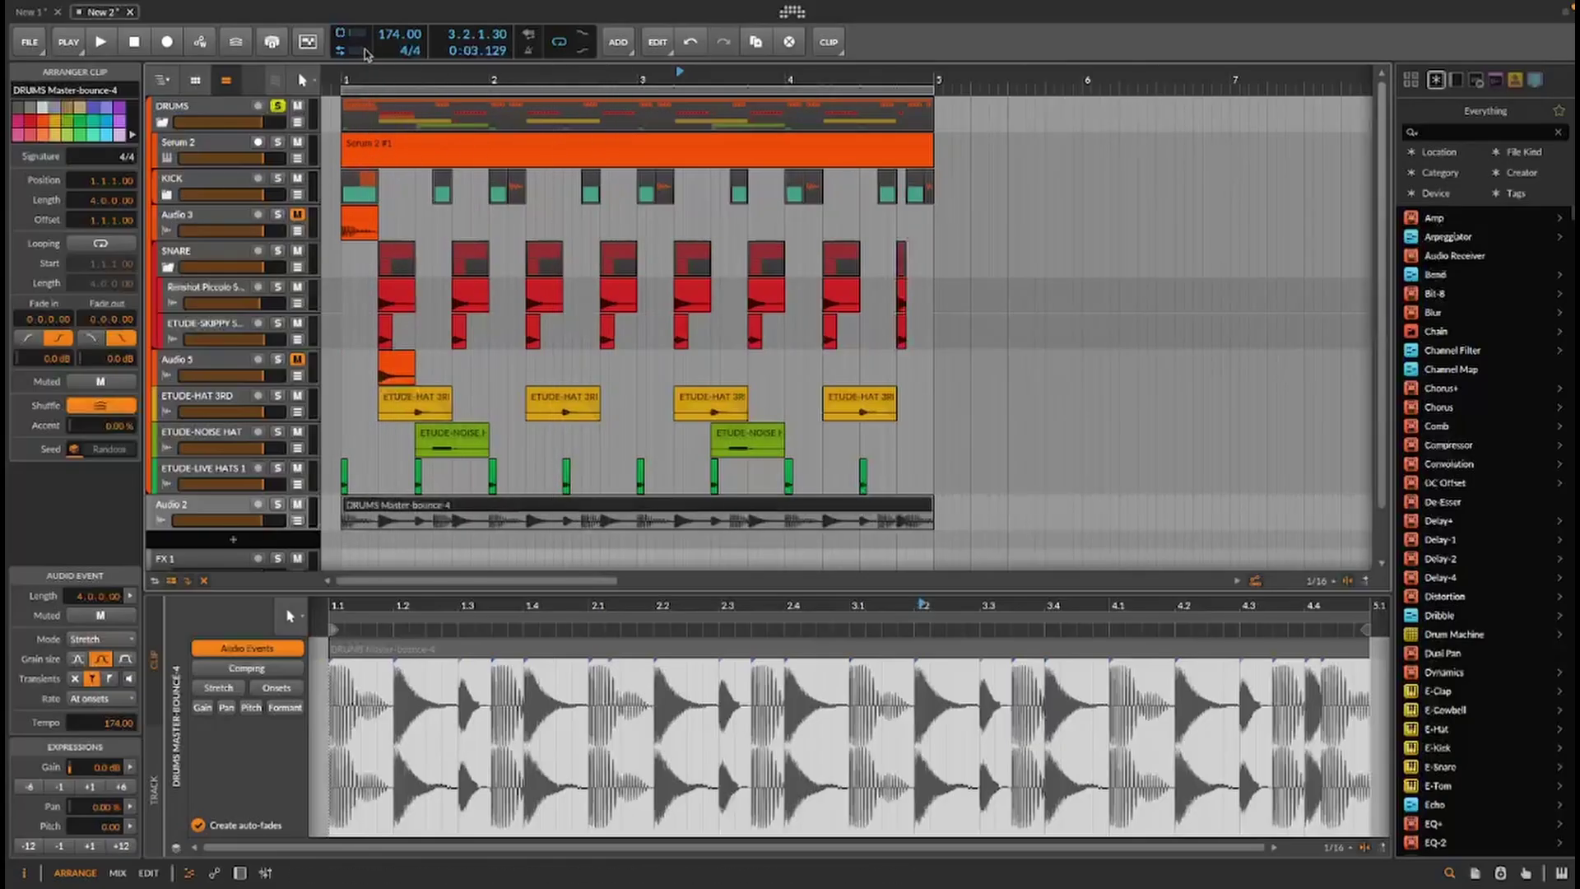
Expand the KICK group and inspect the timing of the kick layers in beat 1.1 and the snare layers at 1.2
{"action": "left_click", "coordinate": [167, 196]}
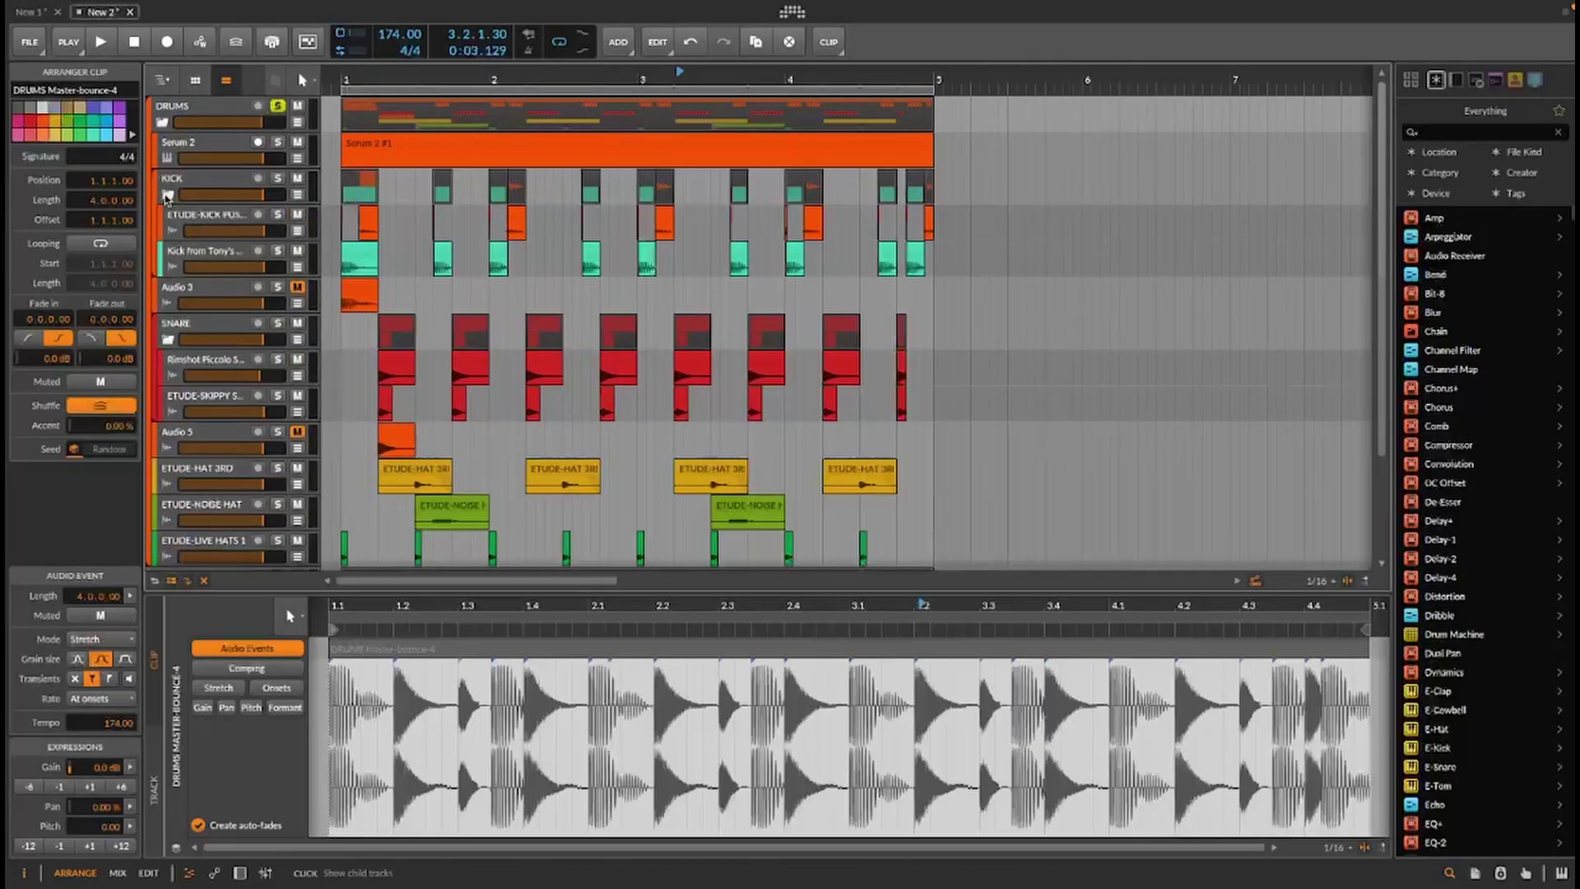
{"action": "left_click_drag", "start_coordinate": [369, 80], "coordinate": [970, 81]}
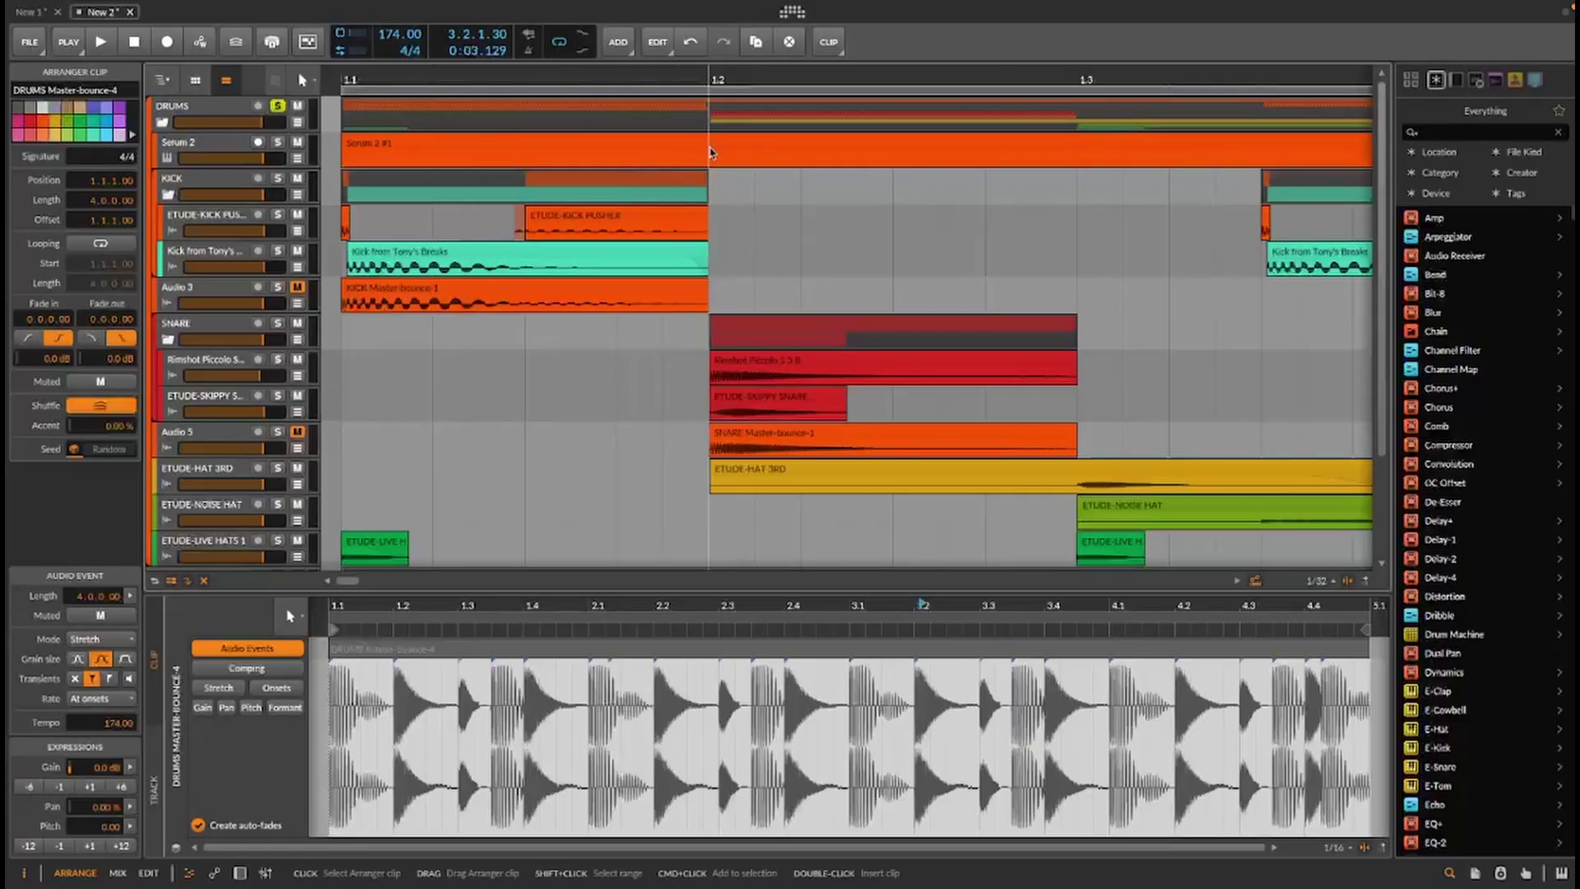
{"action": "left_click", "coordinate": [205, 362]}
{"action": "left_click_drag", "start_coordinate": [802, 80], "coordinate": [1061, 91]}
{"action": "left_click_drag", "start_coordinate": [1133, 80], "coordinate": [1147, 50]}
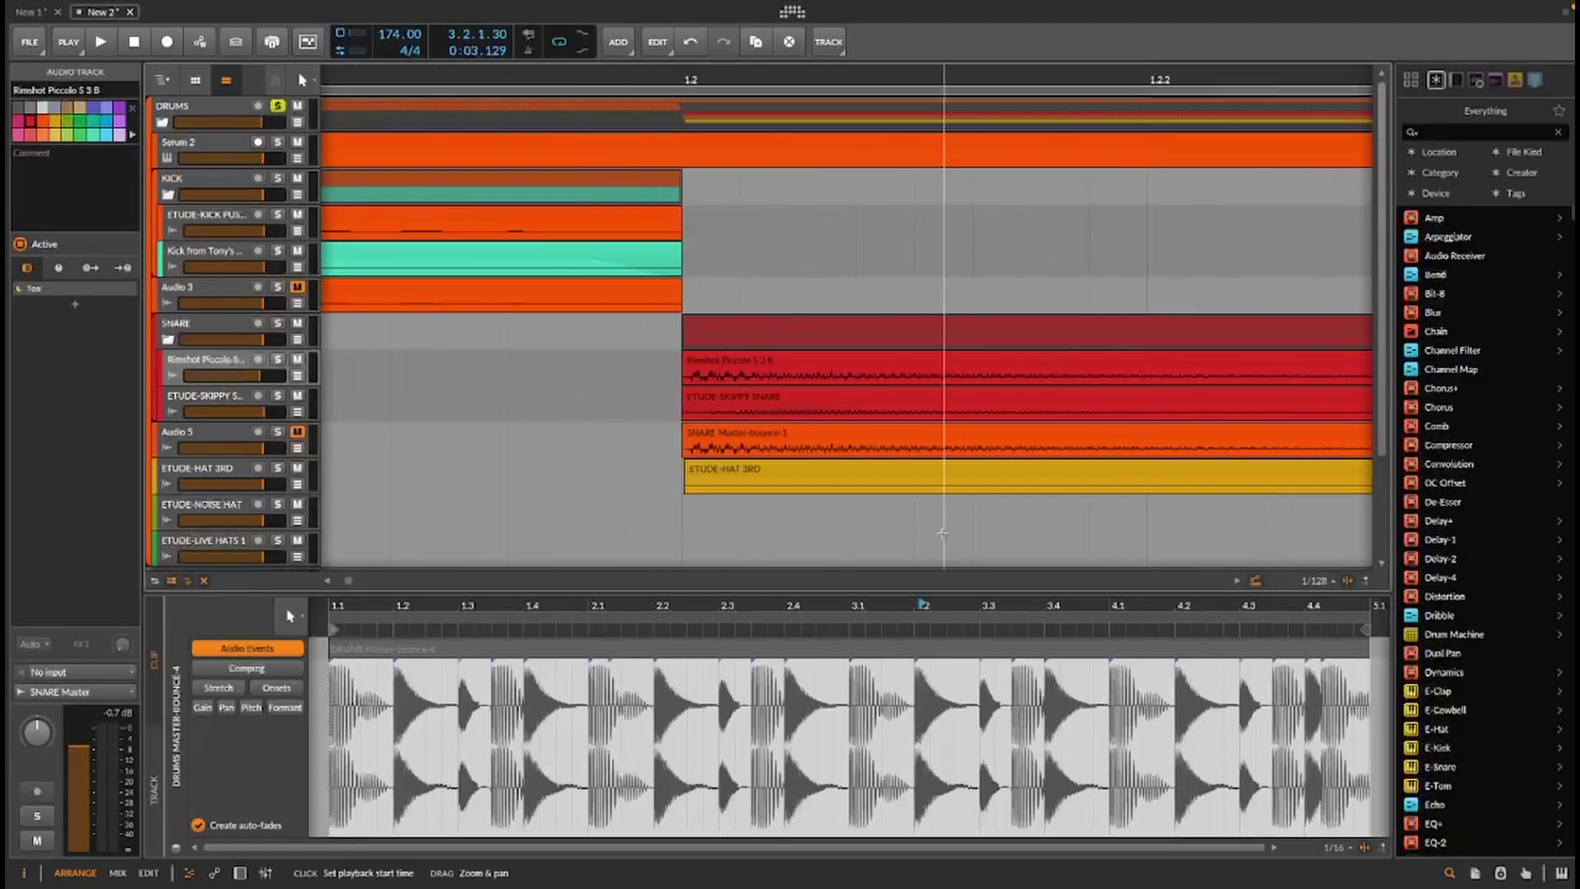
{"action": "left_click", "coordinate": [909, 397]}
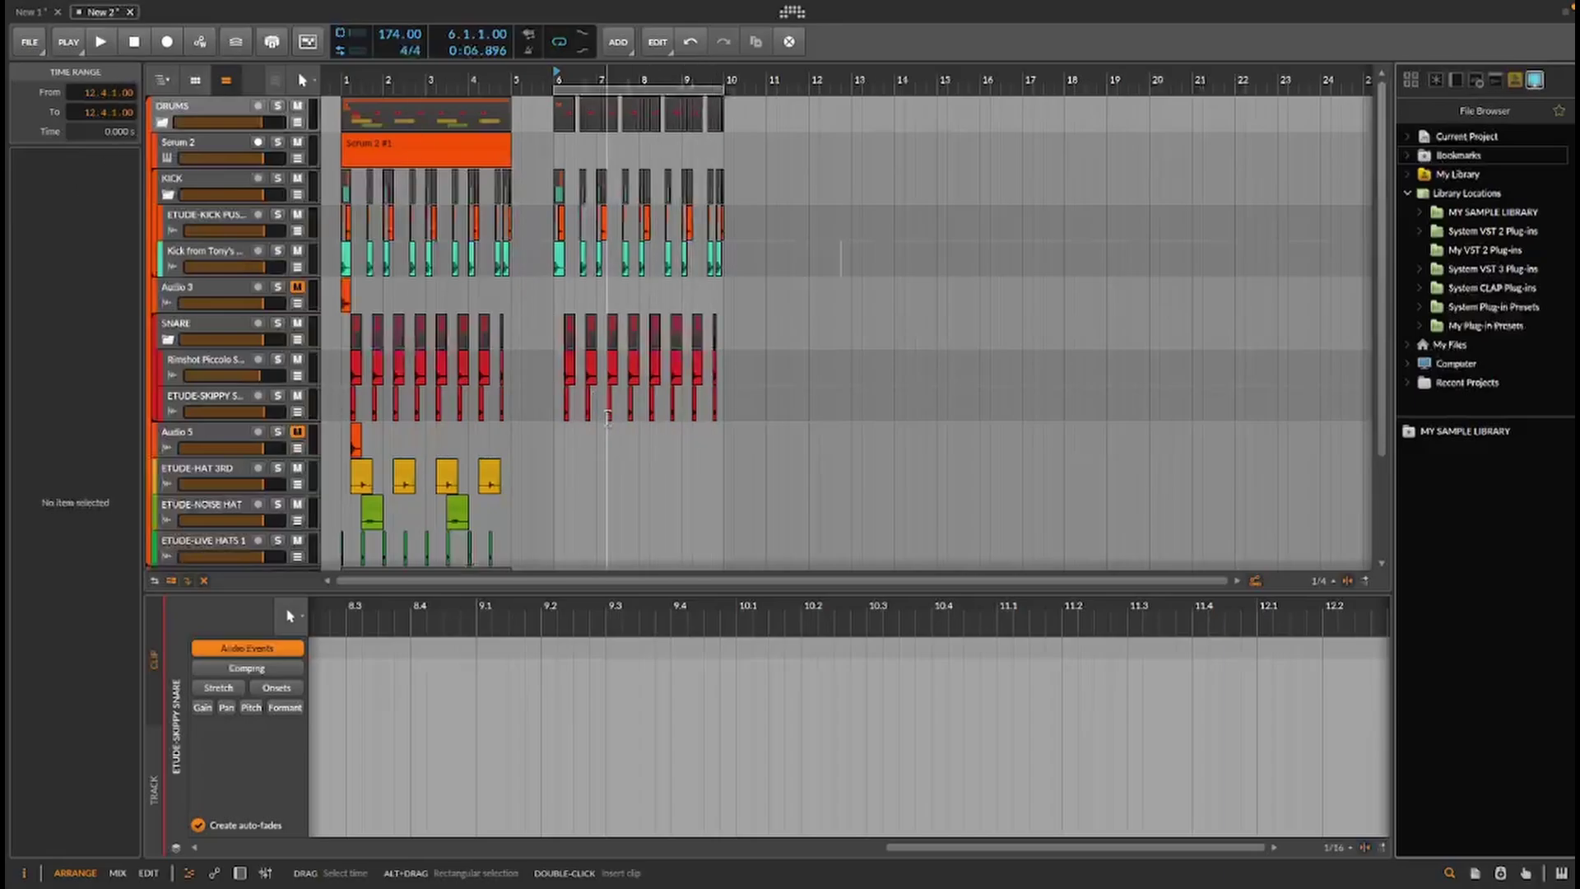
Collapse the DRUMS group and open the DRUM BREAKS folder inside MY SAMPLE LIBRARY > DRUM & BASS
{"action": "left_click", "coordinate": [163, 123]}
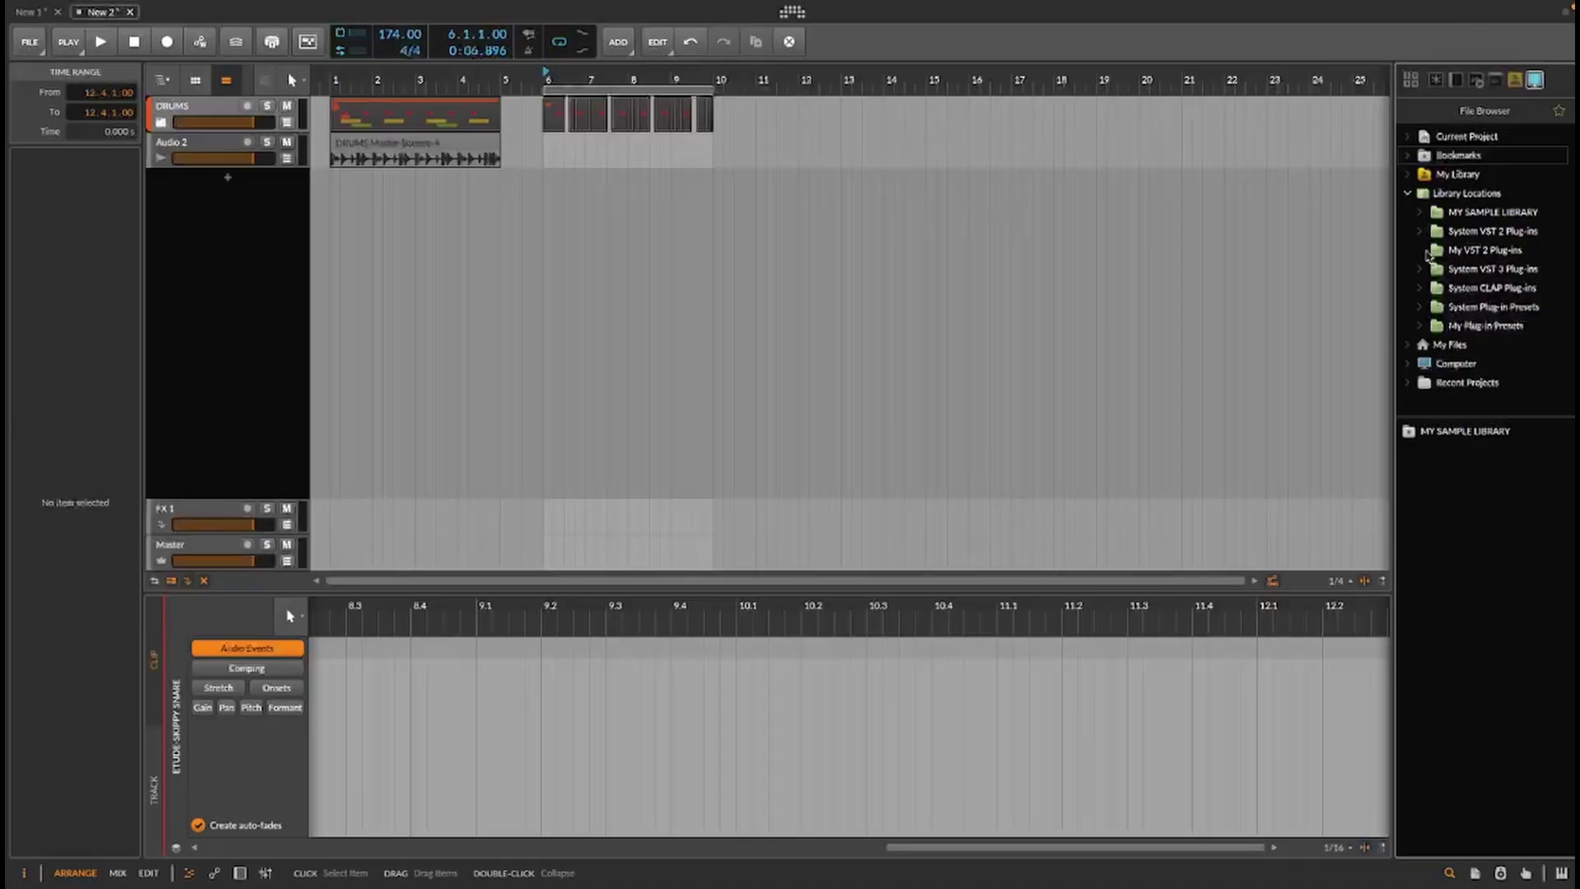
{"action": "left_click", "coordinate": [1407, 156]}
{"action": "left_click", "coordinate": [1420, 174]}
{"action": "left_click", "coordinate": [1445, 450]}
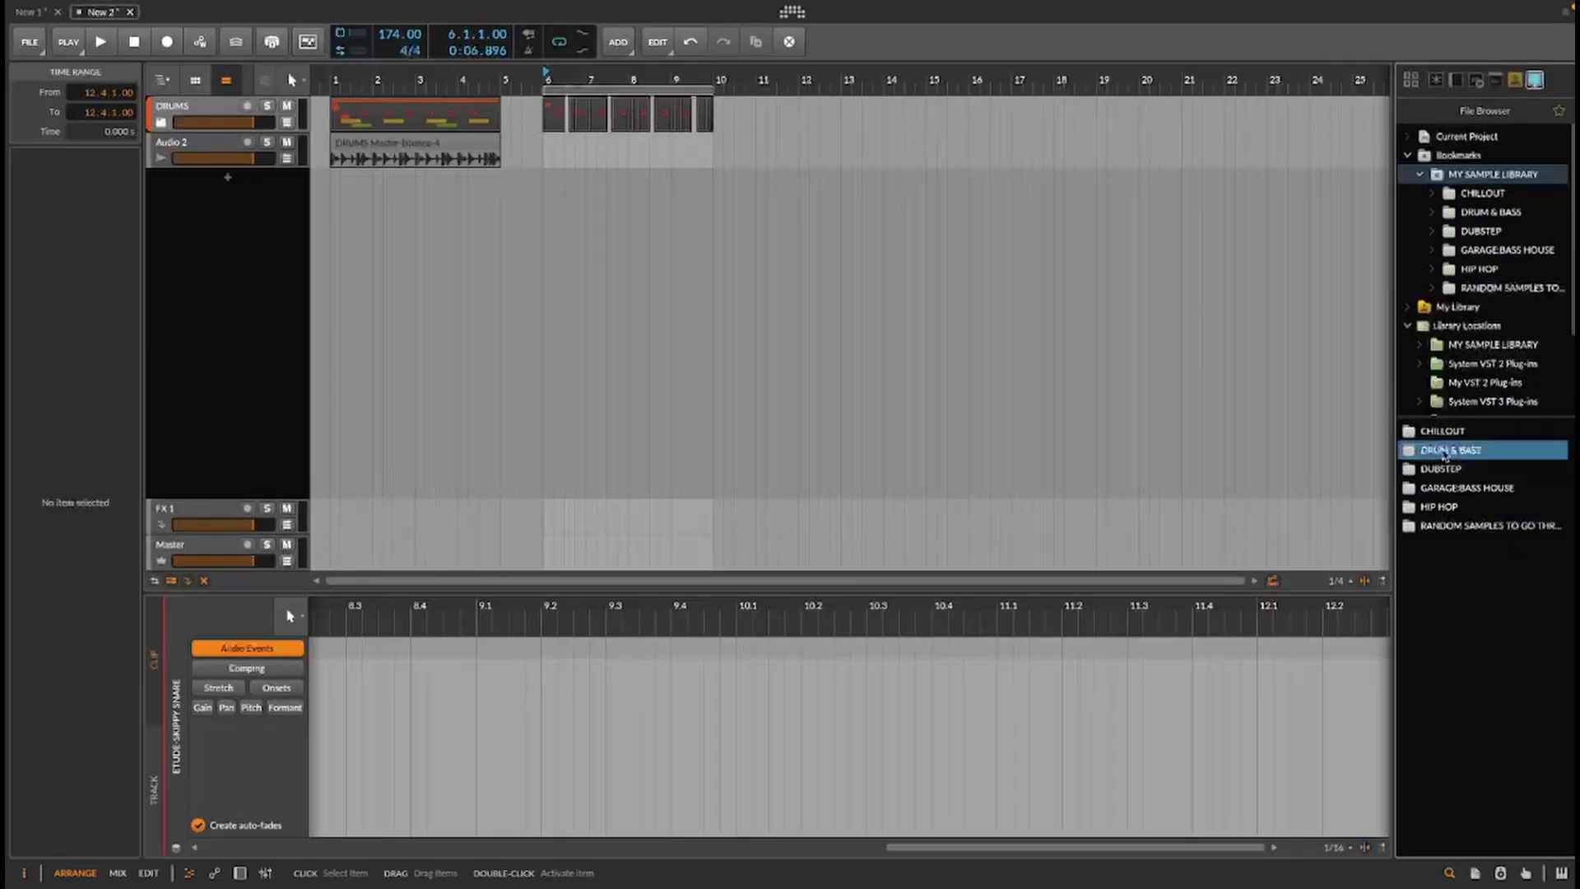
{"action": "double_click", "coordinate": [1445, 451]}
{"action": "double_click", "coordinate": [1459, 470]}
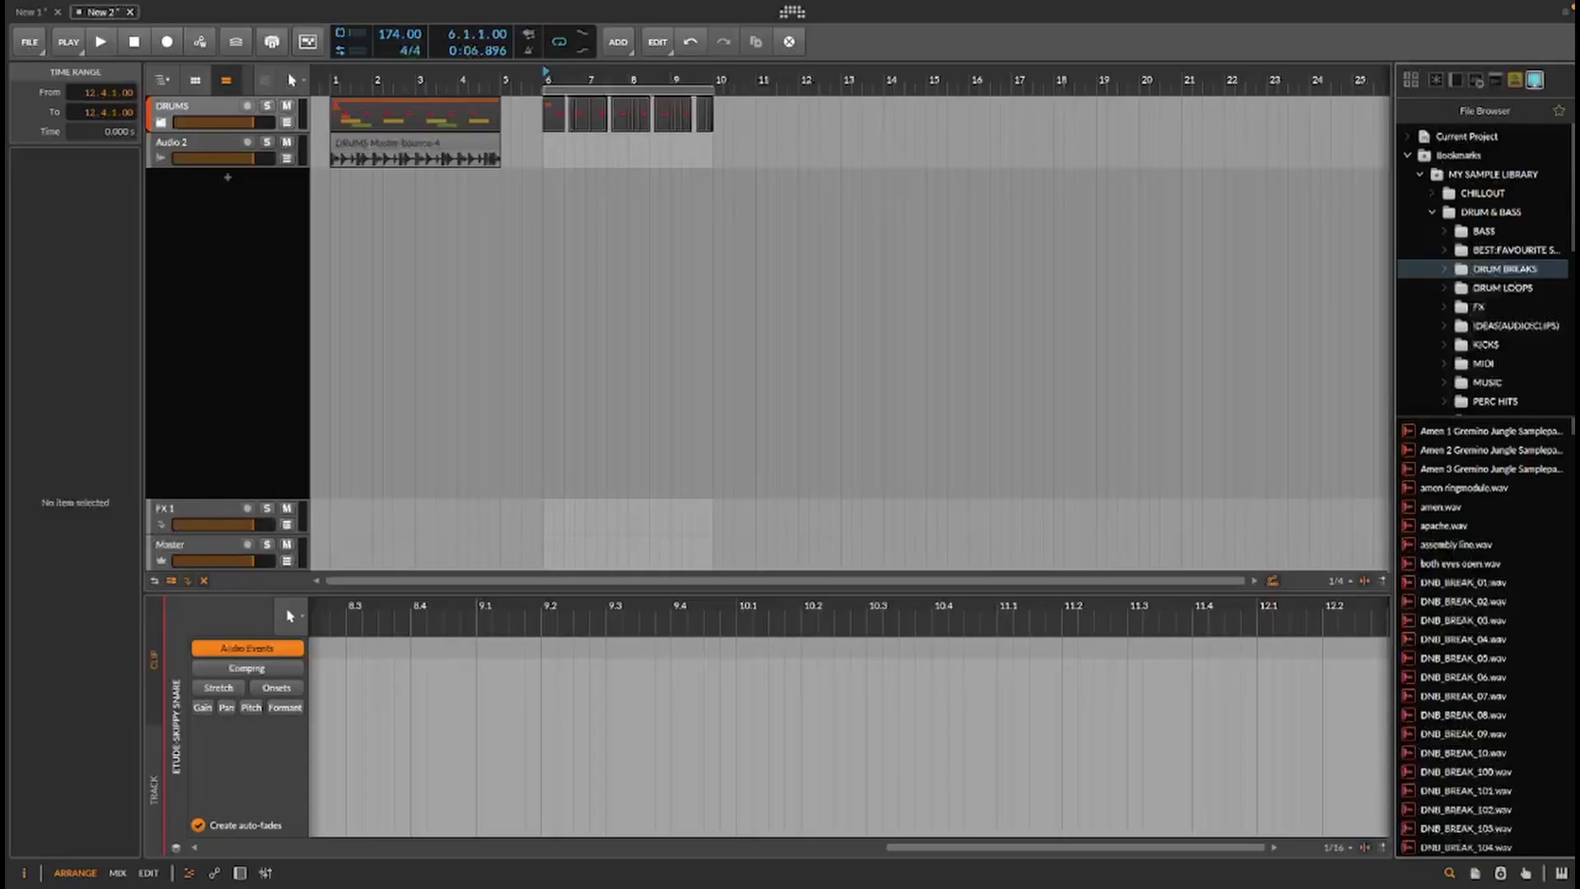
Look through the break samples in the DRUM BREAKS folder and preview apache.wav
{"action": "scroll", "coordinate": [1481, 642], "scroll_direction": "down", "scroll_amount": 2}
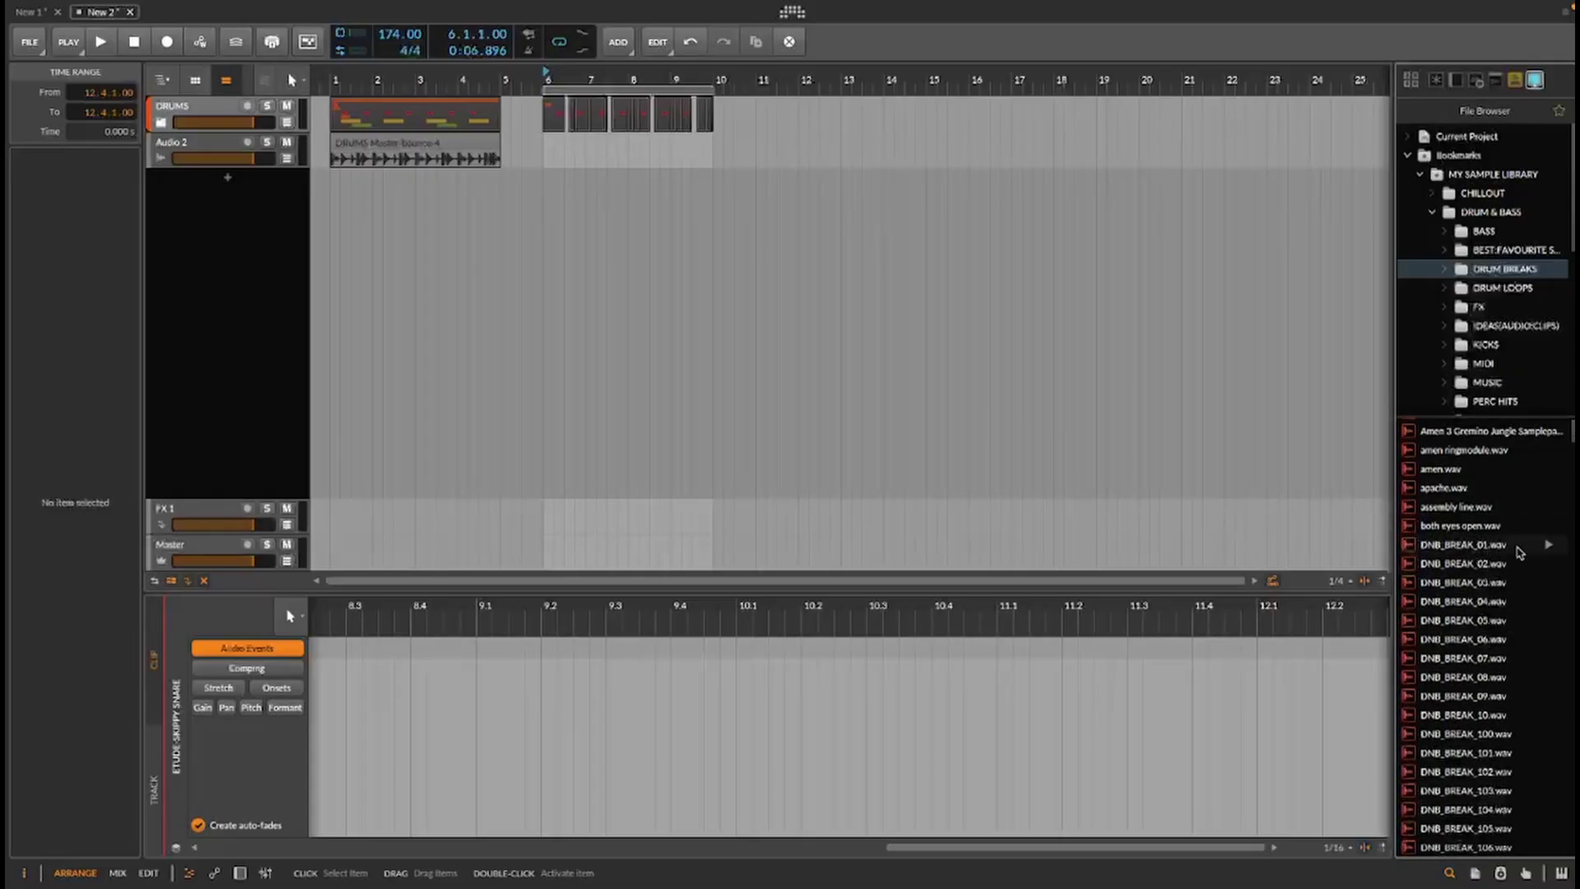
{"action": "scroll", "coordinate": [1537, 550], "scroll_direction": "down", "scroll_amount": 10}
{"action": "left_click_drag", "start_coordinate": [1570, 454], "coordinate": [1569, 541]}
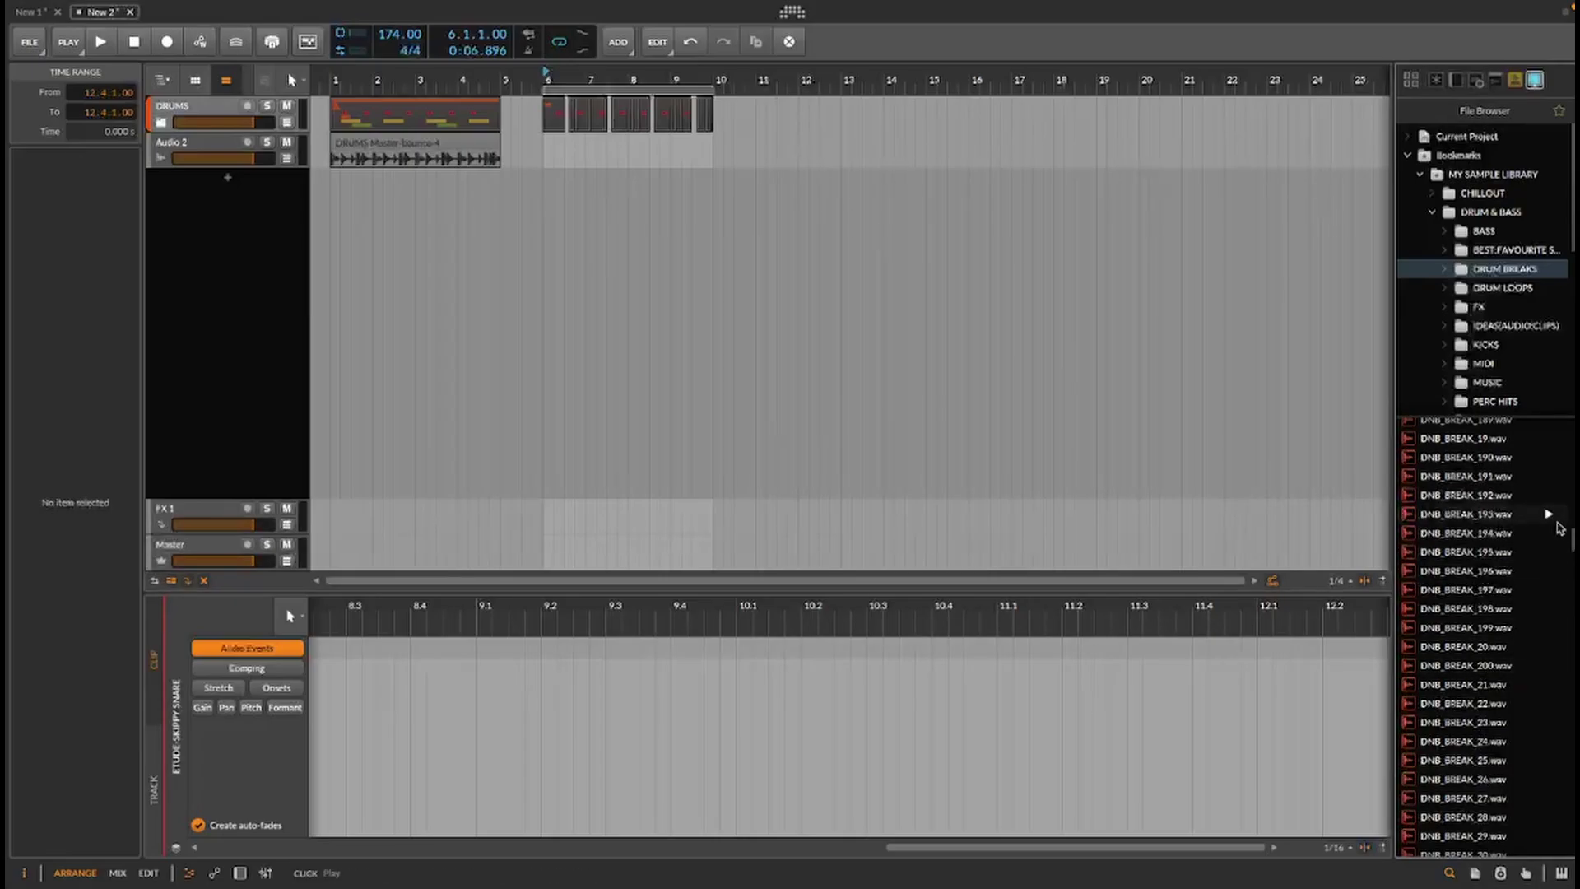
{"action": "left_click_drag", "start_coordinate": [1568, 543], "coordinate": [1568, 424]}
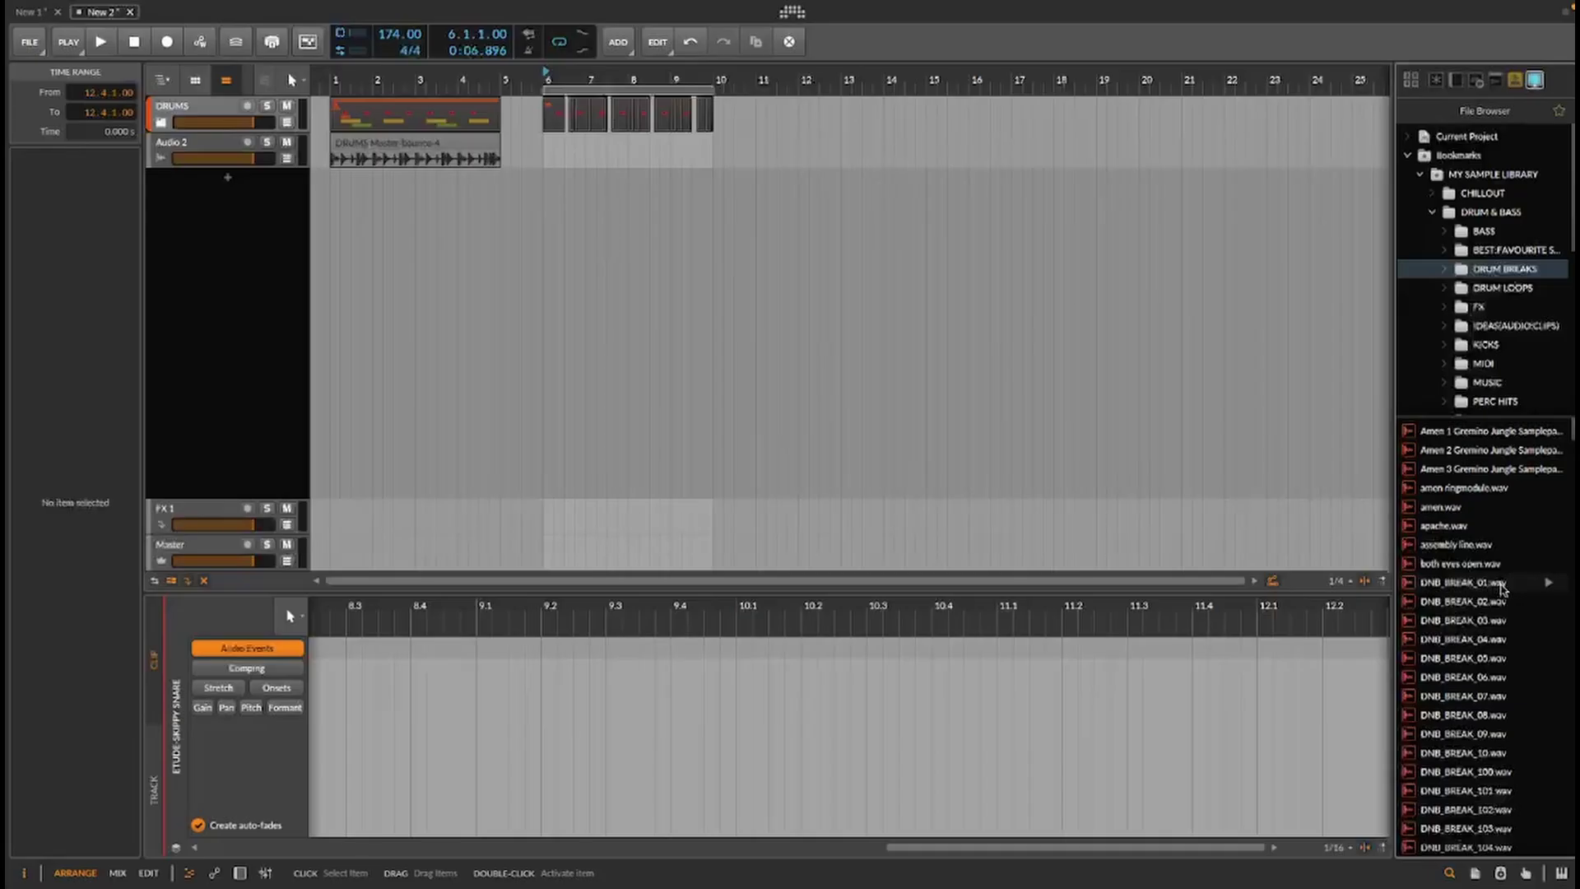
{"action": "scroll", "coordinate": [1502, 588], "scroll_direction": "down", "scroll_amount": 4}
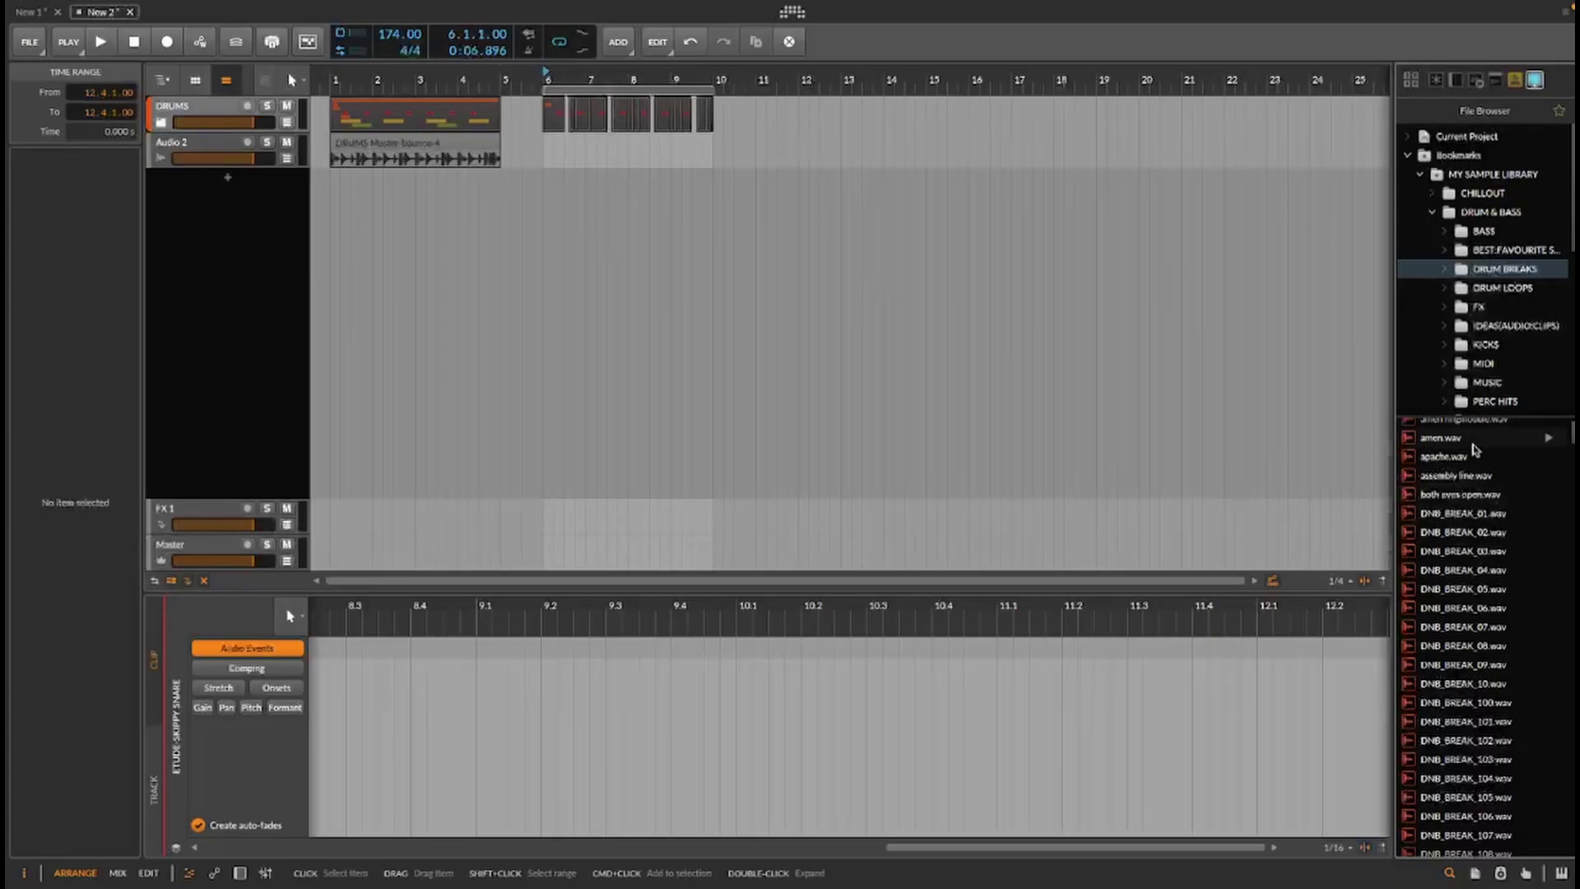
{"action": "scroll", "coordinate": [1497, 461], "scroll_direction": "up", "scroll_amount": 1}
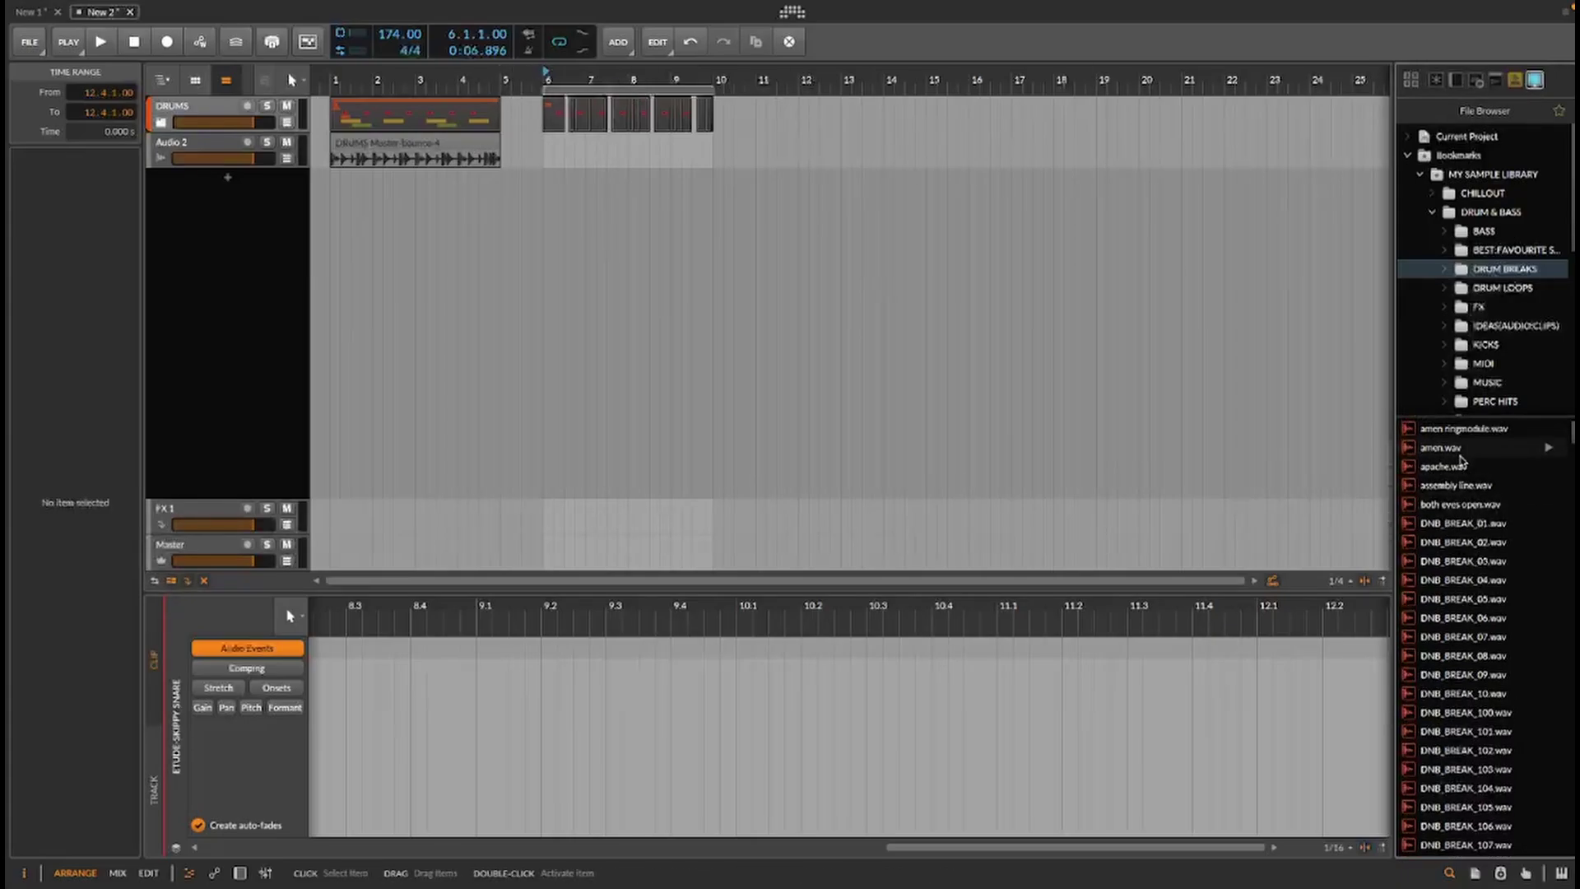
{"action": "left_click", "coordinate": [1548, 468]}
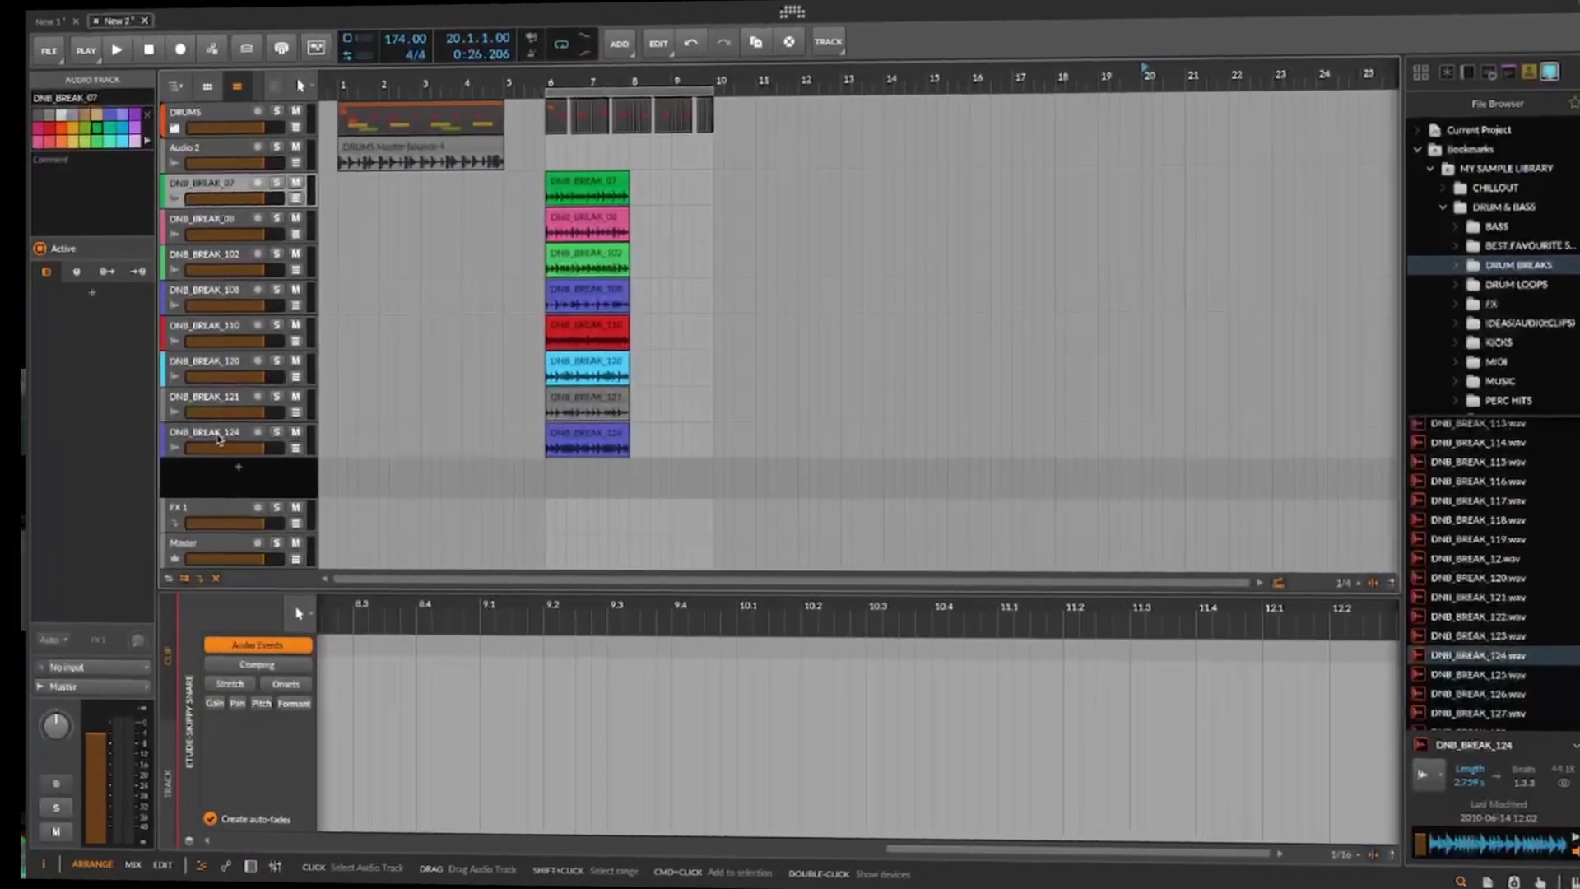
Group the tracks from DNB_BREAK_07 to DNB_BREAK_124, name the group BREAKS and expand it to show its clips
{"action": "left_click", "coordinate": [219, 438], "text": "shift"}
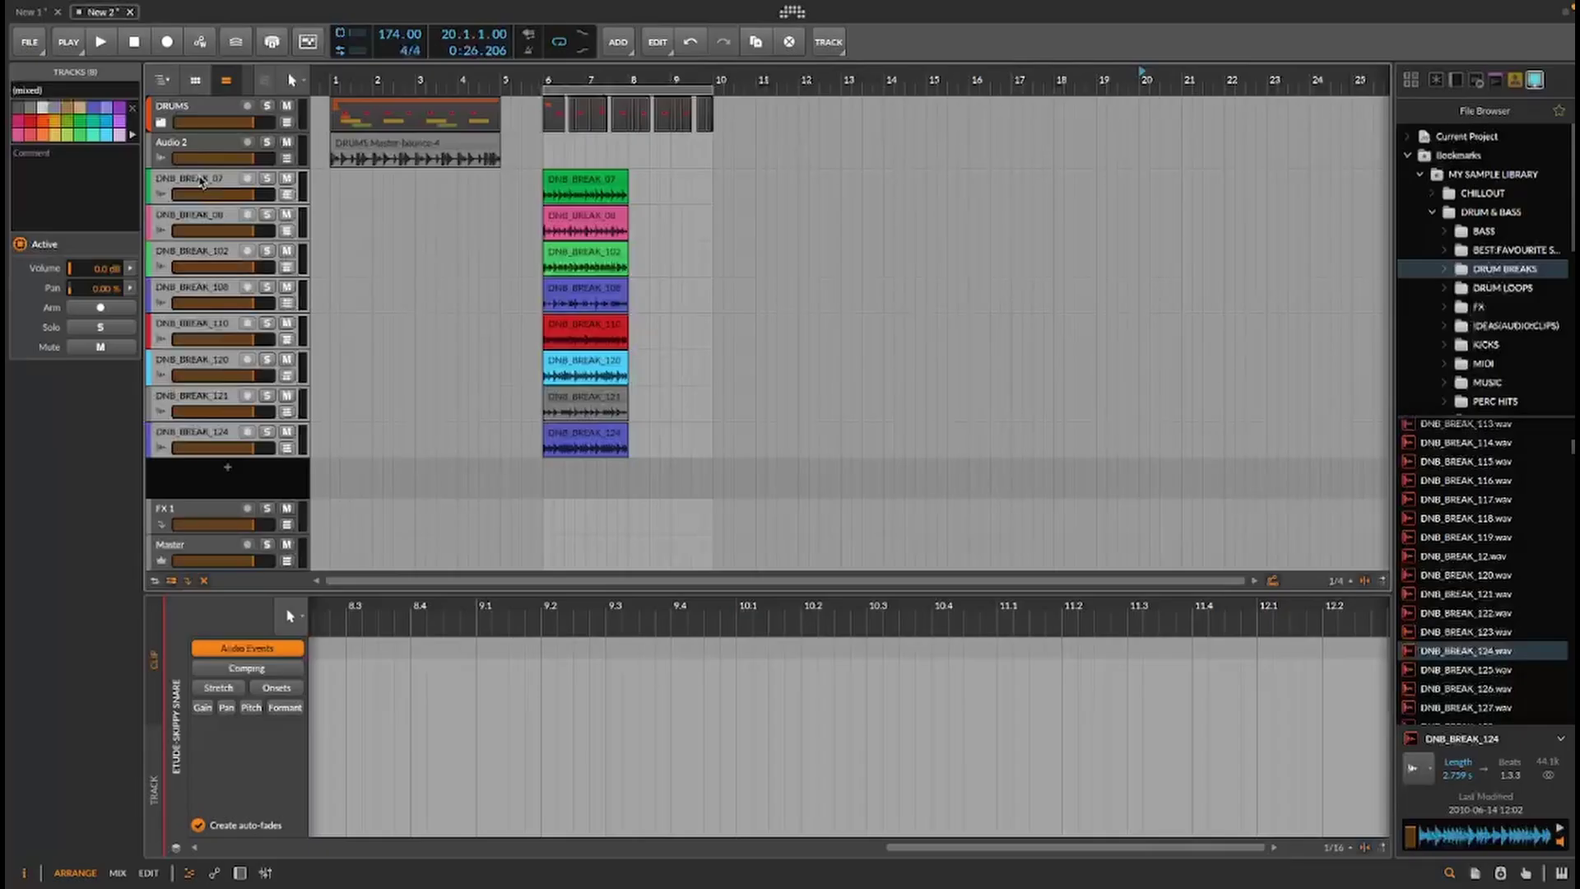
{"action": "key", "text": "ctrl+g"}
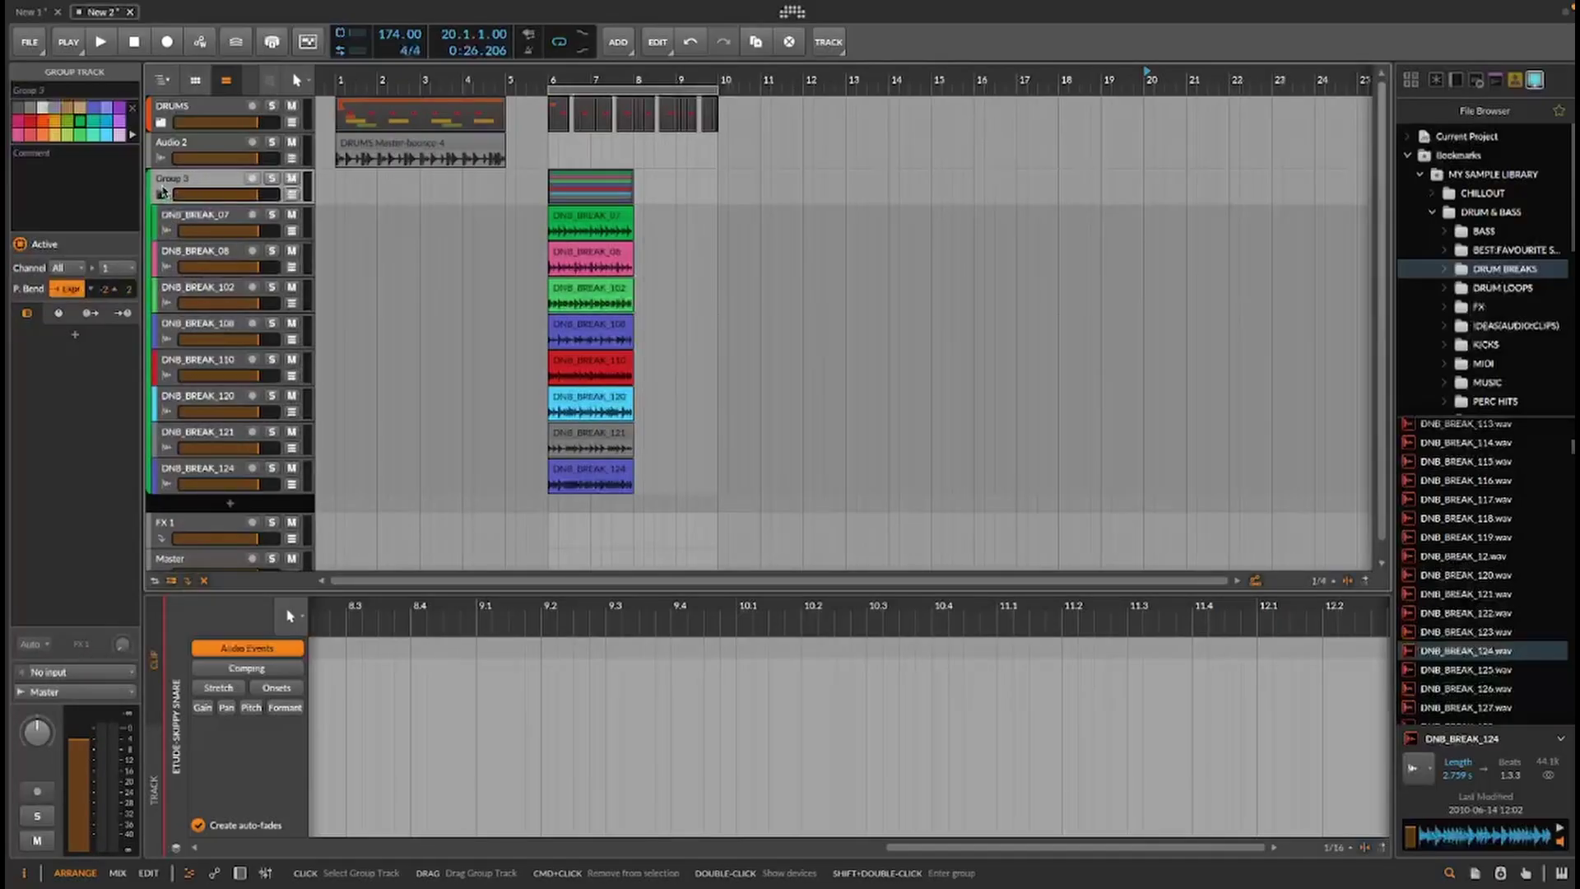
{"action": "left_click", "coordinate": [162, 194]}
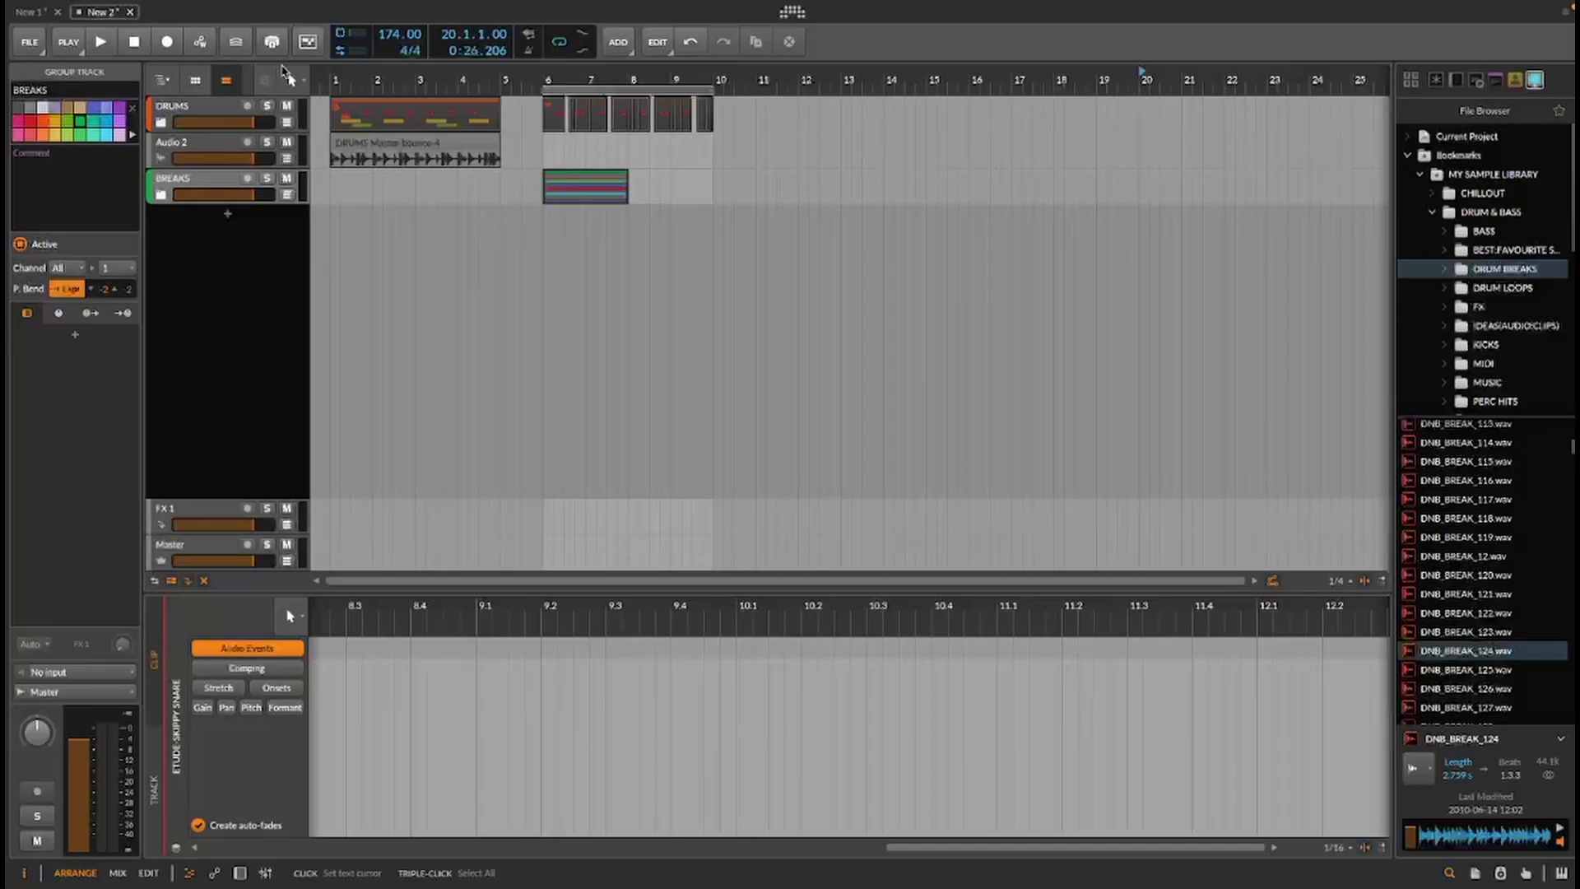
{"action": "left_click", "coordinate": [162, 195]}
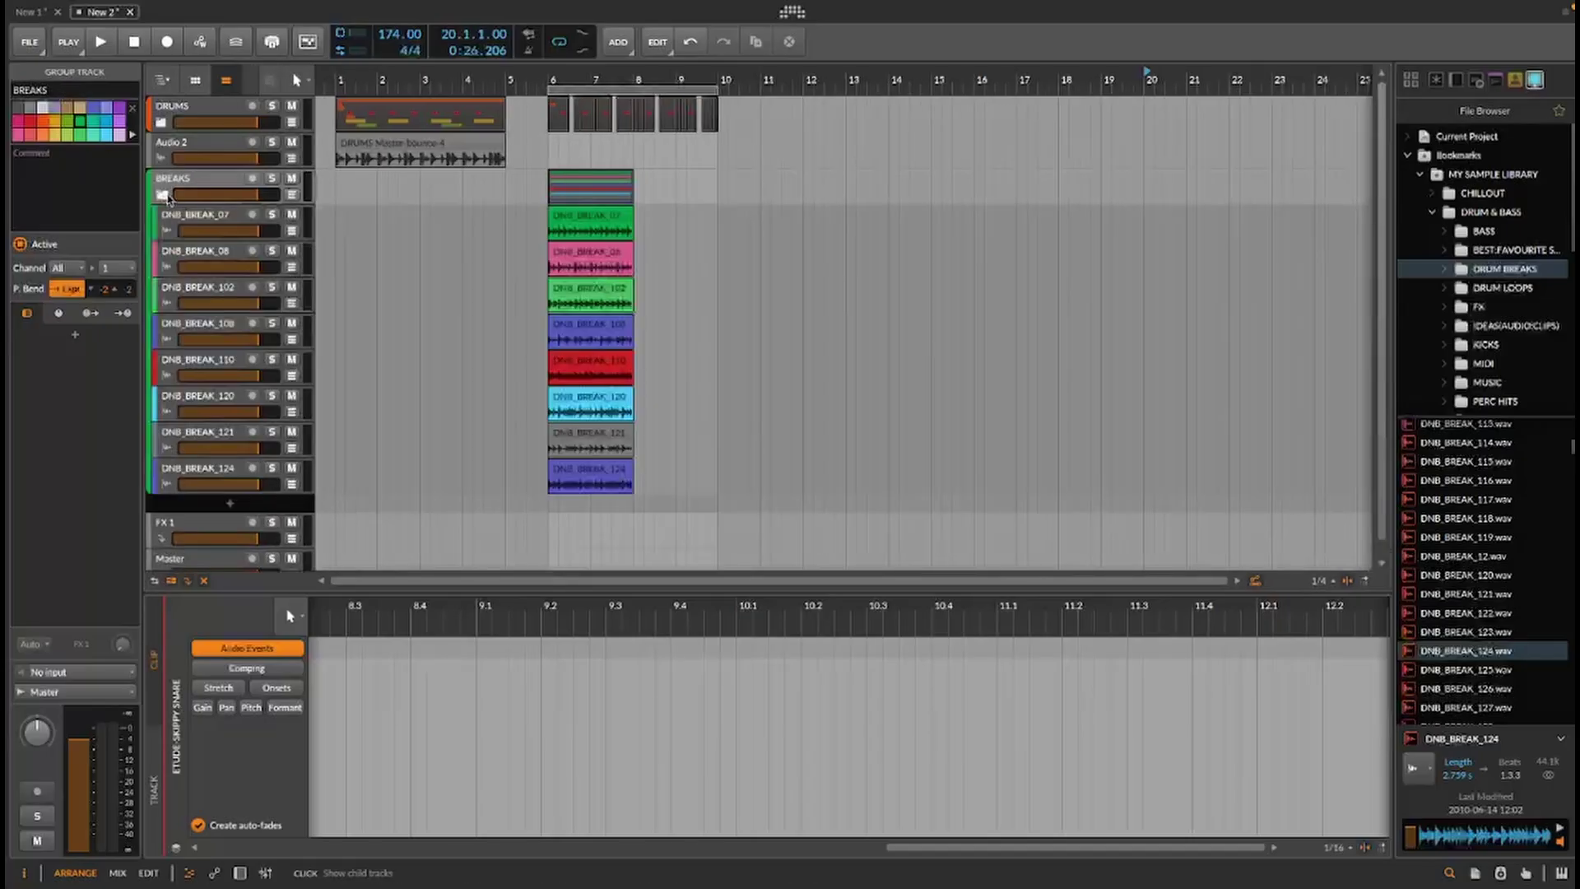
{"action": "left_click_drag", "start_coordinate": [591, 75], "coordinate": [663, 58]}
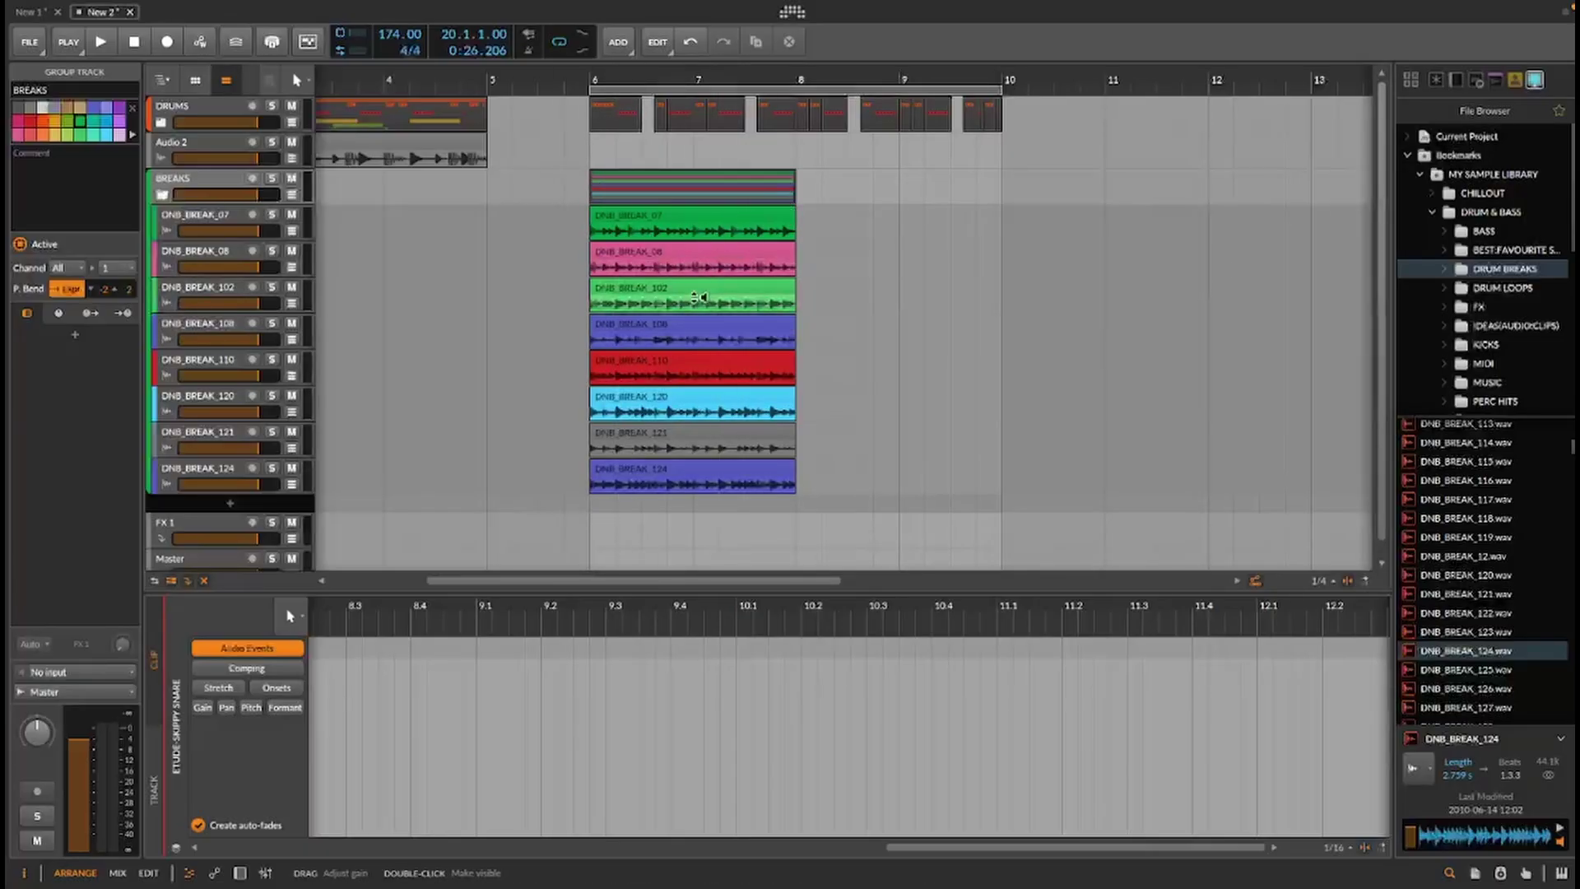
Solo the DNB_BREAK_124 track in the BREAKS group and play it back
{"action": "left_click", "coordinate": [663, 219]}
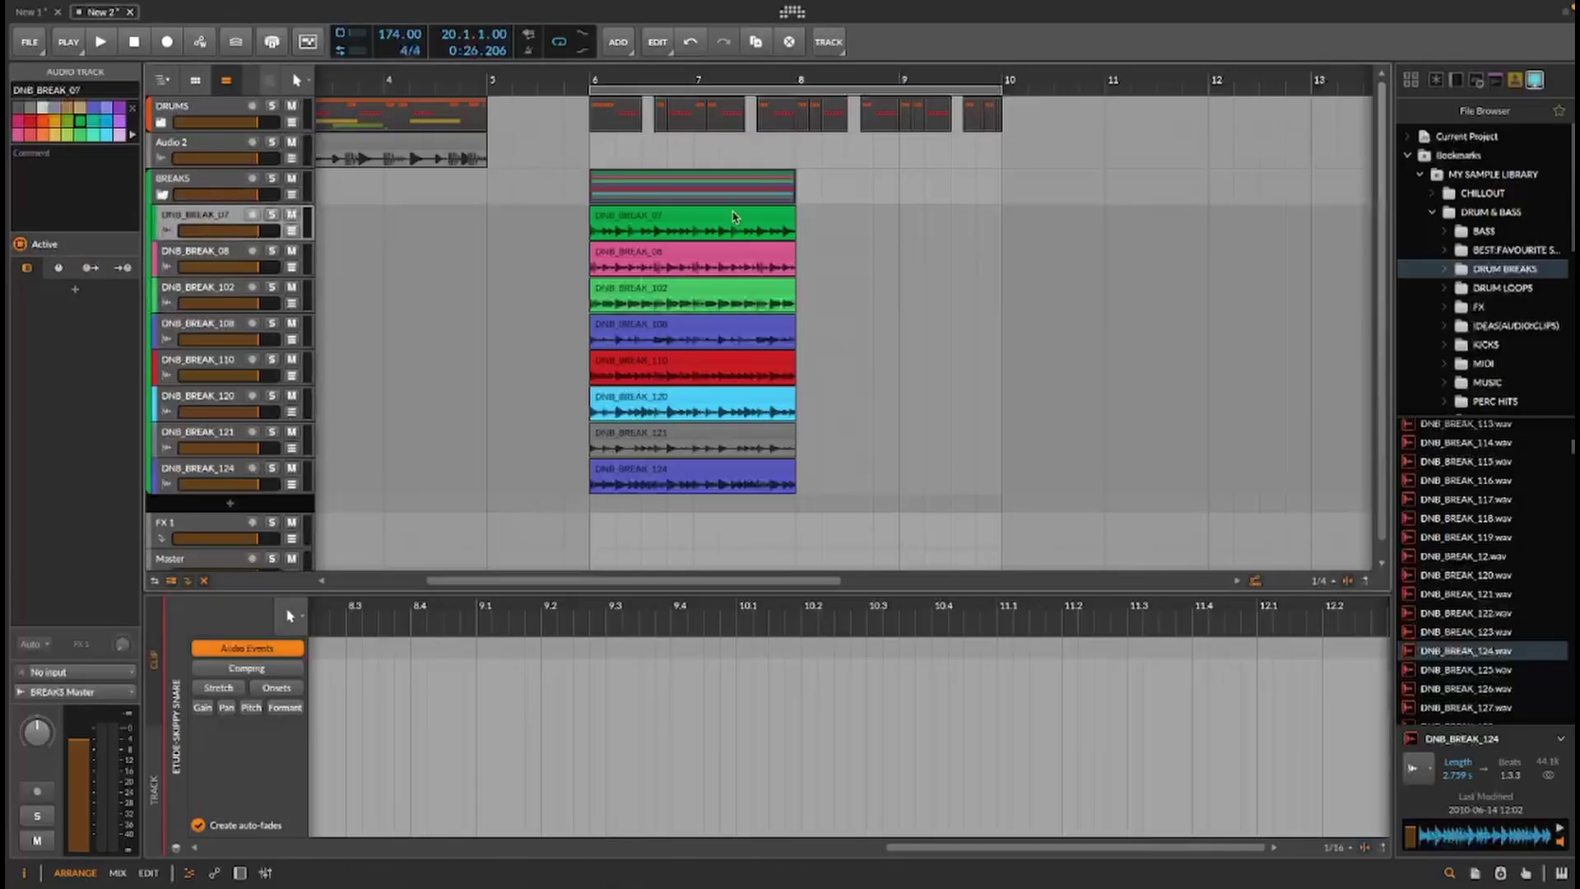
{"action": "left_click", "coordinate": [849, 222]}
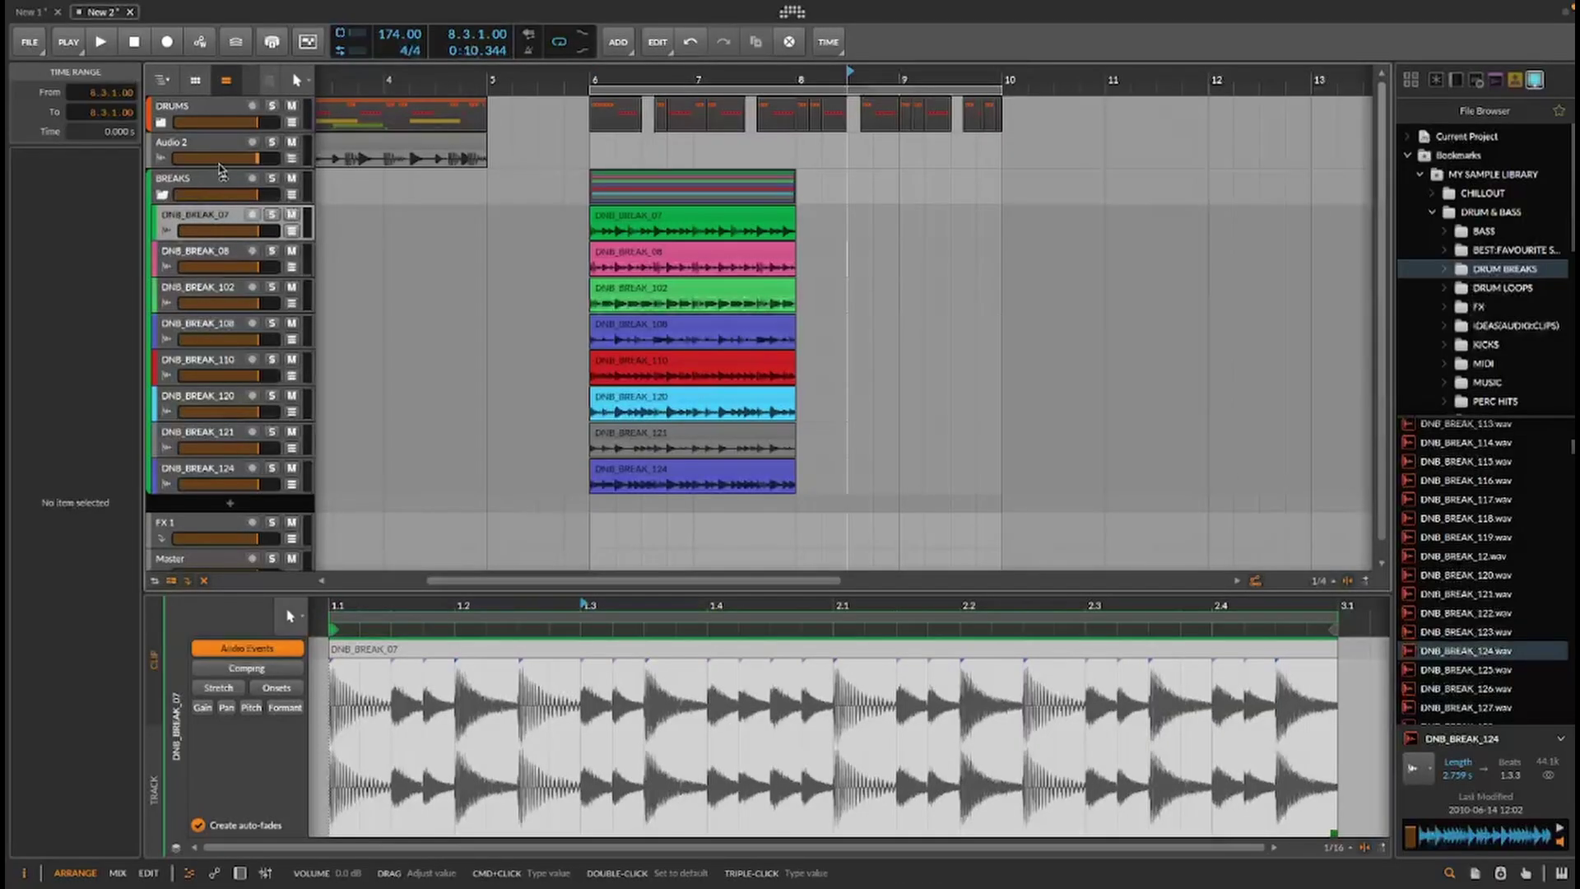
{"action": "left_click", "coordinate": [162, 195]}
{"action": "left_click", "coordinate": [163, 195]}
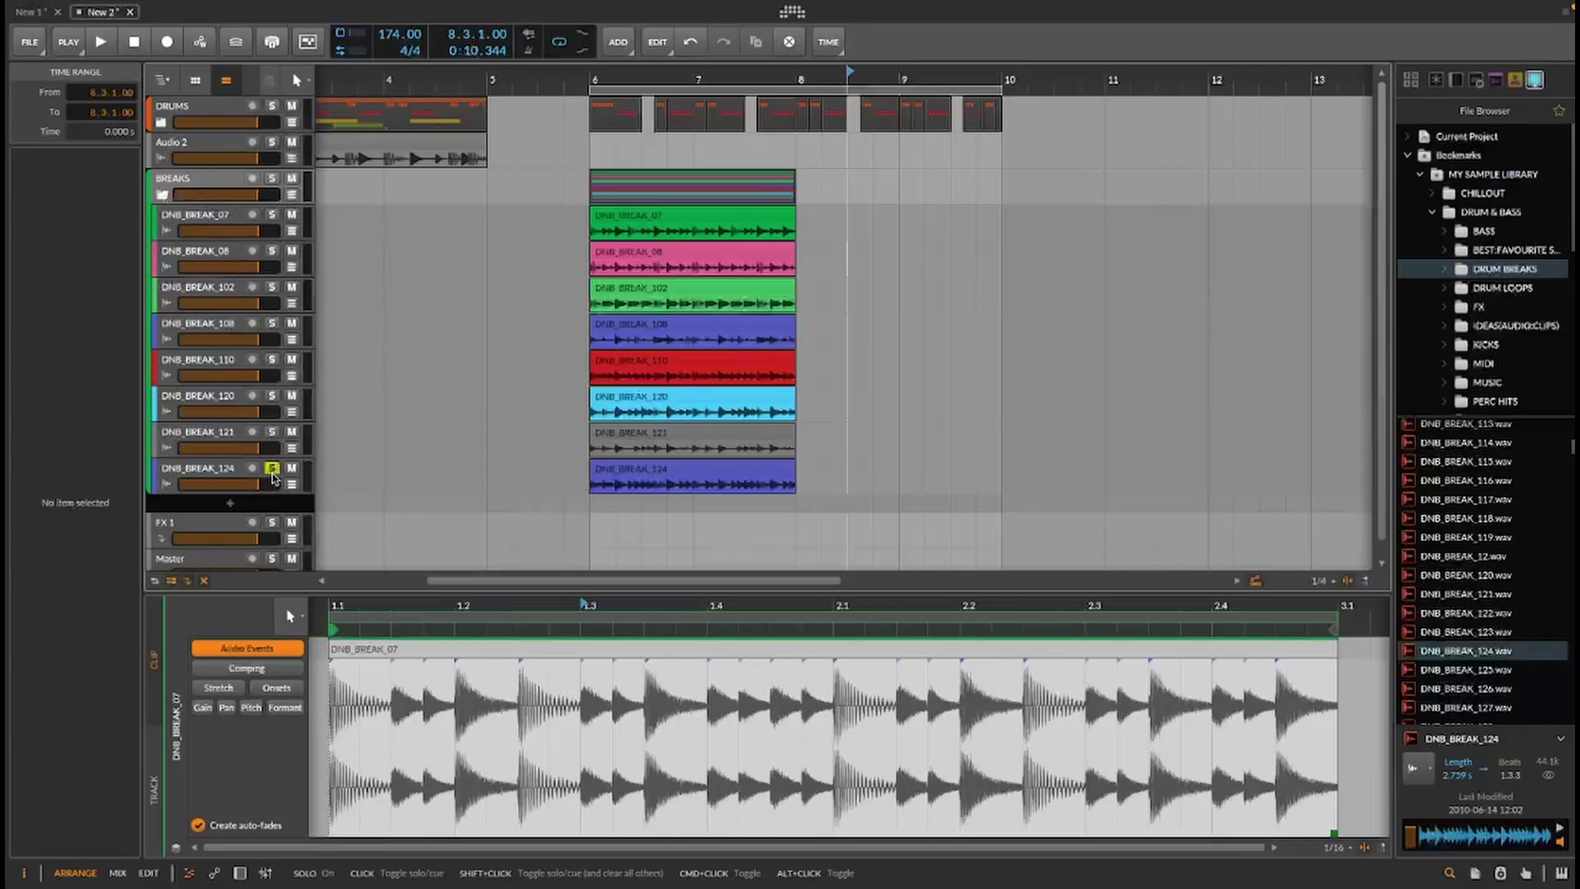
{"action": "left_click", "coordinate": [273, 468]}
{"action": "key", "text": "space"}
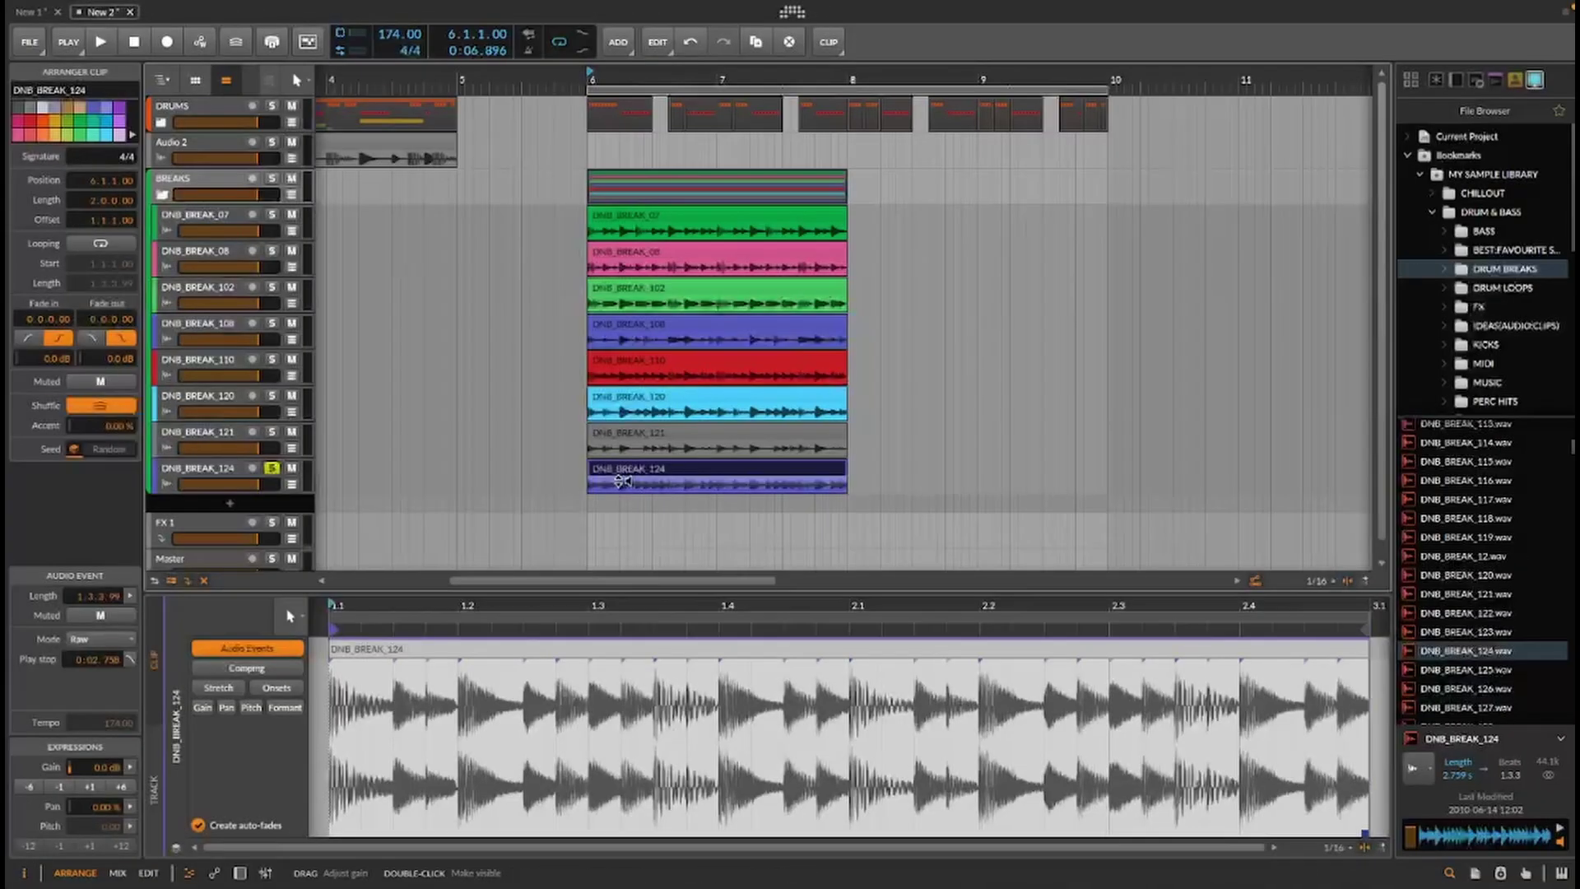
Duplicate the DNB_BREAK_124 clip to bar 8, play it back and split the copy at 8.3
{"action": "key", "text": "ctrl+d"}
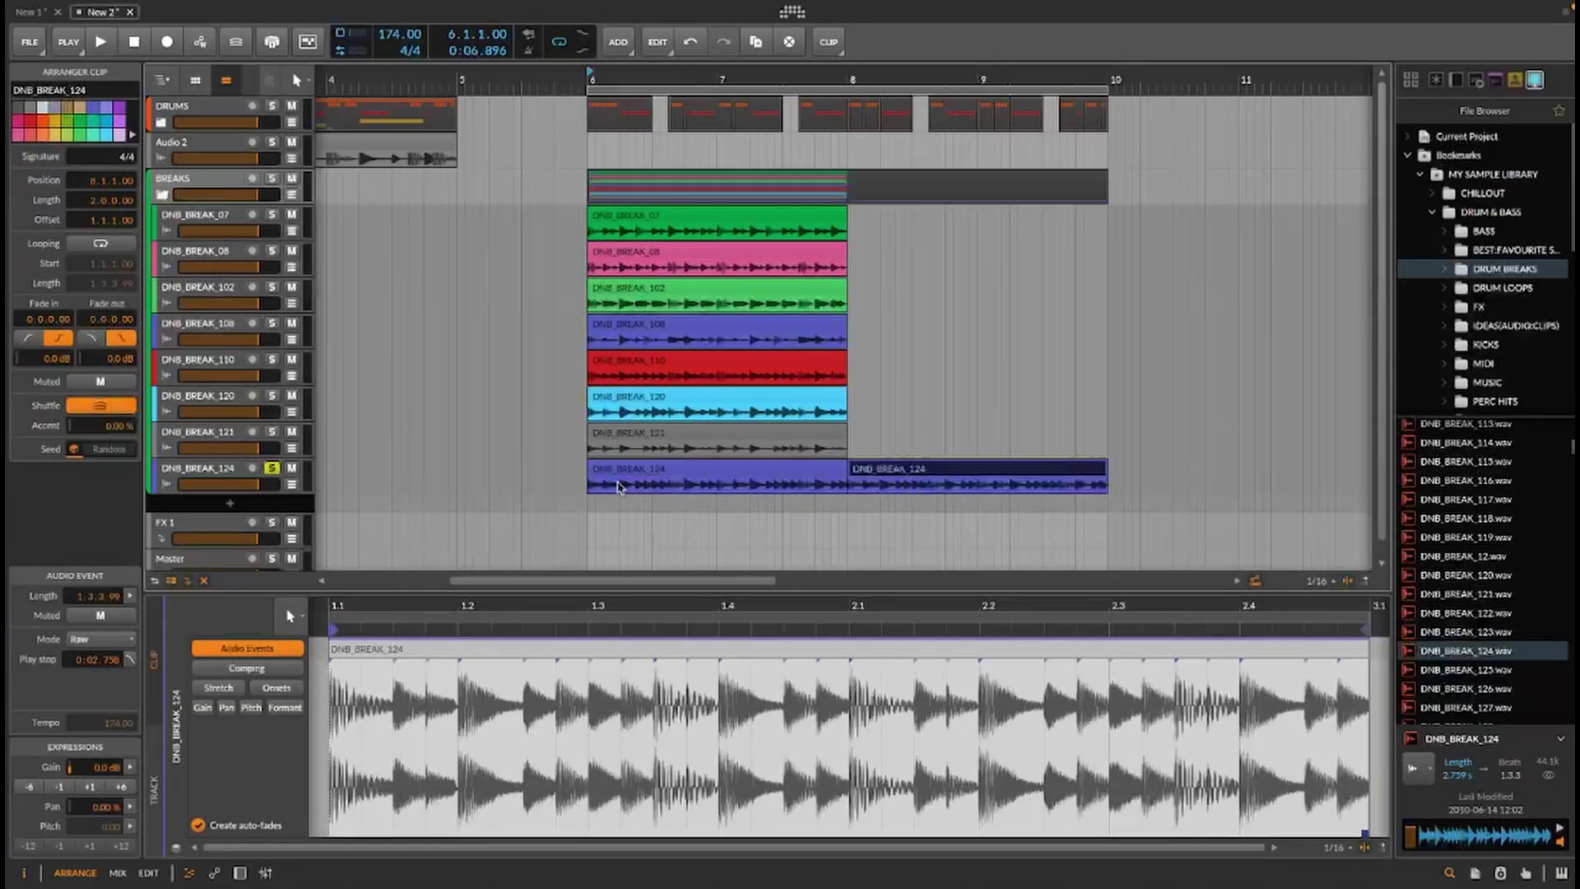
{"action": "key", "text": "space"}
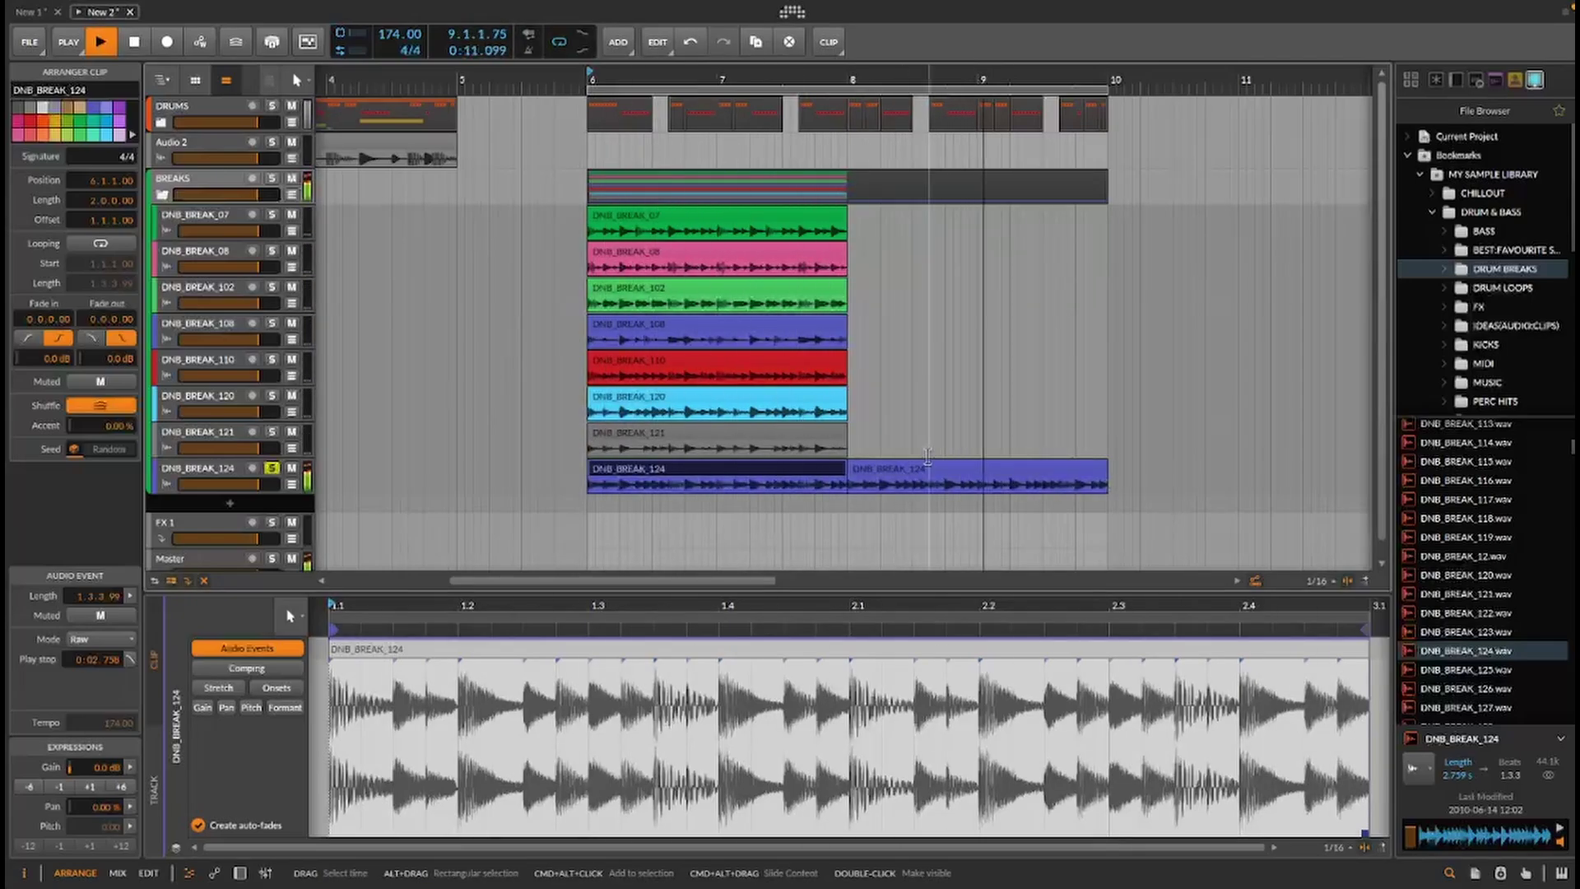
{"action": "key", "text": "space"}
{"action": "left_click_drag", "start_coordinate": [979, 492], "coordinate": [879, 493]}
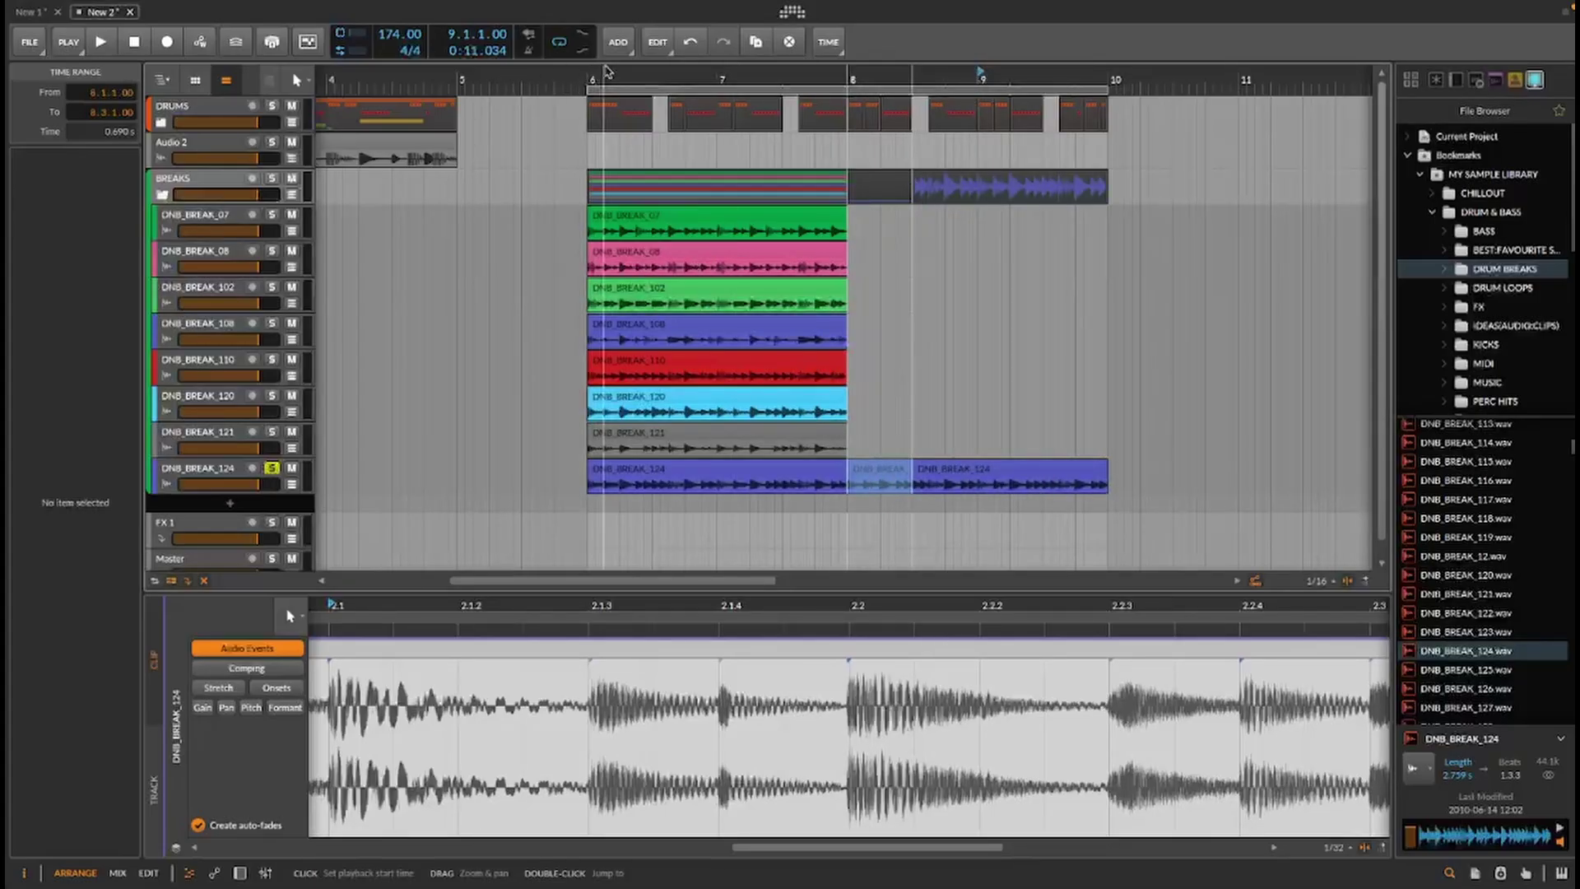
Audition the original DNB_BREAK_124 clip from bar 6 and compare it with the half-bar piece at 8.1
{"action": "left_click", "coordinate": [668, 477]}
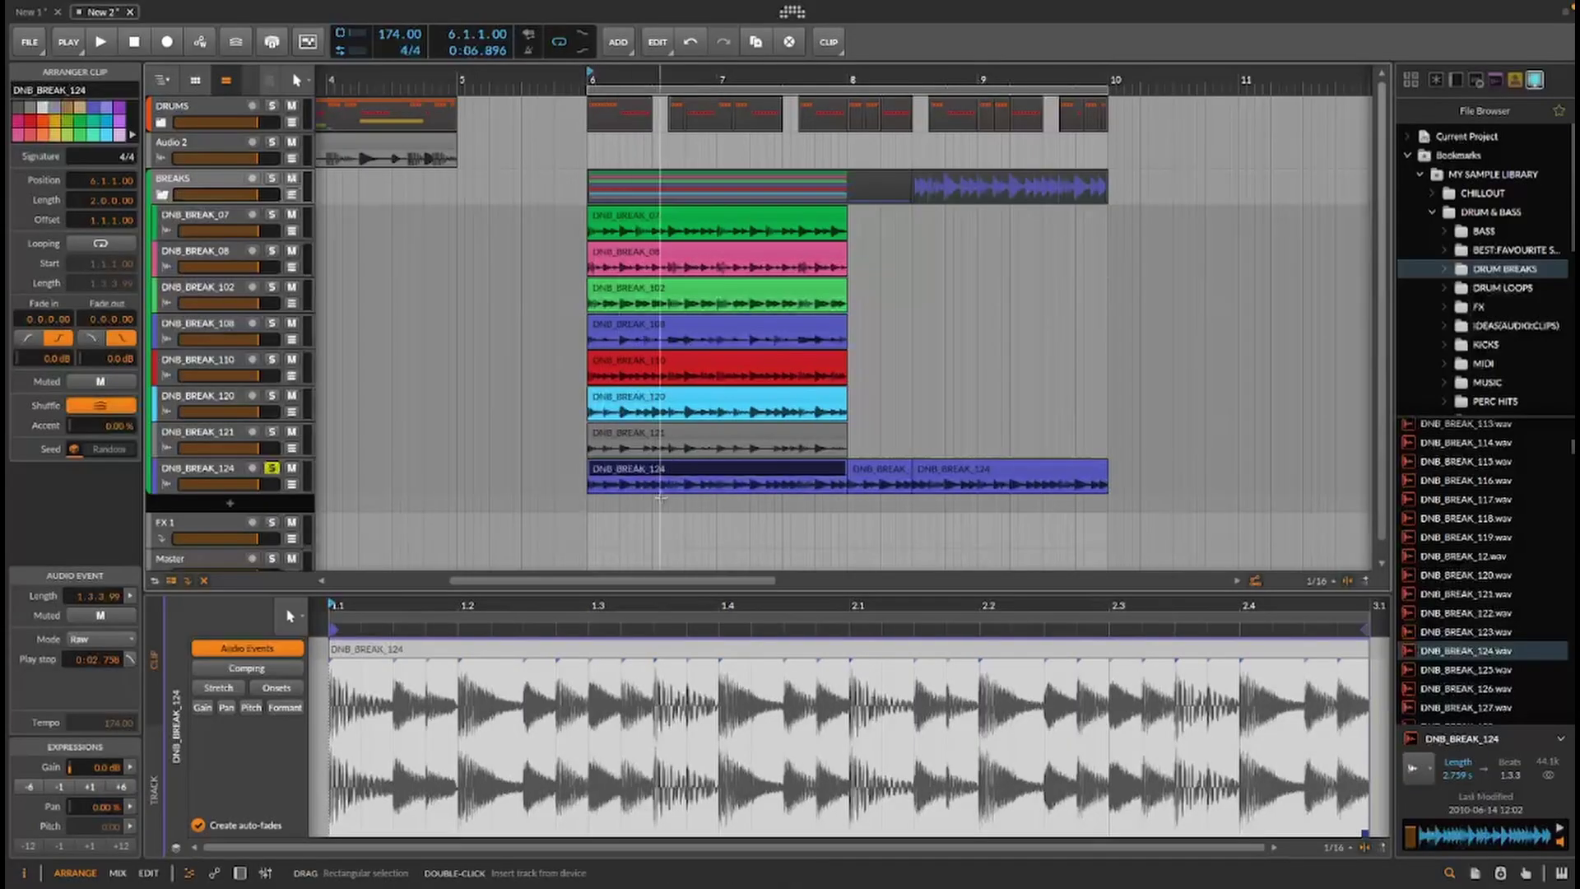
{"action": "key", "text": "space"}
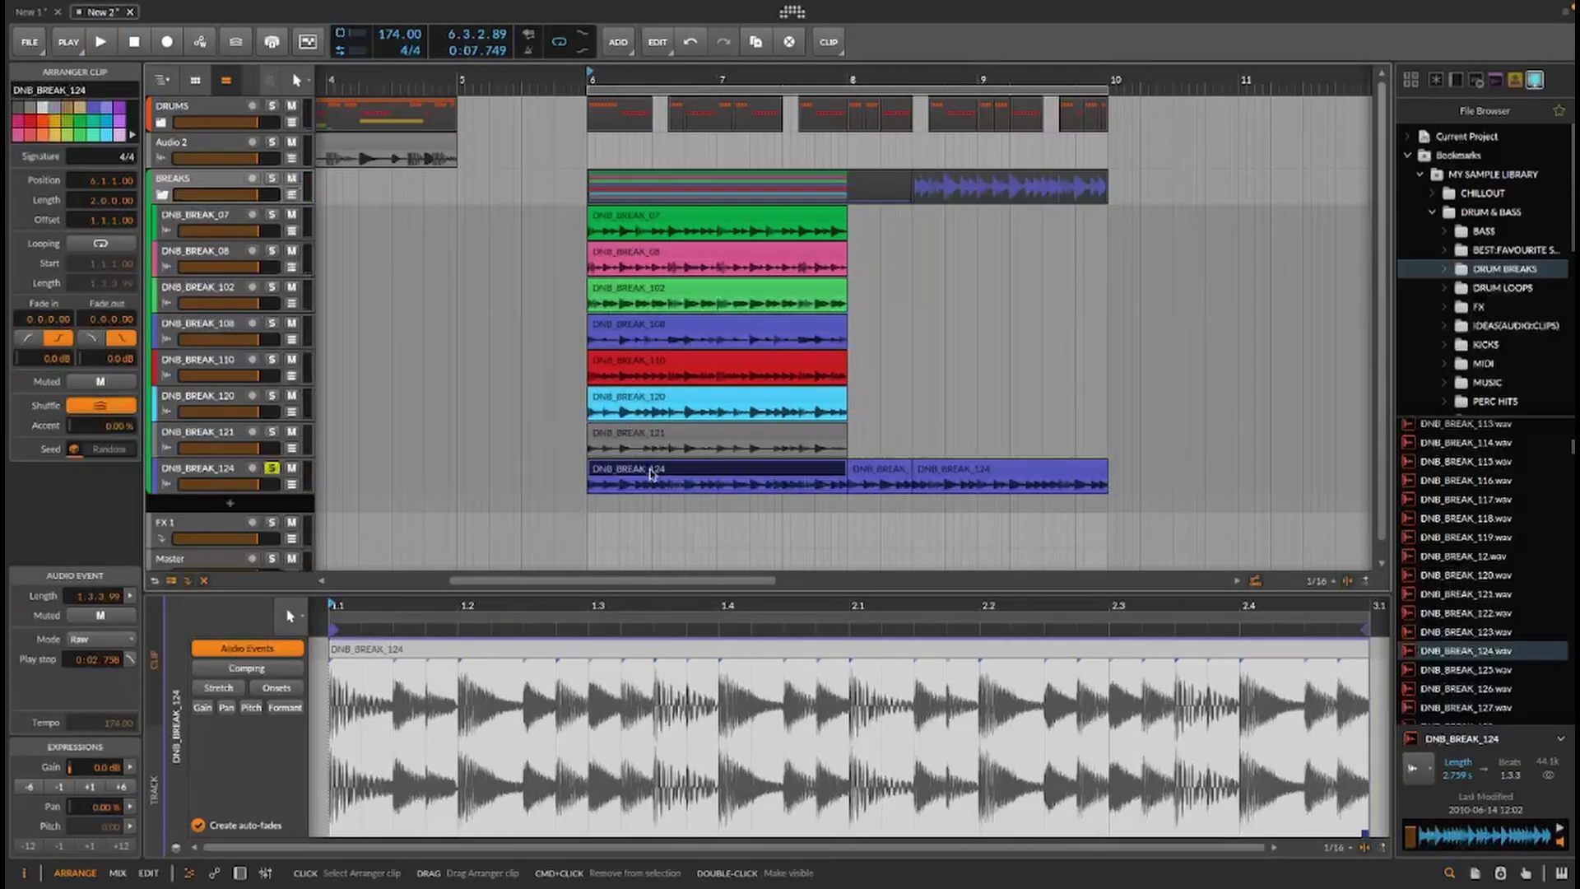
{"action": "left_click", "coordinate": [646, 479]}
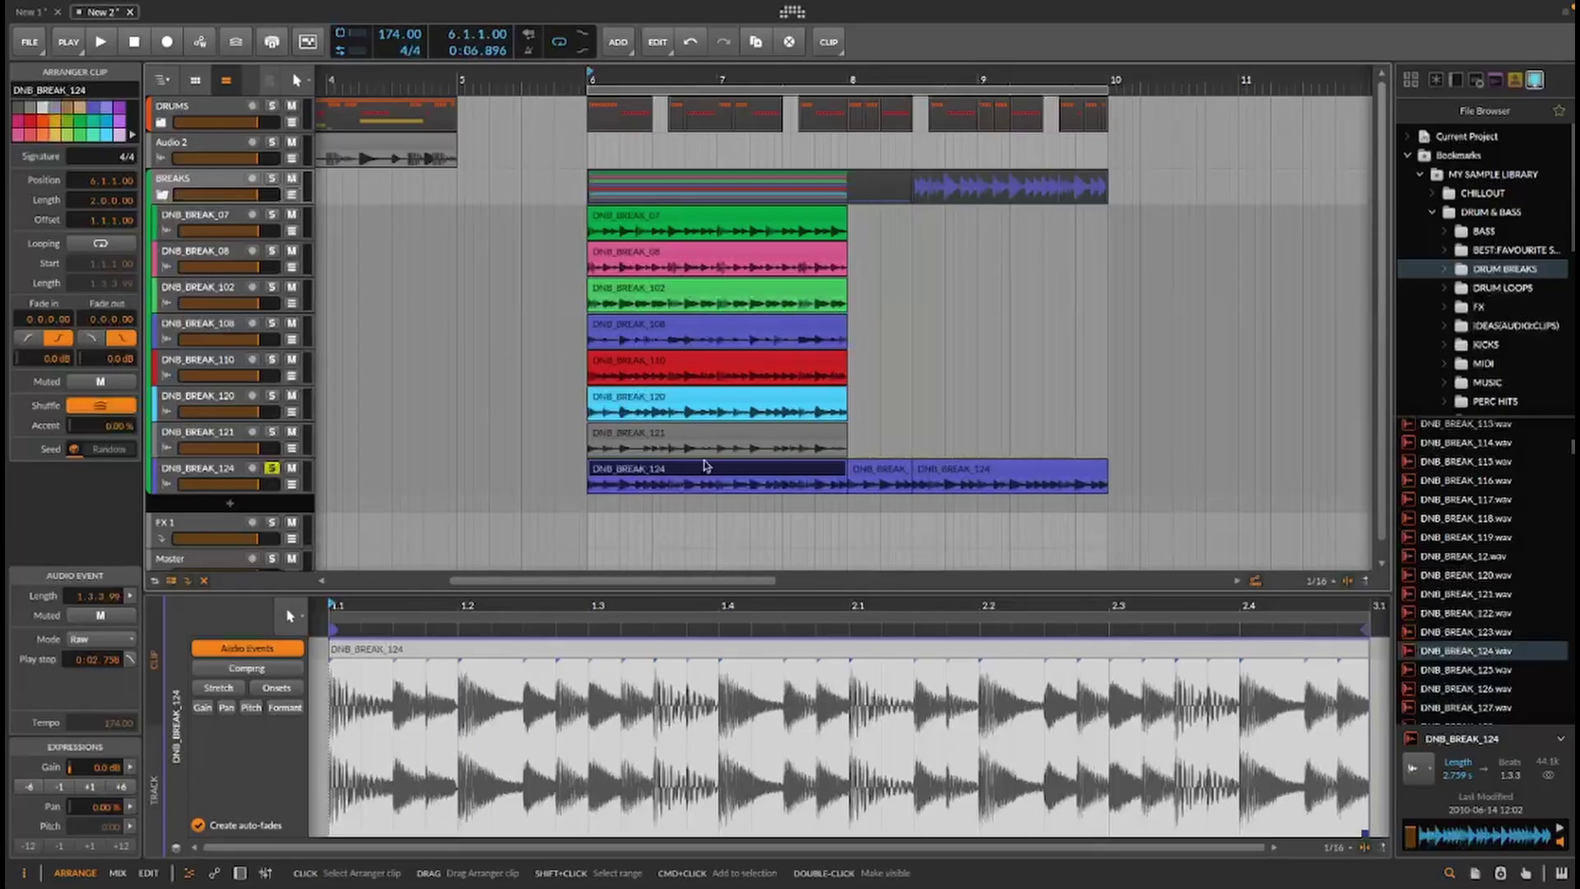
{"action": "key", "text": "space"}
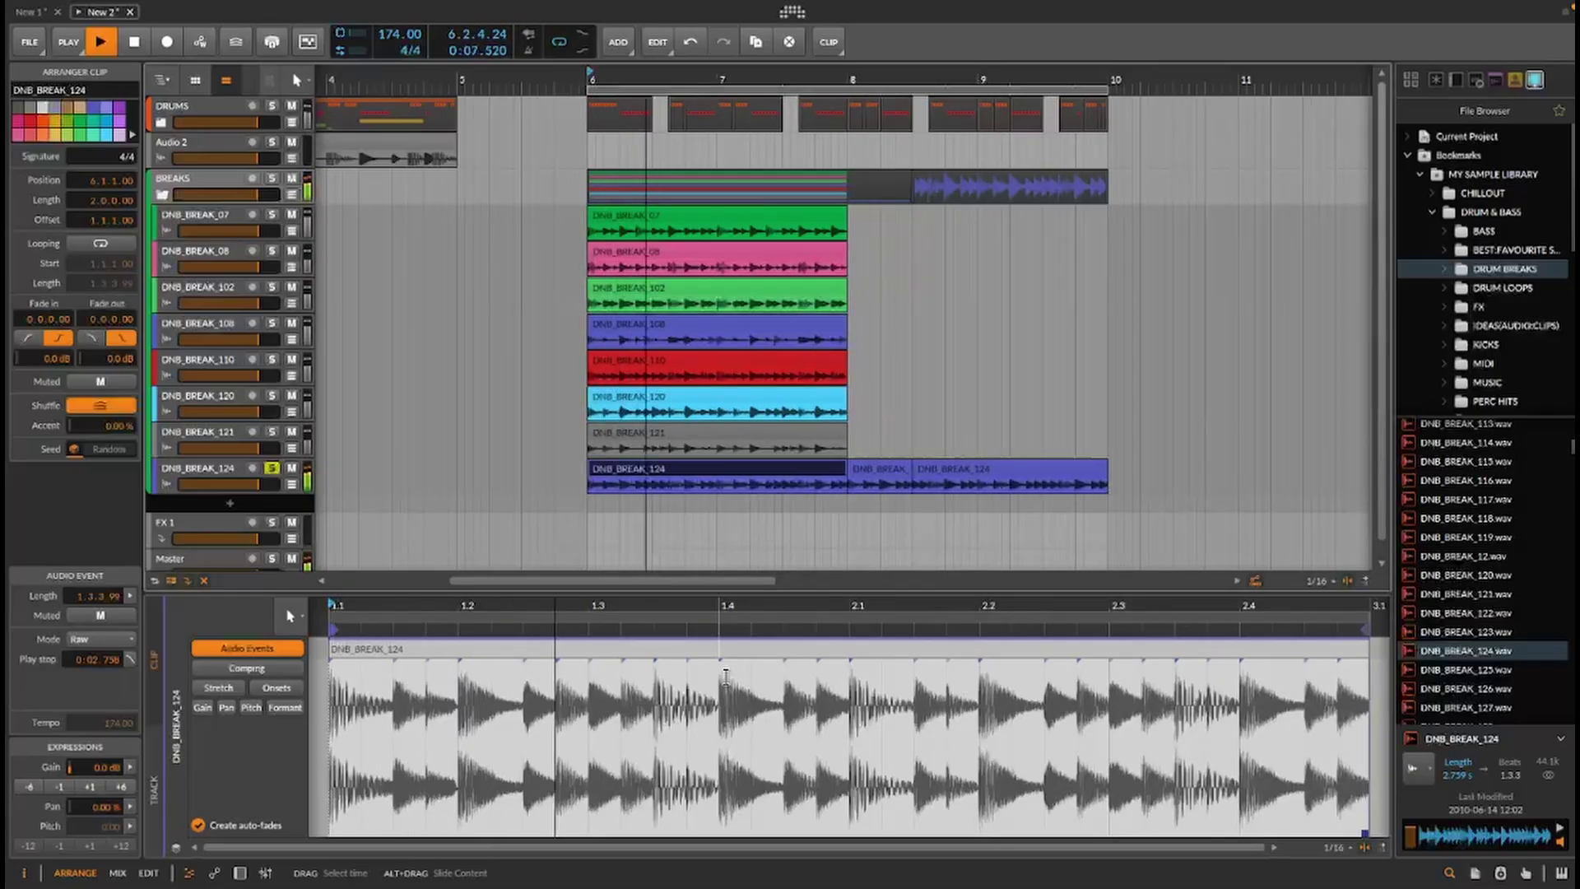
{"action": "key", "text": "space"}
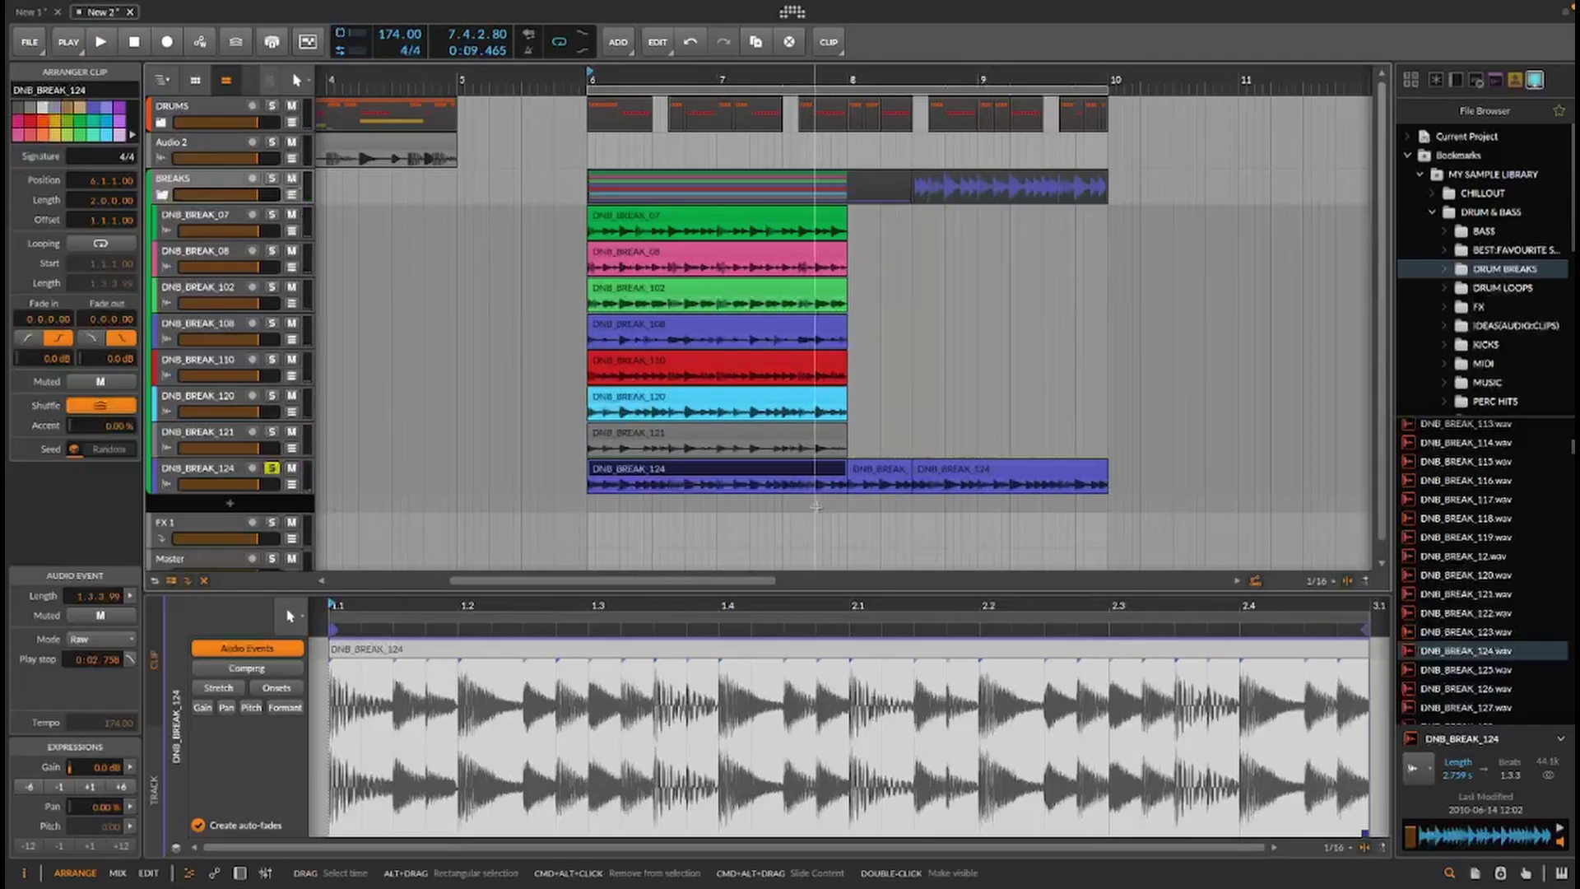
{"action": "left_click", "coordinate": [872, 475]}
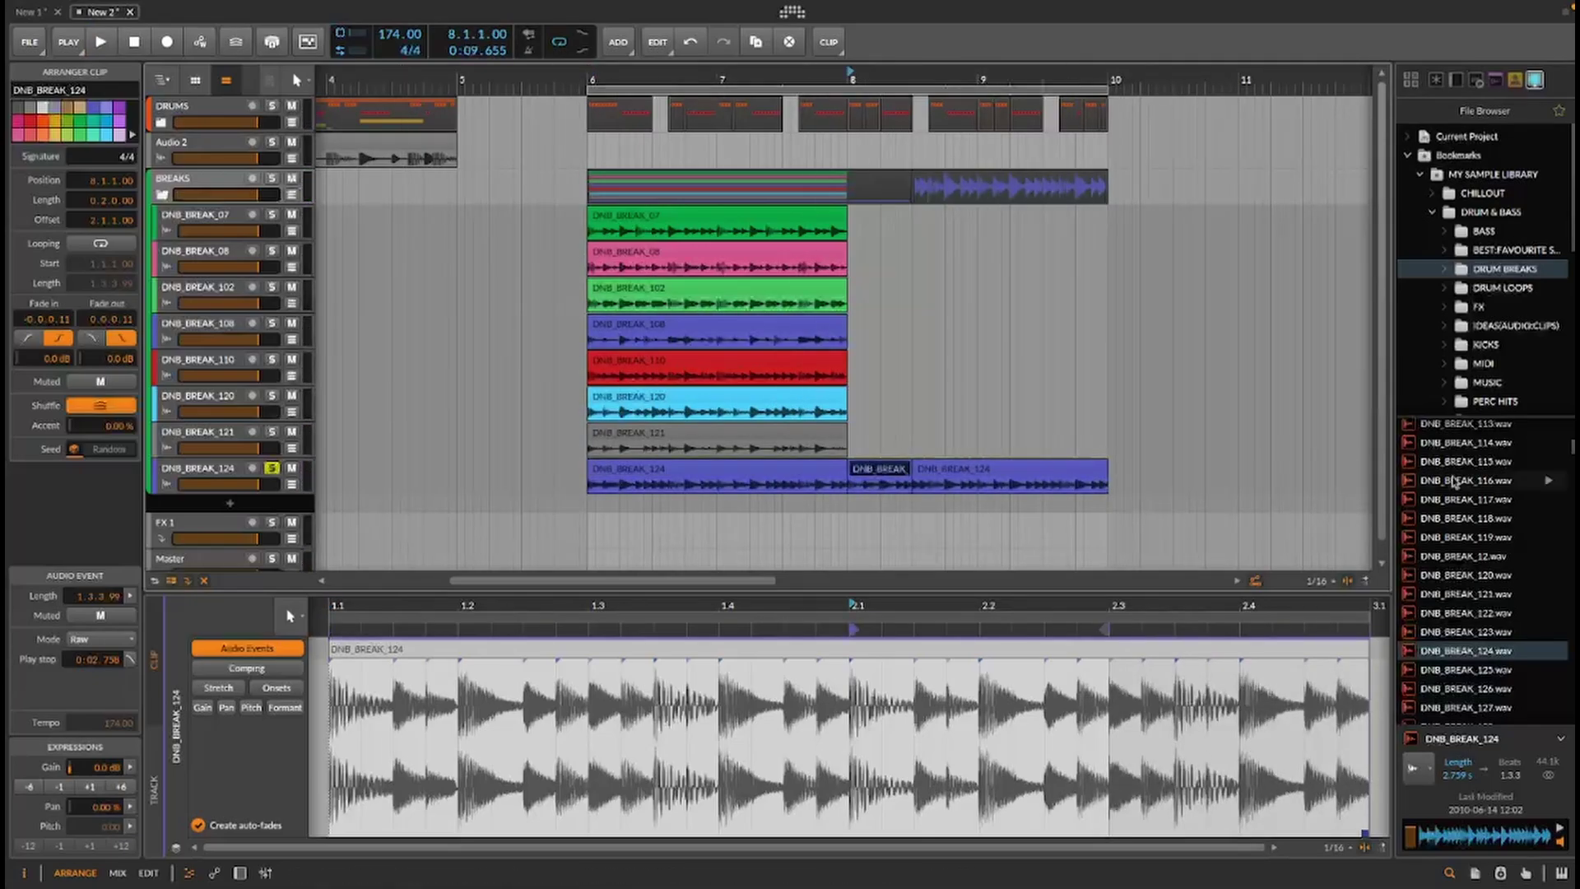
{"action": "left_click", "coordinate": [644, 472]}
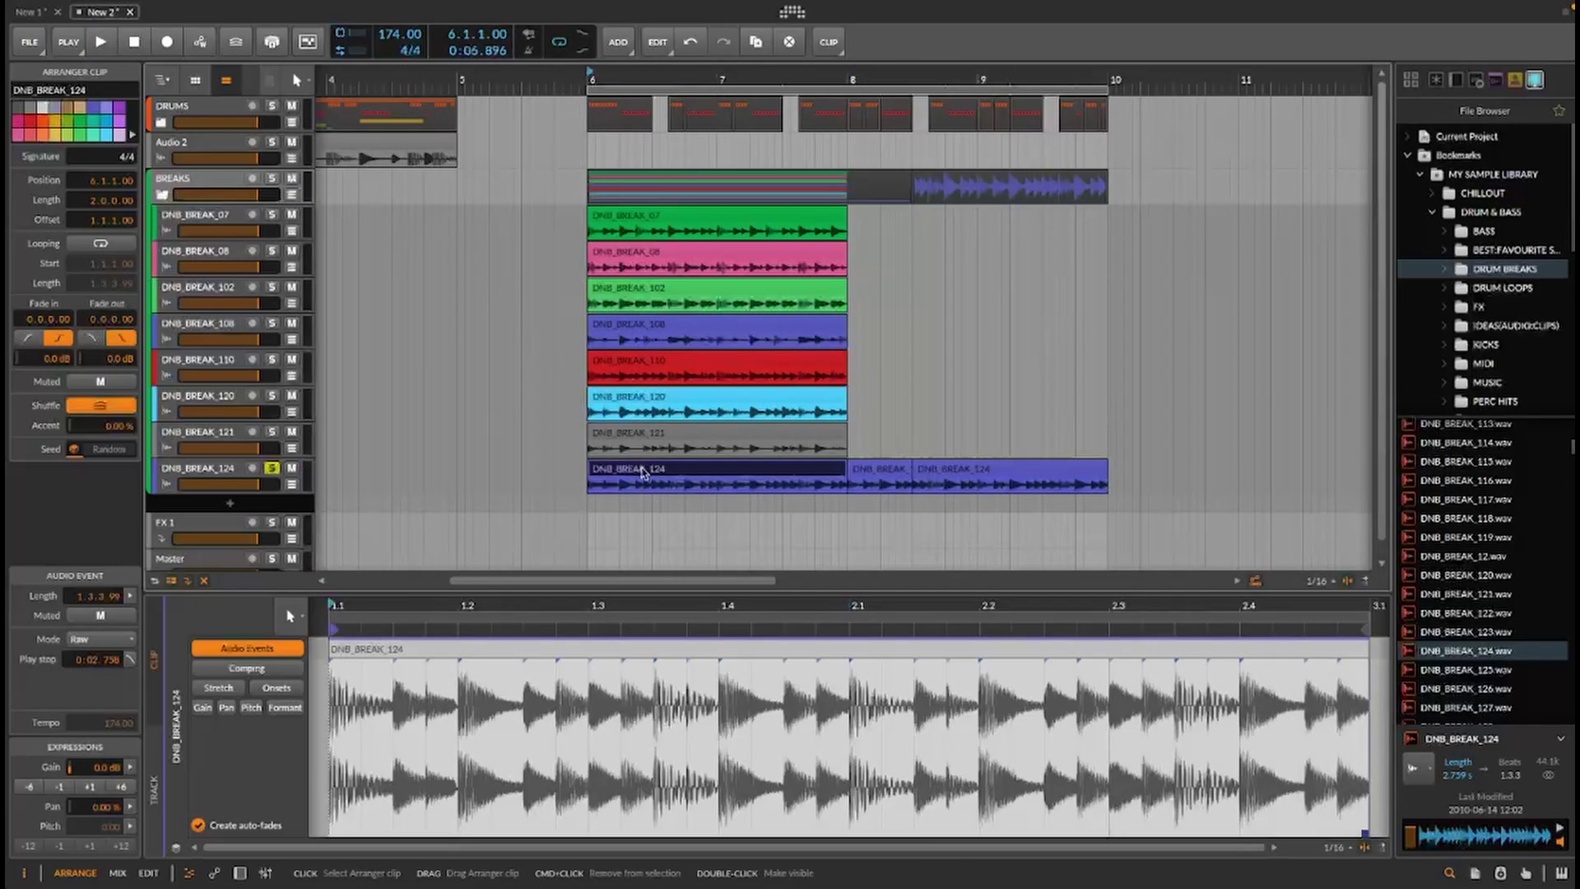
{"action": "mouse_move", "coordinate": [749, 75]}
{"action": "left_mouse_down"}
{"action": "mouse_move", "coordinate": [750, 123]}
{"action": "mouse_move", "coordinate": [752, 75]}
{"action": "left_mouse_up"}
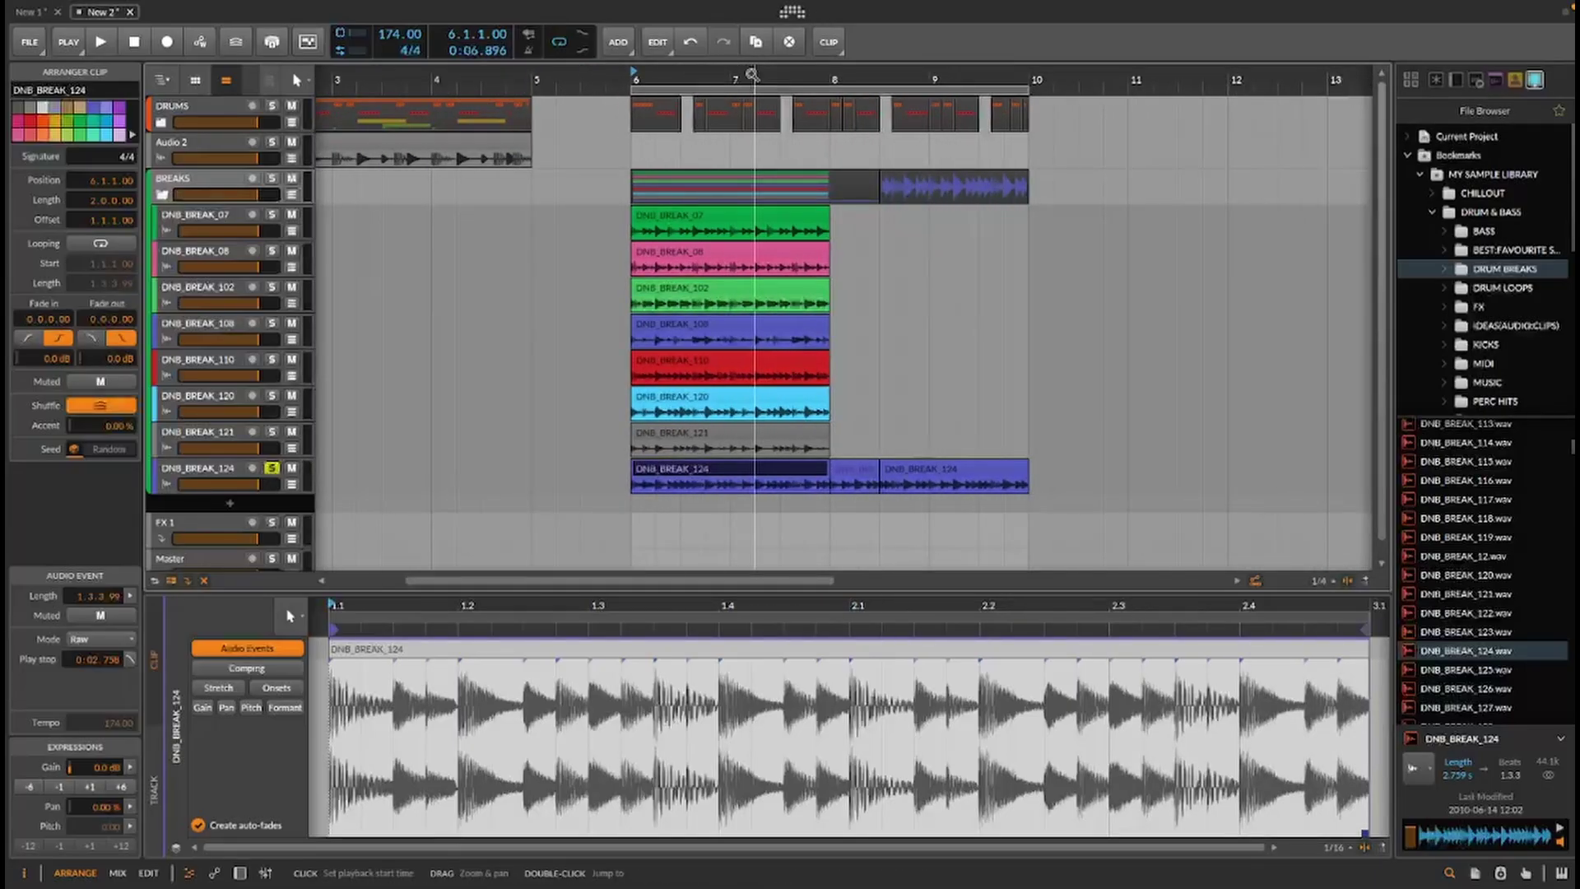
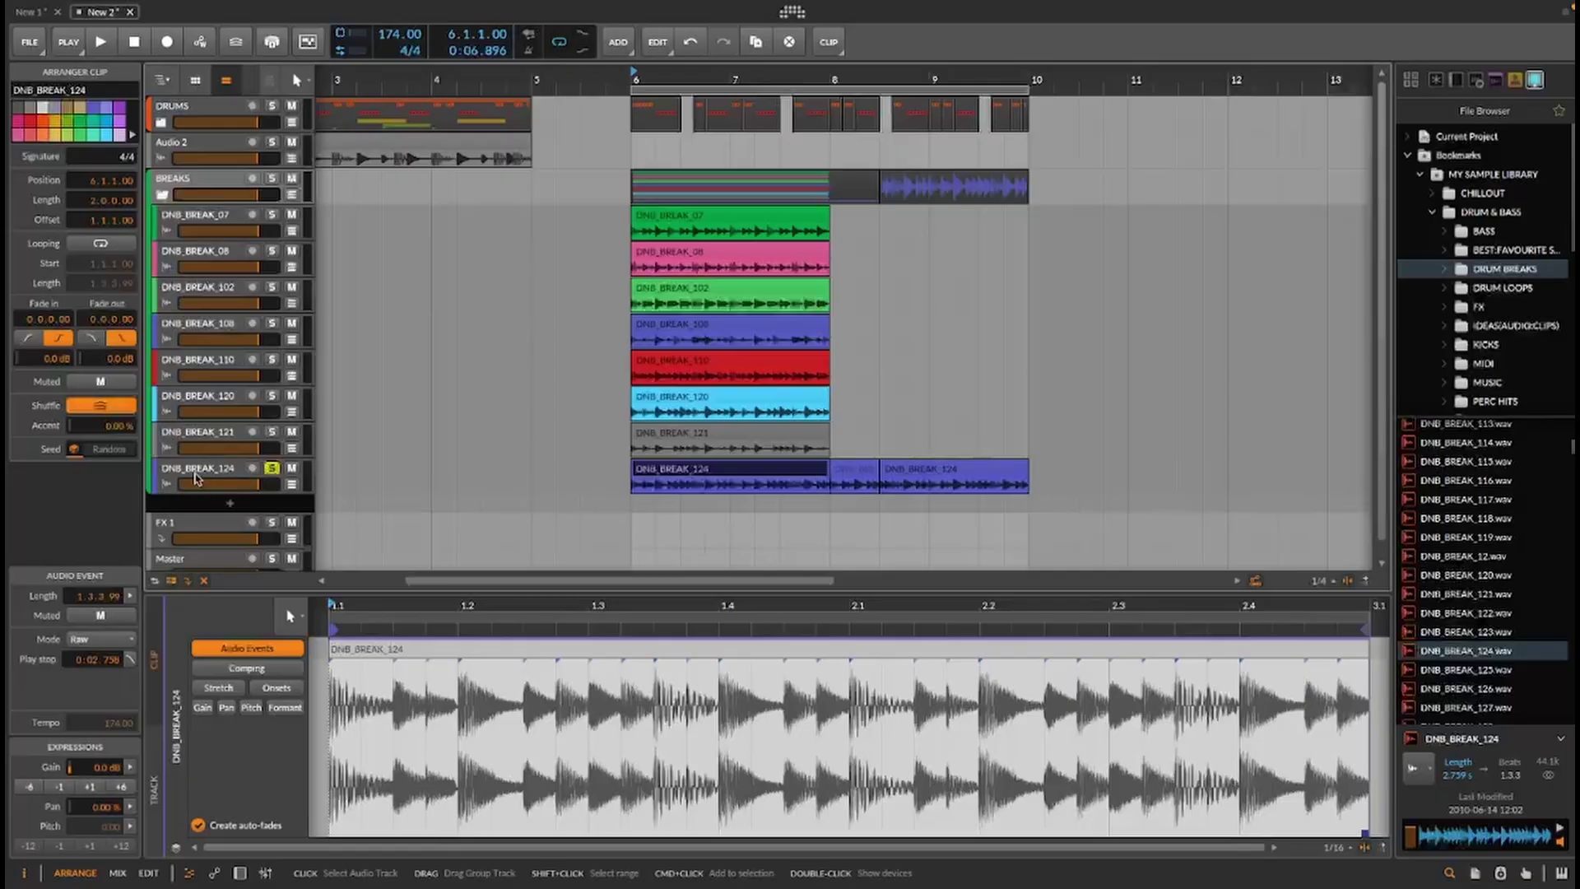
Move the DNB_BREAK_124 track above DNB_BREAK_07 as the first track in the BREAKS group
{"action": "left_click", "coordinate": [197, 476]}
{"action": "left_click_drag", "start_coordinate": [204, 475], "coordinate": [207, 207]}
{"action": "left_click", "coordinate": [215, 107]}
{"action": "left_click", "coordinate": [208, 178]}
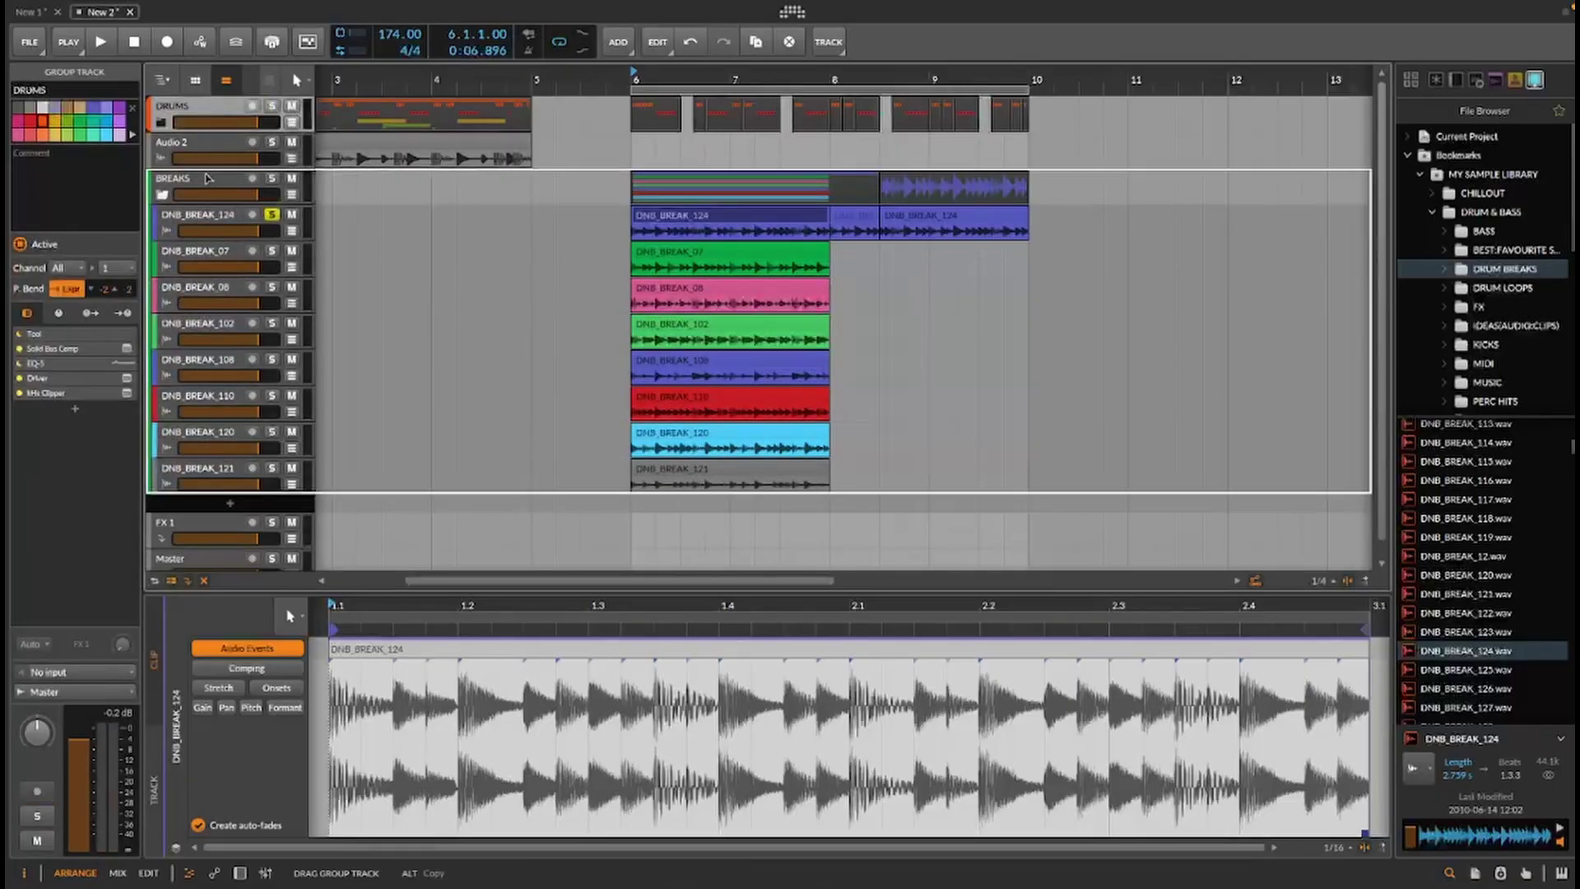
Expand the DRUMS group and collapse the KICK and SNARE groups inside it
{"action": "scroll", "coordinate": [207, 178], "scroll_direction": "up", "scroll_amount": 1}
{"action": "left_click", "coordinate": [162, 158]}
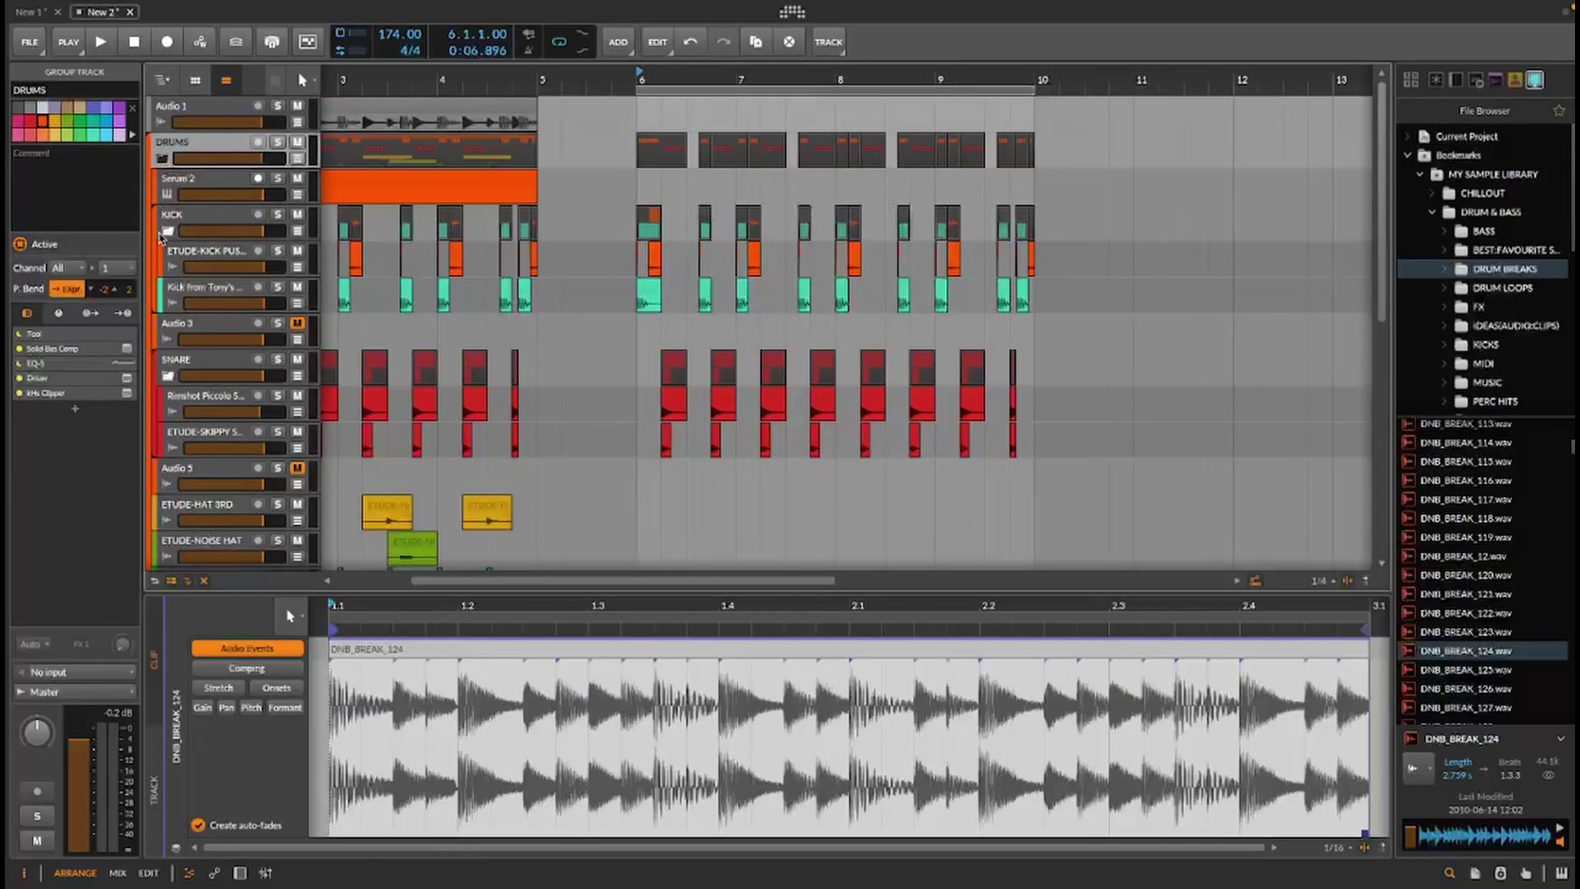
{"action": "left_click", "coordinate": [168, 232]}
{"action": "left_click", "coordinate": [168, 304]}
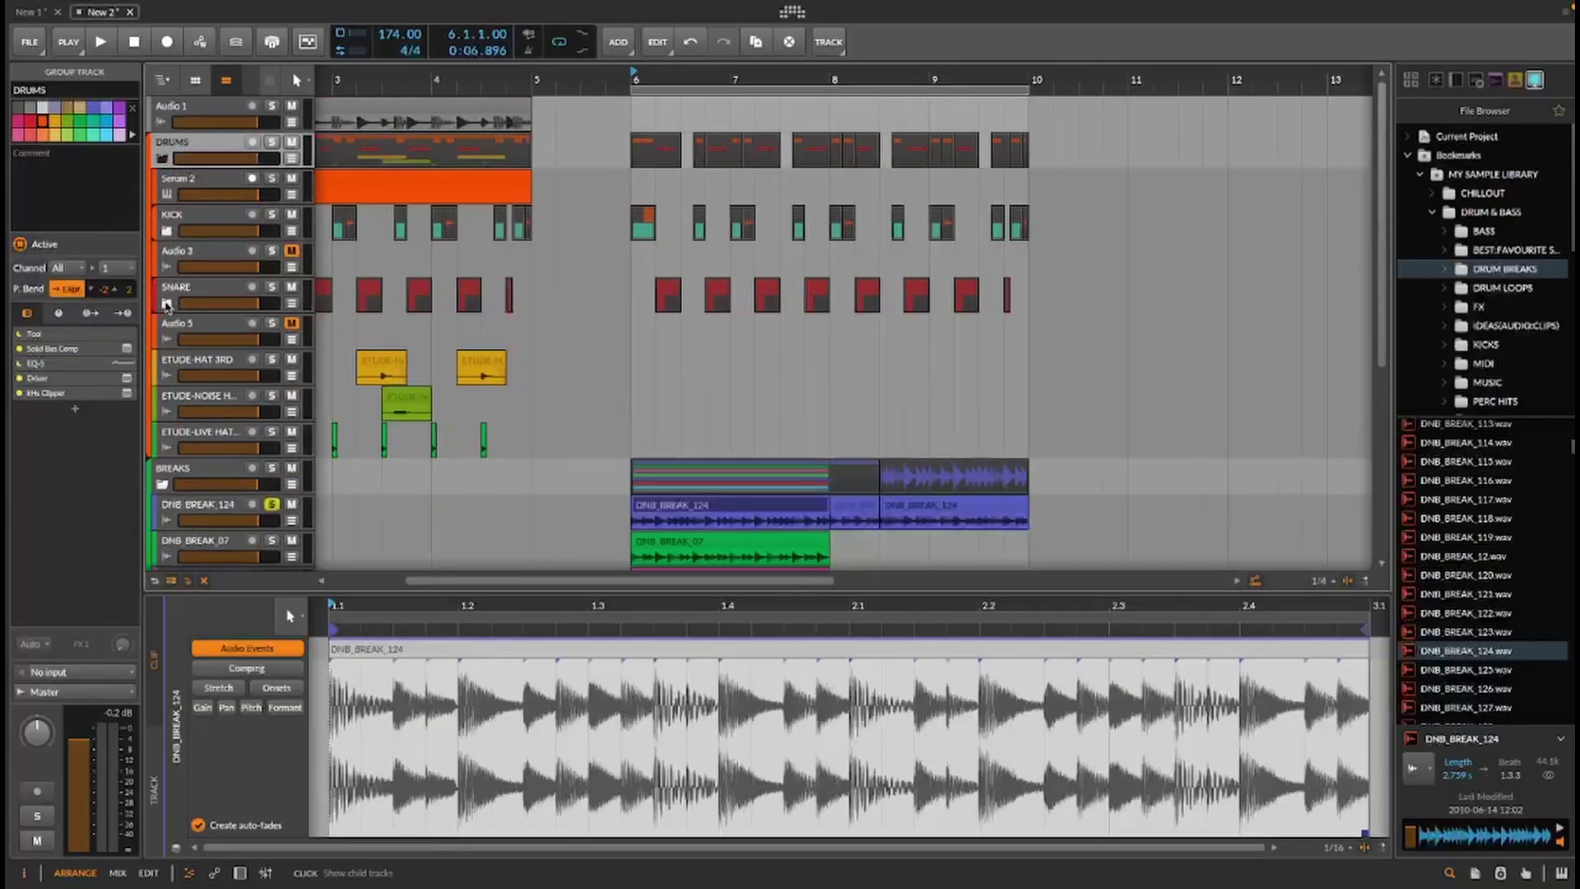
Move the KICK and SNARE groups together to the end of the DRUMS group, directly above BREAKS
{"action": "left_click_drag", "start_coordinate": [191, 220], "coordinate": [194, 277]}
{"action": "scroll", "coordinate": [203, 299], "scroll_direction": "down", "scroll_amount": 1}
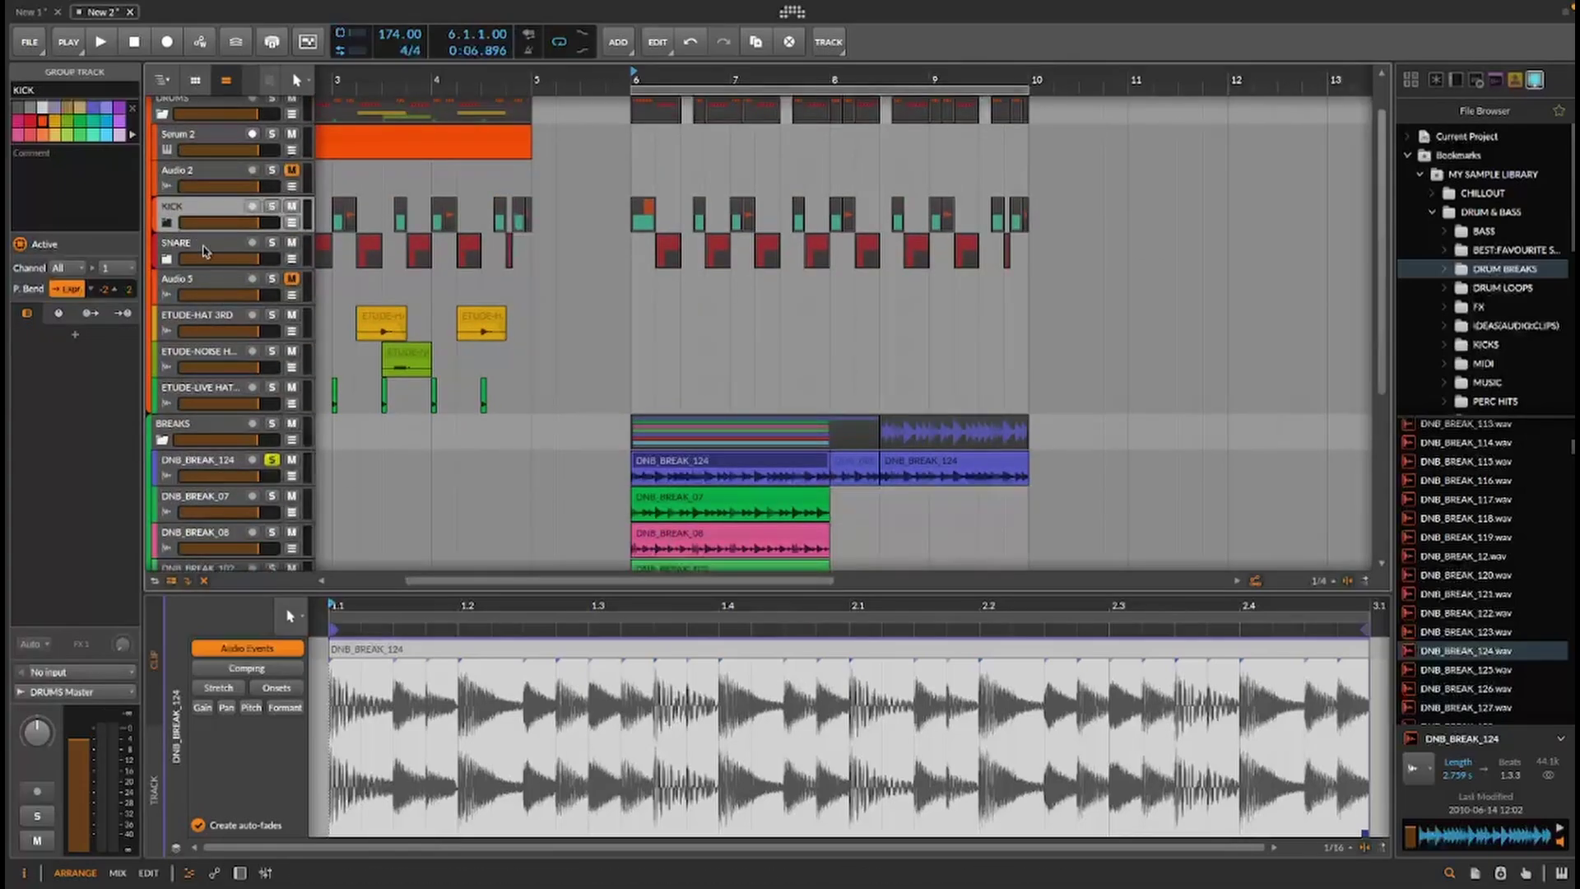
{"action": "left_click", "coordinate": [194, 247], "text": "shift"}
{"action": "left_click_drag", "start_coordinate": [200, 211], "coordinate": [207, 409]}
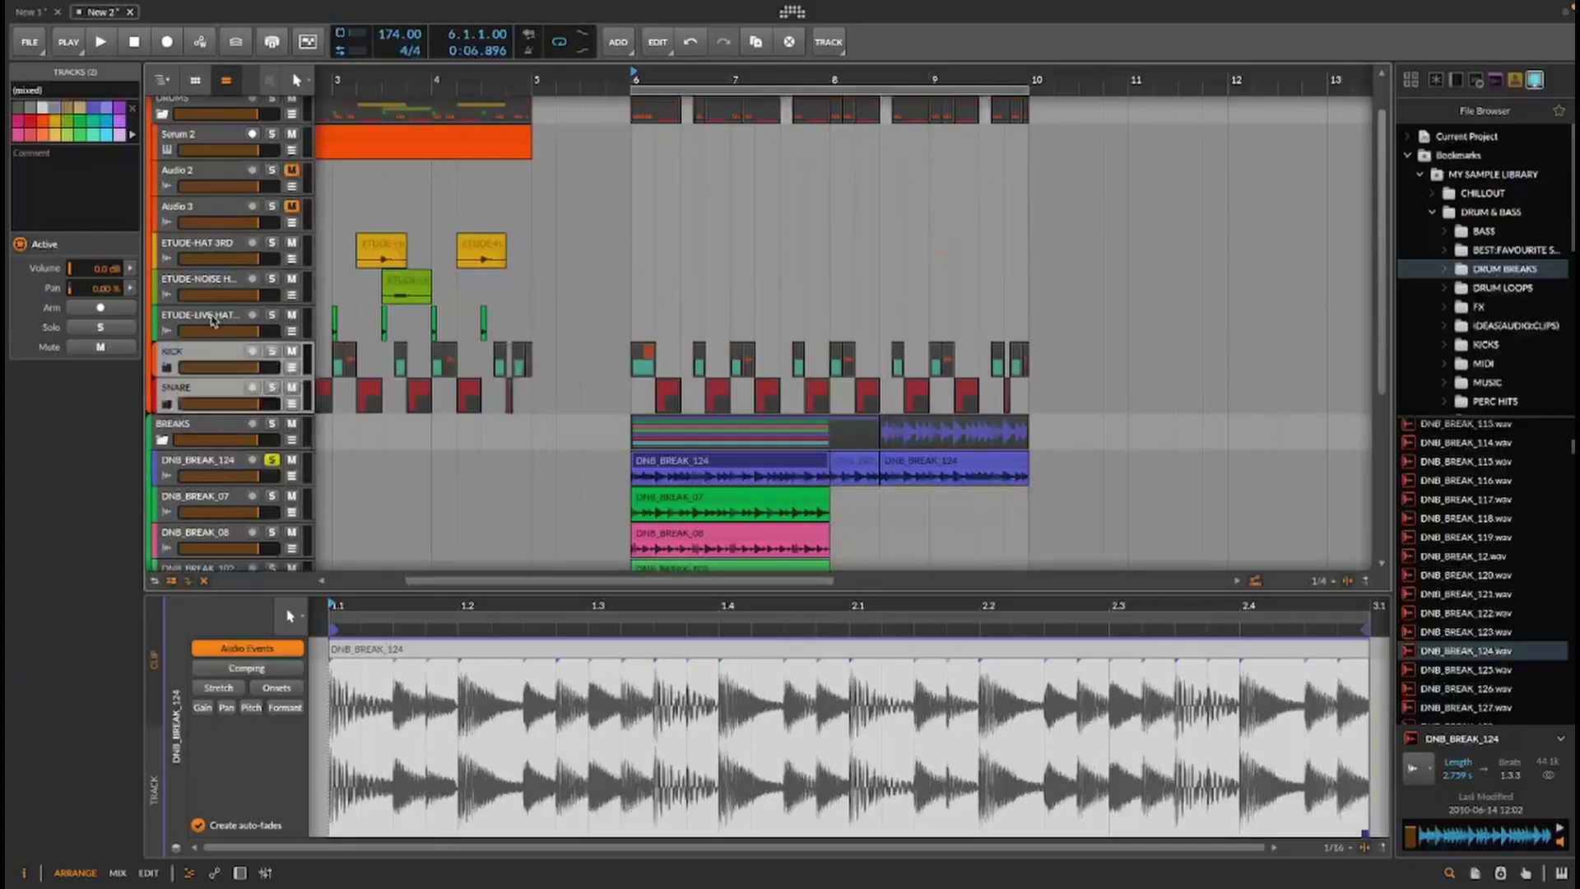
{"action": "left_click", "coordinate": [212, 352]}
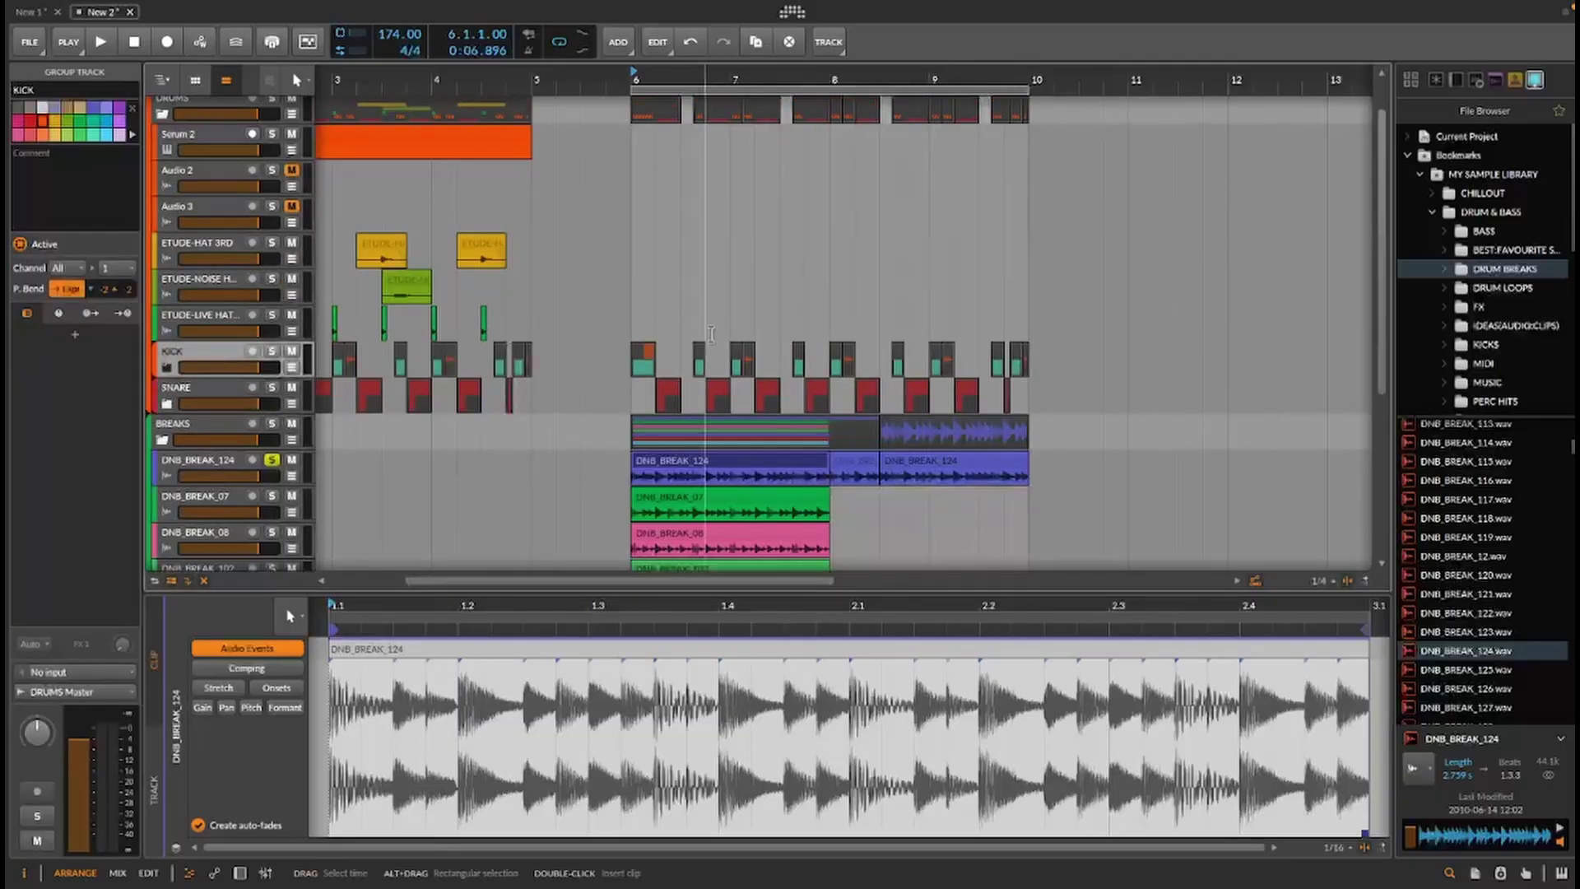
{"action": "scroll", "coordinate": [711, 333], "scroll_direction": "down", "scroll_amount": 1}
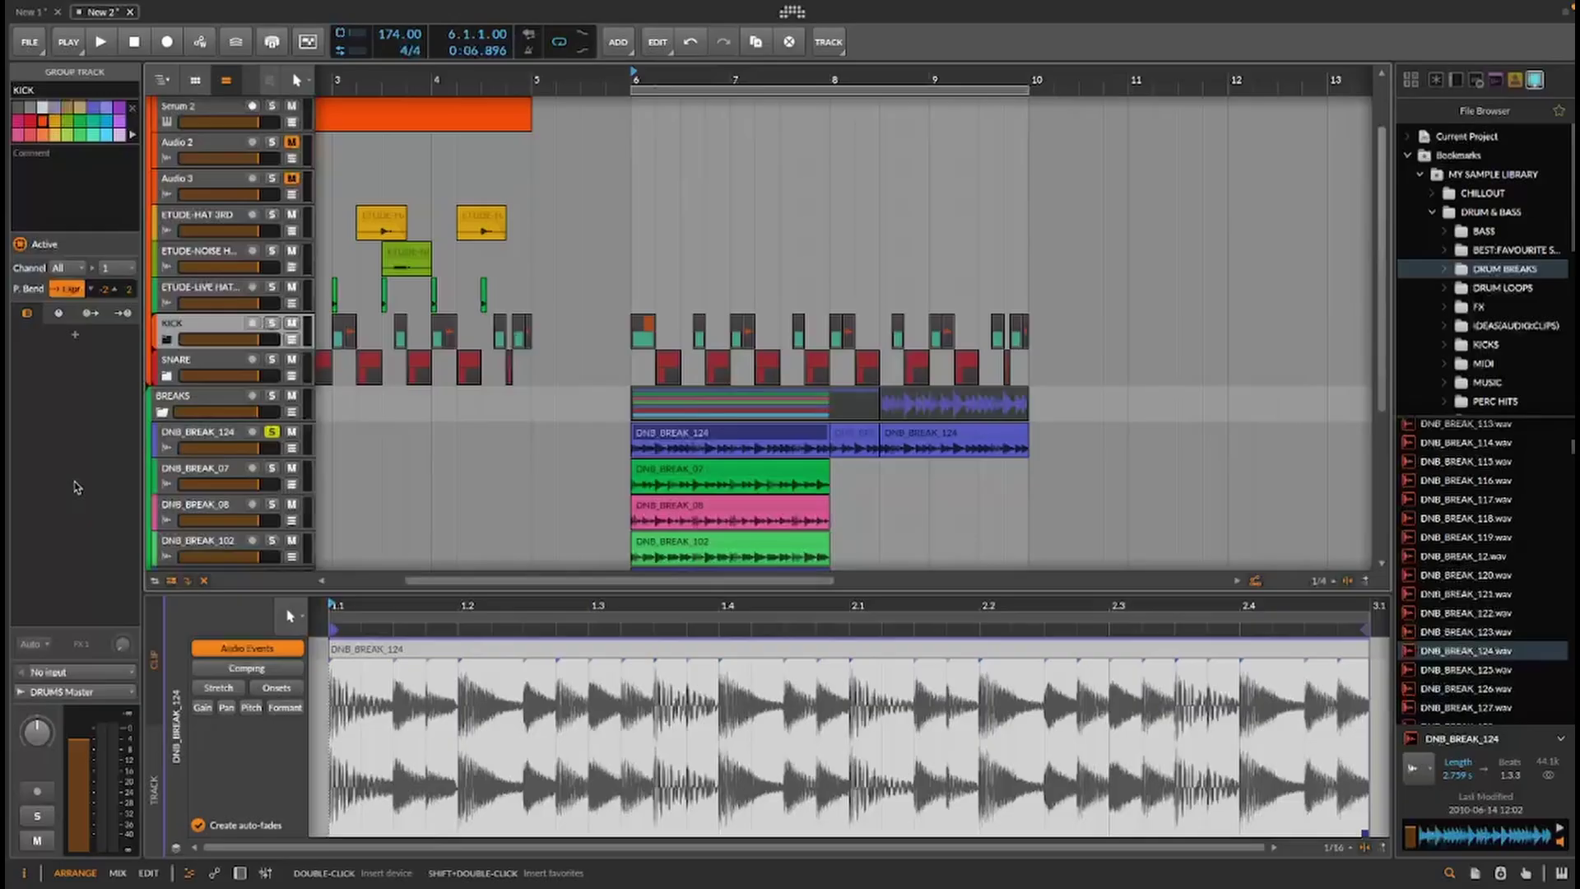
Expand the KICK group with SNARE collapsed, showing the kick layers from 6.1 above the breaks
{"action": "left_click", "coordinate": [167, 377]}
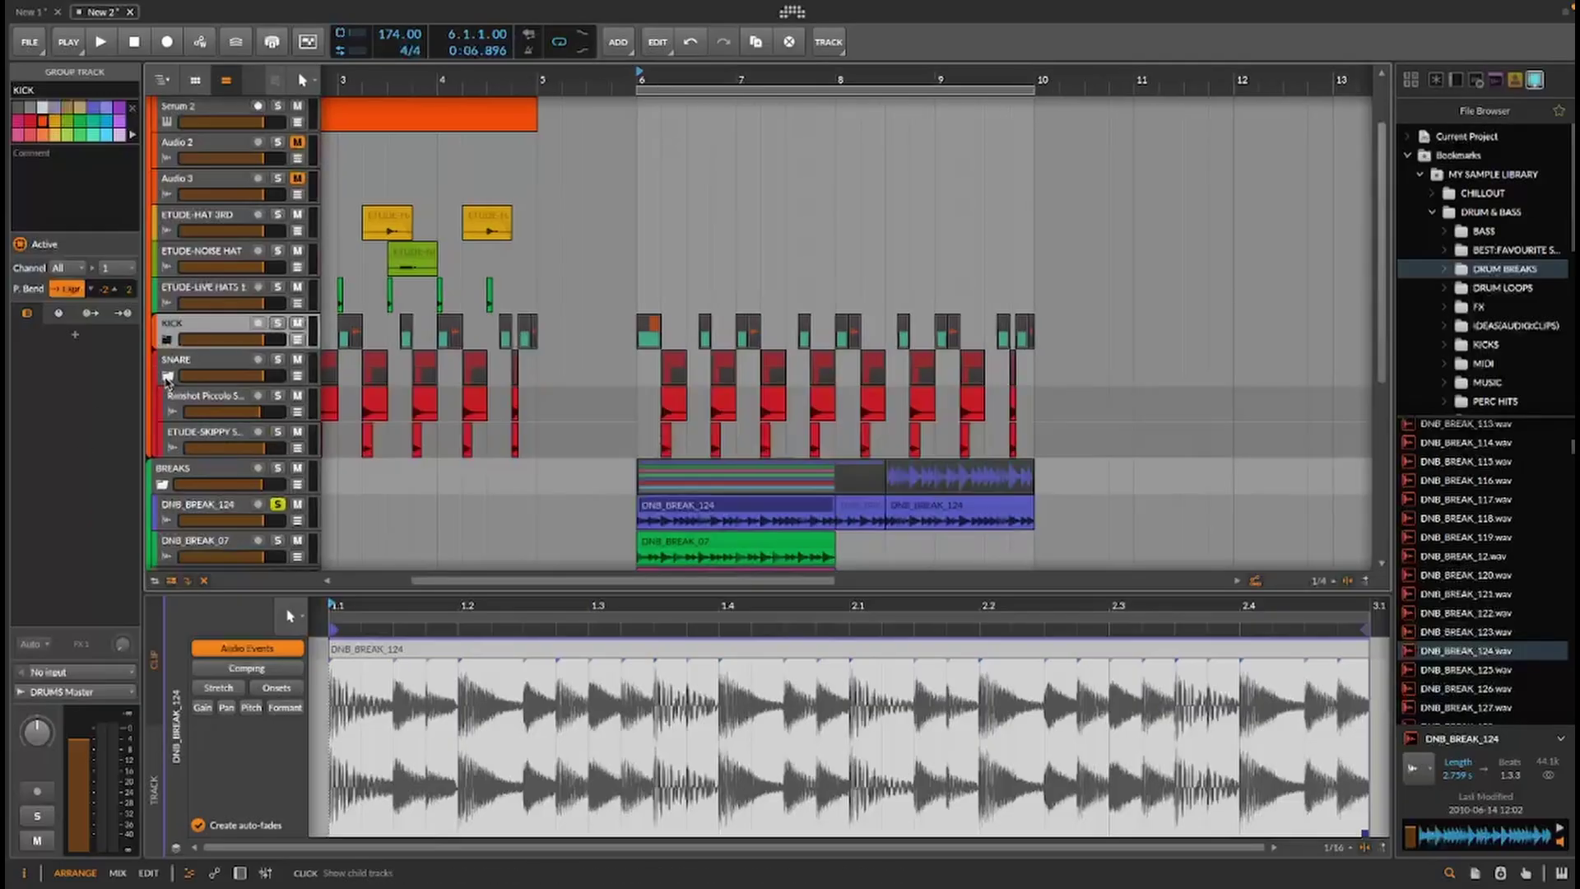
{"action": "scroll", "coordinate": [712, 329], "scroll_direction": "down", "scroll_amount": 4}
{"action": "left_click_drag", "start_coordinate": [684, 85], "coordinate": [247, 218]}
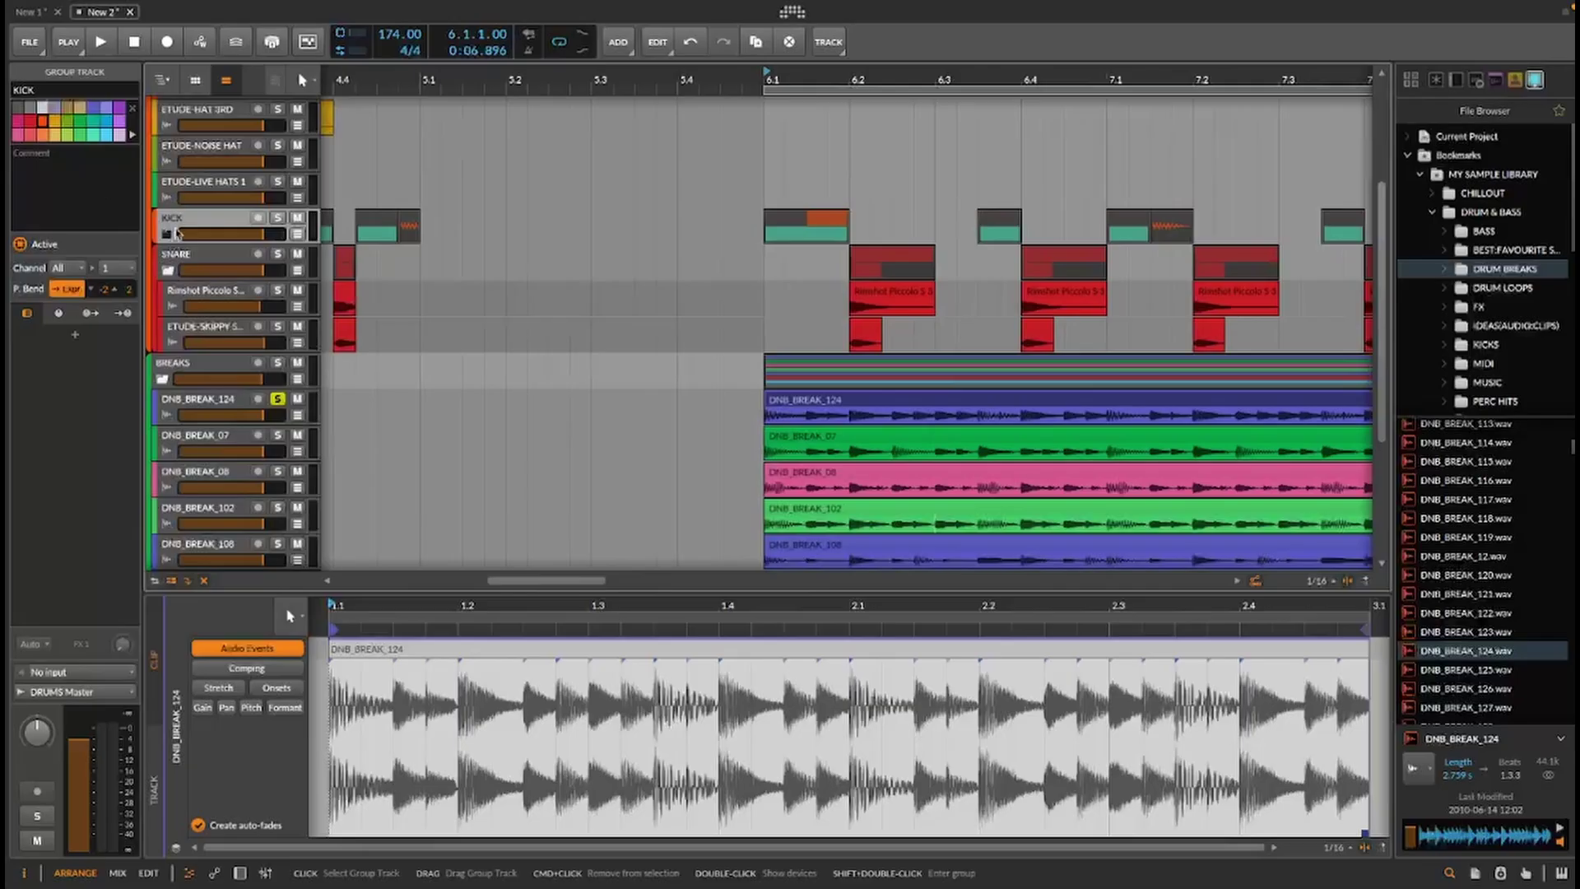
{"action": "left_click", "coordinate": [169, 234]}
{"action": "left_click", "coordinate": [168, 342]}
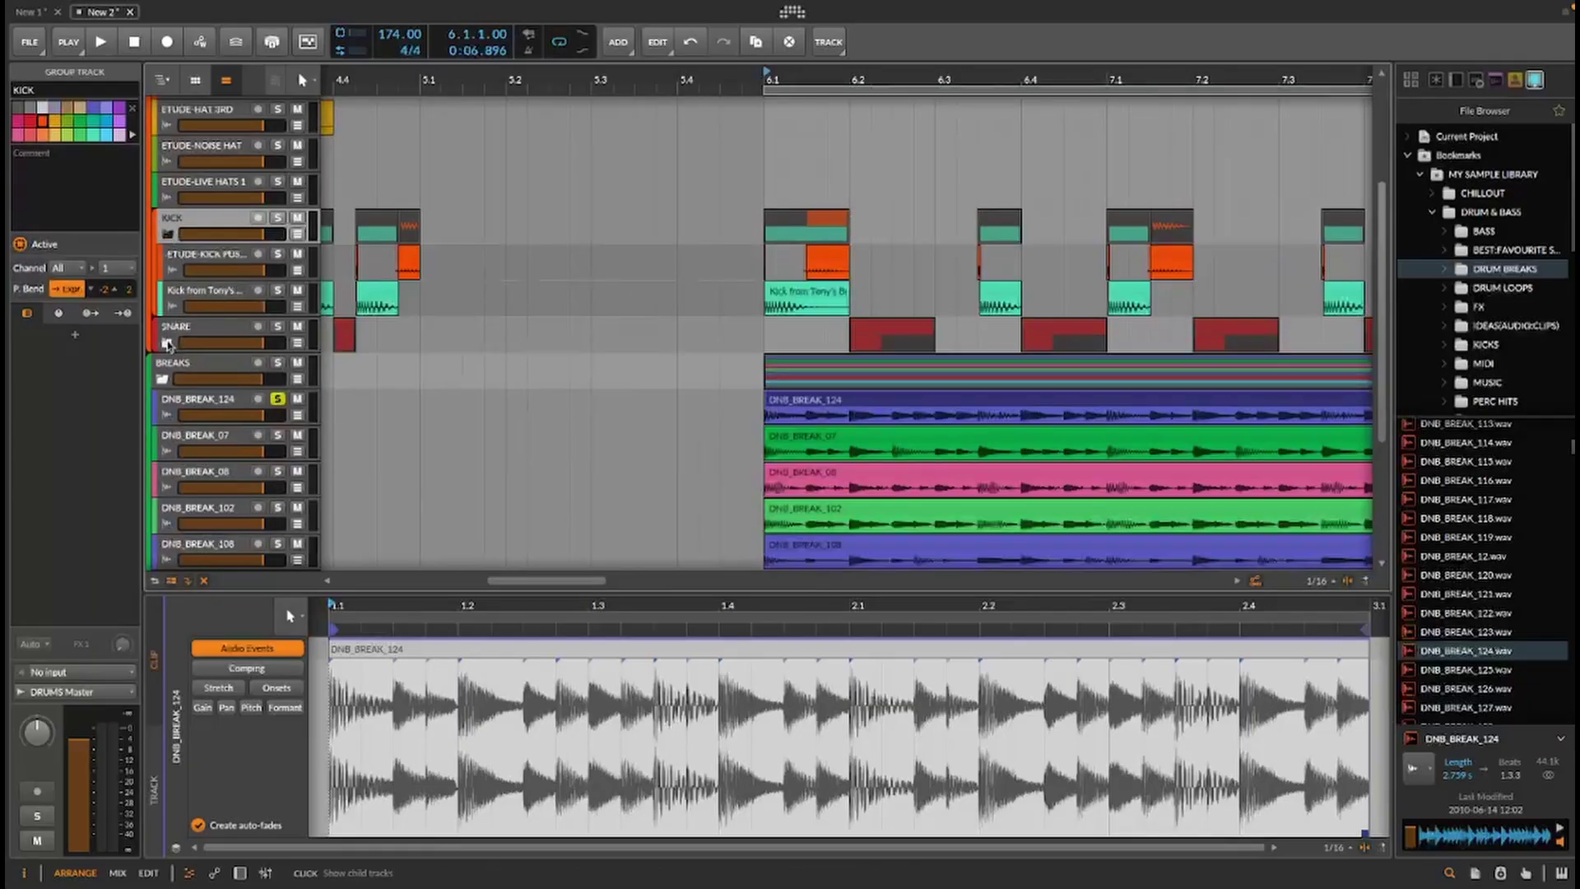
{"action": "left_click_drag", "start_coordinate": [813, 70], "coordinate": [610, 91]}
Play from bar 6 in short passes to compare the kicks in DNB_BREAK_124 with the KICK group clips
{"action": "key", "text": "space"}
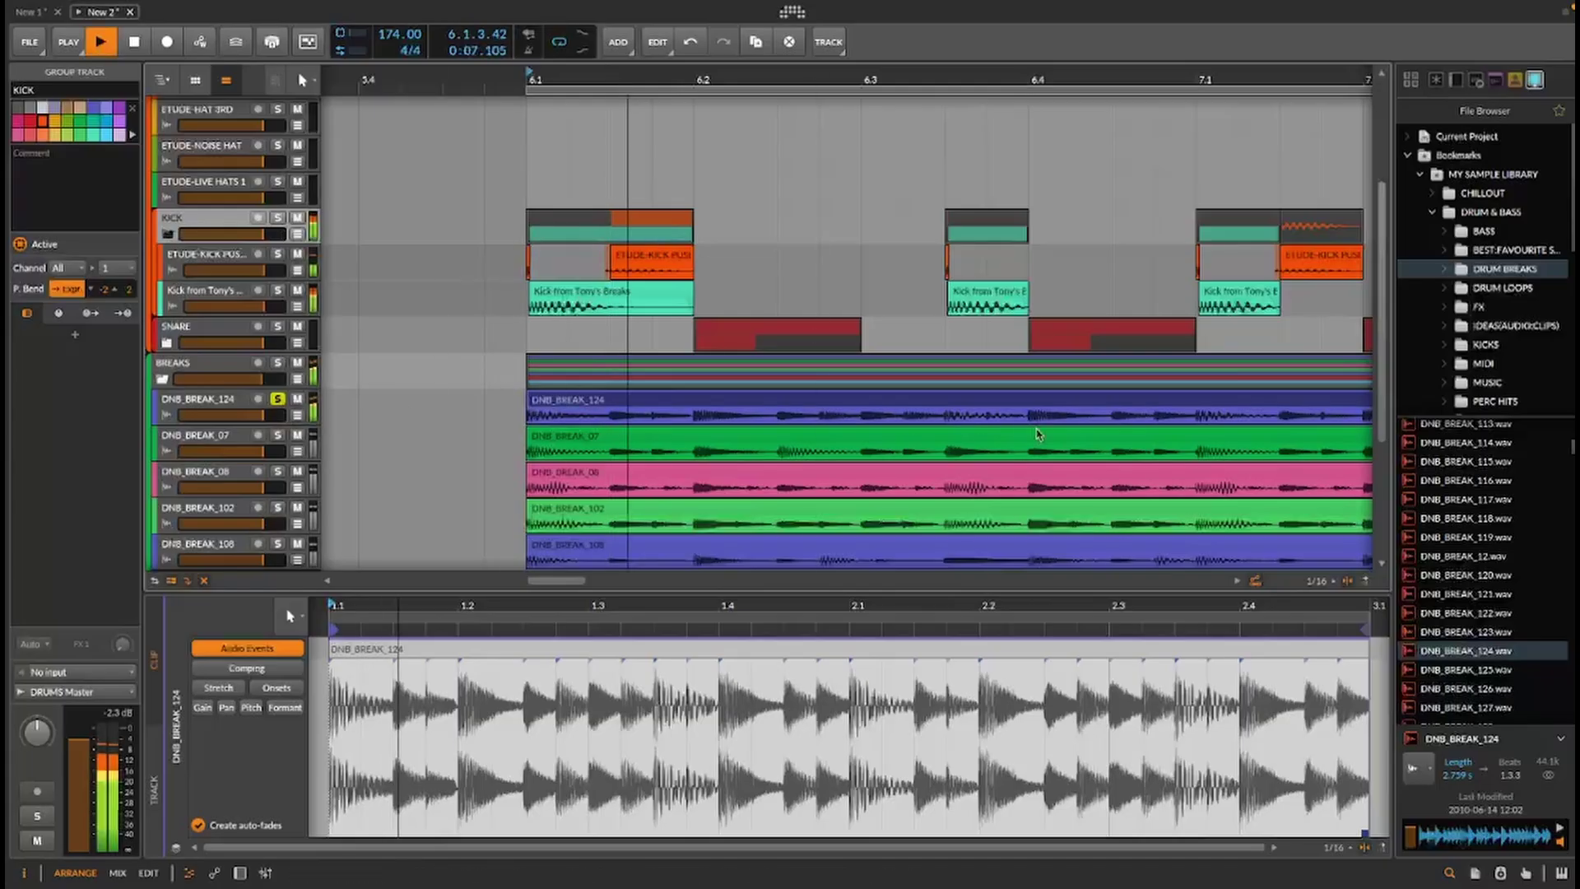
{"action": "key", "text": "space"}
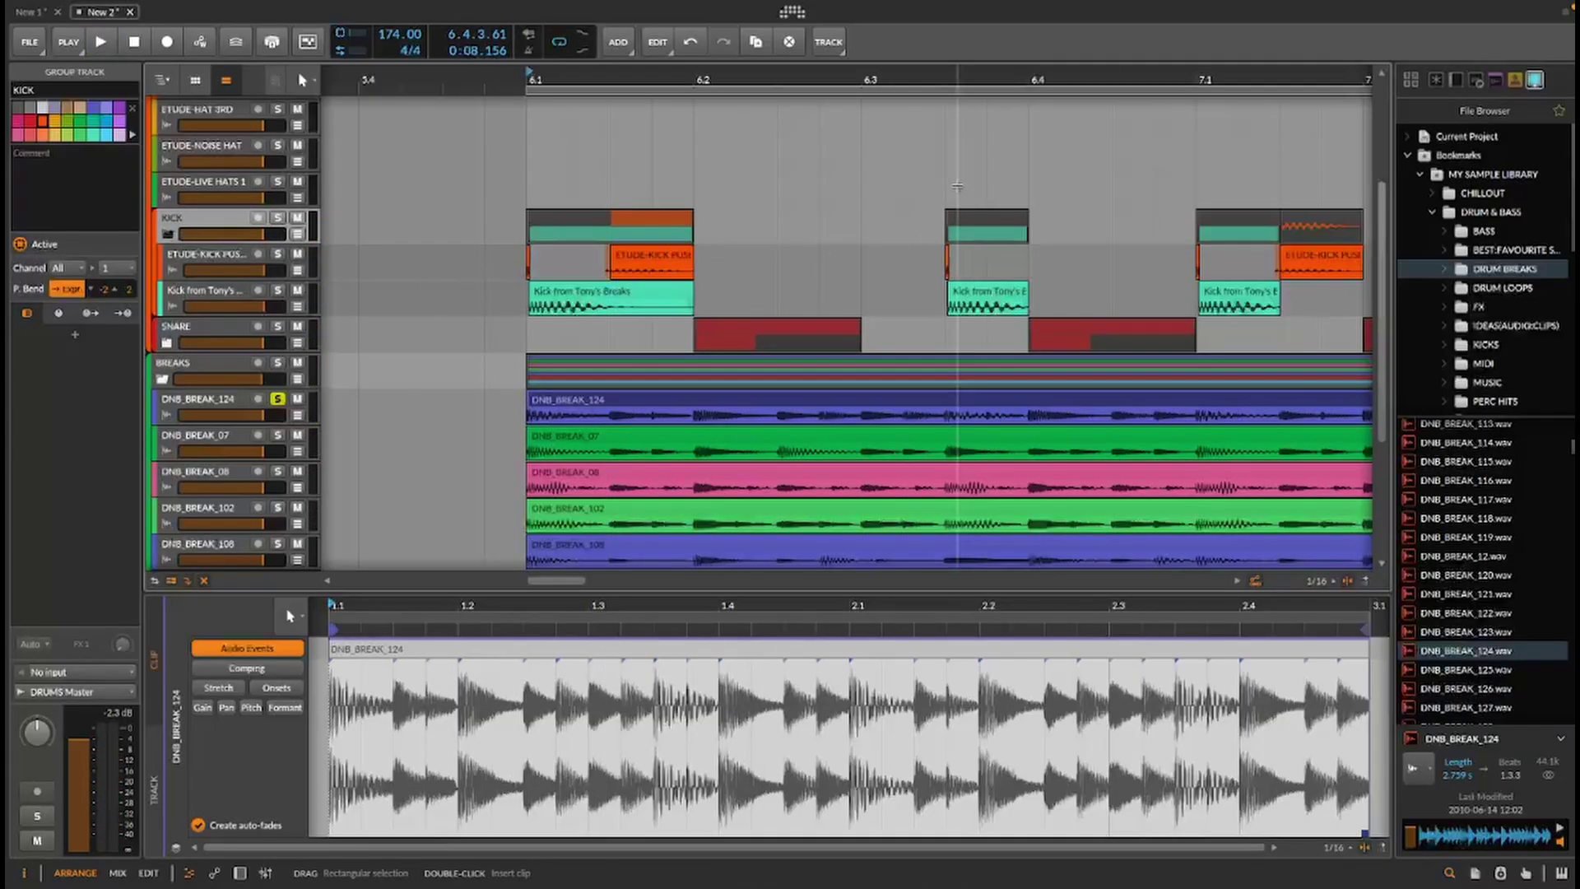
{"action": "key", "text": "space"}
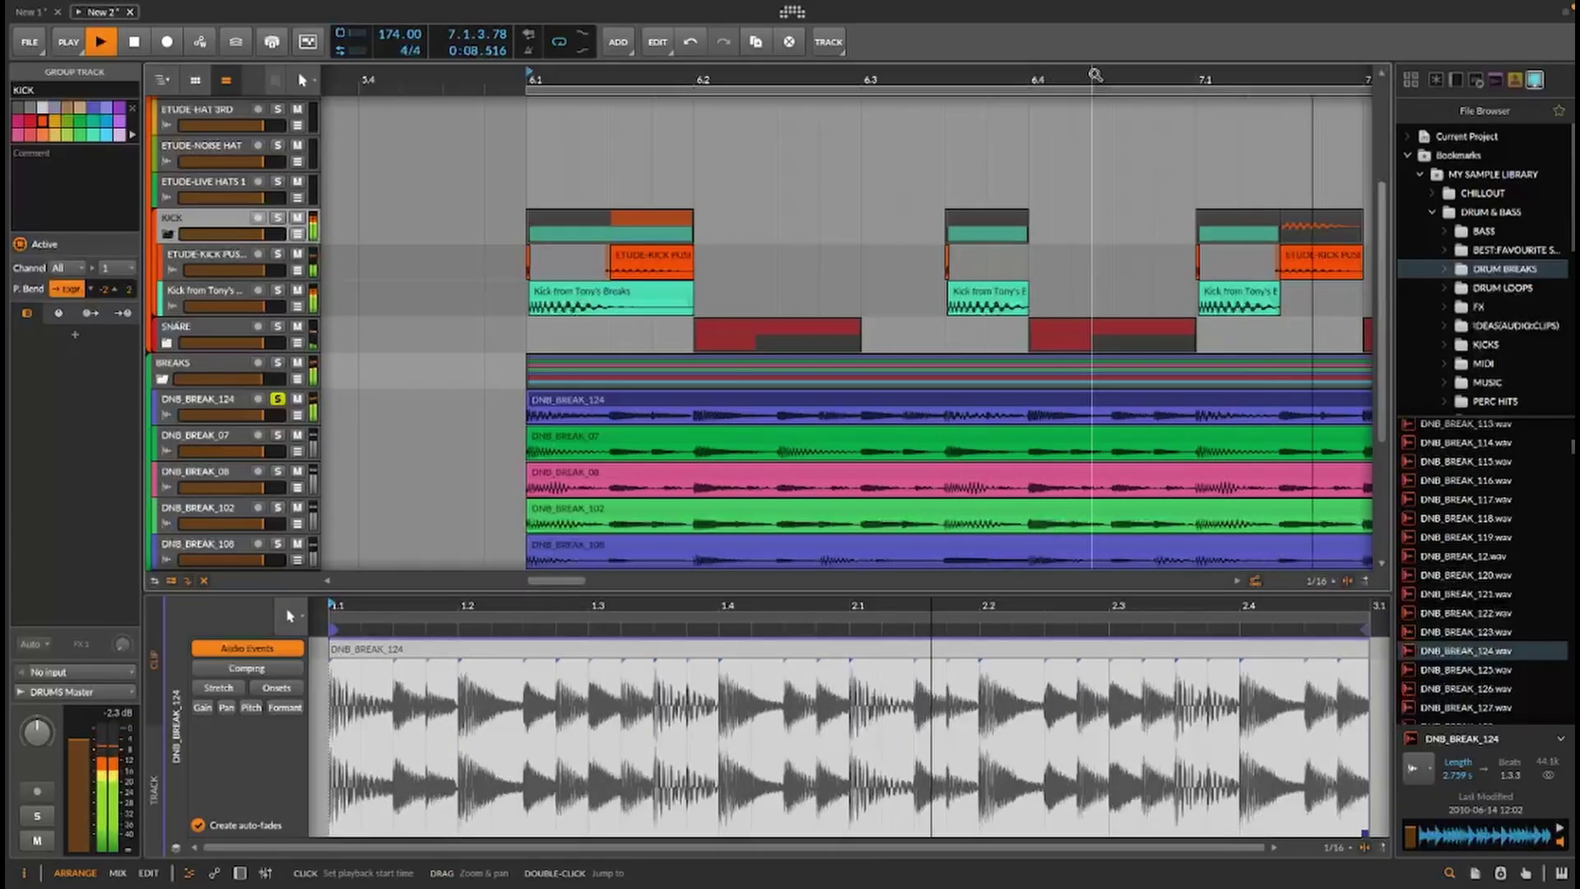
{"action": "key", "text": "space"}
{"action": "left_click_drag", "start_coordinate": [1089, 79], "coordinate": [870, 85]}
{"action": "key", "text": "space"}
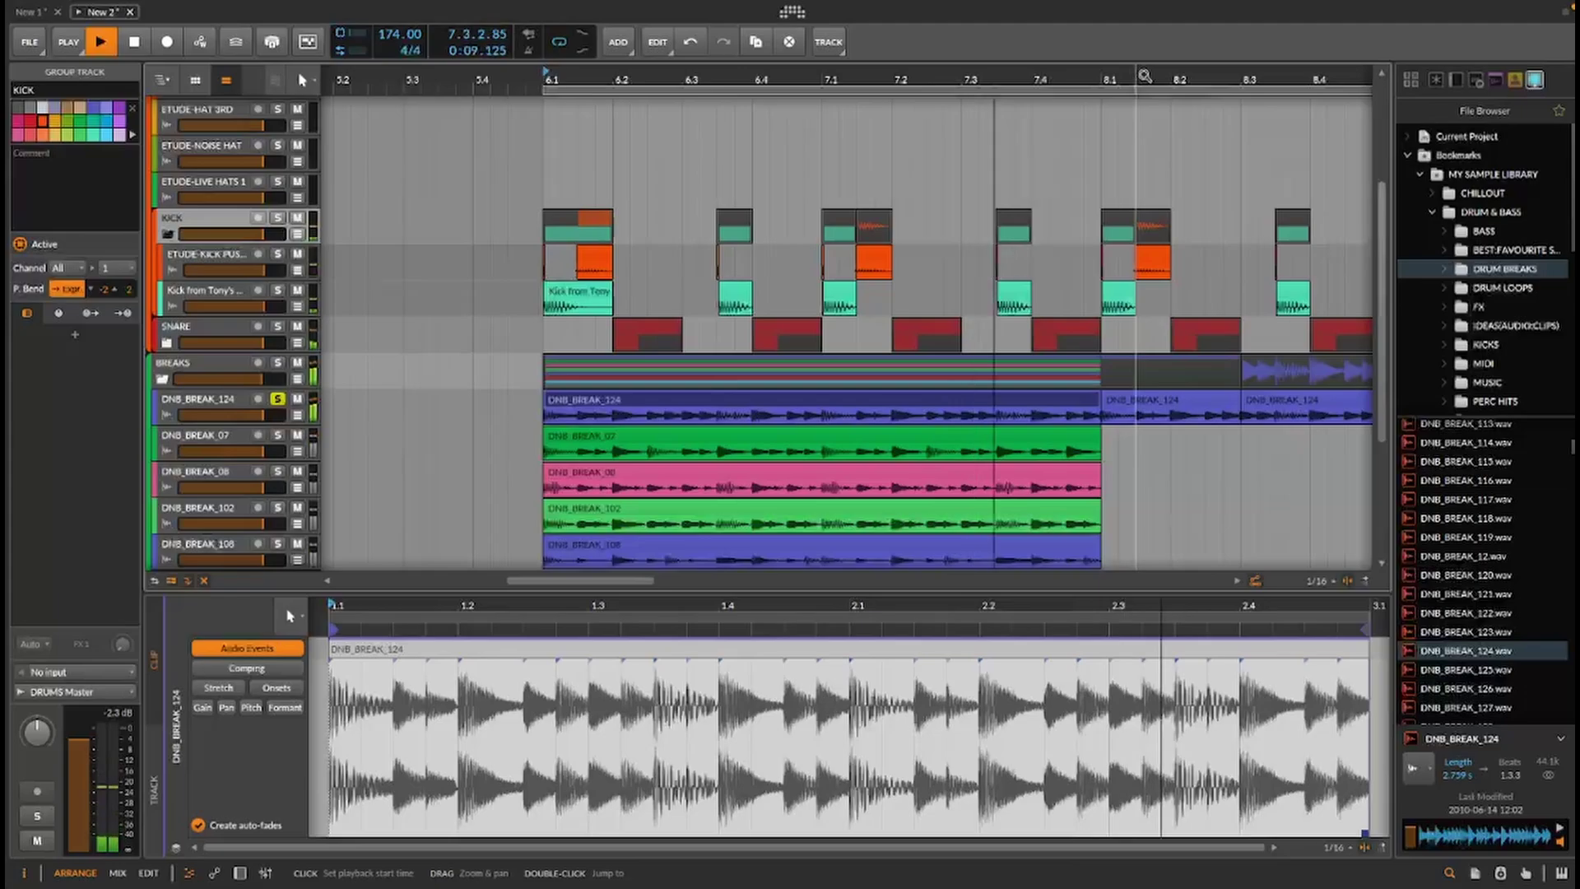
{"action": "key", "text": "space"}
Examine the kick hits in DNB_BREAK_124 at 7.3.3, 7.1, 6.3.3 and 6.1 against the Kick from Tony's Breaks clip
{"action": "left_click", "coordinate": [998, 421]}
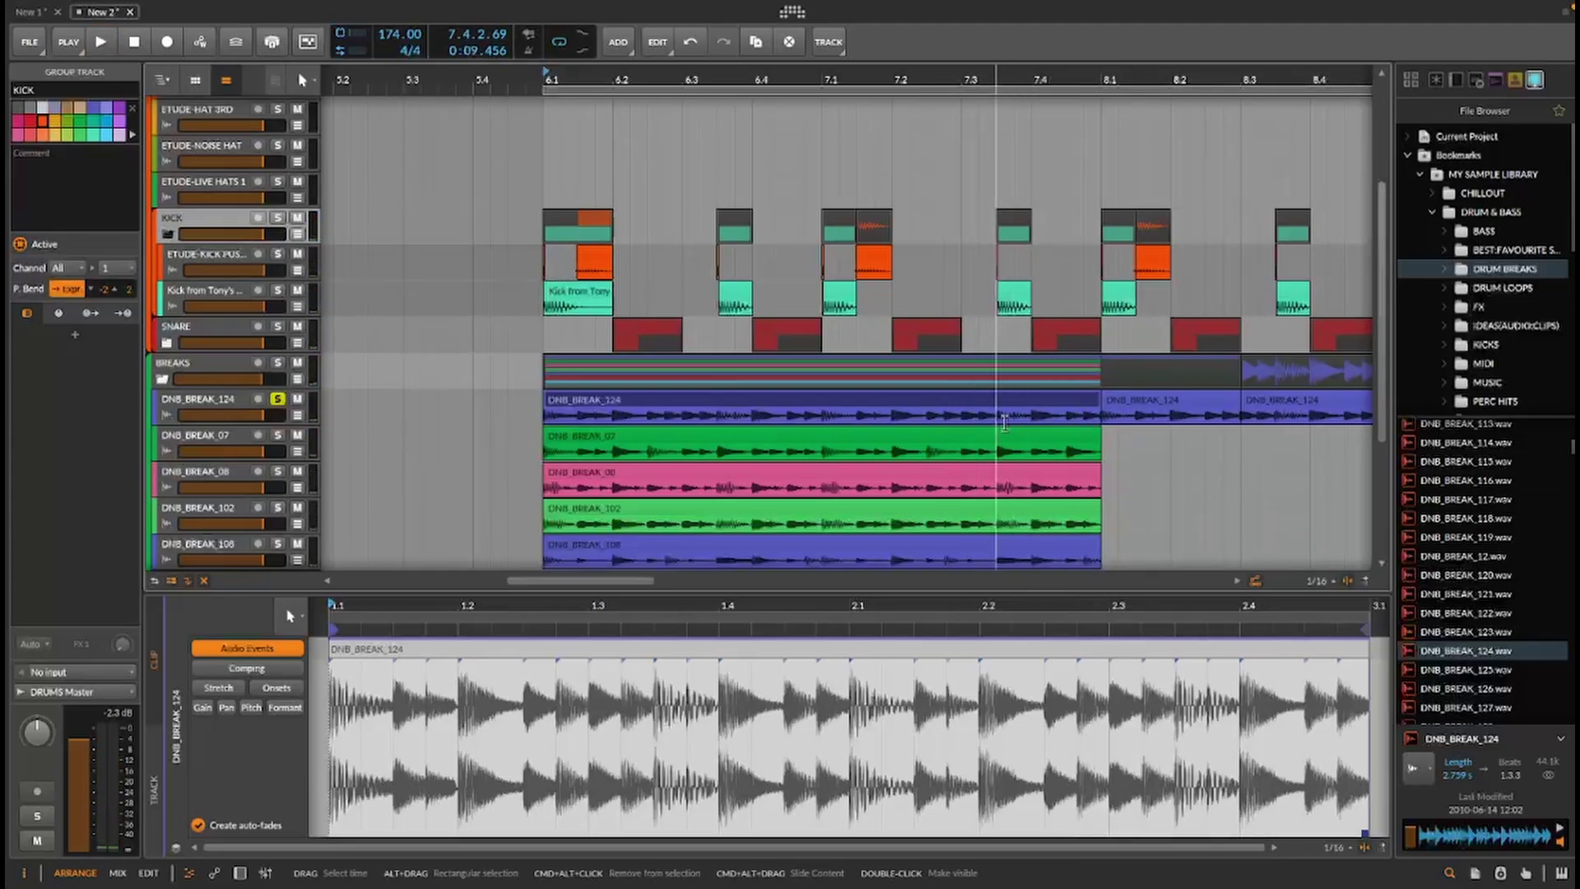
{"action": "left_click_drag", "start_coordinate": [1033, 414], "coordinate": [1018, 415]}
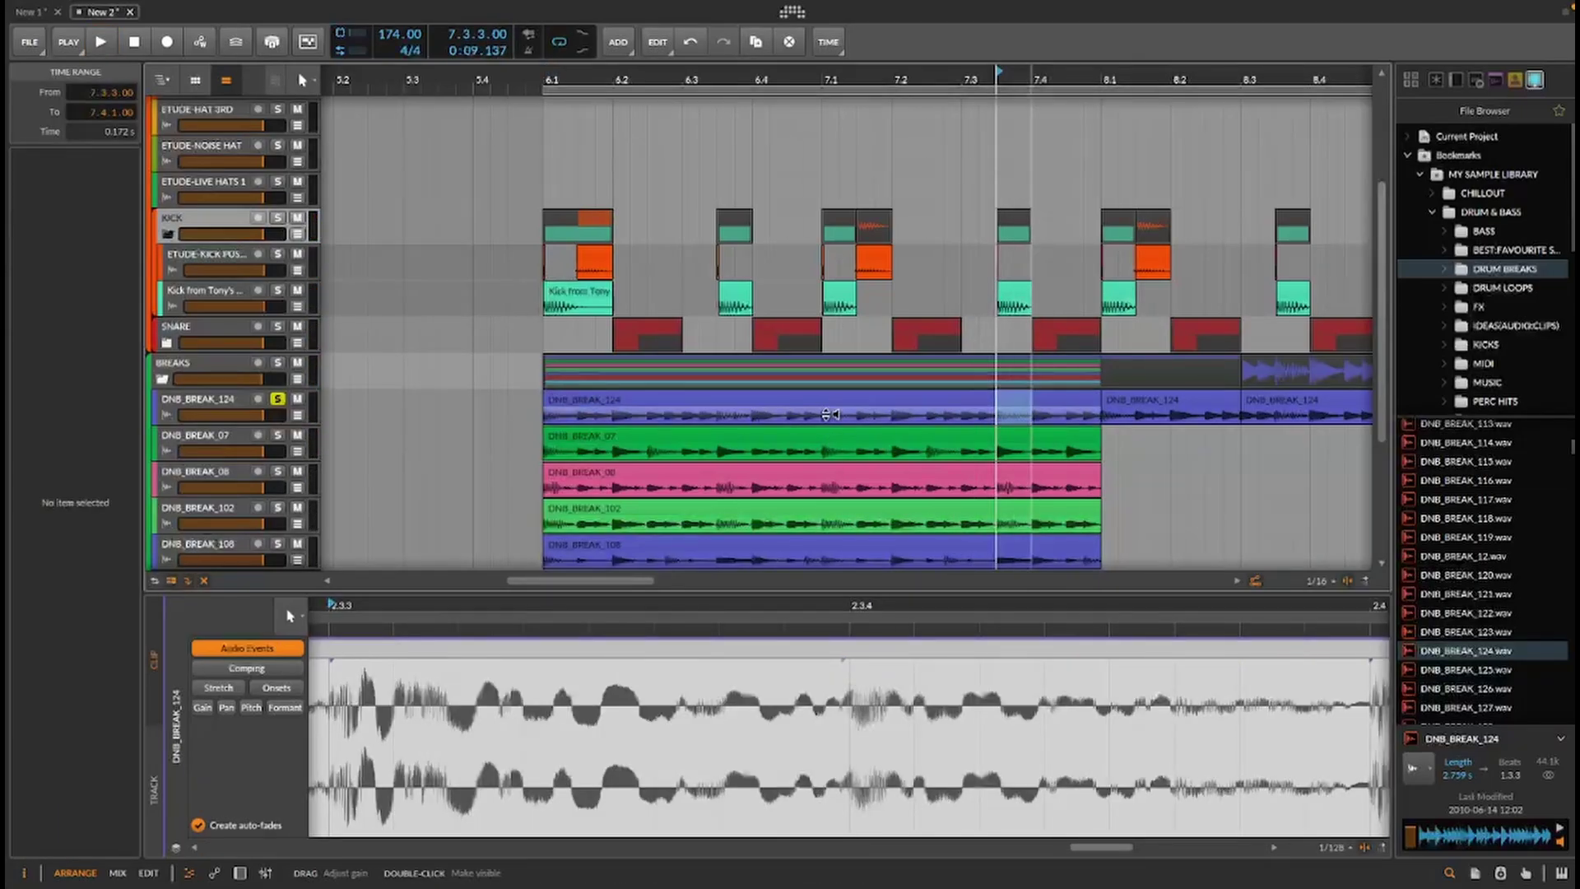
{"action": "mouse_move", "coordinate": [825, 418]}
{"action": "left_mouse_down"}
{"action": "mouse_move", "coordinate": [868, 418]}
{"action": "mouse_move", "coordinate": [853, 419]}
{"action": "left_mouse_up"}
{"action": "left_click_drag", "start_coordinate": [752, 413], "coordinate": [718, 413]}
{"action": "left_click", "coordinate": [576, 415]}
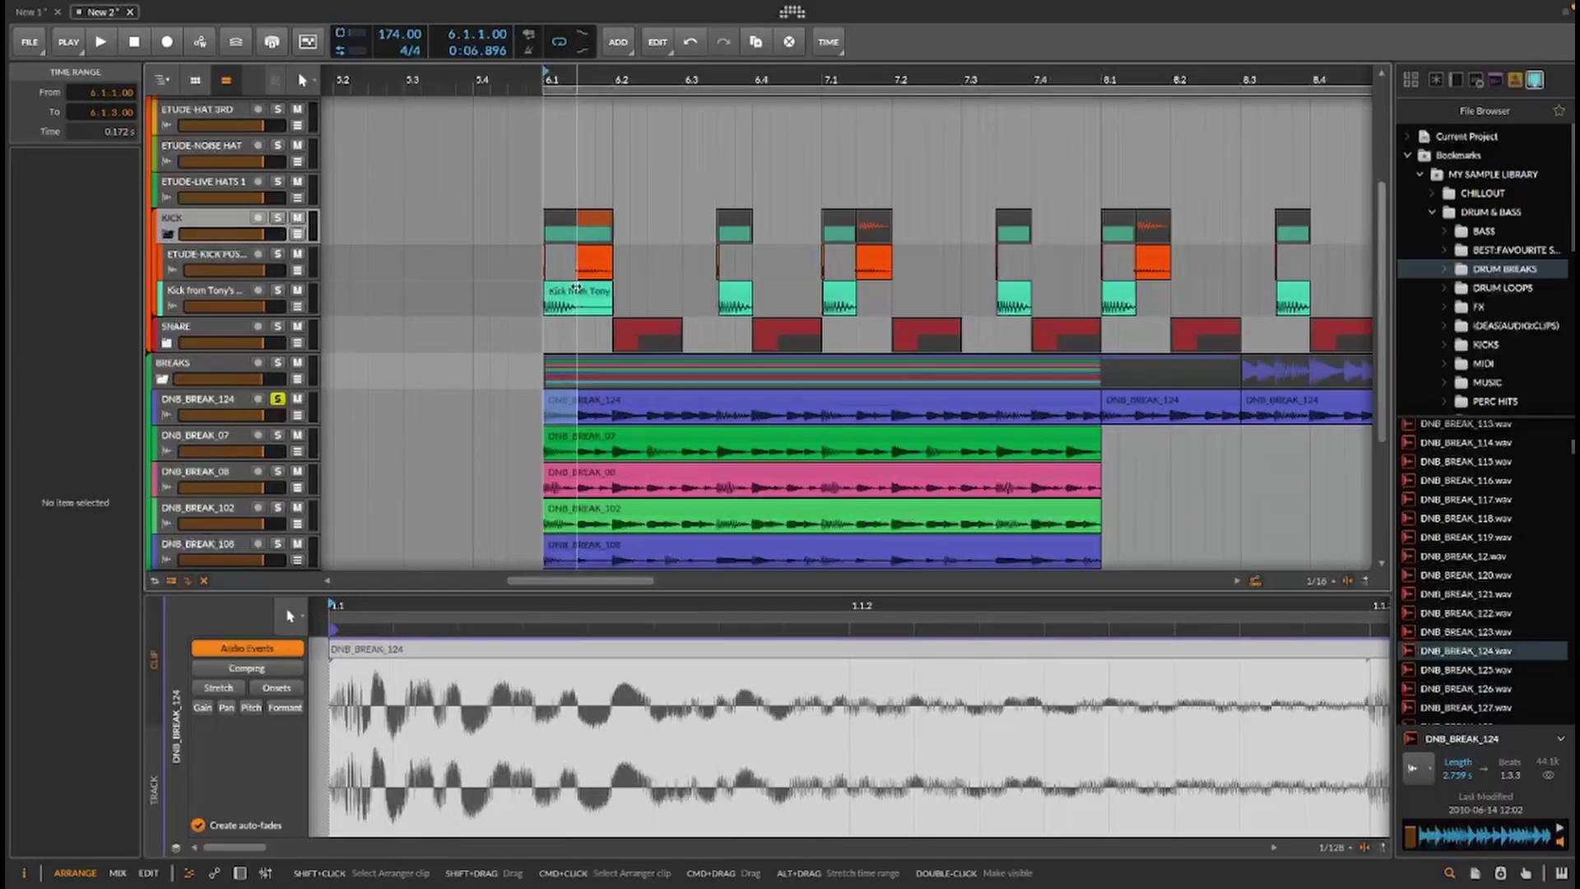
{"action": "left_click", "coordinate": [559, 293]}
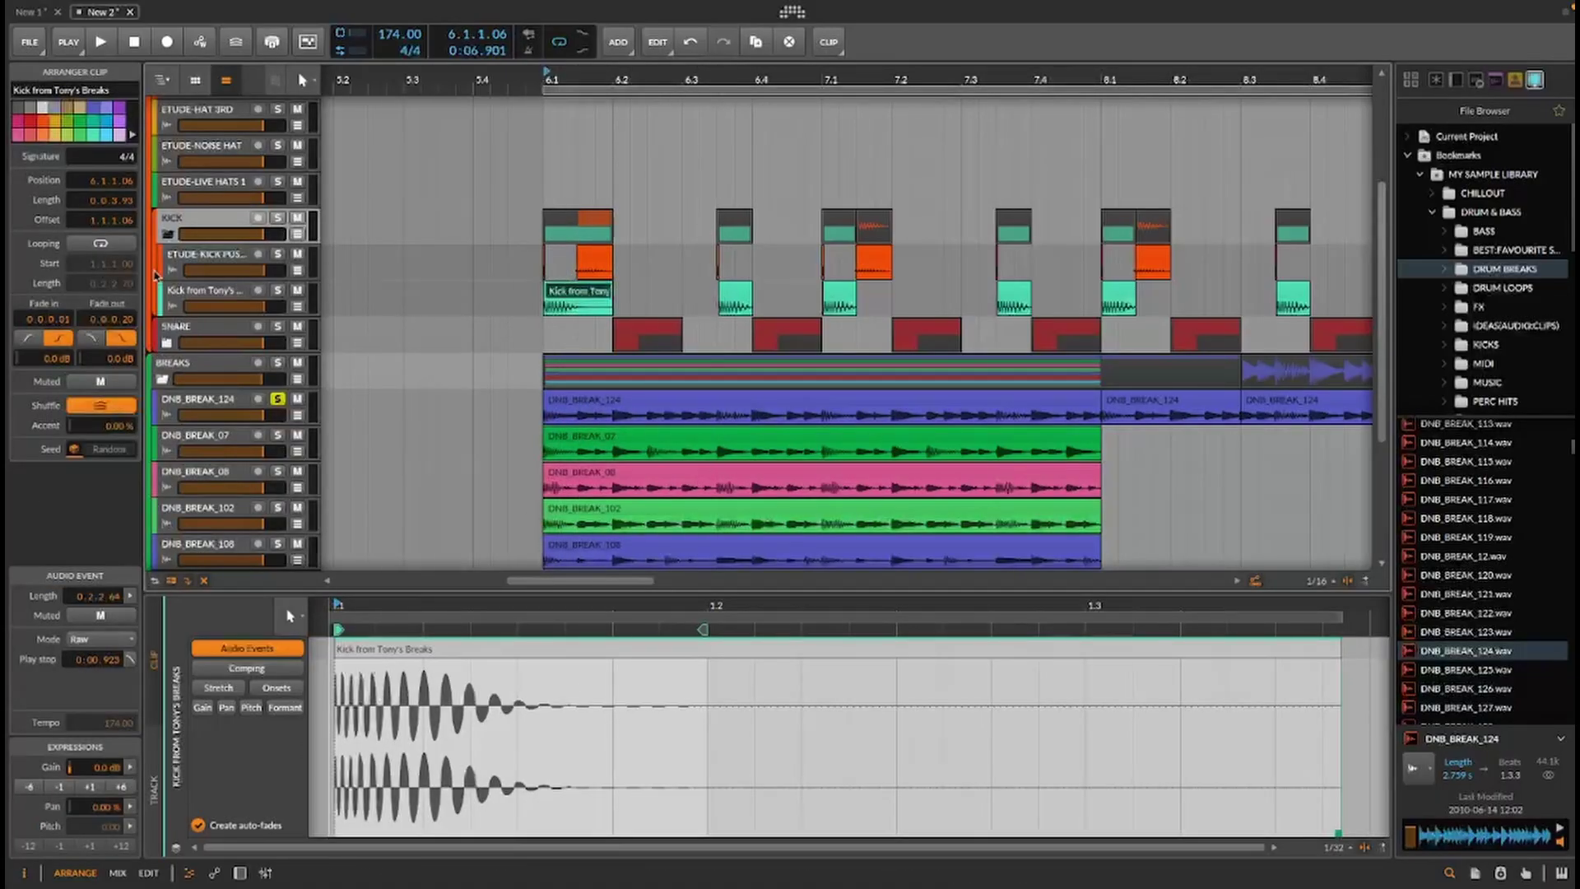
Collapse the KICK group and expand the SNARE group to show its layers above the breaks
{"action": "left_click", "coordinate": [168, 234]}
{"action": "left_click", "coordinate": [168, 269]}
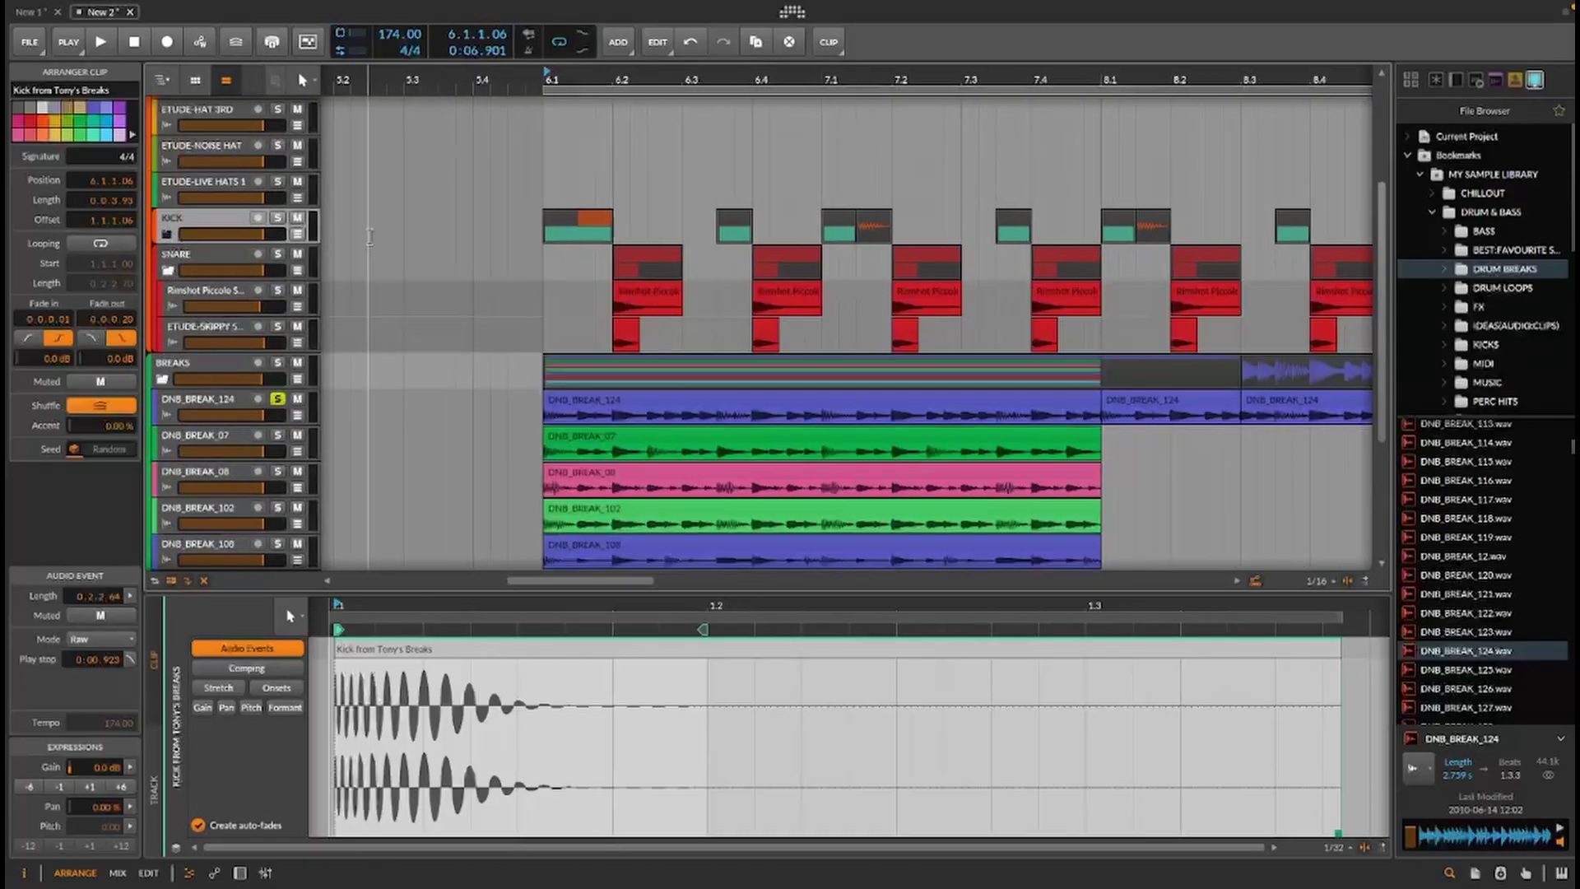
Play DNB_BREAK_124 from 6.1 to hear its snares beneath the expanded SNARE group
{"action": "scroll", "coordinate": [613, 328], "scroll_direction": "down", "scroll_amount": 3}
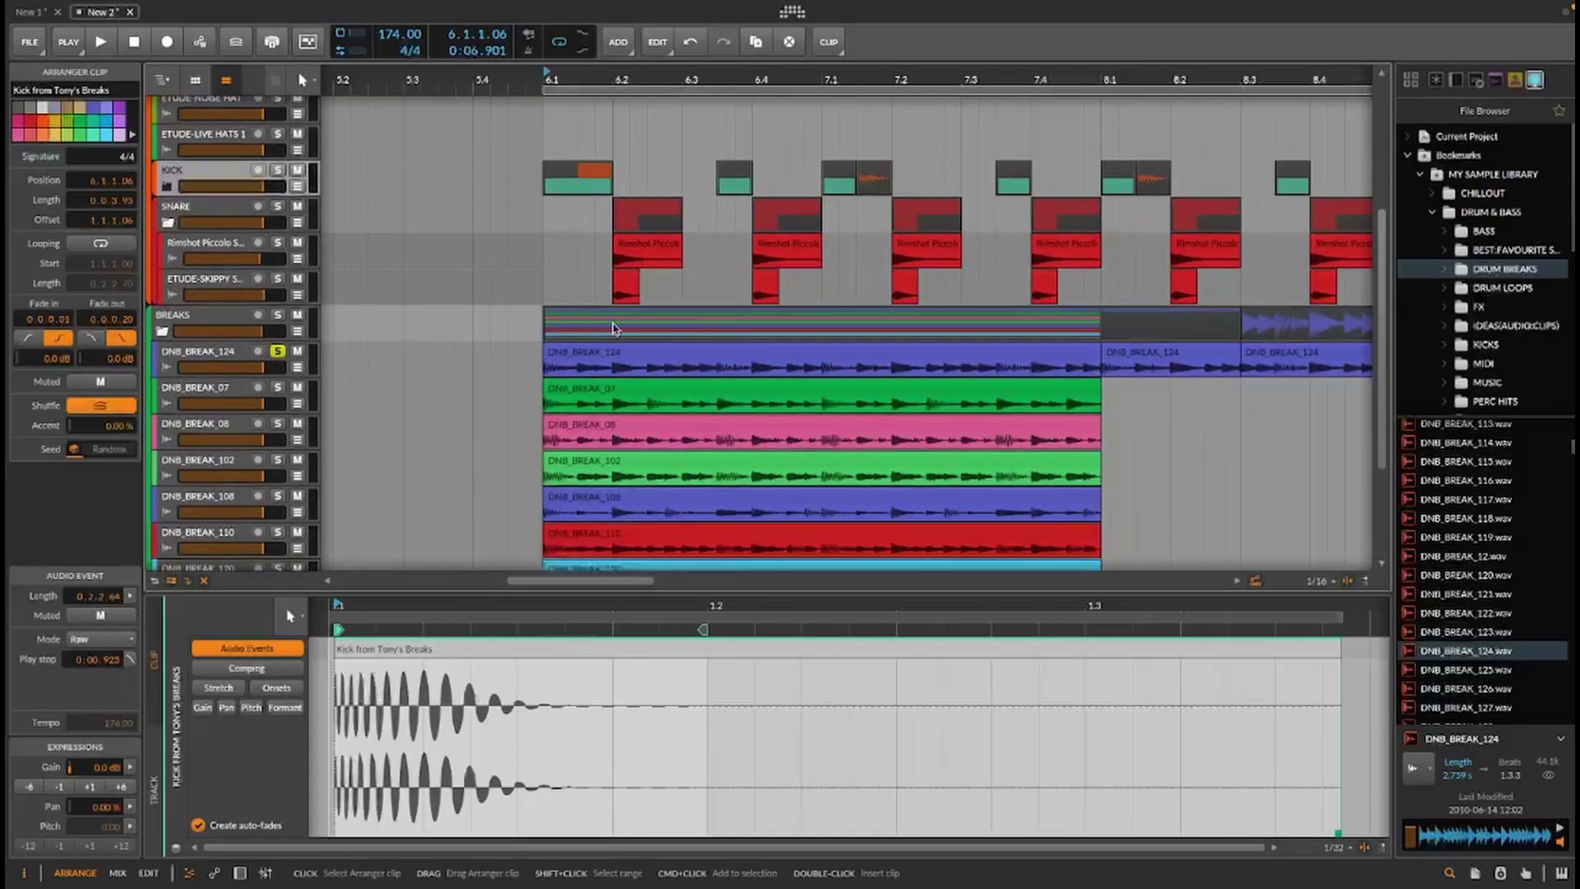
{"action": "left_click", "coordinate": [628, 360]}
{"action": "key", "text": "space"}
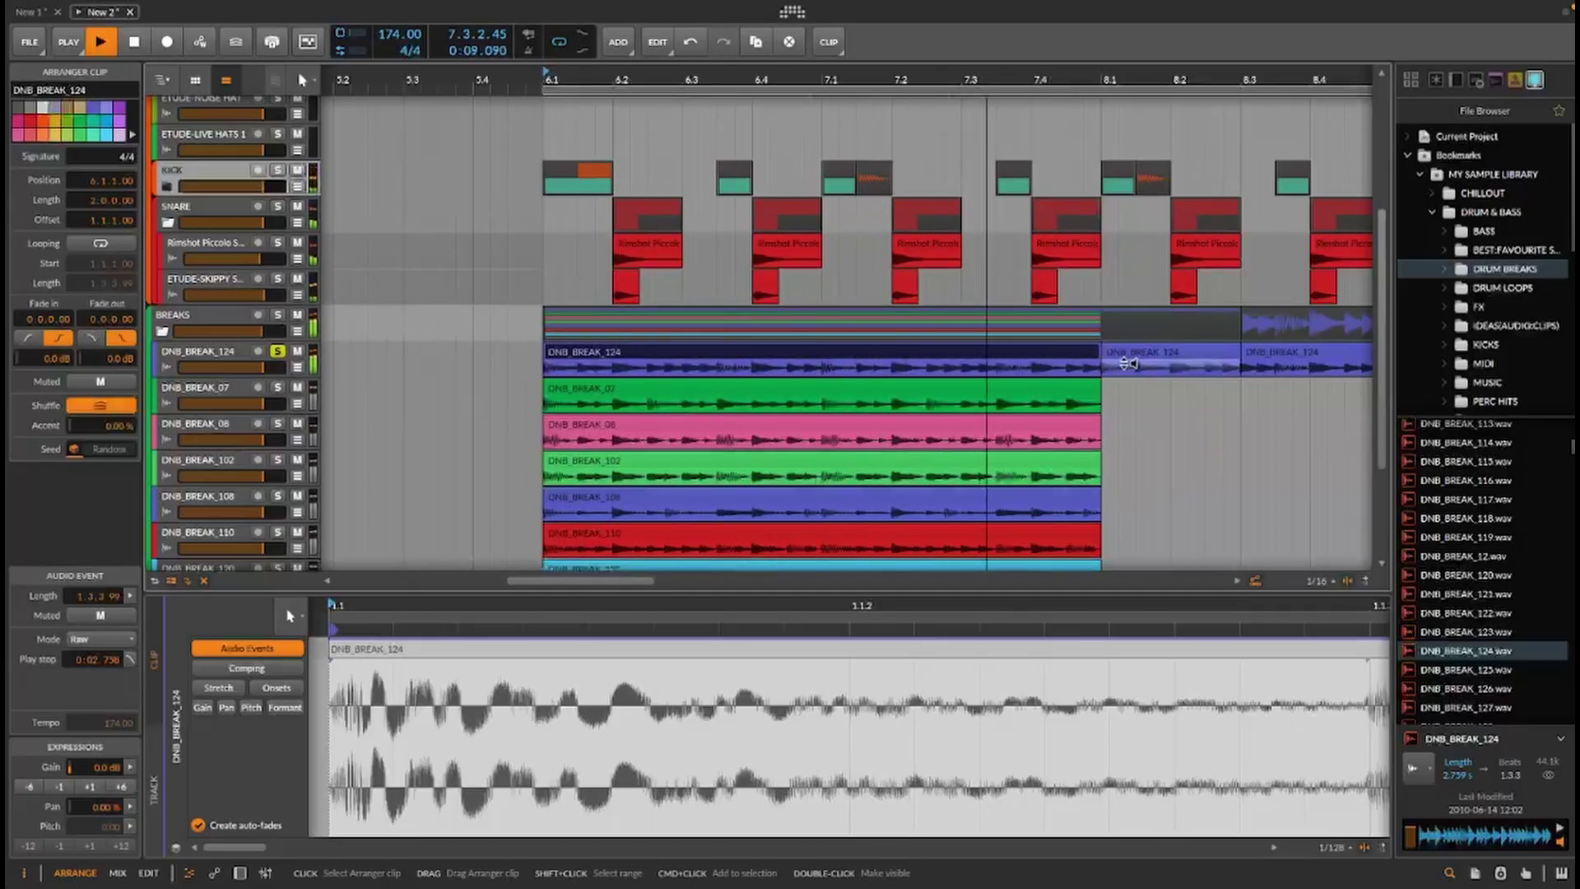
{"action": "key", "text": "space"}
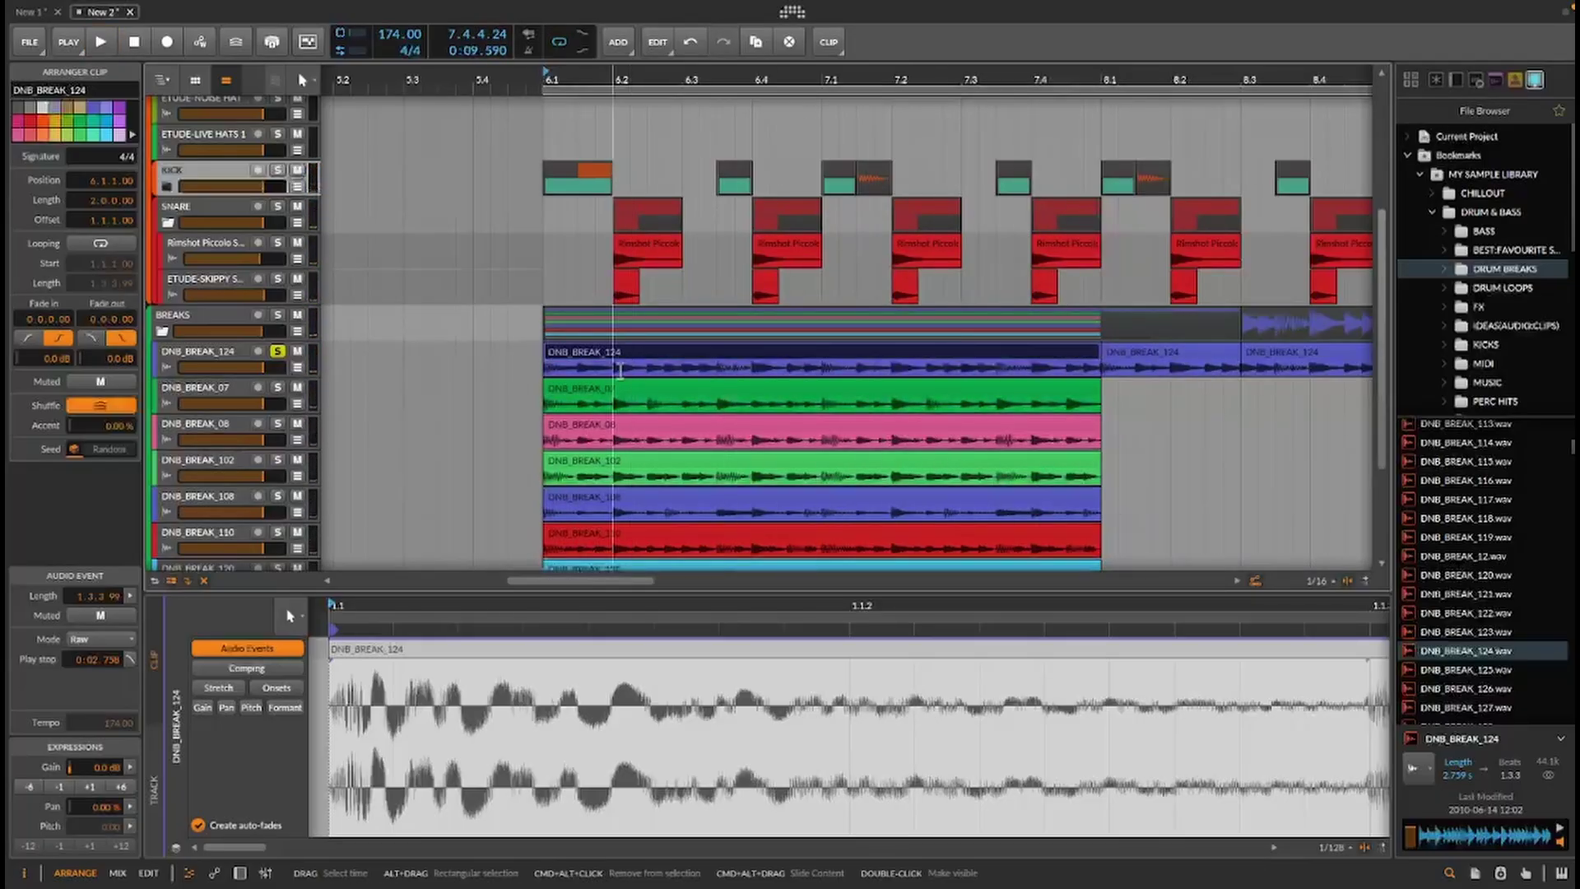
Examine the snare hits in DNB_BREAK_124 at 6.2, 6.4, 7.2 and 7.4
{"action": "left_click_drag", "start_coordinate": [612, 370], "coordinate": [647, 368]}
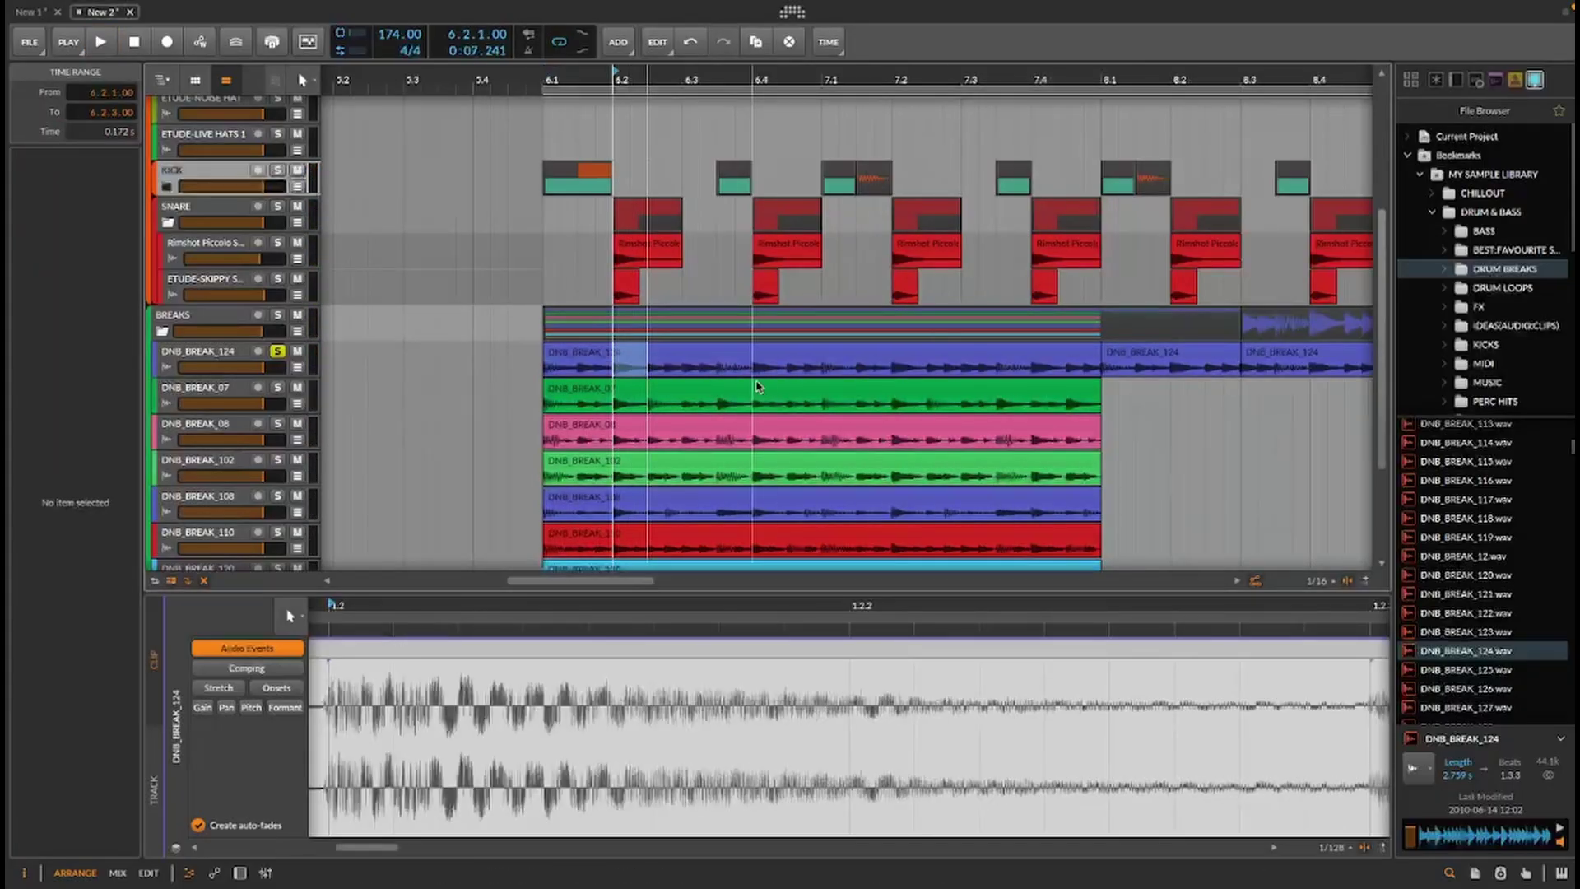
{"action": "left_click", "coordinate": [754, 370]}
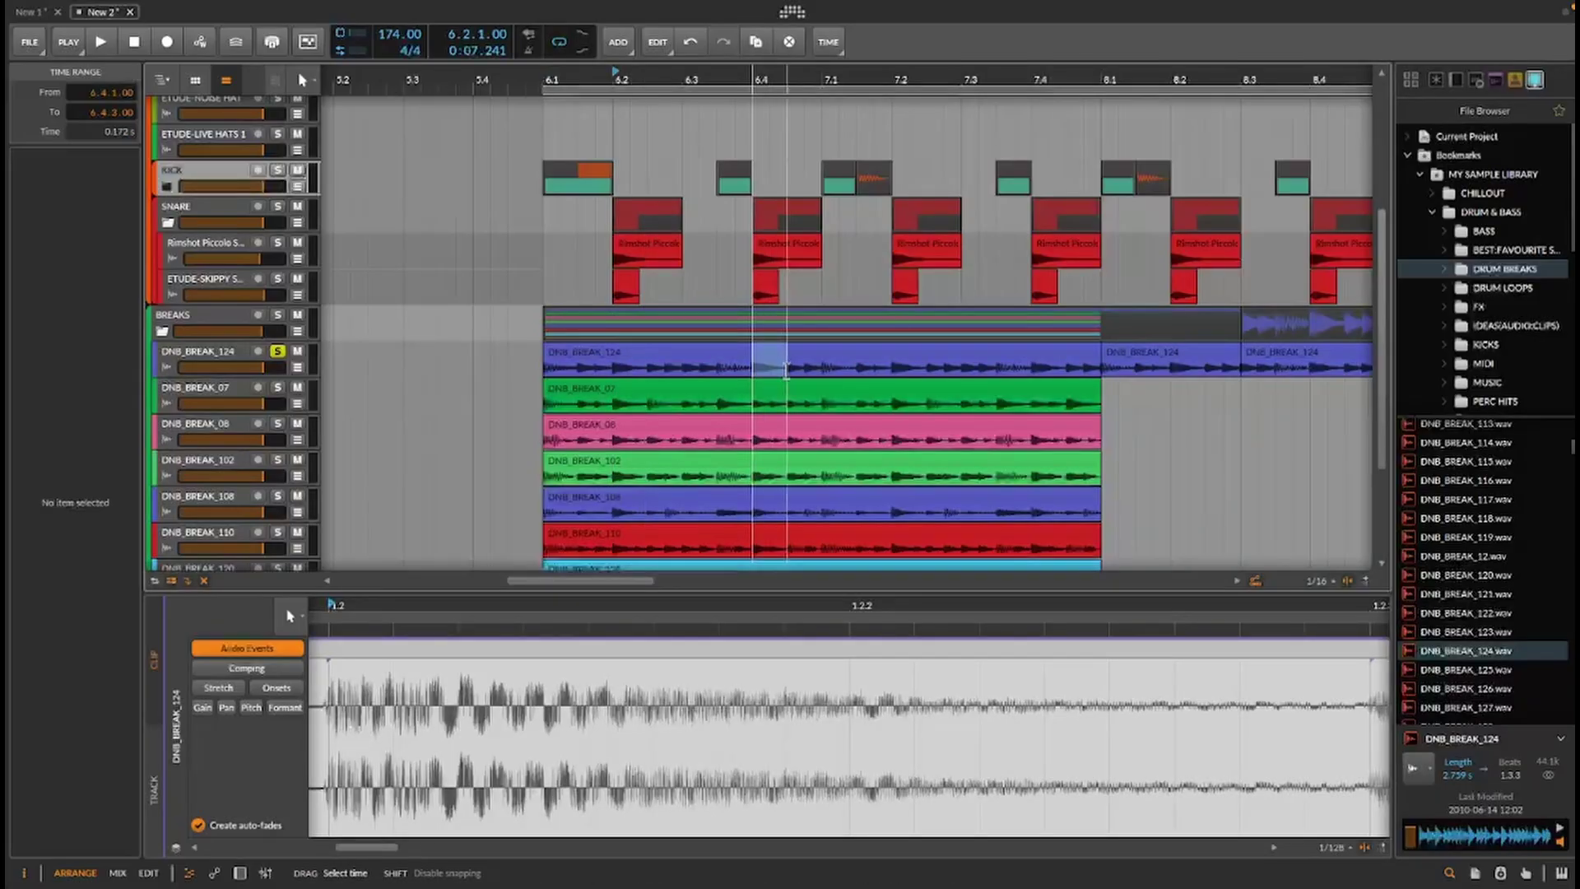
{"action": "left_click", "coordinate": [900, 369]}
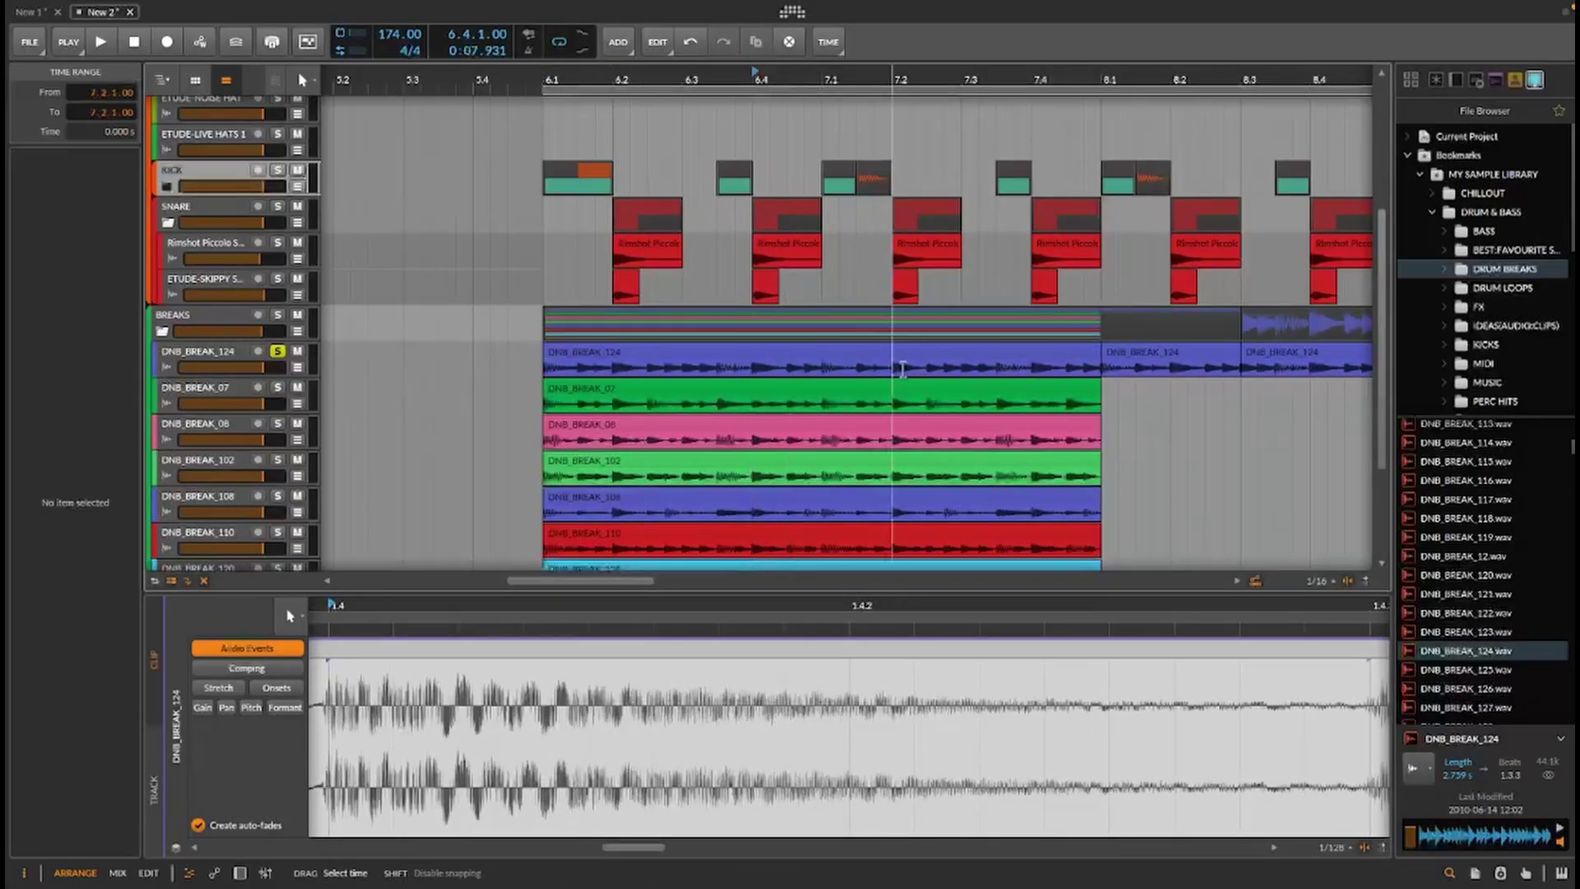
{"action": "left_click", "coordinate": [1033, 368]}
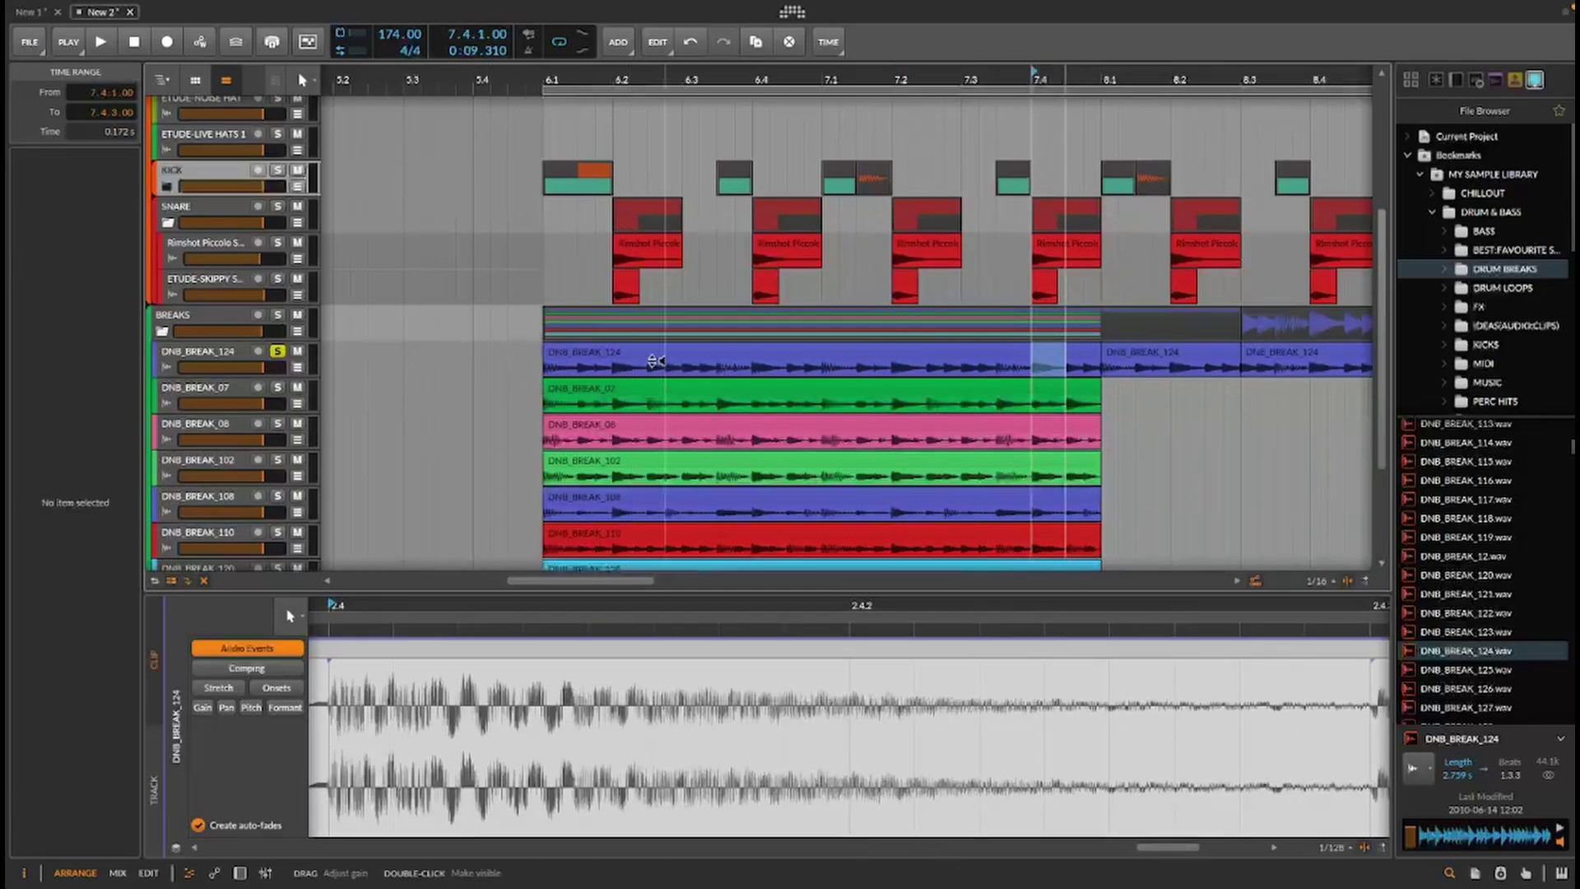
{"action": "left_click", "coordinate": [607, 355]}
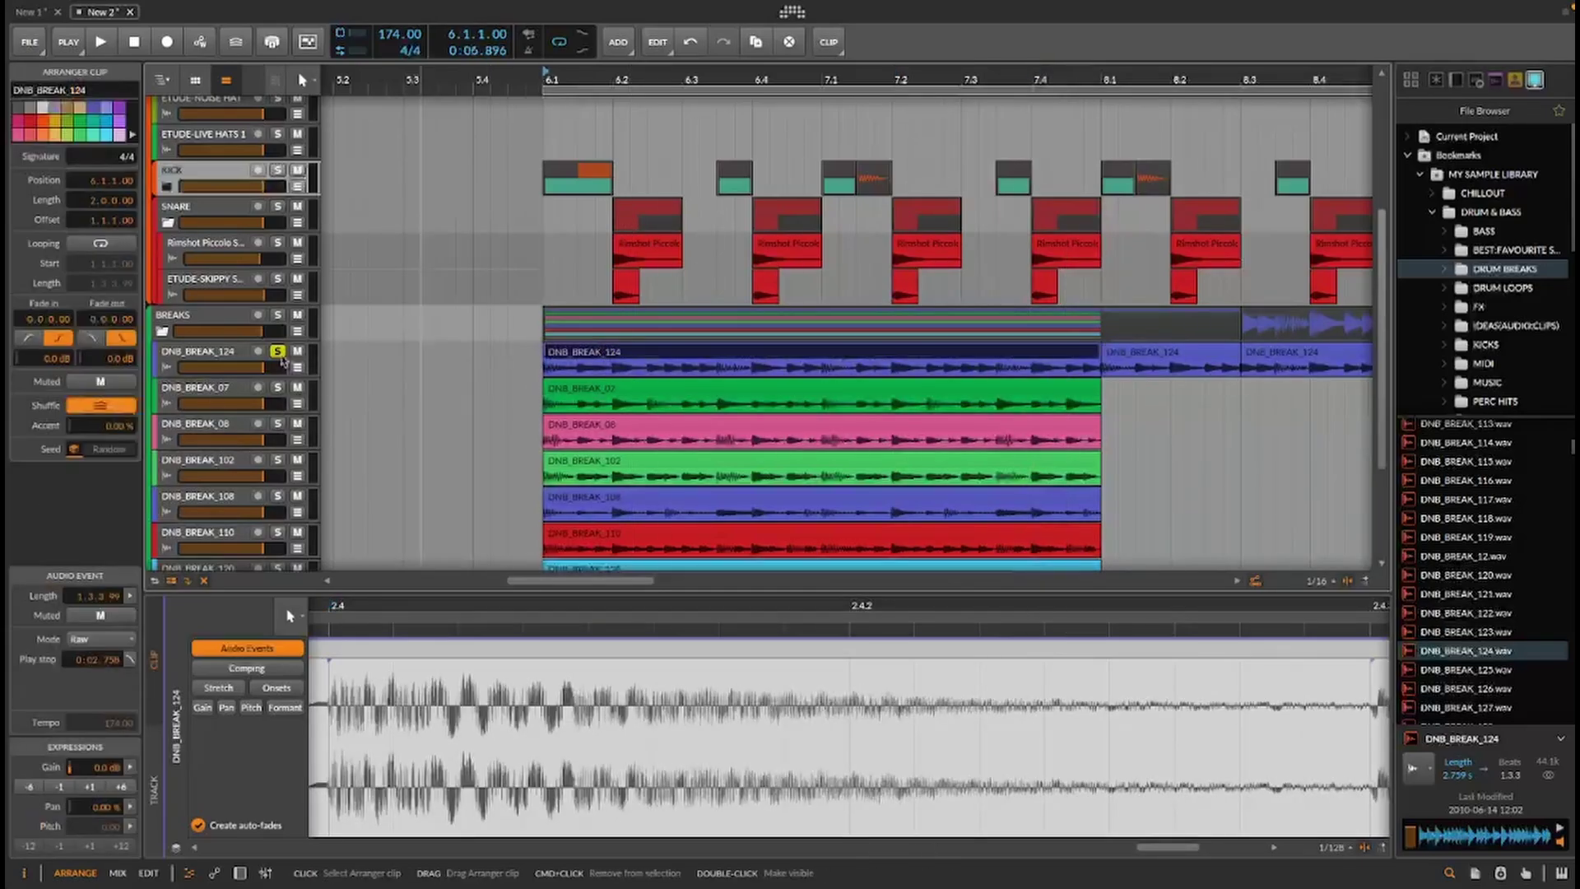
Insert an EQ-5 audio effect into the device chain of the BREAKS group
{"action": "left_click", "coordinate": [187, 322]}
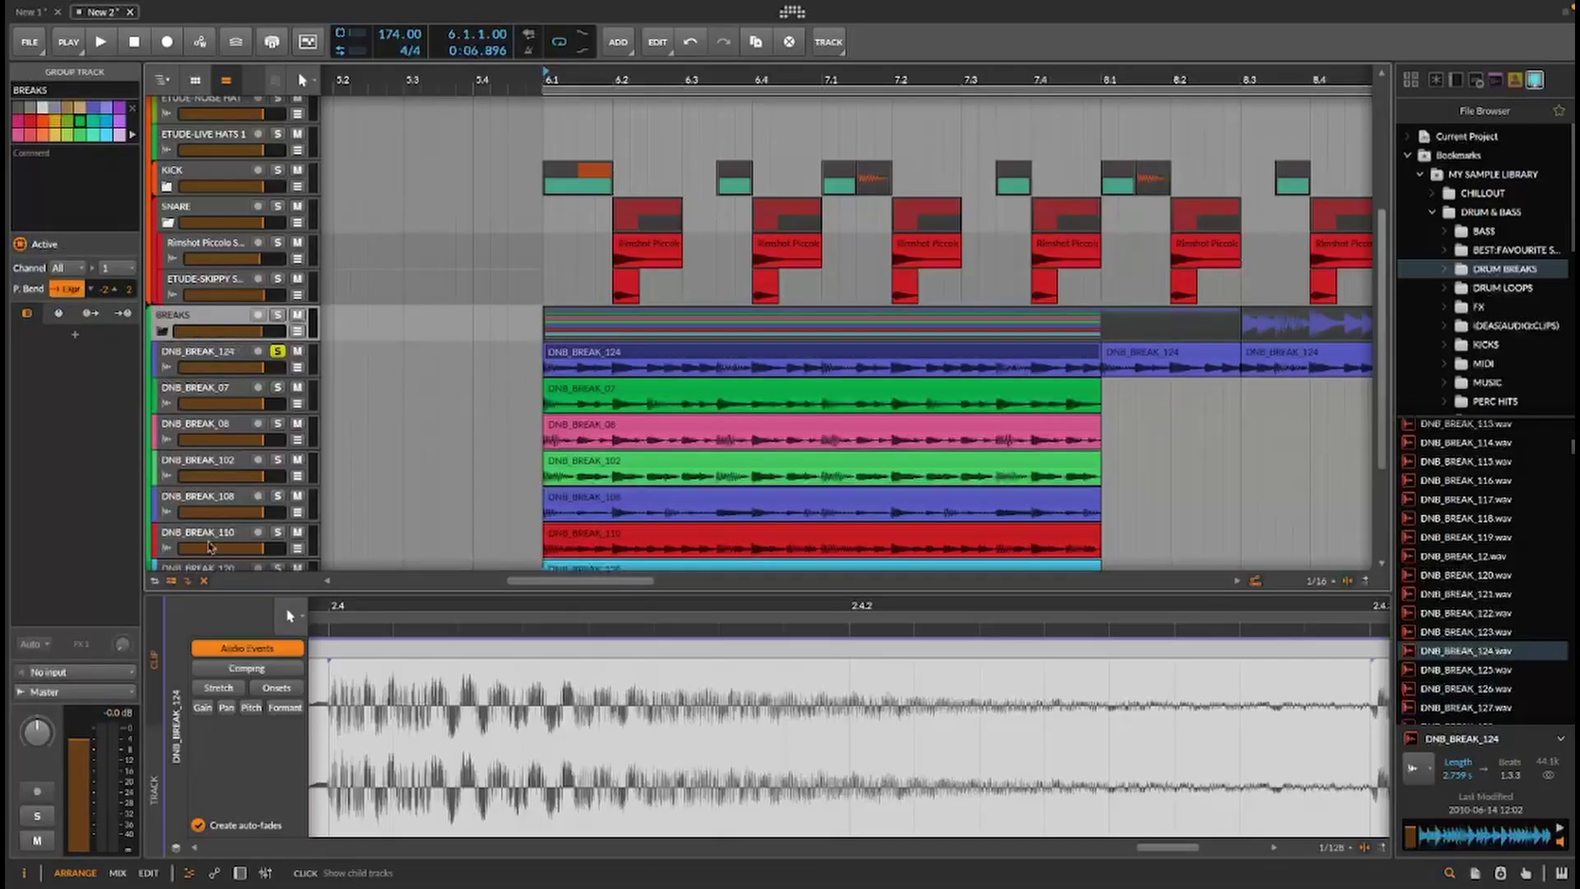
{"action": "left_click", "coordinate": [249, 874]}
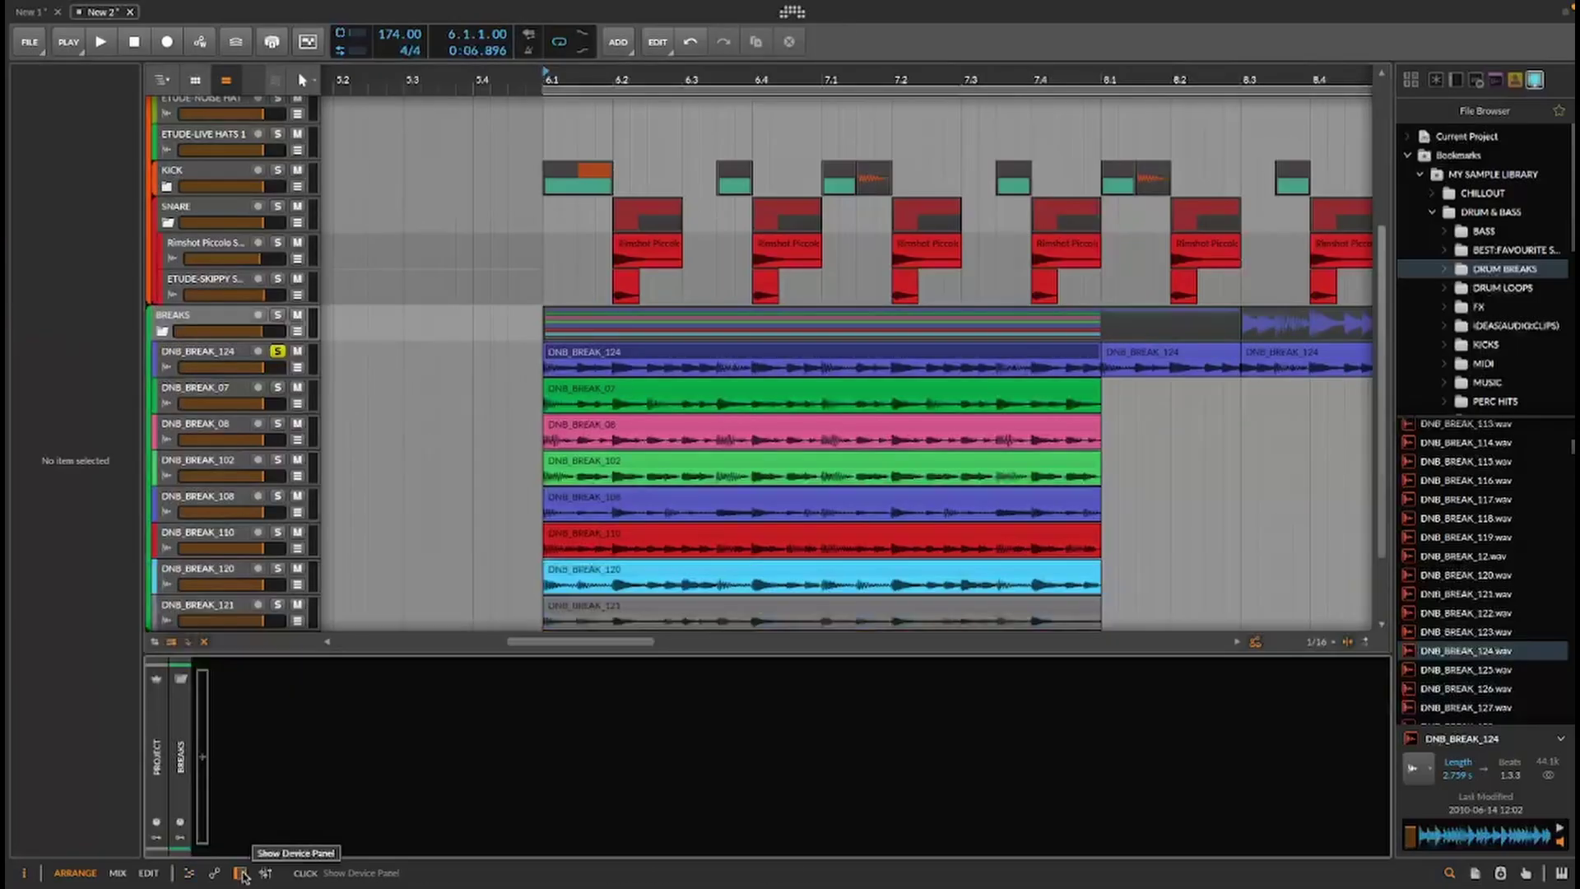
{"action": "left_click", "coordinate": [201, 756]}
{"action": "left_click", "coordinate": [230, 549]}
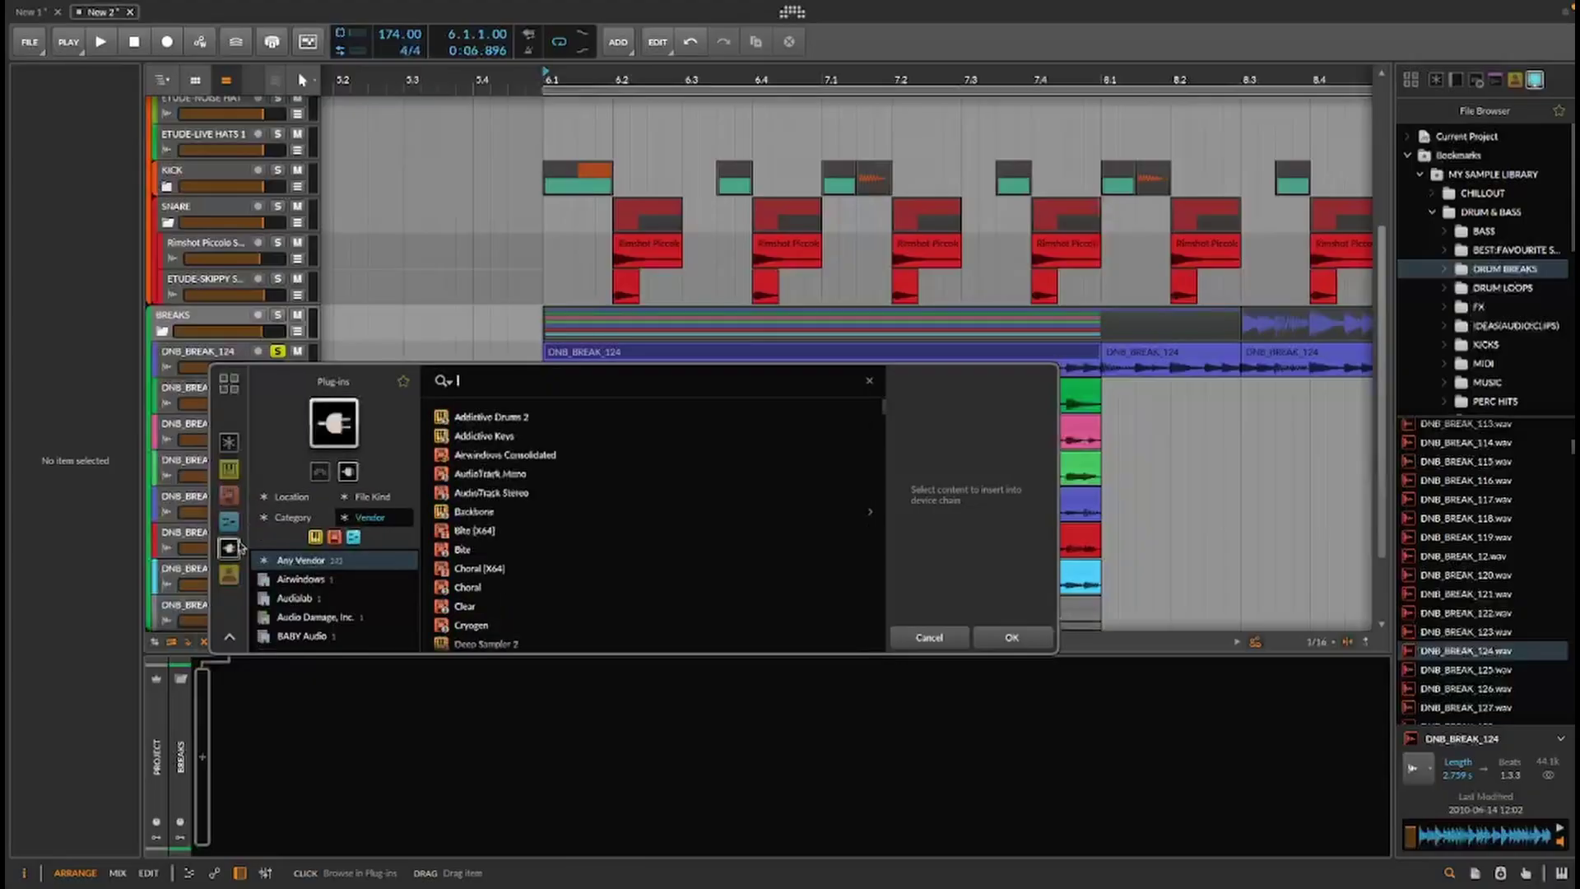
{"action": "scroll", "coordinate": [526, 539], "scroll_direction": "down", "scroll_amount": 3}
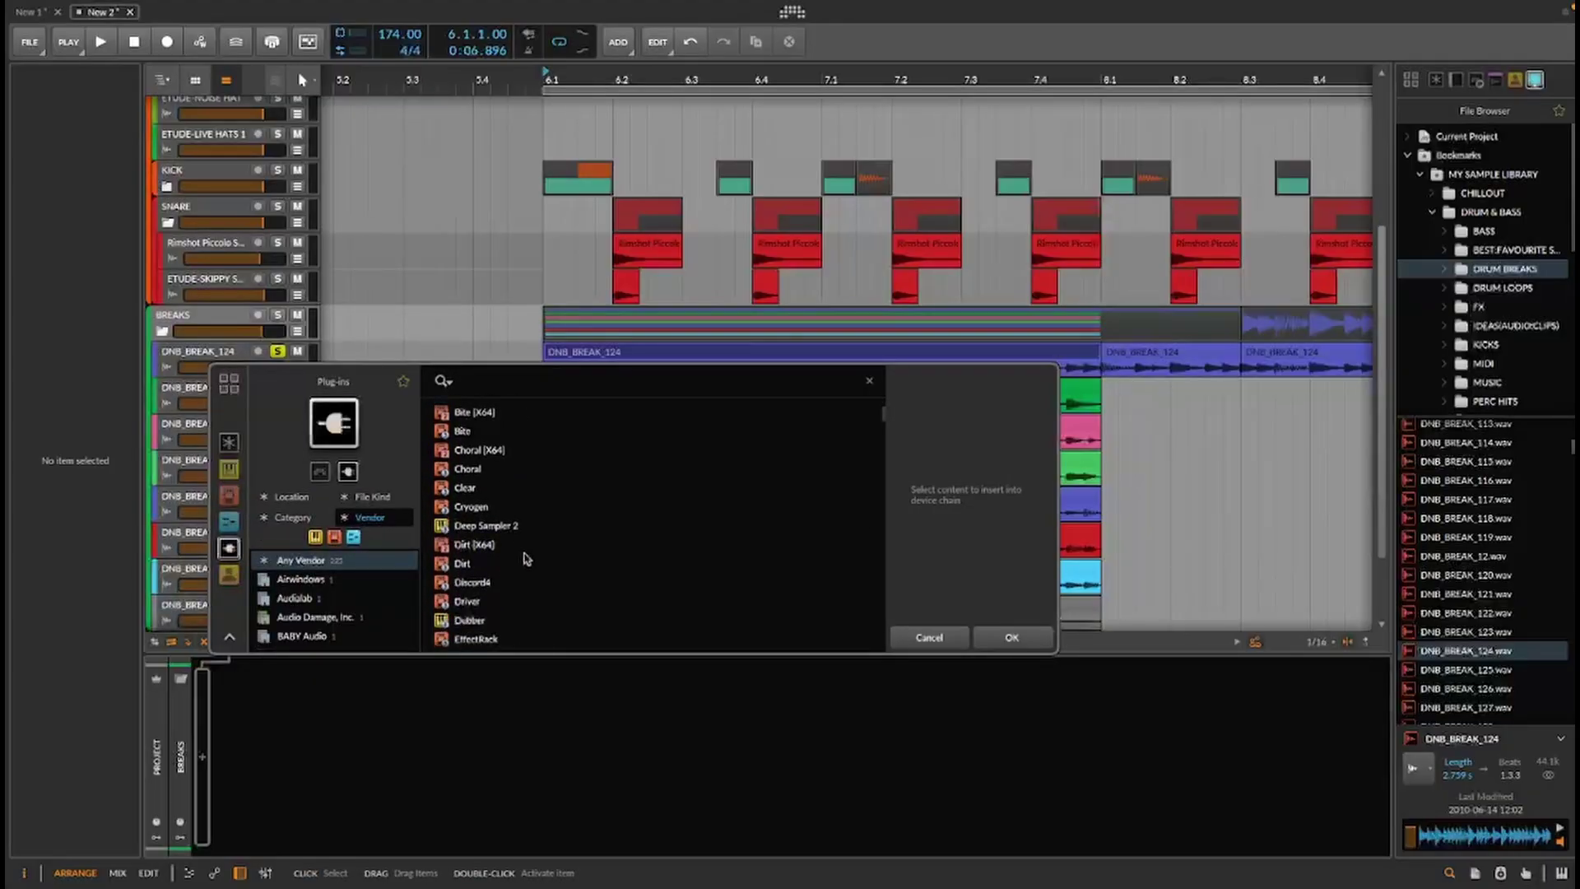
{"action": "scroll", "coordinate": [526, 559], "scroll_direction": "up", "scroll_amount": 3}
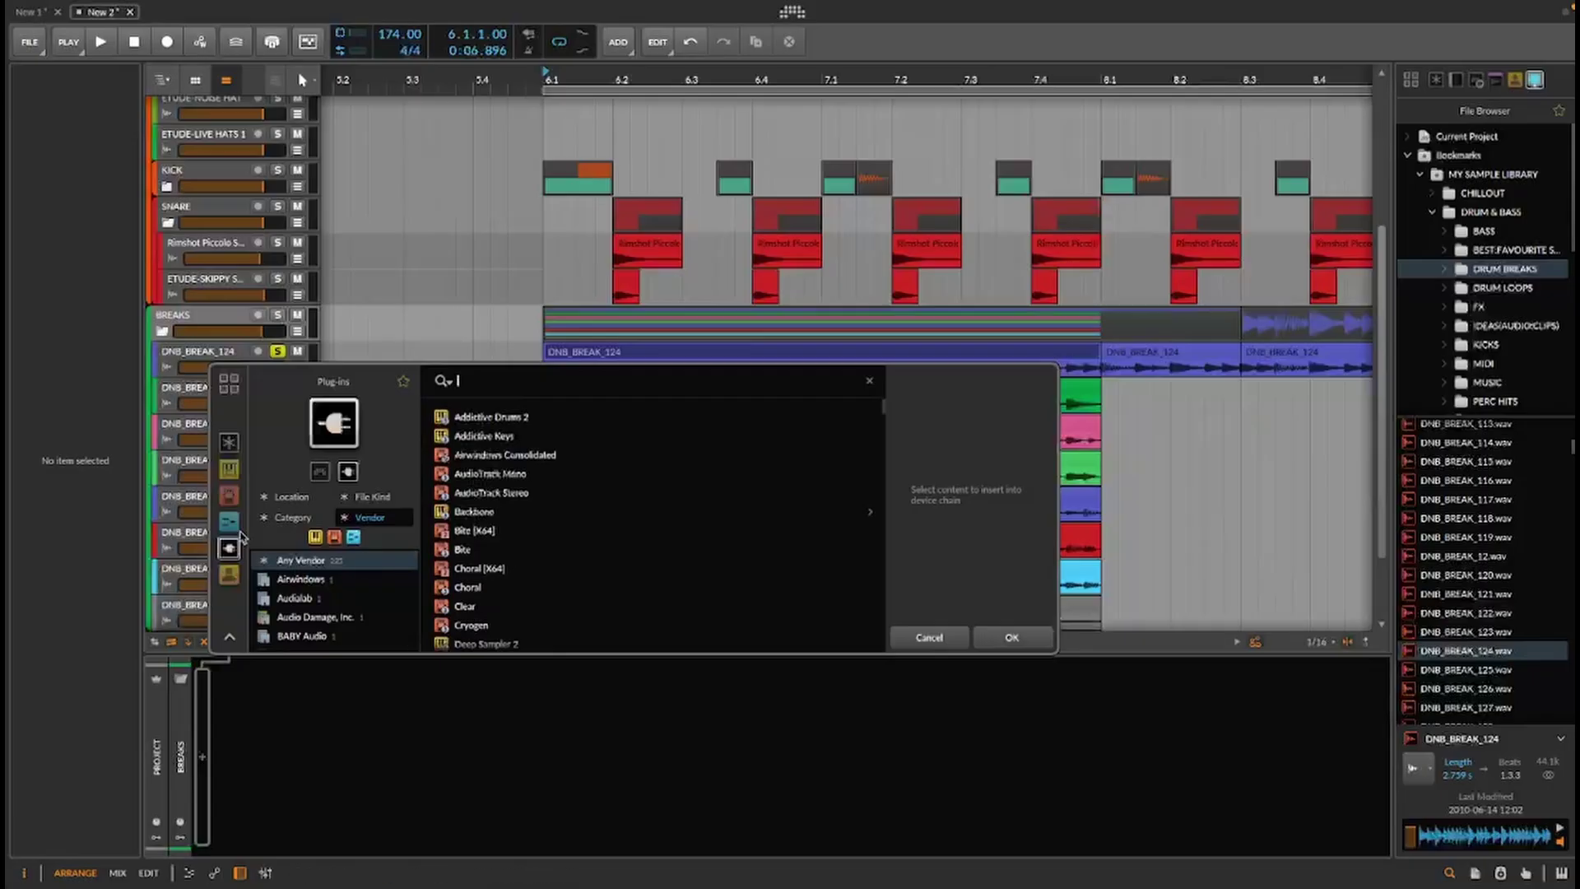
{"action": "left_click", "coordinate": [235, 495]}
{"action": "scroll", "coordinate": [576, 511], "scroll_direction": "down", "scroll_amount": 5}
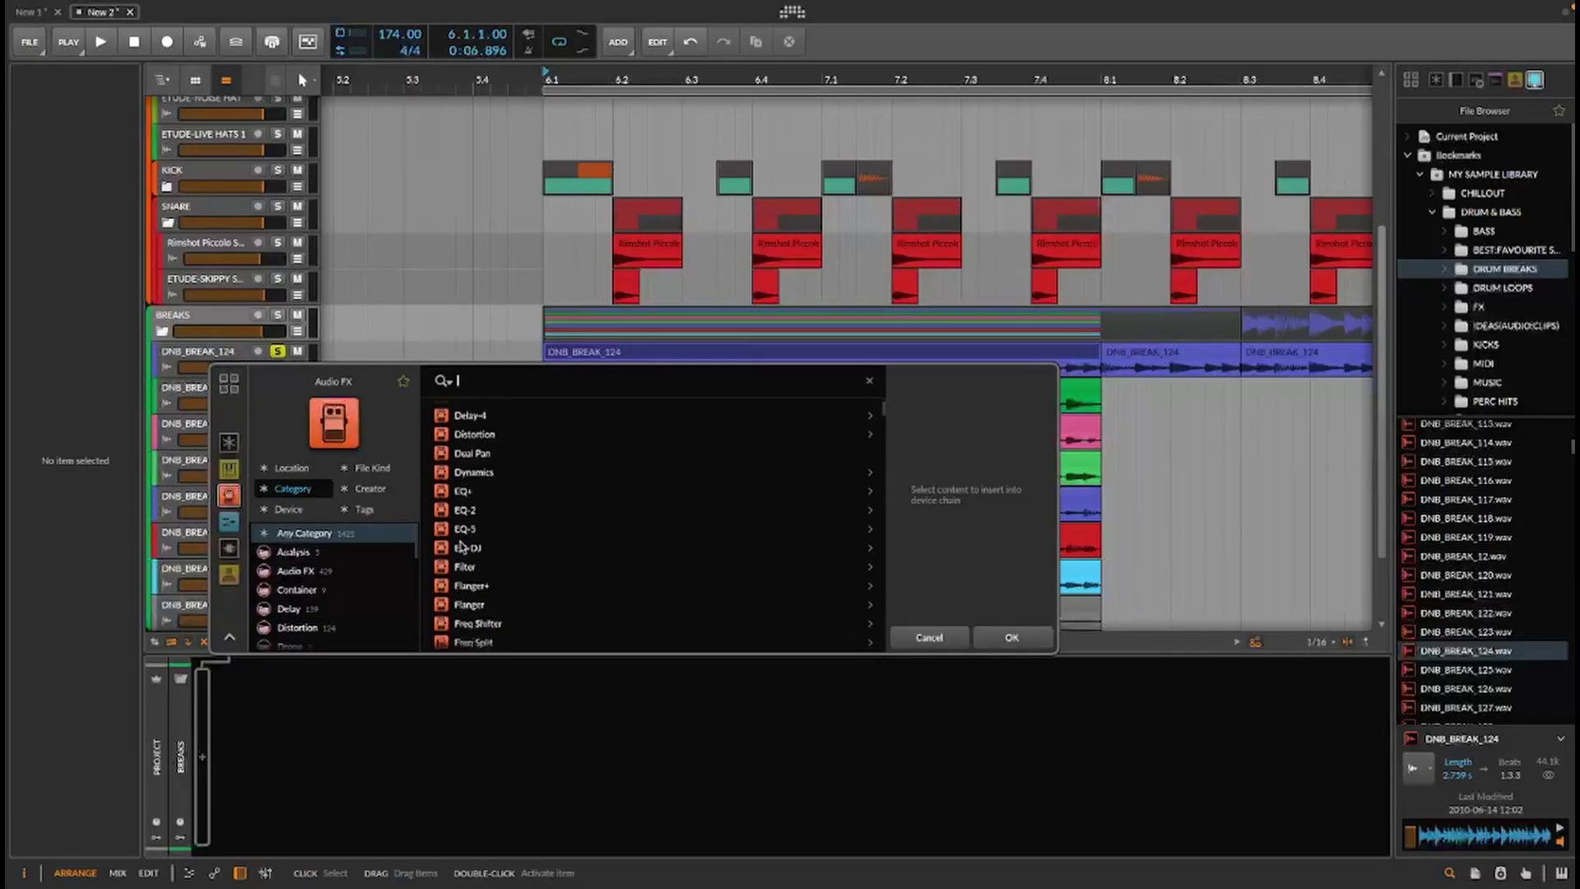
{"action": "left_click", "coordinate": [477, 533]}
{"action": "left_click", "coordinate": [1025, 643]}
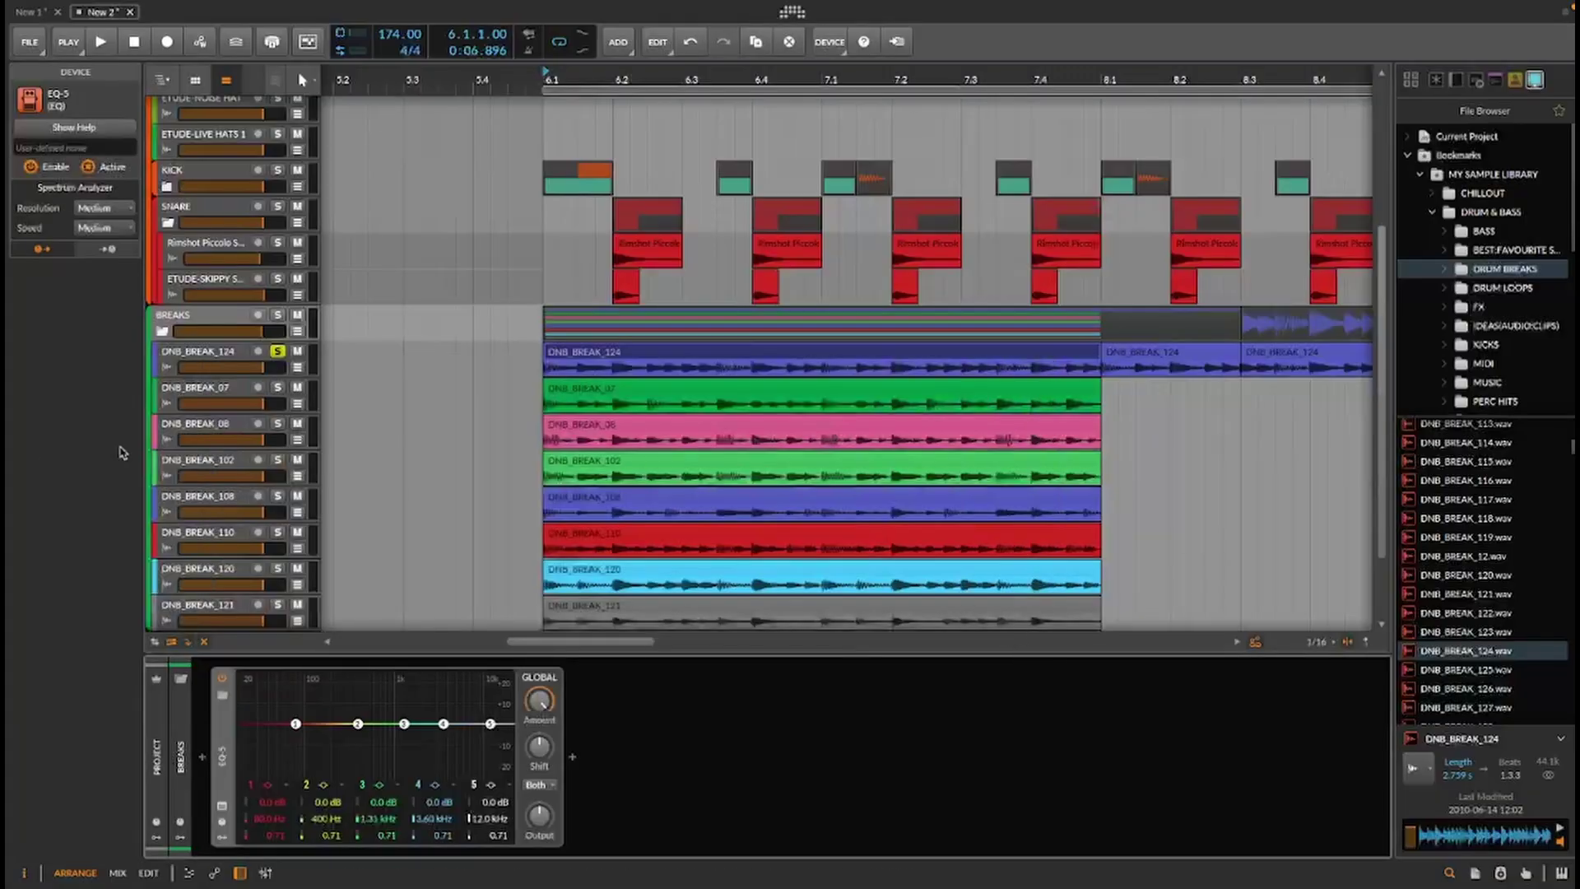
Make band 1 of the BREAKS EQ-5 a low cut at 150 Hz with Q 0.62 during playback
{"action": "left_click", "coordinate": [279, 794]}
{"action": "left_click", "coordinate": [299, 820]}
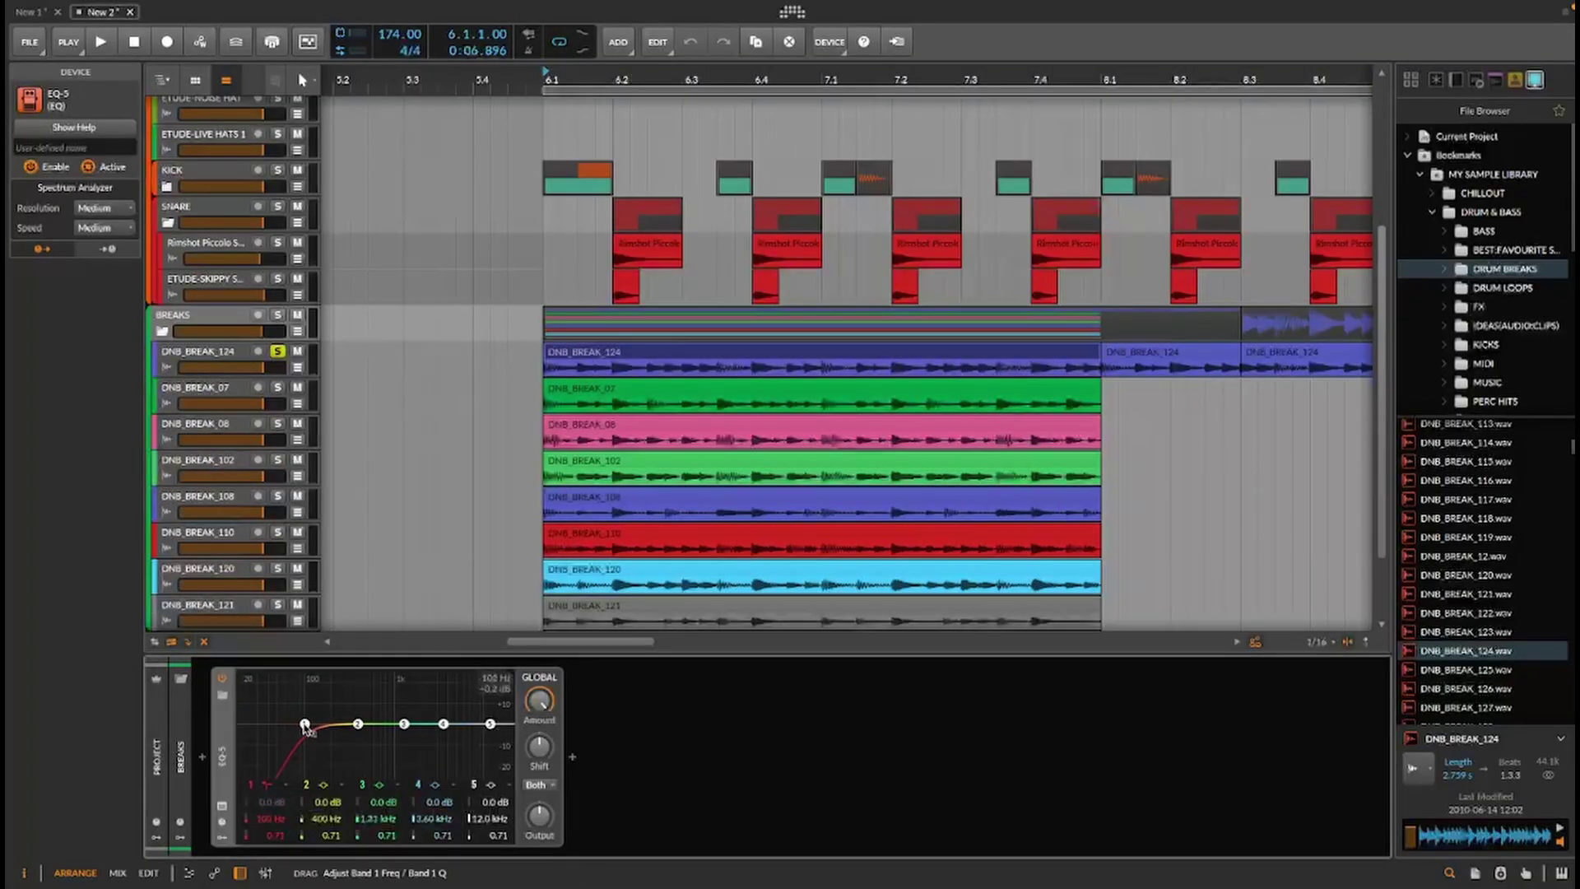
{"action": "key", "text": "space"}
{"action": "left_click_drag", "start_coordinate": [403, 724], "coordinate": [317, 744]}
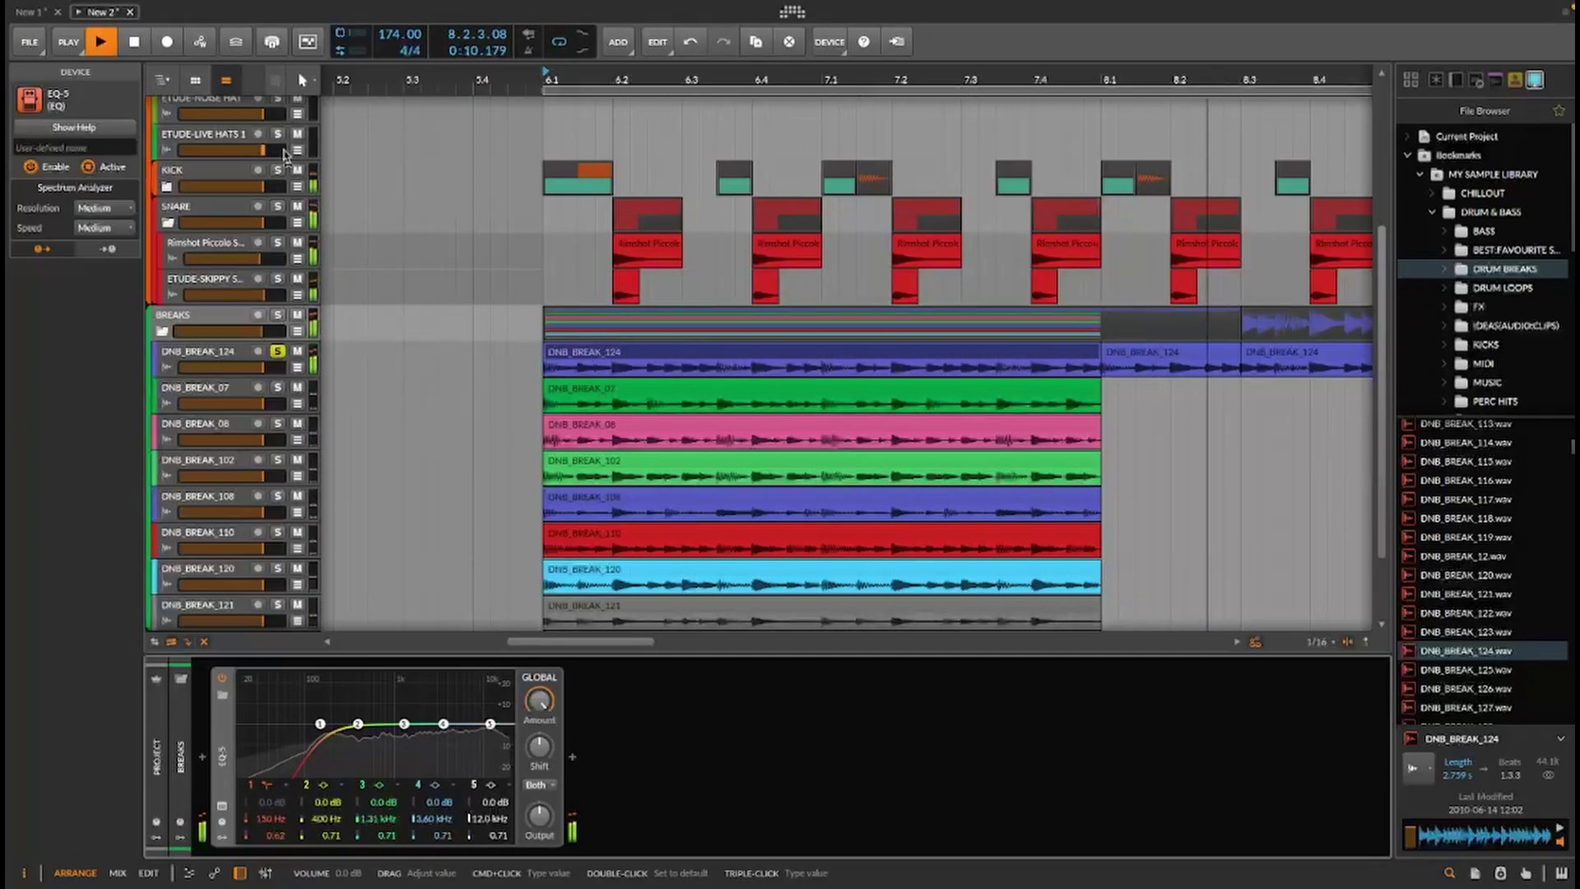
{"action": "key", "text": "space"}
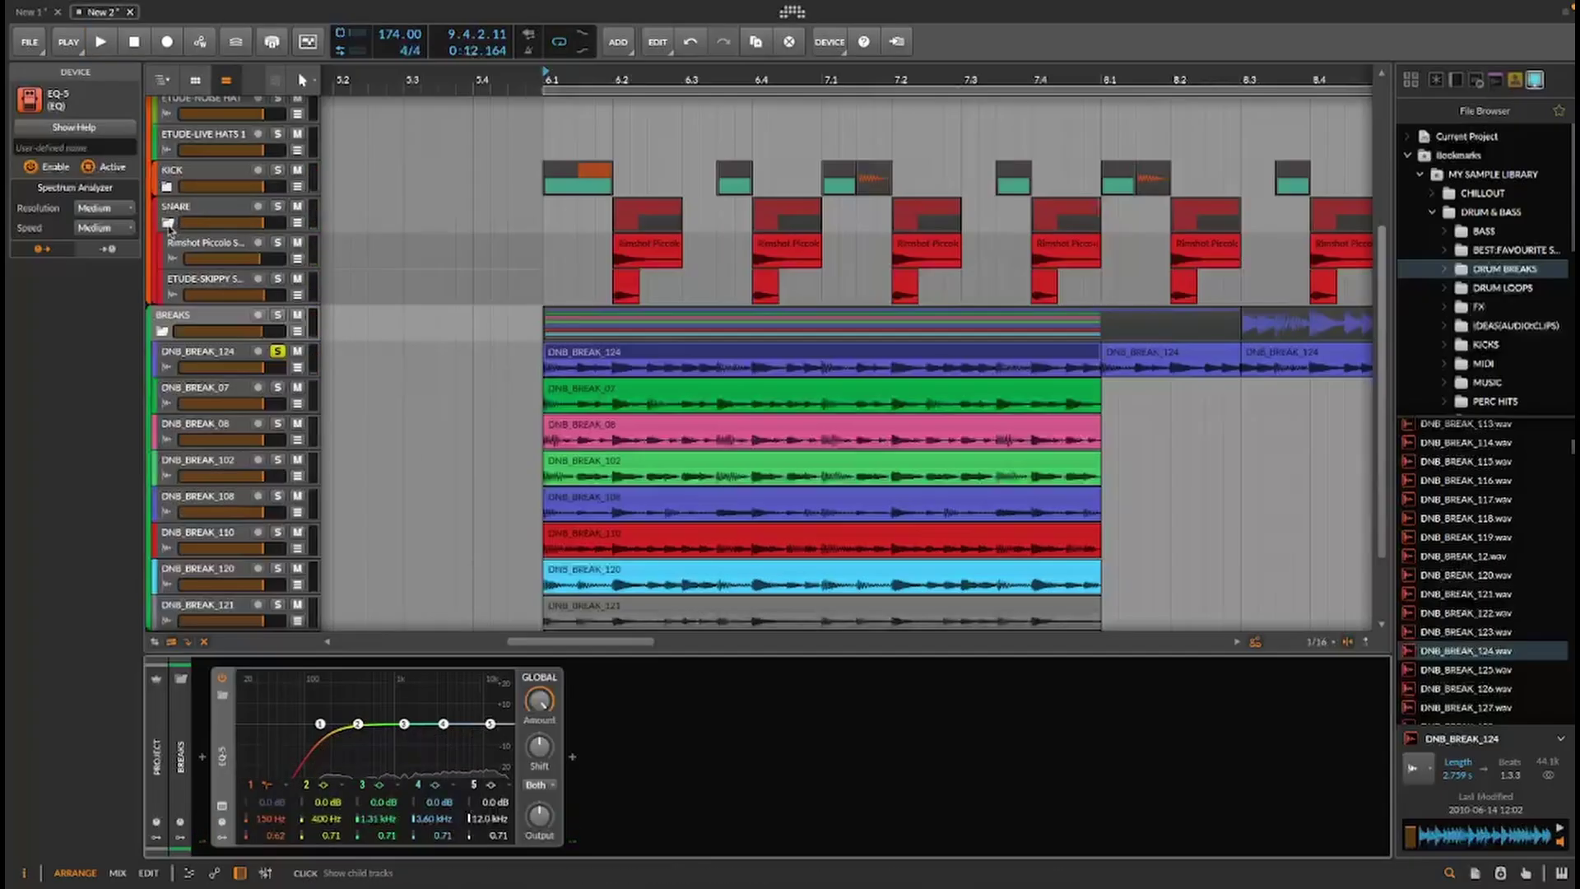
Collapse the SNARE group, solo KICK and SNARE alongside DNB_BREAK_124, and play them together from bar 6
{"action": "left_click", "coordinate": [169, 224]}
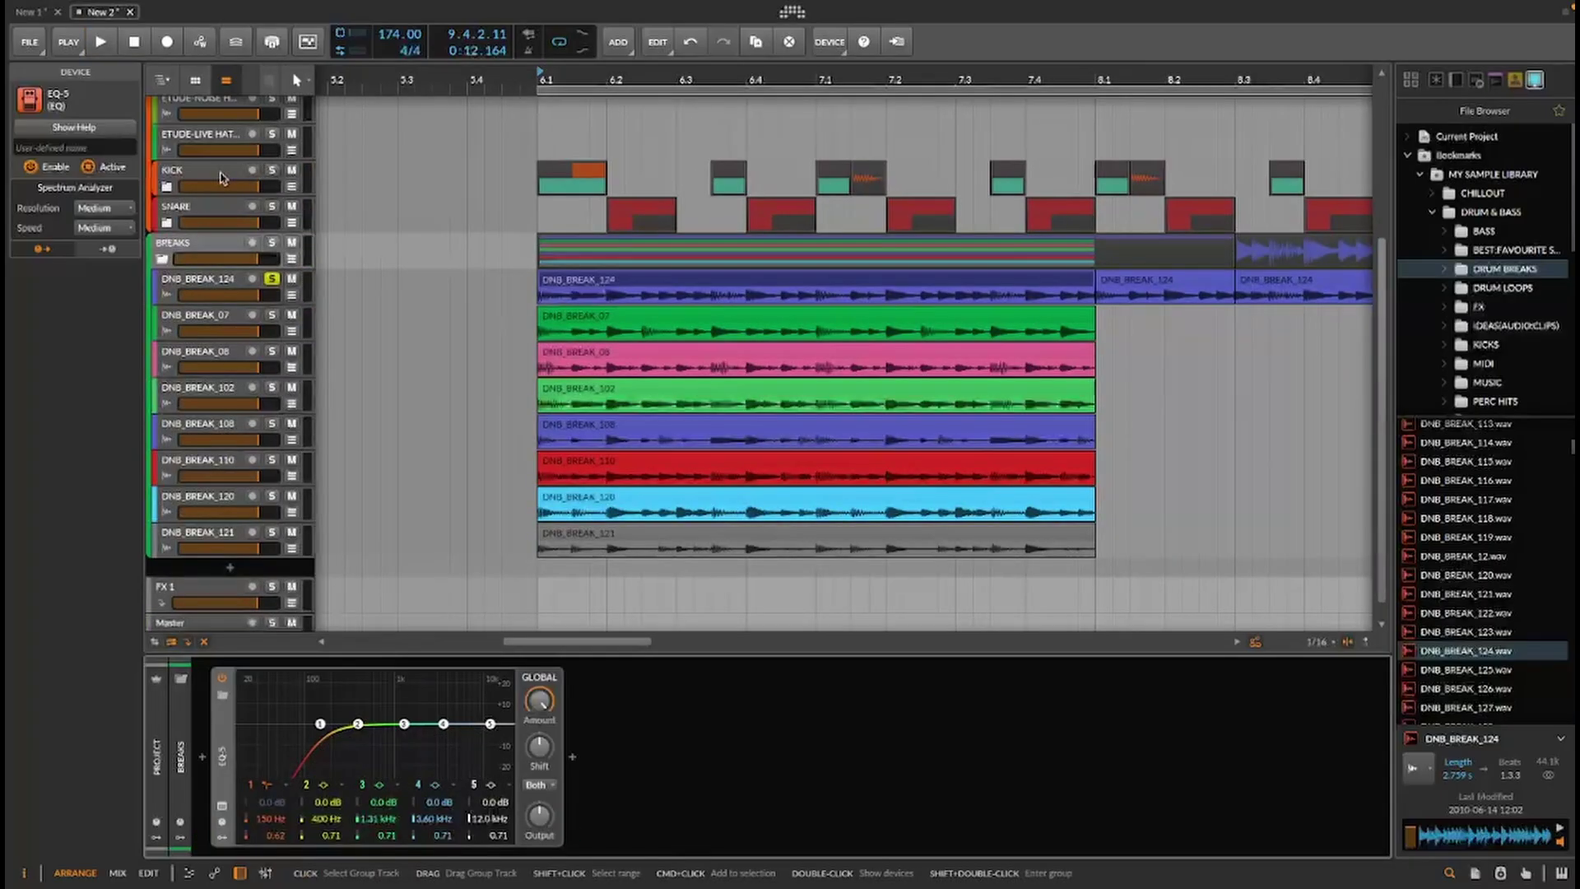
{"action": "left_click", "coordinate": [222, 178]}
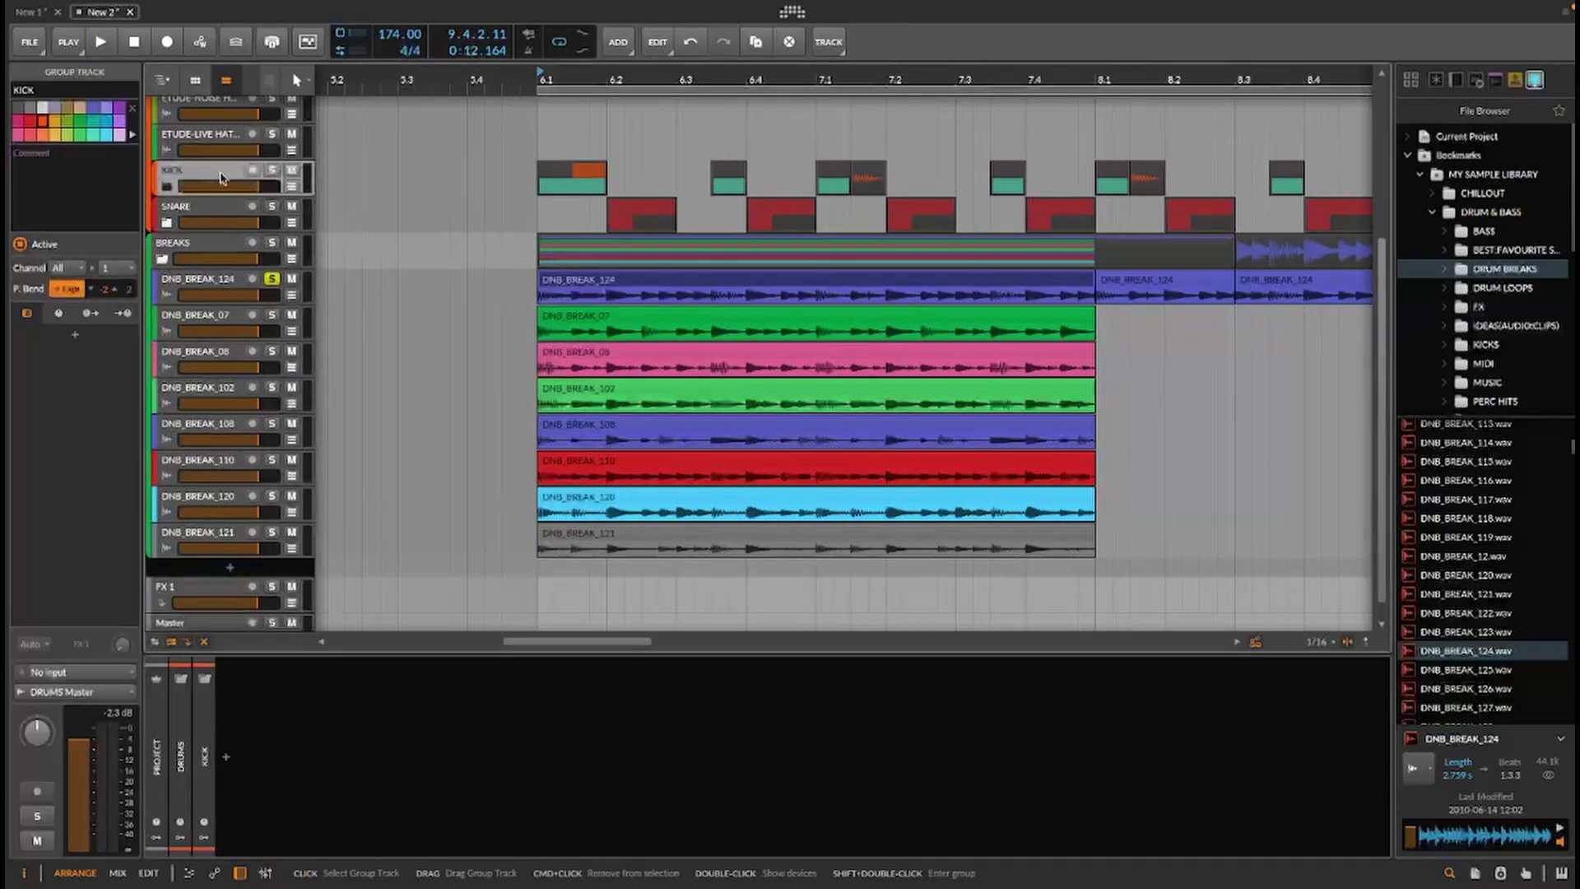
{"action": "left_click", "coordinate": [271, 170]}
{"action": "key", "text": "space"}
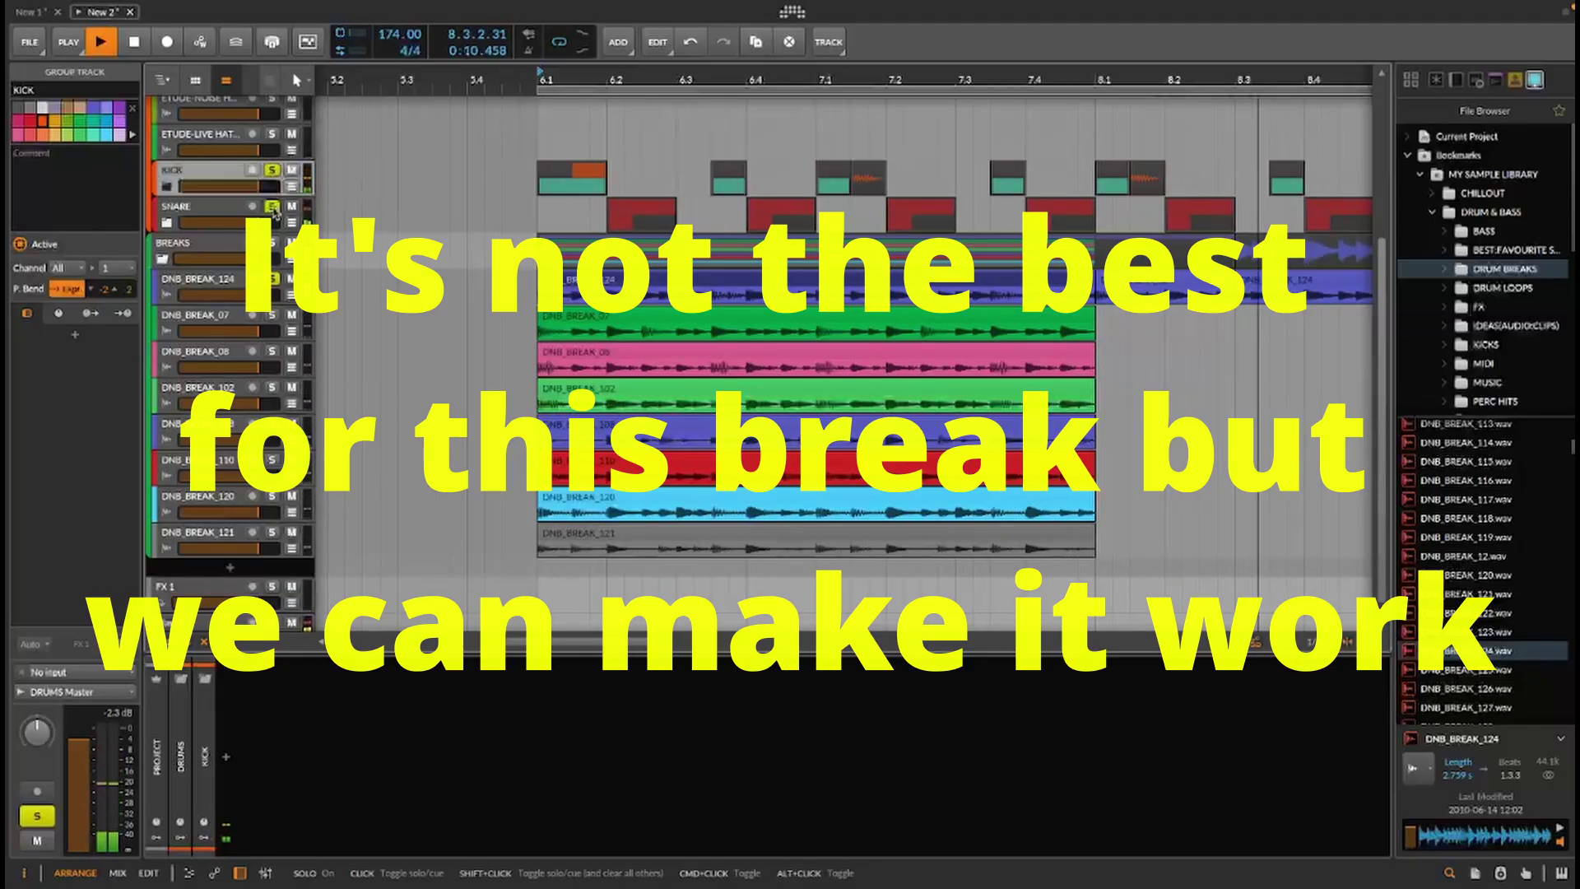
{"action": "left_click_drag", "start_coordinate": [617, 80], "coordinate": [612, 113]}
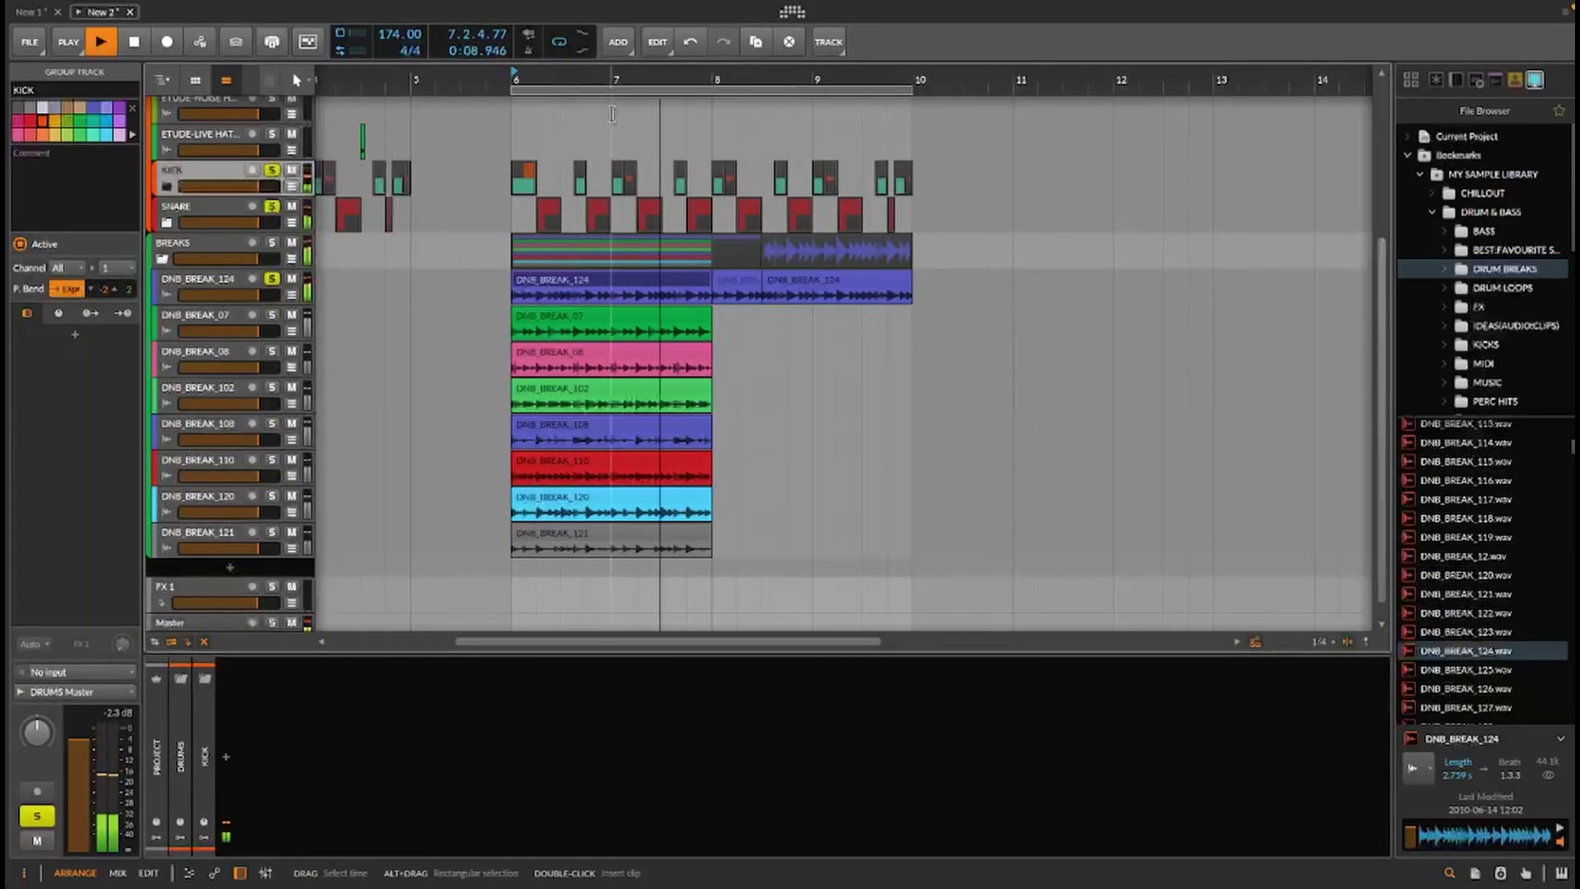
Set the low cut on the BREAKS group's EQ-5 to 184 Hz with Q 0.60 during playback
{"action": "left_click", "coordinate": [214, 293]}
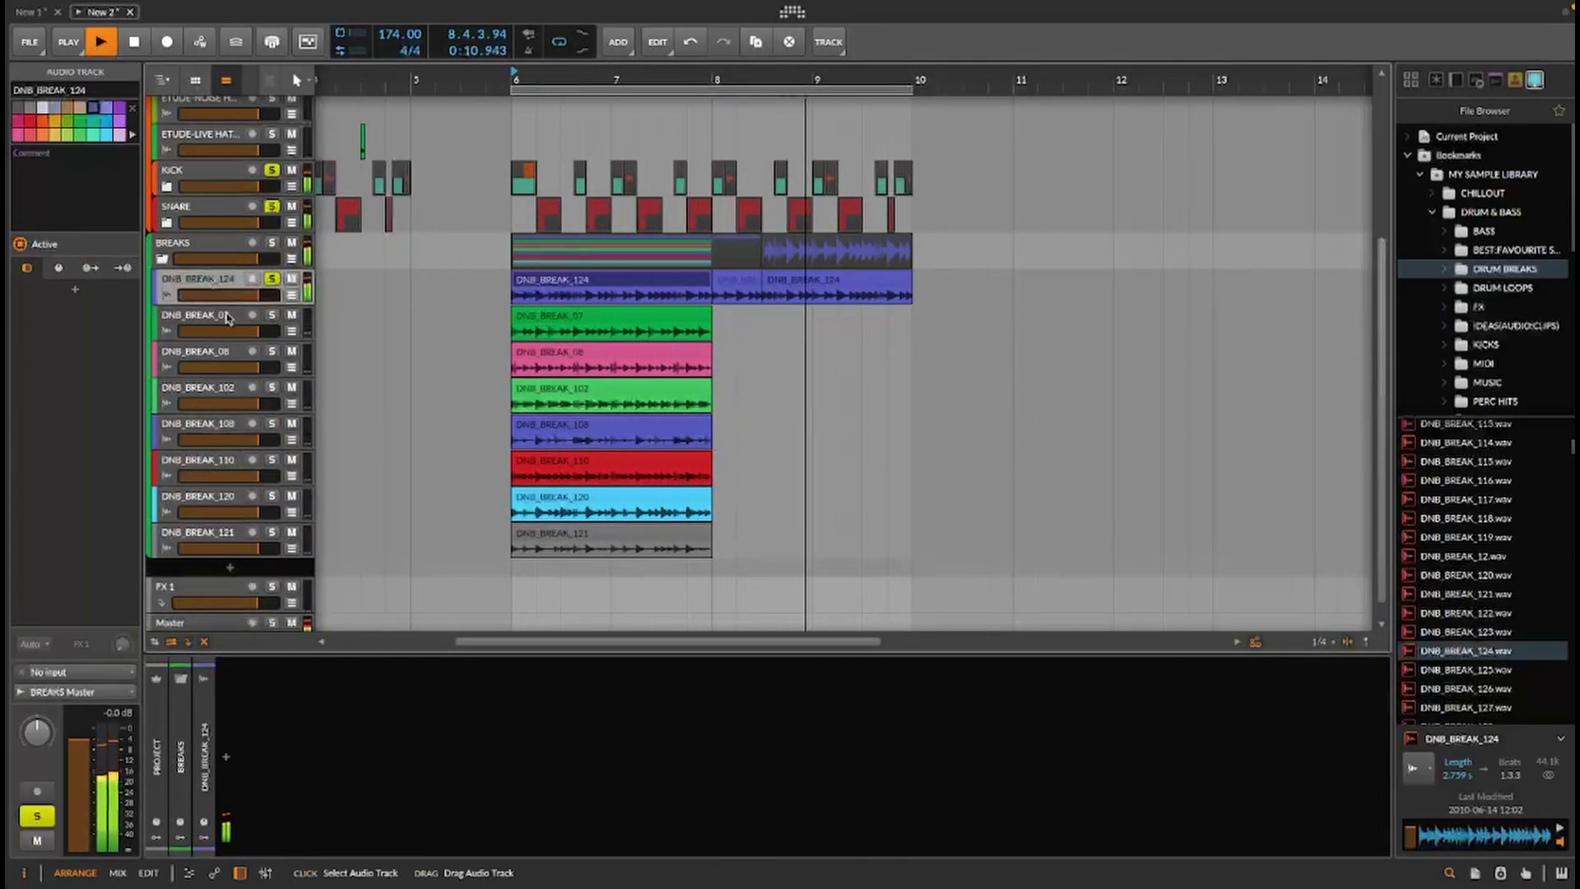
{"action": "left_click", "coordinate": [202, 247]}
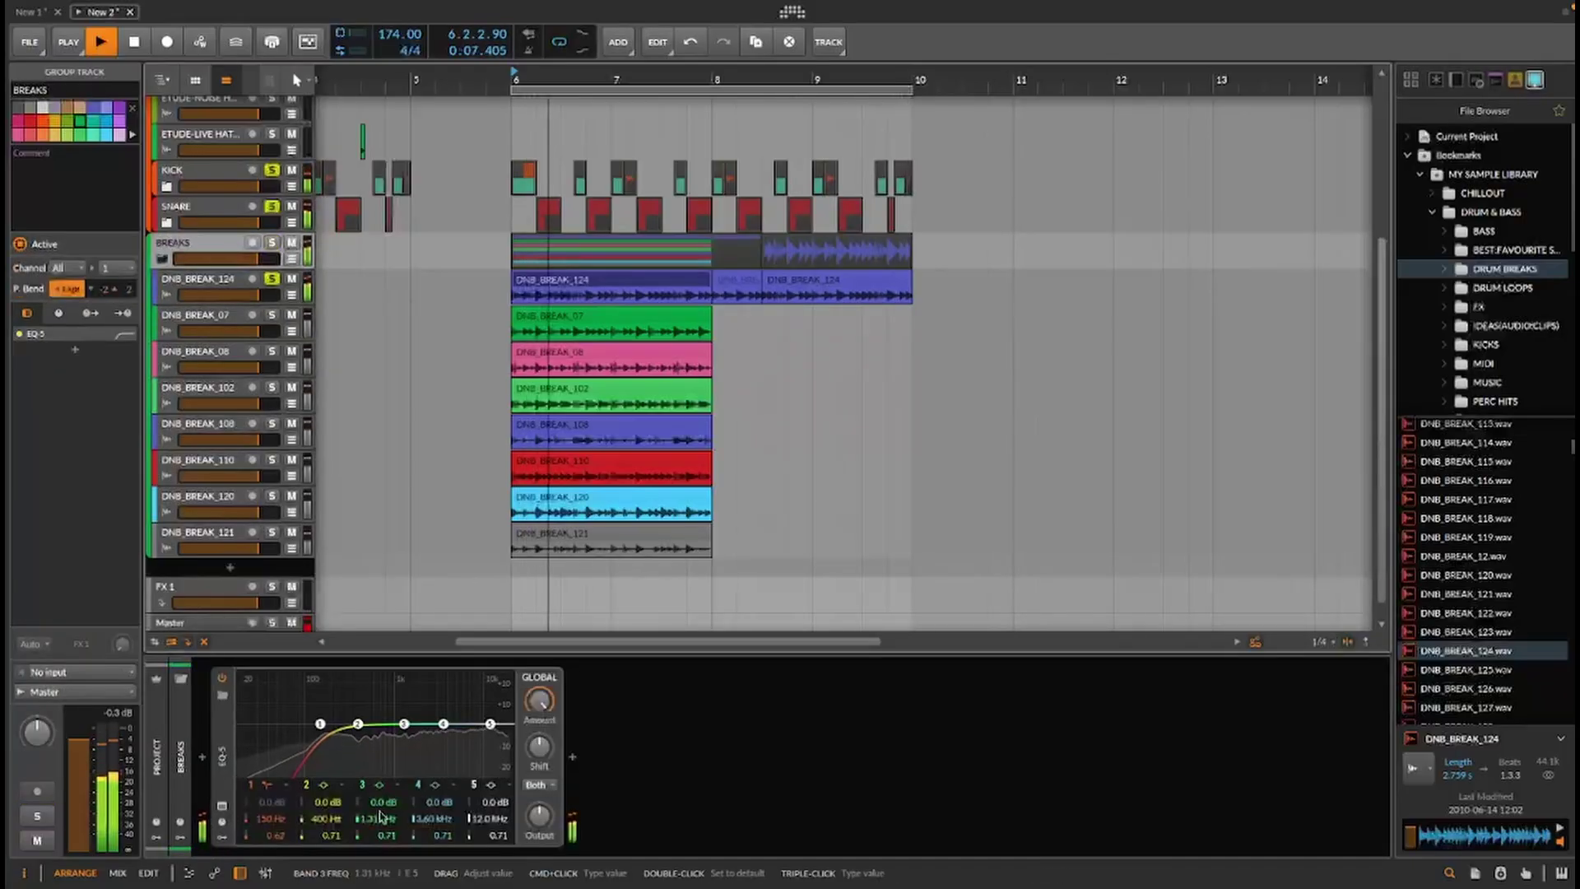
{"action": "left_click_drag", "start_coordinate": [320, 723], "coordinate": [328, 726]}
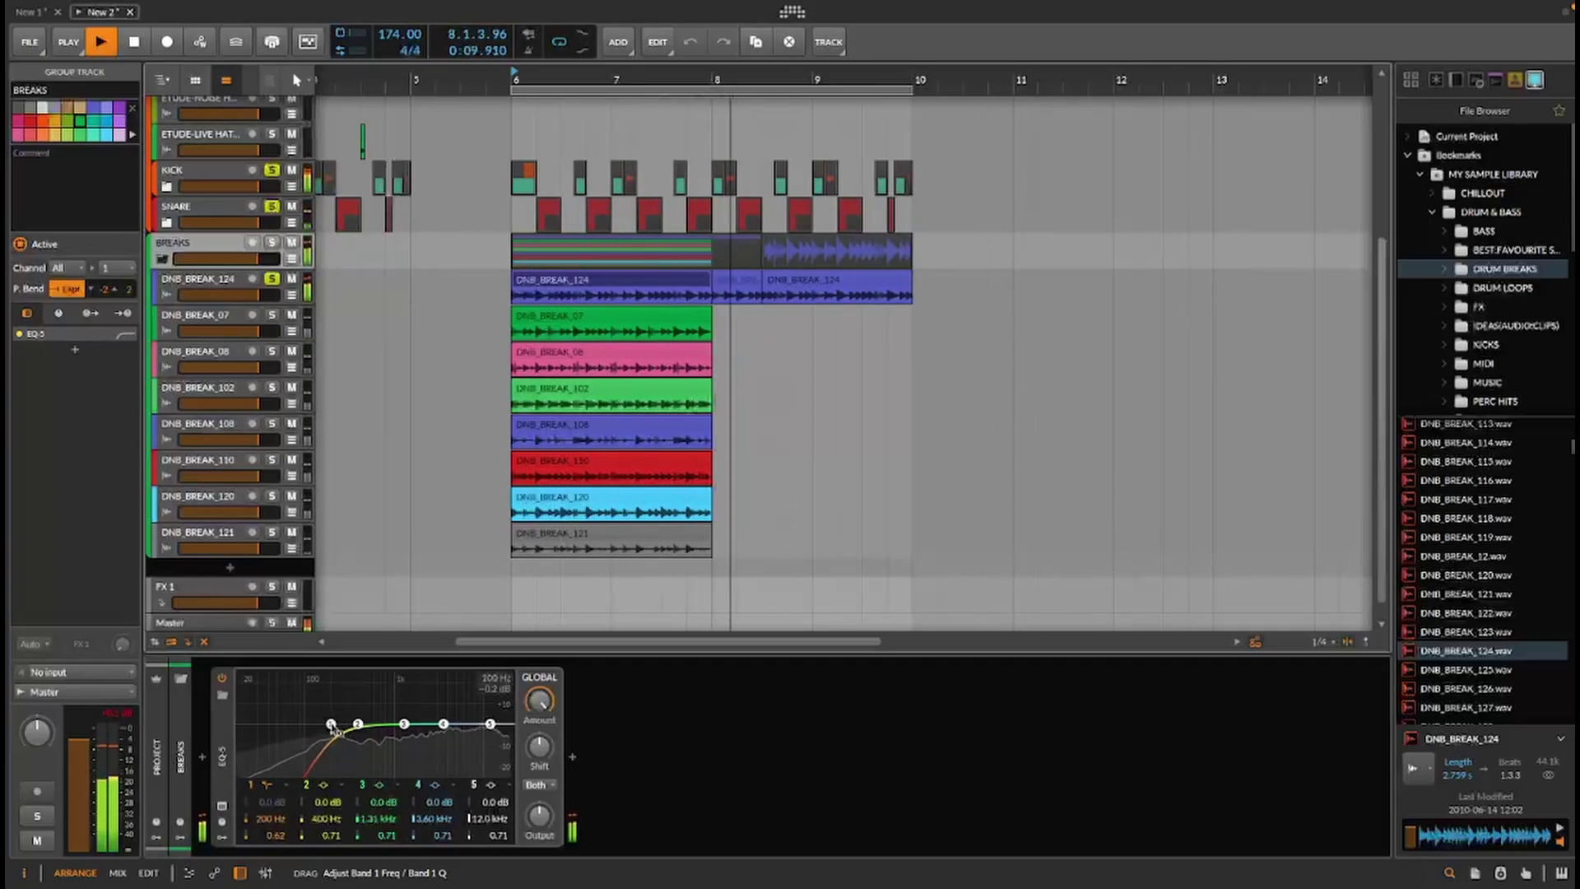
{"action": "left_click_drag", "start_coordinate": [332, 725], "coordinate": [328, 727]}
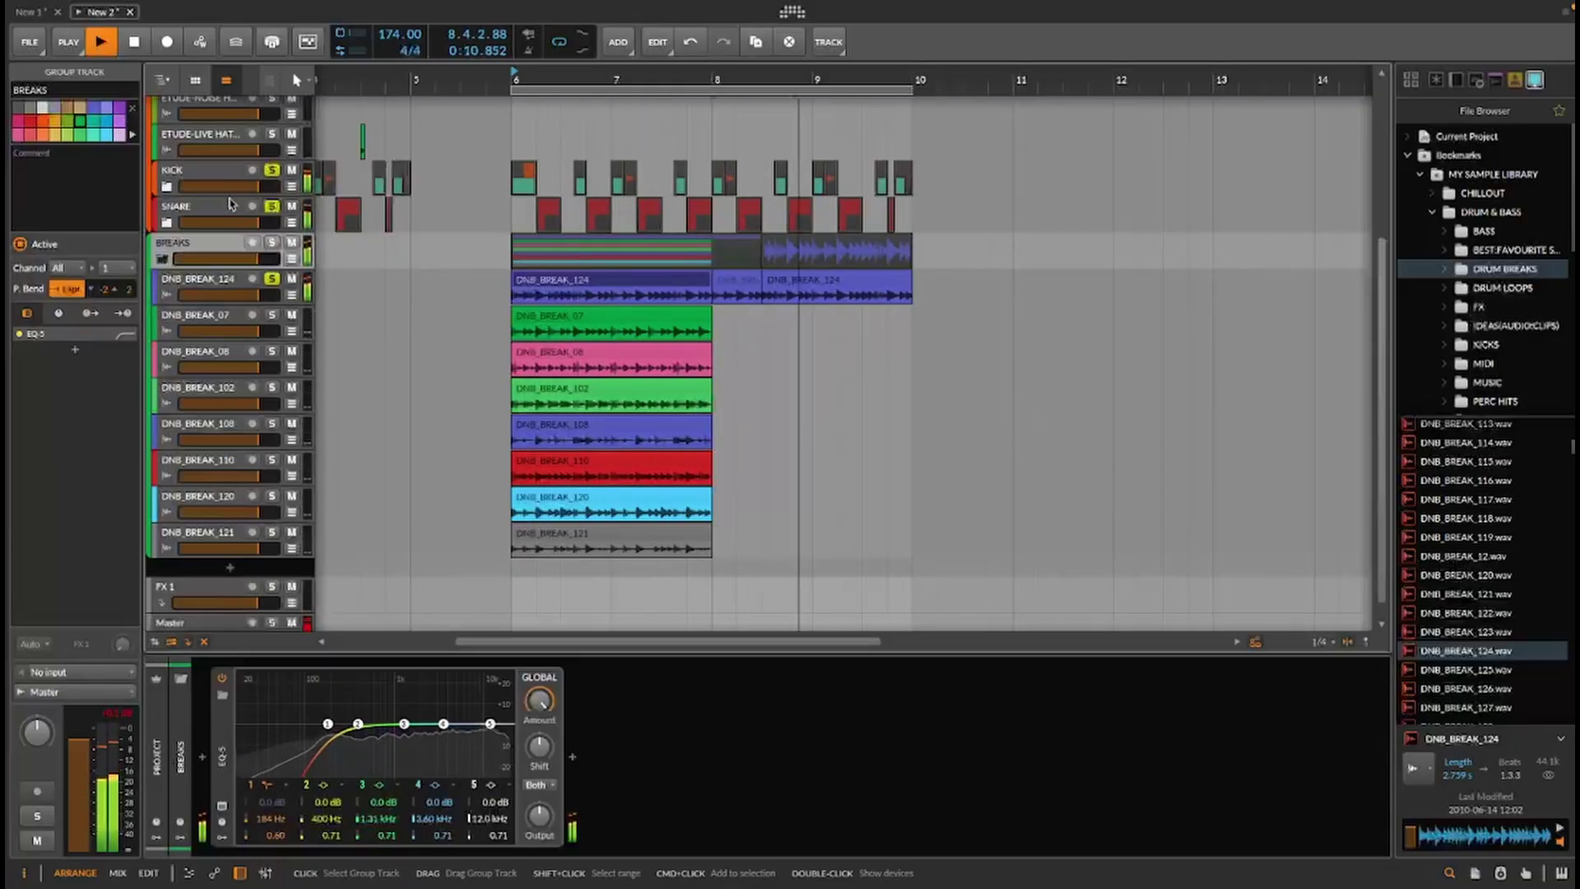
{"action": "key", "text": "space"}
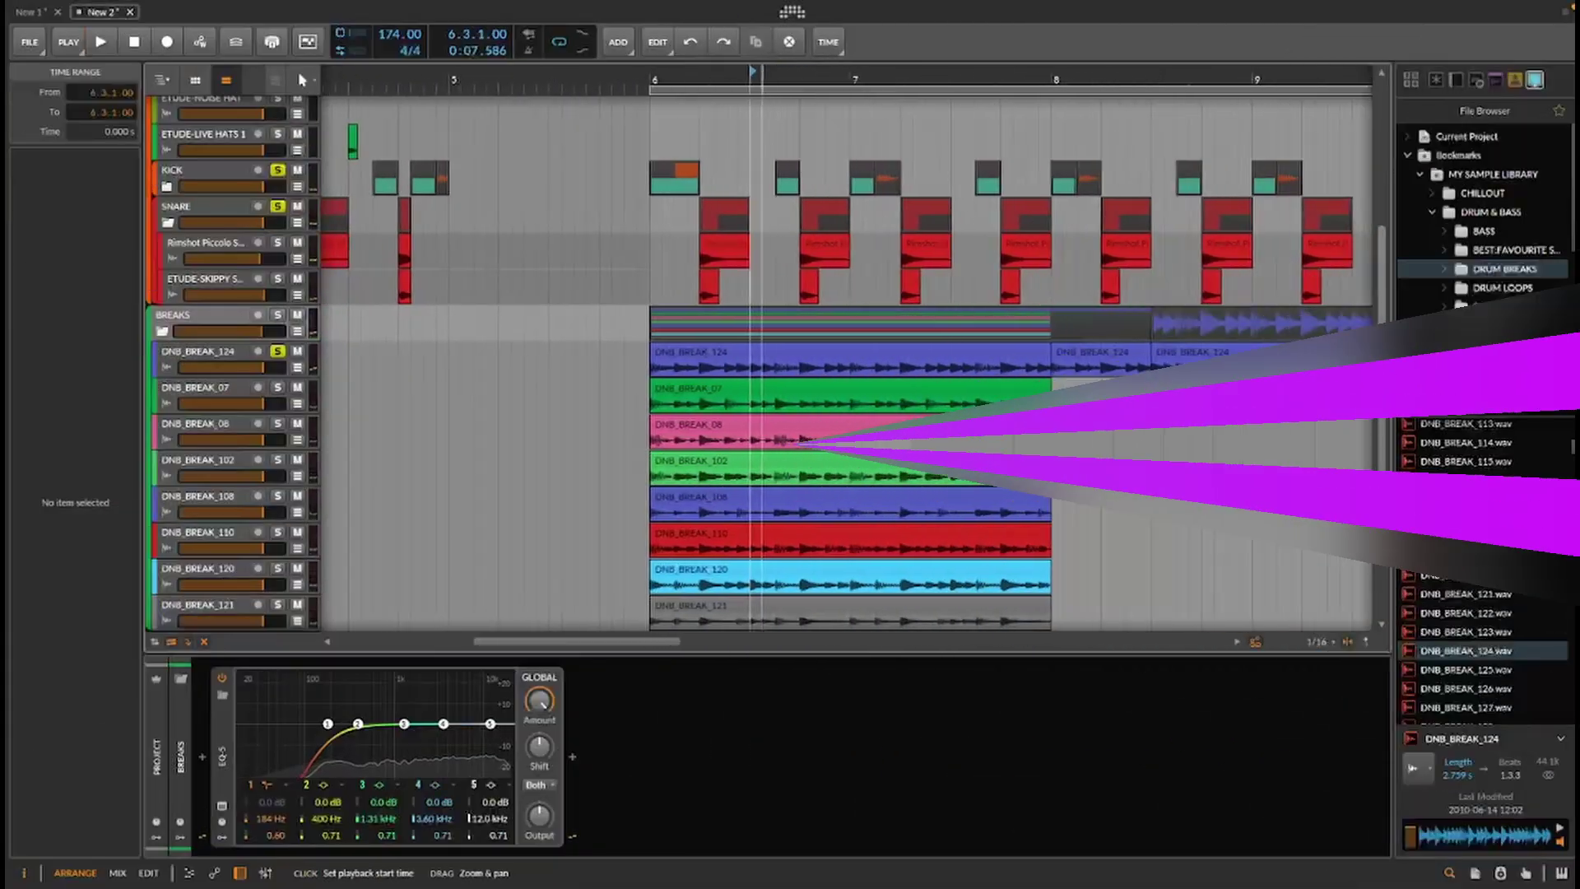
Shorten the Rimshot Piccolo clips from 6.2 to bar 10 to 0.0.2.00 and check the new clip end at 6.2
{"action": "left_click_drag", "start_coordinate": [758, 80], "coordinate": [1204, 132]}
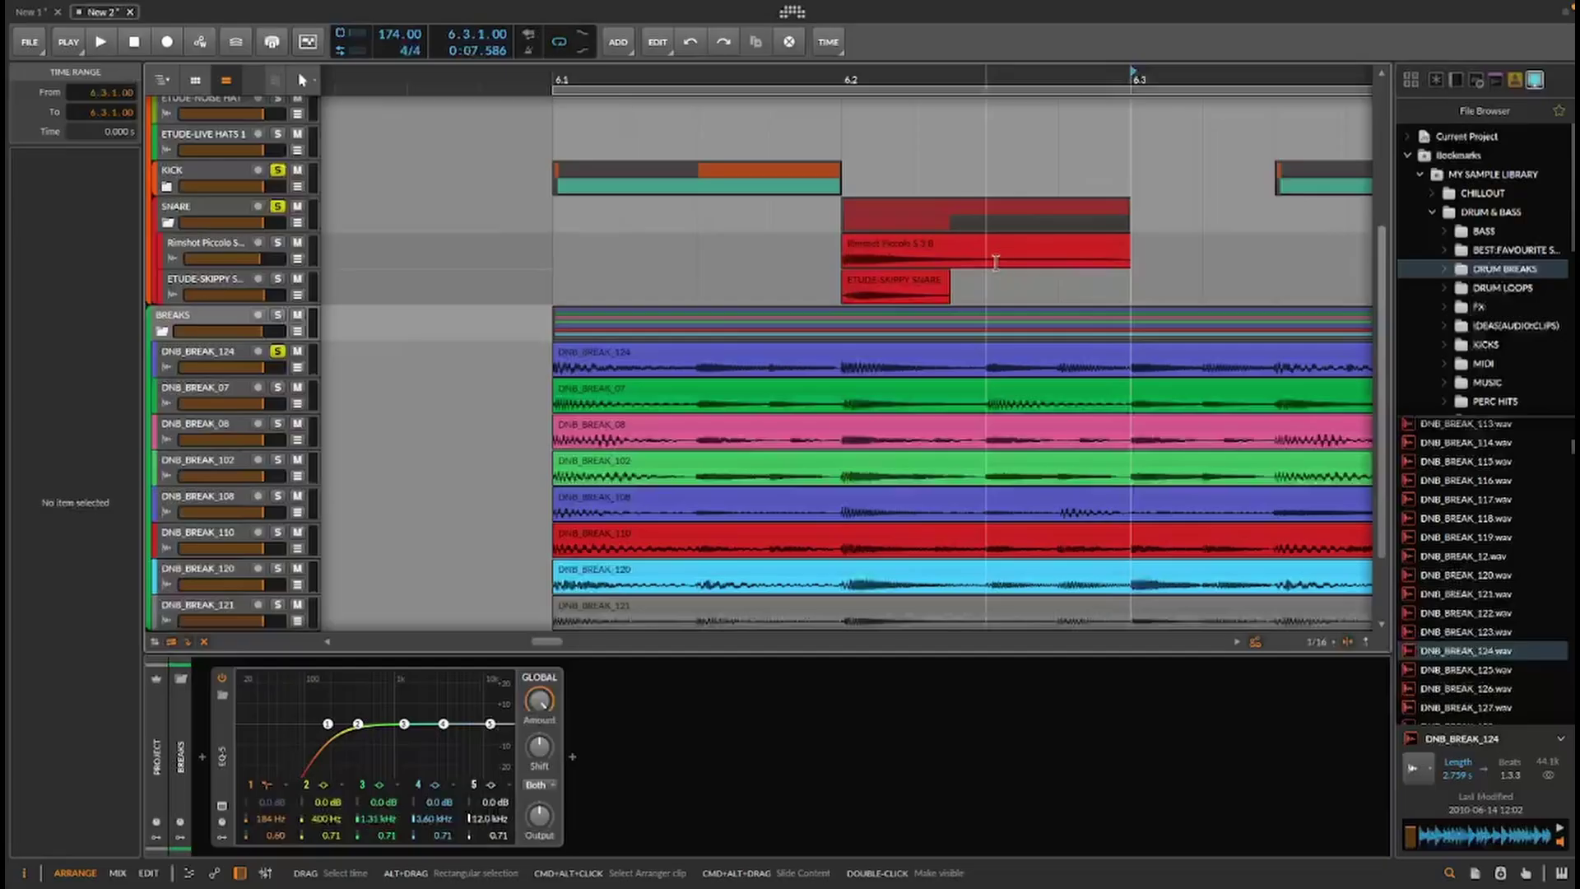
{"action": "left_click_drag", "start_coordinate": [980, 72], "coordinate": [766, 13]}
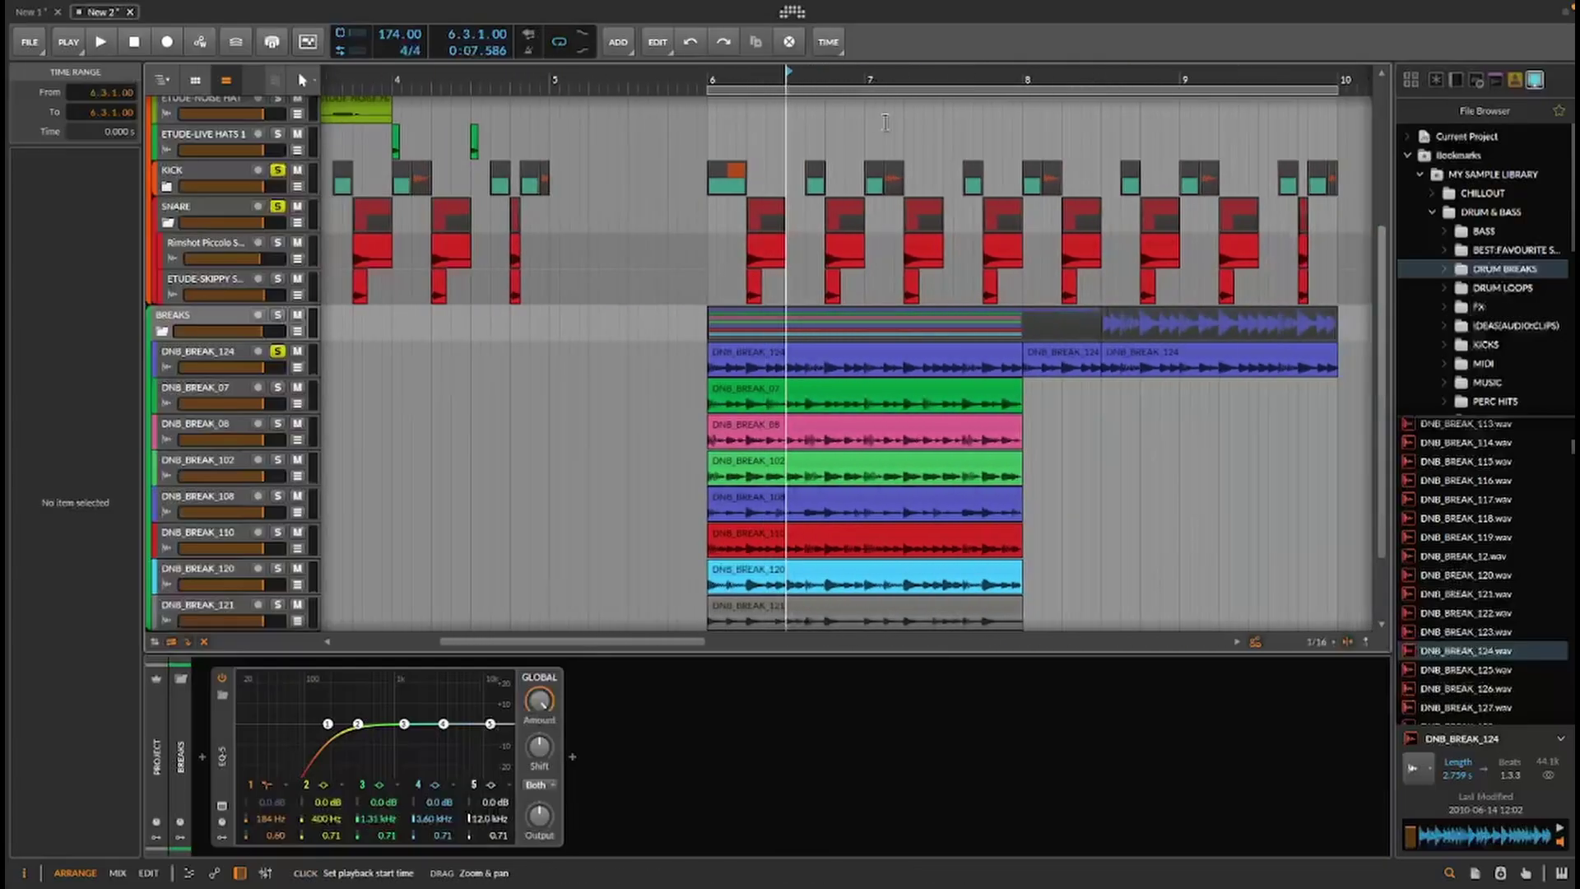
{"action": "left_click_drag", "start_coordinate": [1273, 247], "coordinate": [746, 249]}
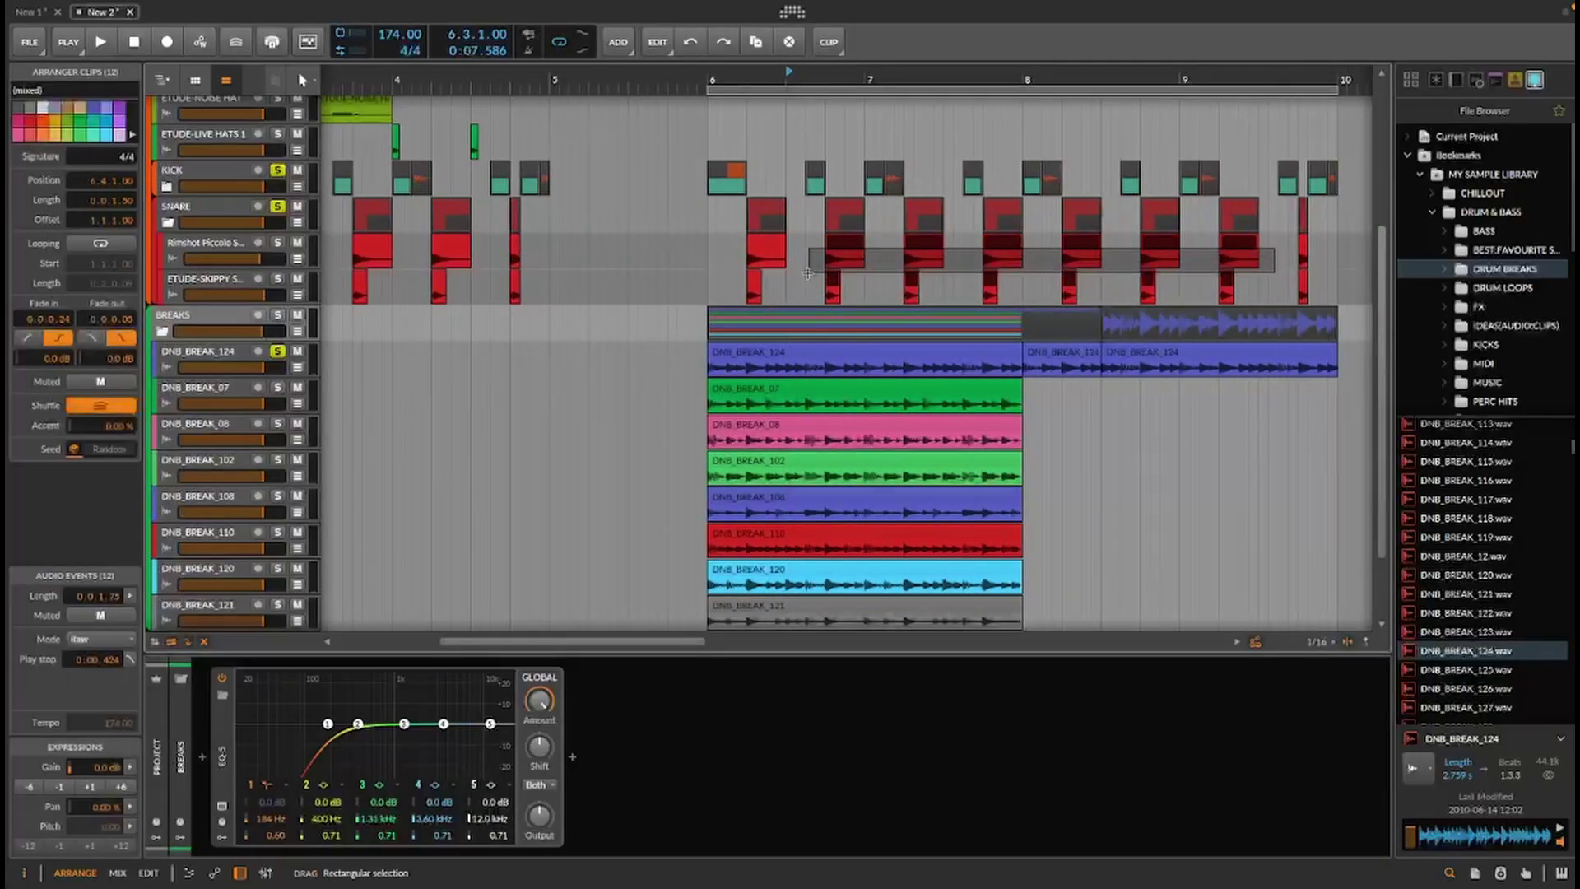
{"action": "left_click_drag", "start_coordinate": [782, 244], "coordinate": [740, 278]}
{"action": "left_click_drag", "start_coordinate": [758, 280], "coordinate": [739, 280]}
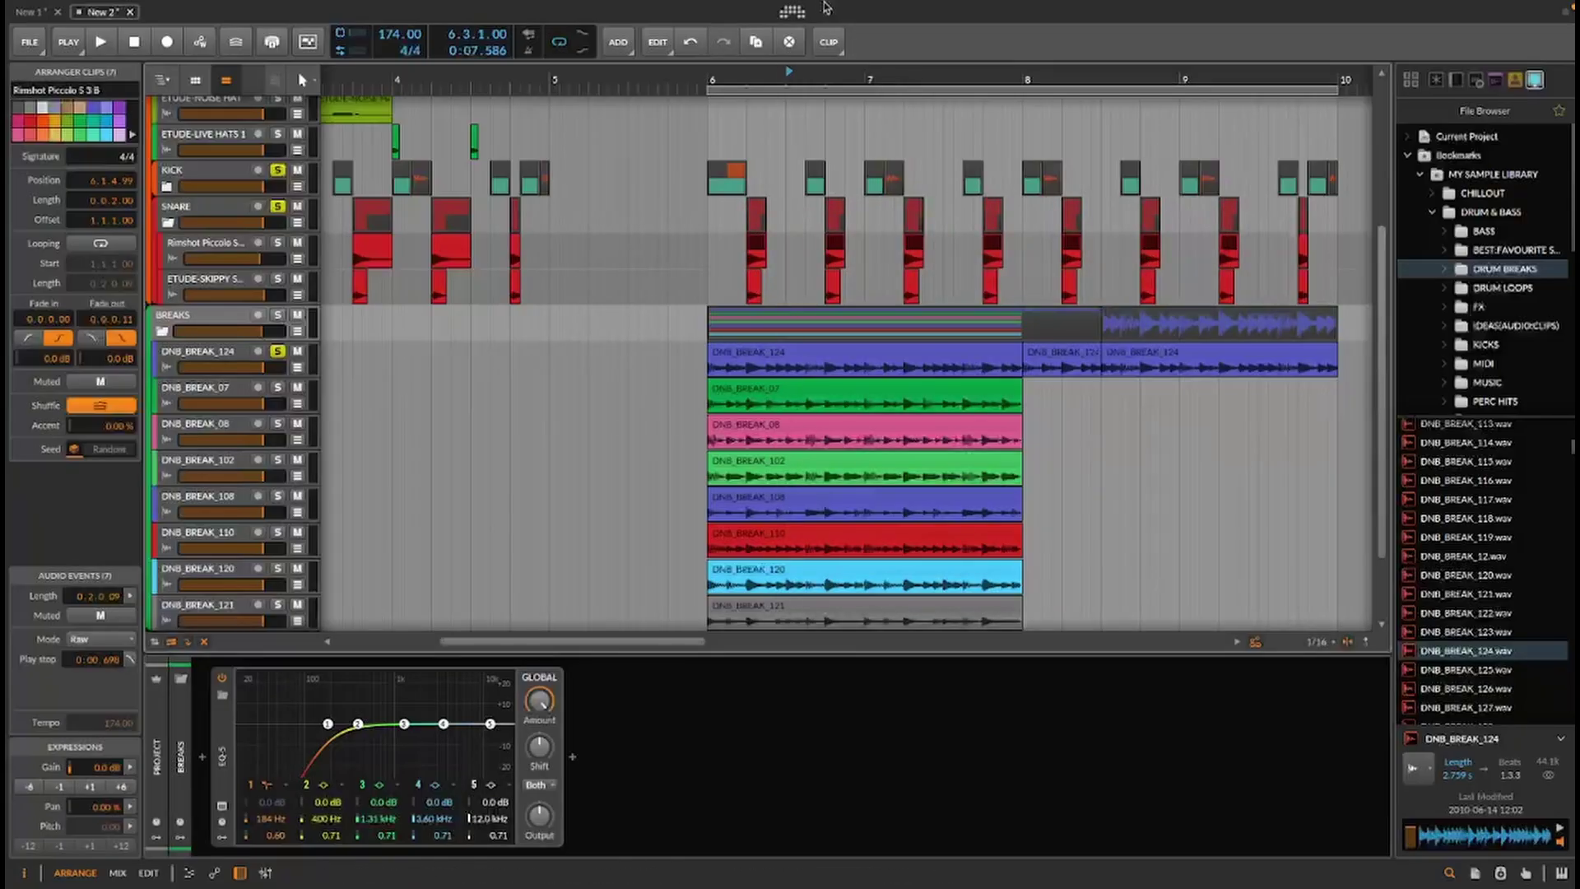
{"action": "left_click_drag", "start_coordinate": [755, 77], "coordinate": [1164, 219]}
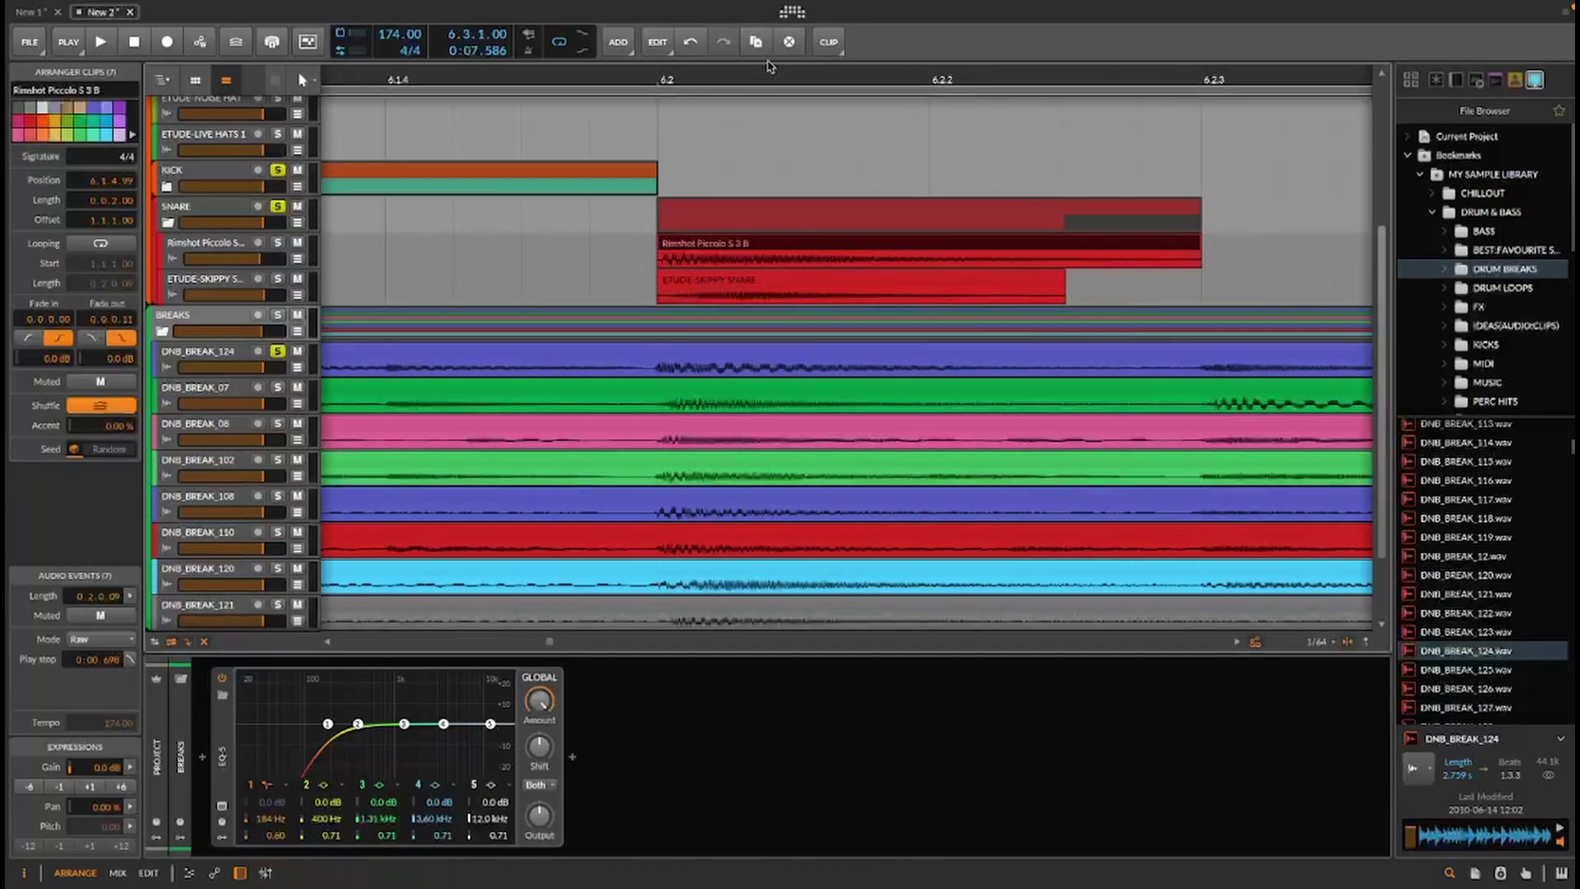
{"action": "left_click_drag", "start_coordinate": [760, 77], "coordinate": [530, 17]}
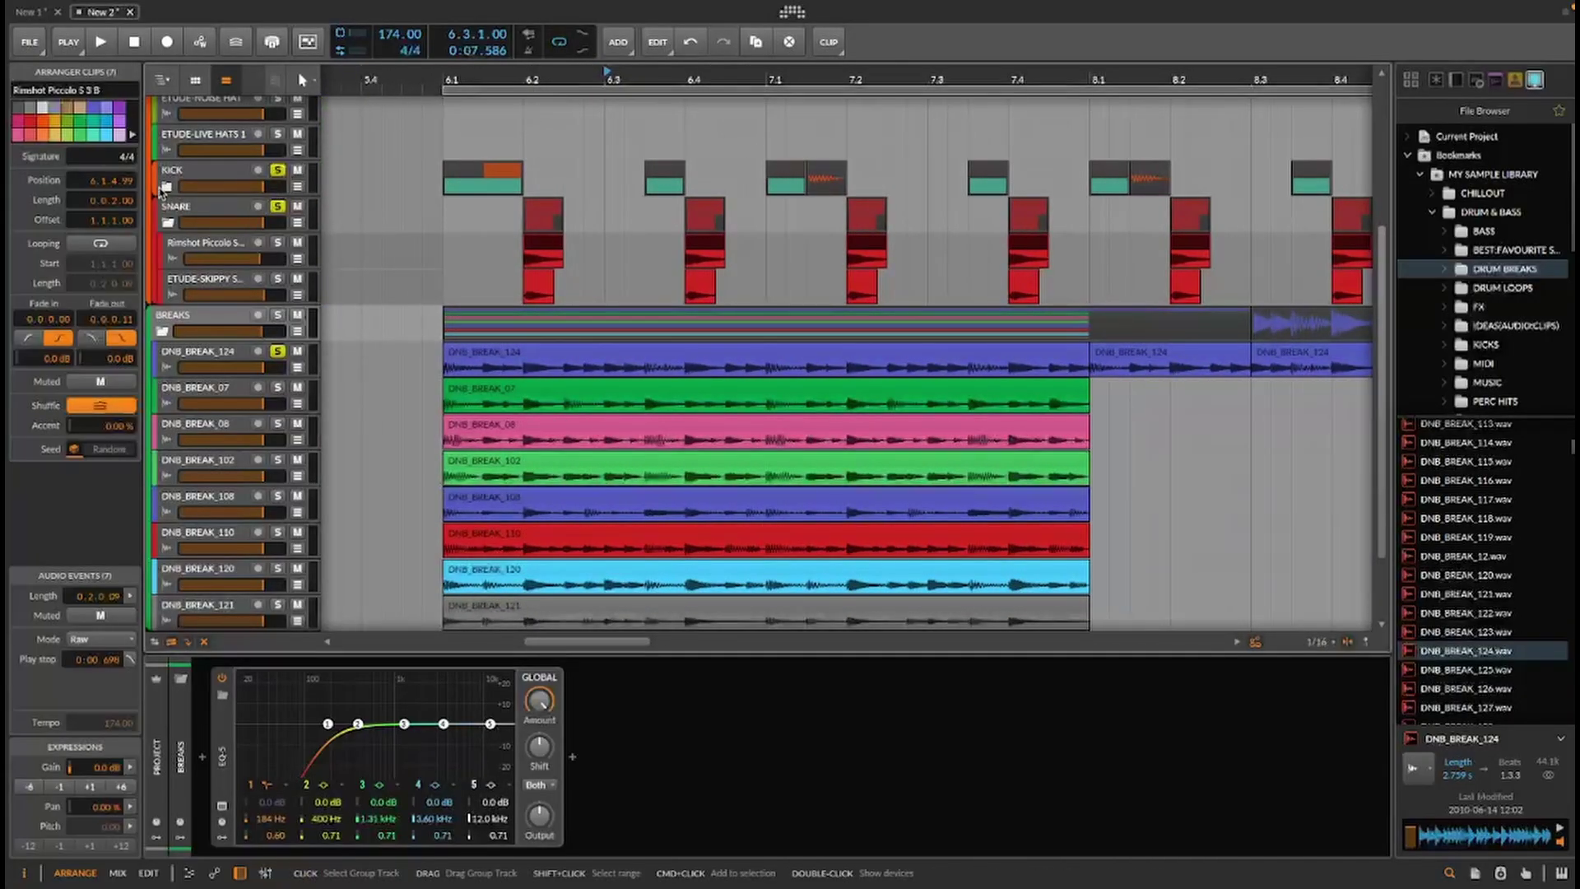
Expand the KICK group to show its two kick layers above the SNARE layers from 6.1
{"action": "left_click", "coordinate": [167, 186]}
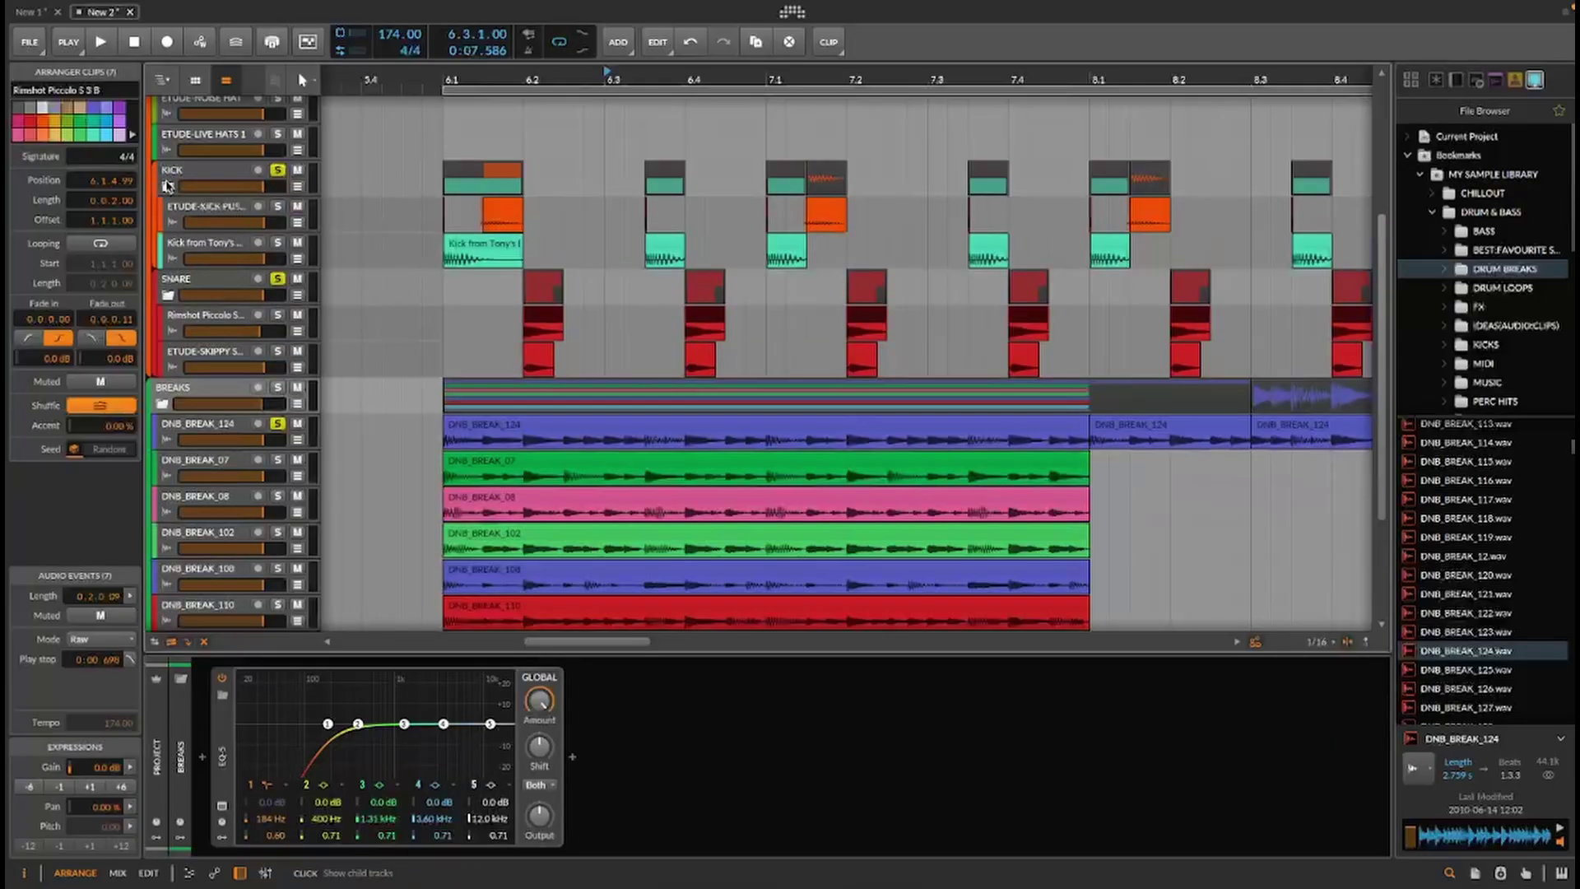
{"action": "left_click_drag", "start_coordinate": [487, 76], "coordinate": [646, 72]}
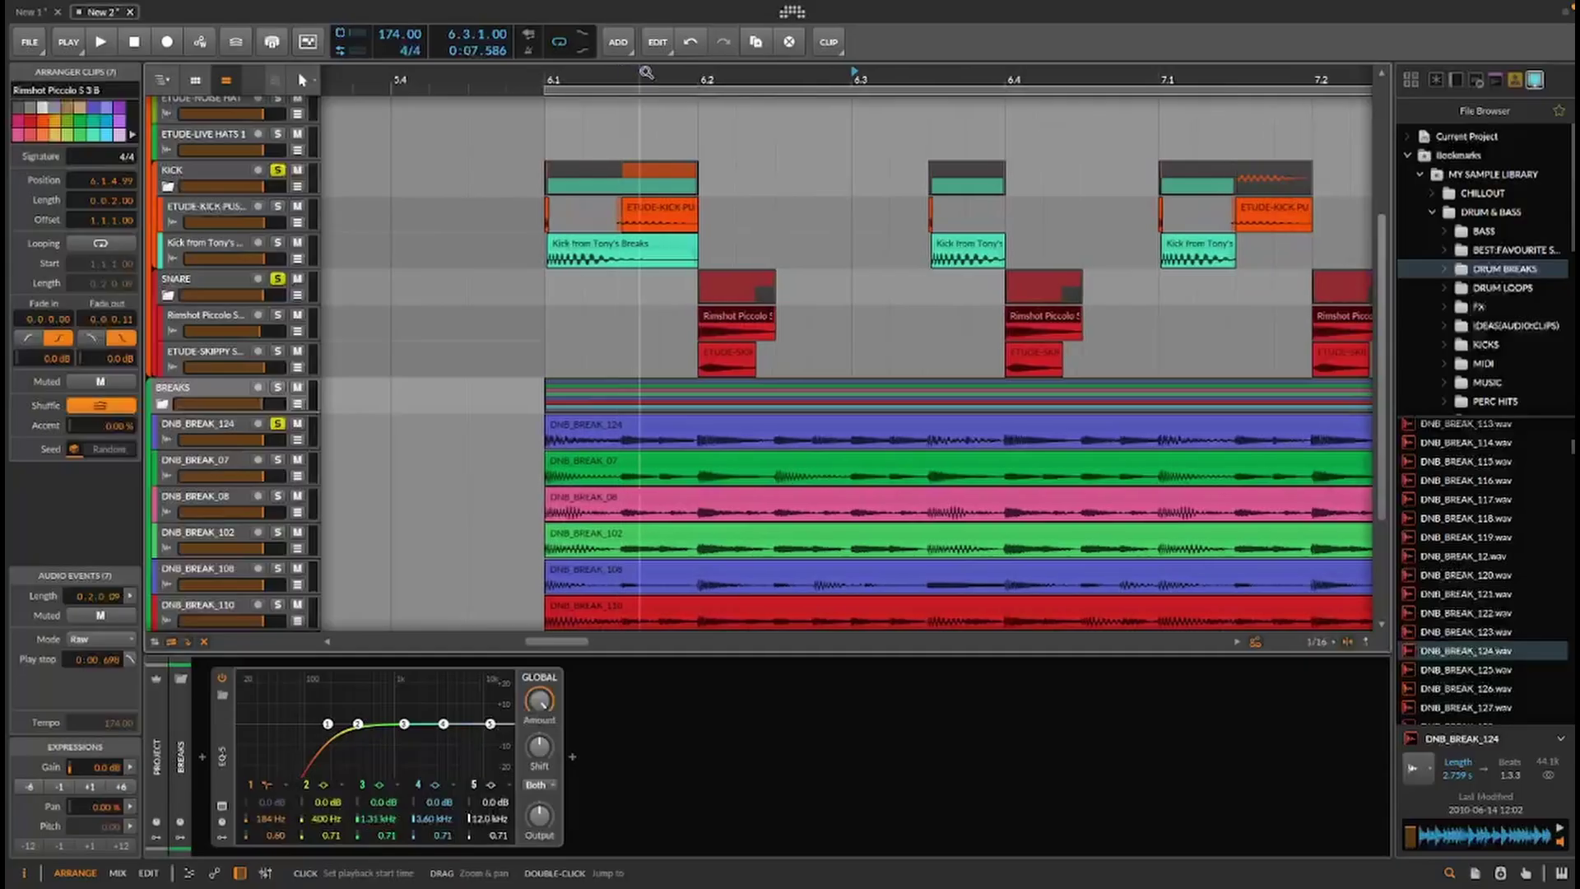
Delete the ETUDE-KICK PUSHER clip at 6.1.3 and shorten the Kick from Tony's Breaks clip at 6.1 to end at 6.1.3
{"action": "left_click", "coordinate": [660, 214]}
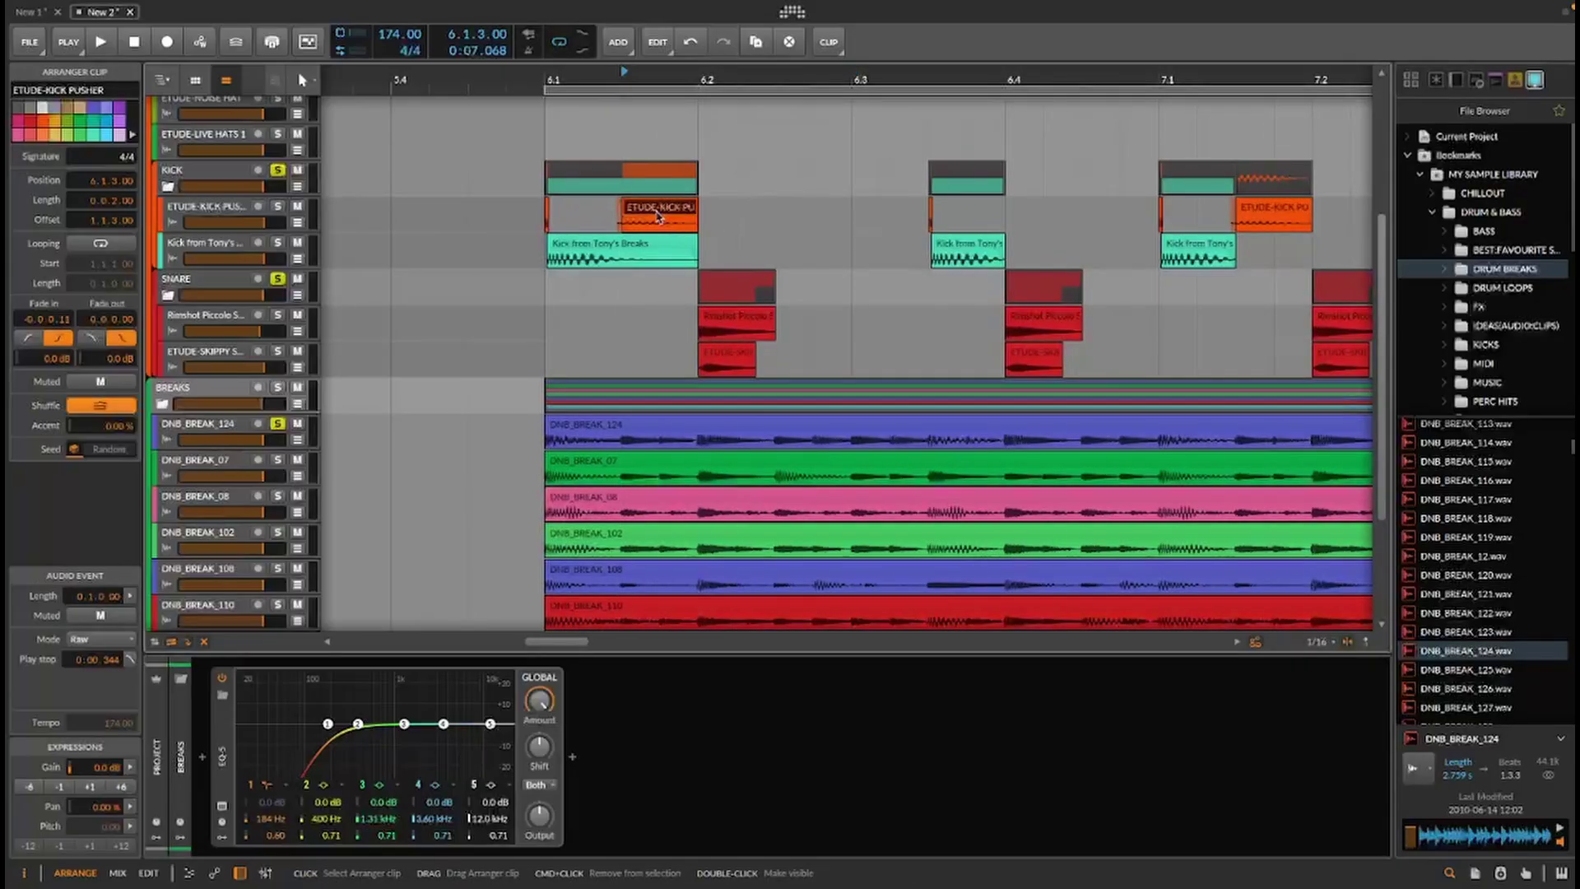
{"action": "key", "text": "Delete"}
{"action": "left_click_drag", "start_coordinate": [694, 245], "coordinate": [654, 272]}
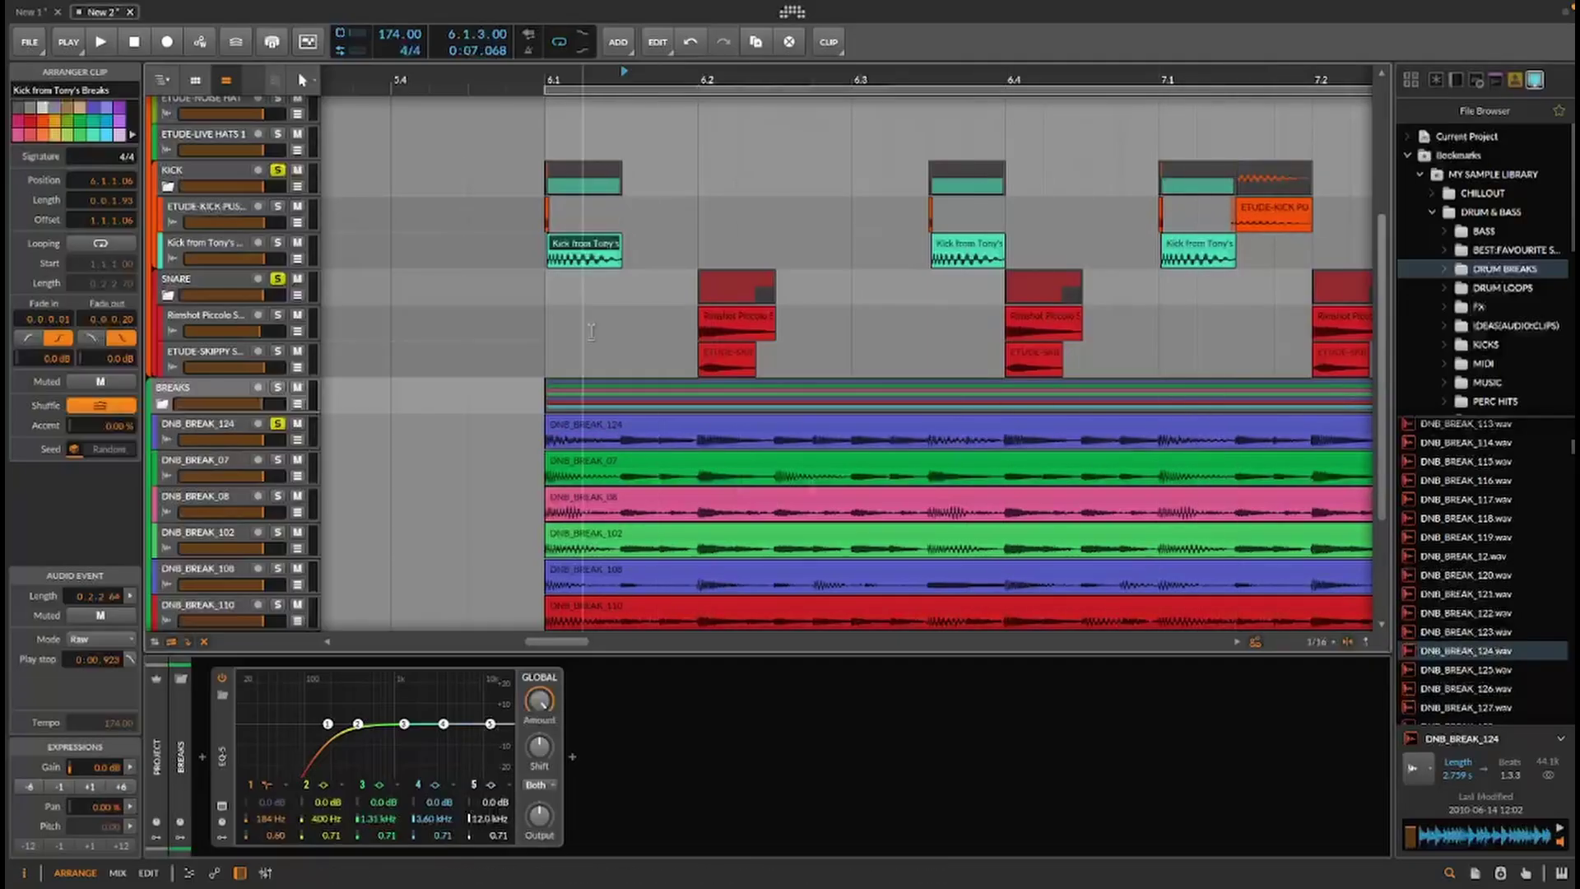
Delete the extra long ETUDE-KICK PUSHER clips at 7.1.3, 8.1.3, 9.1.3 and 9.4.4 in the KICK group
{"action": "left_click", "coordinate": [1292, 174]}
{"action": "key", "text": "Delete"}
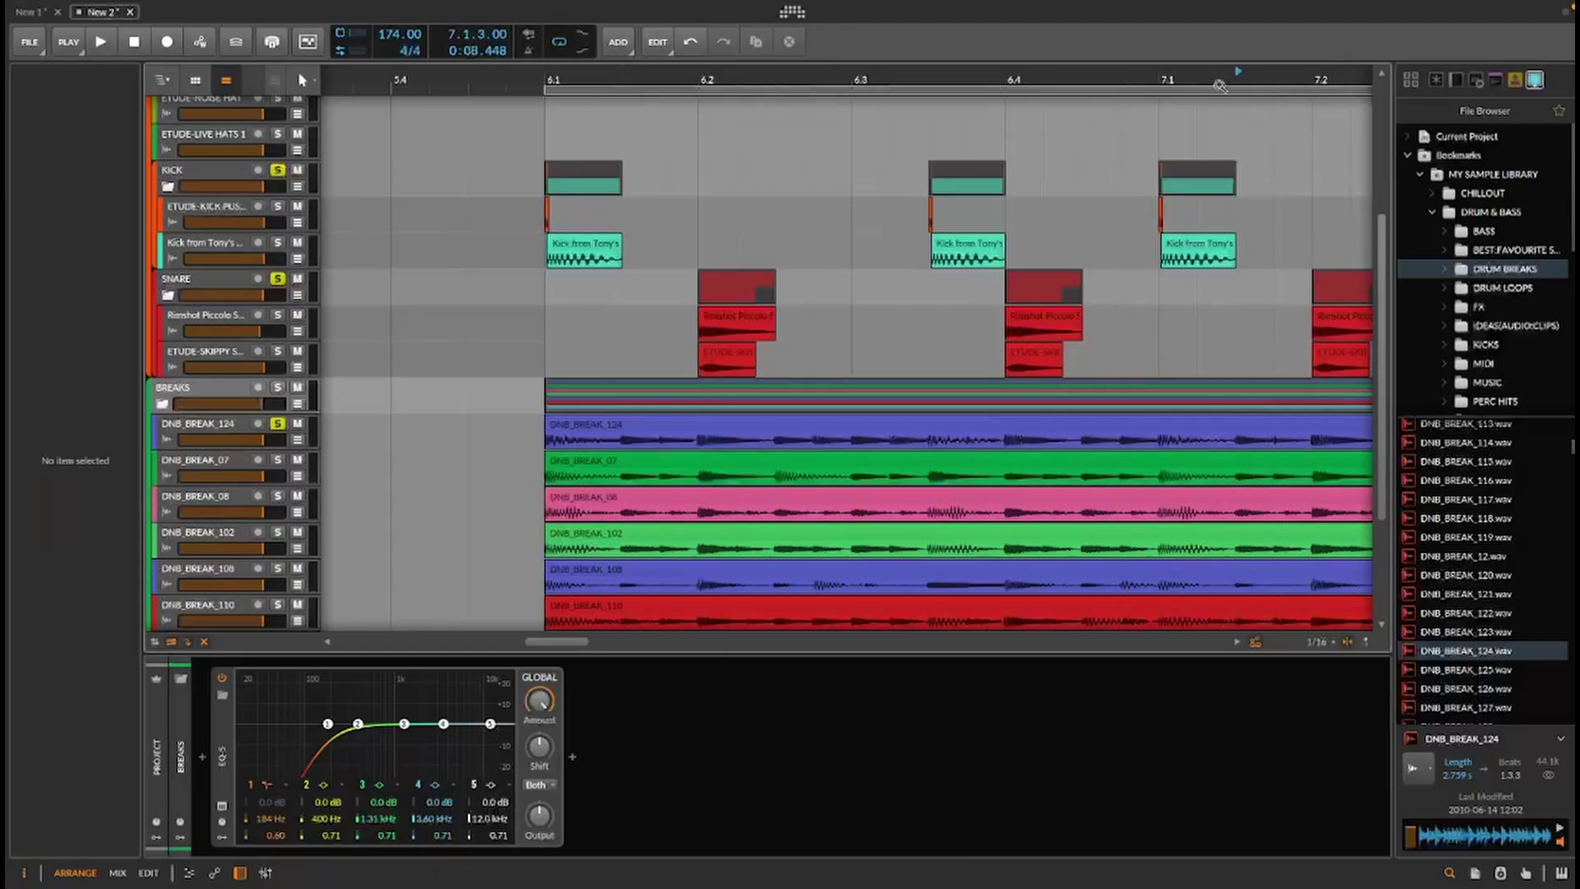
{"action": "left_click_drag", "start_coordinate": [1221, 75], "coordinate": [960, 51]}
{"action": "left_click", "coordinate": [1227, 170]}
{"action": "key", "text": "Delete"}
{"action": "left_click_drag", "start_coordinate": [1168, 79], "coordinate": [1080, 149]}
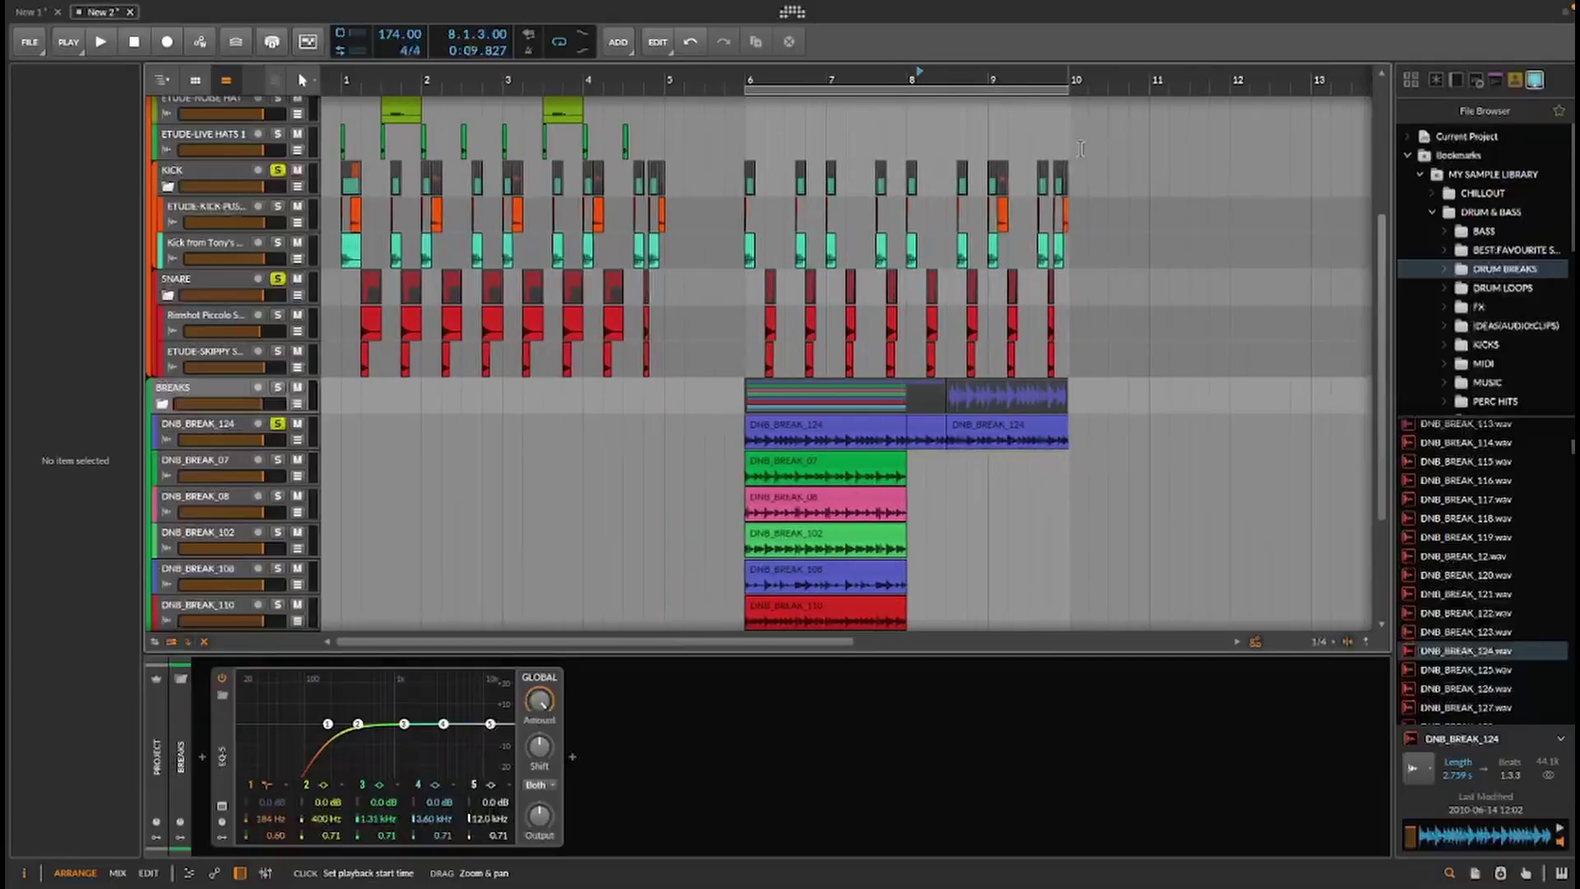
{"action": "left_click", "coordinate": [1001, 176]}
{"action": "key", "text": "Delete"}
{"action": "left_click", "coordinate": [1066, 172]}
{"action": "key", "text": "Delete"}
Delete the whole layered kick hit at 9.4.2 from the KICK group
{"action": "left_click_drag", "start_coordinate": [1041, 77], "coordinate": [1421, 7]}
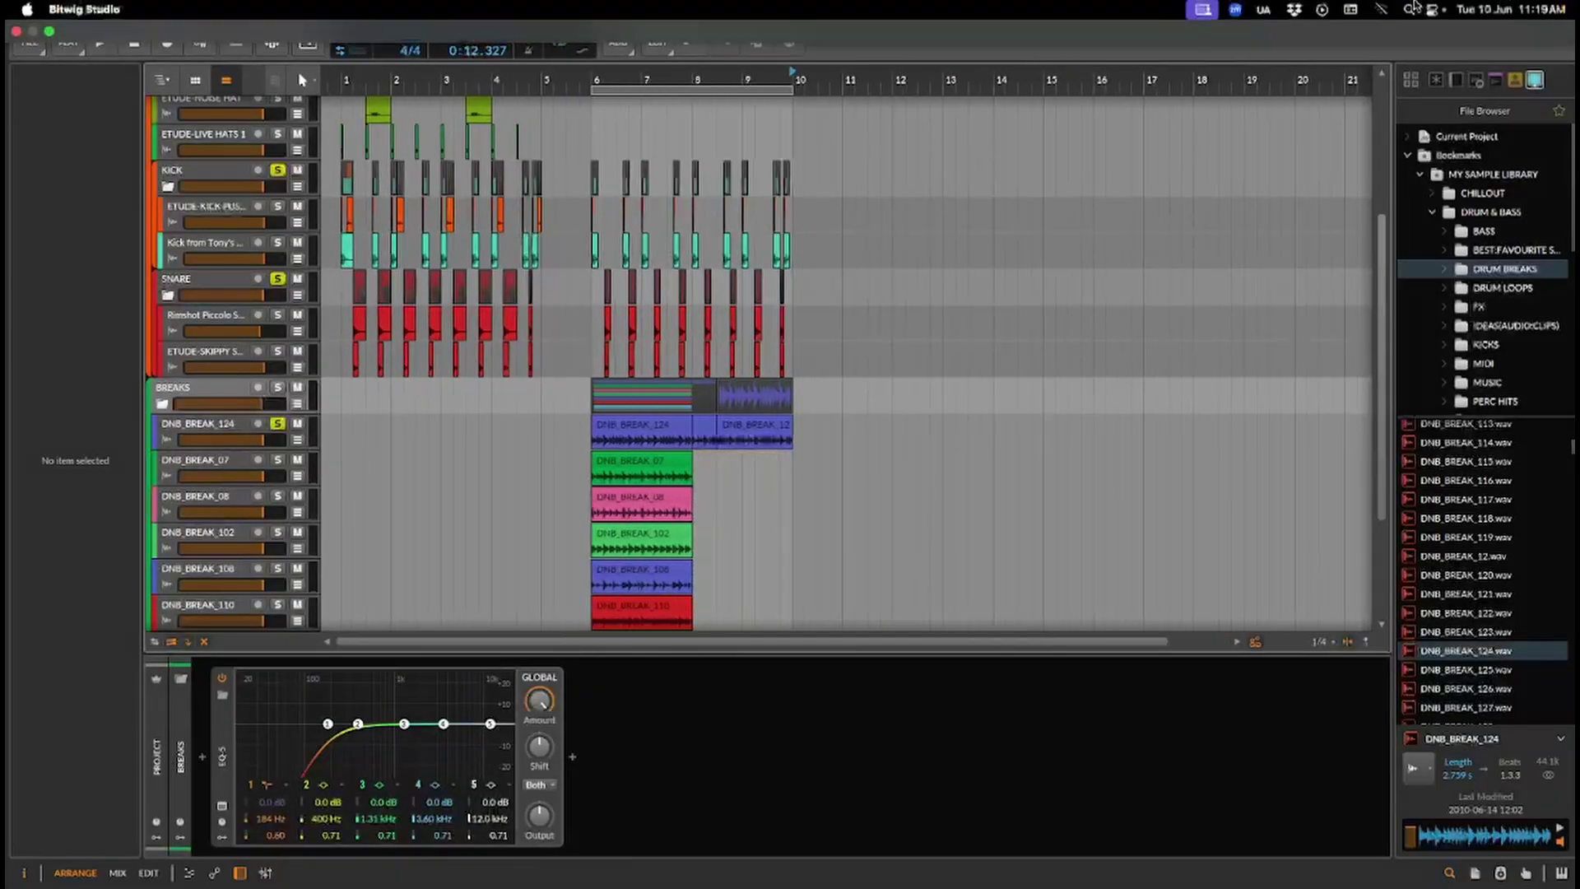
{"action": "left_click_drag", "start_coordinate": [767, 78], "coordinate": [1196, 296]}
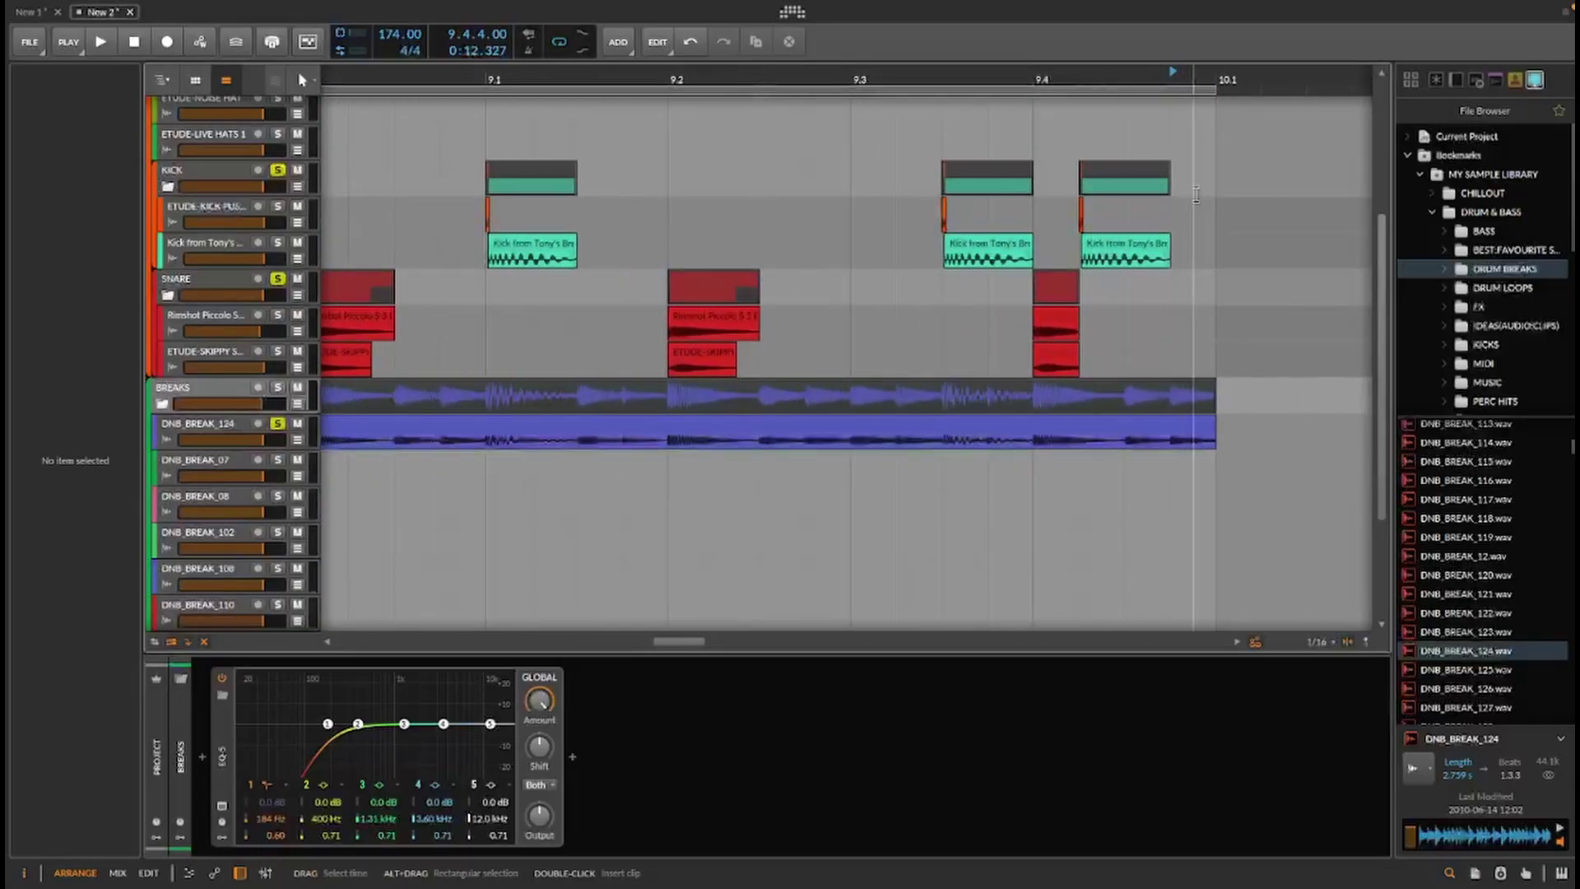
{"action": "left_click", "coordinate": [1119, 167]}
{"action": "left_click_drag", "start_coordinate": [1186, 138], "coordinate": [1077, 260]}
{"action": "key", "text": "Delete"}
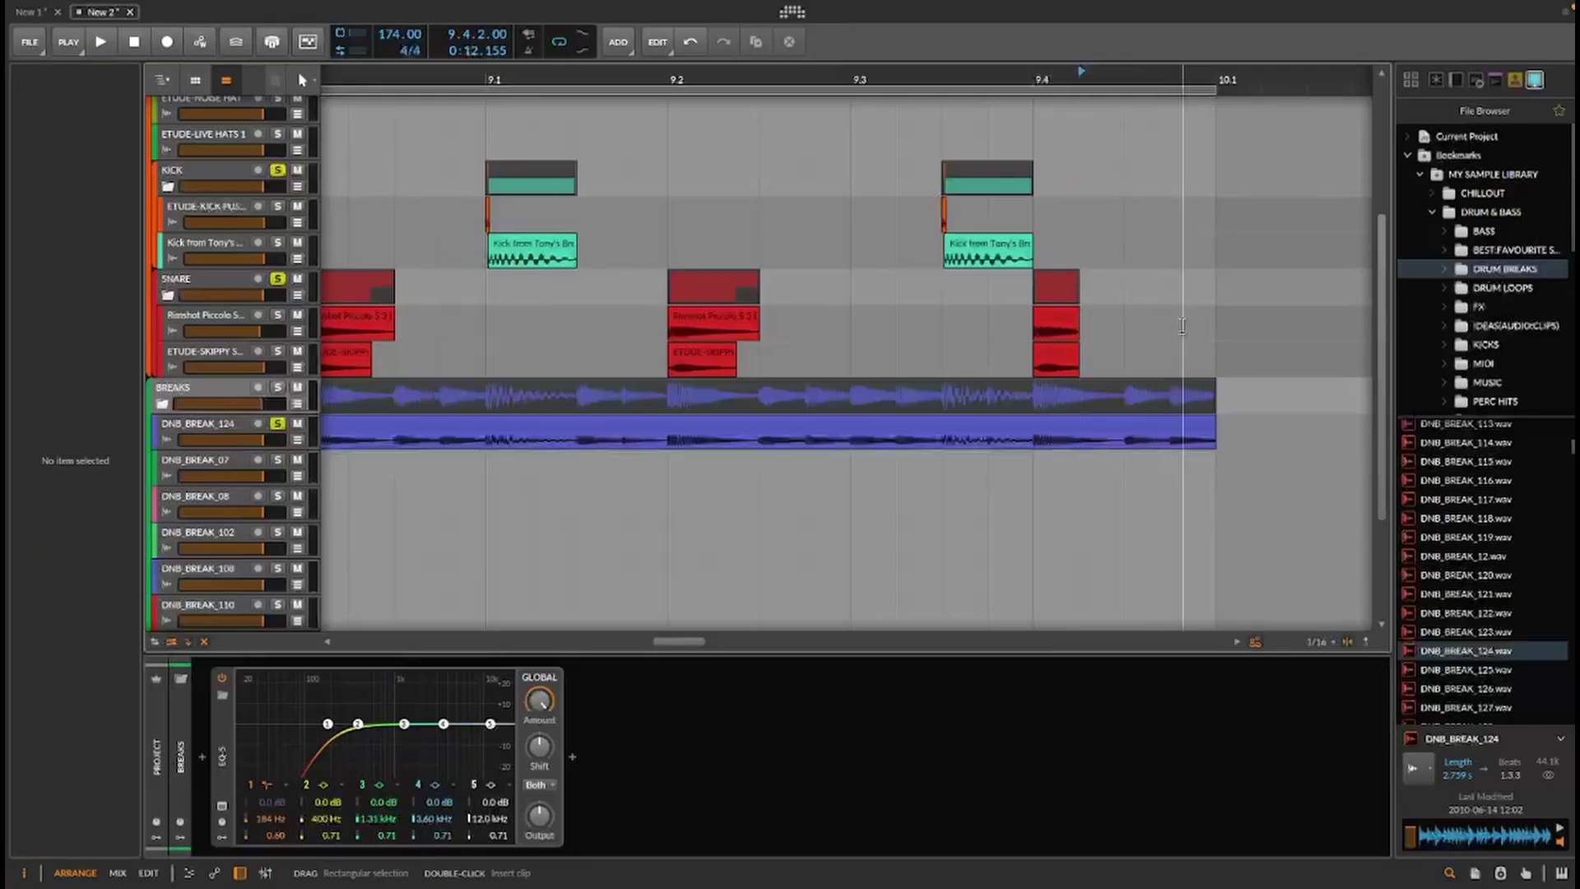
Play the soloed kick, snare and DNB_BREAK_124 pattern from bar 6
{"action": "left_click_drag", "start_coordinate": [920, 80], "coordinate": [1071, 77]}
{"action": "left_click", "coordinate": [886, 80]}
{"action": "key", "text": "space"}
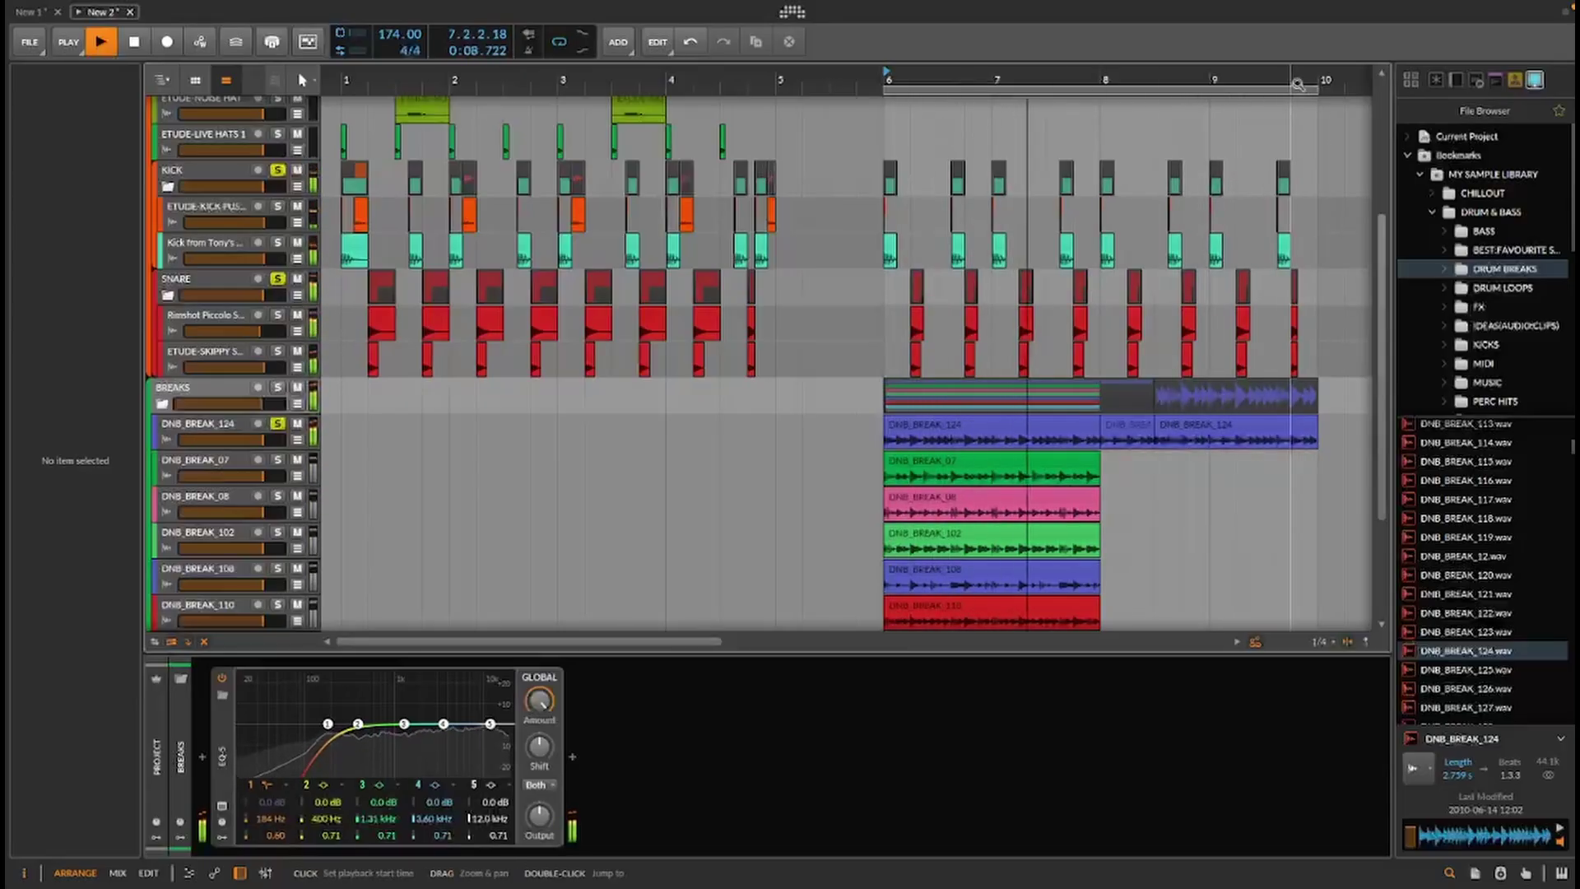
{"action": "key", "text": "space"}
Lengthen the final SNARE hit at 9.4 to match the other snare hits and play the pattern through its end
{"action": "left_click_drag", "start_coordinate": [1291, 79], "coordinate": [1152, 320]}
{"action": "left_click", "coordinate": [1141, 288]}
{"action": "key", "text": "space"}
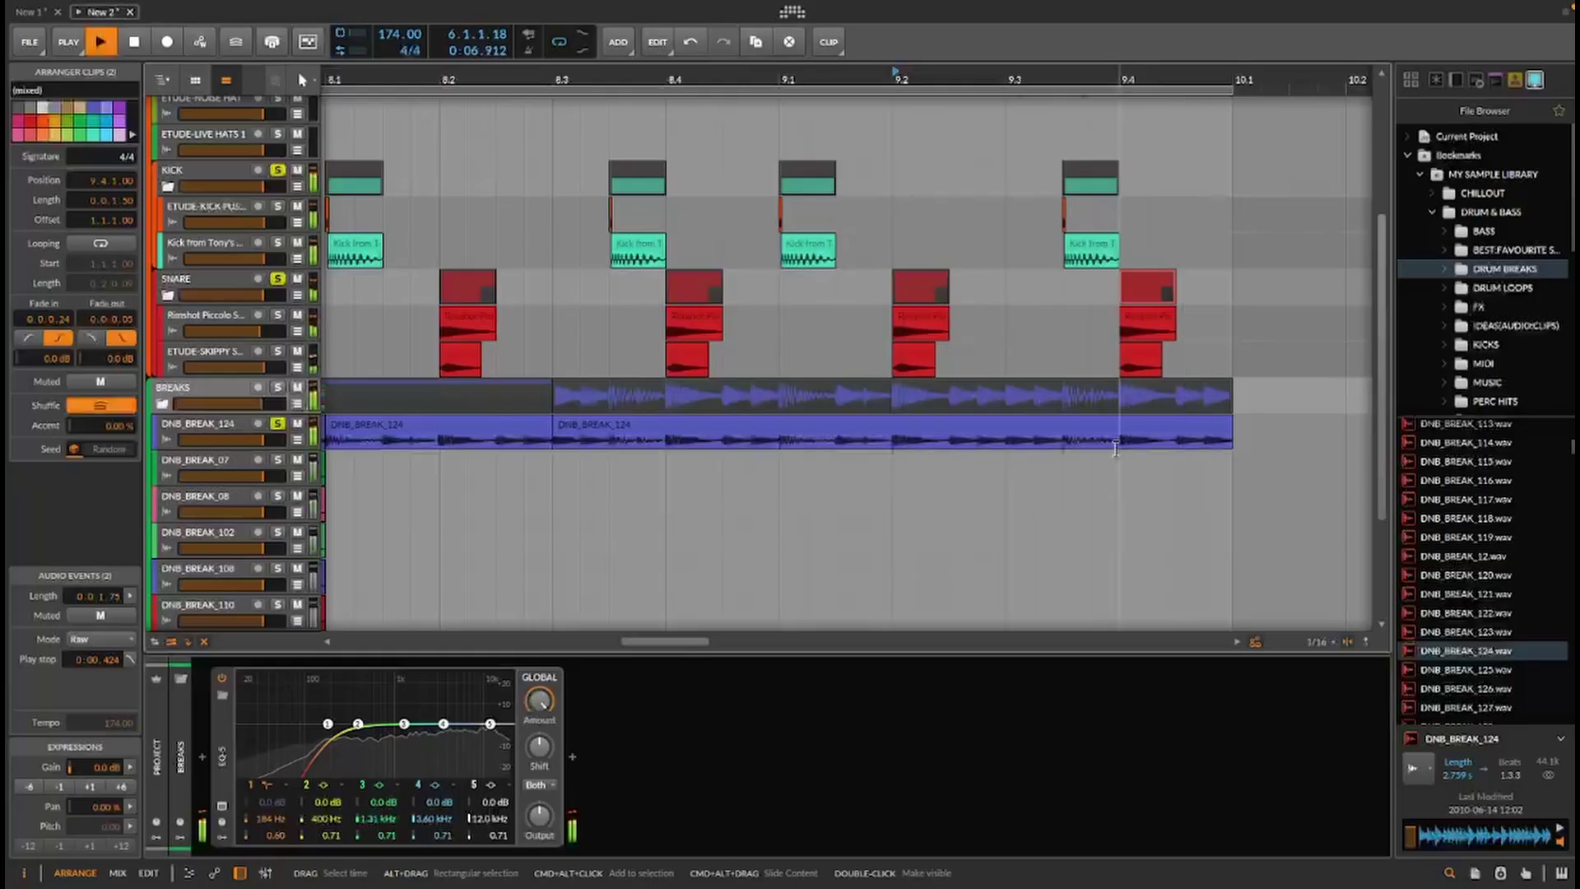
{"action": "left_click_drag", "start_coordinate": [660, 71], "coordinate": [955, 25]}
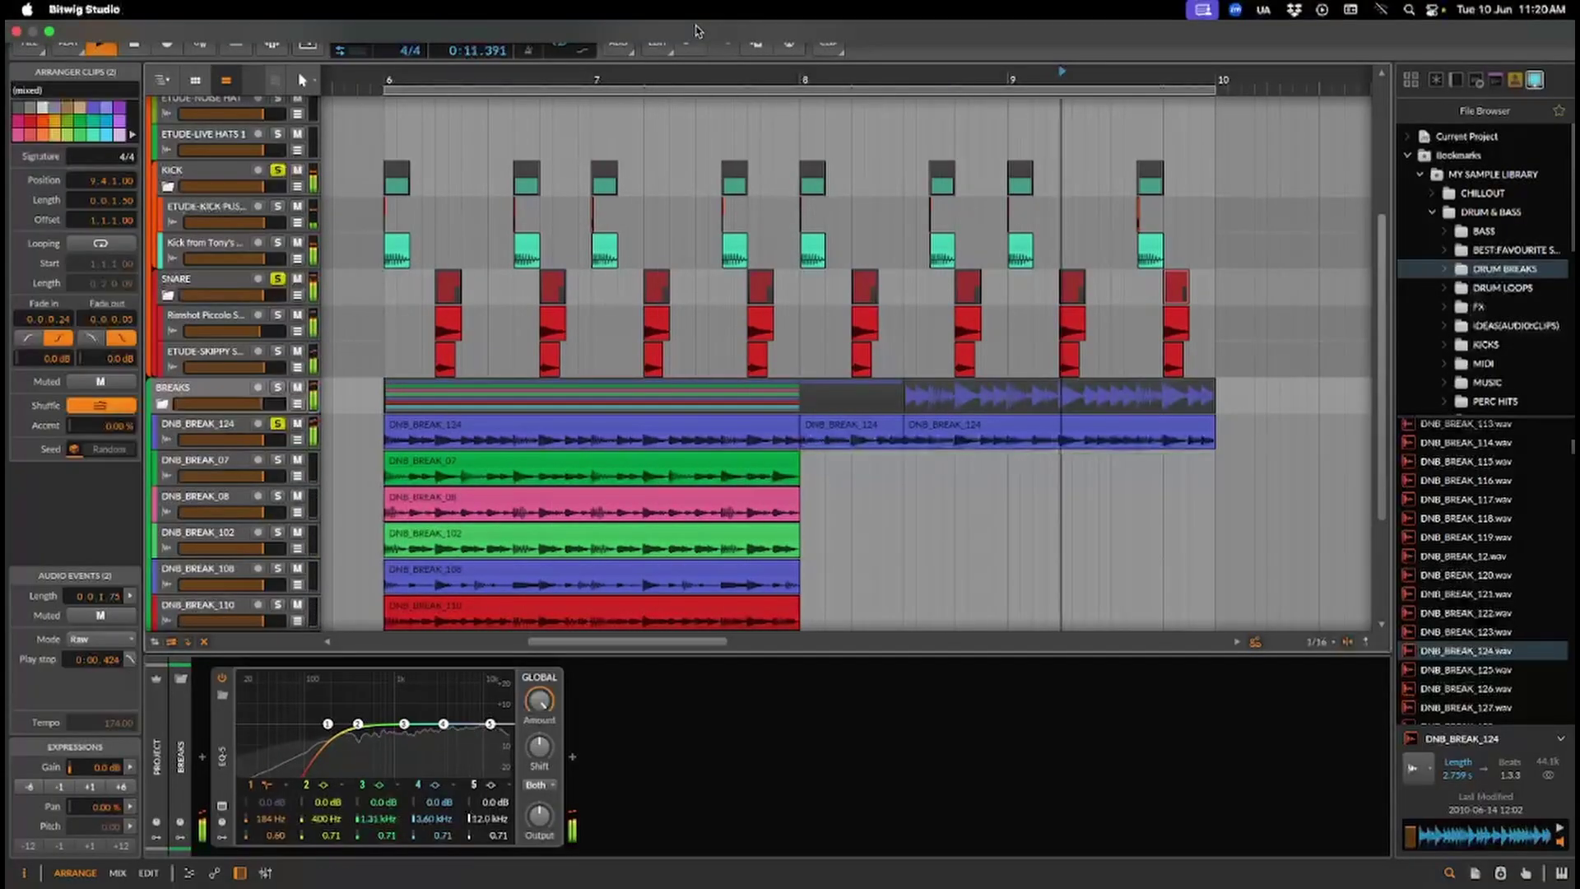
{"action": "key", "text": "space"}
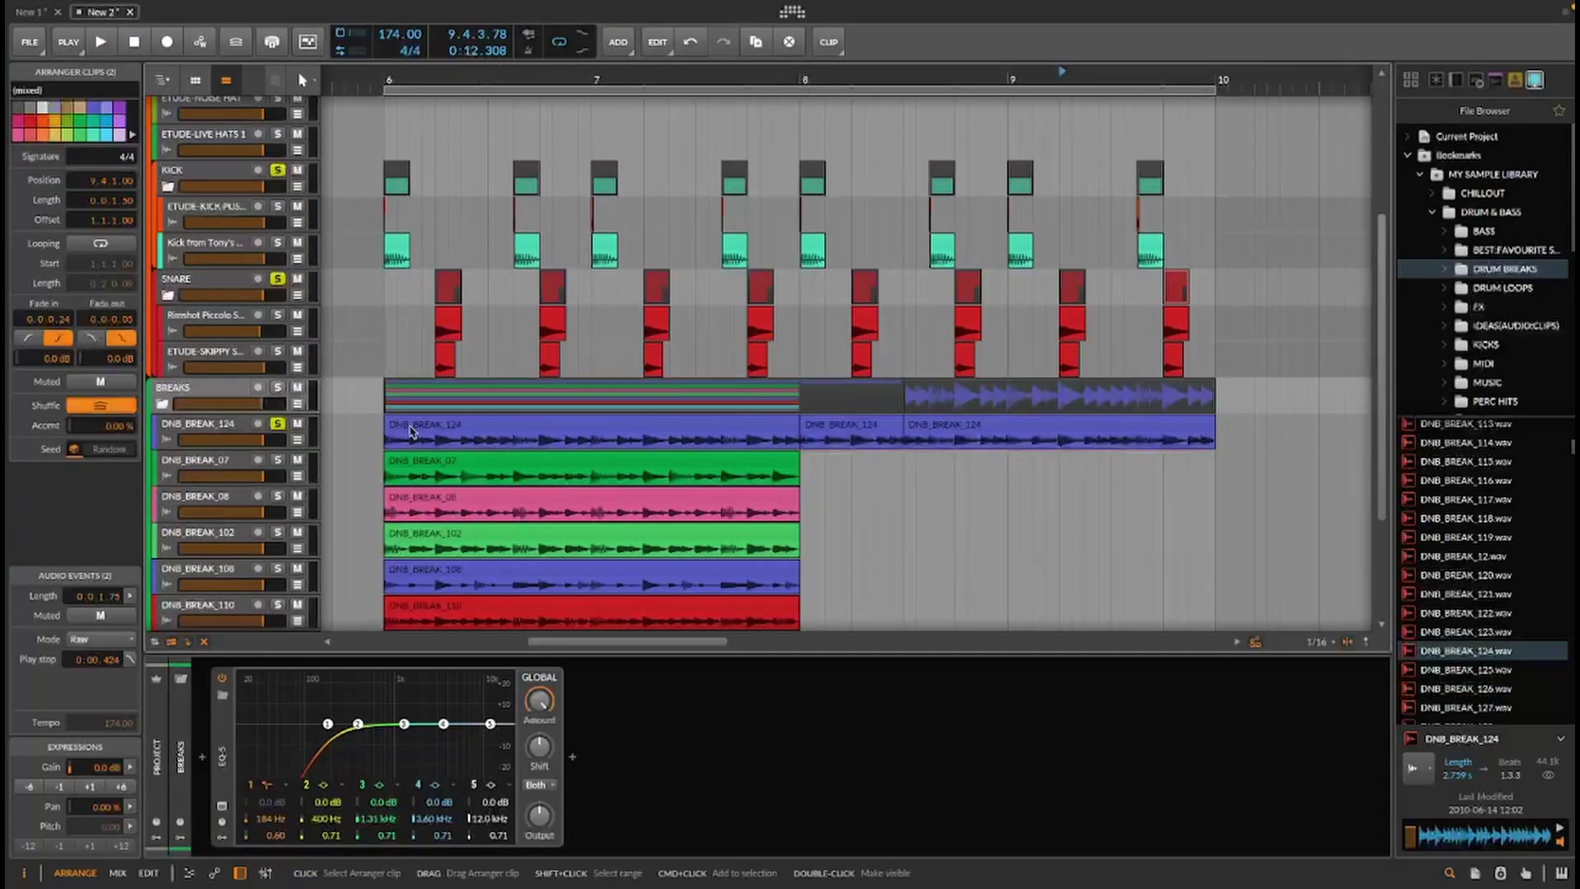
Solo DNB_BREAK_07 and turn off solo on DNB_BREAK_124, KICK and SNARE
{"action": "scroll", "coordinate": [732, 327], "scroll_direction": "down", "scroll_amount": 3}
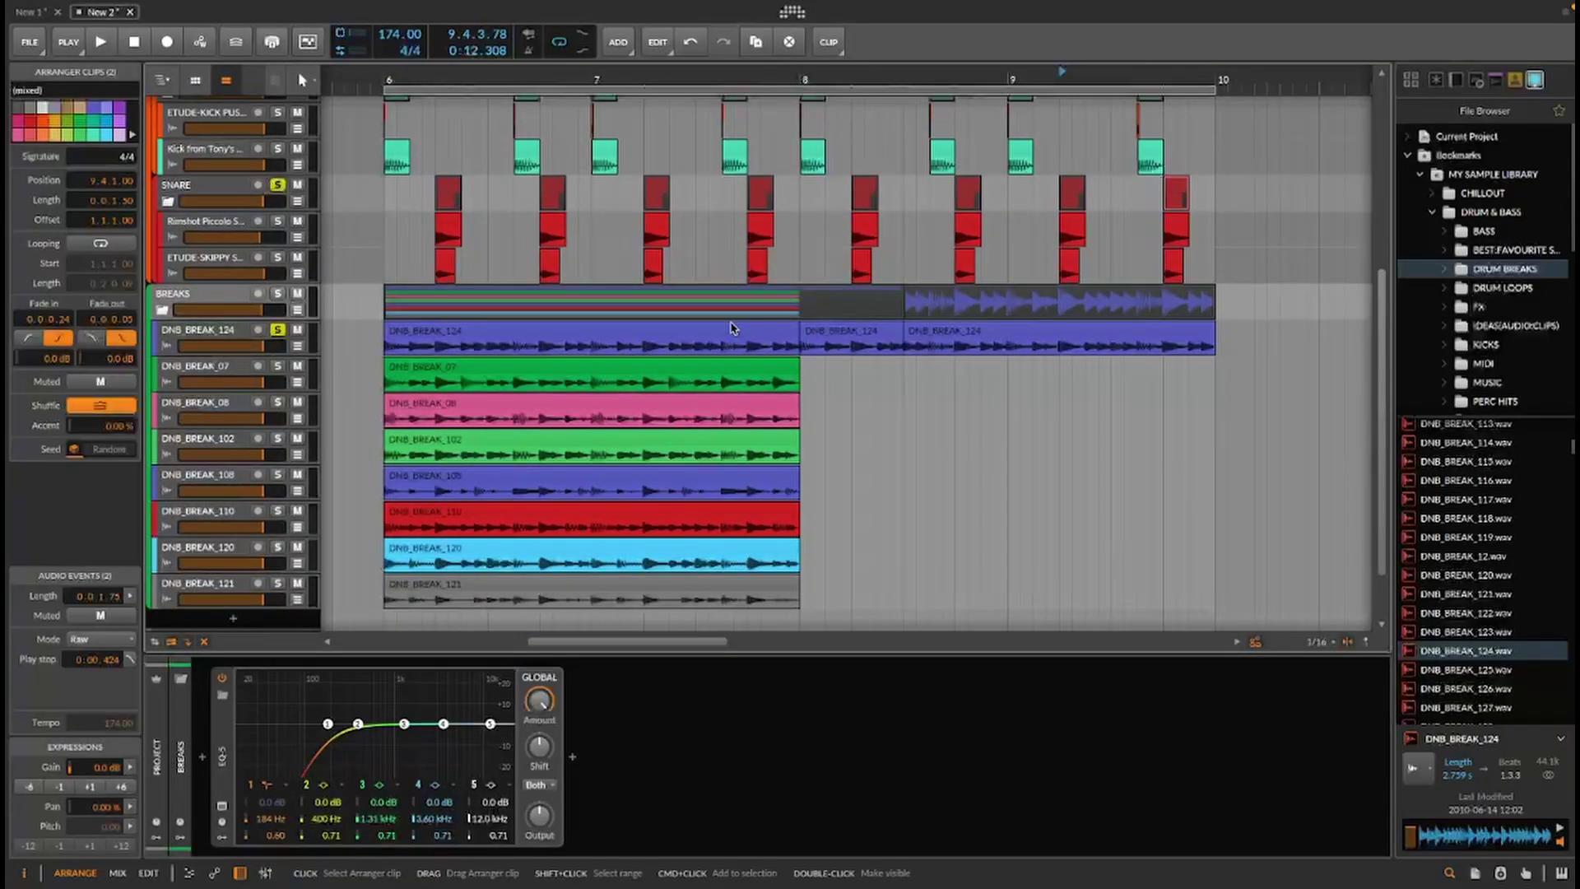
{"action": "scroll", "coordinate": [829, 347], "scroll_direction": "up", "scroll_amount": 3}
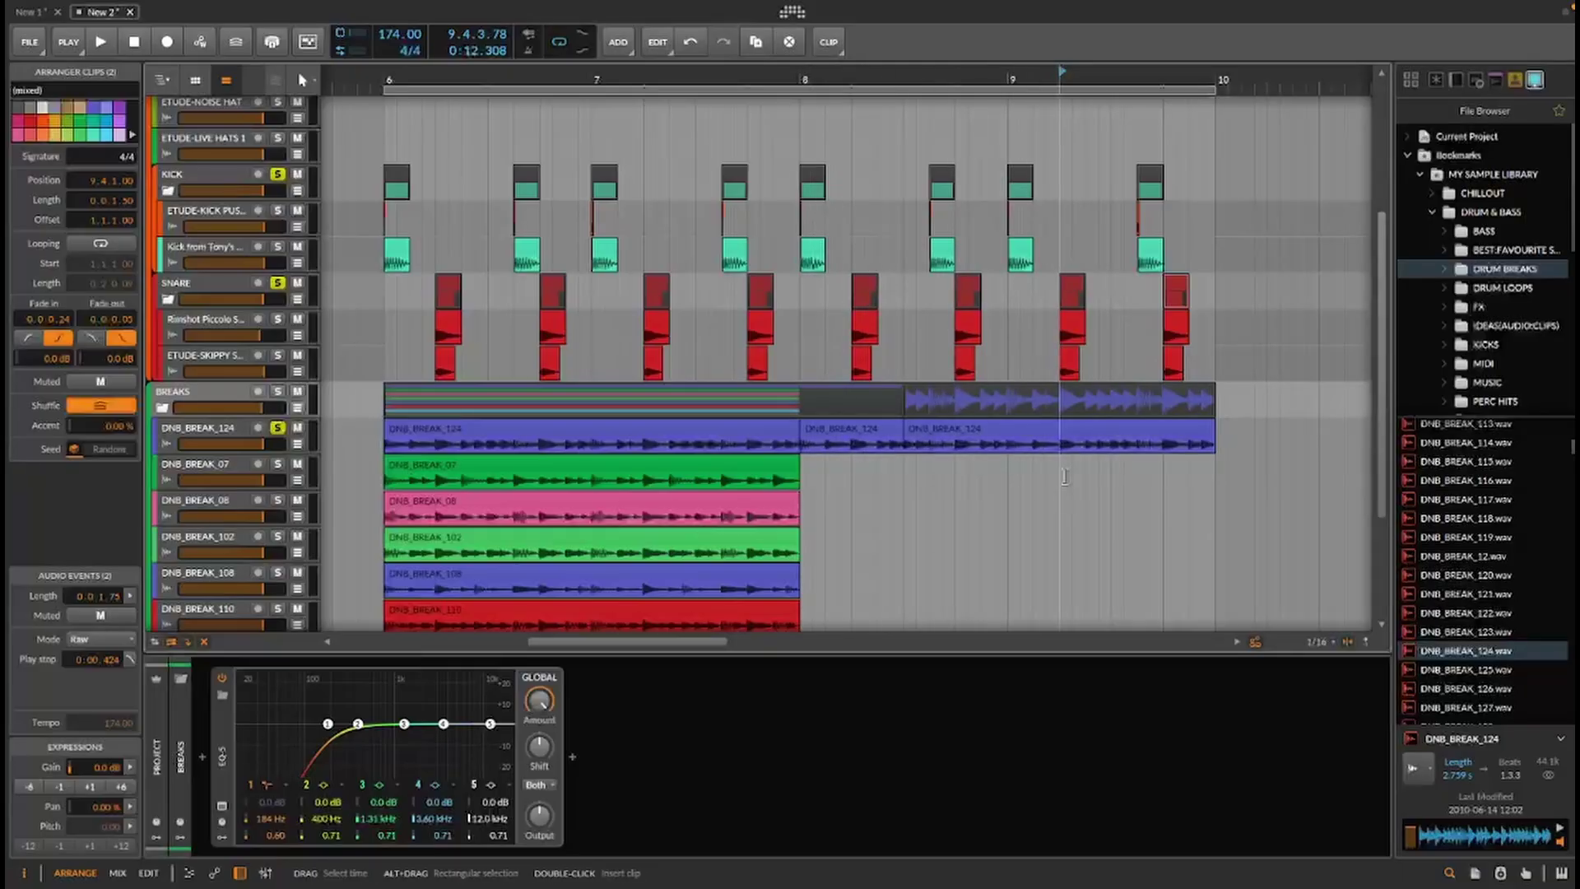
{"action": "scroll", "coordinate": [752, 319], "scroll_direction": "down", "scroll_amount": 1}
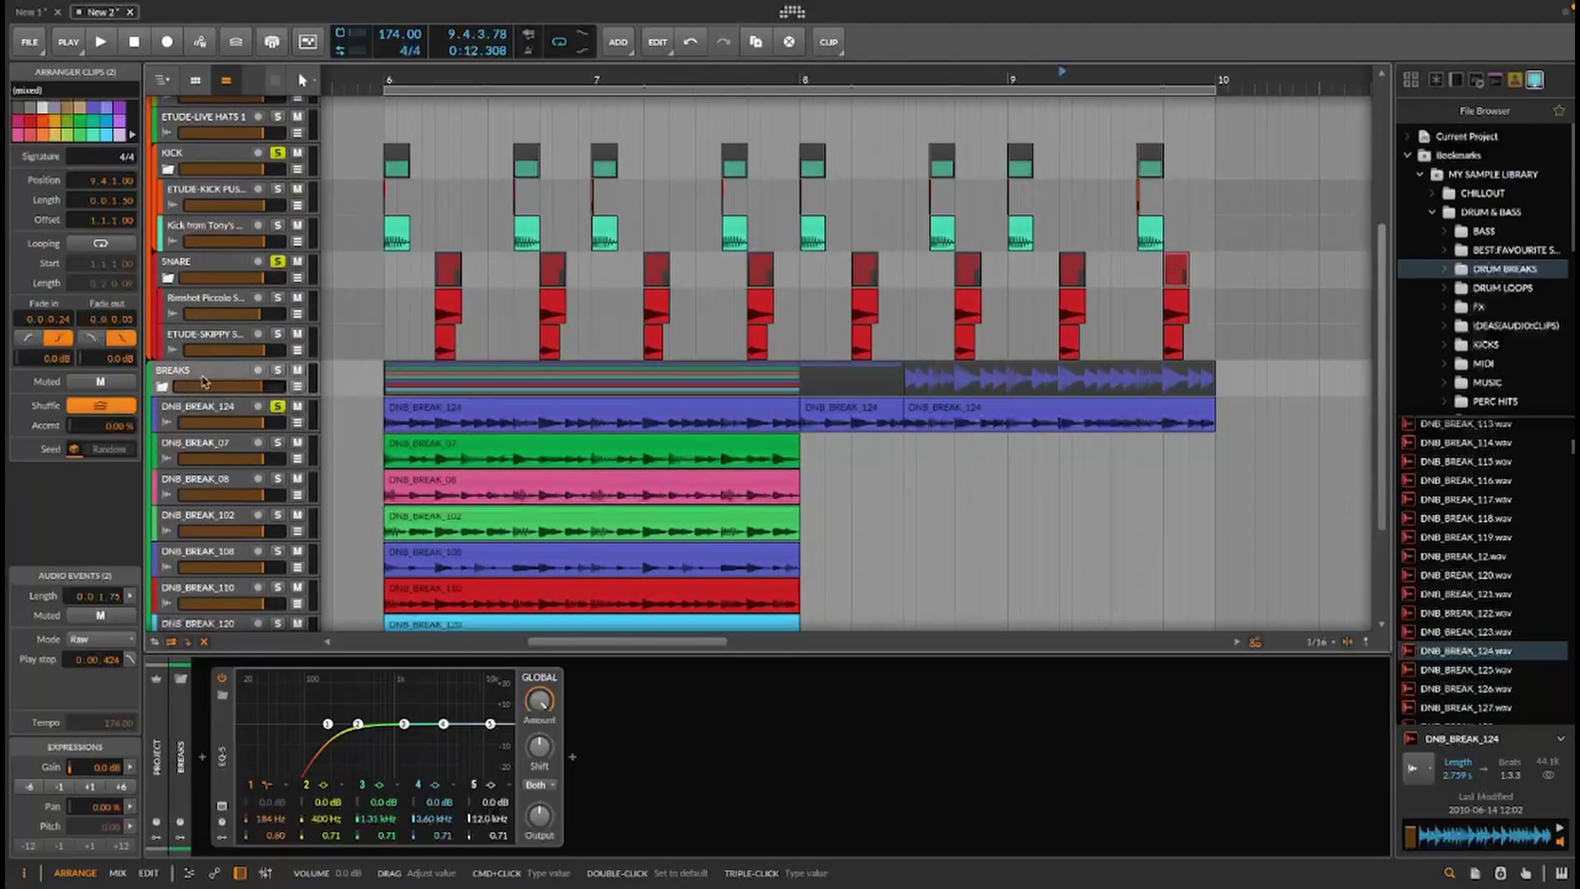
{"action": "left_click", "coordinate": [179, 369]}
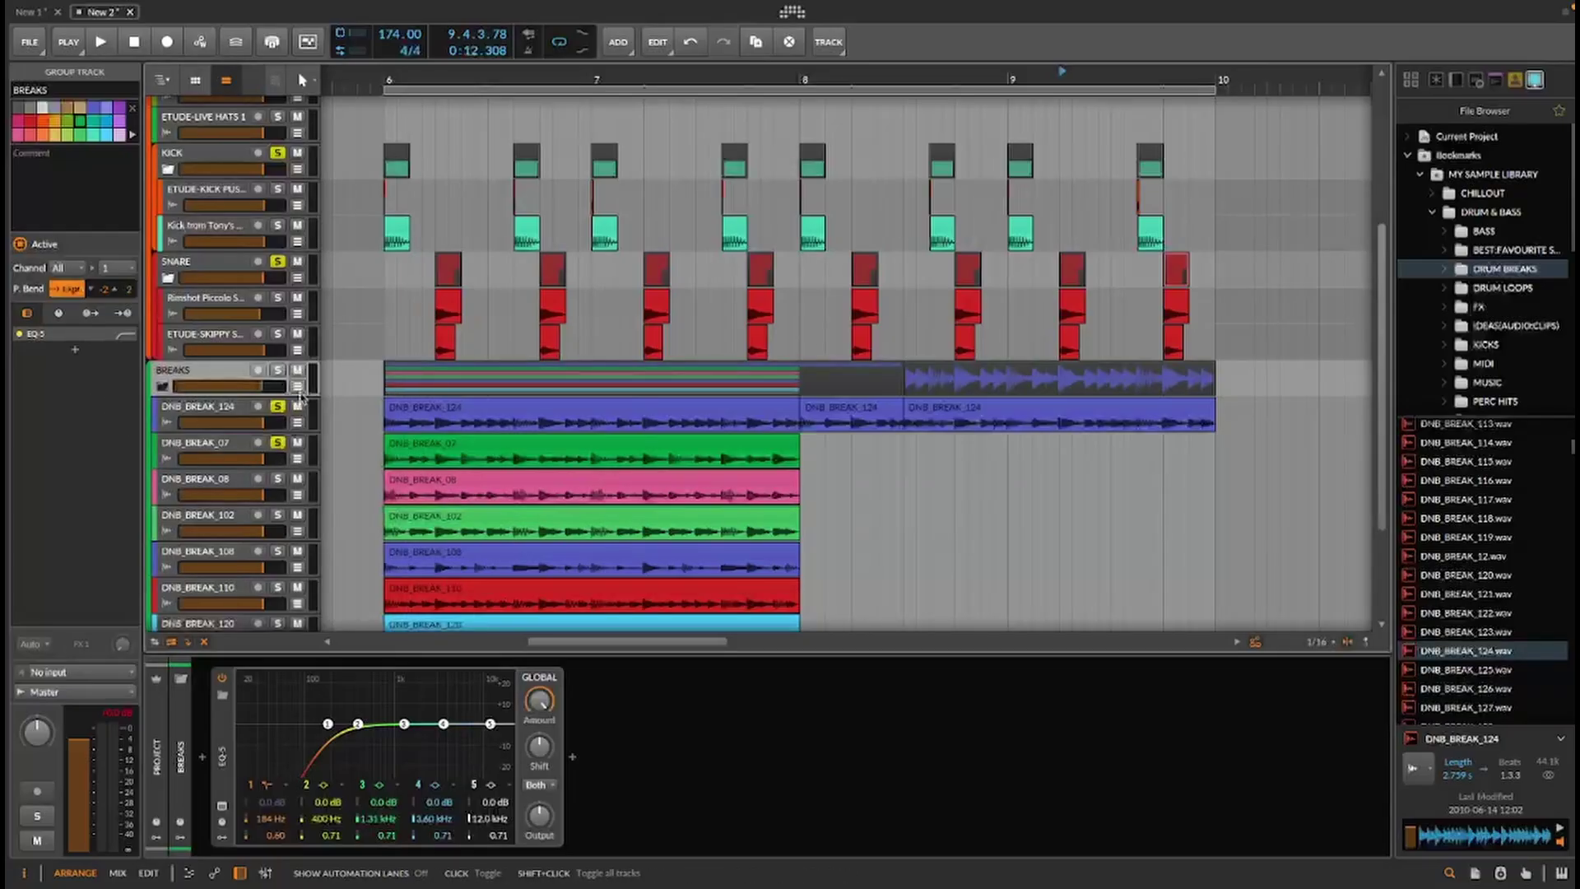
{"action": "left_click", "coordinate": [278, 407]}
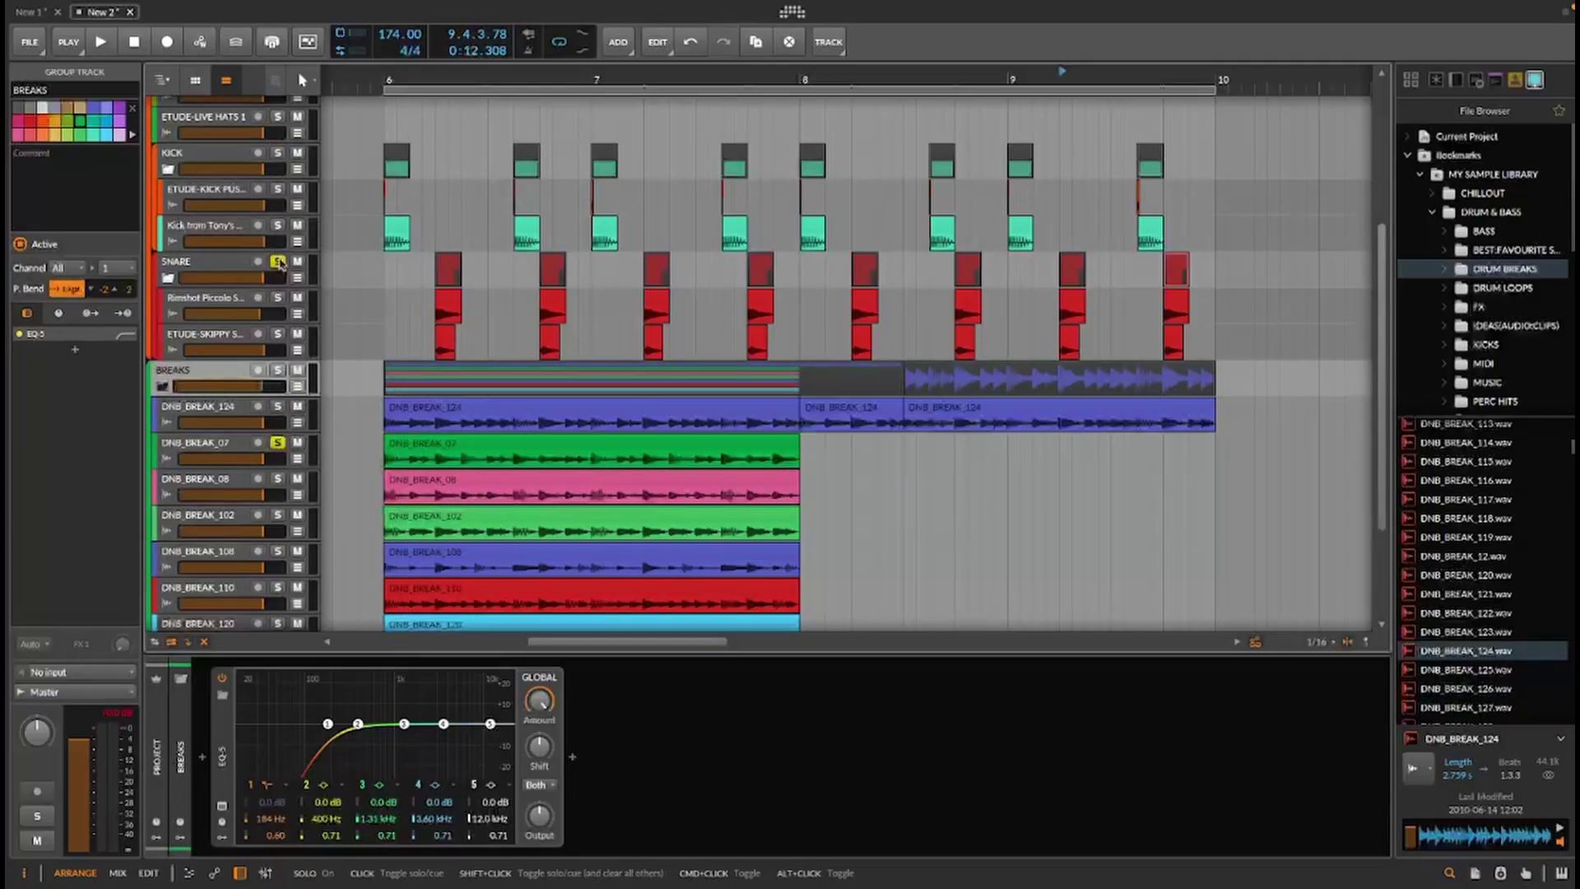
Collapse the KICK and SNARE groups and play the soloed DNB_BREAK_07 from bar 6
{"action": "left_click", "coordinate": [174, 278]}
{"action": "left_click", "coordinate": [166, 170]}
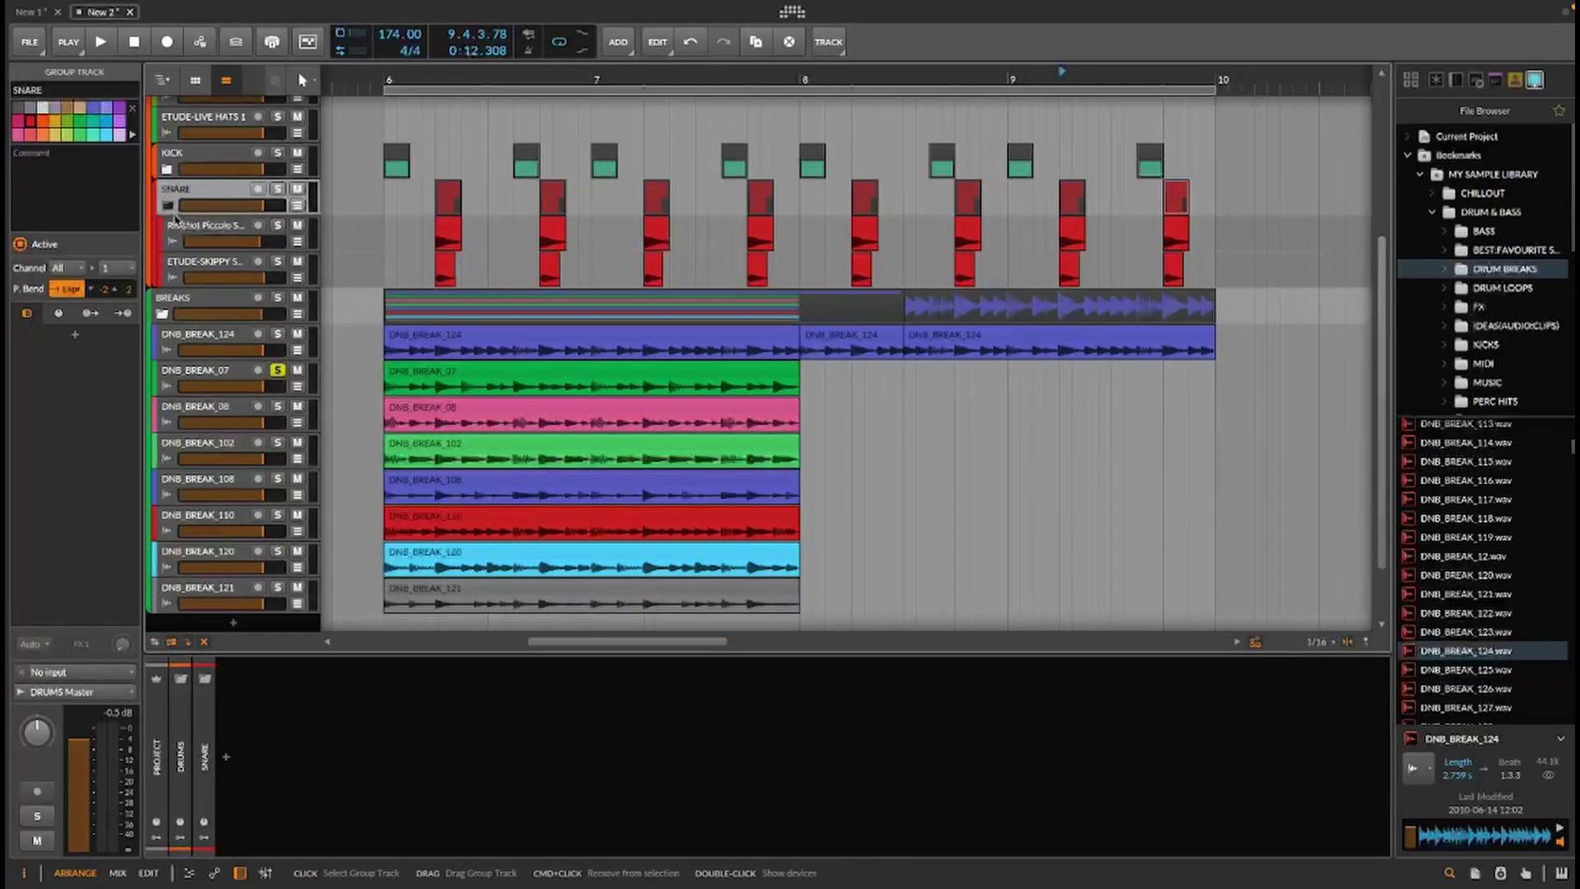
{"action": "left_click", "coordinate": [167, 205]}
{"action": "key", "text": "space"}
{"action": "left_click", "coordinate": [380, 77]}
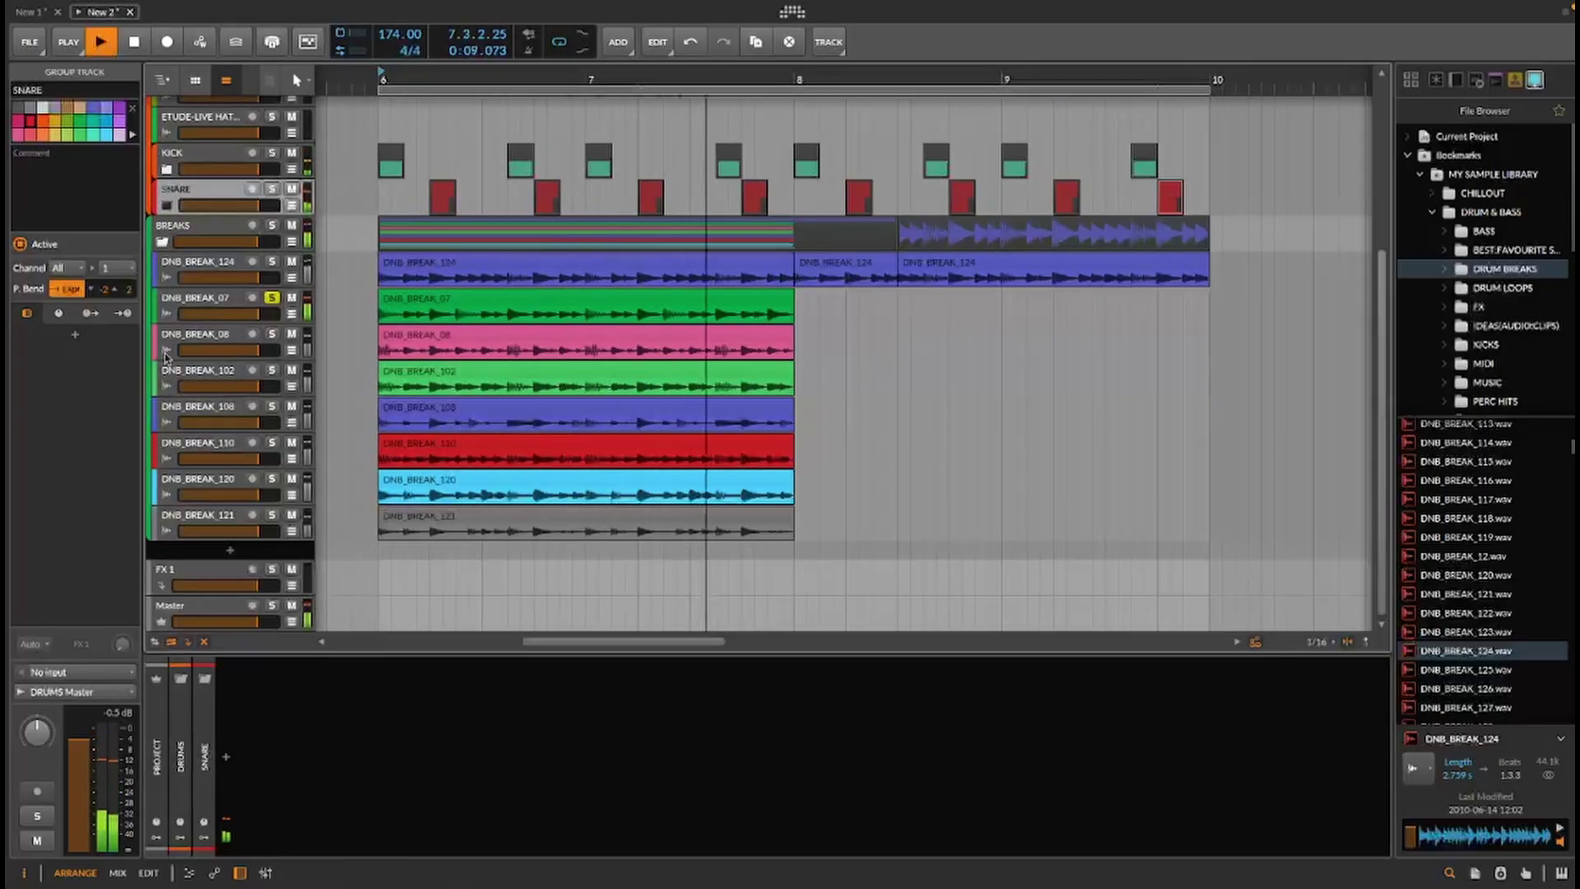
{"action": "key", "text": "space"}
Solo DNB_BREAK_08 instead of DNB_BREAK_07, audition it from bar 6, and clear its solo
{"action": "left_click", "coordinate": [272, 297]}
{"action": "left_click", "coordinate": [271, 334]}
{"action": "key", "text": "space"}
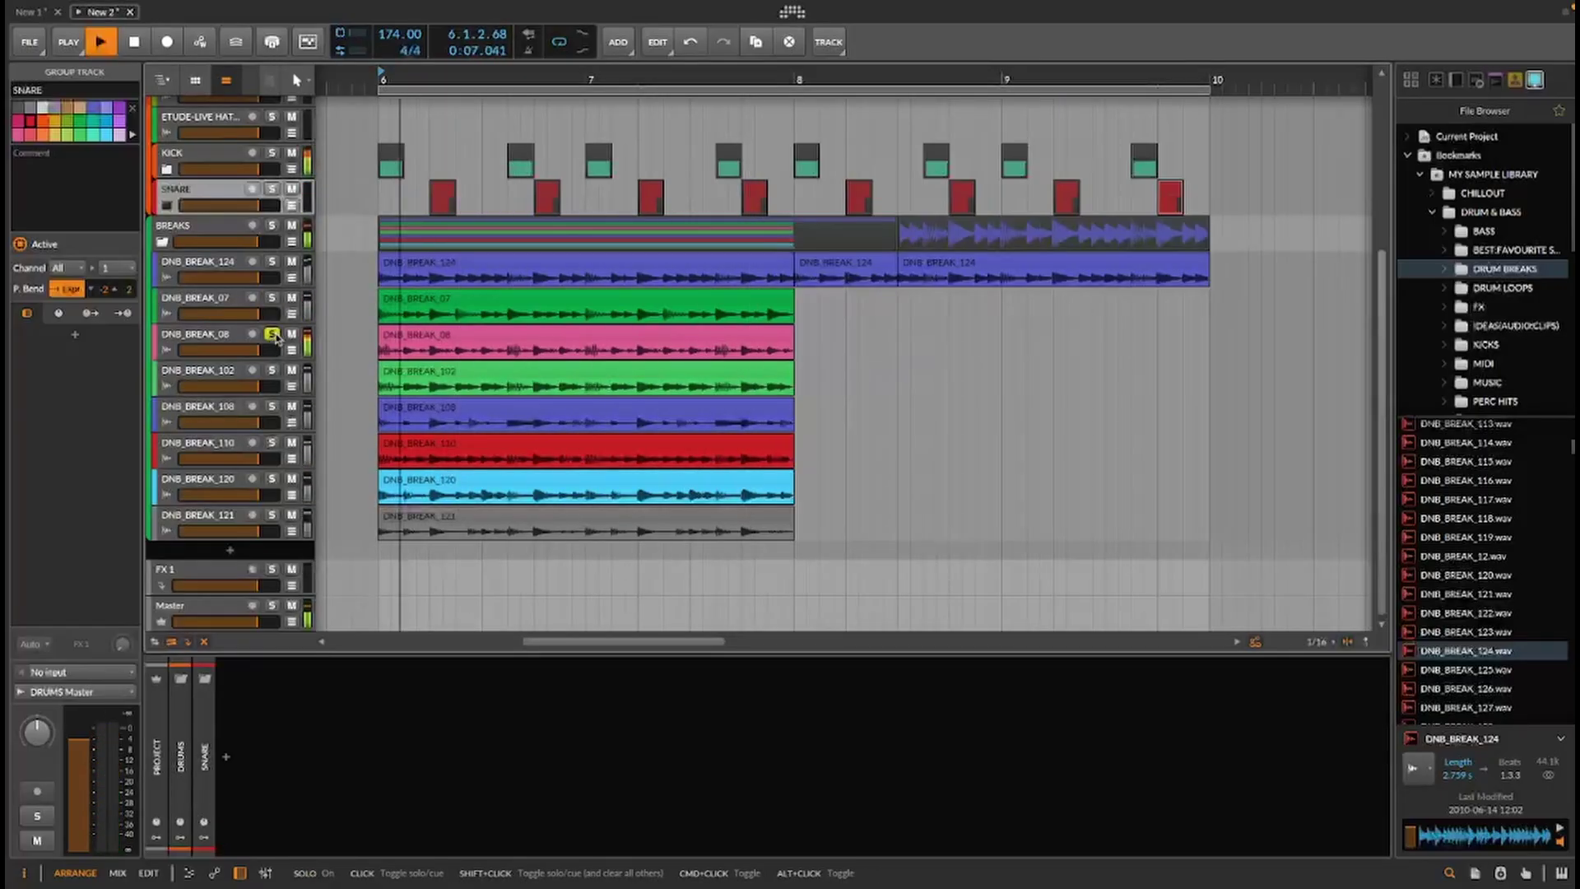
{"action": "key", "text": "space"}
{"action": "key", "text": "space"}
{"action": "key", "text": "space"}
{"action": "left_click", "coordinate": [273, 334]}
Move the DNB_BREAK_08 track directly below DNB_BREAK_124 and duplicate its clip to fill bars 8 and 9
{"action": "left_click_drag", "start_coordinate": [207, 335], "coordinate": [212, 297]}
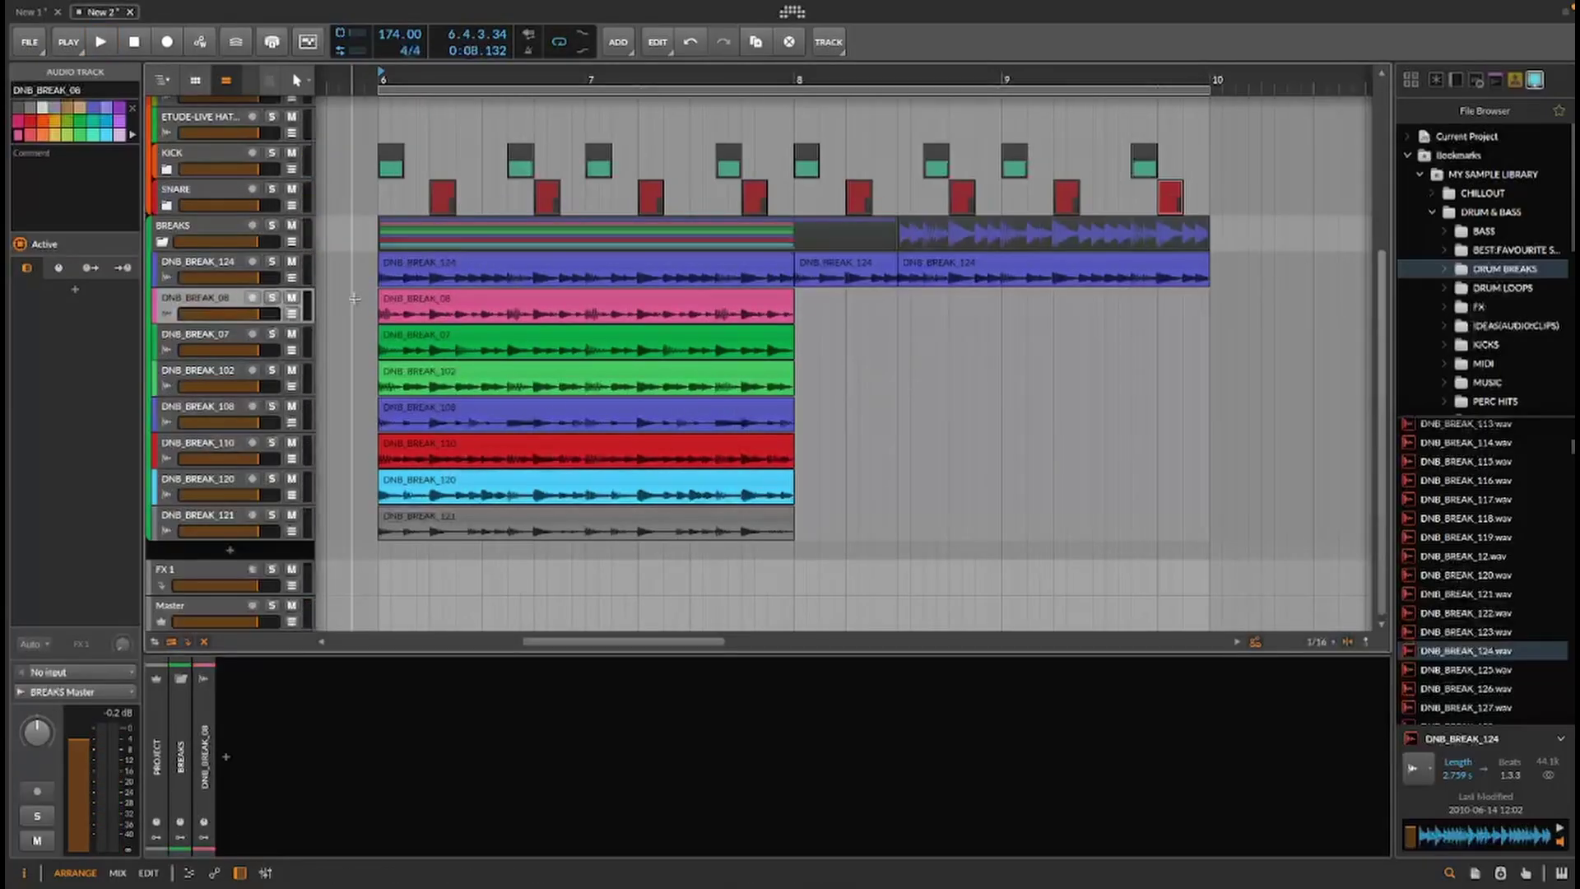
{"action": "left_click", "coordinate": [445, 307]}
{"action": "key", "text": "ctrl+d"}
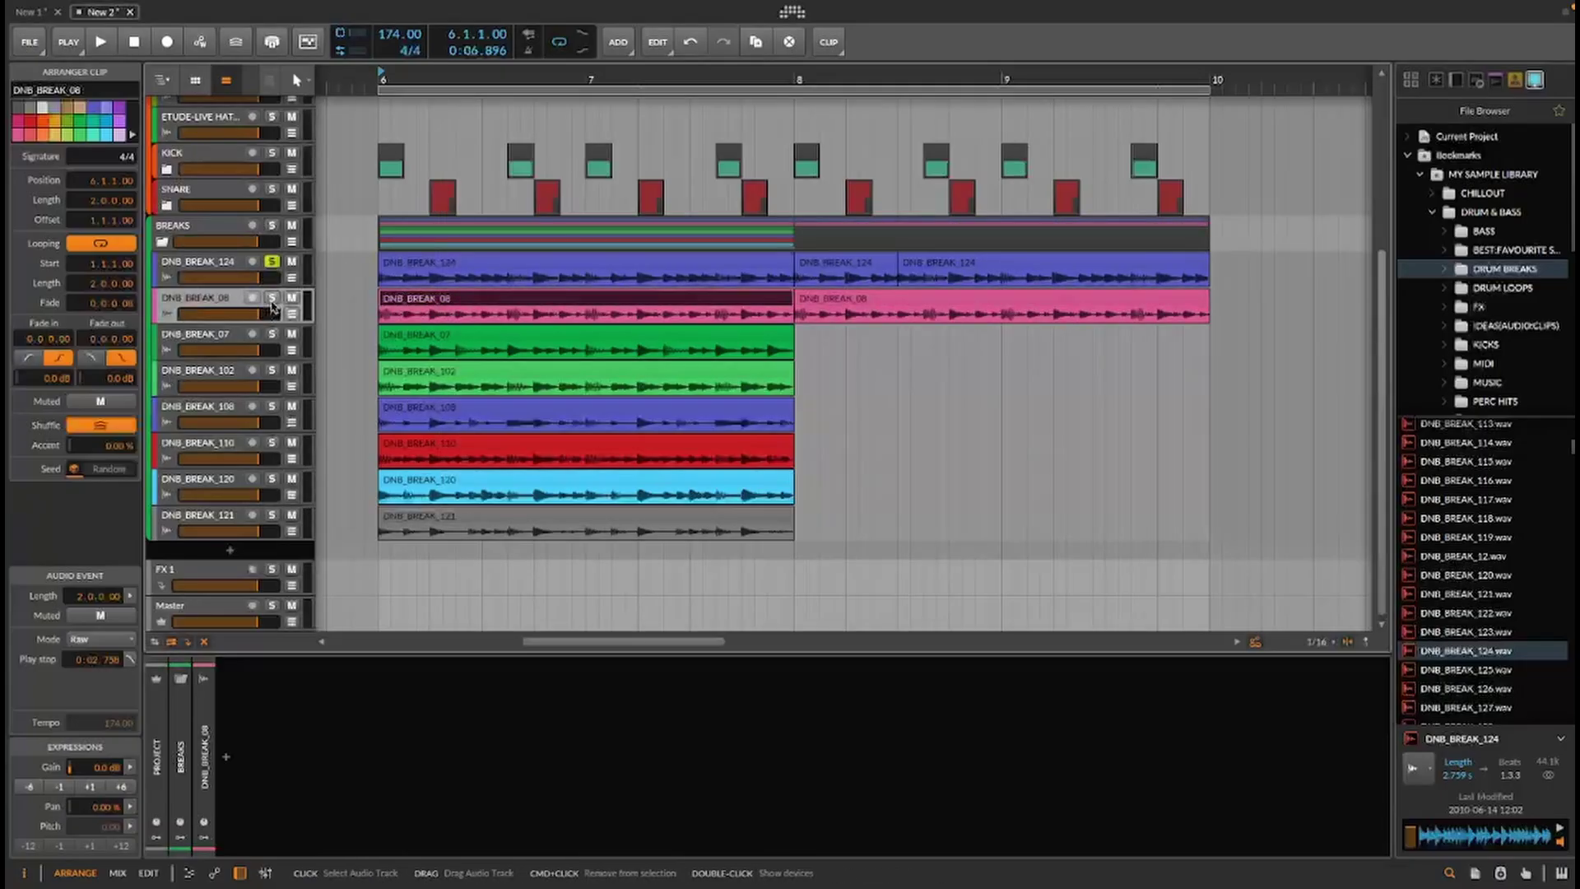
Solo KICK and SNARE together with DNB_BREAK_124 and DNB_BREAK_08 and play the layered pattern from bar 6
{"action": "left_click", "coordinate": [272, 153]}
{"action": "left_click", "coordinate": [272, 189]}
{"action": "key", "text": "space"}
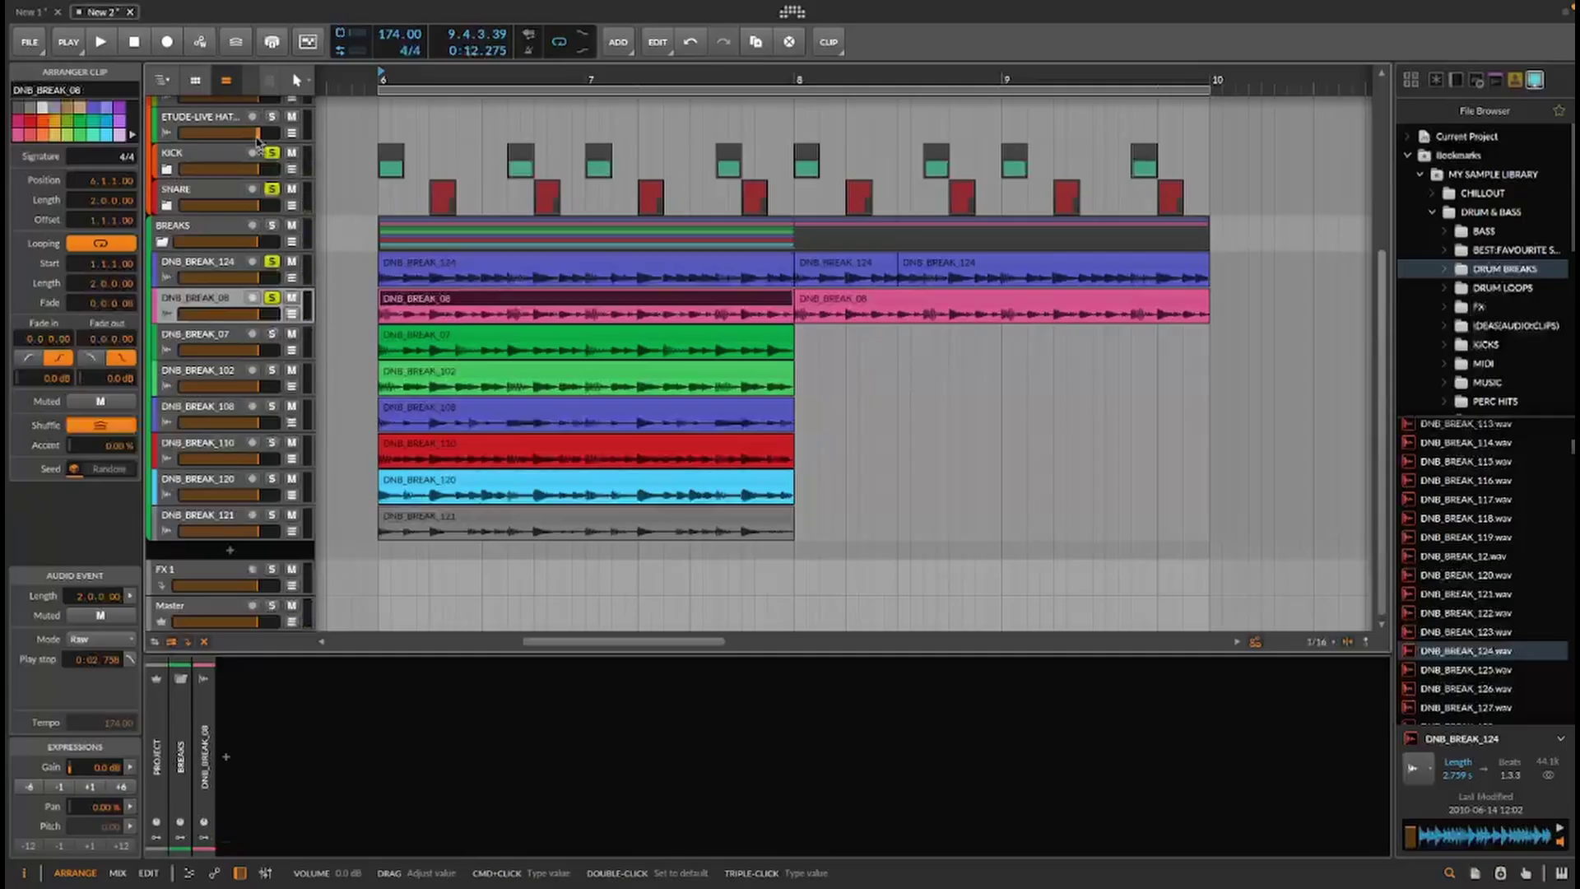
Select the KICK and SNARE groups in turn and check each one's level while playing from bar 6
{"action": "left_click", "coordinate": [210, 156]}
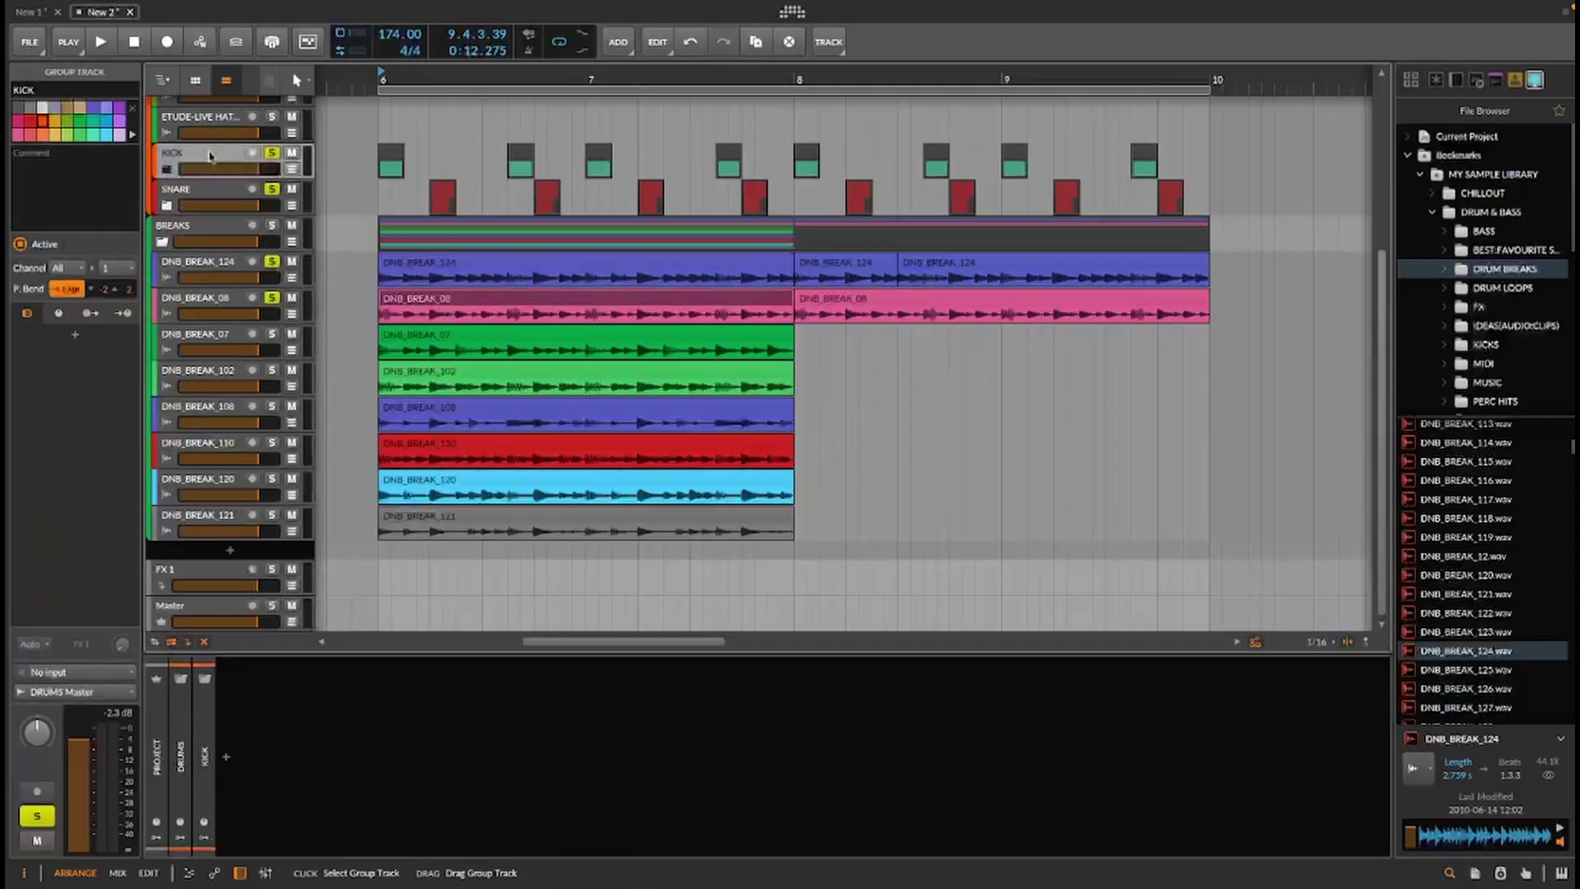
{"action": "left_click", "coordinate": [207, 199]}
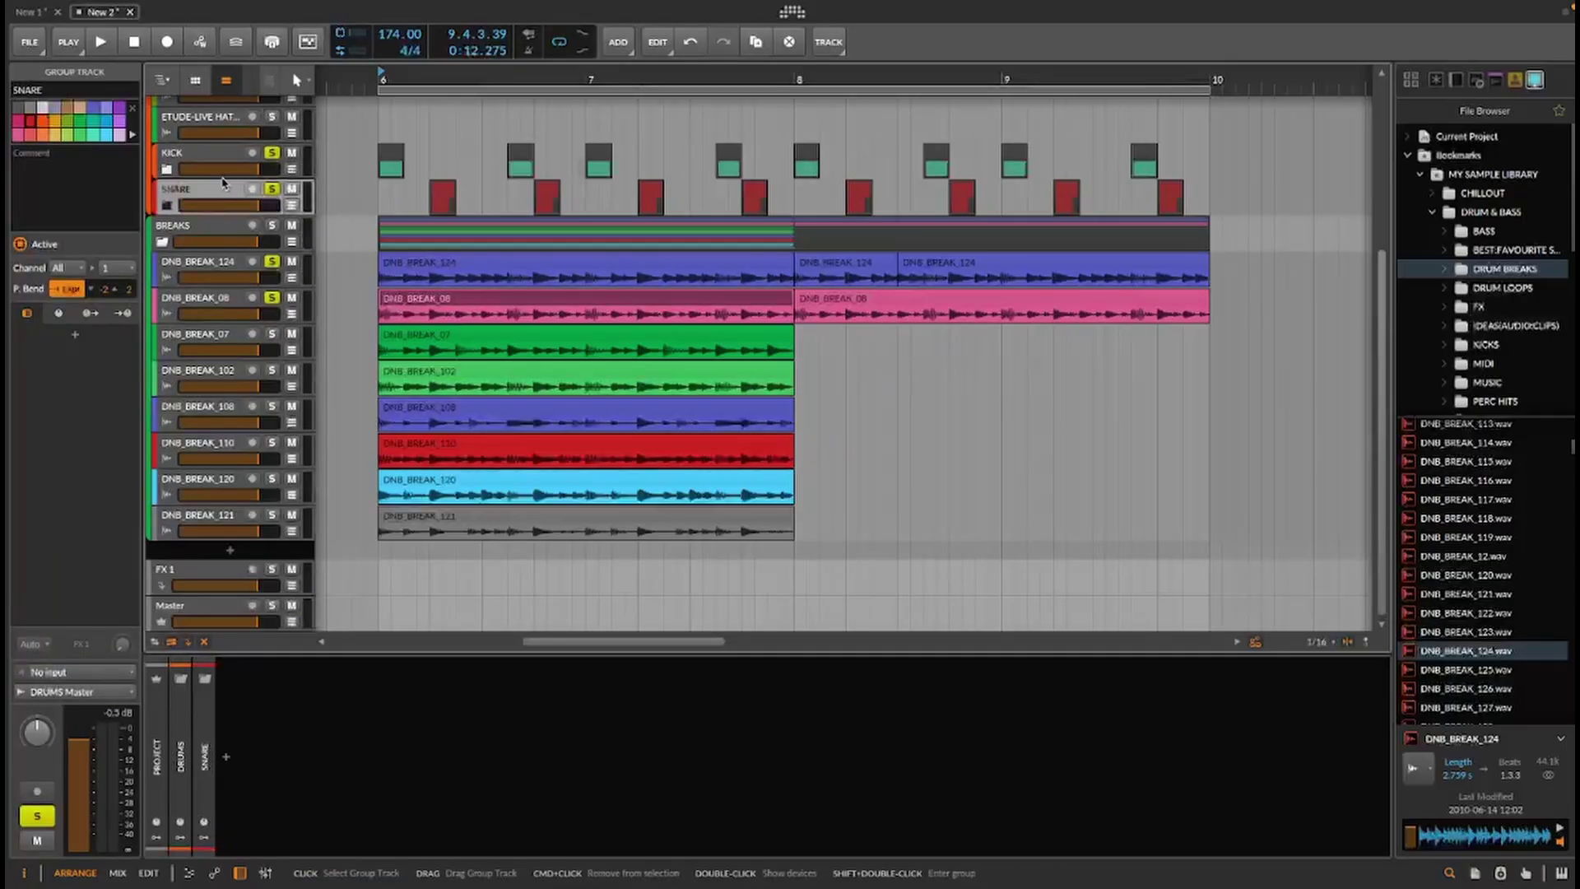
{"action": "left_click", "coordinate": [221, 158]}
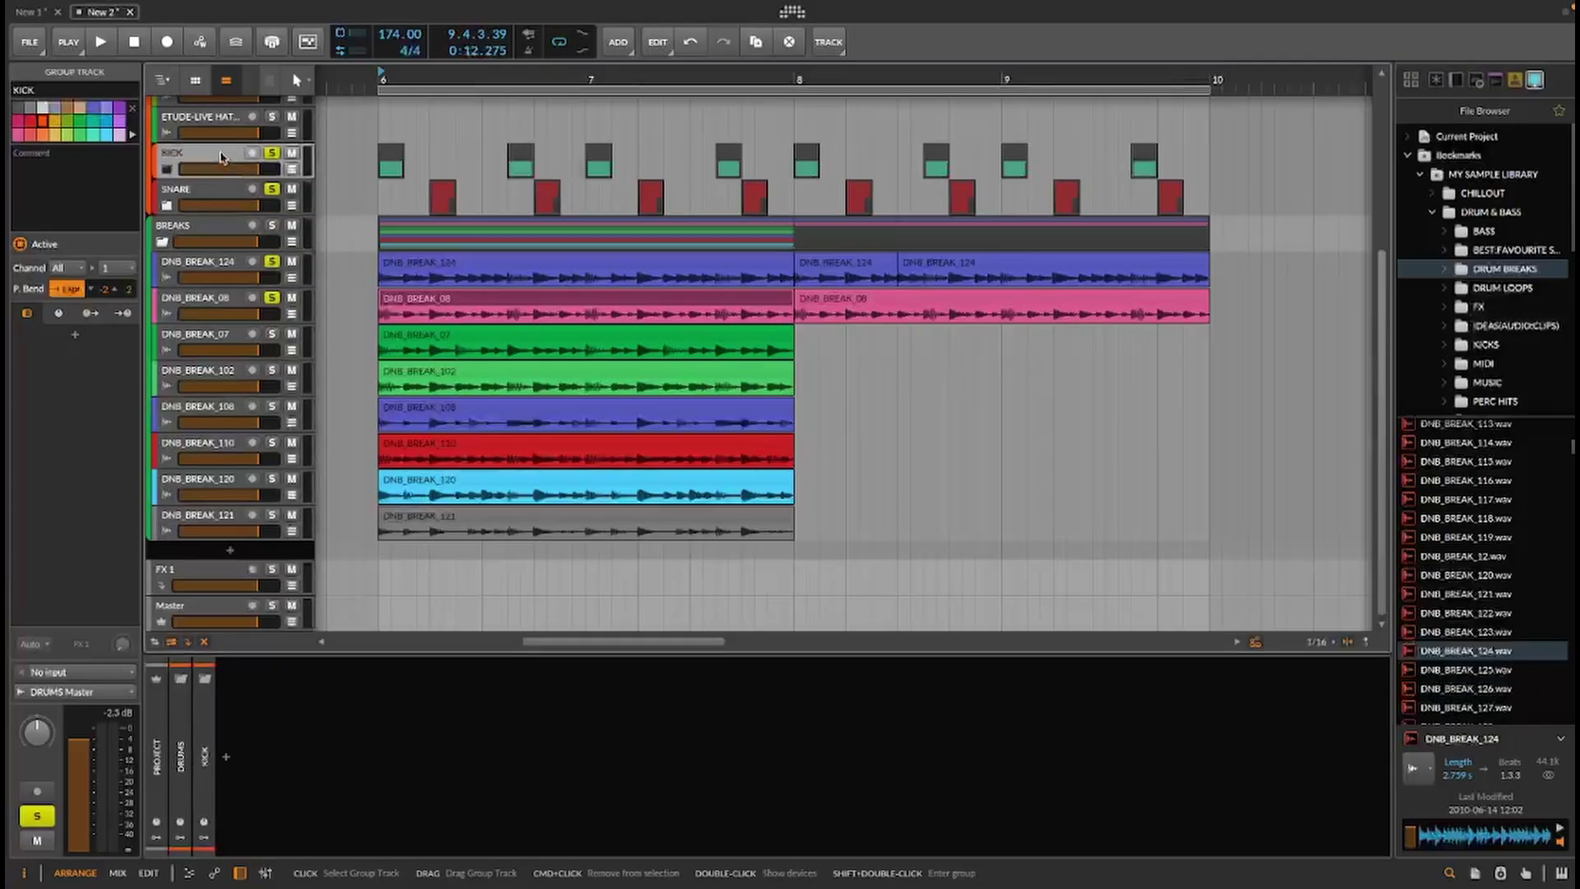
{"action": "key", "text": "space"}
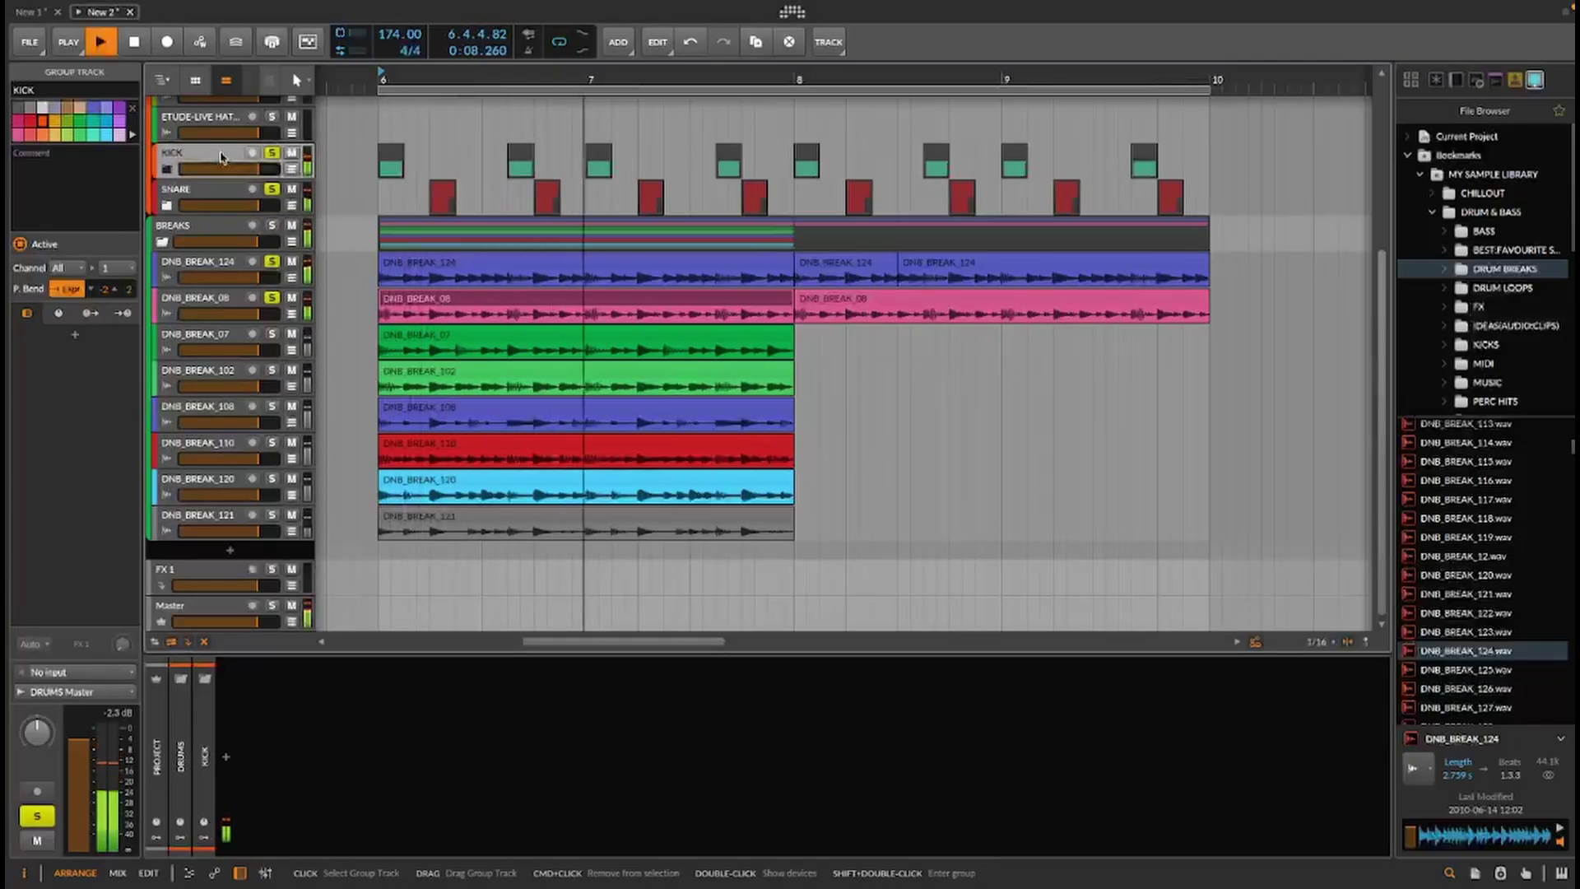
{"action": "key", "text": "space"}
{"action": "left_click", "coordinate": [225, 198]}
{"action": "key", "text": "space"}
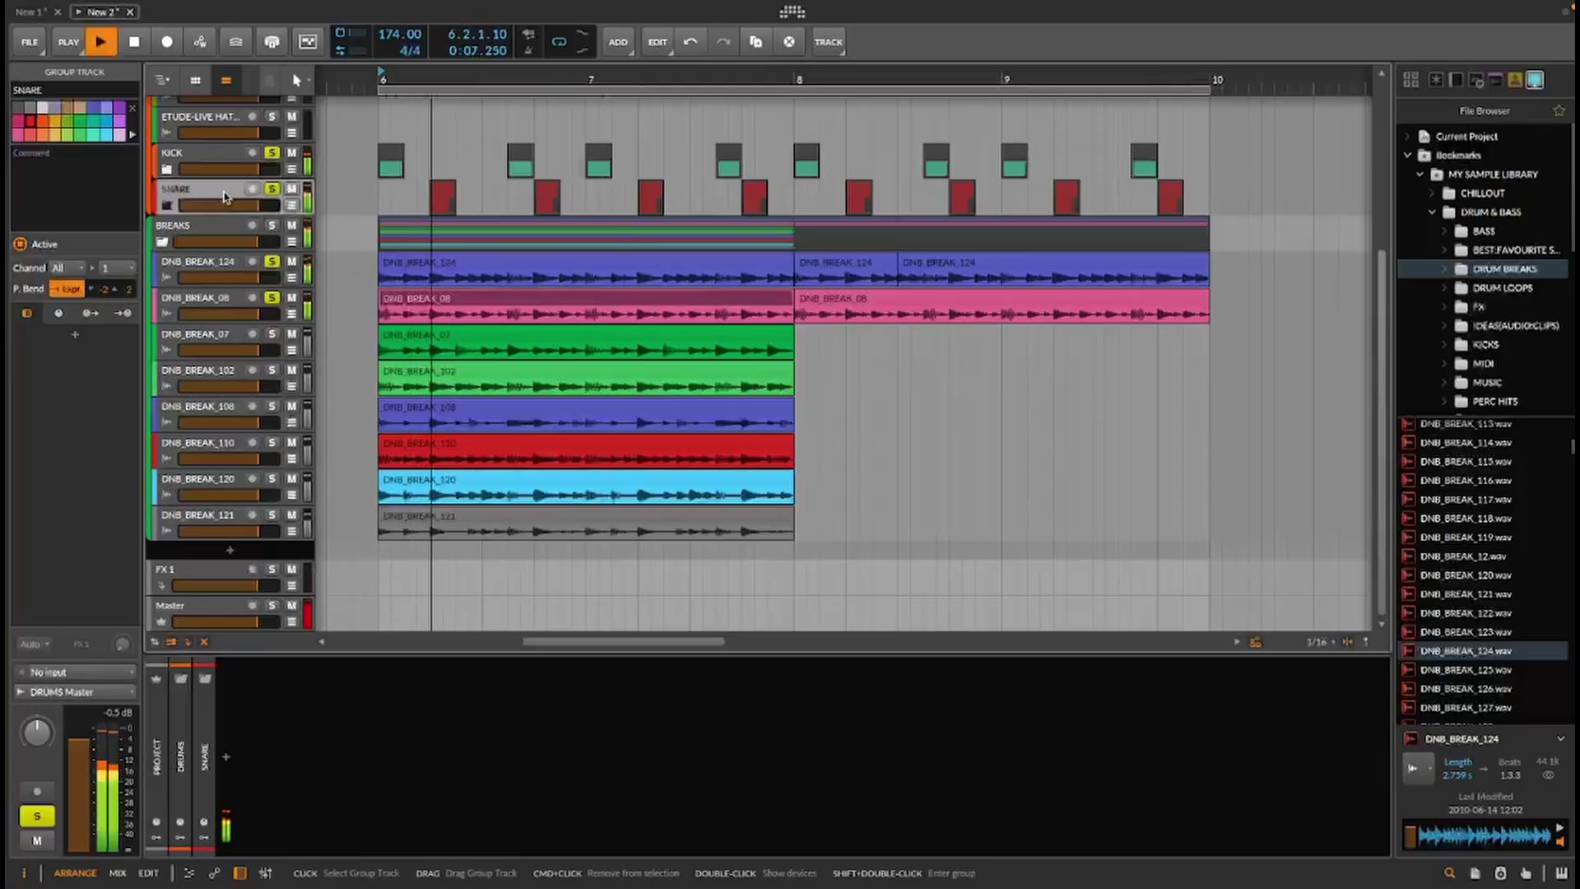
{"action": "key", "text": "space"}
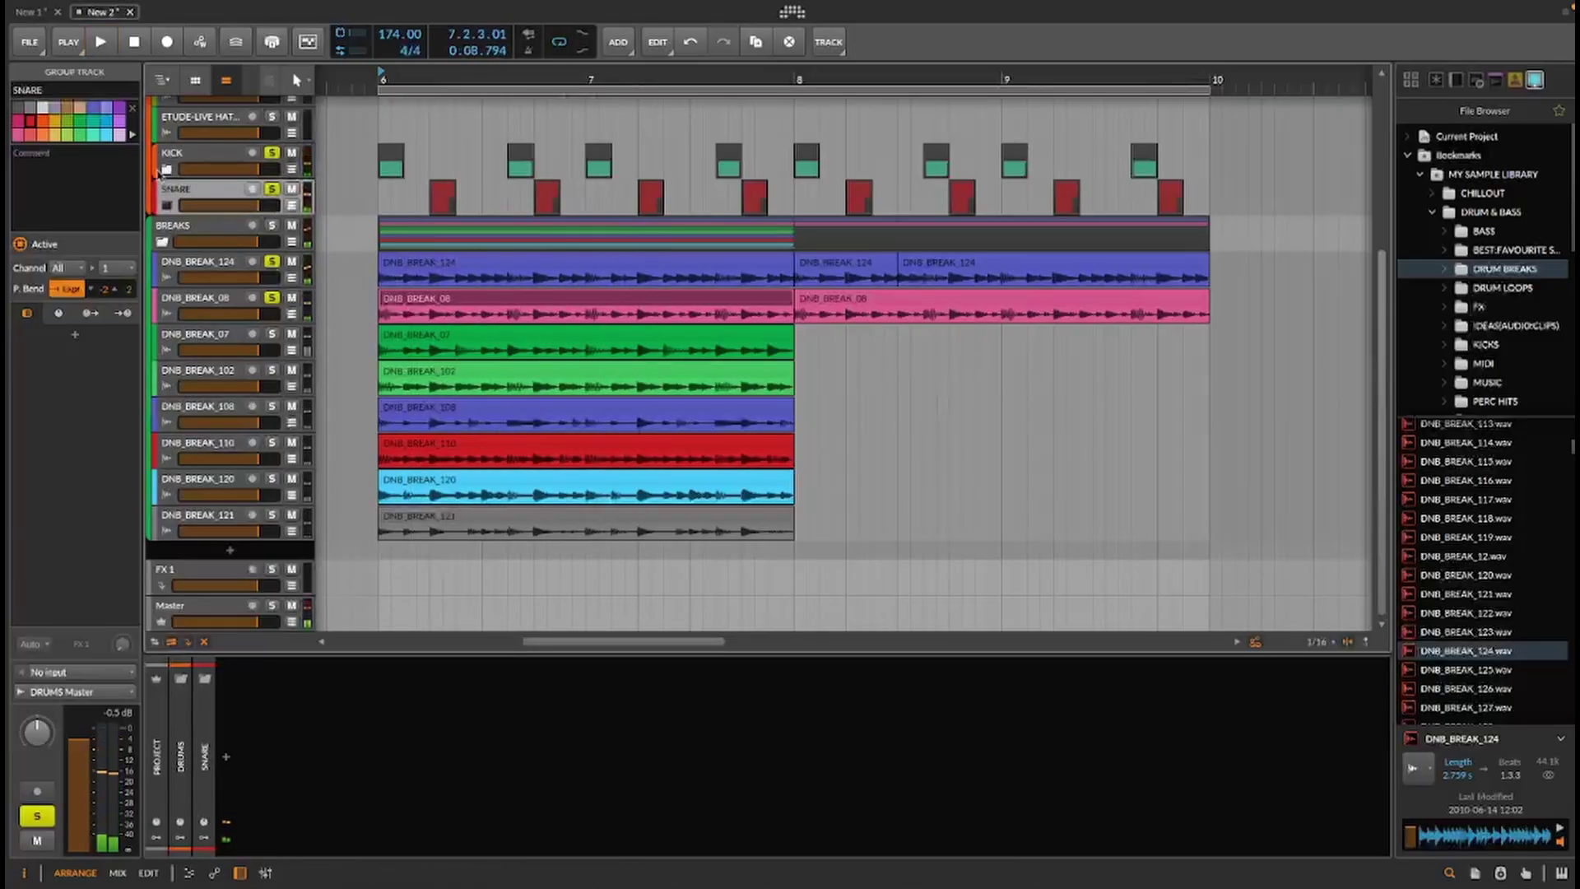
{"action": "left_click", "coordinate": [210, 151]}
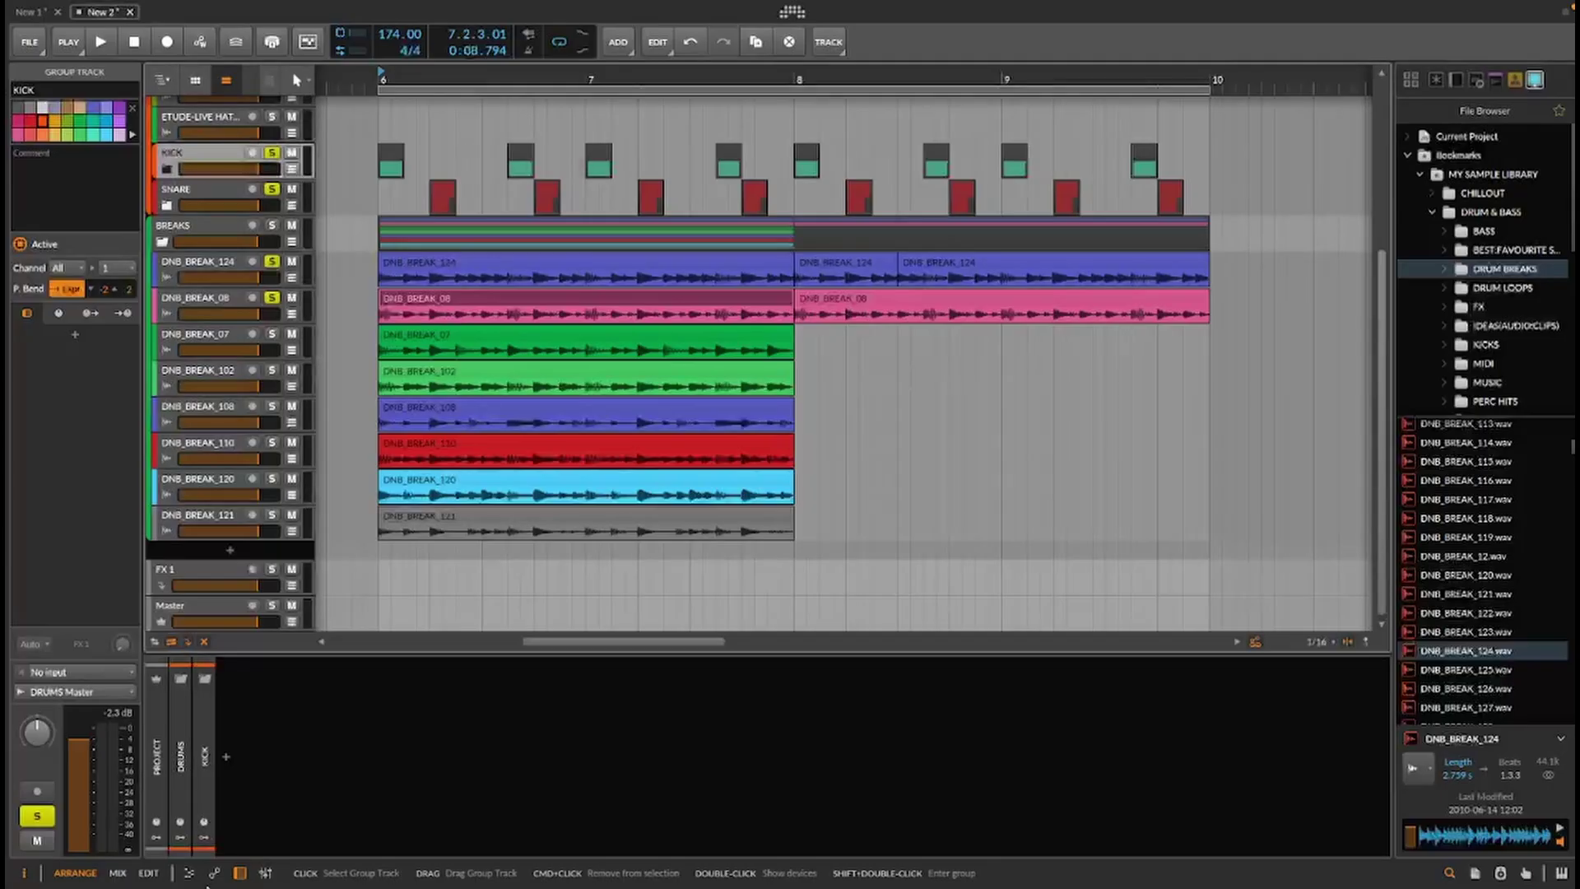
{"action": "left_click", "coordinate": [227, 761]}
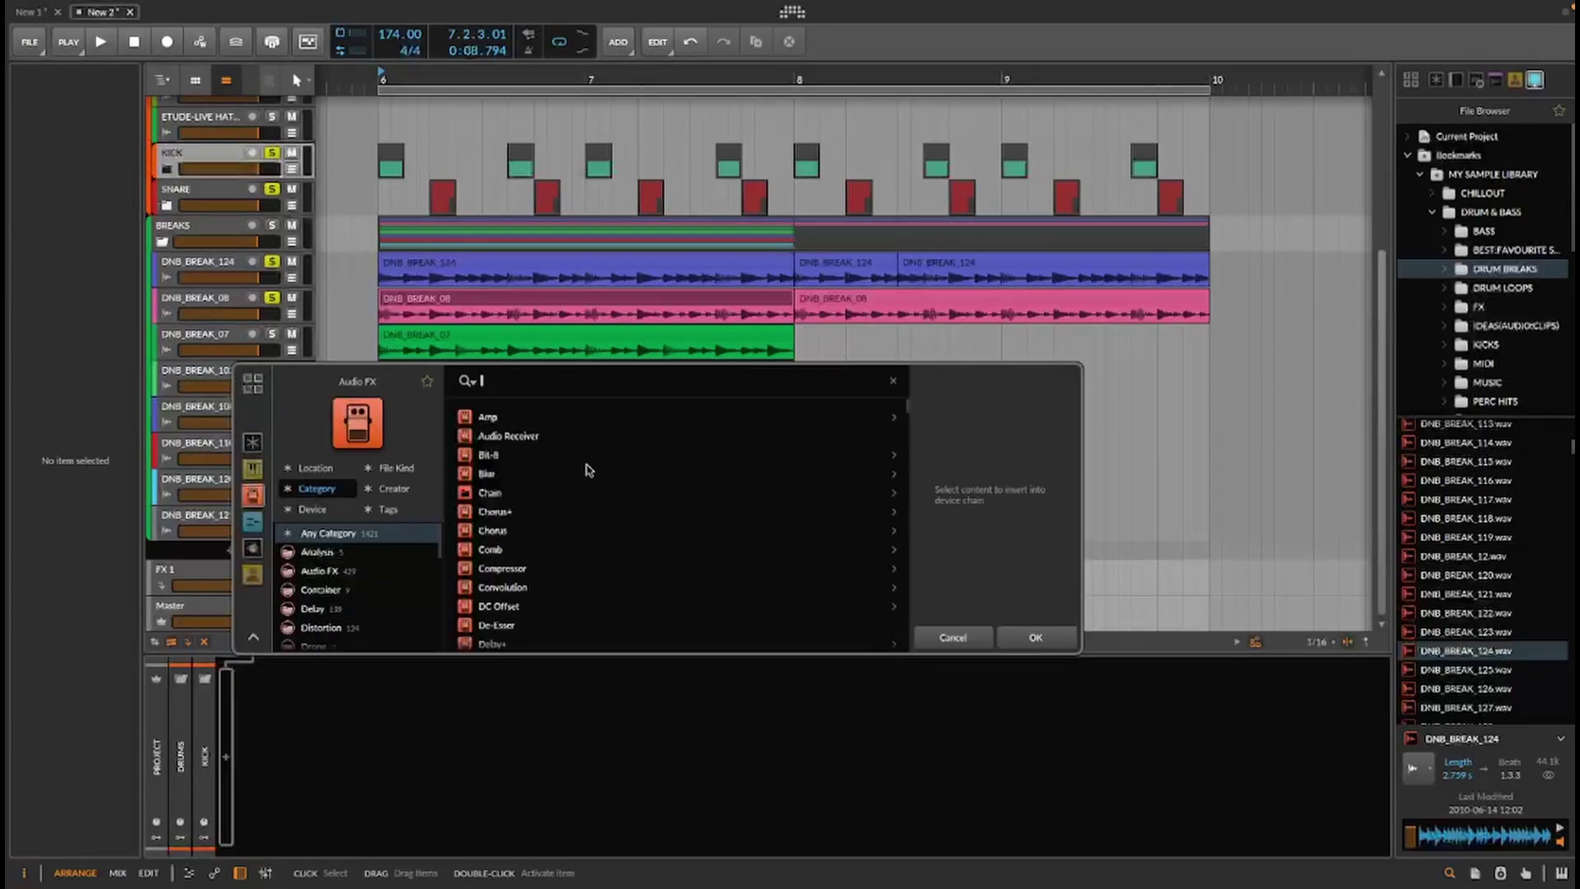
{"action": "left_click", "coordinate": [952, 645]}
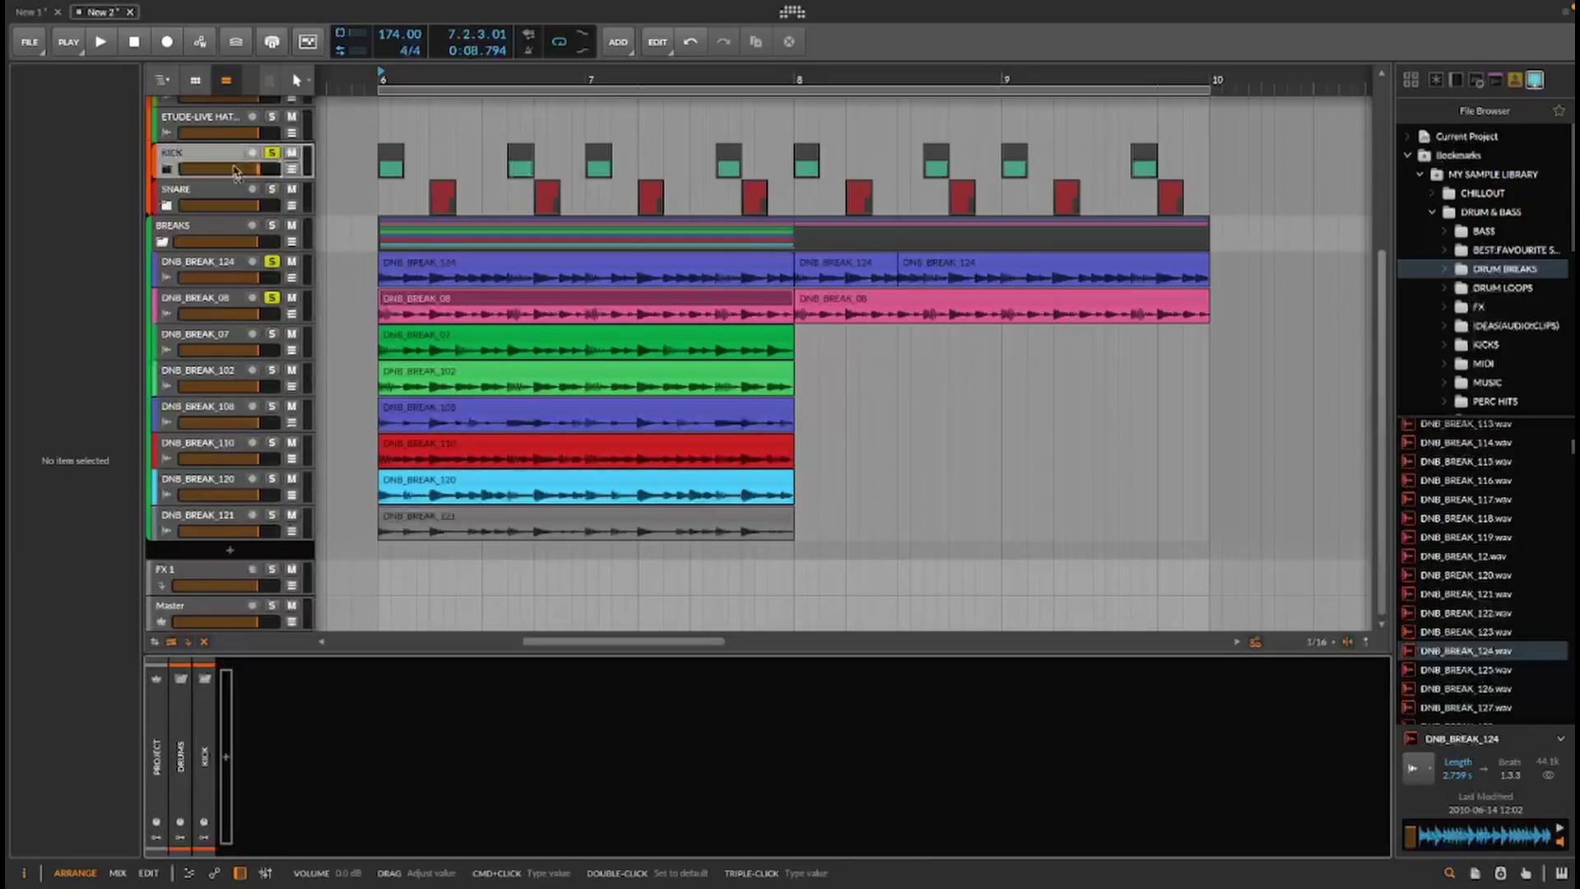
Compare the pattern from bar 6 with the SNARE and KICK group solos switched off and on during playback
{"action": "key", "text": "space"}
{"action": "left_click", "coordinate": [273, 192]}
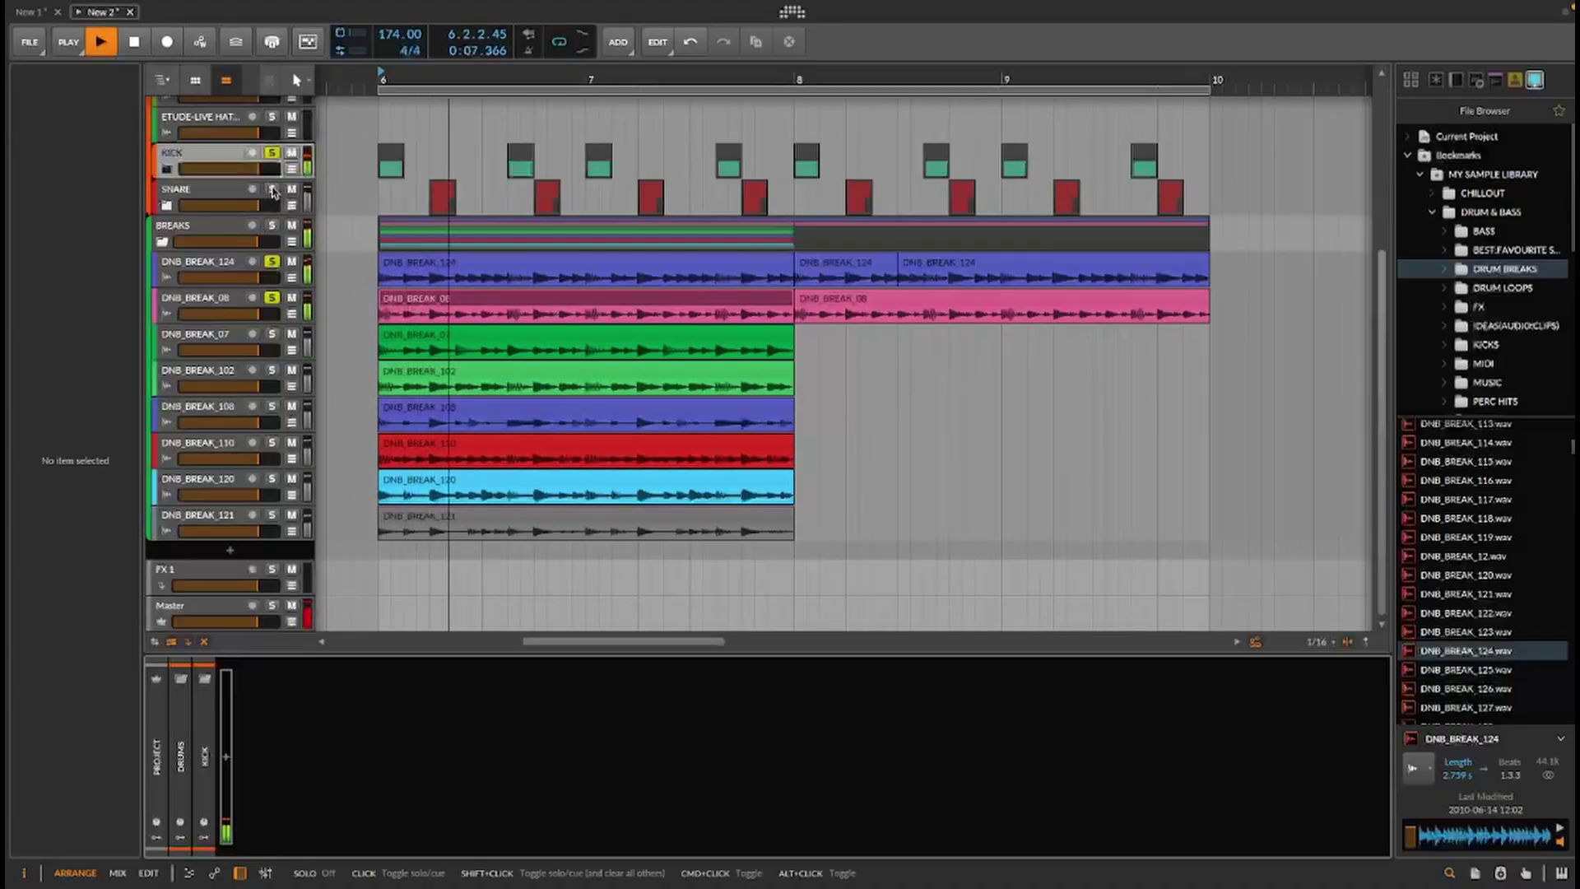
{"action": "key", "text": "space"}
{"action": "left_click", "coordinate": [274, 156]}
{"action": "key", "text": "space"}
{"action": "left_click", "coordinate": [274, 155]}
{"action": "key", "text": "space"}
{"action": "key", "text": "space"}
{"action": "key", "text": "space"}
{"action": "key", "text": "space"}
{"action": "key", "text": "space"}
{"action": "key", "text": "space"}
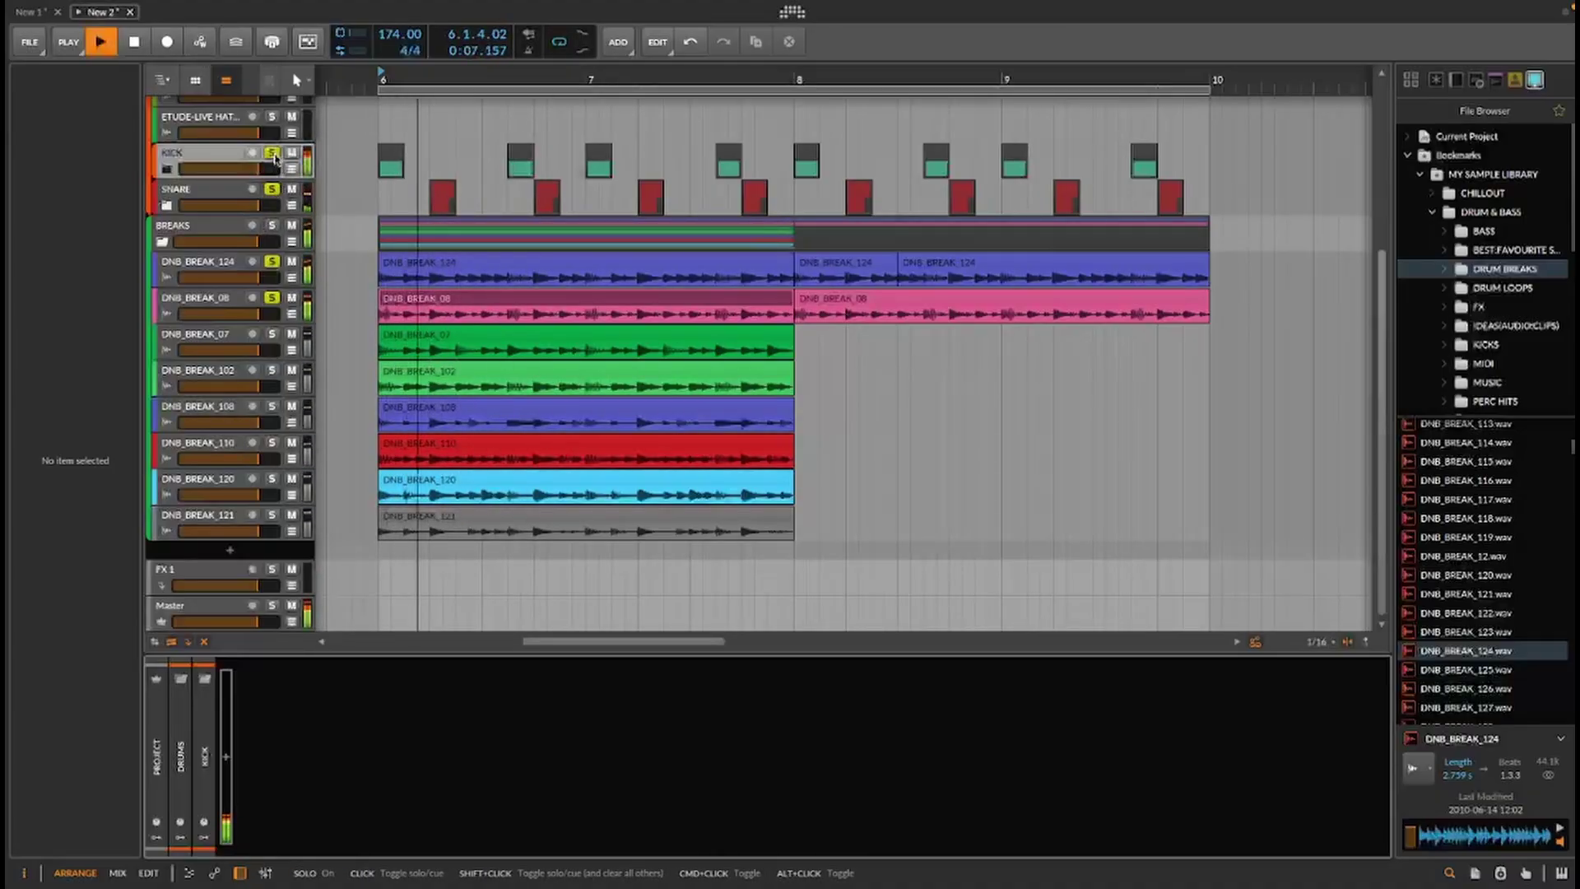
Stop playback and insert an EQ-5 device on the KICK group
{"action": "left_click", "coordinate": [219, 165]}
{"action": "key", "text": "space"}
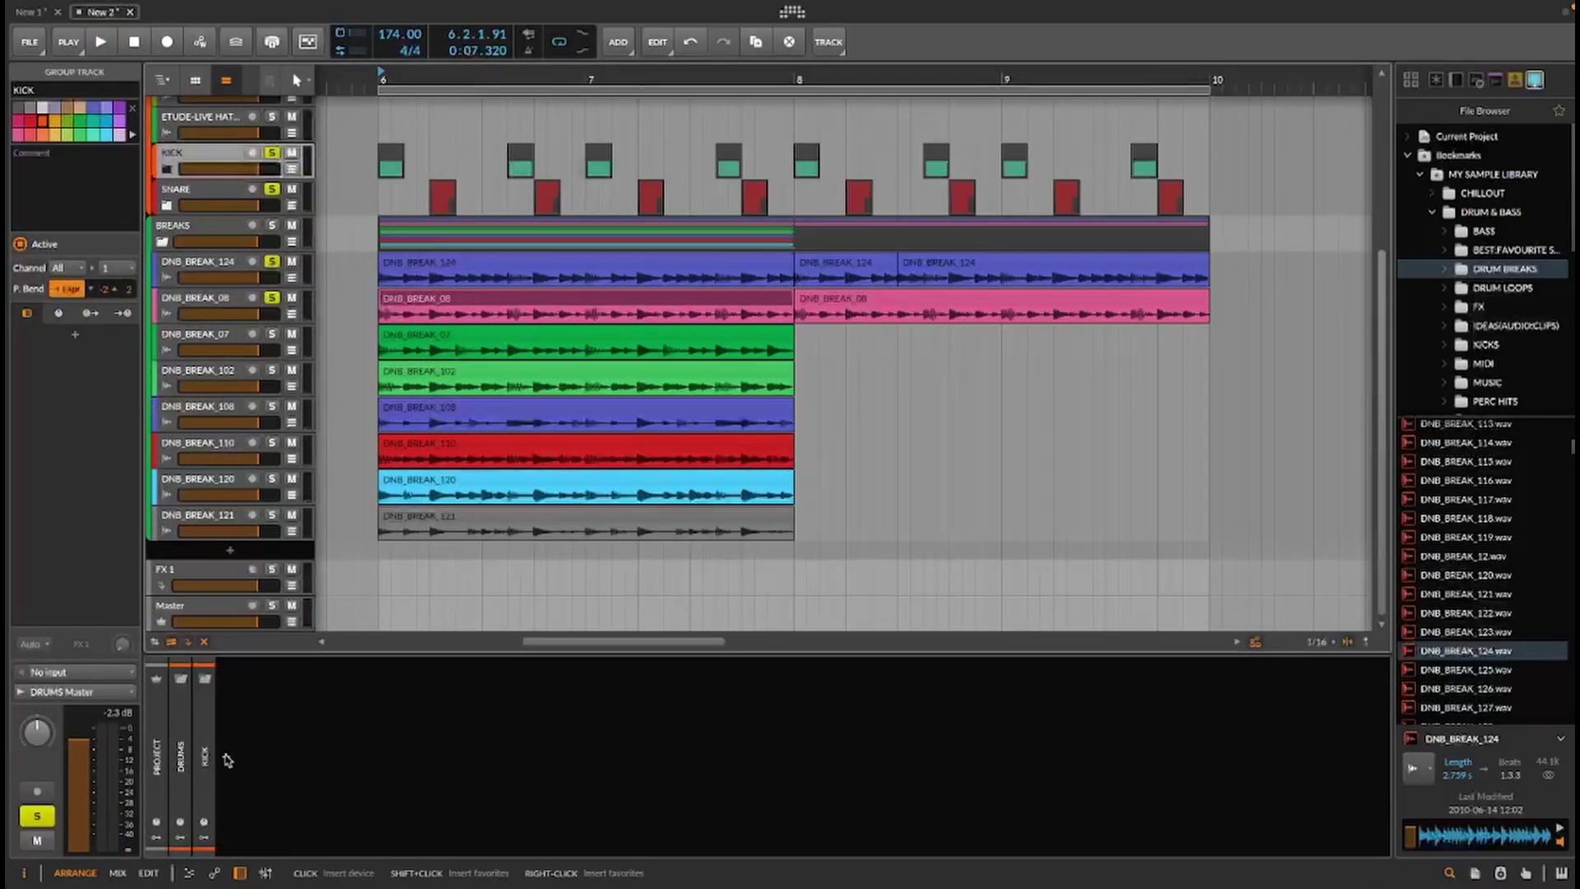
{"action": "left_click", "coordinate": [227, 758]}
{"action": "scroll", "coordinate": [673, 568], "scroll_direction": "down", "scroll_amount": 4}
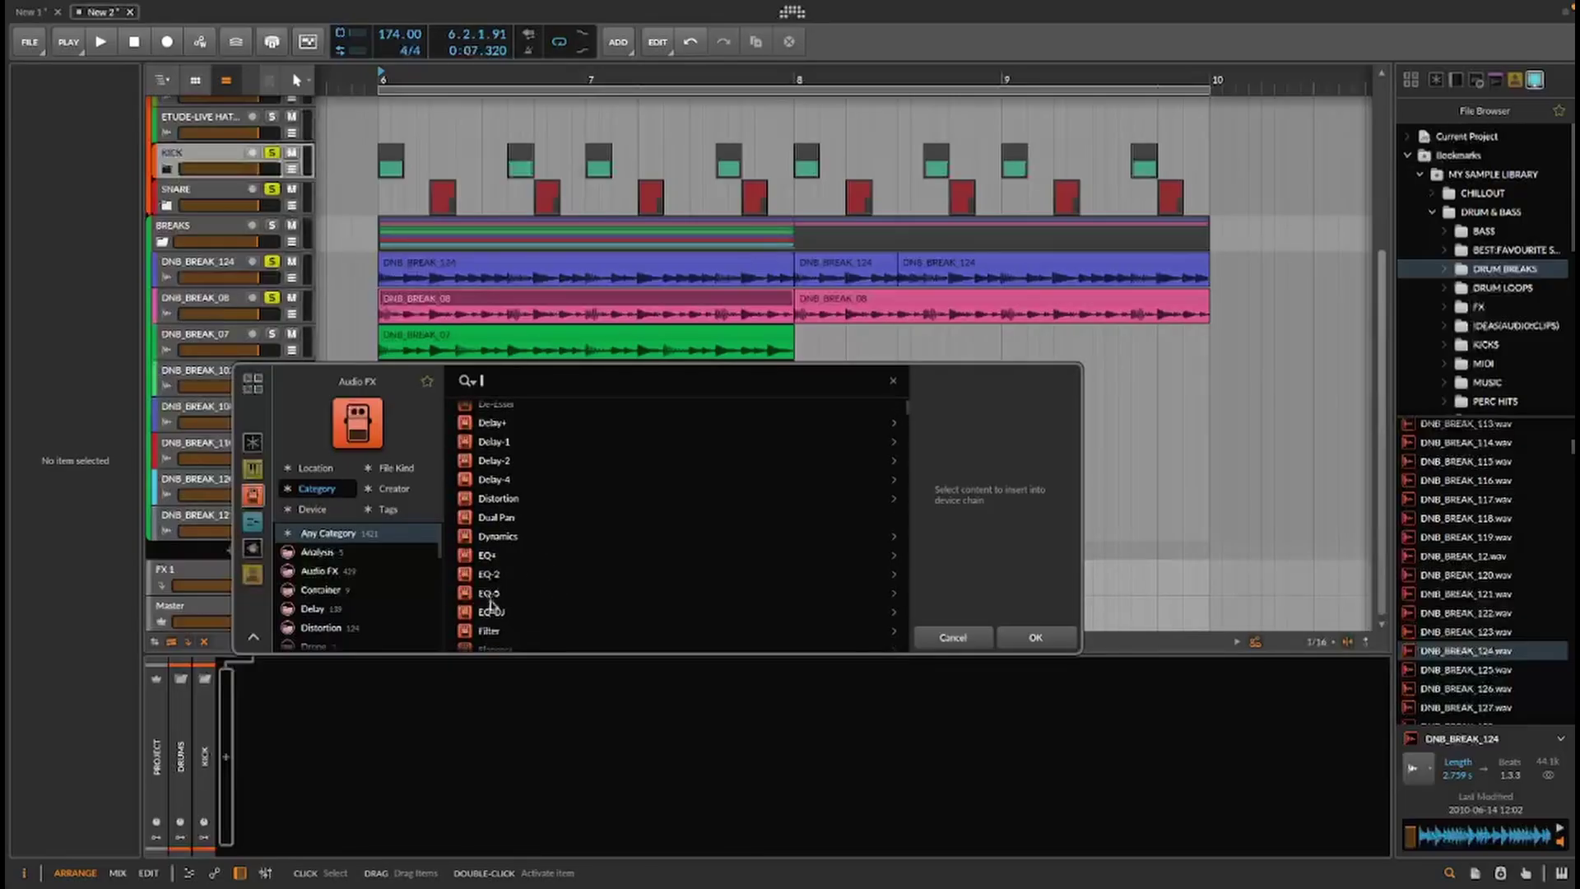
{"action": "left_click", "coordinate": [490, 597]}
{"action": "left_click", "coordinate": [1035, 634]}
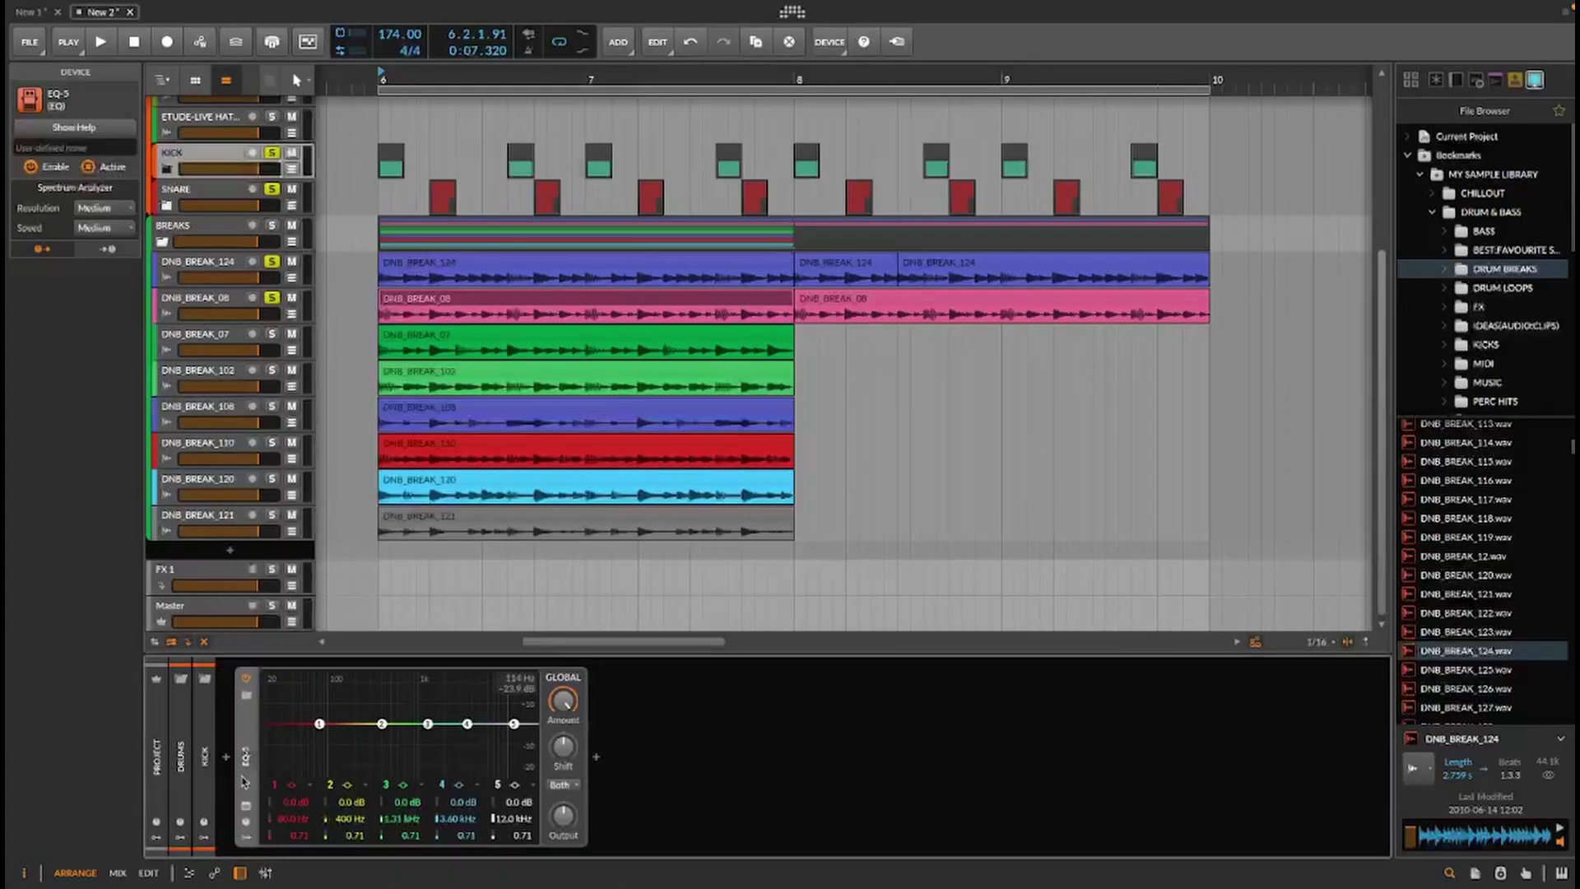
Set band 1 of the KICK group's EQ-5 to a 4-pole high-pass at about 60 Hz, adjusting it during playback
{"action": "left_click", "coordinate": [294, 784]}
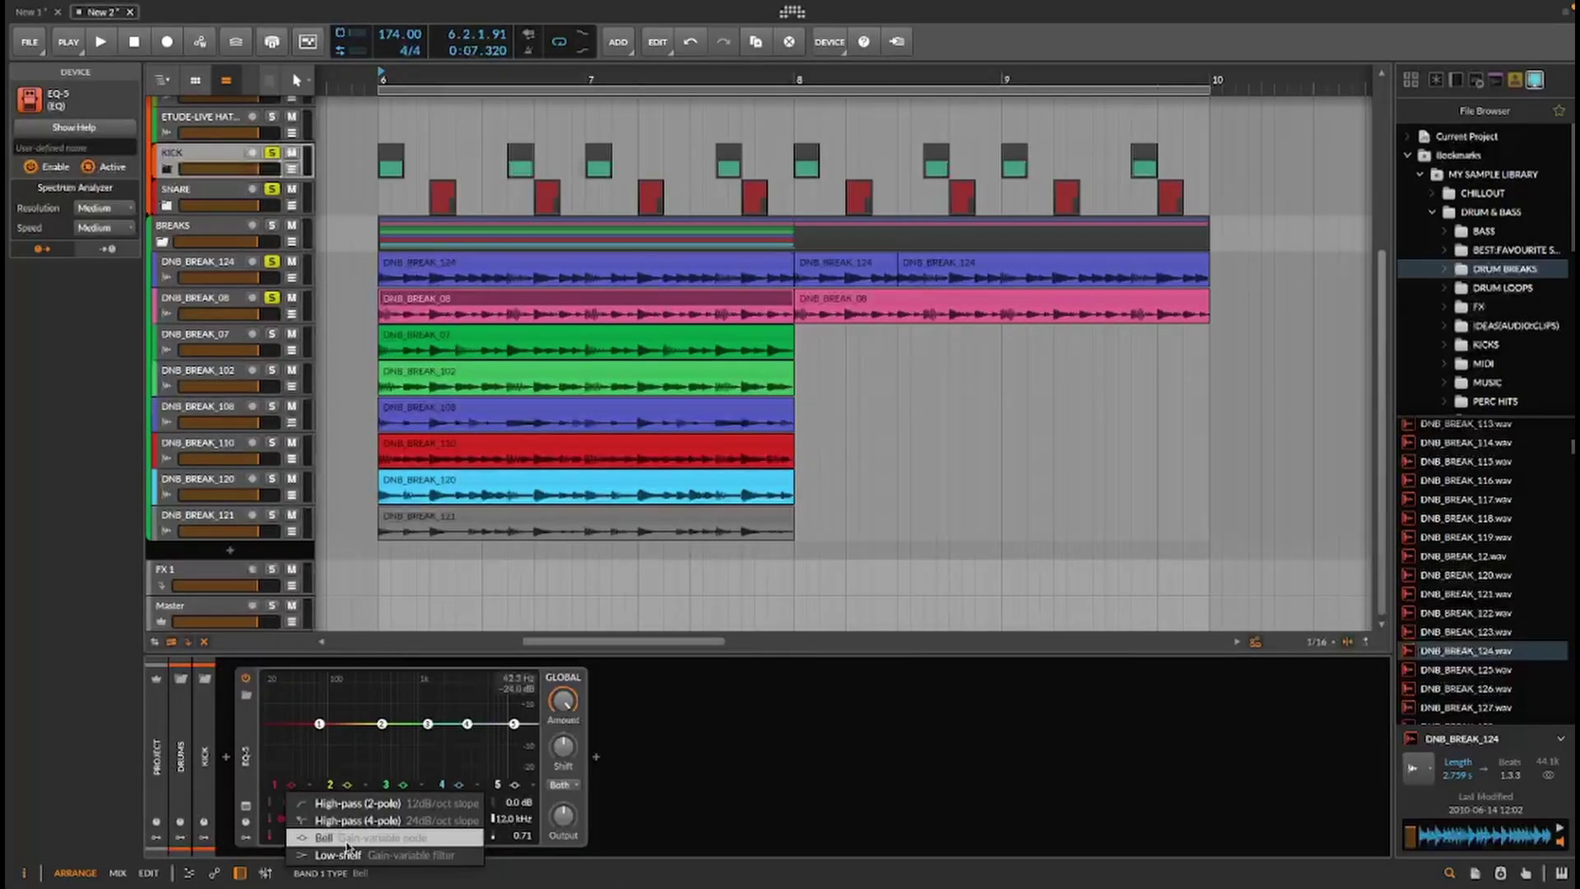
{"action": "left_click", "coordinate": [325, 822]}
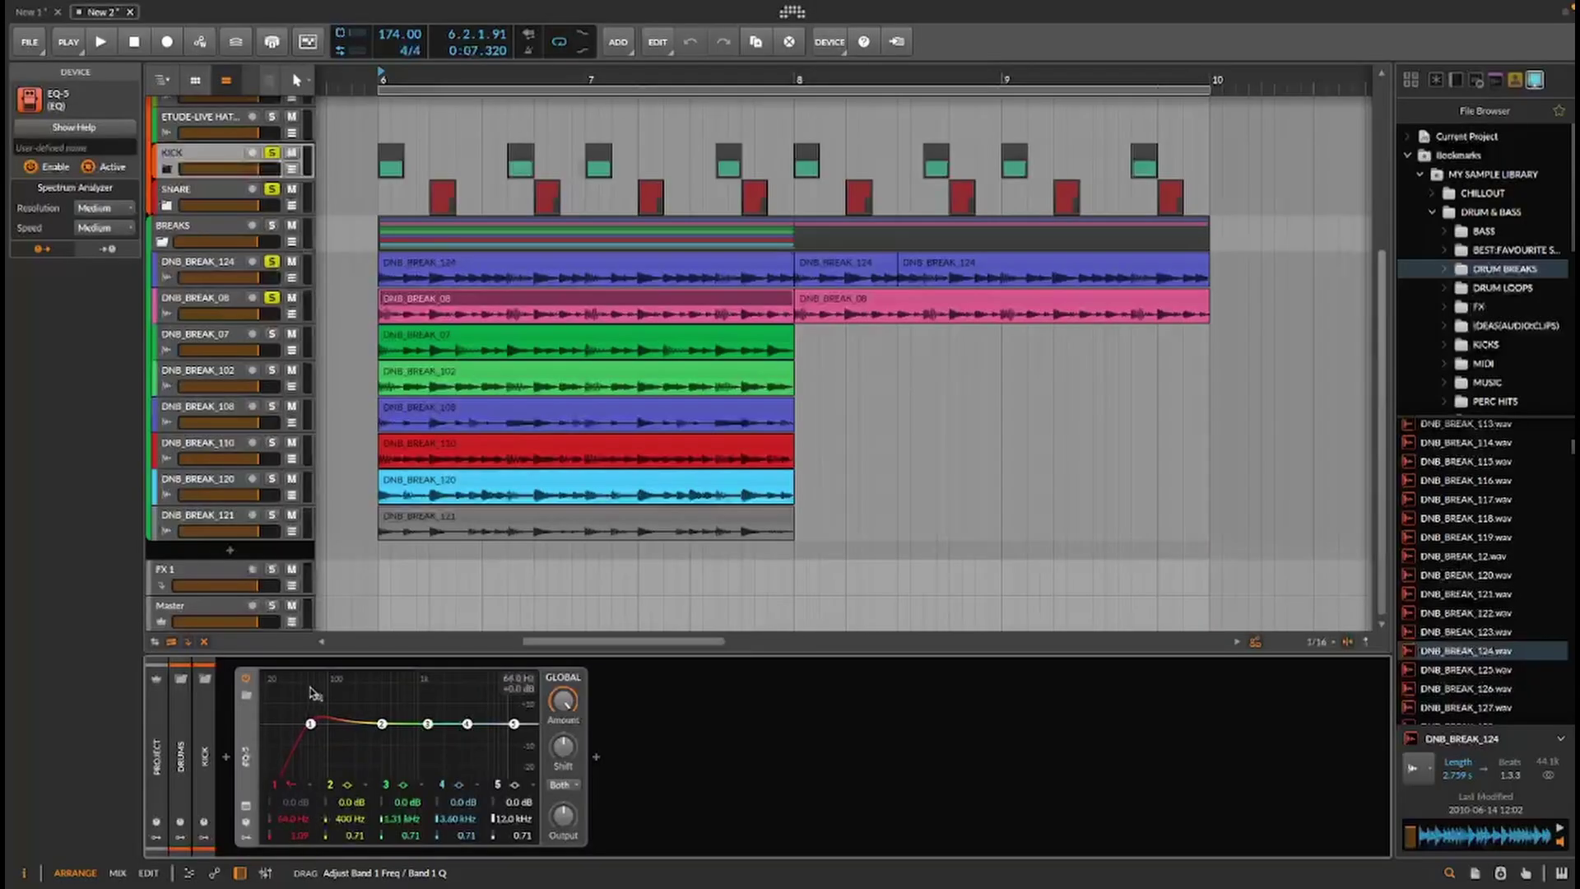
{"action": "key", "text": "space"}
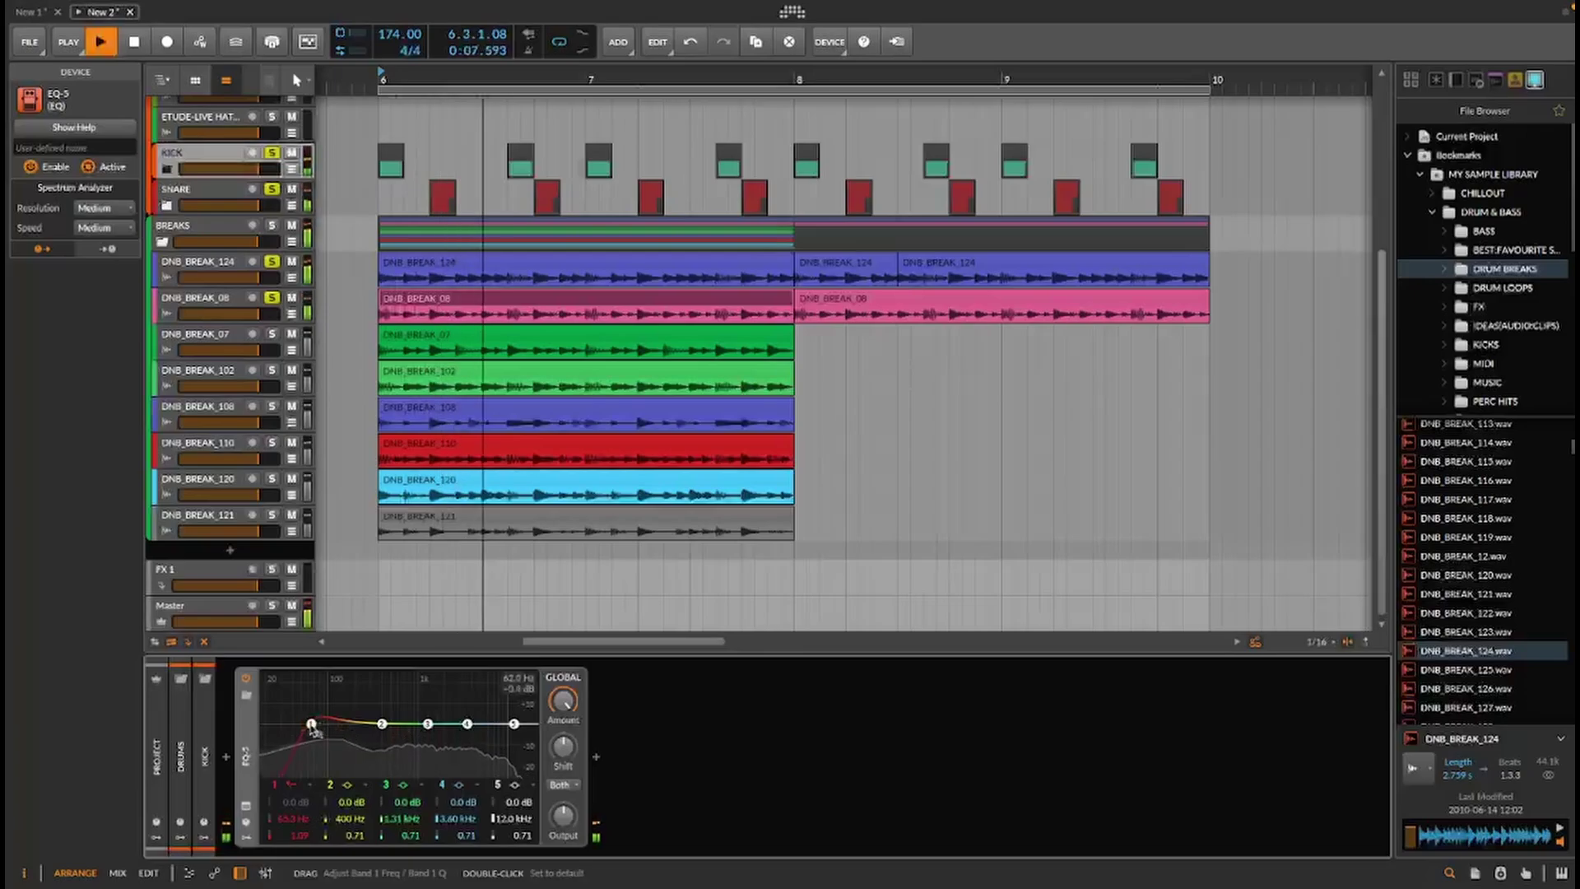
{"action": "left_click_drag", "start_coordinate": [309, 727], "coordinate": [310, 726]}
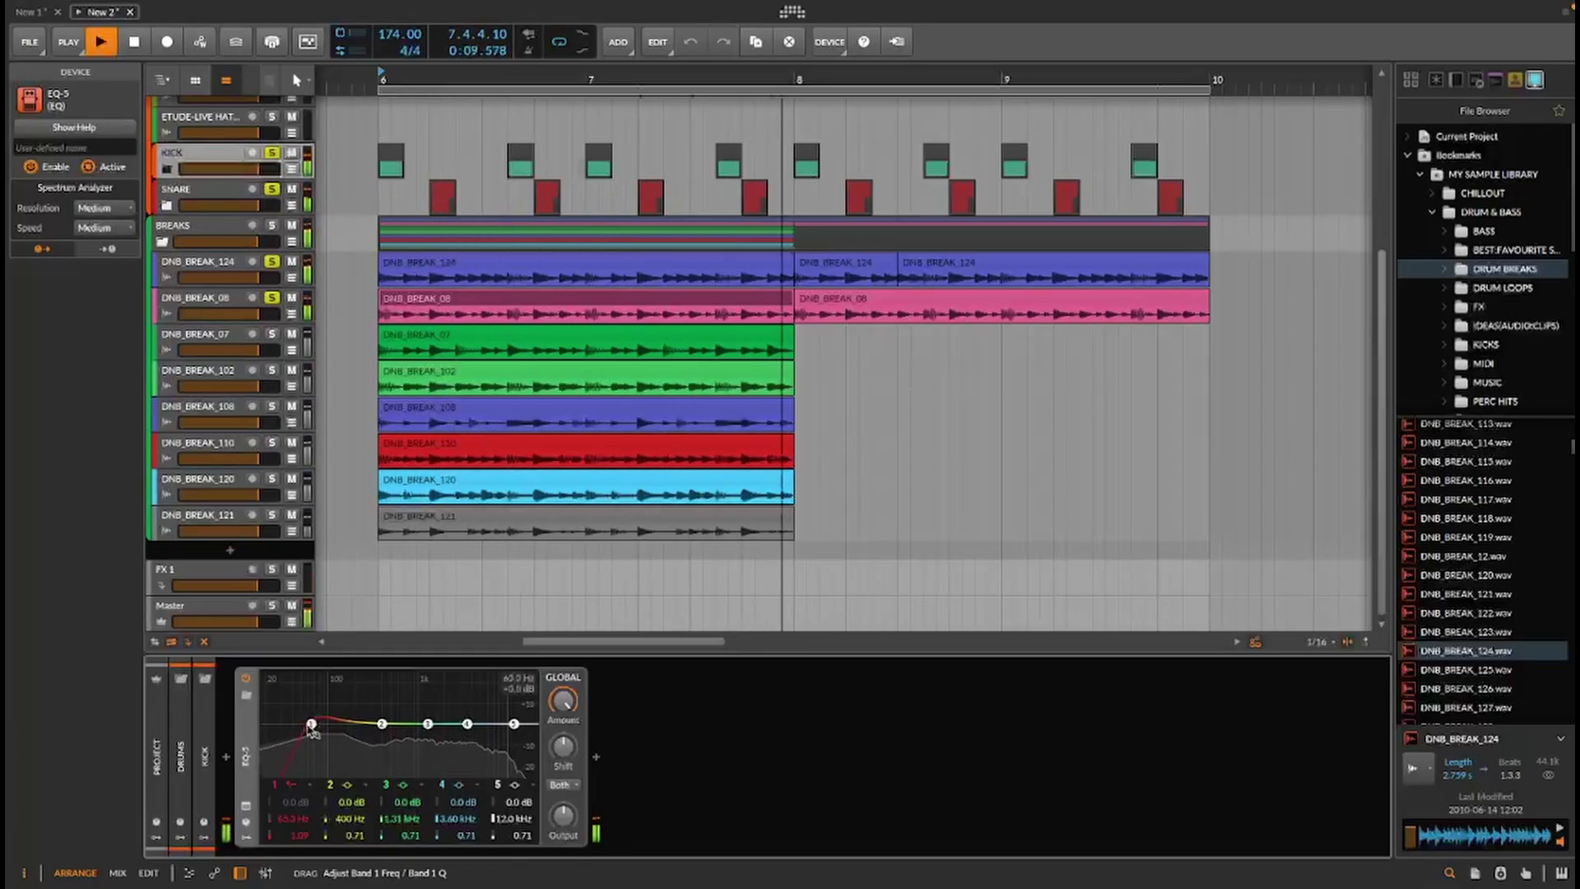
{"action": "left_click_drag", "start_coordinate": [264, 730], "coordinate": [309, 734]}
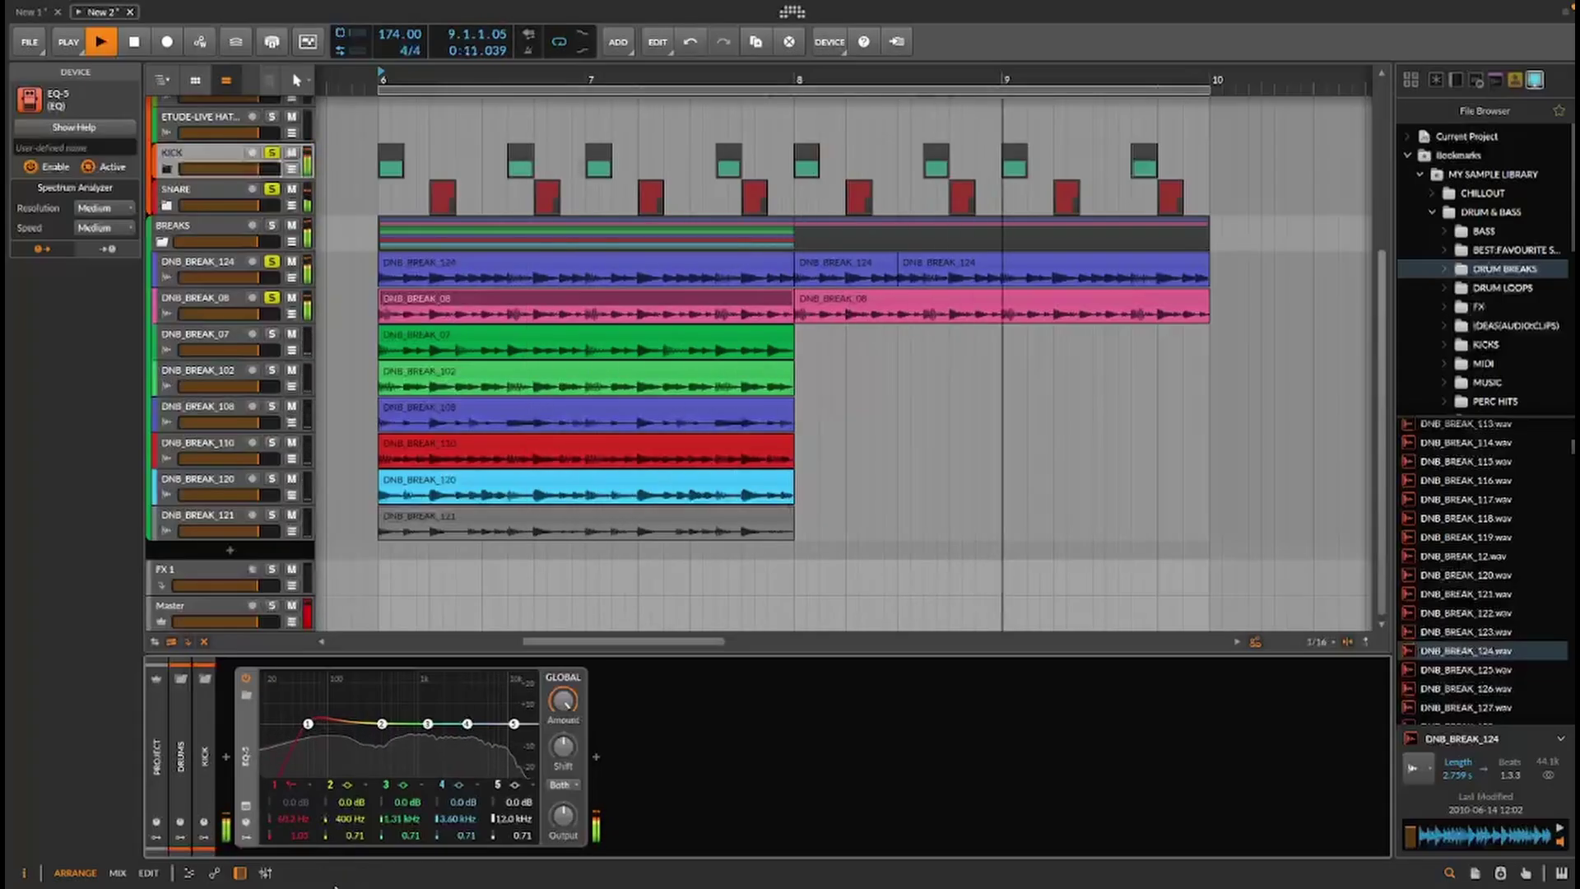
During playback, cut EQ-5 band 2 to -5.1 dB at 361 Hz and boost band 3 to +4.0 dB at 1.28 kHz
{"action": "key", "text": "space"}
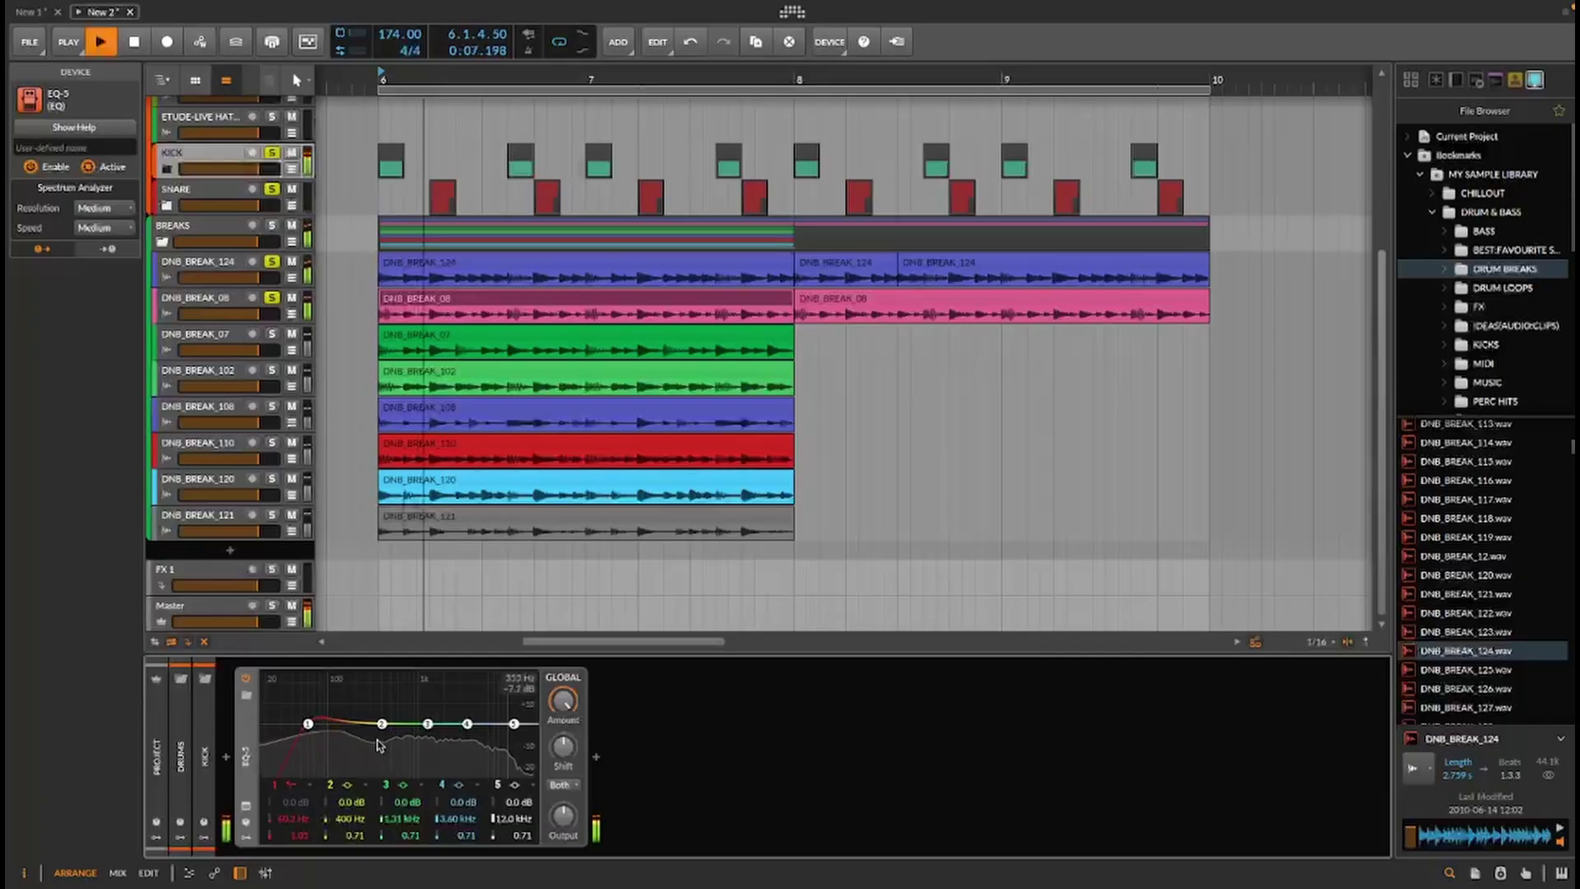
{"action": "left_click_drag", "start_coordinate": [383, 724], "coordinate": [433, 719]}
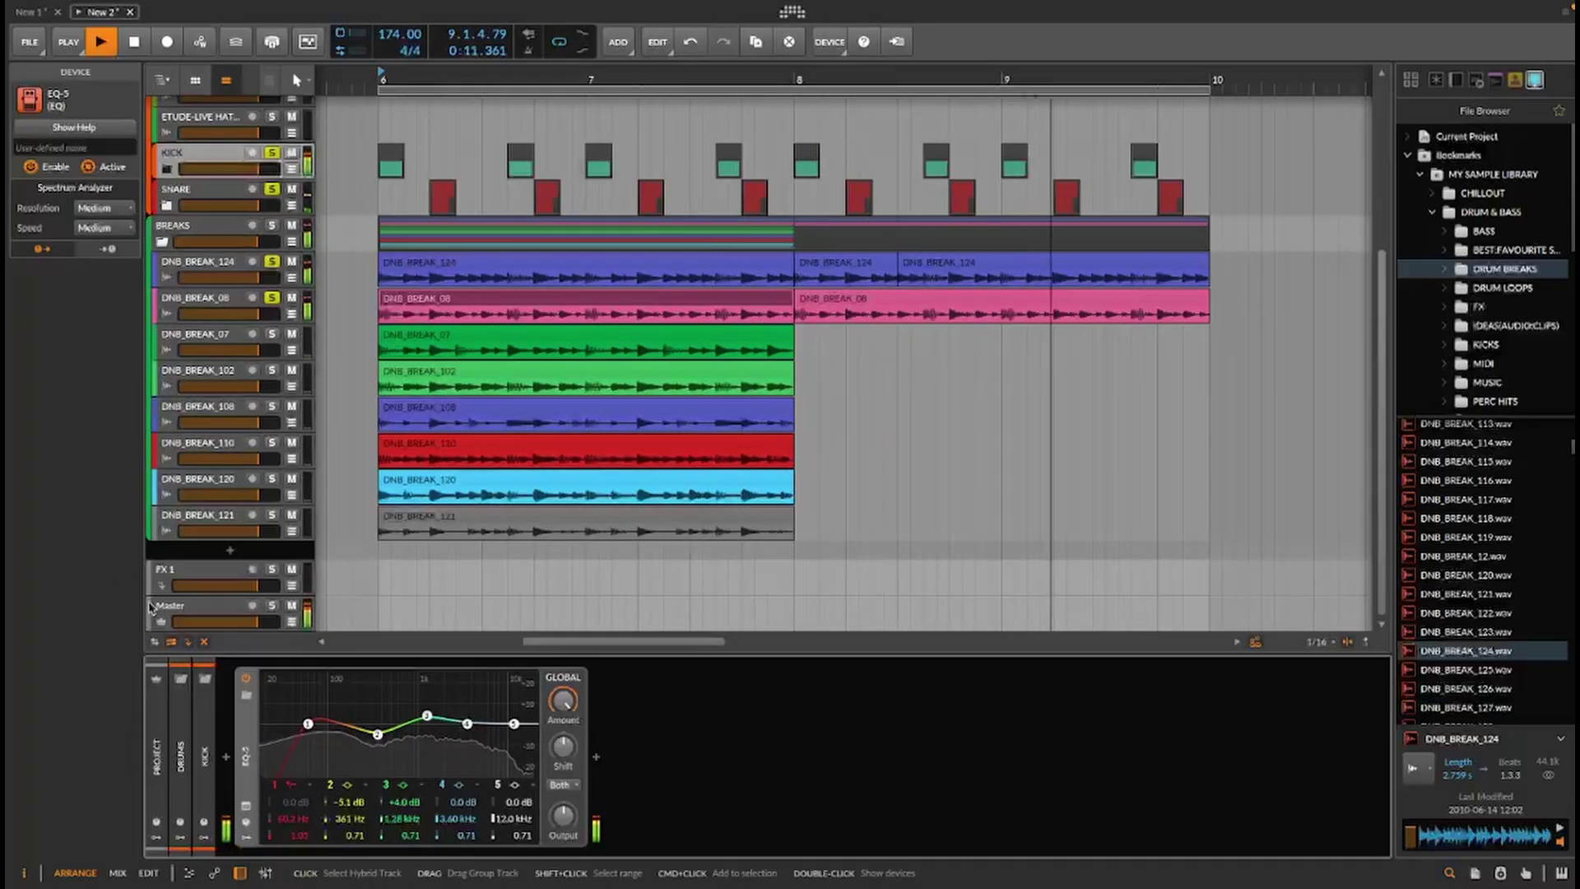
{"action": "key", "text": "space"}
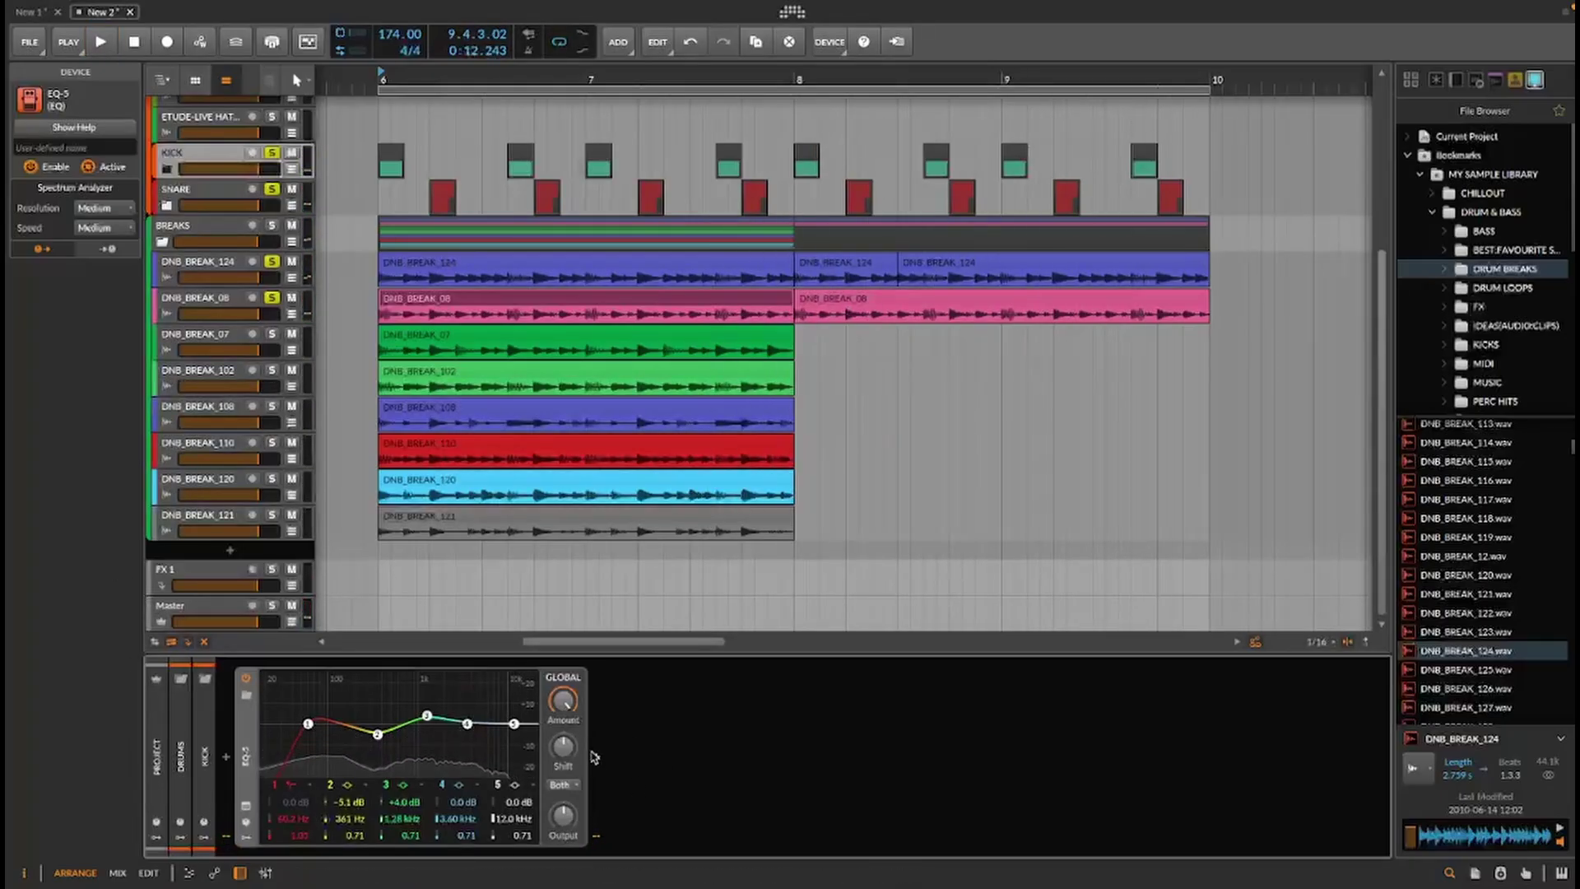
Insert a Tool device after the EQ-5 on the KICK group
{"action": "left_click", "coordinate": [597, 758]}
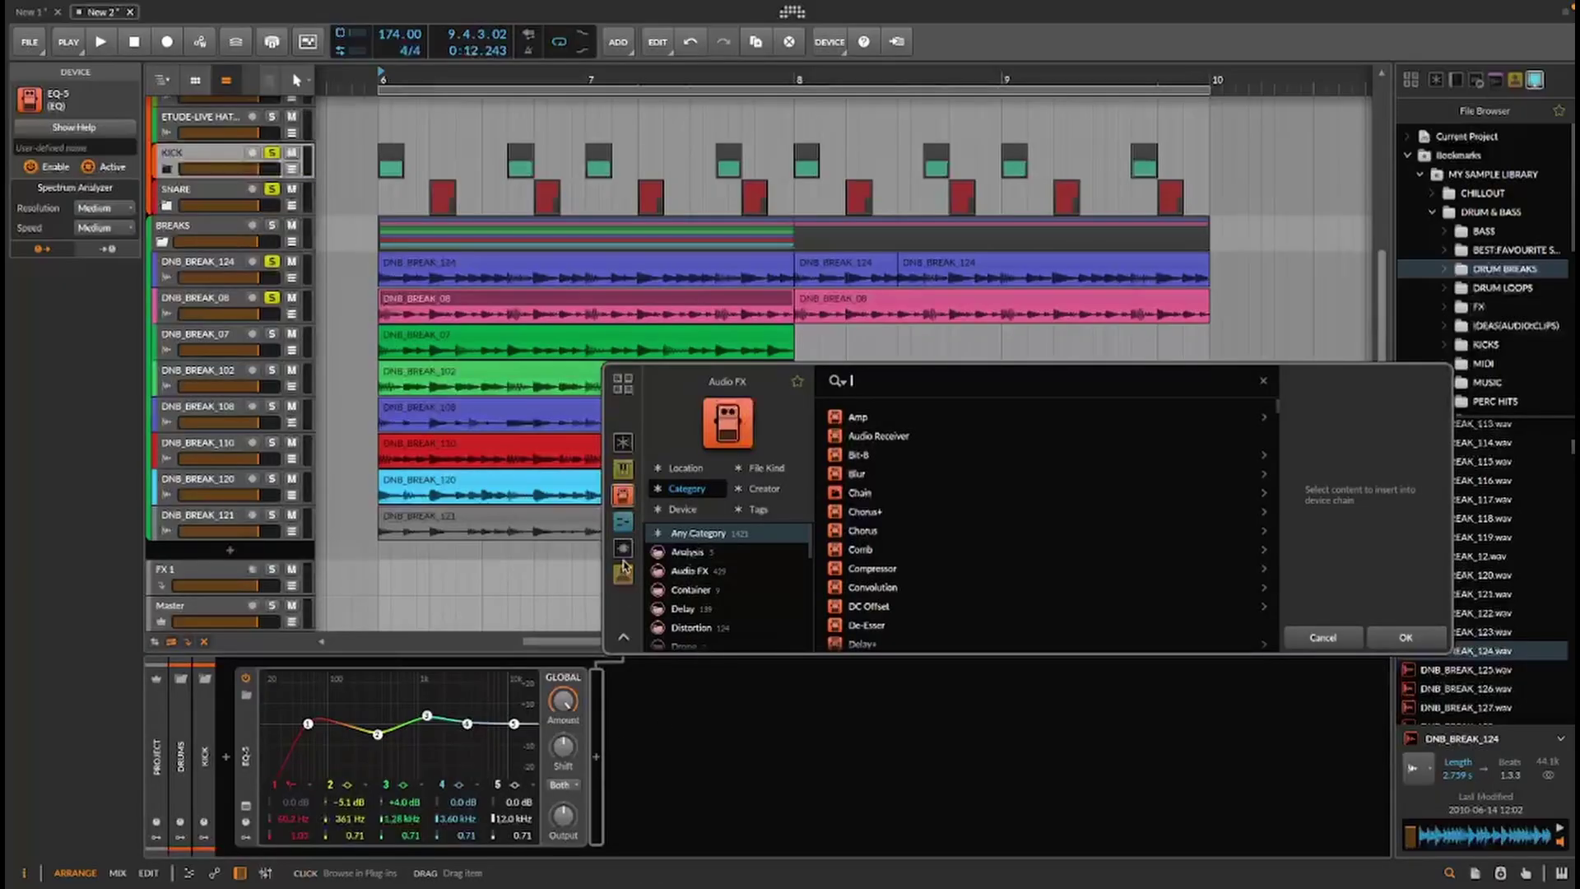
{"action": "scroll", "coordinate": [1021, 525], "scroll_direction": "down", "scroll_amount": 12}
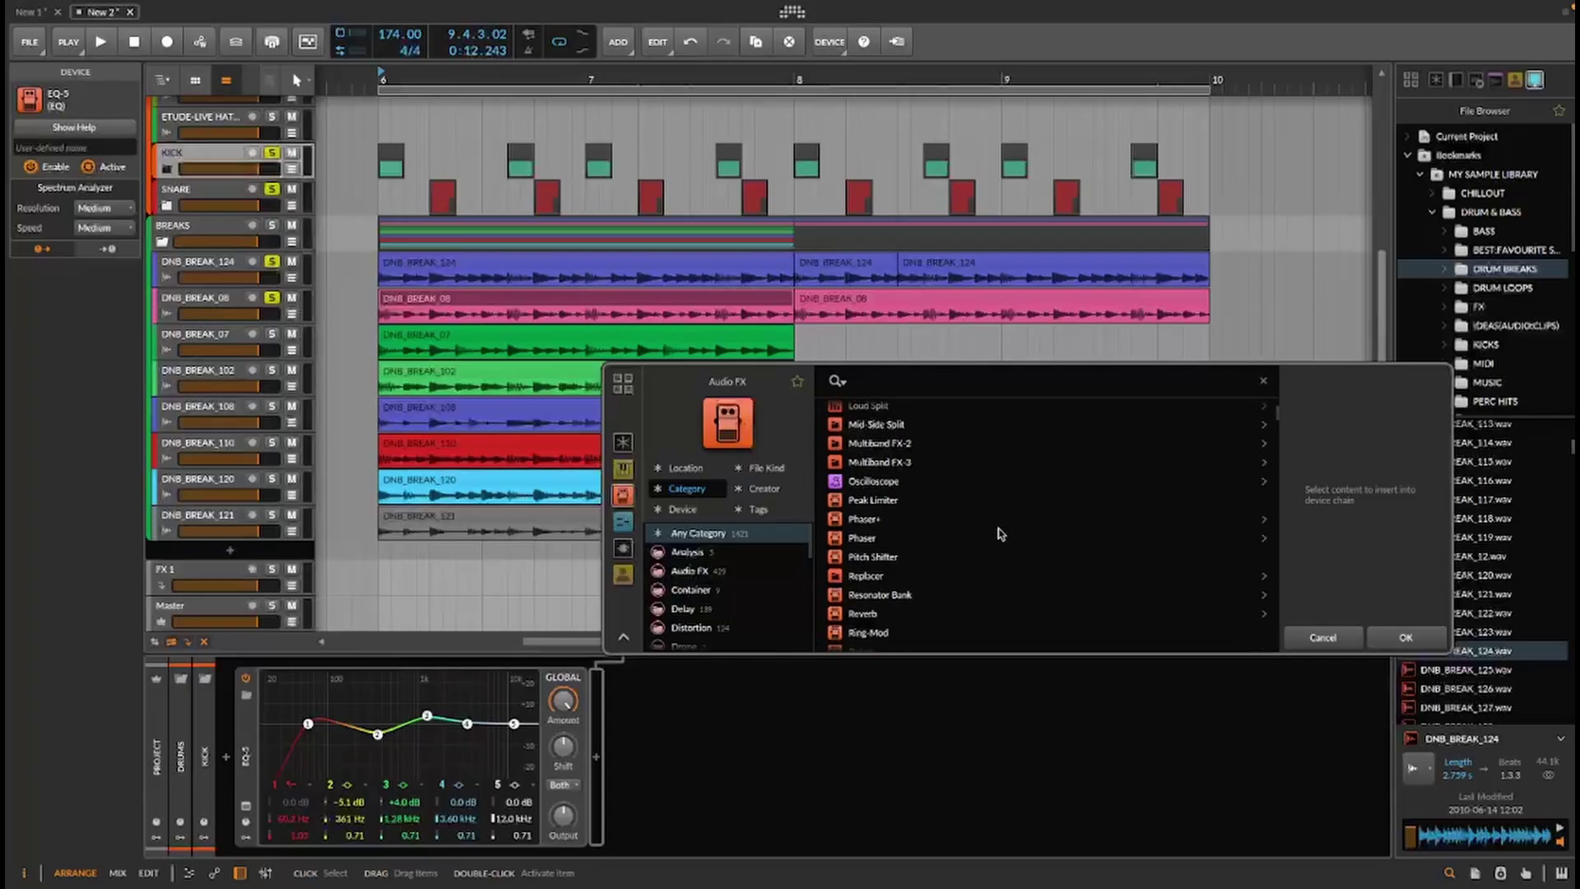
{"action": "left_click", "coordinate": [857, 464]}
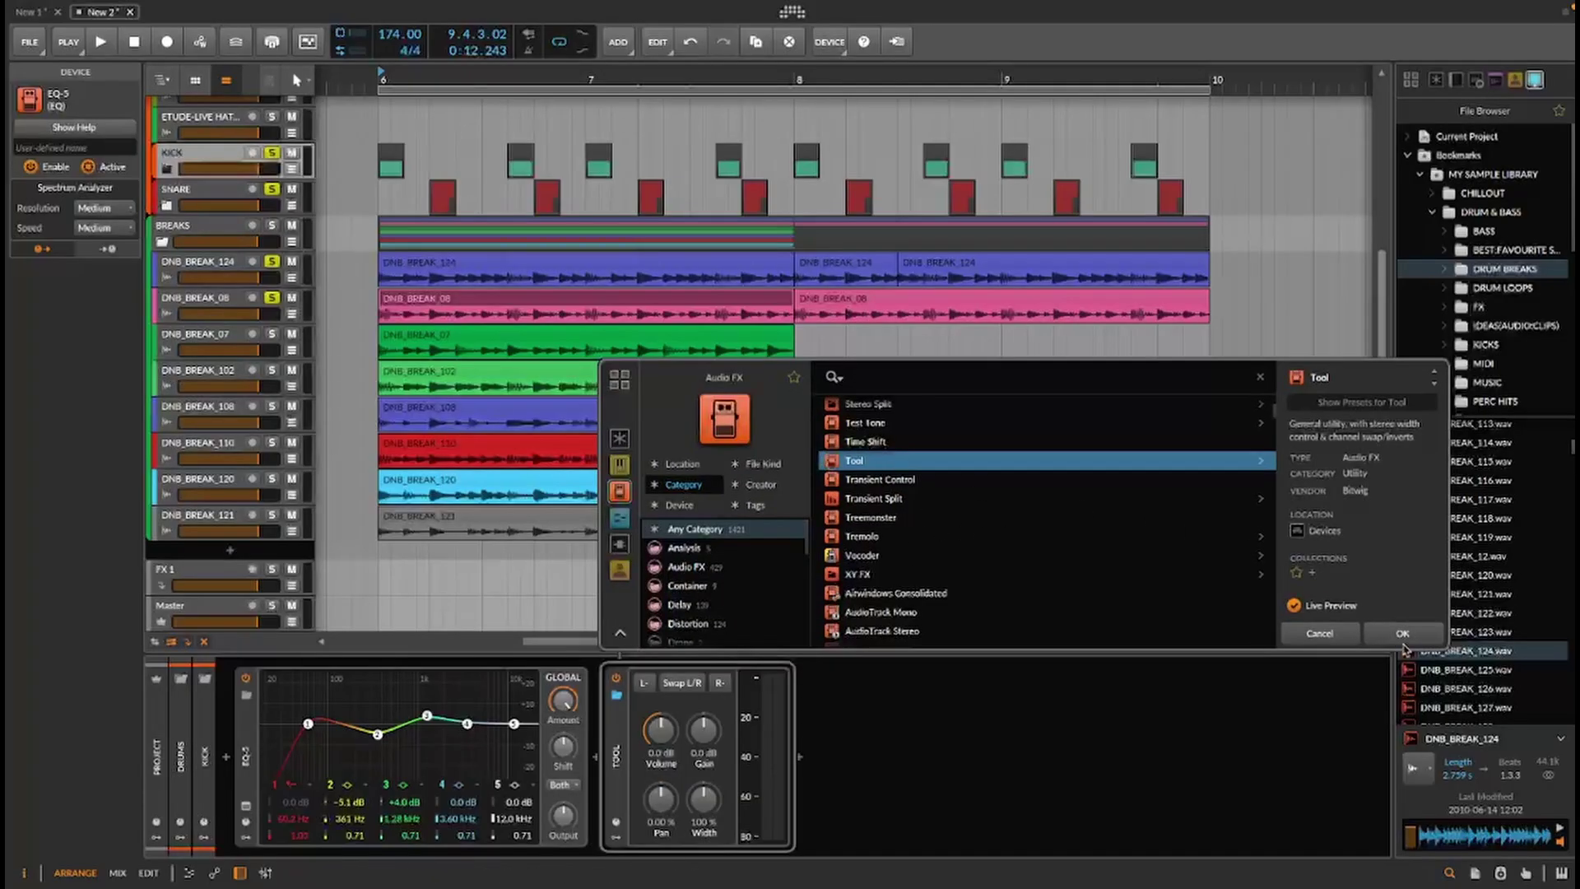
{"action": "key", "text": "Return"}
Try a gain change on the KICK group's Tool during playback and reset the gain to its default
{"action": "key", "text": "space"}
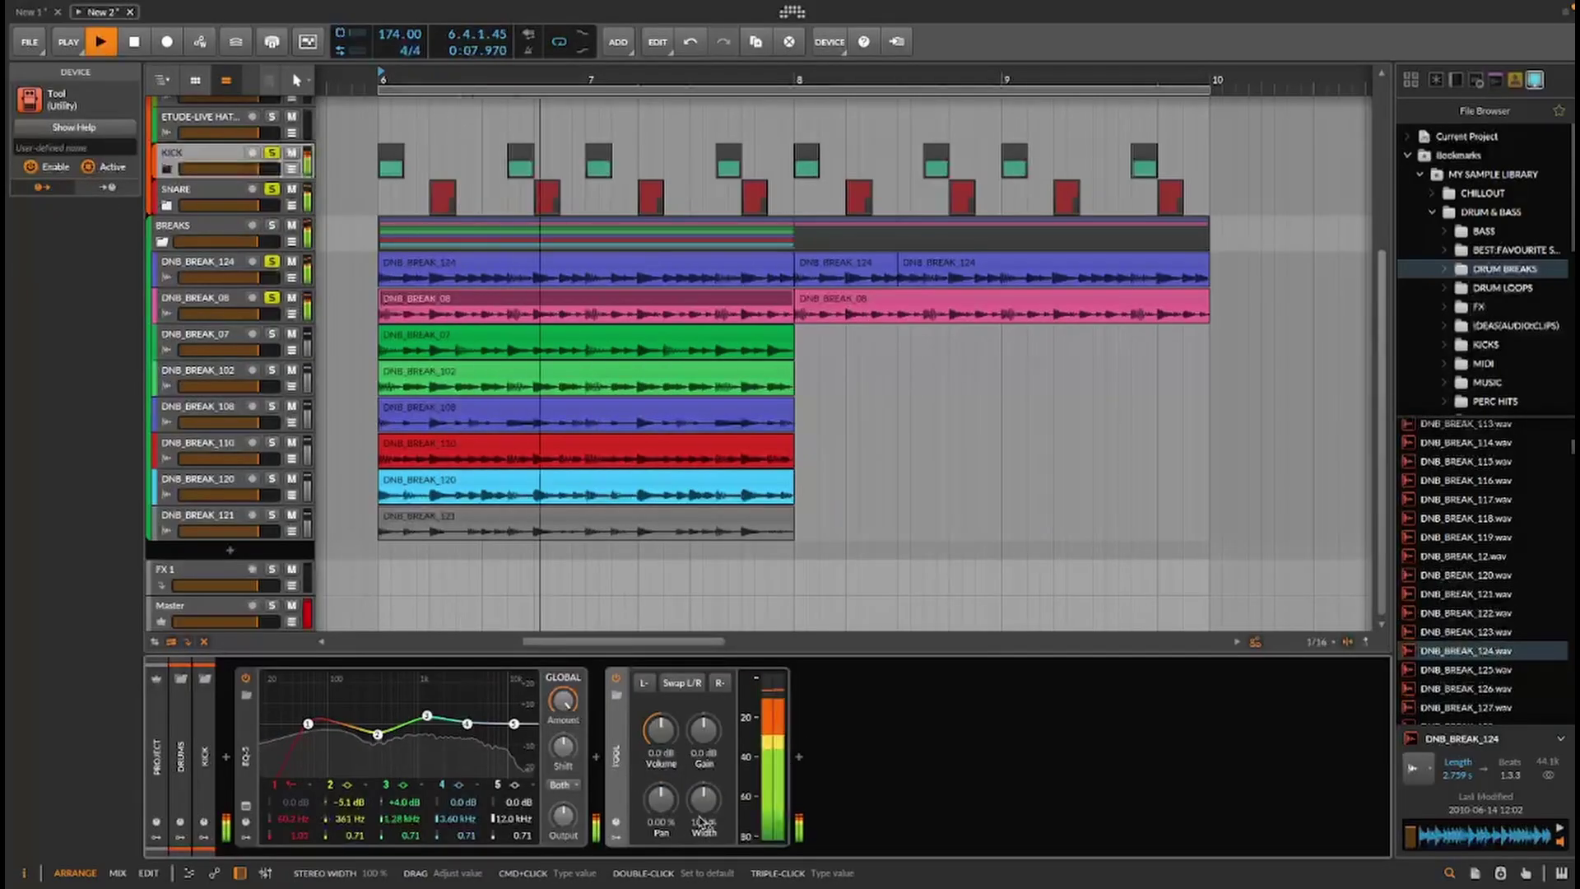
{"action": "mouse_move", "coordinate": [700, 730]}
{"action": "left_mouse_down"}
{"action": "mouse_move", "coordinate": [701, 789]}
{"action": "mouse_move", "coordinate": [701, 732]}
{"action": "left_mouse_up"}
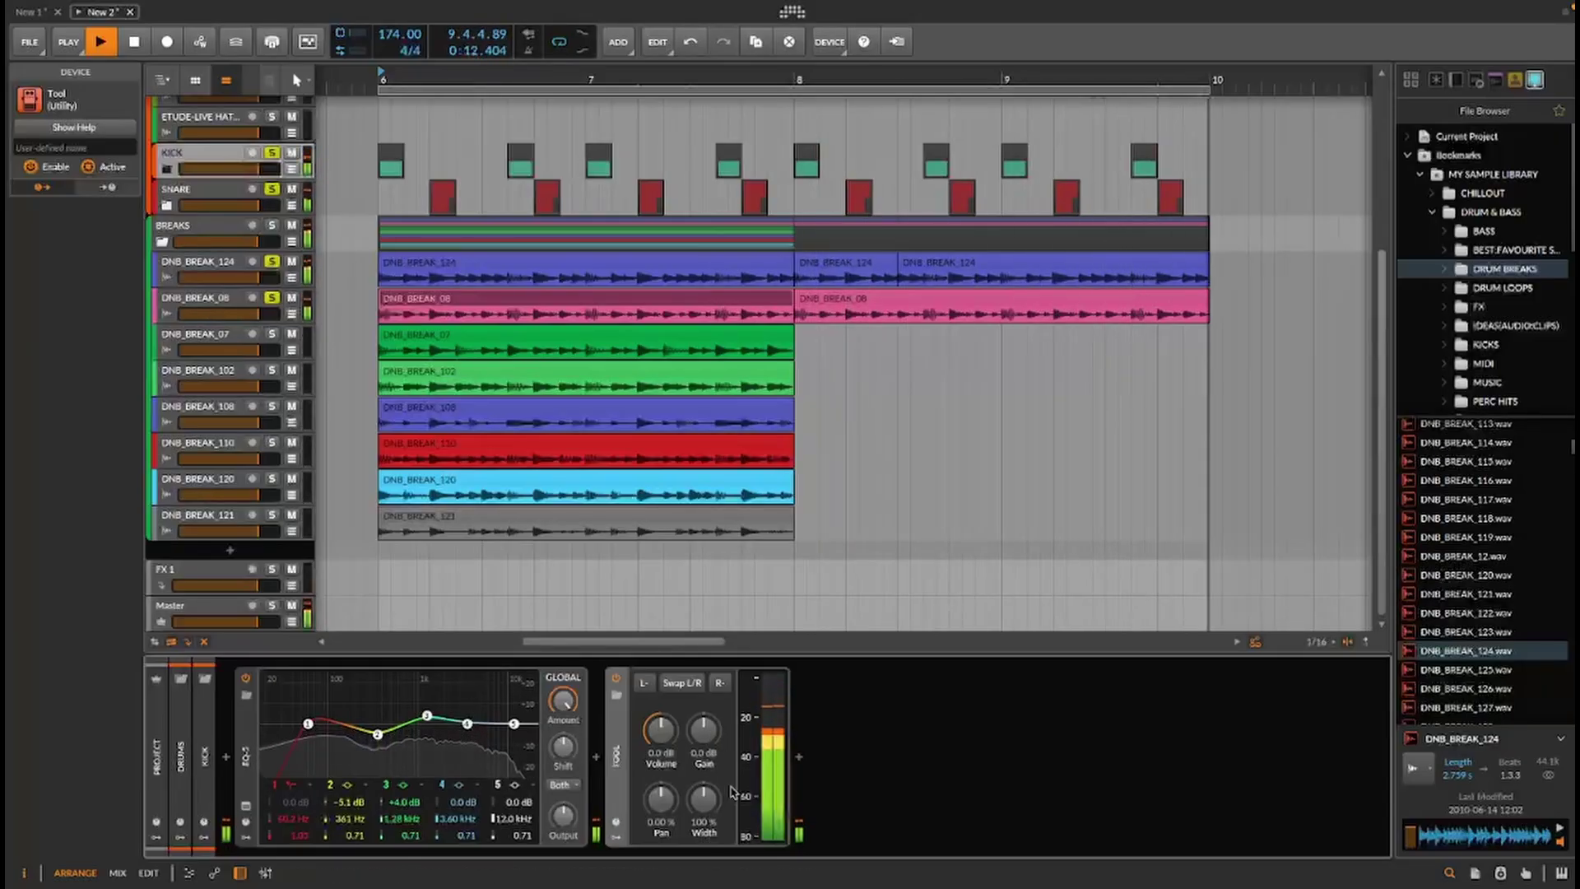
{"action": "key", "text": "space"}
{"action": "double_click", "coordinate": [703, 730]}
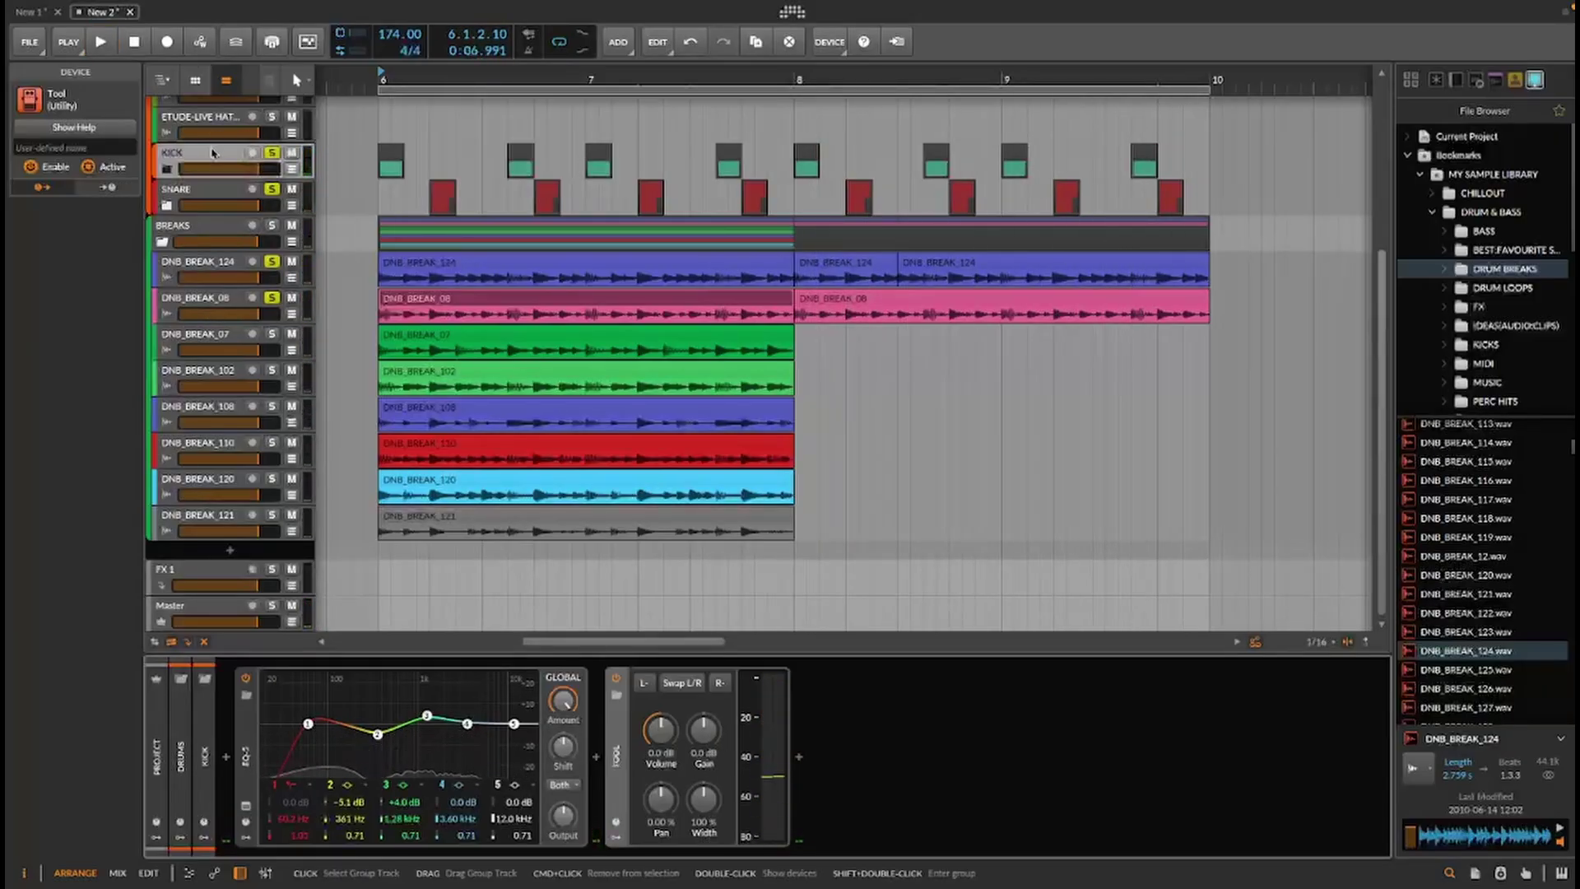
Set the KICK group's Tool gain to +1.1 dB and check the group's level by playing the pattern
{"action": "left_click", "coordinate": [239, 153]}
{"action": "key", "text": "space"}
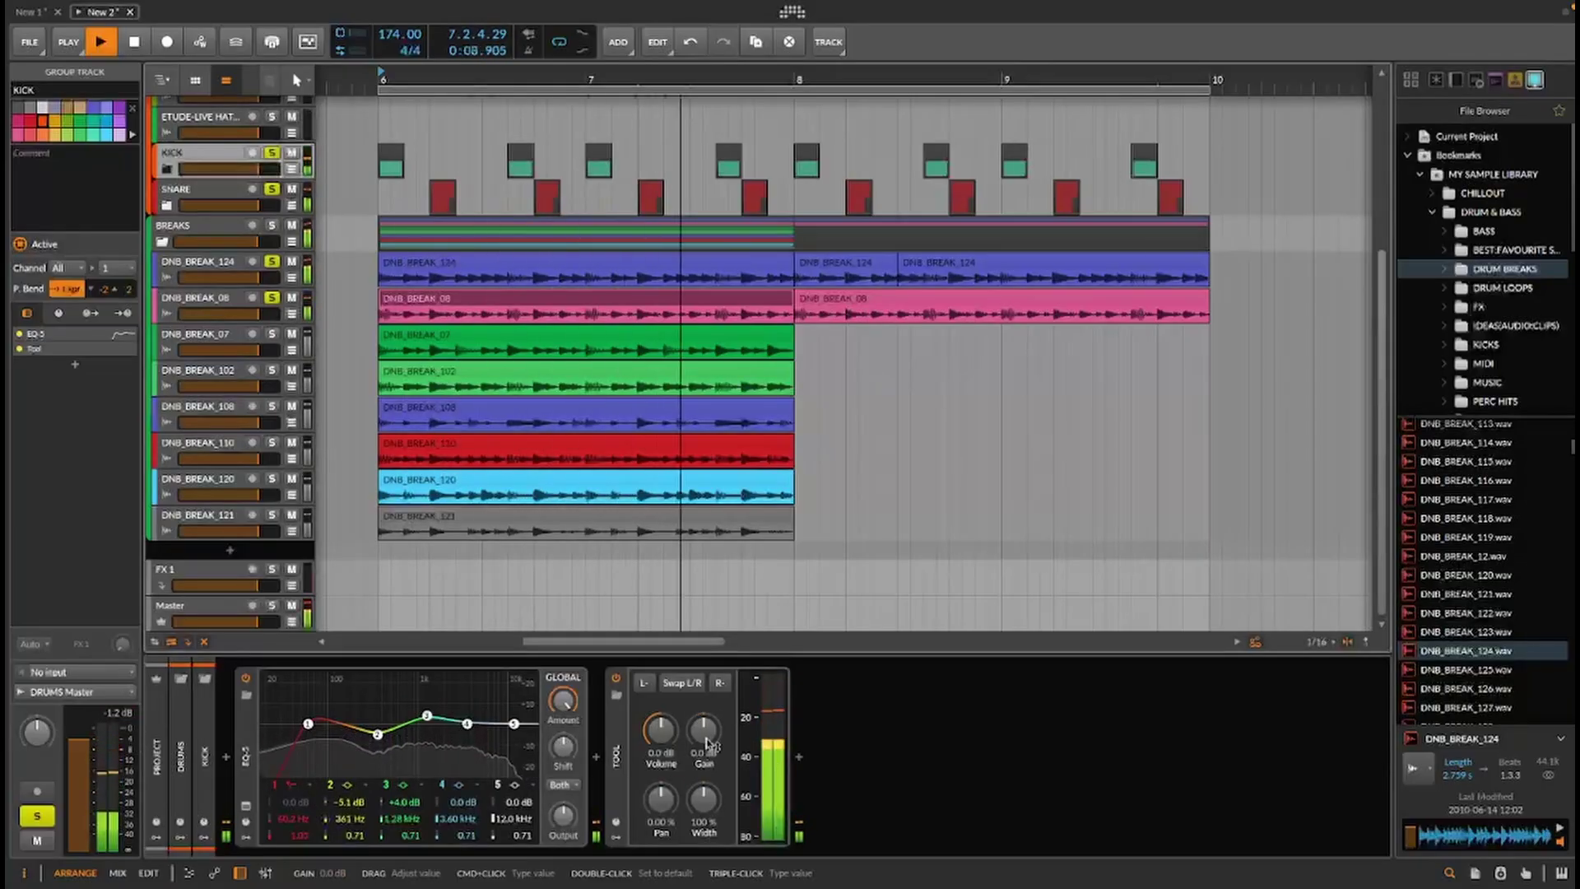
{"action": "key", "text": "space"}
{"action": "left_click_drag", "start_coordinate": [705, 745], "coordinate": [706, 736]}
{"action": "key", "text": "space"}
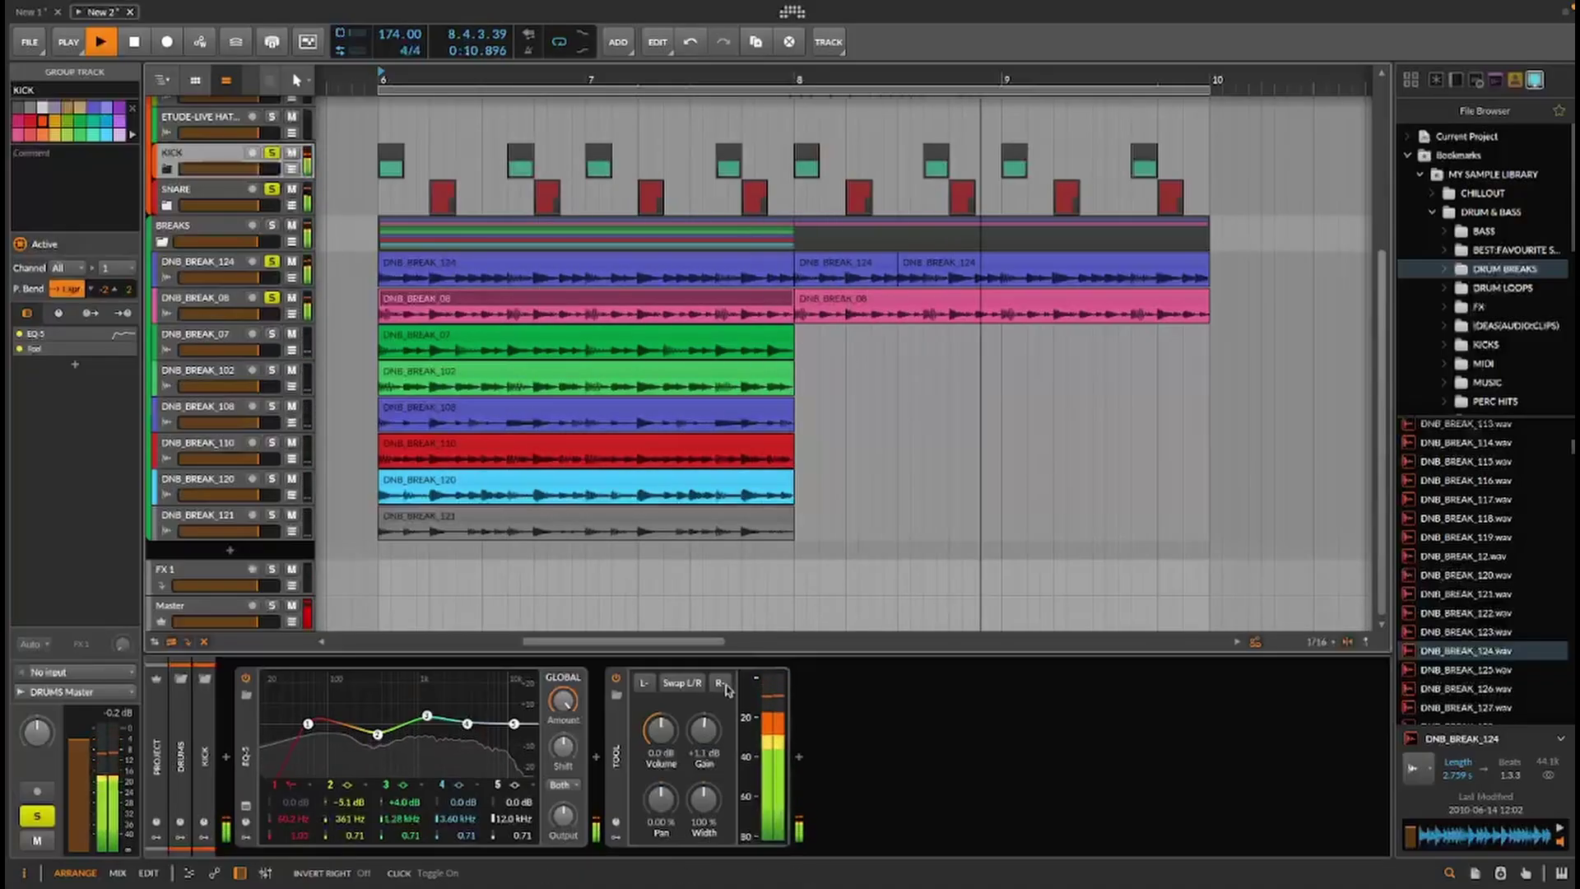
{"action": "key", "text": "space"}
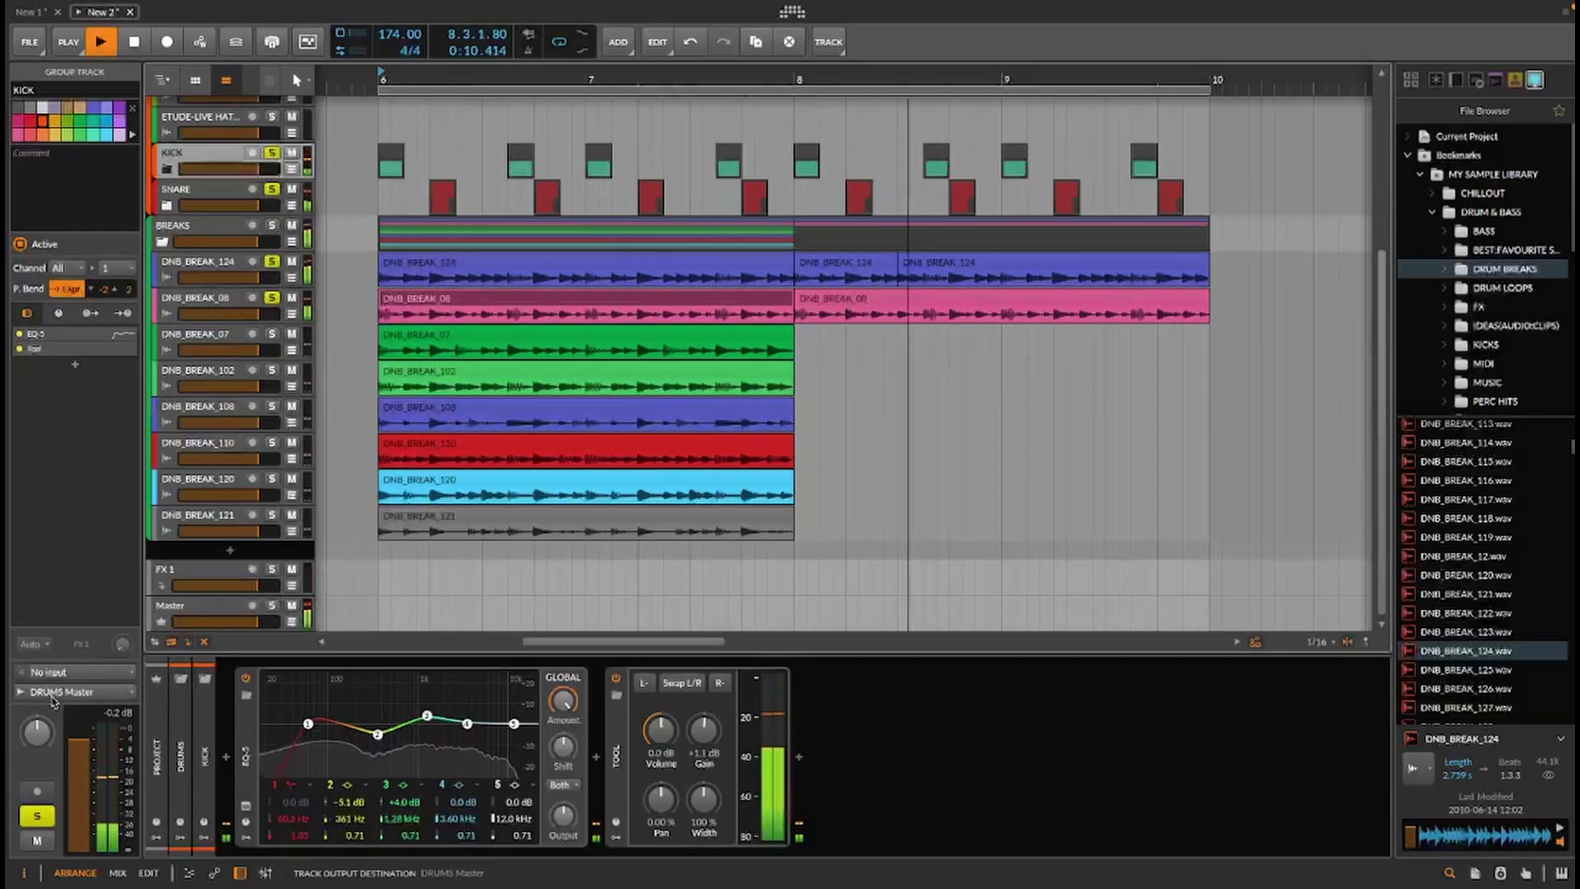
{"action": "key", "text": "space"}
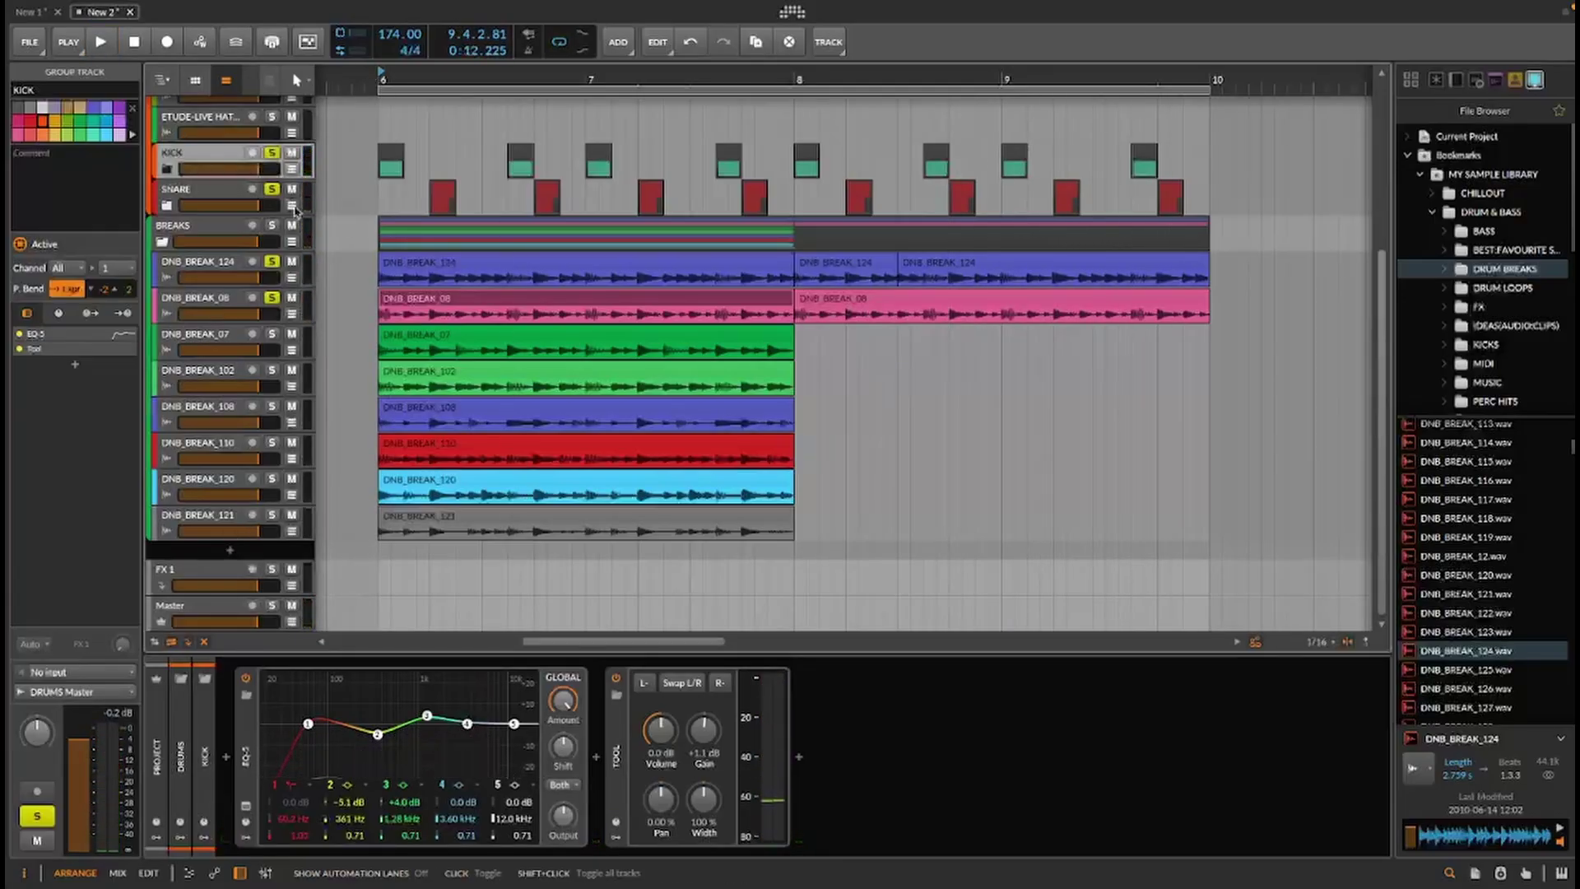
Insert a Tool device on the SNARE group
{"action": "left_click", "coordinate": [188, 194]}
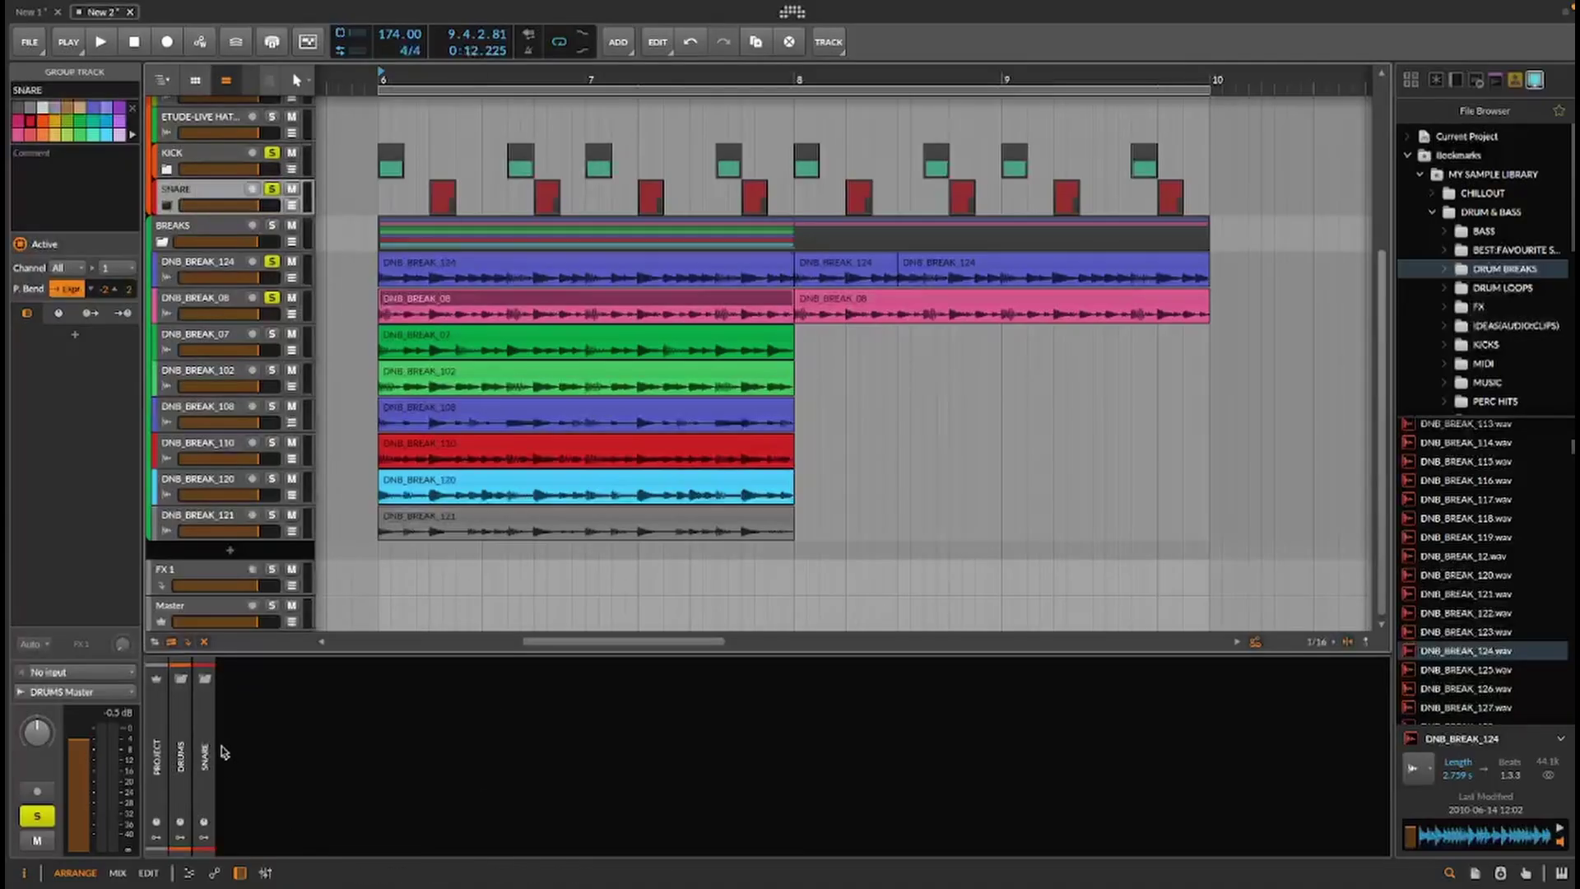
{"action": "left_click", "coordinate": [228, 762]}
{"action": "scroll", "coordinate": [520, 506], "scroll_direction": "down", "scroll_amount": 10}
{"action": "scroll", "coordinate": [572, 530], "scroll_direction": "down", "scroll_amount": 7}
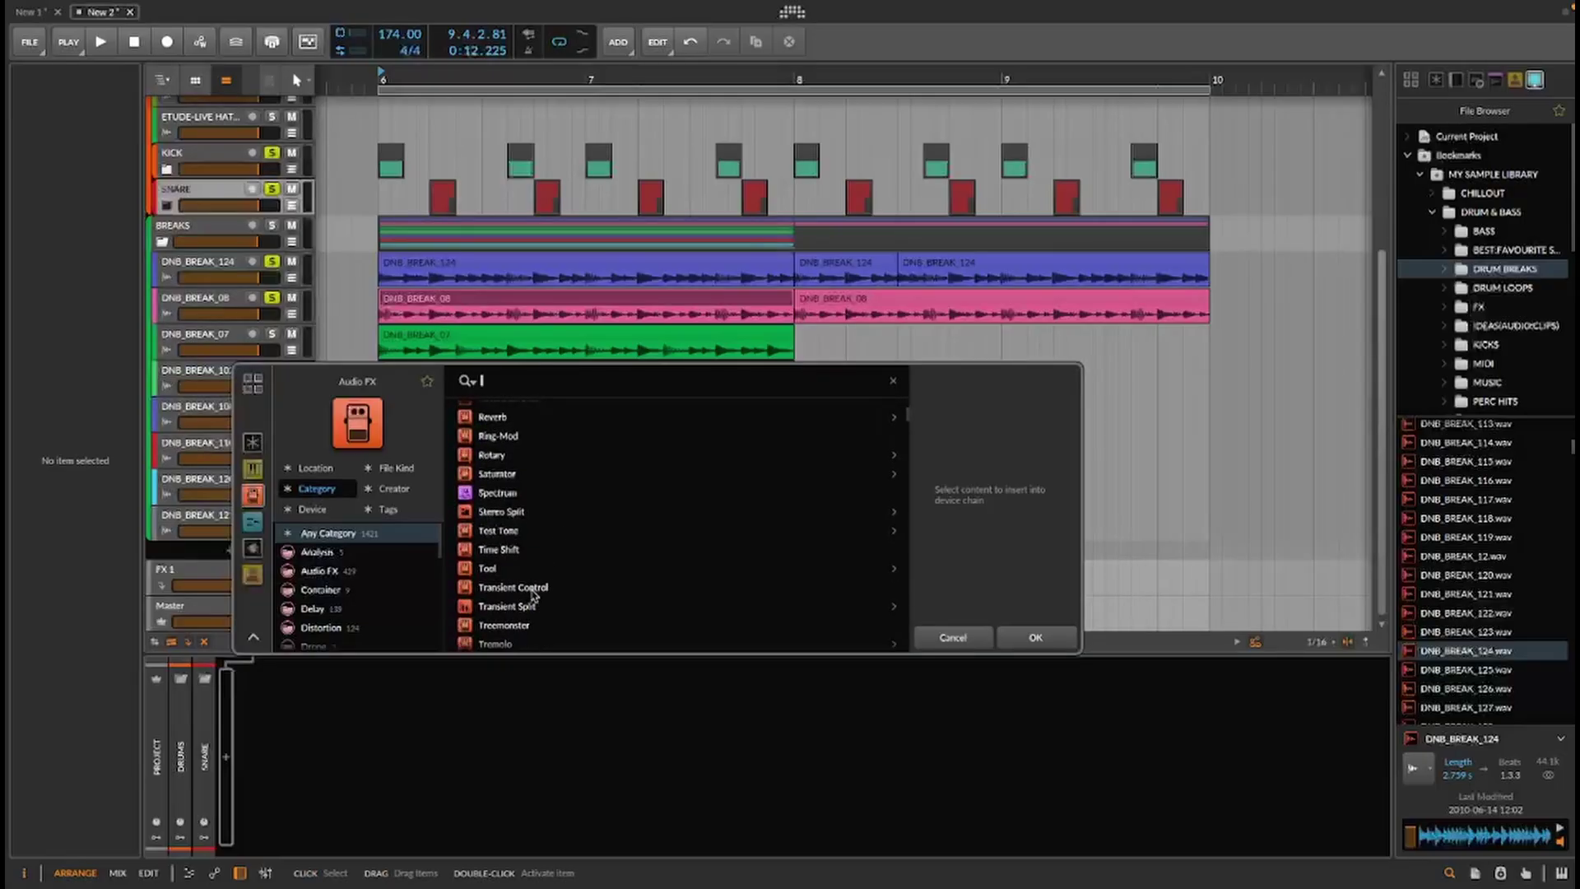
{"action": "left_click", "coordinate": [514, 568]}
{"action": "key", "text": "Return"}
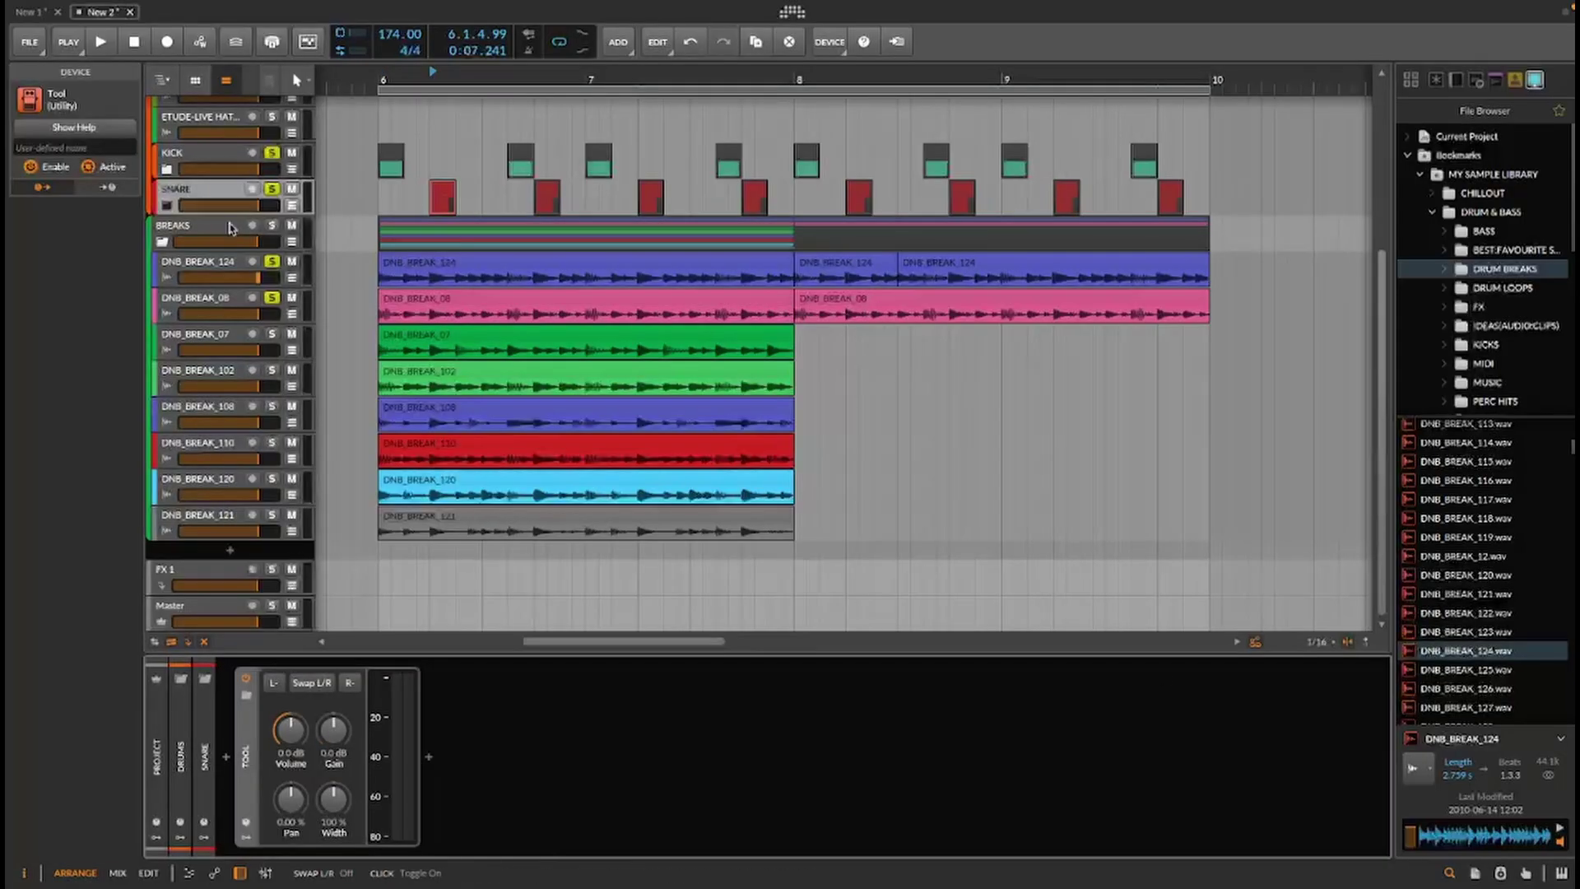
Adjust the gain of the SNARE group's Tool and check the group's level by playing the pattern
{"action": "left_click", "coordinate": [205, 197]}
{"action": "key", "text": "space"}
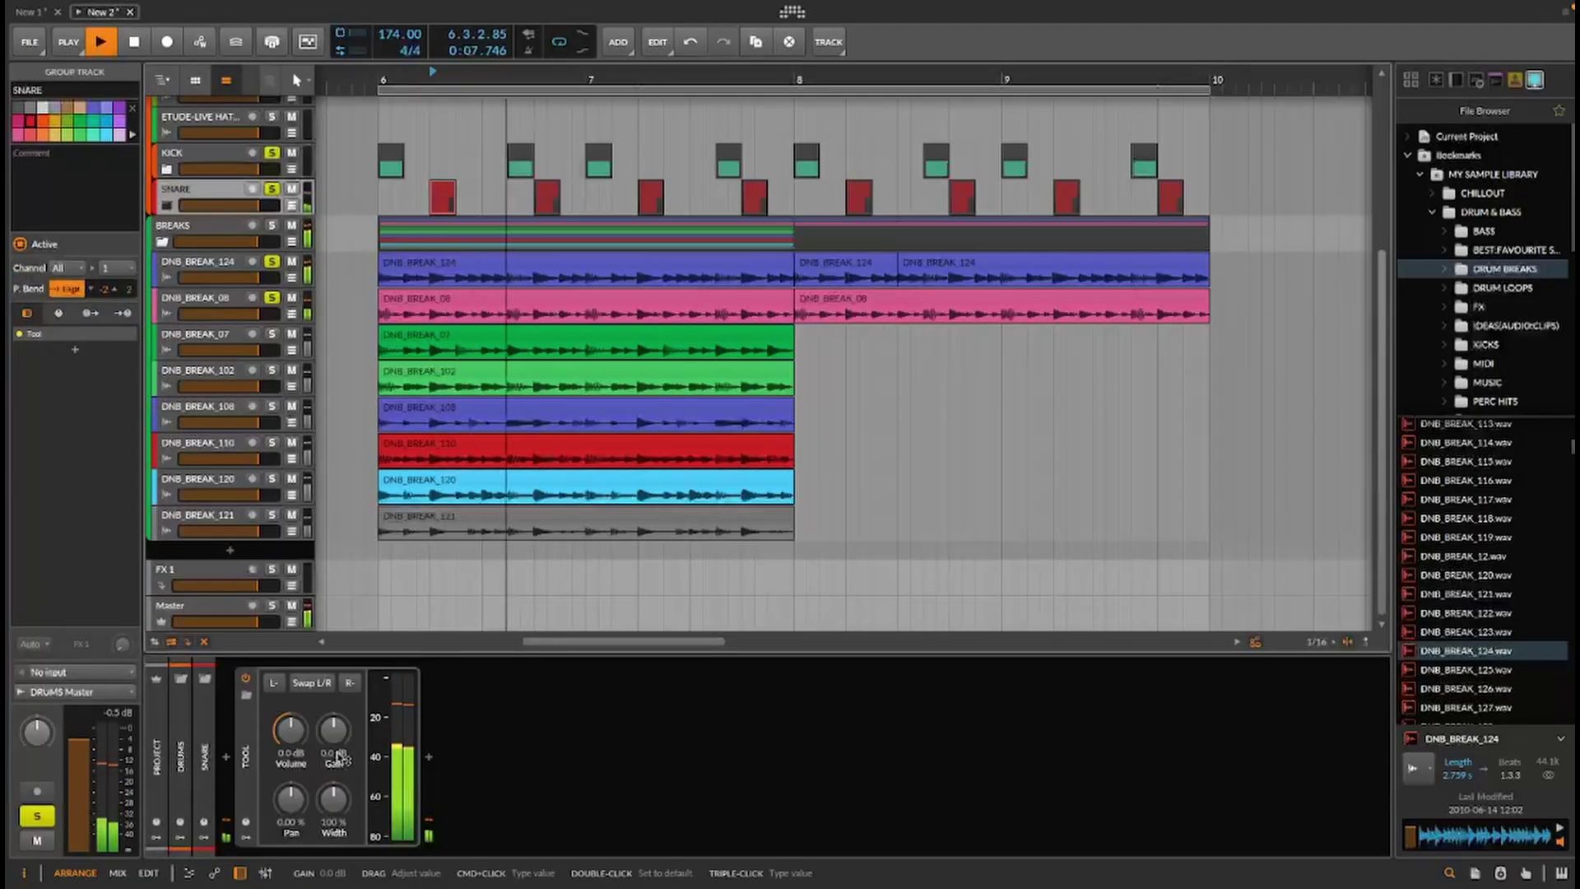
{"action": "key", "text": "space"}
{"action": "left_click_drag", "start_coordinate": [333, 729], "coordinate": [333, 737]}
{"action": "key", "text": "space"}
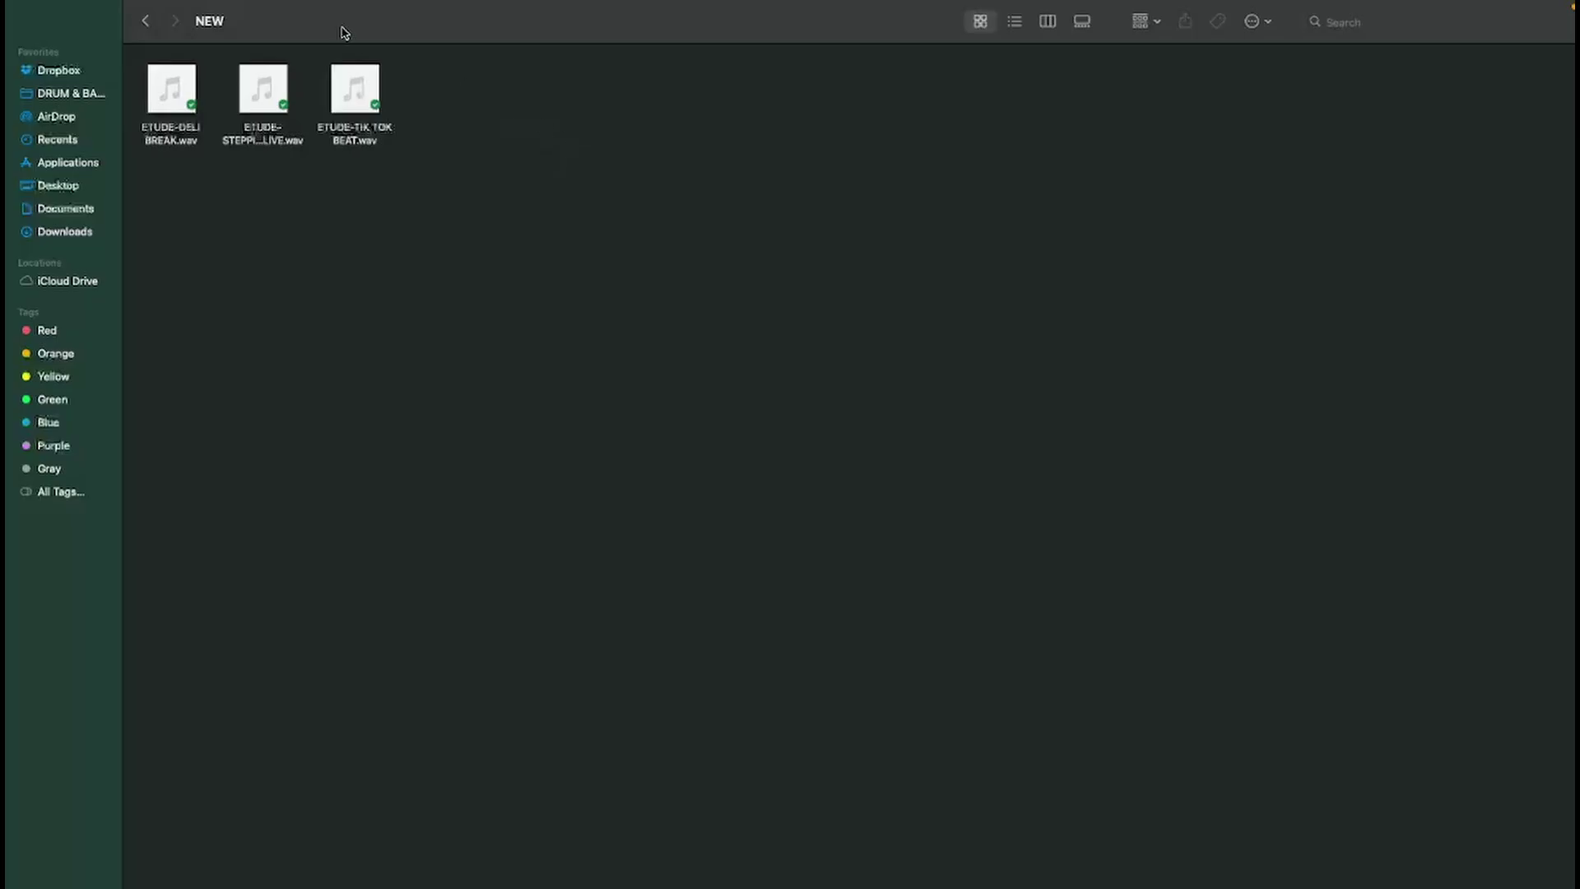
In the Finder's NEW folder, preview ETUDE-TIK TOK BEAT.wav and ETUDE-DELI BREAK.wav
{"action": "left_click", "coordinate": [354, 82]}
{"action": "key", "text": "space"}
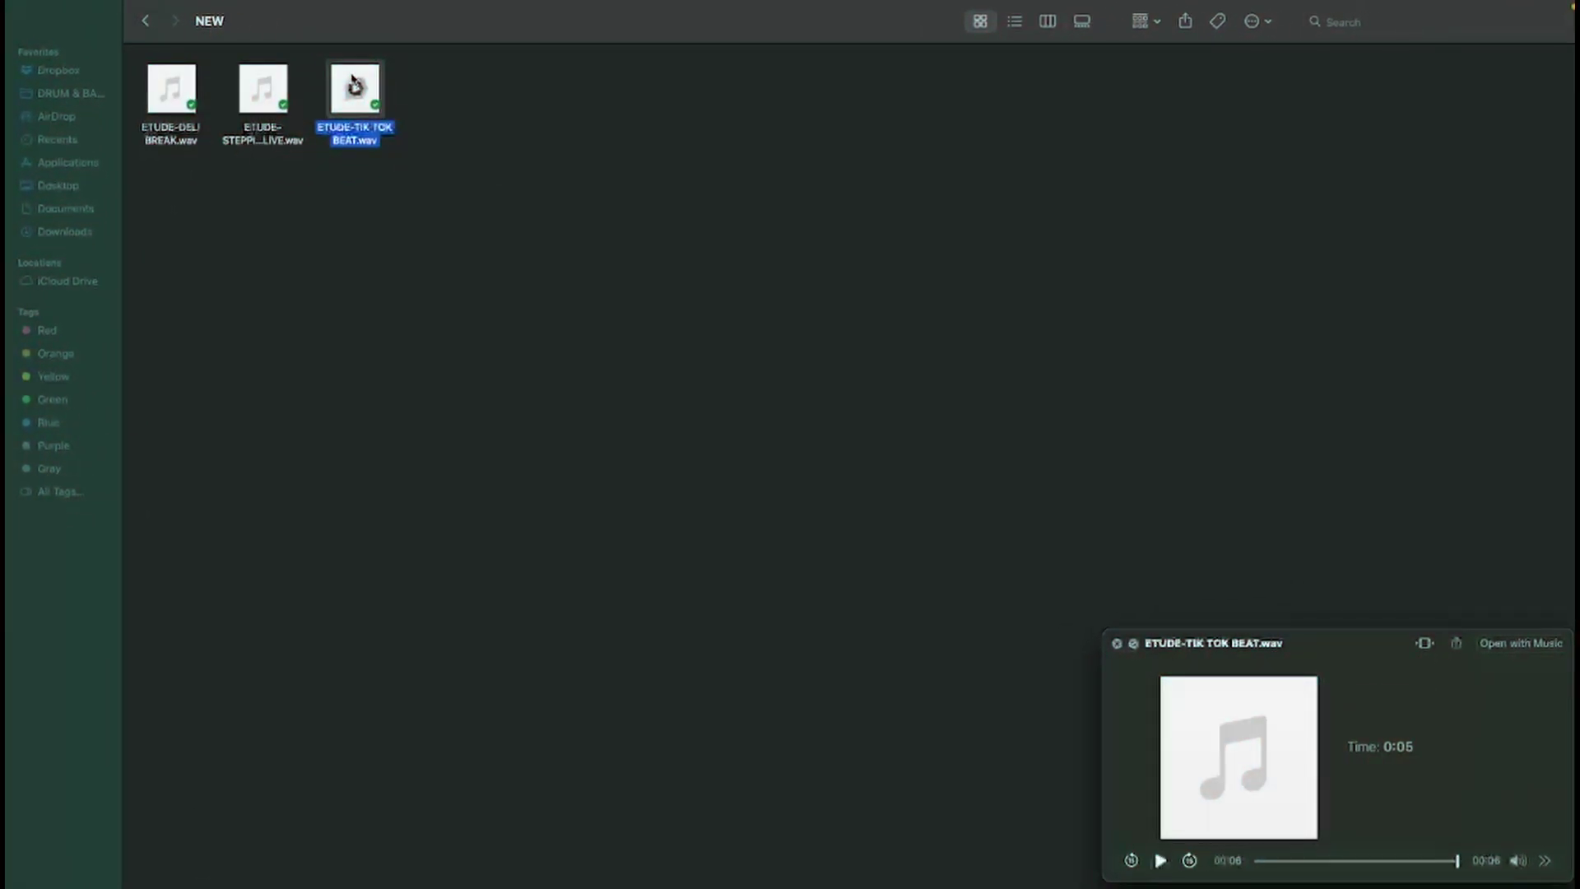
{"action": "left_click", "coordinate": [170, 93]}
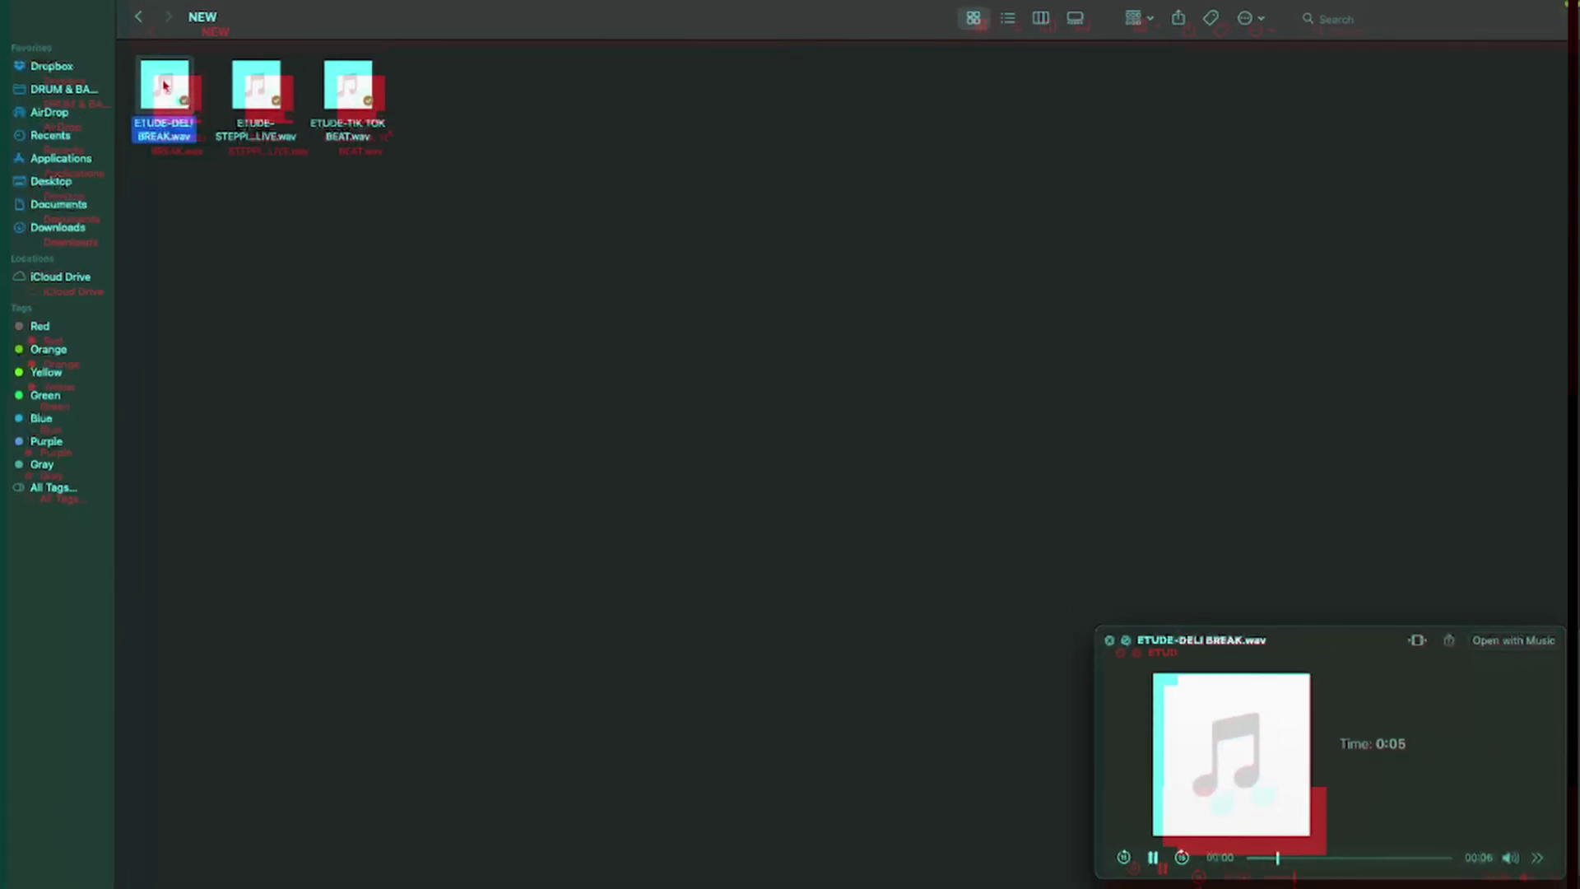